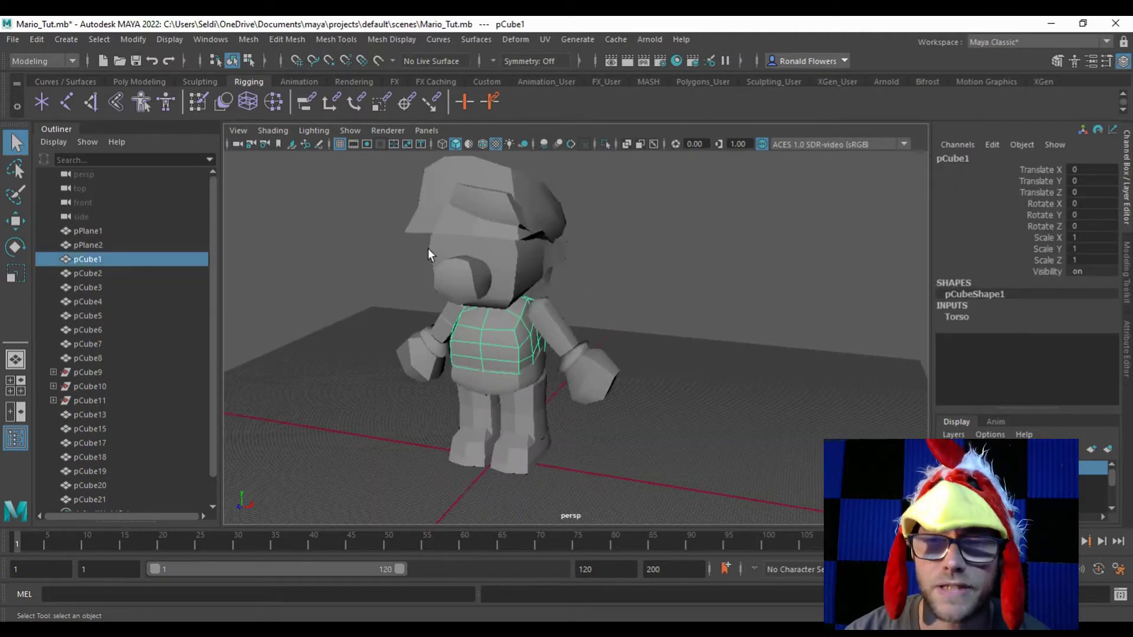
# Step: Make the Ref layer visible to show the front and side Mario reference images
pyautogui.moveTo(486, 291)
pyautogui.keyDown('alt'); pyautogui.mouseDown()
pyautogui.moveTo(407, 294)
pyautogui.moveTo(488, 298)
pyautogui.mouseUp(); pyautogui.keyUp('alt')
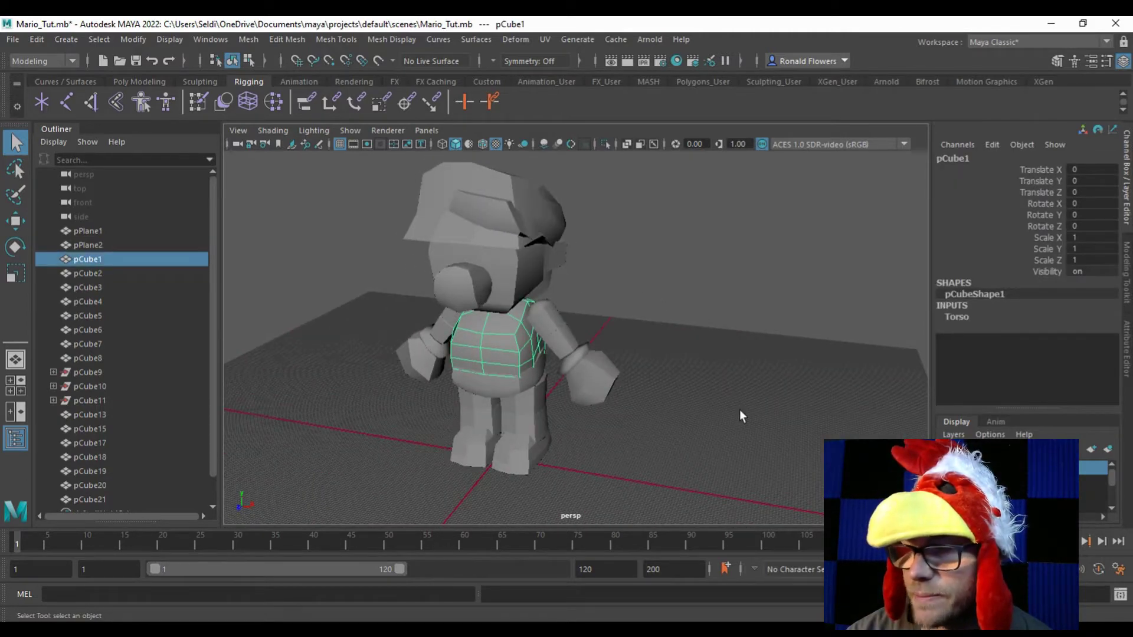
pyautogui.scroll(-5, 979, 483)
pyautogui.click(948, 505)
pyautogui.keyDown('alt'); pyautogui.moveTo(649, 308); pyautogui.dragTo(631, 289); pyautogui.keyUp('alt')
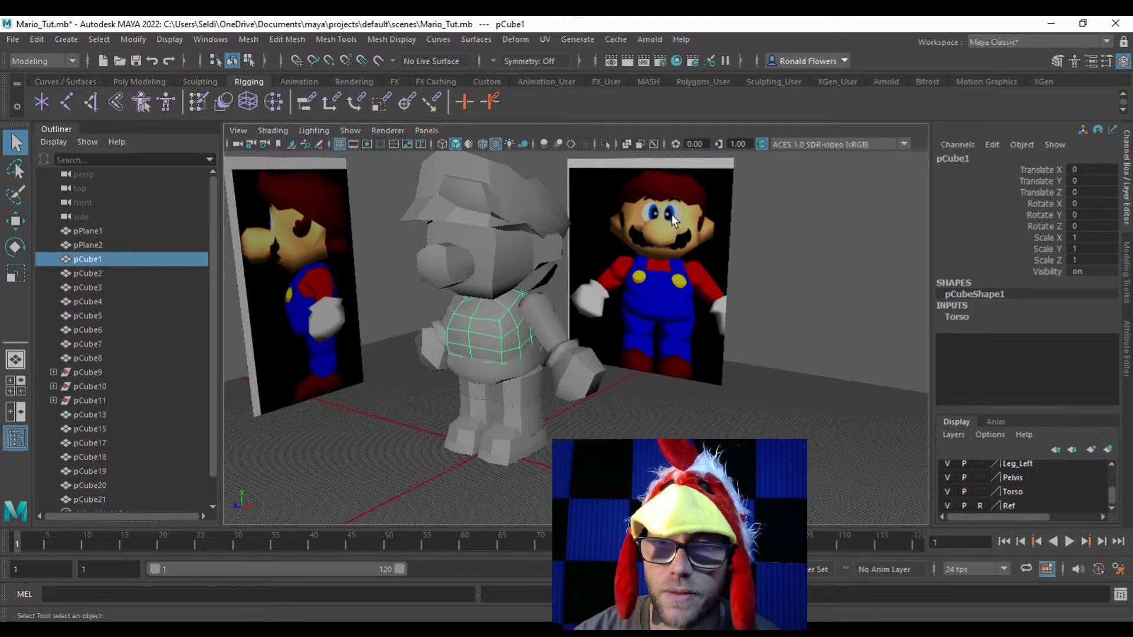
pyautogui.click(497, 263)
pyautogui.click(494, 334)
pyautogui.click(496, 275)
pyautogui.click(480, 356)
pyautogui.click(497, 265)
pyautogui.click(490, 319)
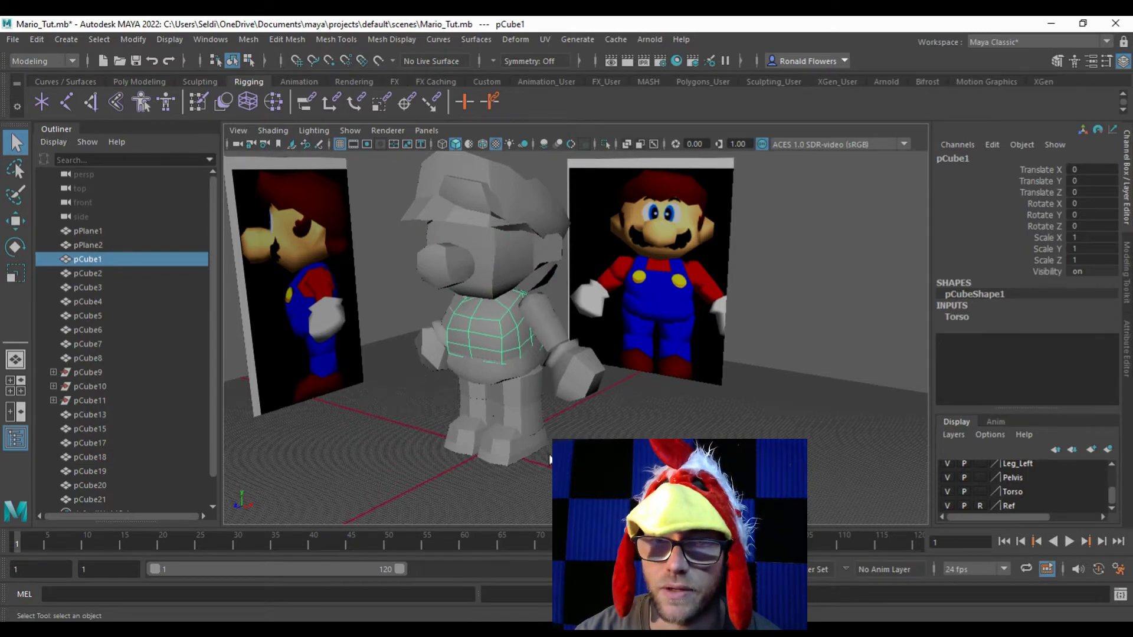
# Step: Create and assign a new Lambert material to the pelvis piece below the torso
pyautogui.click(499, 378)
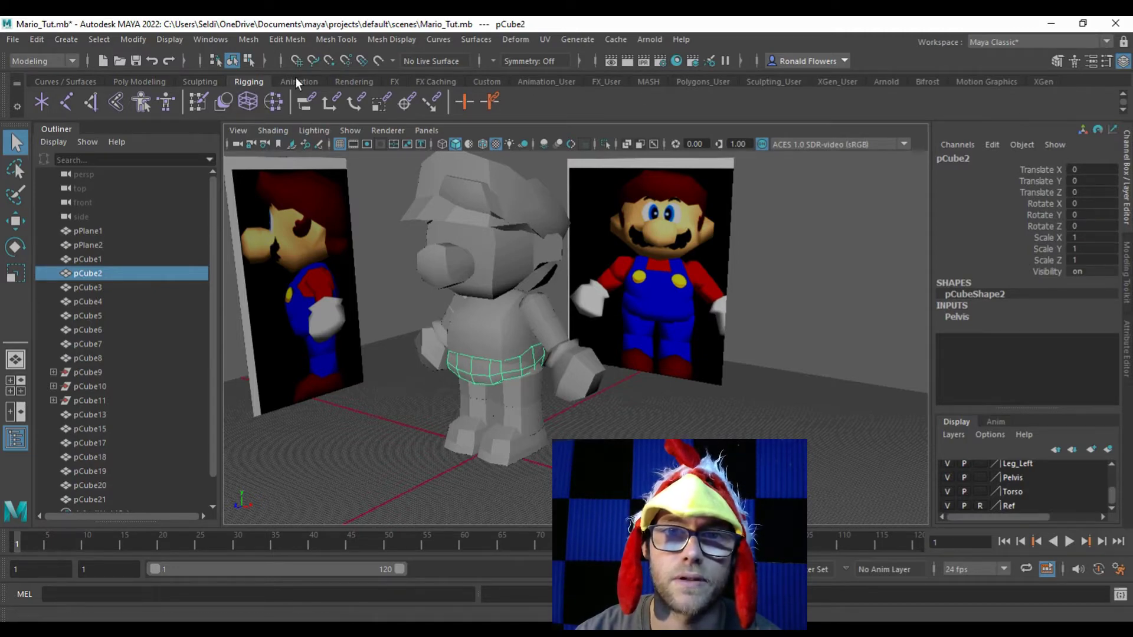
pyautogui.click(356, 82)
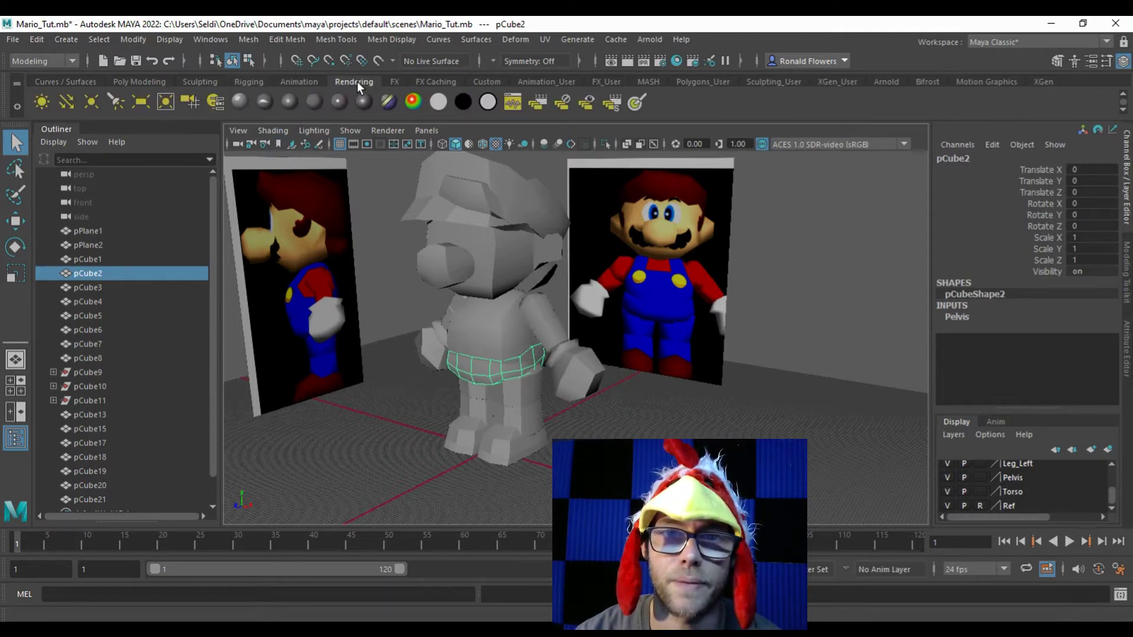
pyautogui.click(312, 103)
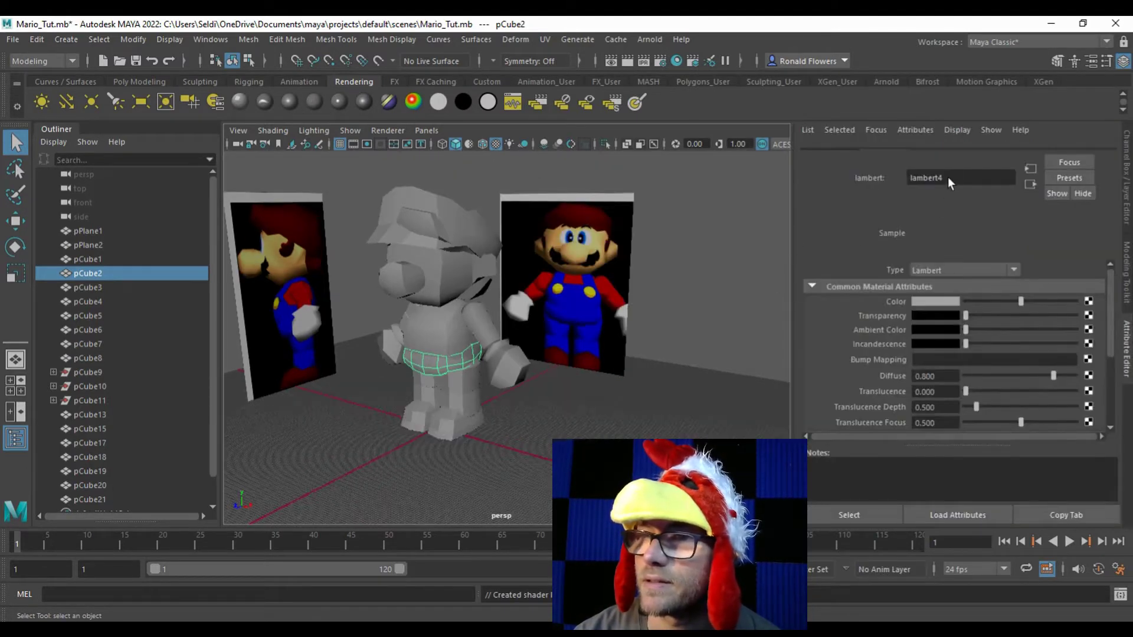
# Step: Rename the pelvis's new Lambert material as Mario_Pants
pyautogui.click(984, 155)
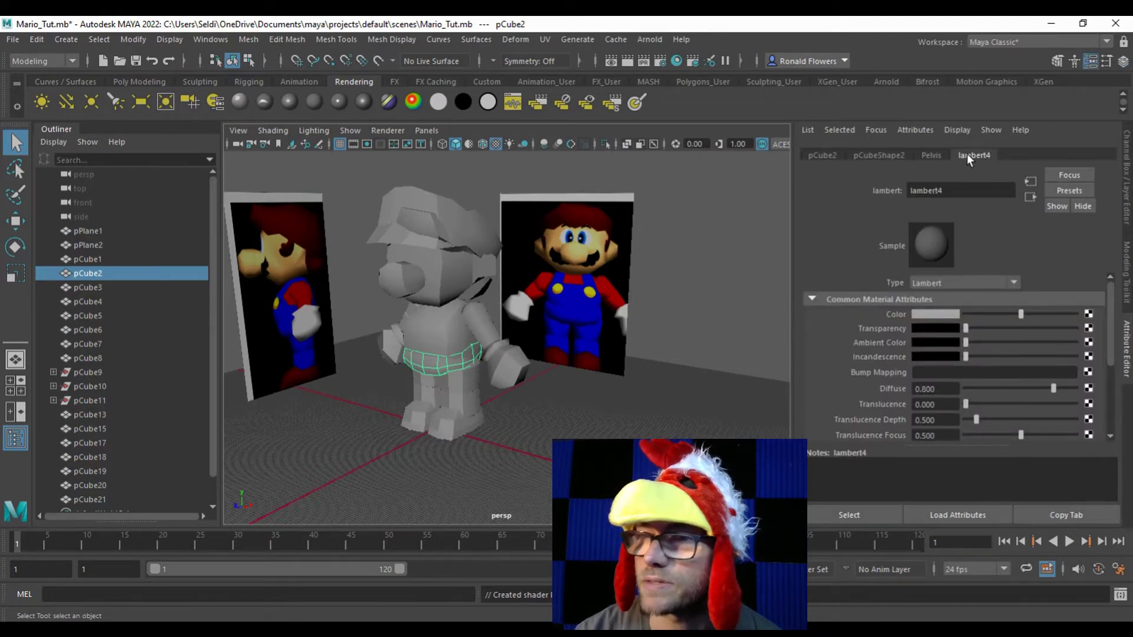
pyautogui.doubleClick(944, 191)
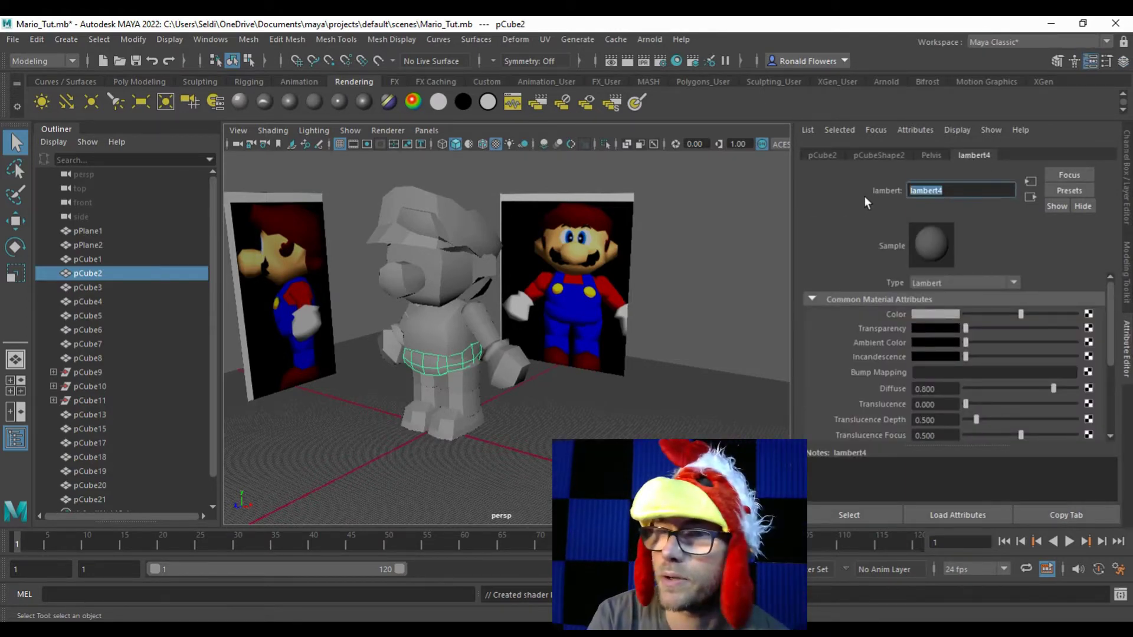
pyautogui.write('Mario')
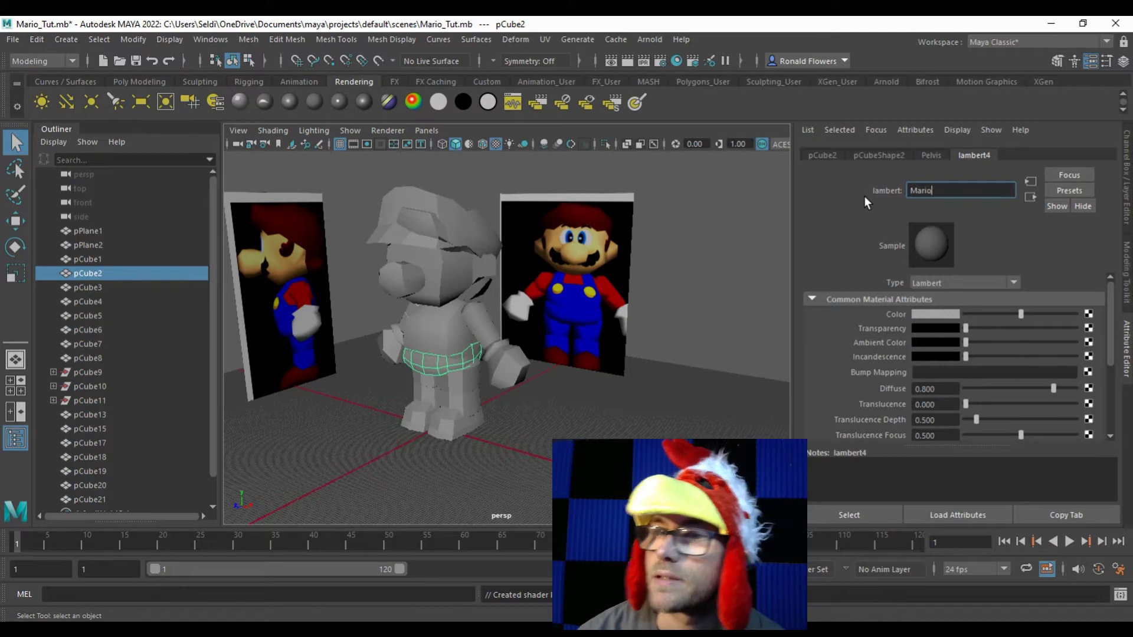
pyautogui.write('_Pants')
pyautogui.press('Return')
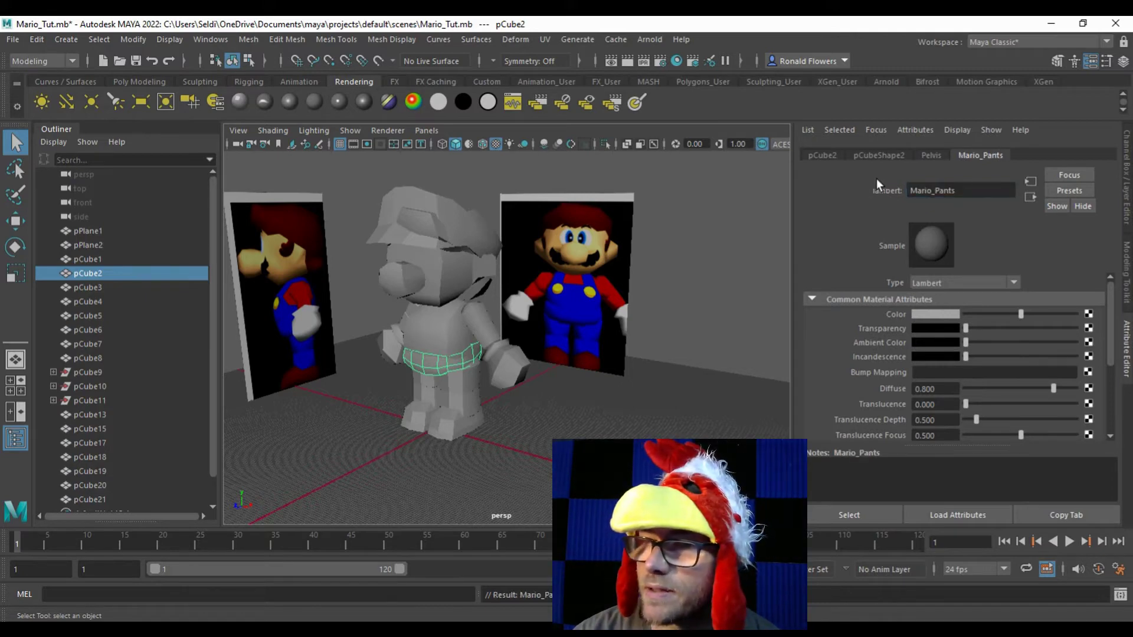
# Step: Try to sample the blue of the overalls in the front reference image as the Mario_Pants color
pyautogui.click(930, 314)
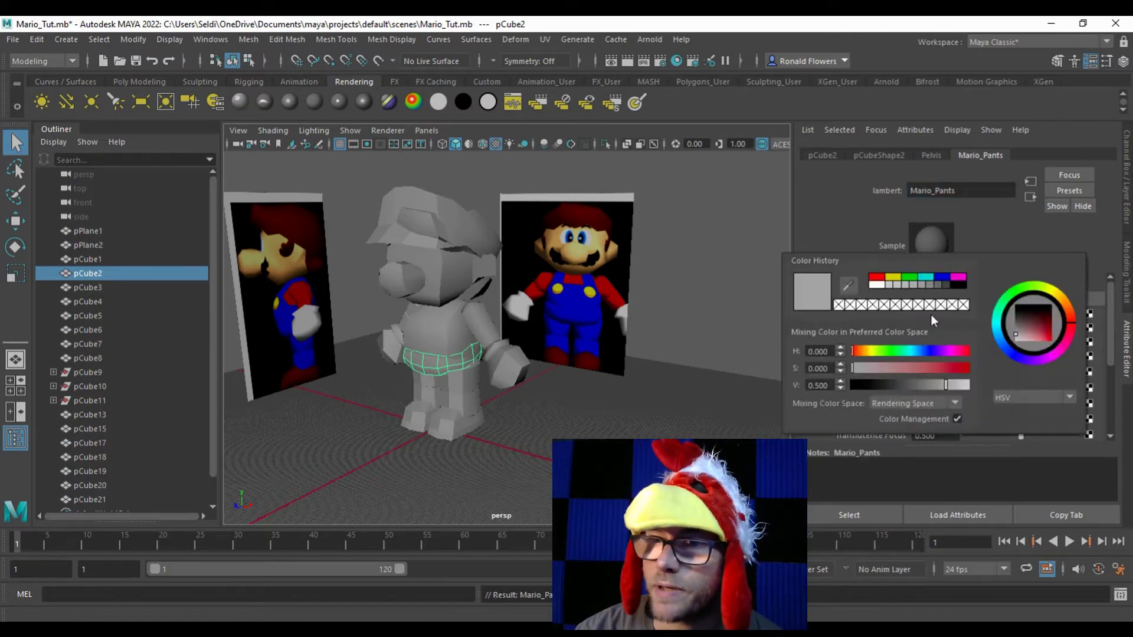
pyautogui.click(848, 287)
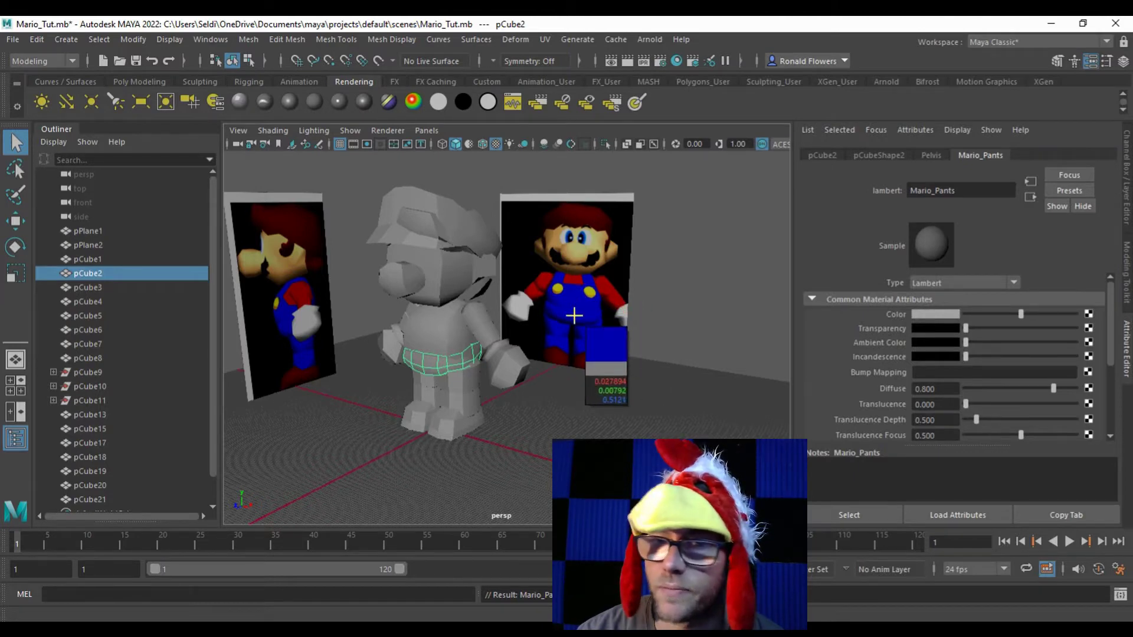
pyautogui.click(647, 324)
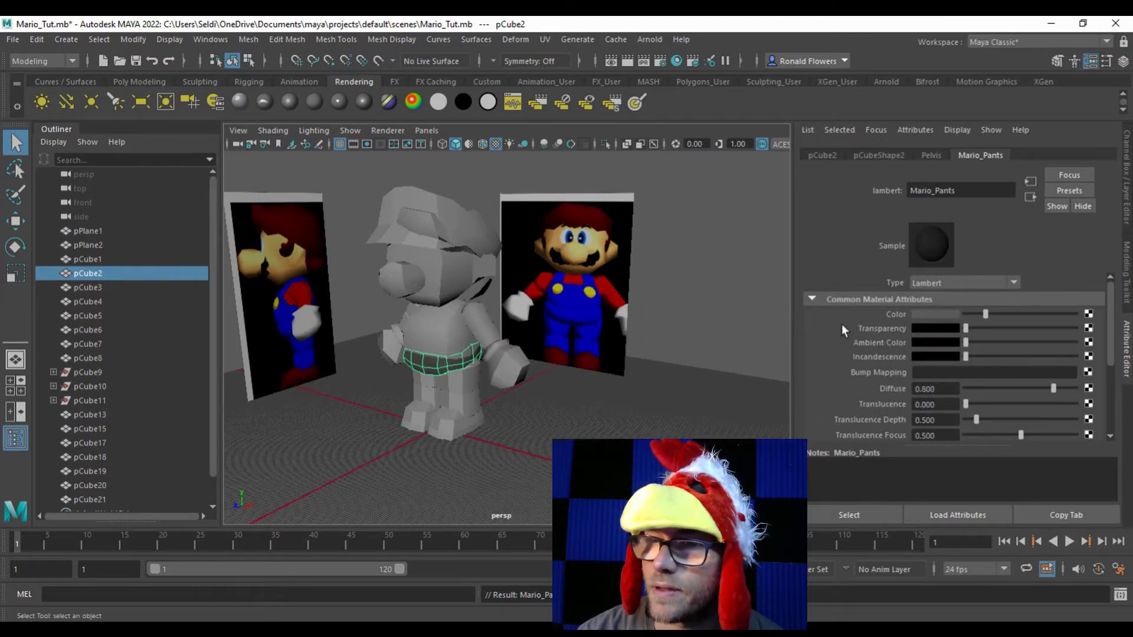
# Step: Set the Mario_Pants color to the preset dark blue and switch the color picker's mode to RGB, 0 to 255
pyautogui.click(929, 313)
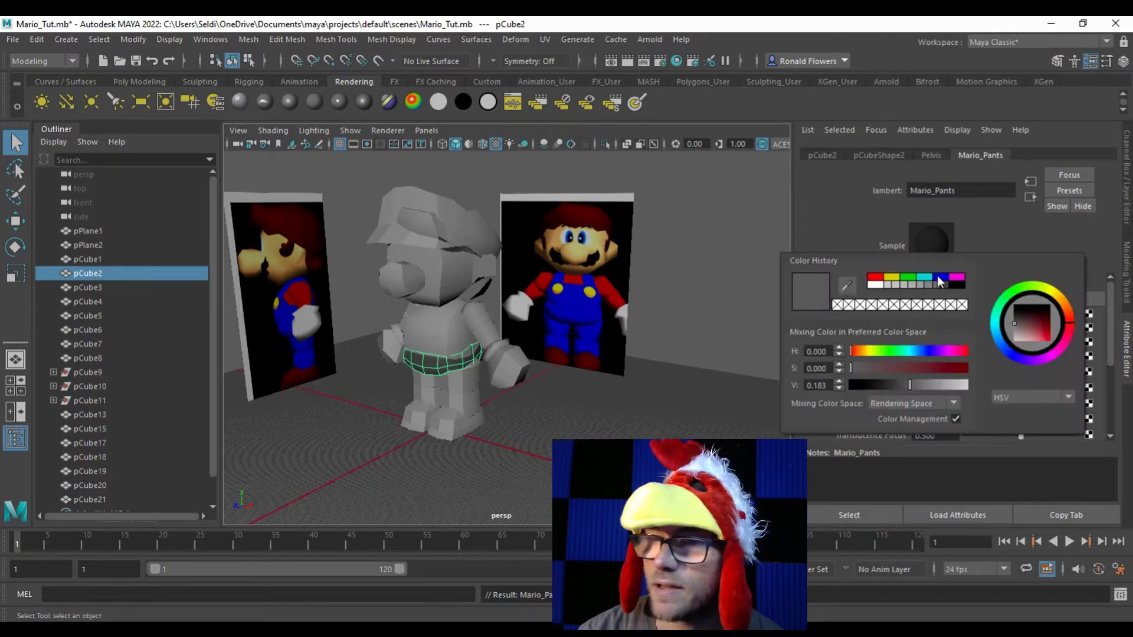
pyautogui.click(938, 276)
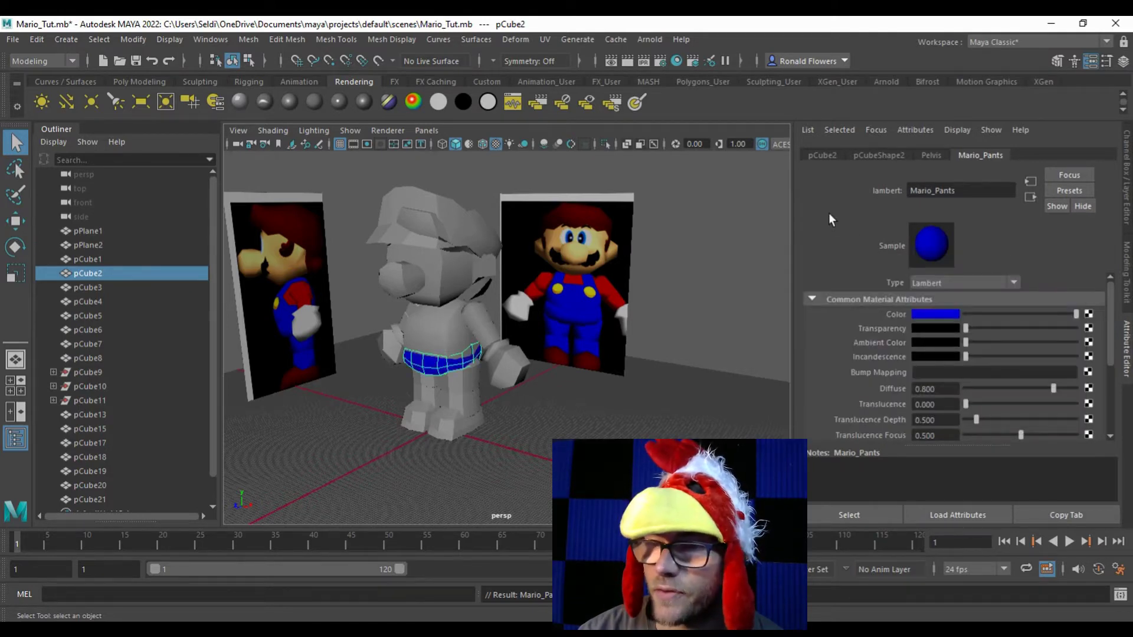
pyautogui.click(941, 314)
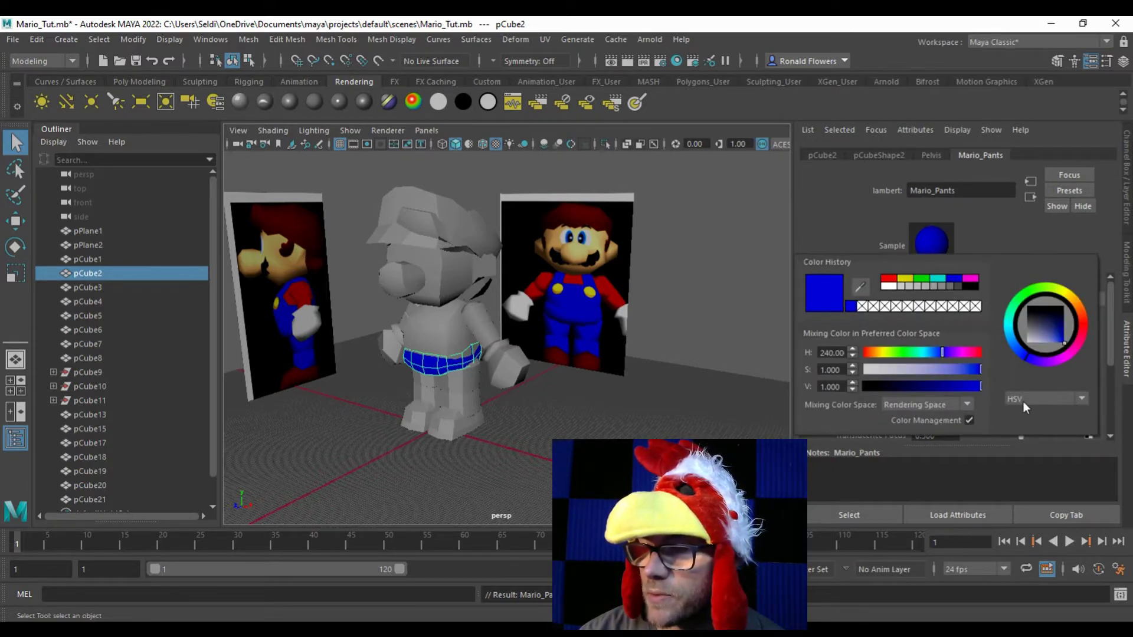
pyautogui.click(1059, 399)
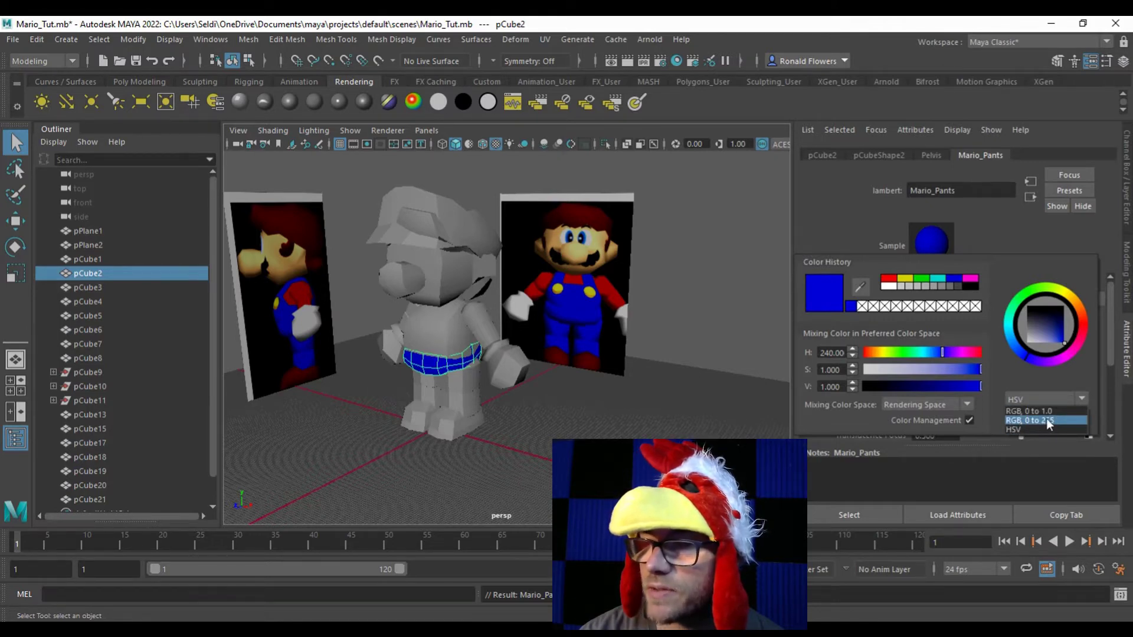
pyautogui.click(1048, 421)
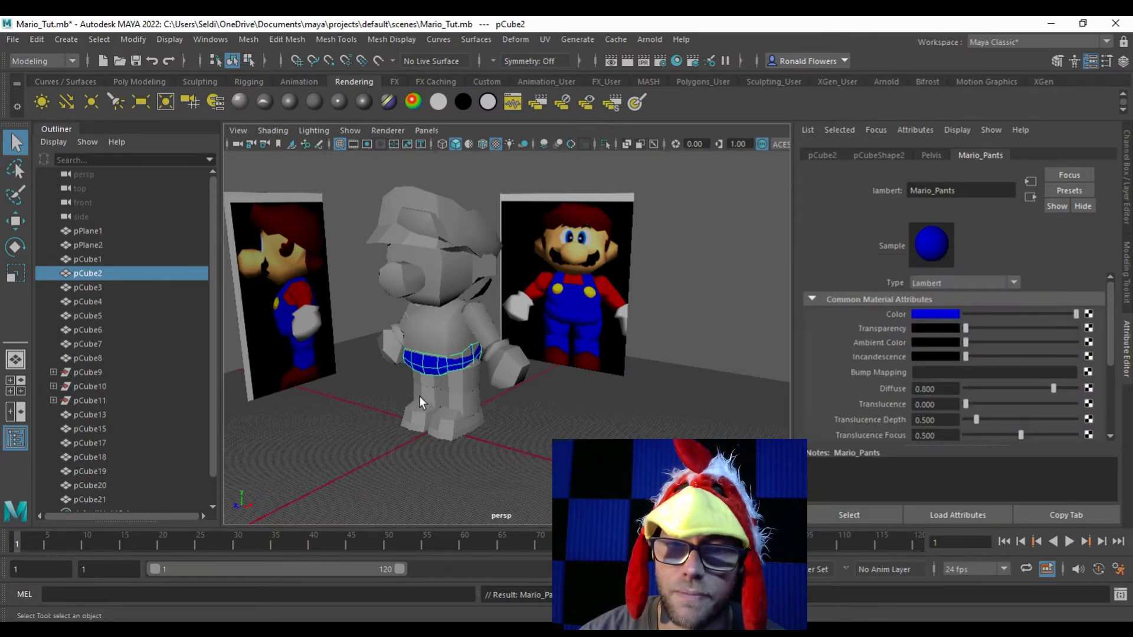
# Step: Assign the existing Mario_Pants material to the upper section of the left leg
pyautogui.click(460, 387)
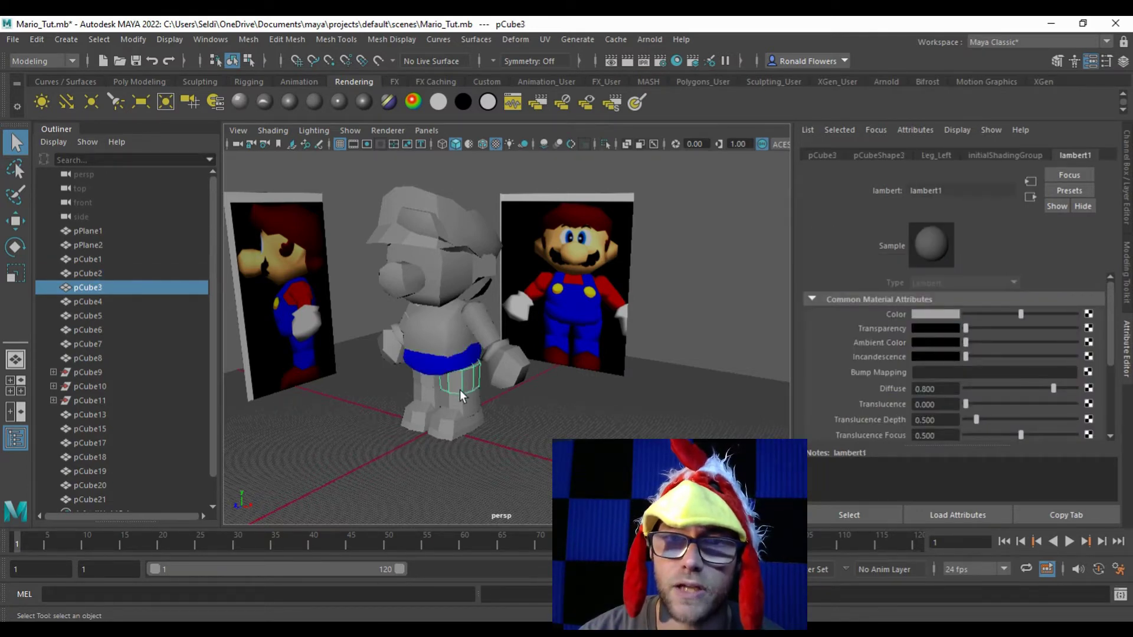
pyautogui.scroll(6, 460, 389)
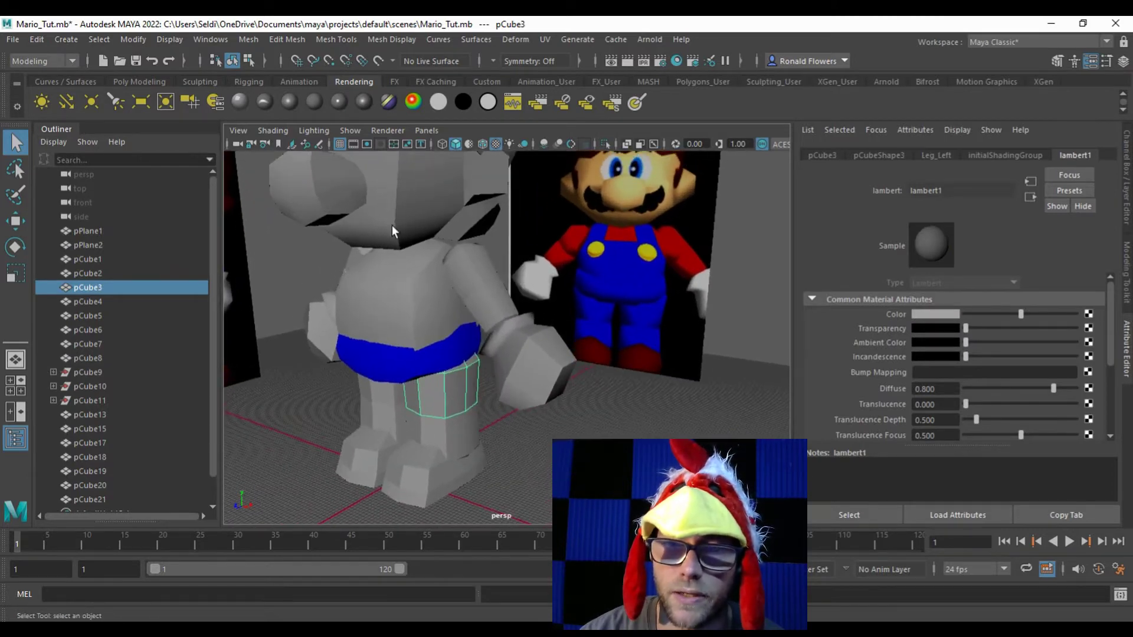
pyautogui.rightClick(451, 386)
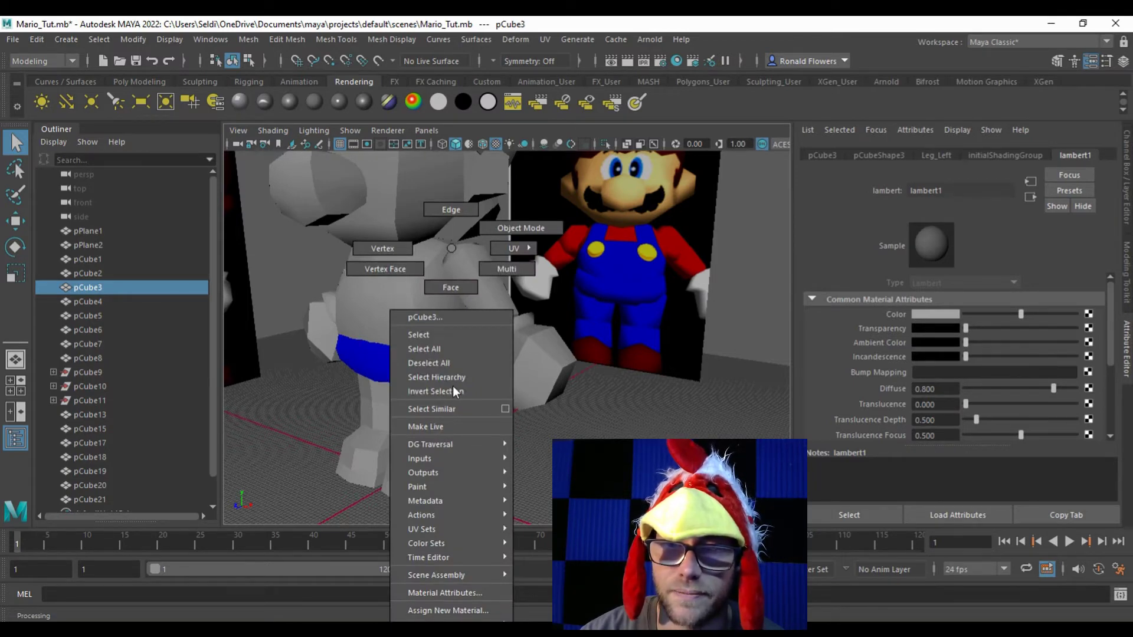
pyautogui.click(451, 386)
pyautogui.hotkey('ctrl', 'z')
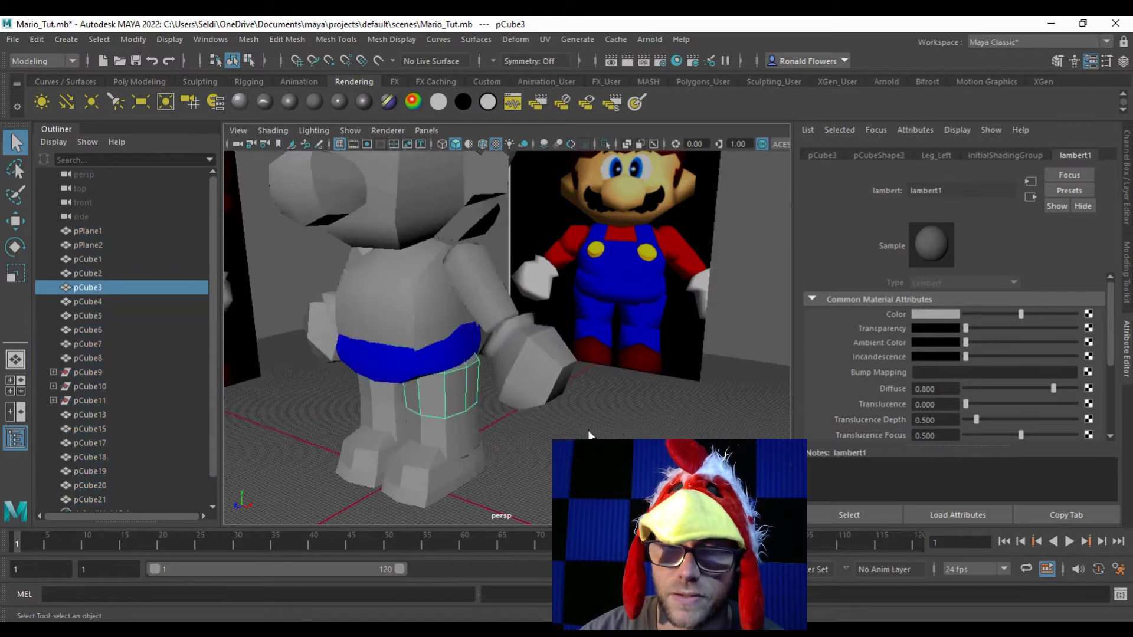
pyautogui.scroll(-6, 559, 414)
pyautogui.scroll(2, 558, 413)
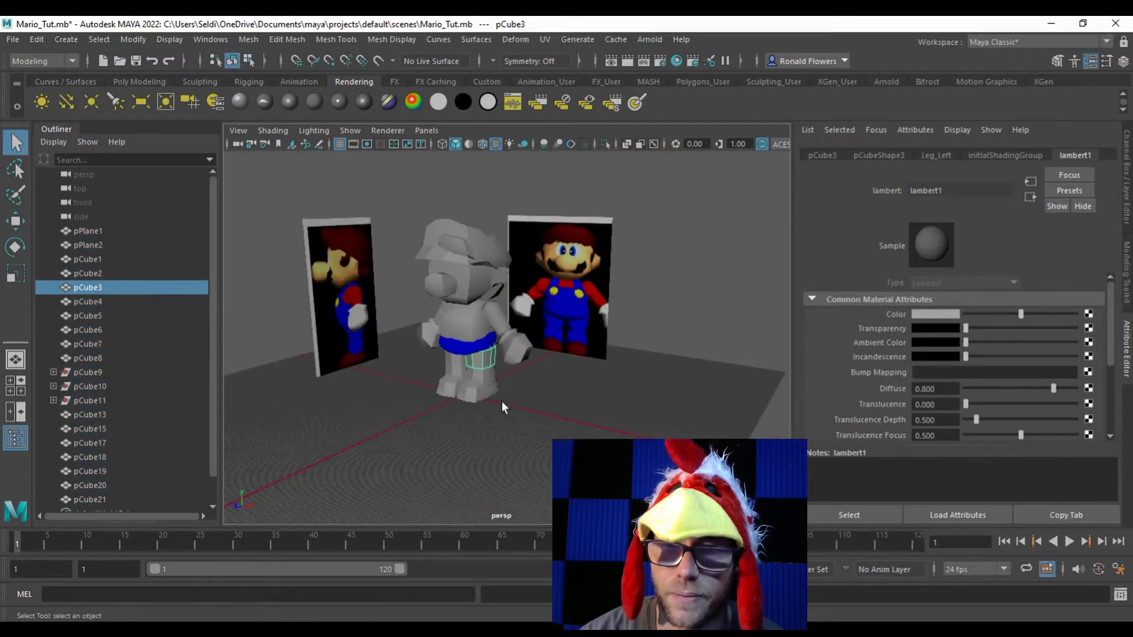
pyautogui.rightClick(481, 248)
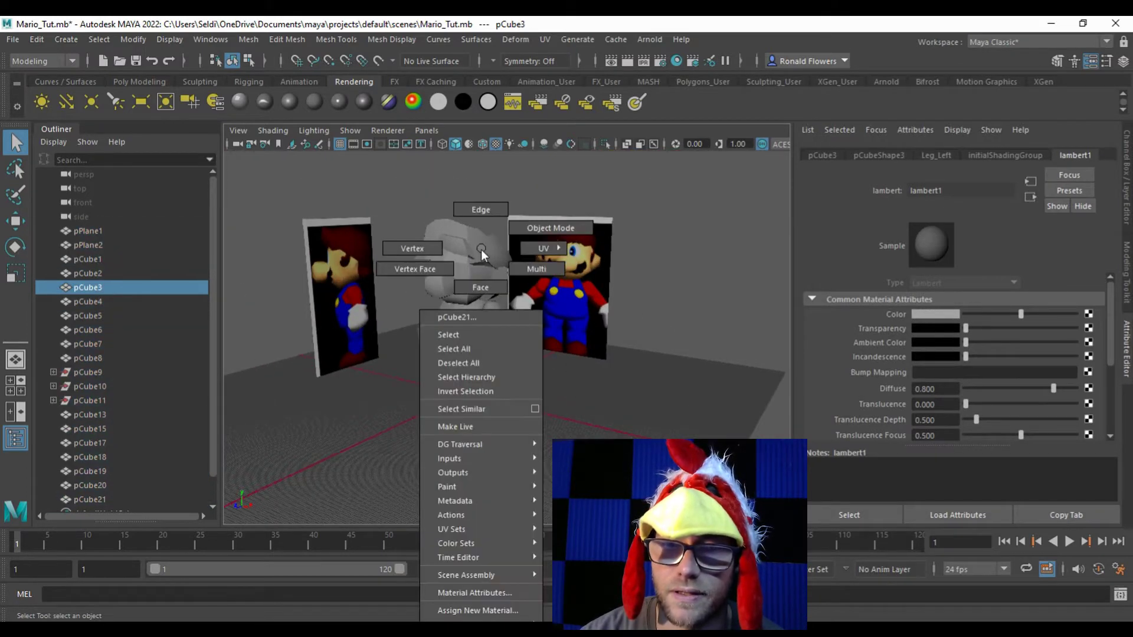
pyautogui.rightClick(466, 220)
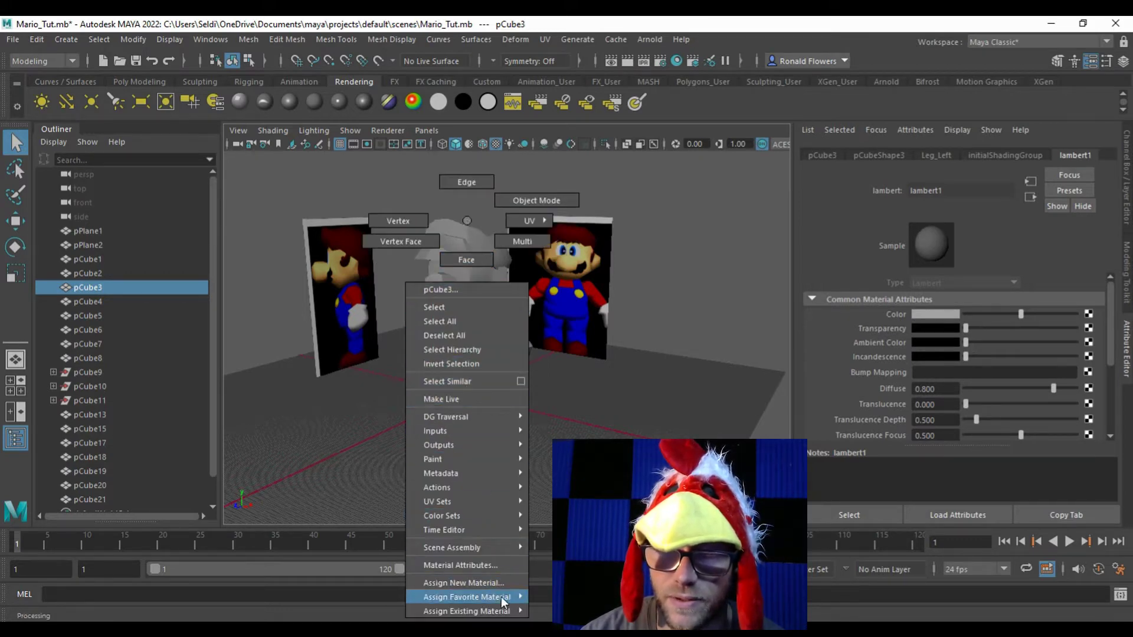
pyautogui.moveTo(470, 610)
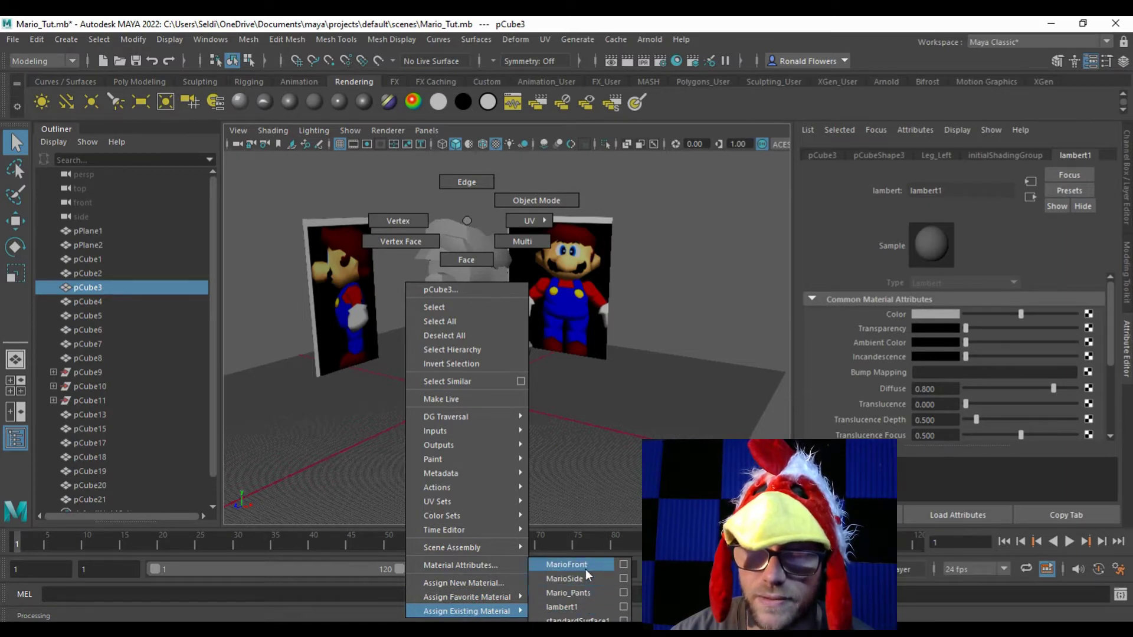
pyautogui.click(576, 595)
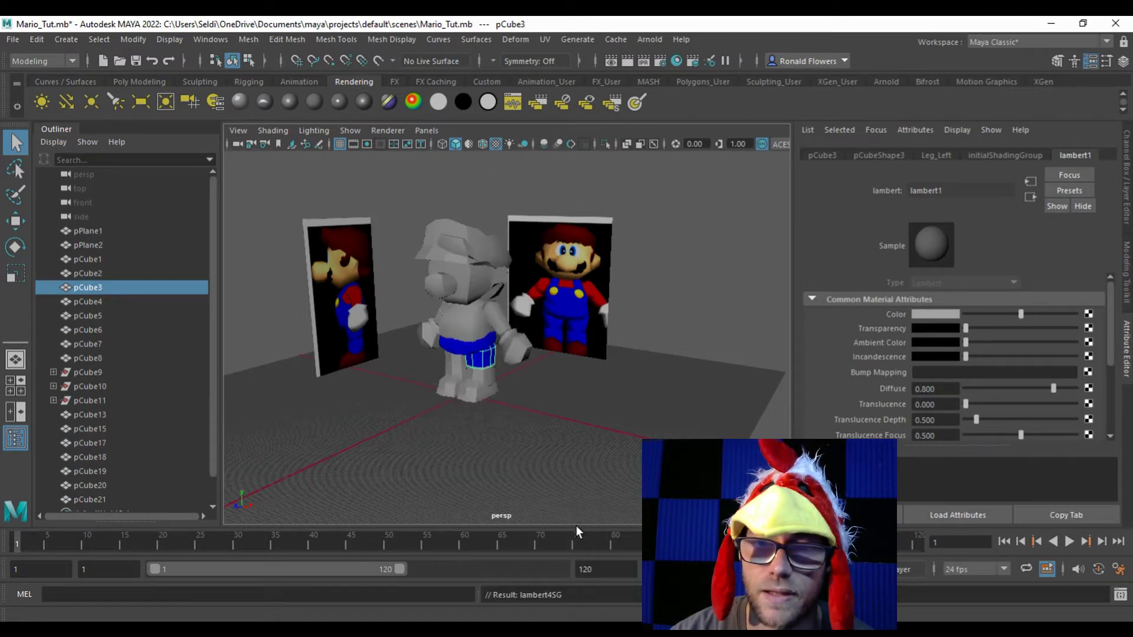
# Step: Assign the existing Mario_Pants material to the lower section of the left leg
pyautogui.scroll(5, 505, 394)
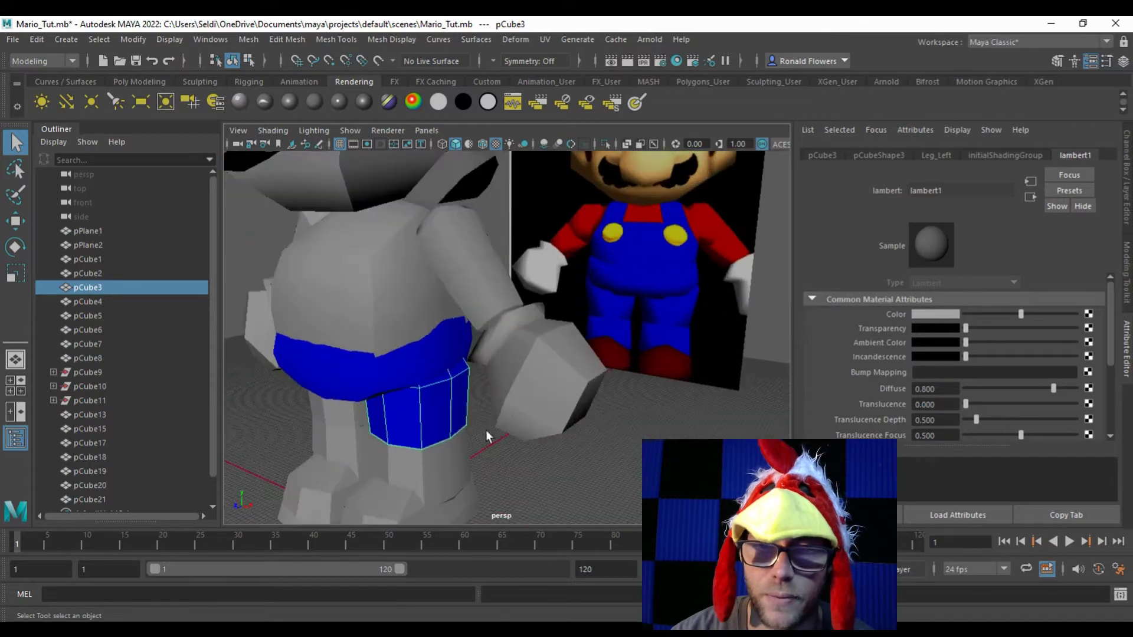
pyautogui.moveTo(487, 436); pyautogui.dragTo(466, 314)
pyautogui.click(479, 389)
pyautogui.rightClick(488, 386)
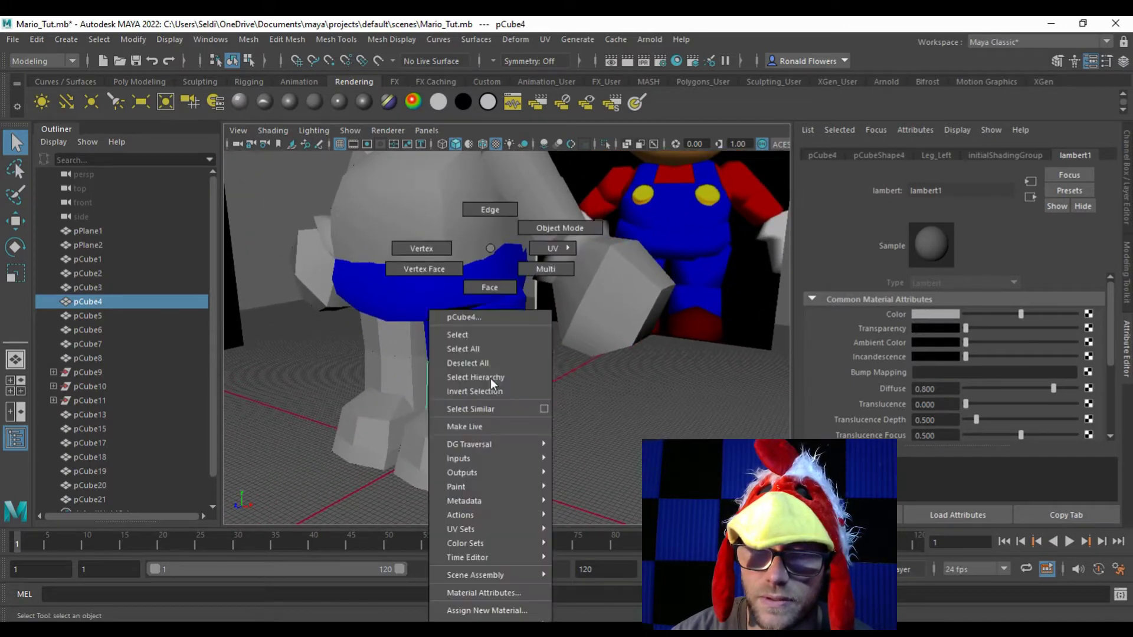
pyautogui.moveTo(484, 621)
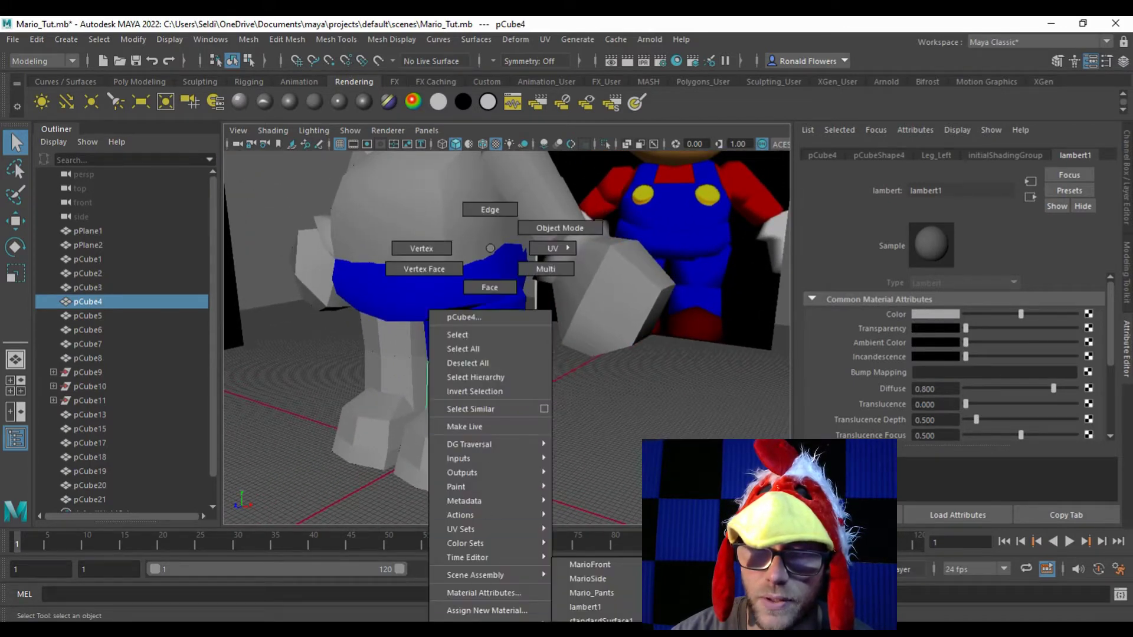
pyautogui.click(607, 592)
# Step: Repeat the Mario_Pants material assignment on the lower and upper sections of the right leg
pyautogui.moveTo(525, 412)
pyautogui.mouseDown()
pyautogui.moveTo(515, 387)
pyautogui.moveTo(529, 389)
pyautogui.moveTo(517, 410)
pyautogui.mouseUp()
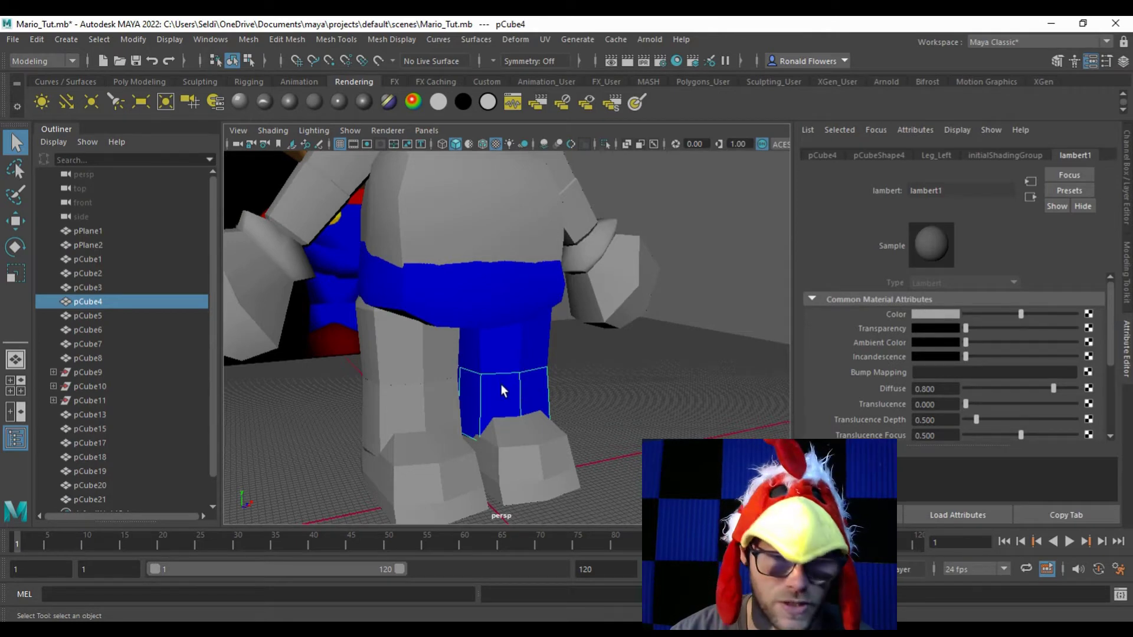
pyautogui.click(428, 405)
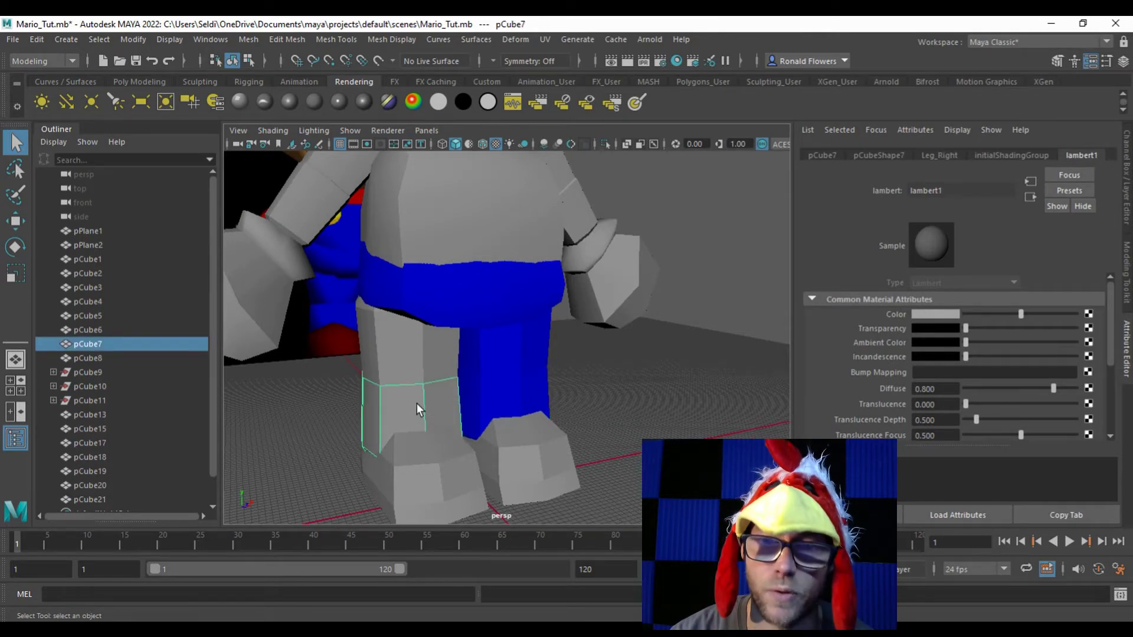
pyautogui.press('g')
pyautogui.click(417, 360)
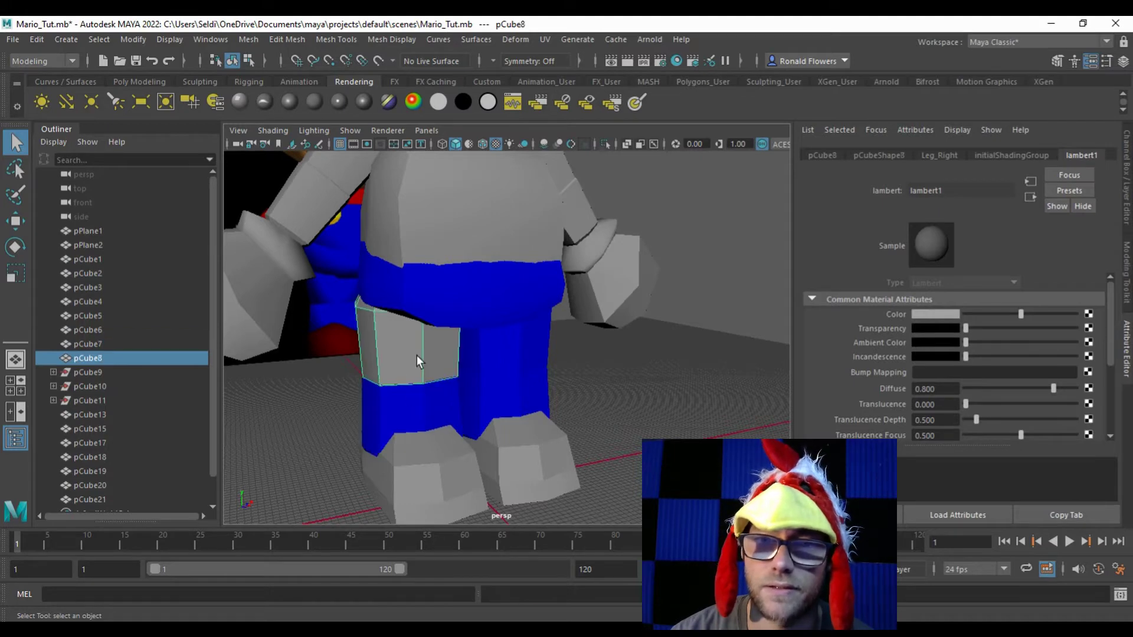
pyautogui.press('g')
# Step: Assign a new Lambert material named Mario_Sleeve to the upper section of the left arm and color it preset red
pyautogui.moveTo(566, 377); pyautogui.dragTo(456, 319)
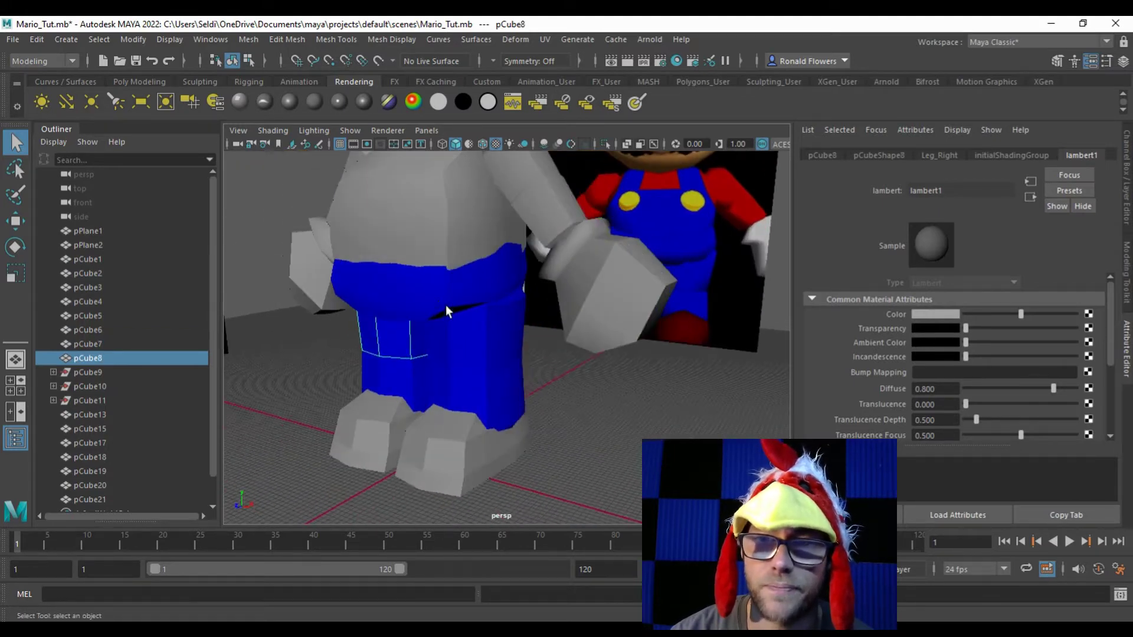
pyautogui.scroll(-5, 493, 389)
pyautogui.moveTo(490, 380); pyautogui.dragTo(496, 424)
pyautogui.click(533, 313)
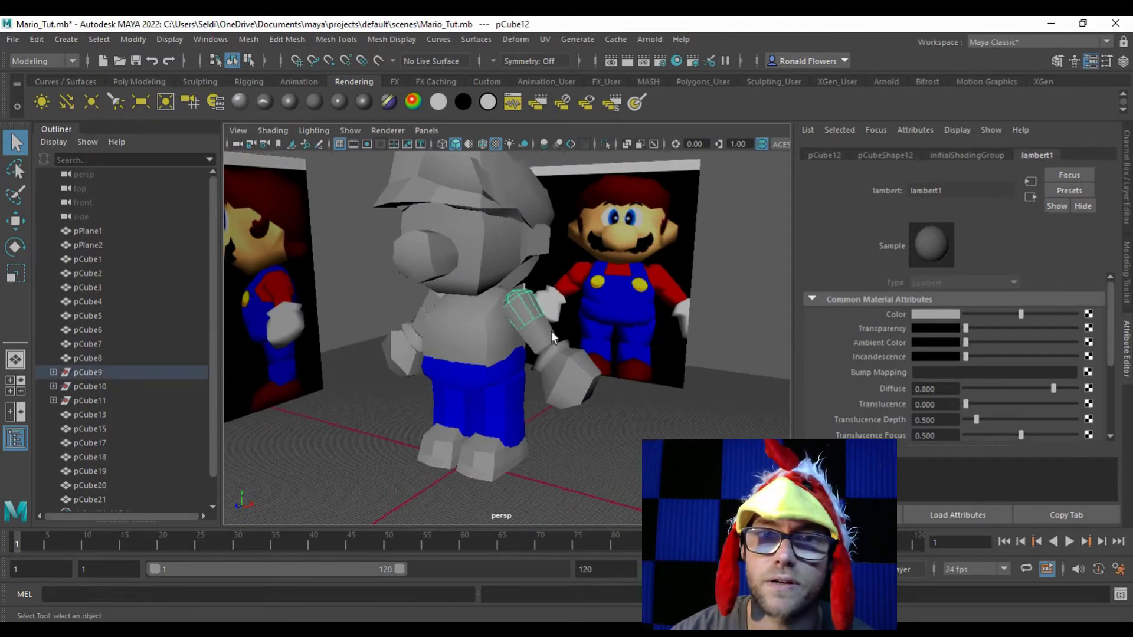
pyautogui.click(314, 102)
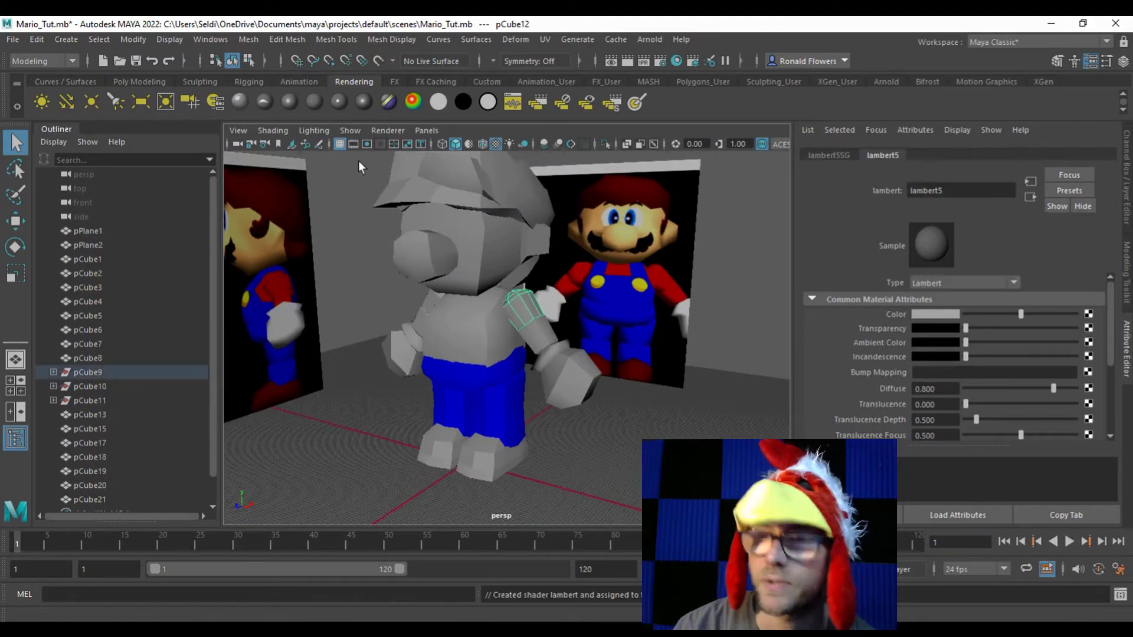
pyautogui.click(949, 190)
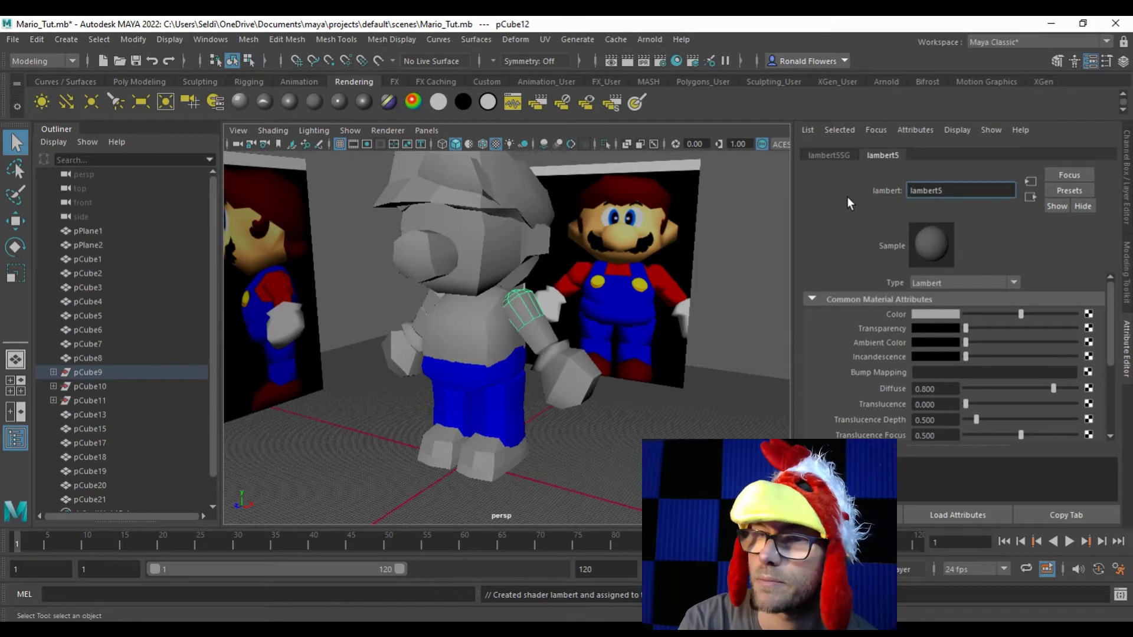
pyautogui.hotkey('ctrl', 'a')
pyautogui.write('Mario_Sleeve')
pyautogui.press('Return')
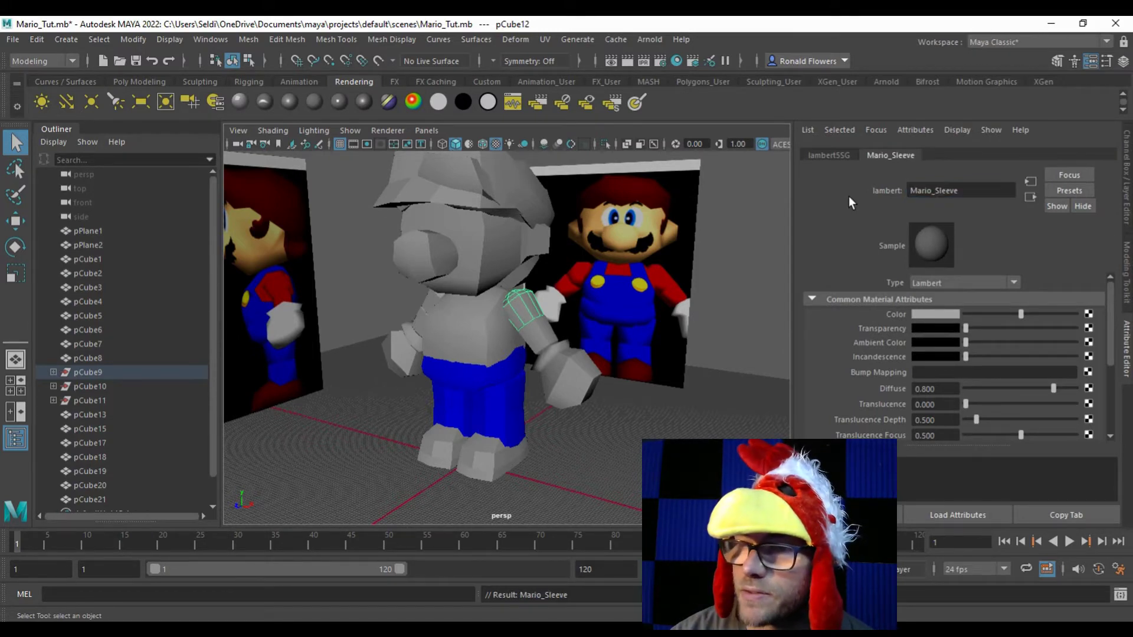
pyautogui.click(940, 316)
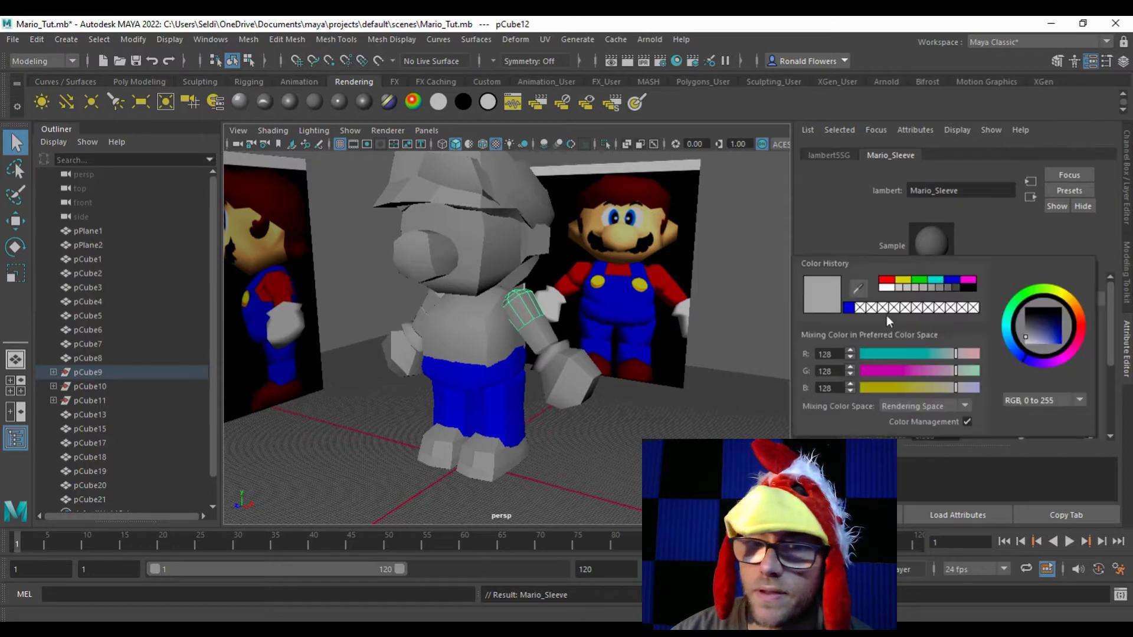
pyautogui.click(887, 281)
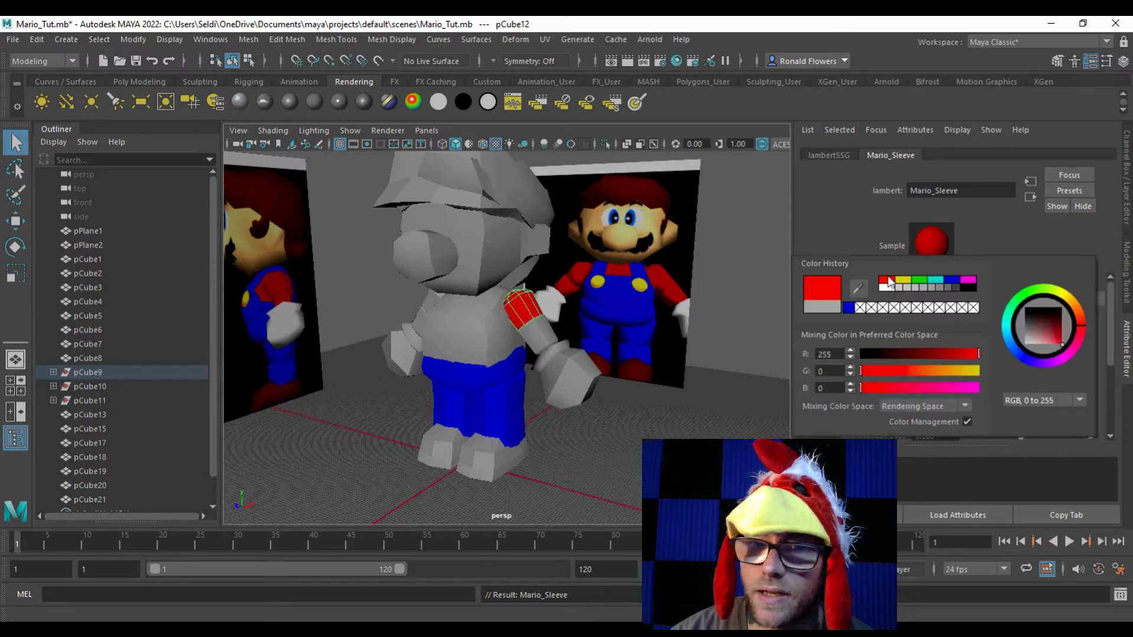
# Step: Assign the existing Mario_Sleeve material to the lower section of the left arm
pyautogui.click(542, 331)
pyautogui.rightClick(544, 326)
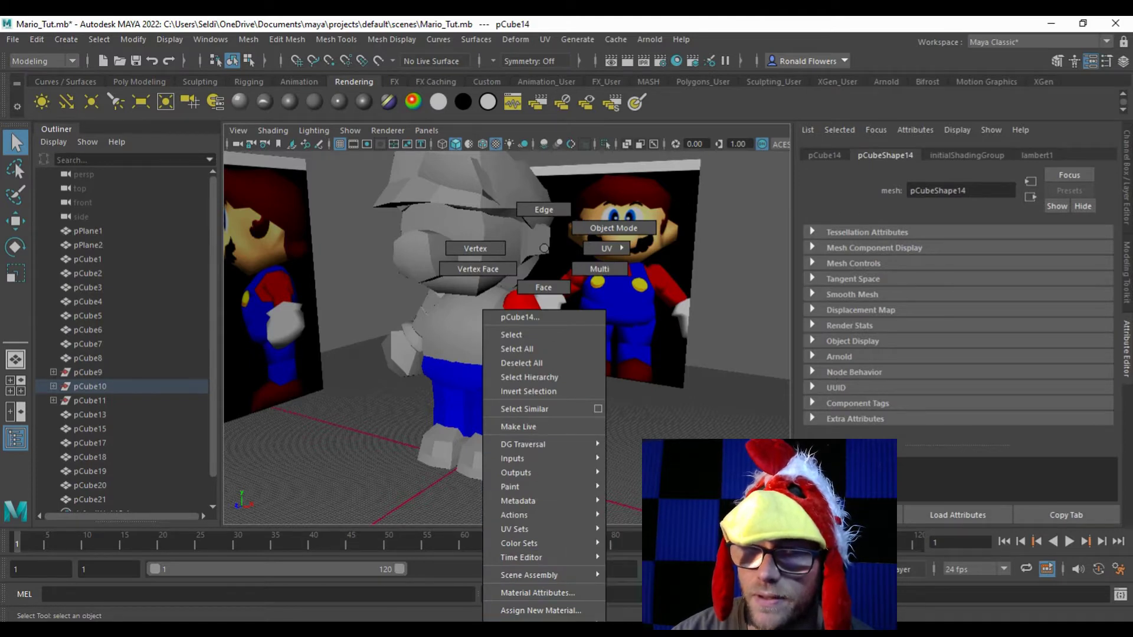
pyautogui.moveTo(543, 625)
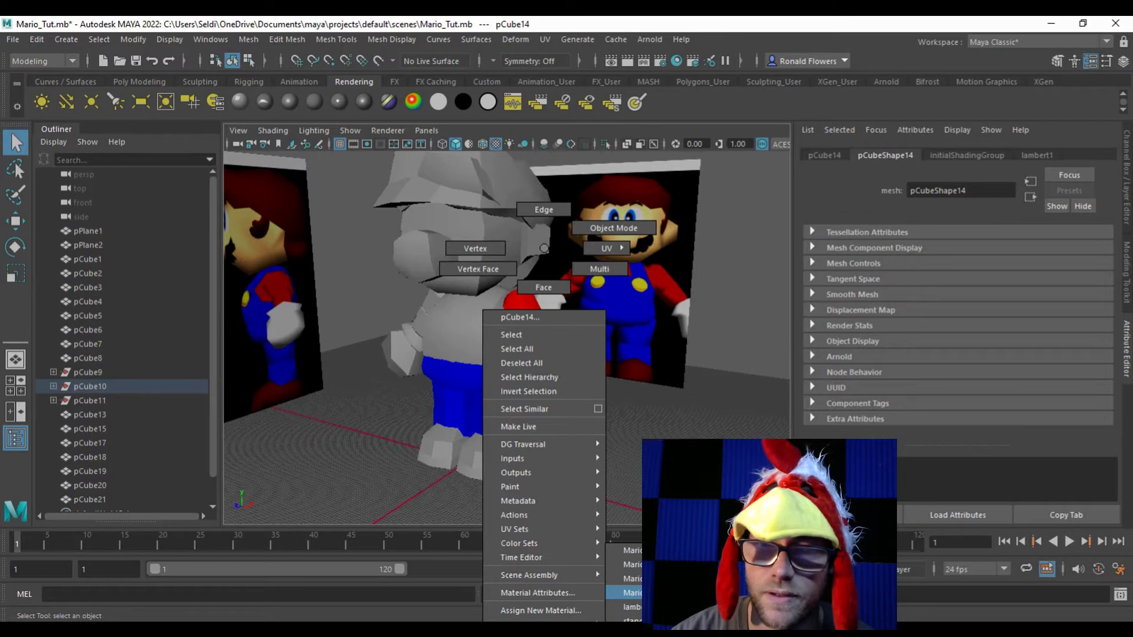
pyautogui.click(629, 593)
# Step: Repeat the Mario_Sleeve material assignment on the upper and lower sections of the right arm
pyautogui.moveTo(441, 360); pyautogui.dragTo(497, 349)
pyautogui.click(434, 320)
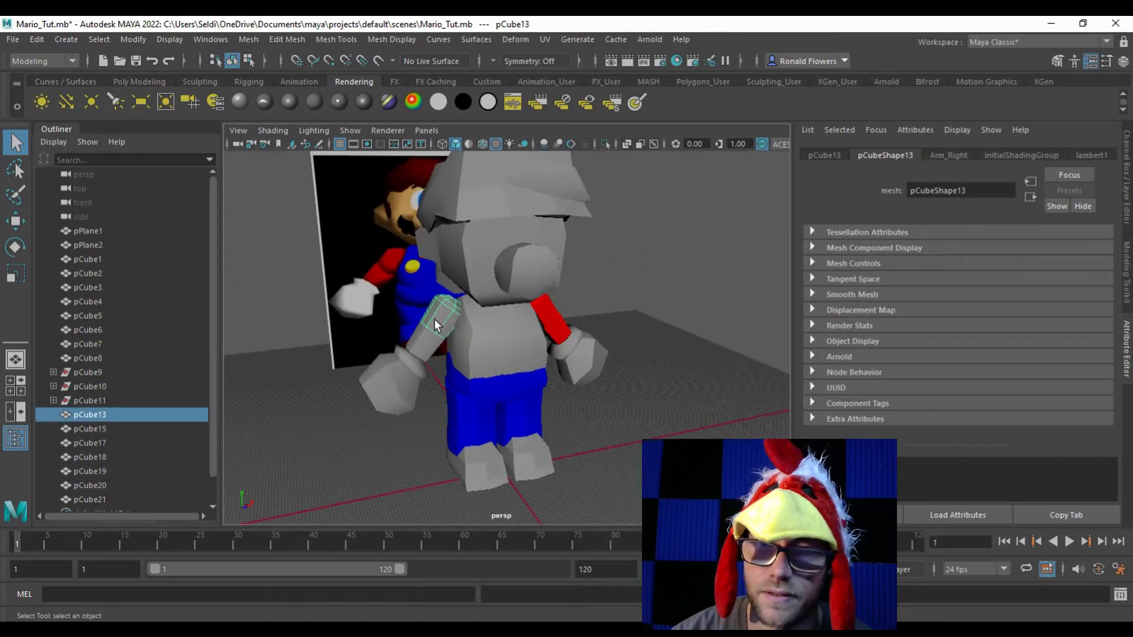
pyautogui.press('g')
pyautogui.click(431, 345)
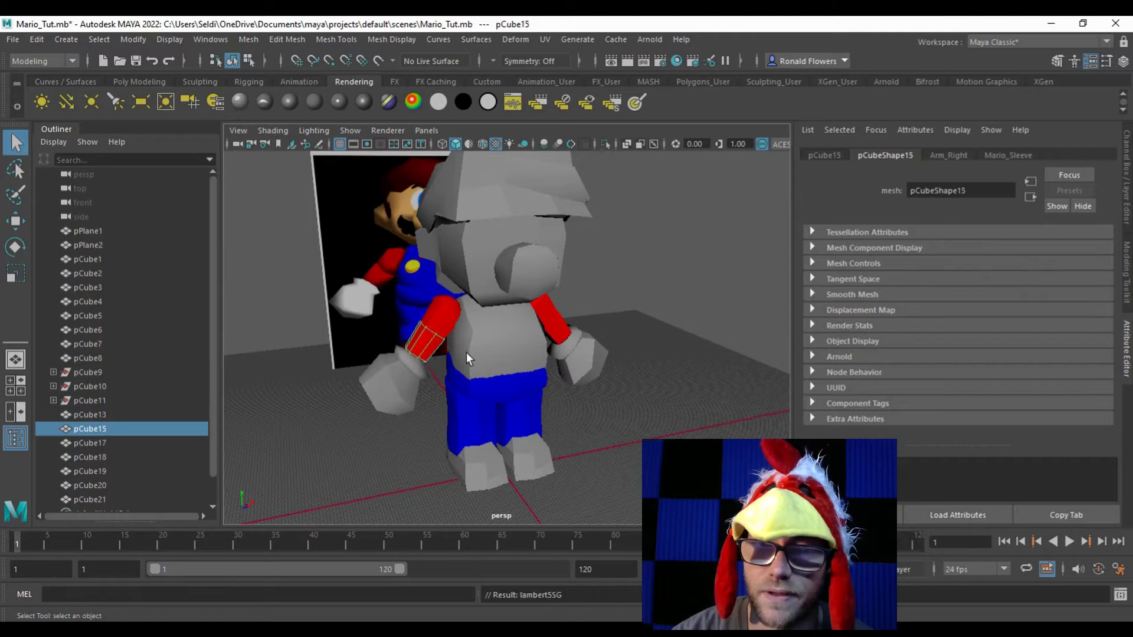
pyautogui.click(419, 458)
# Step: Assign a new Lambert material named Mario_Glove to the left hand and brighten its color to the maximum white
pyautogui.moveTo(612, 433); pyautogui.dragTo(551, 432)
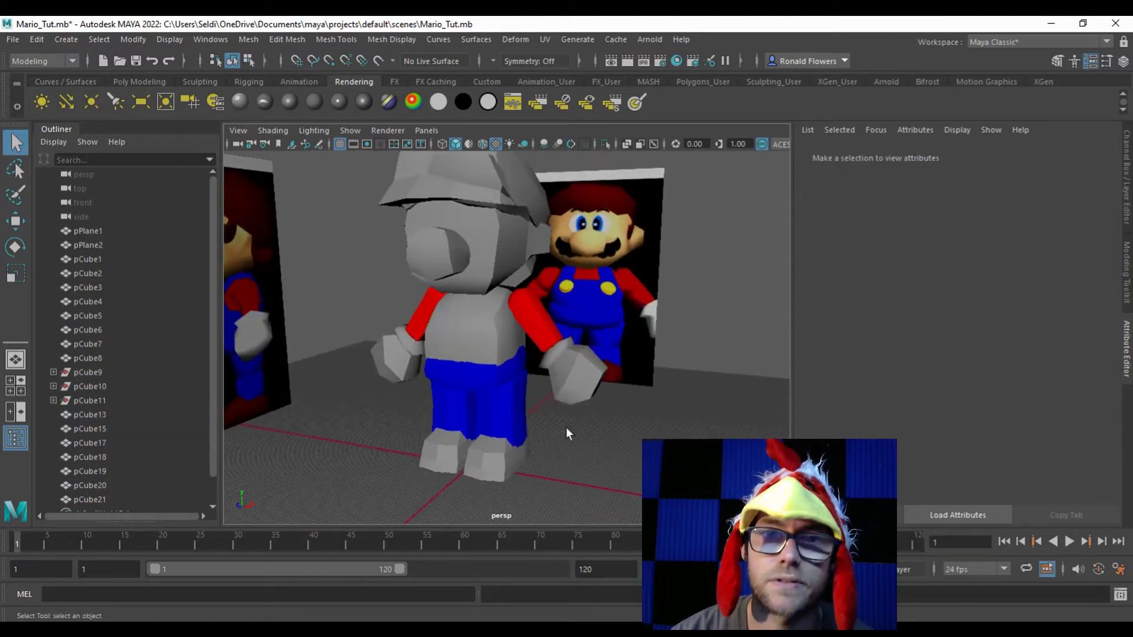
pyautogui.click(575, 372)
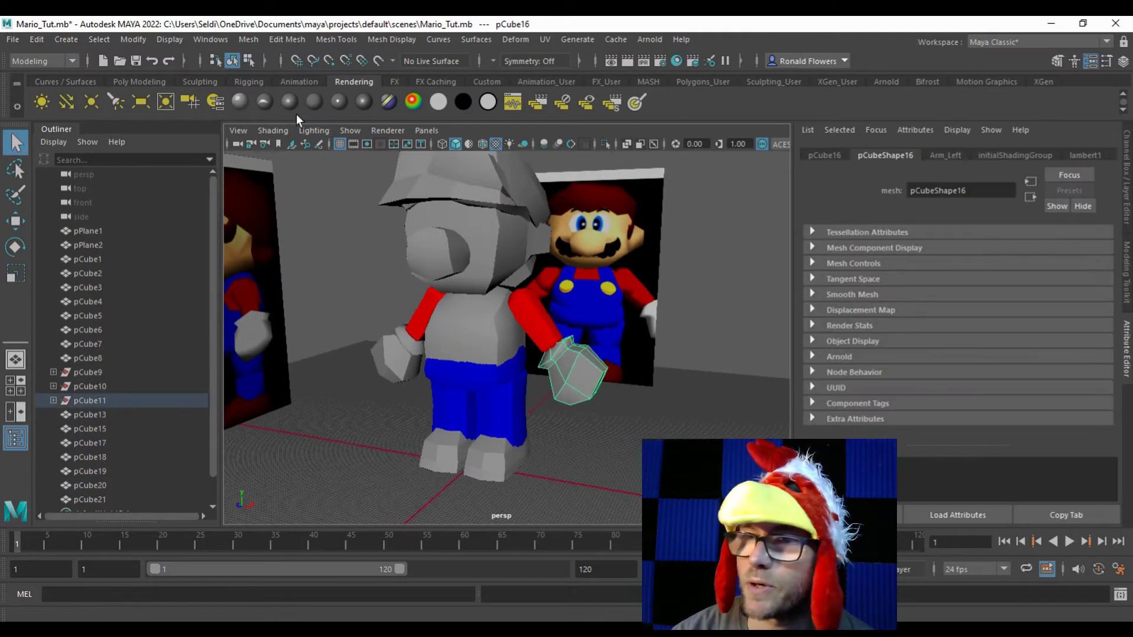
pyautogui.click(312, 100)
pyautogui.moveTo(983, 189); pyautogui.dragTo(829, 201)
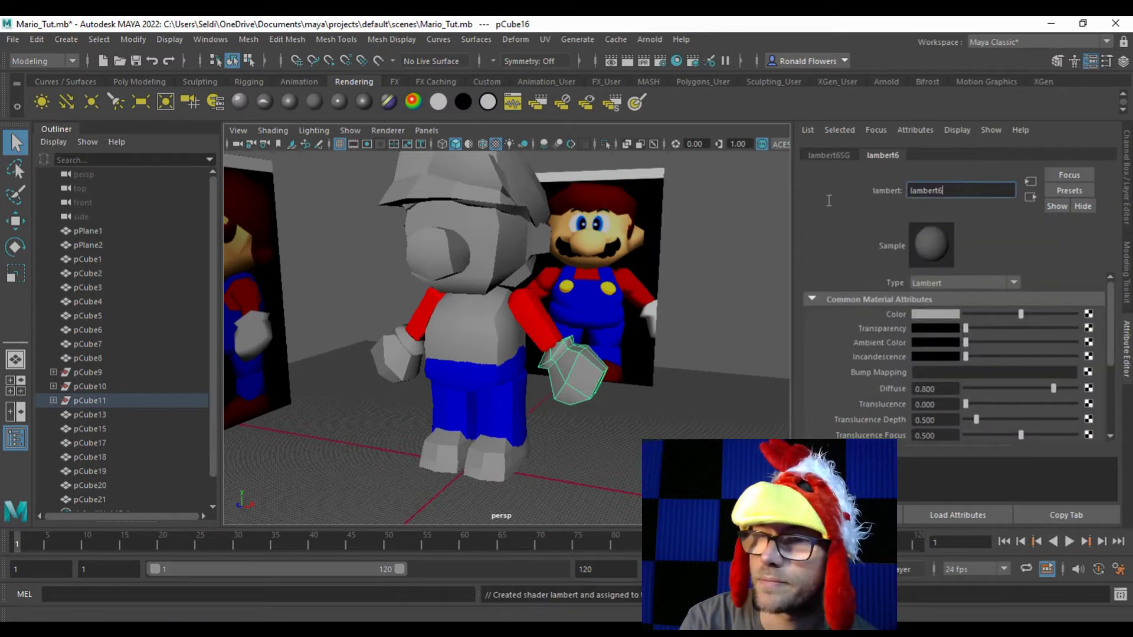
pyautogui.write('Mario Glove')
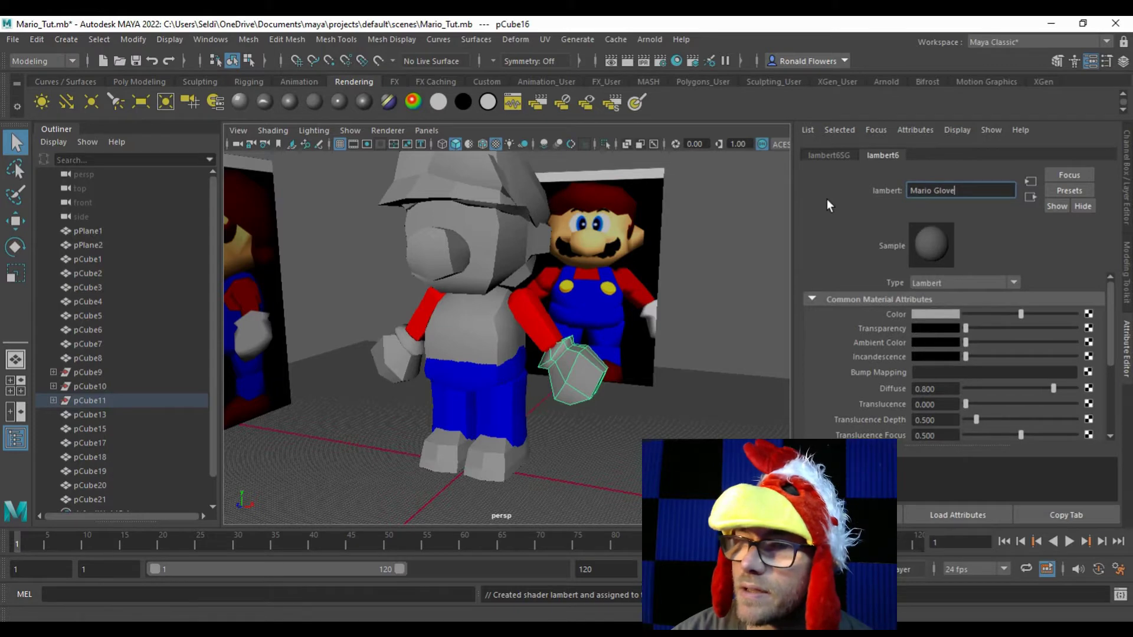
pyautogui.press('Return')
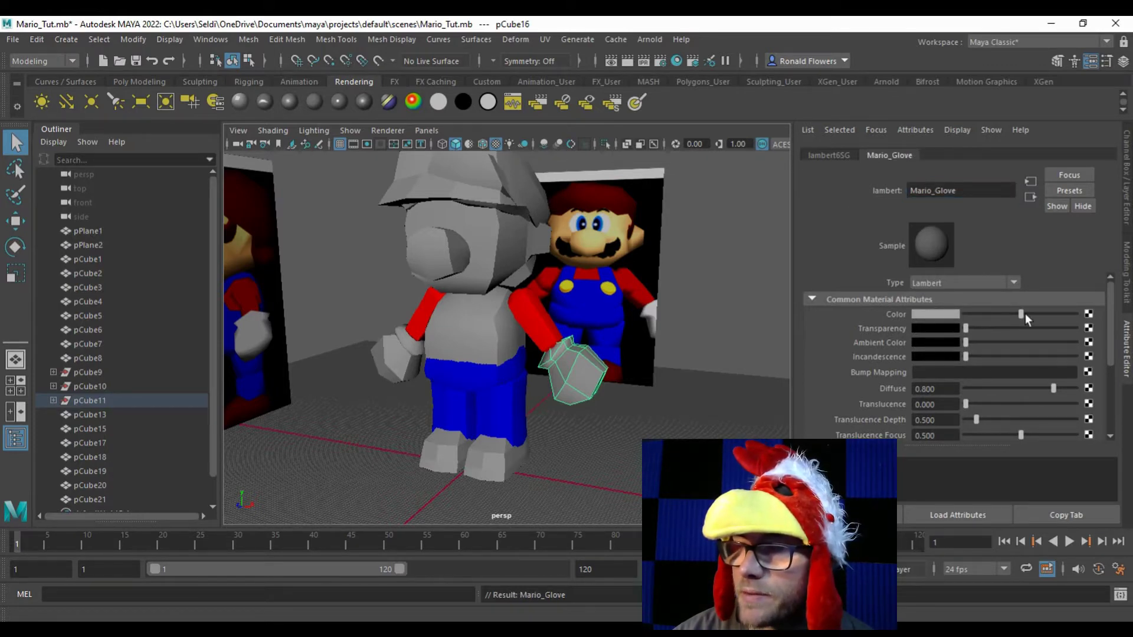
pyautogui.moveTo(1022, 314); pyautogui.dragTo(1116, 313)
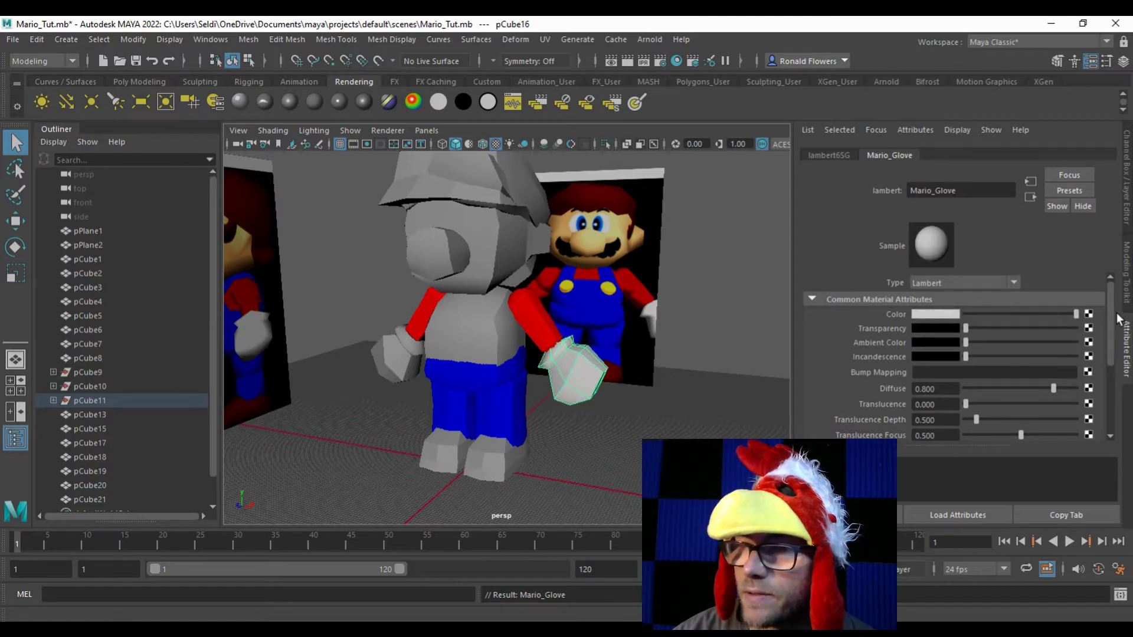
pyautogui.click(925, 316)
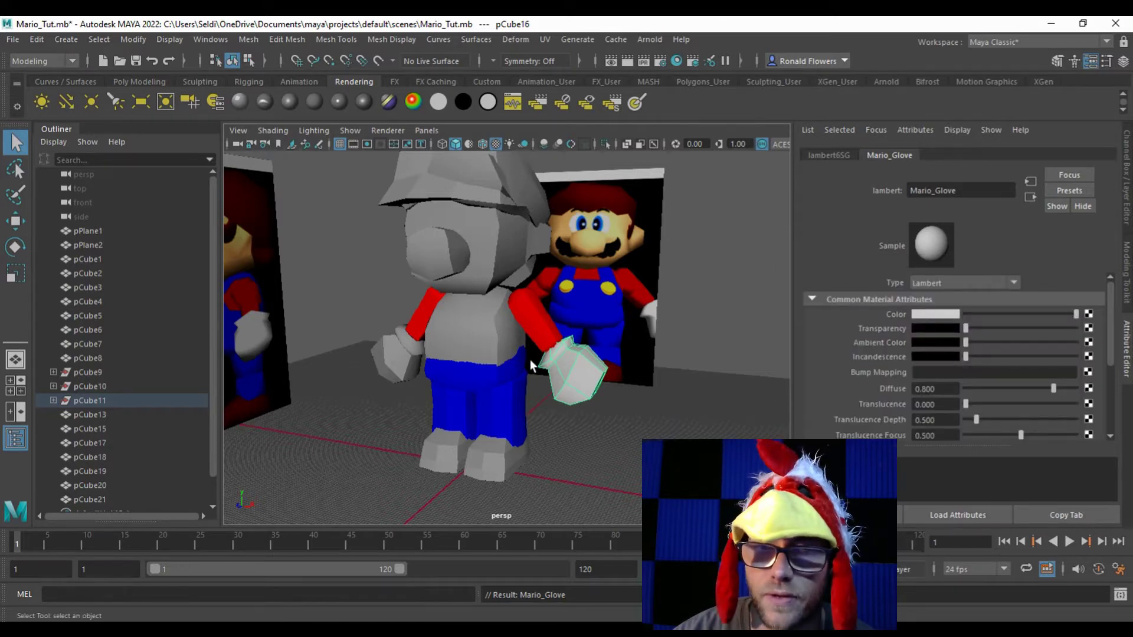
# Step: Assign the existing Mario_Glove material to the right hand
pyautogui.click(400, 366)
pyautogui.rightClick(398, 354)
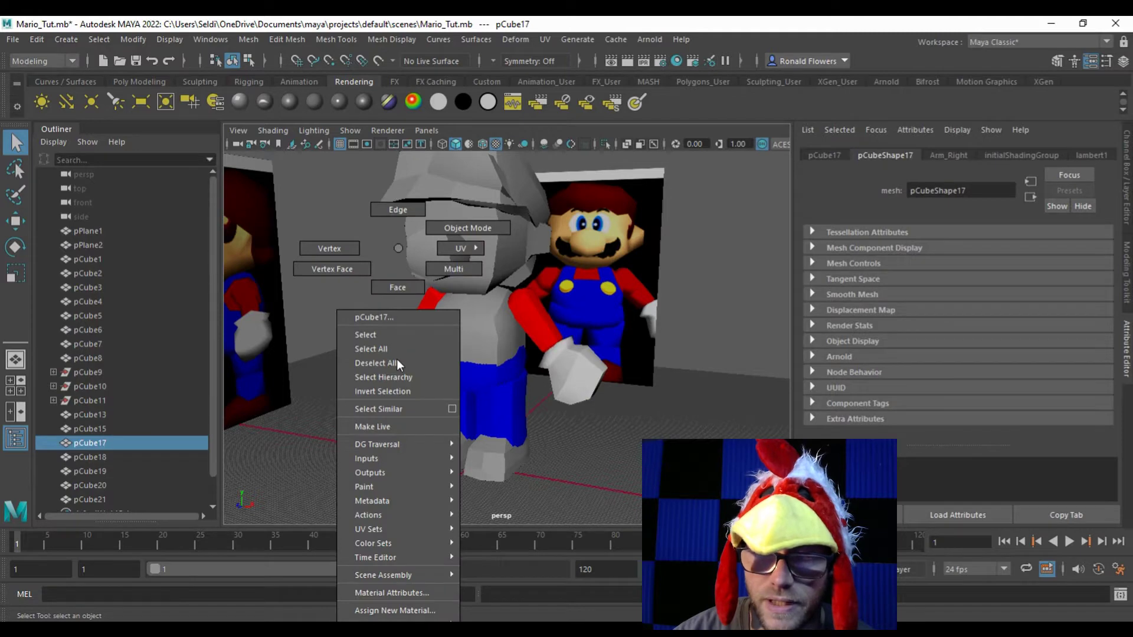
pyautogui.moveTo(384, 626)
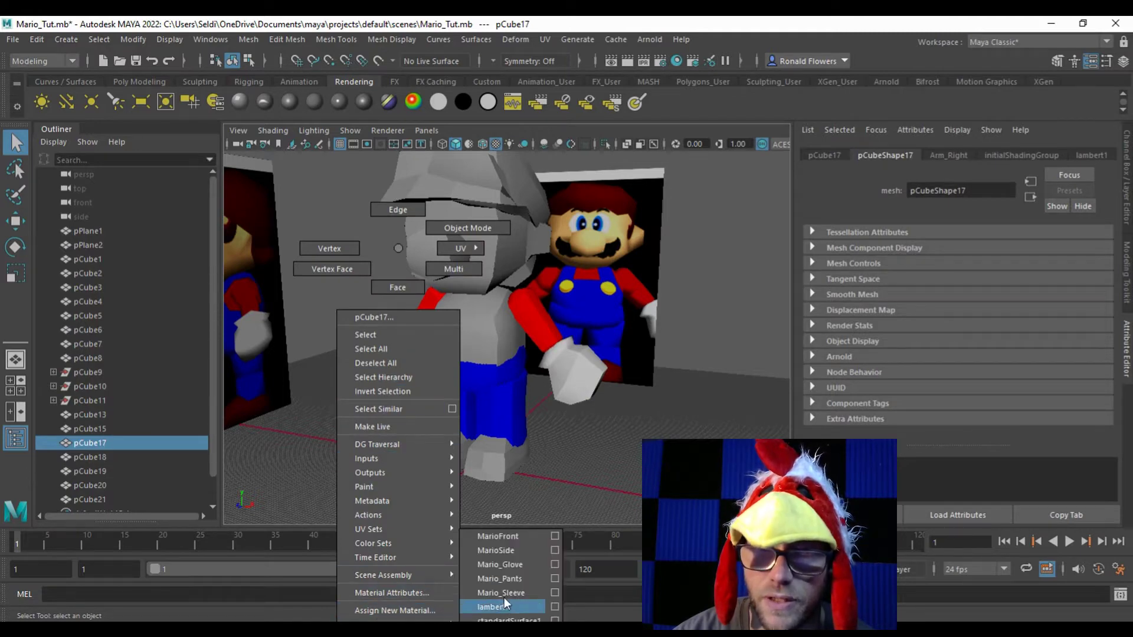
pyautogui.click(511, 564)
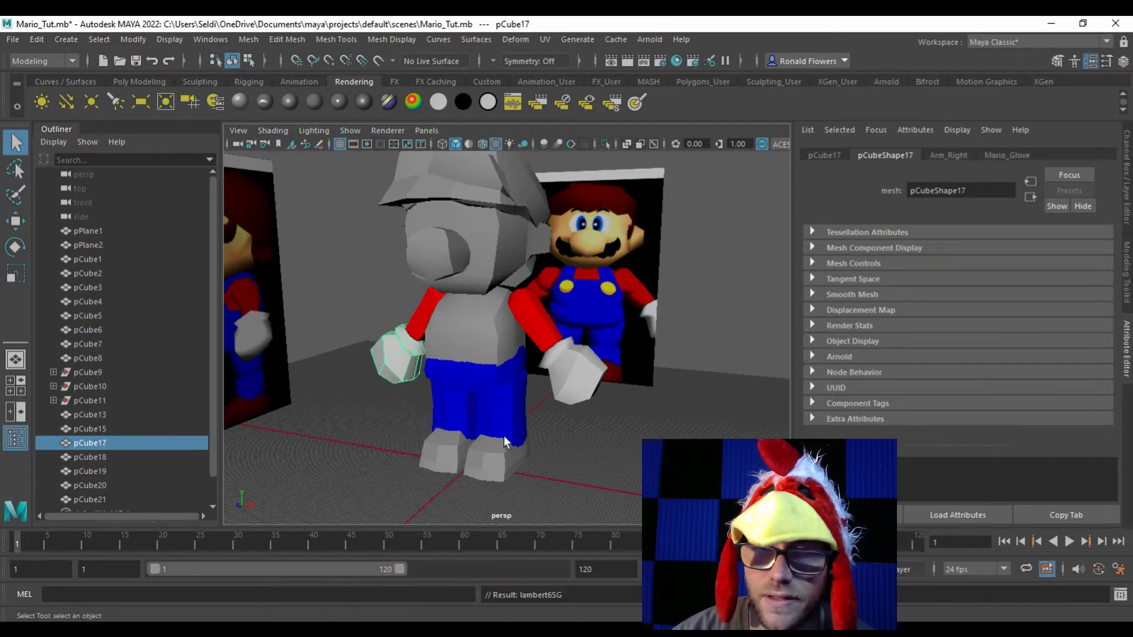
# Step: Assign a new Lambert material to the left shoe and name it Mario_Shoe
pyautogui.click(494, 457)
pyautogui.moveTo(533, 459)
pyautogui.keyDown('alt'); pyautogui.mouseDown()
pyautogui.moveTo(482, 456)
pyautogui.moveTo(514, 456)
pyautogui.mouseUp(); pyautogui.keyUp('alt')
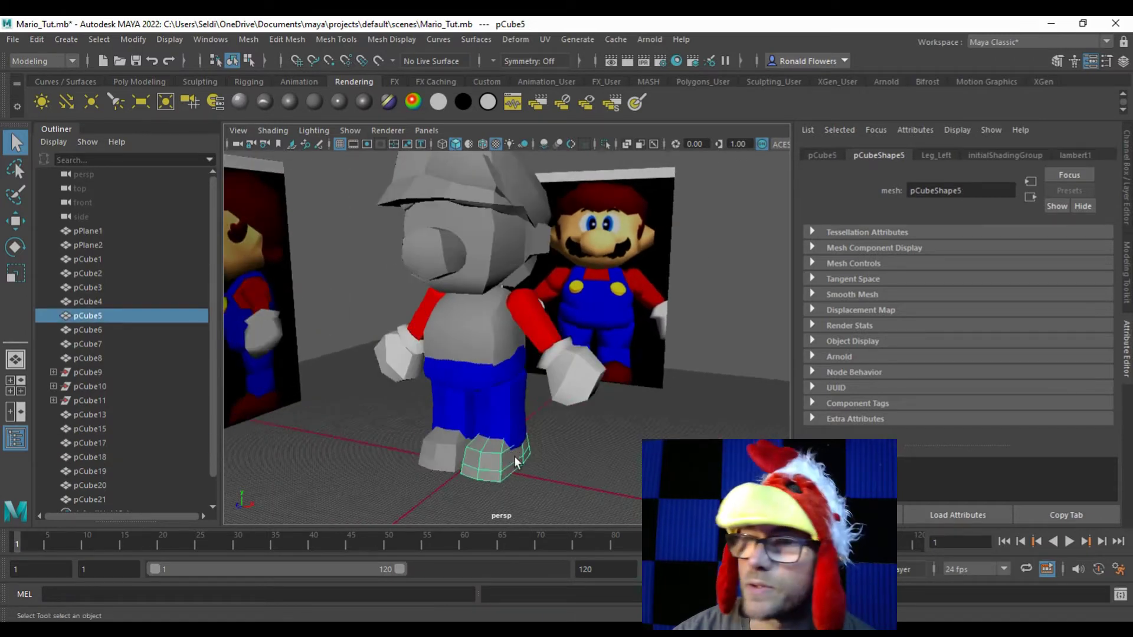
pyautogui.click(314, 103)
pyautogui.click(951, 189)
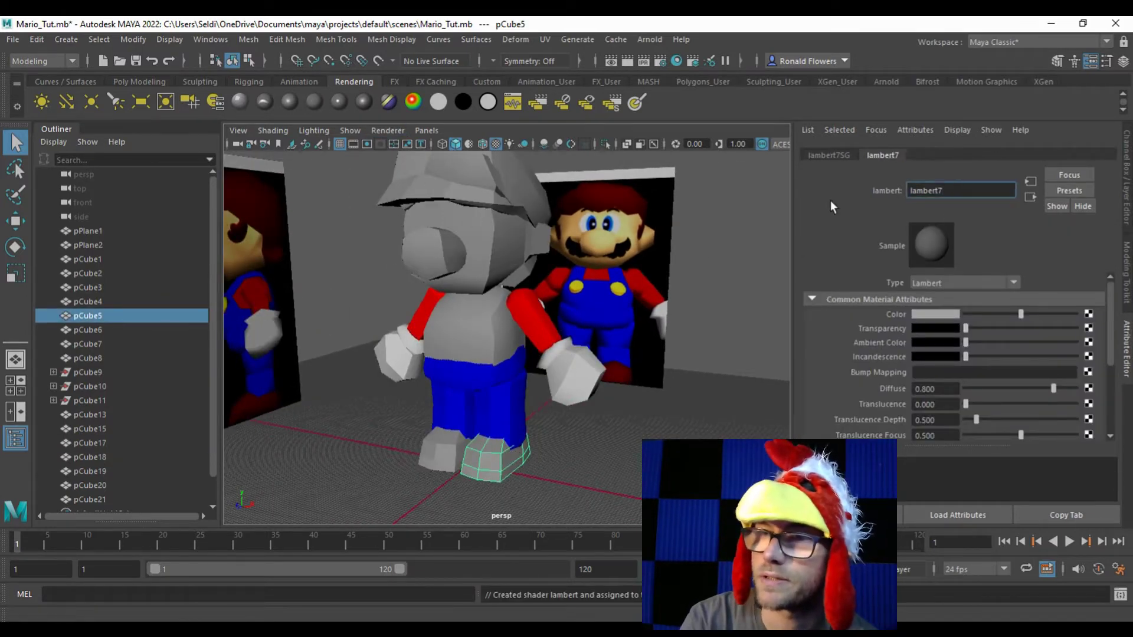
pyautogui.hotkey('ctrl', 'a')
pyautogui.write('Mario_Shoe')
pyautogui.press('Return')
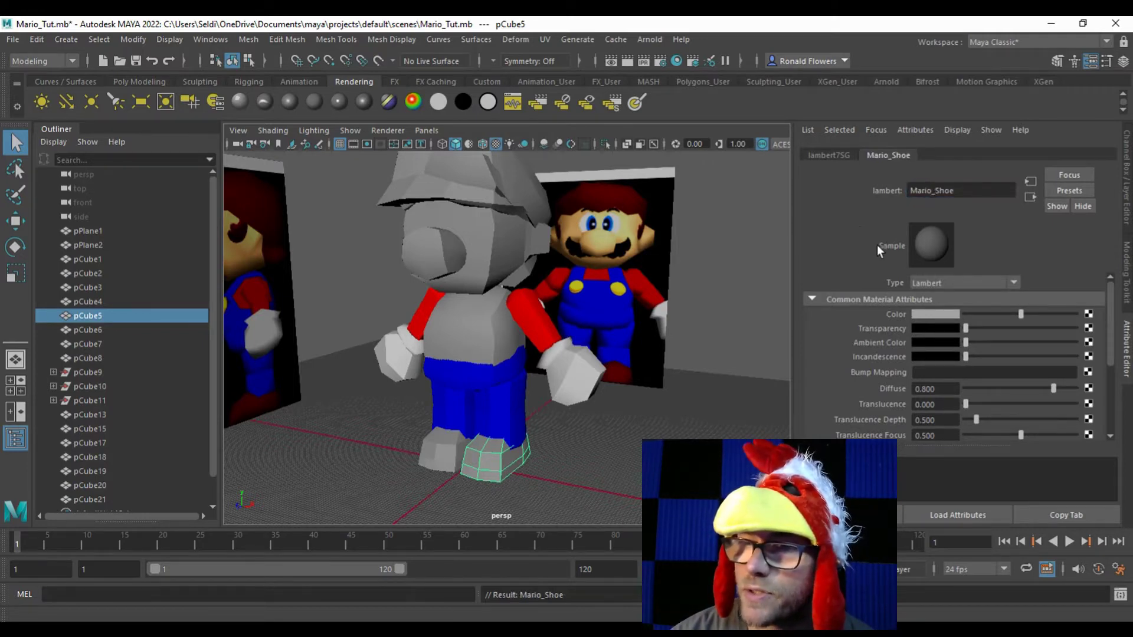
# Step: Set the Mario_Shoe color to a dark brown of about RGB 36, 21, 6
pyautogui.click(921, 314)
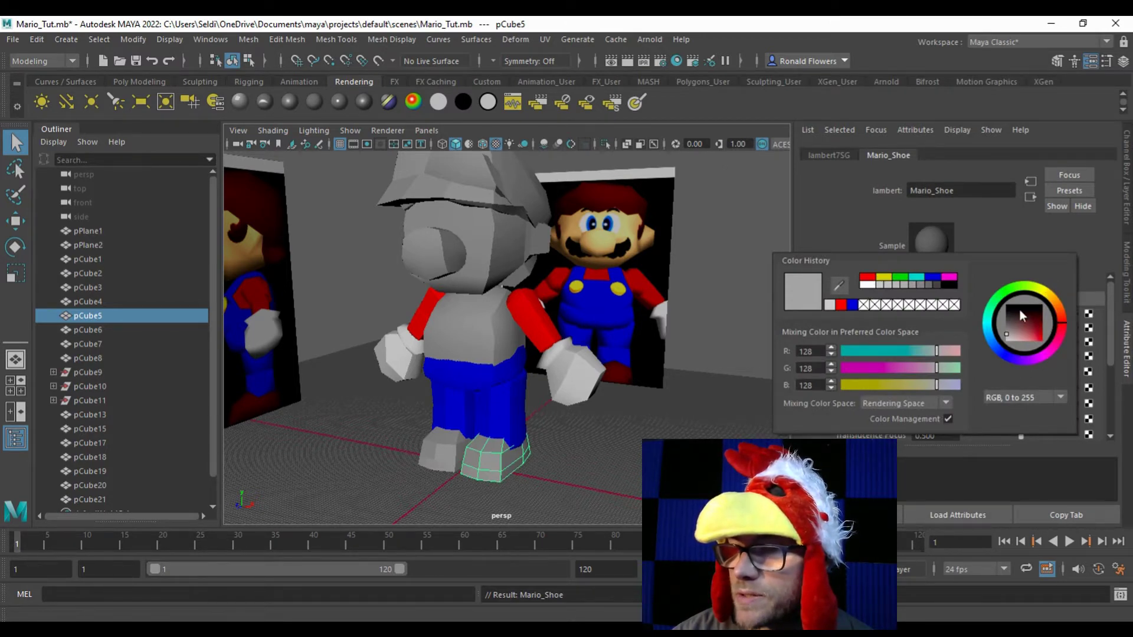
pyautogui.moveTo(1061, 307); pyautogui.dragTo(1061, 304)
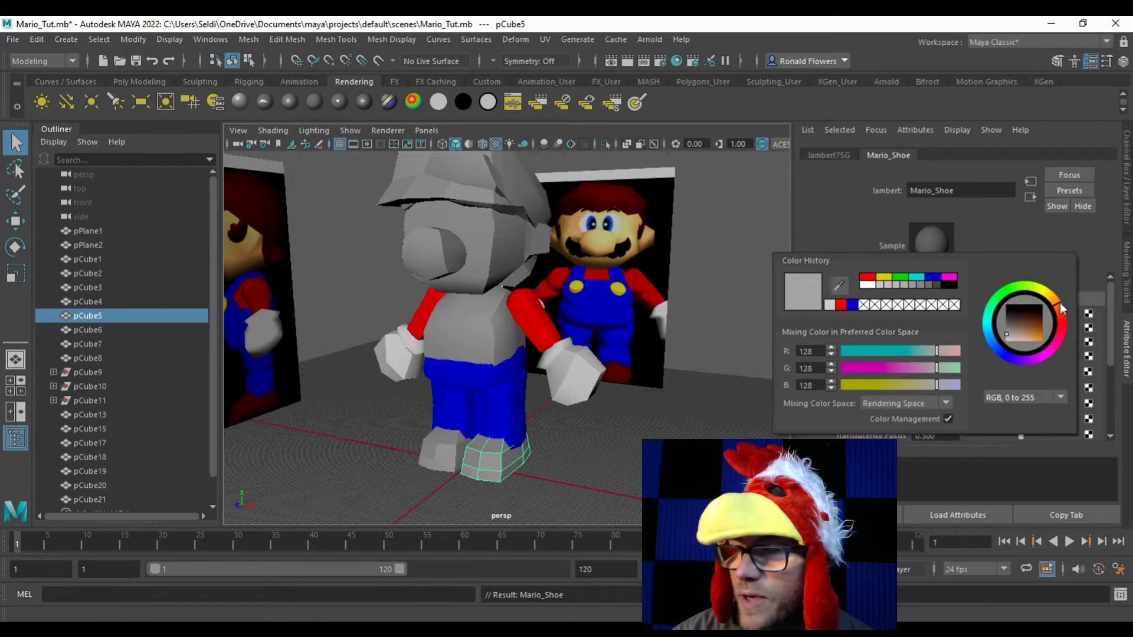
pyautogui.moveTo(1034, 332); pyautogui.dragTo(1038, 326)
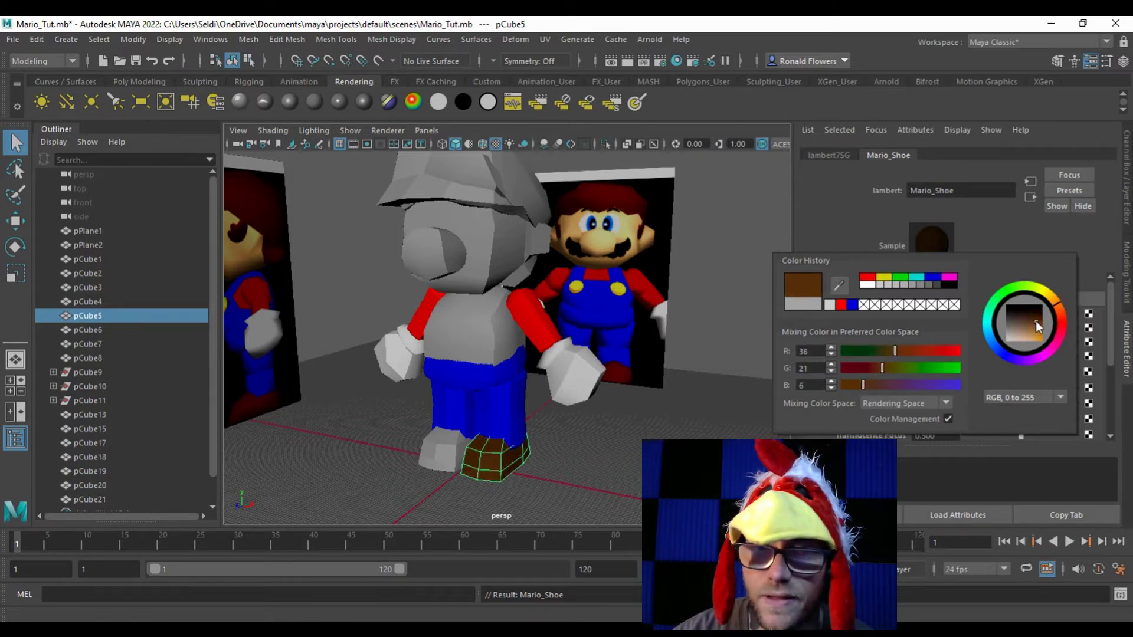
# Step: Assign the existing Mario_Shoe material to the right shoe and clear the selection
pyautogui.click(434, 455)
pyautogui.rightClick(434, 457)
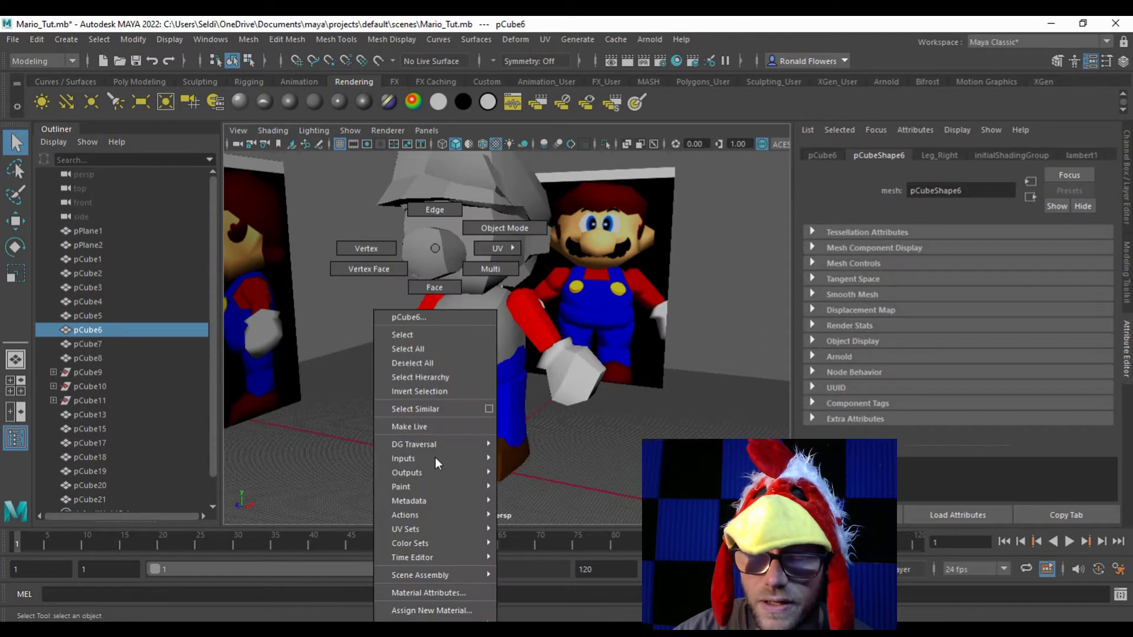
pyautogui.moveTo(434, 620)
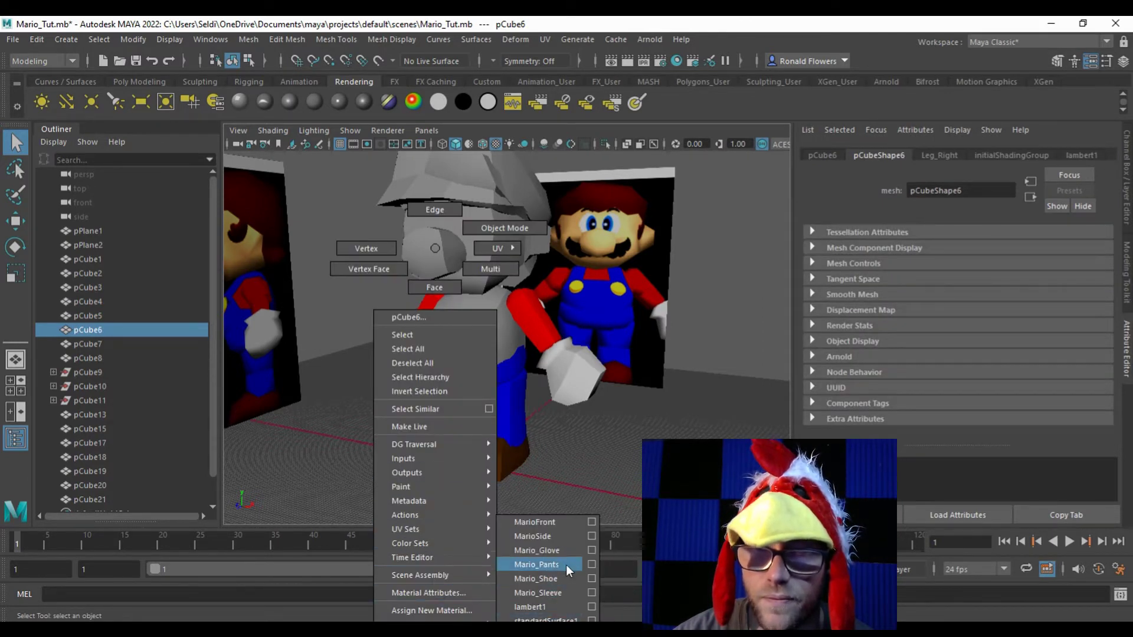
pyautogui.click(558, 583)
pyautogui.click(581, 467)
# Step: Open the torso's UV layout in the UV Editor, close the UV Toolkit and move the editor clear of the model
pyautogui.moveTo(530, 445)
pyautogui.keyDown('alt'); pyautogui.mouseDown()
pyautogui.moveTo(601, 432)
pyautogui.moveTo(518, 443)
pyautogui.mouseUp(); pyautogui.keyUp('alt')
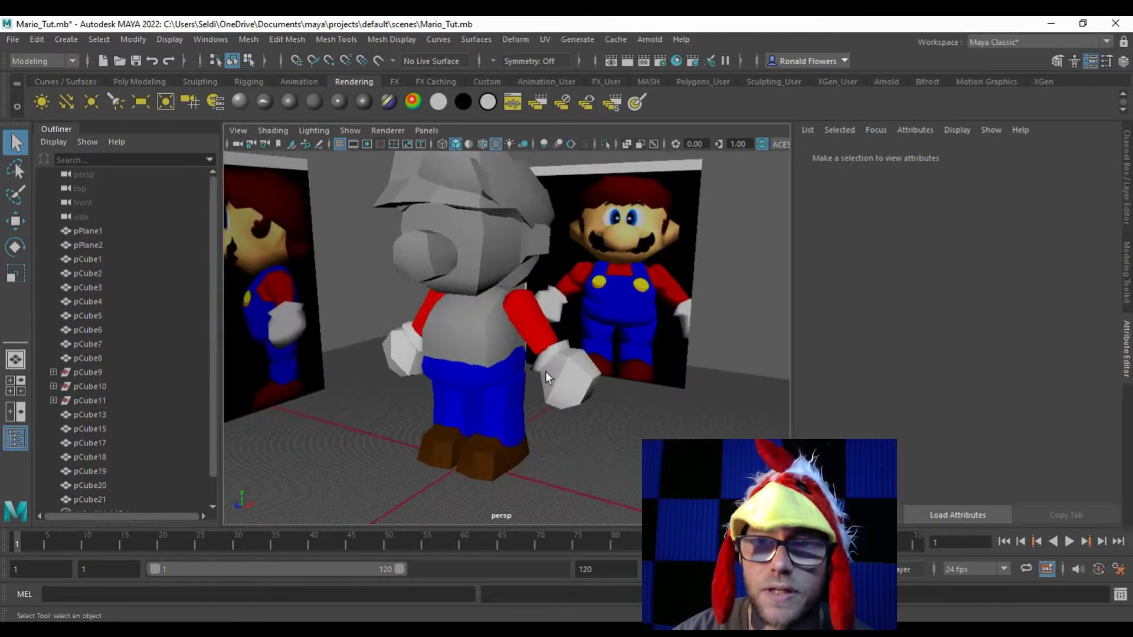
pyautogui.keyDown('alt'); pyautogui.moveTo(463, 346); pyautogui.dragTo(474, 382); pyautogui.keyUp('alt')
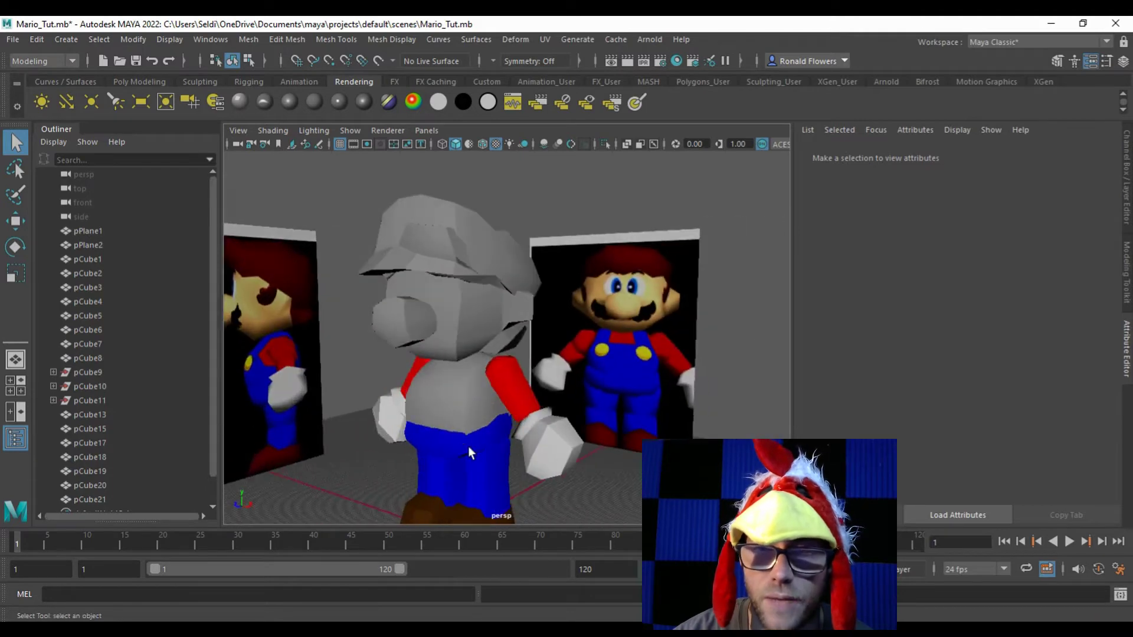
pyautogui.click(454, 393)
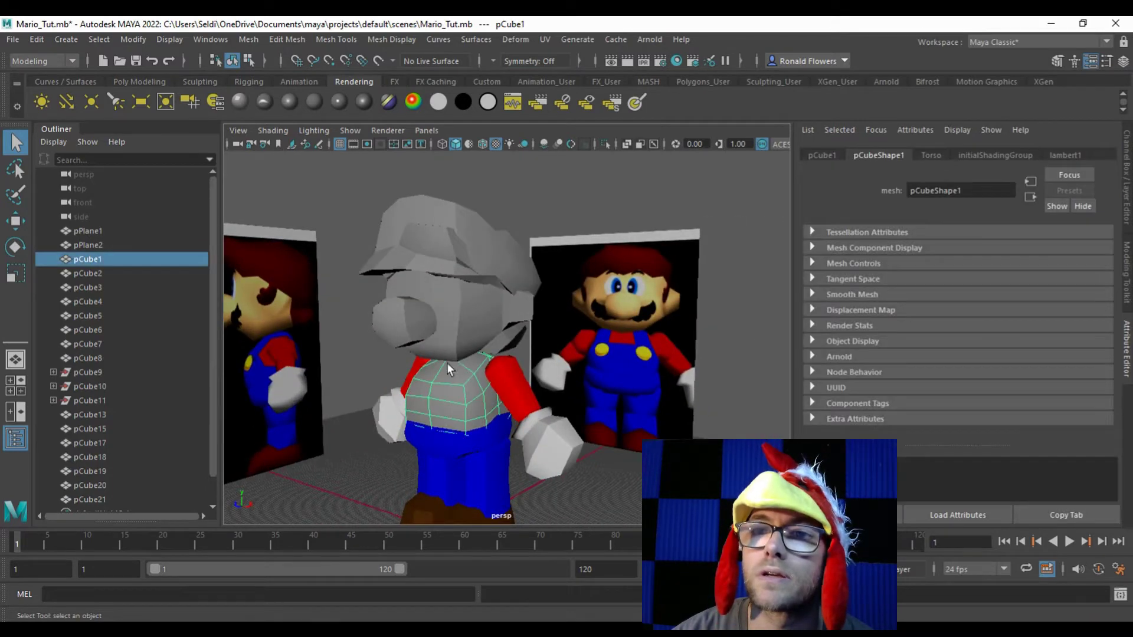
pyautogui.click(544, 38)
pyautogui.click(621, 66)
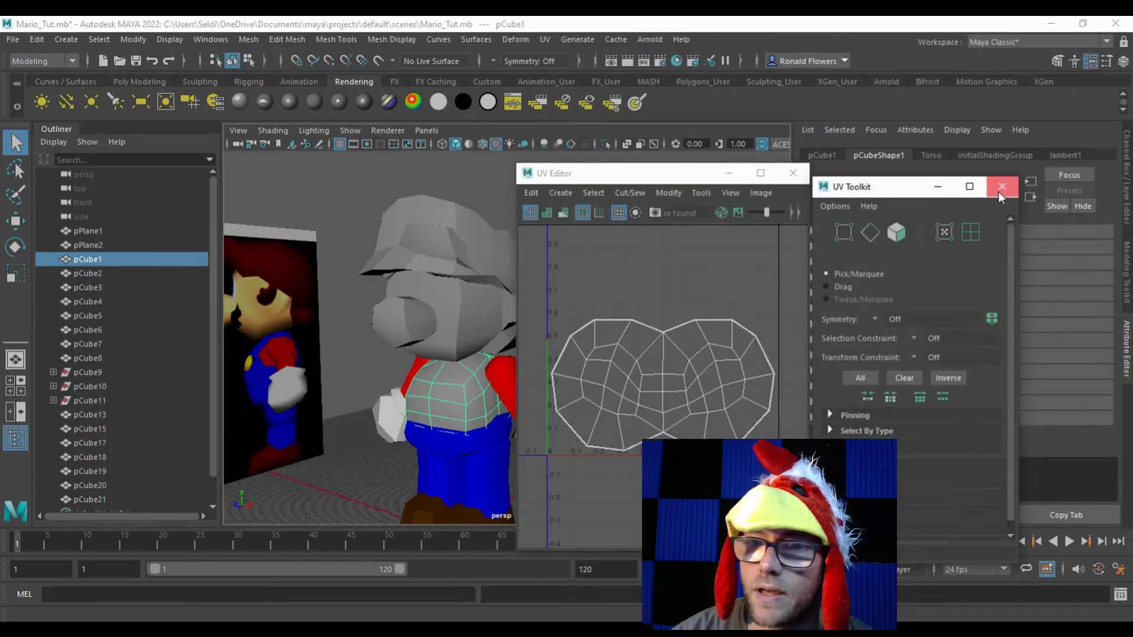
pyautogui.click(999, 190)
pyautogui.moveTo(648, 175); pyautogui.dragTo(689, 171)
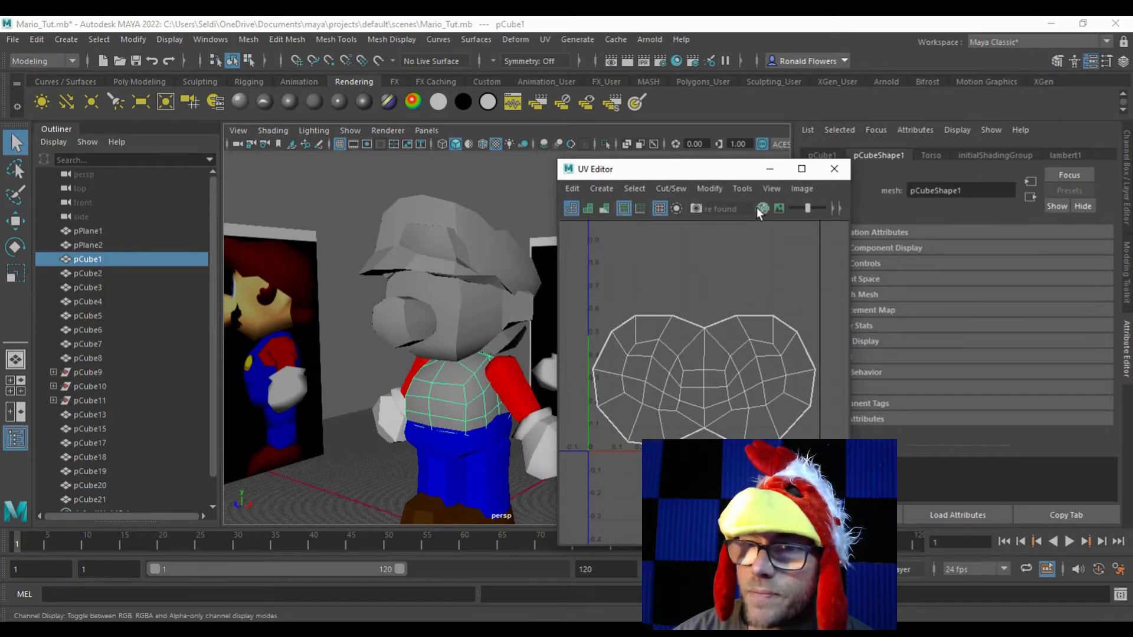
# Step: Save a UV snapshot of the torso in the project's images folder under the name Mario Torso UVs
pyautogui.click(804, 188)
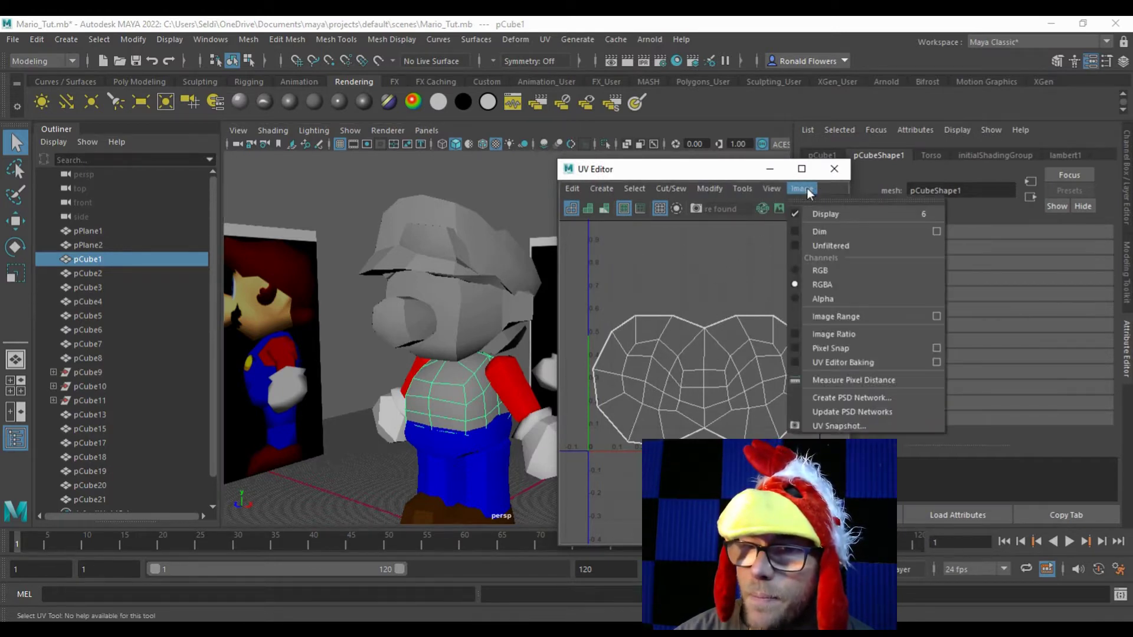
pyautogui.click(830, 425)
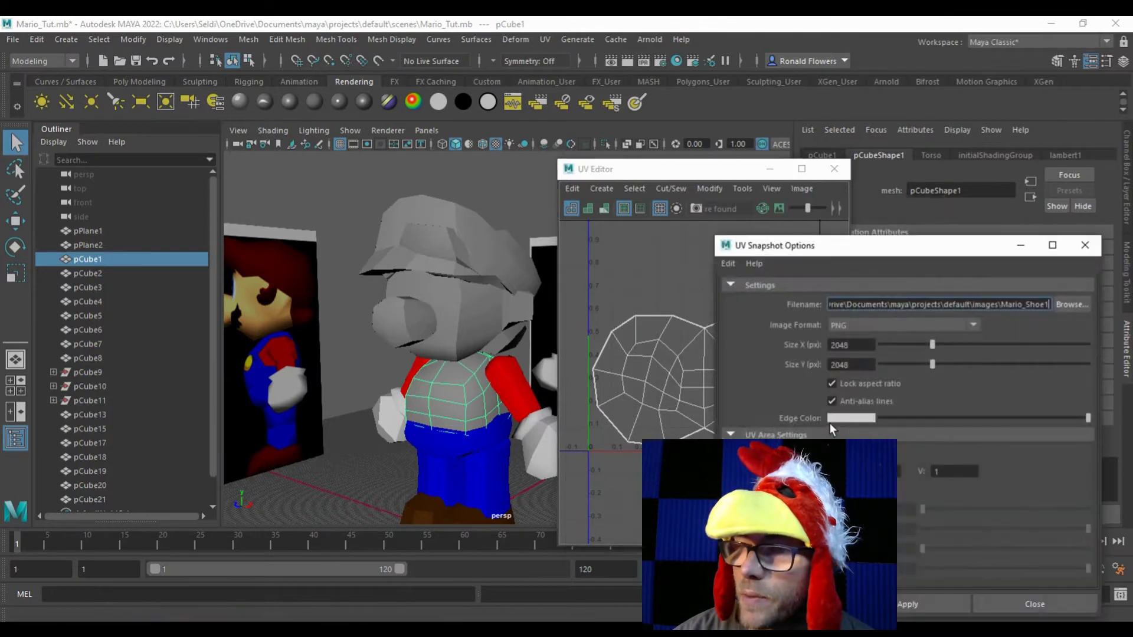
pyautogui.click(1074, 305)
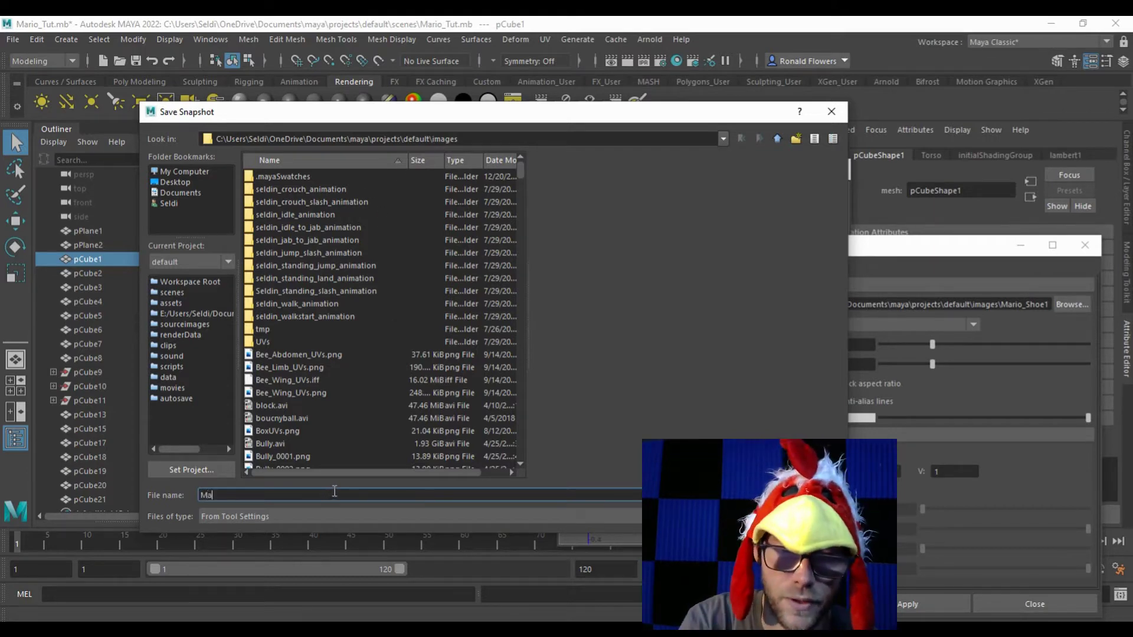
pyautogui.write('Mario Torso UVs')
pyautogui.press('Return')
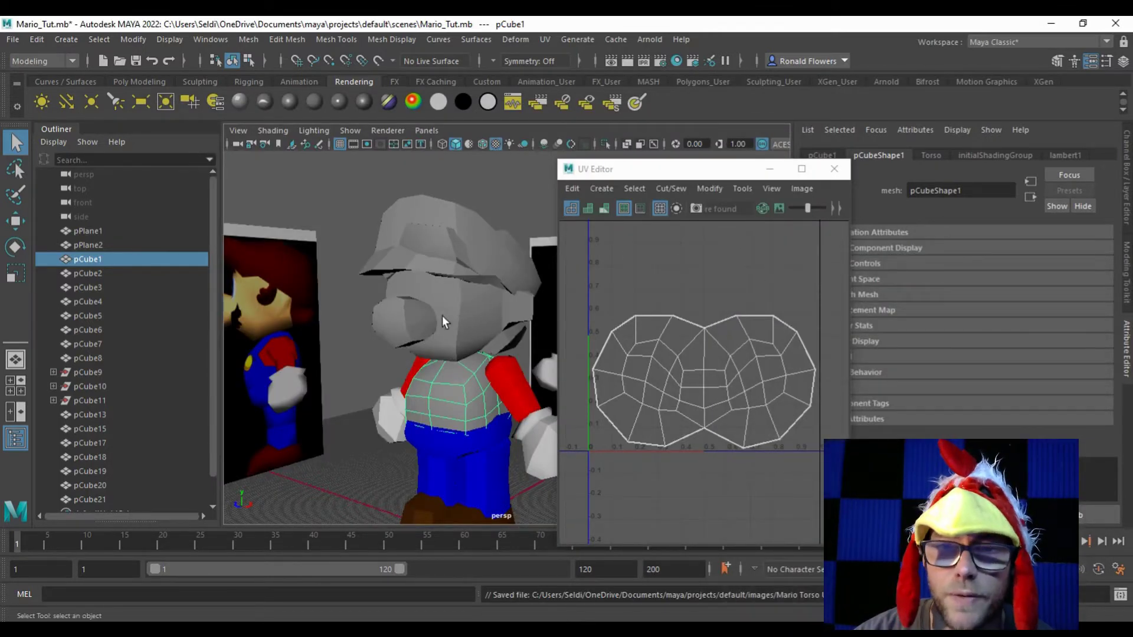
# Step: Save a UV snapshot of the head in the same images folder under the name Mario Face UVs
pyautogui.click(458, 315)
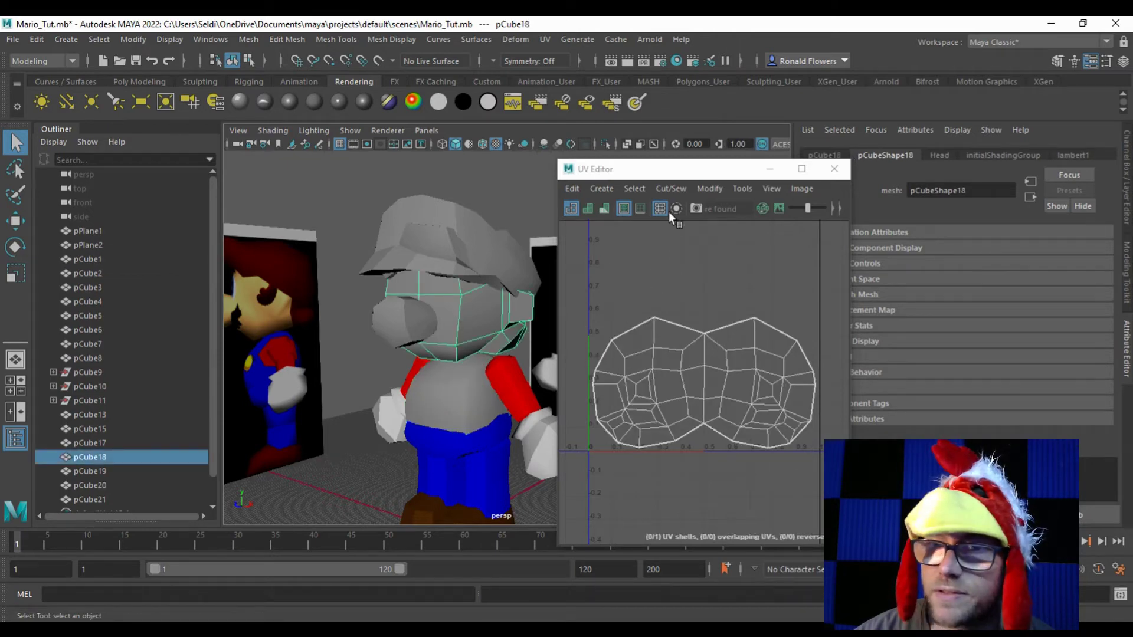
pyautogui.click(812, 187)
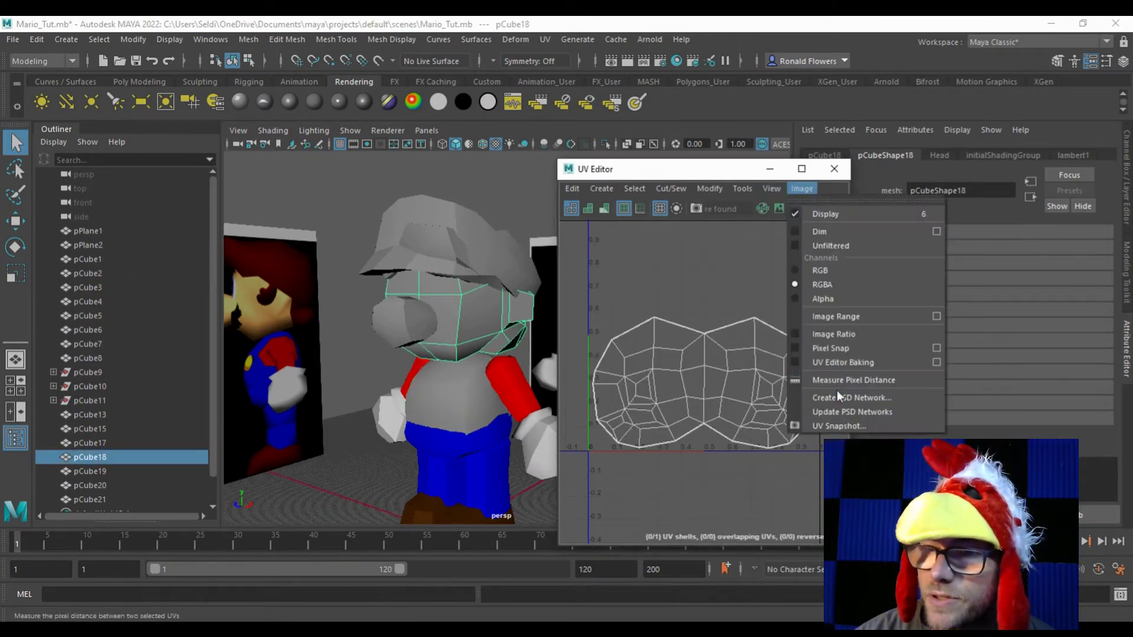
pyautogui.click(835, 425)
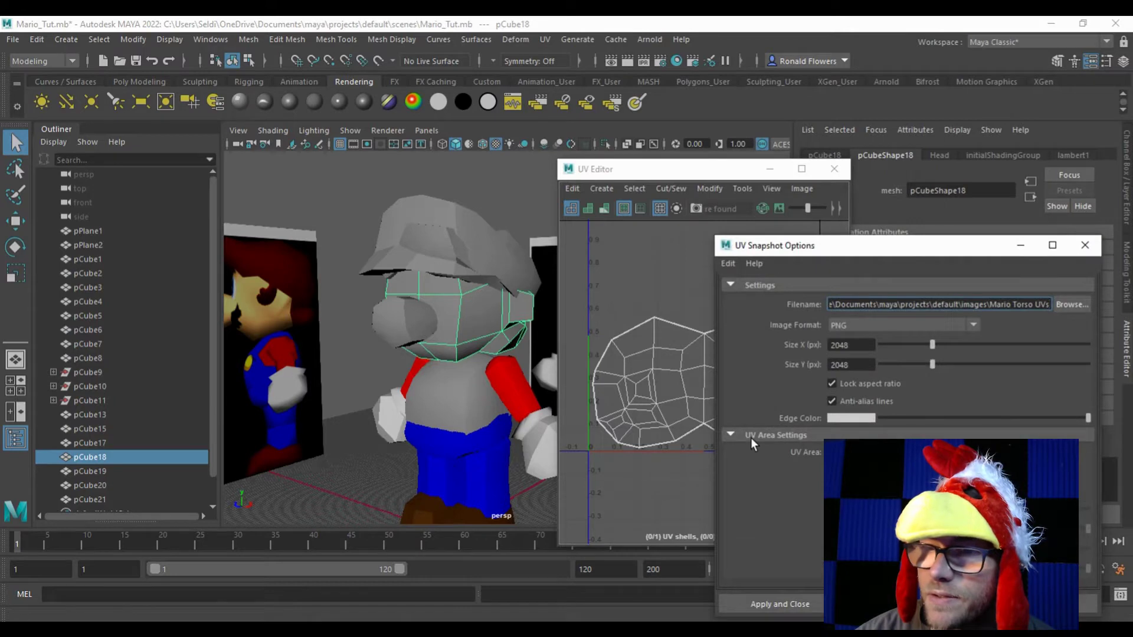
pyautogui.doubleClick(1023, 304)
pyautogui.write('Face')
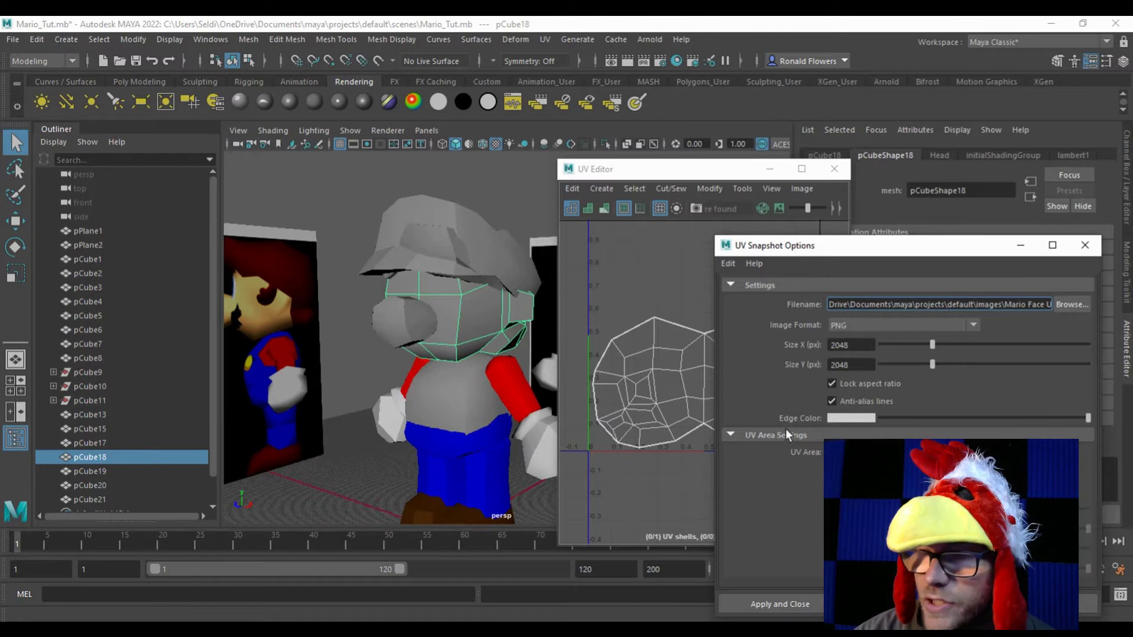
pyautogui.click(770, 598)
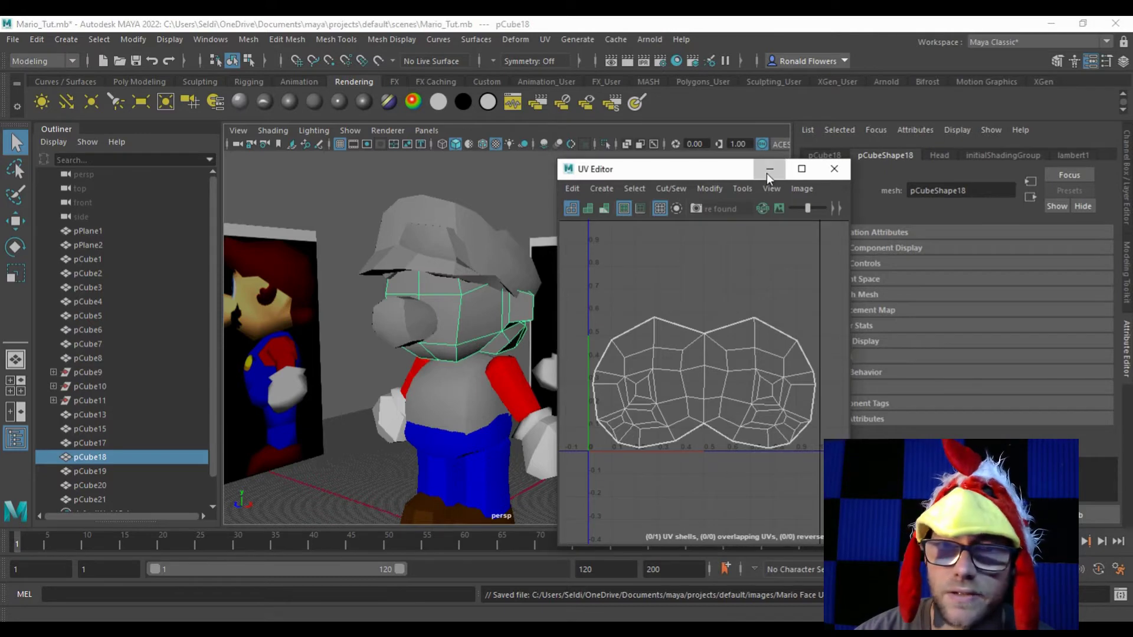
# Step: Save a UV snapshot of the hat in the same images folder under the name Mario Hat UVs
pyautogui.click(441, 203)
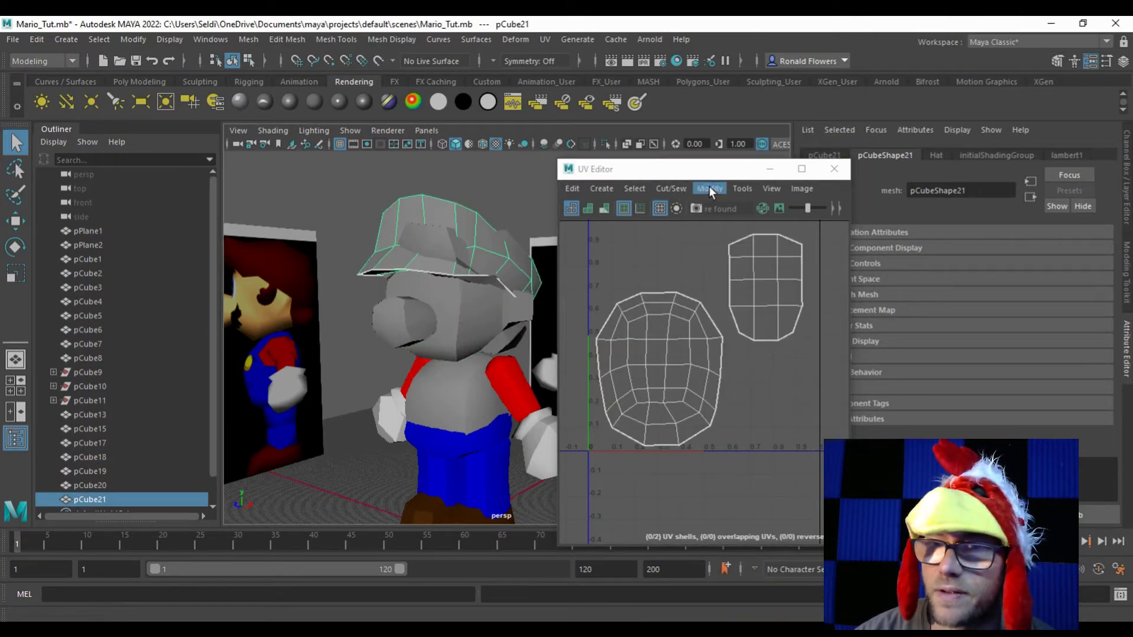
pyautogui.click(775, 187)
pyautogui.click(840, 424)
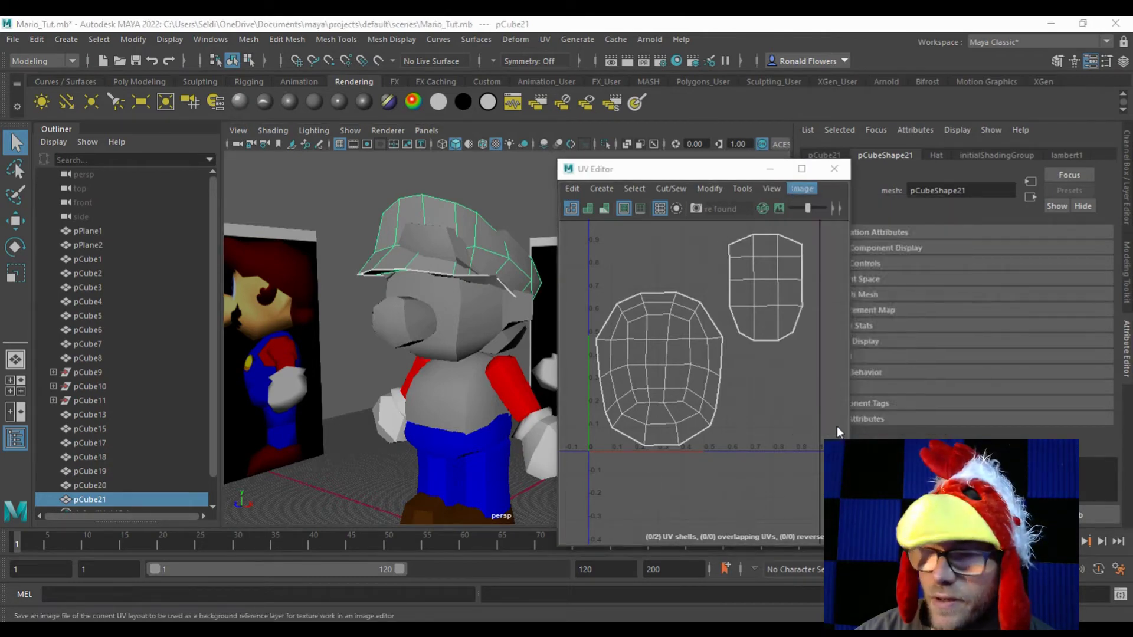
pyautogui.doubleClick(1024, 304)
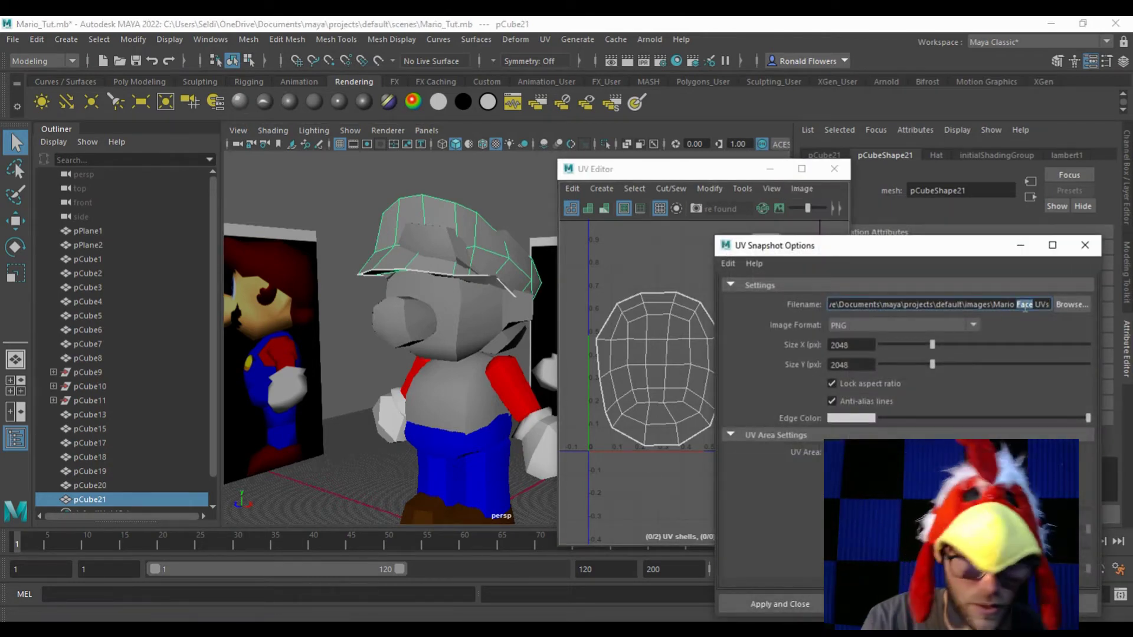
pyautogui.write('Hat')
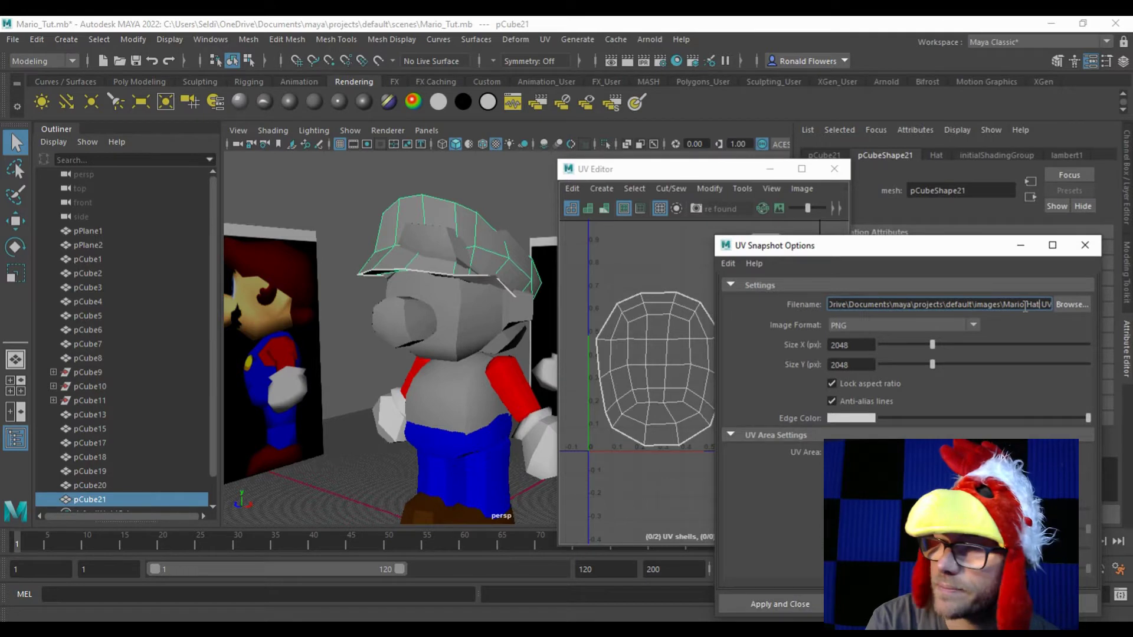
pyautogui.click(1025, 305)
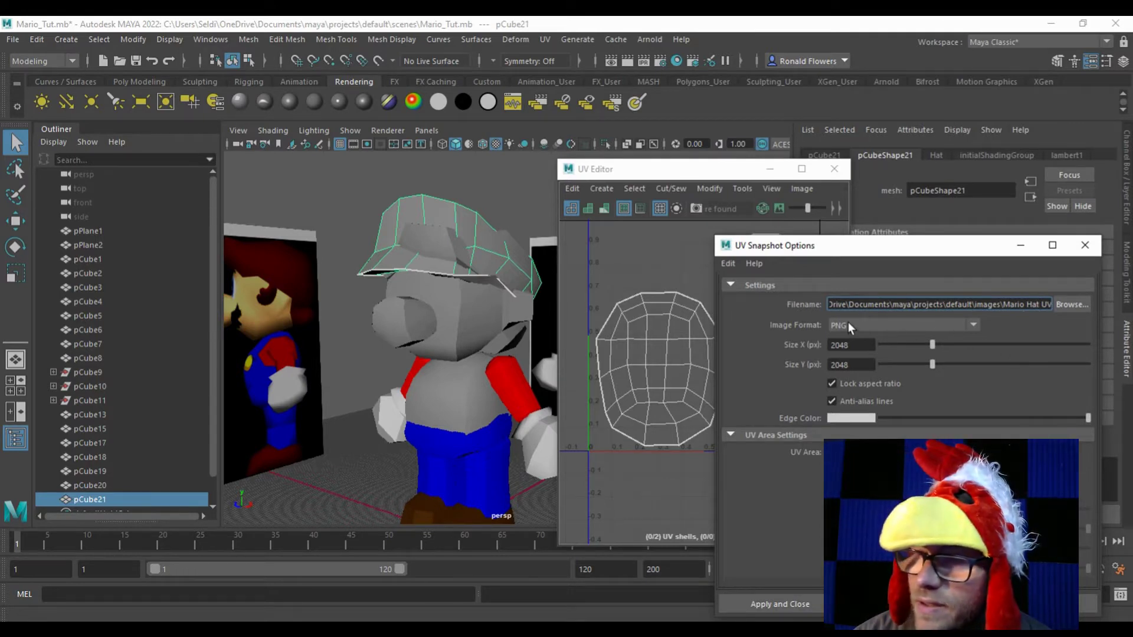
pyautogui.click(769, 604)
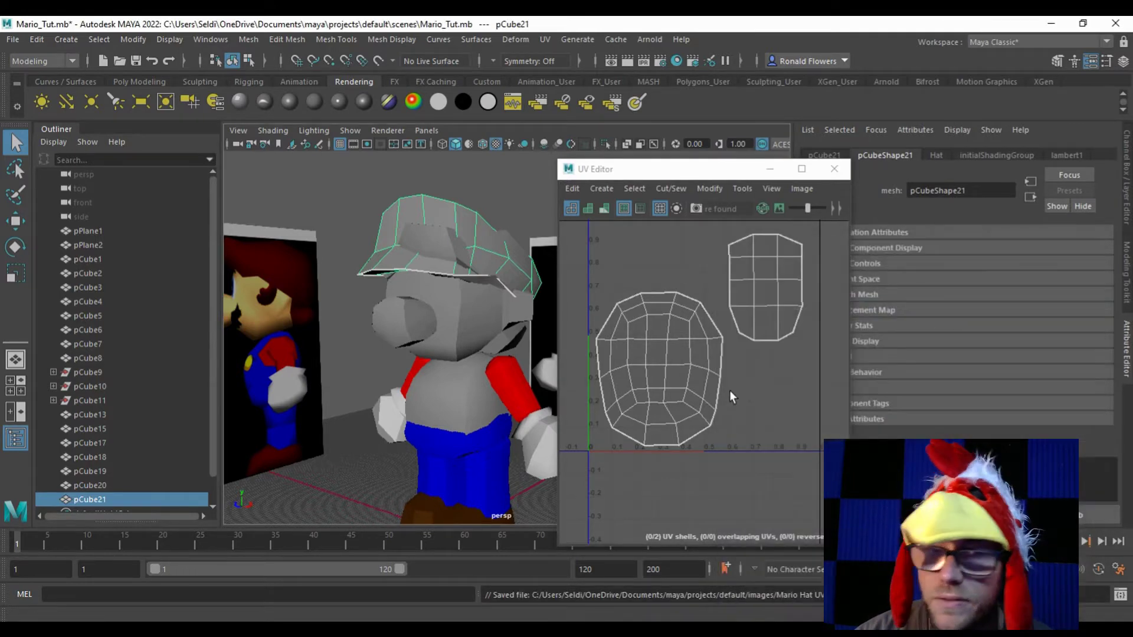
# Step: Minimize the UV Editor, assign a new Lambert material to the hair mesh and name it Mario_Hair
pyautogui.click(451, 225)
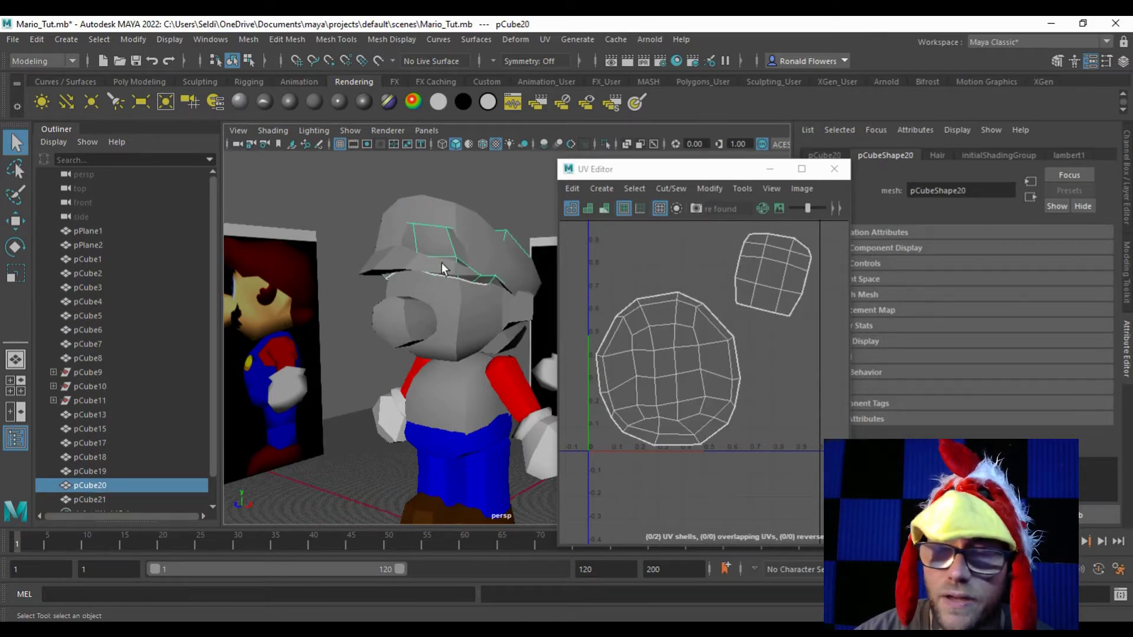
pyautogui.click(761, 174)
pyautogui.moveTo(508, 374); pyautogui.dragTo(494, 345)
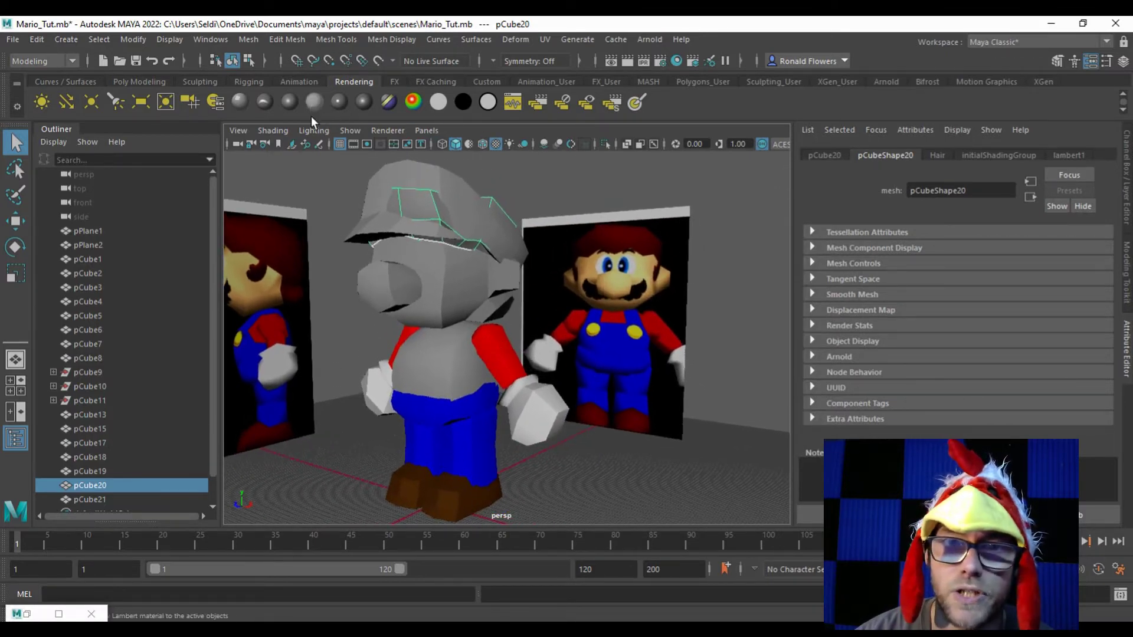
pyautogui.click(318, 100)
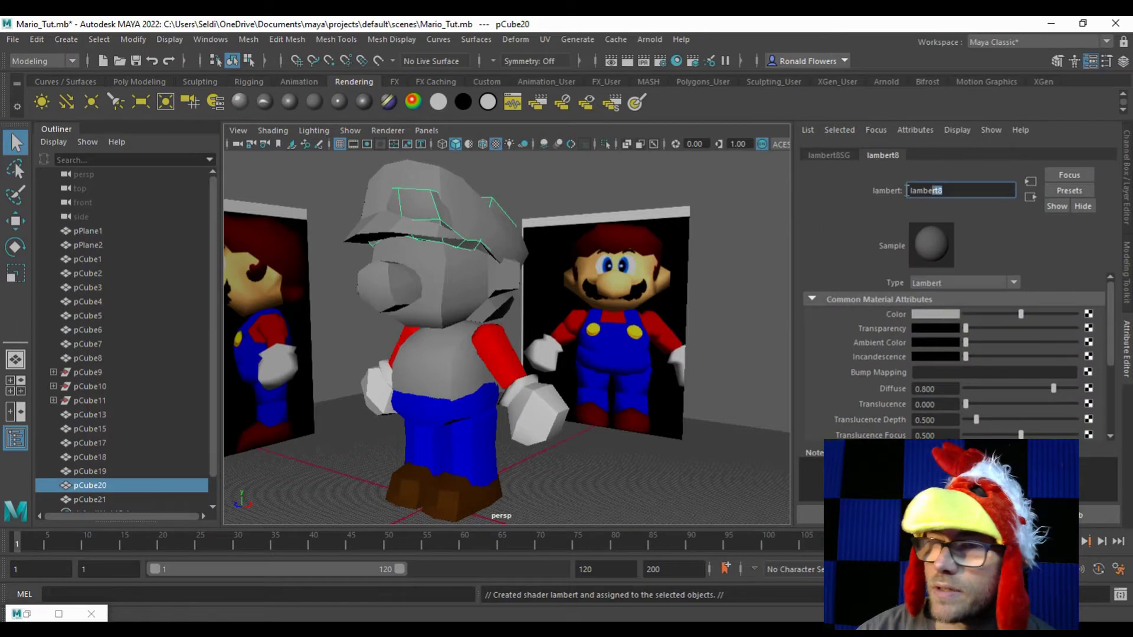
pyautogui.doubleClick(934, 190)
pyautogui.write('Mario_Hair')
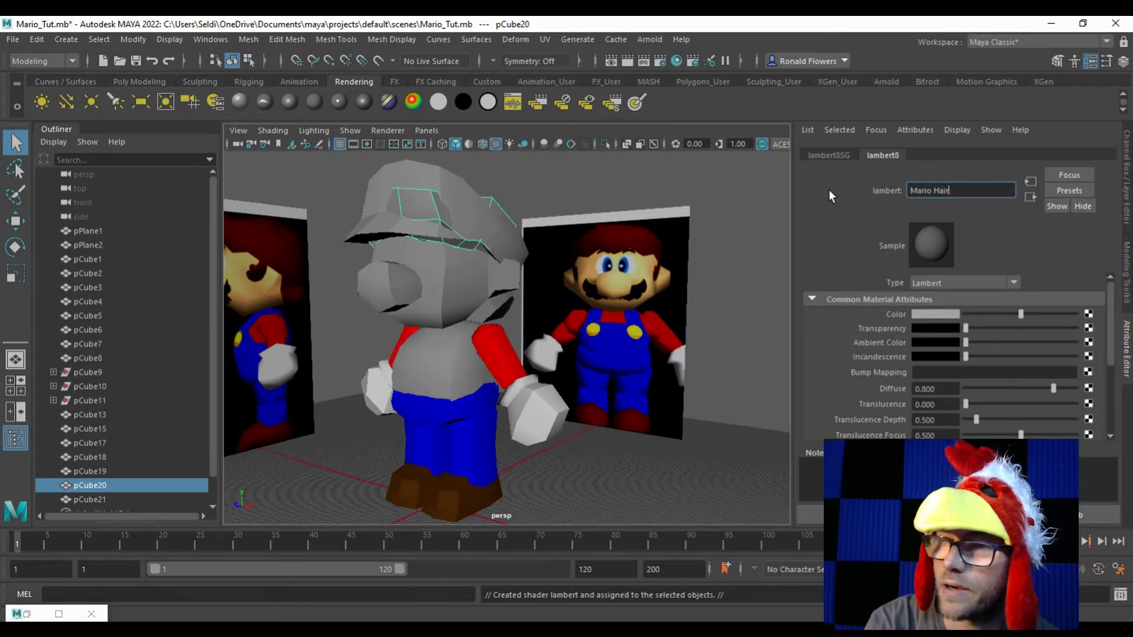
pyautogui.press('Return')
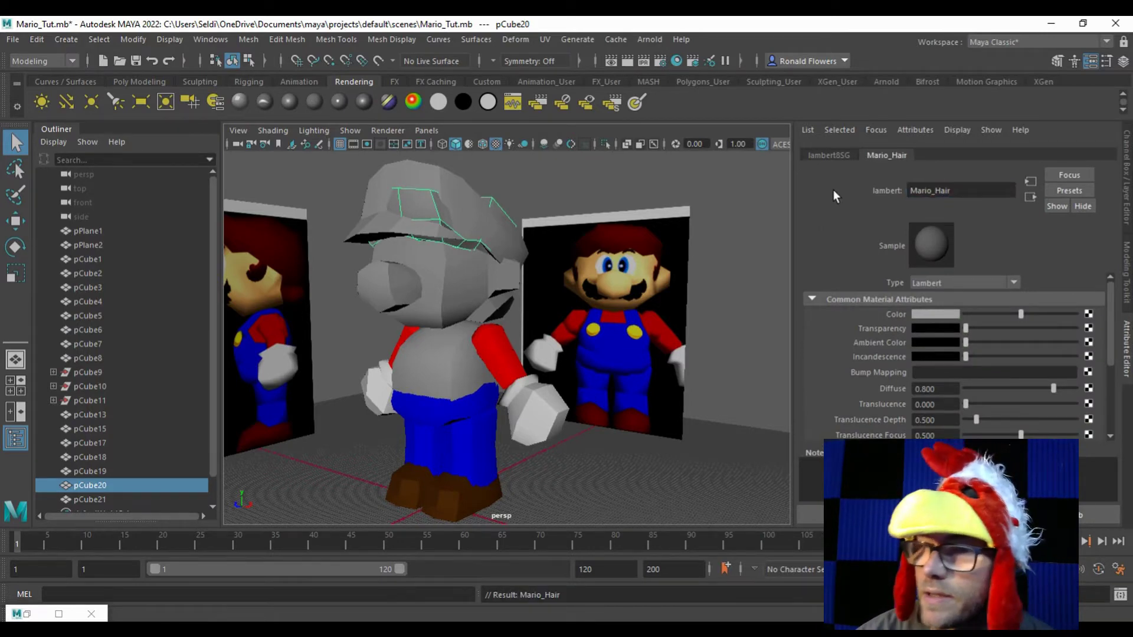
# Step: Set the Mario_Hair color to the recently used dark brown, RGB 36, 21, 6, and clear the selection
pyautogui.click(926, 314)
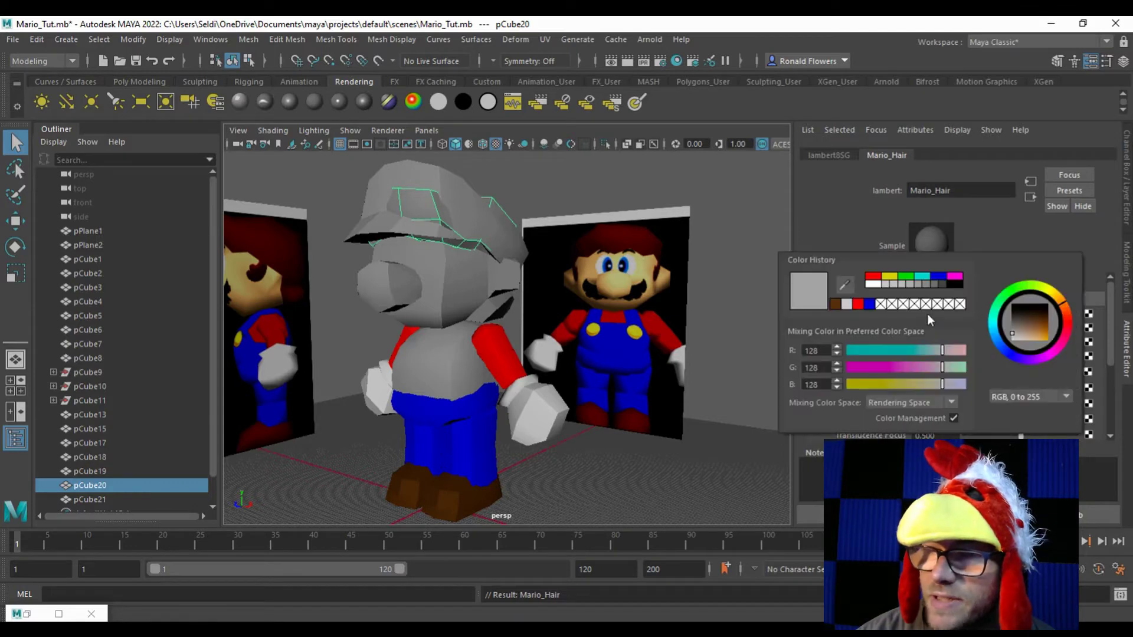
pyautogui.click(835, 304)
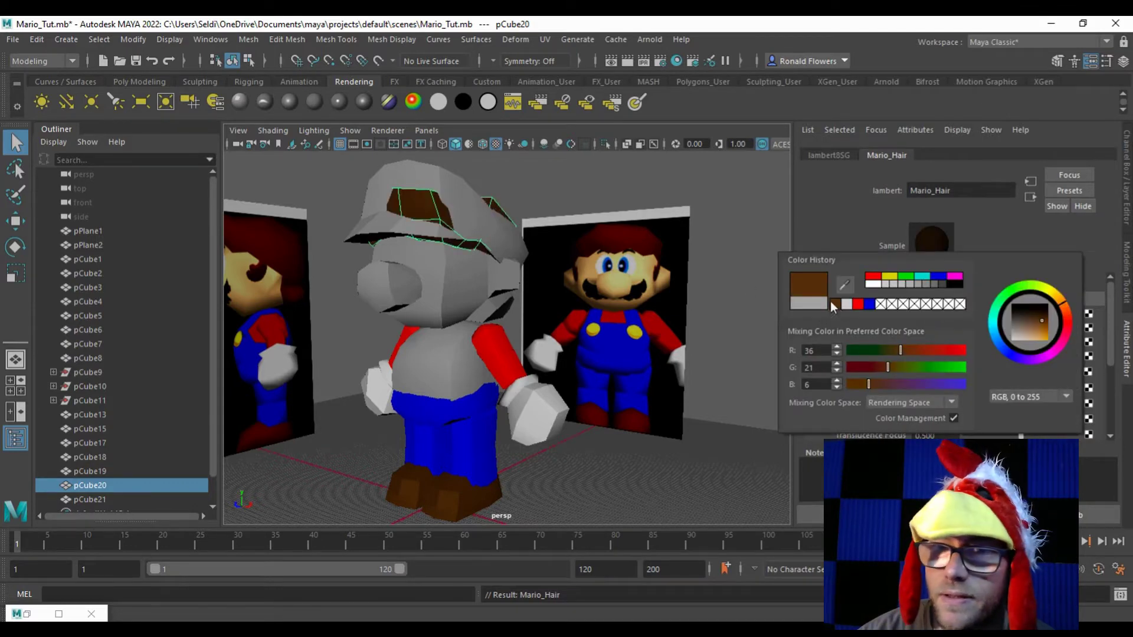
pyautogui.click(583, 459)
pyautogui.moveTo(634, 438); pyautogui.dragTo(459, 320)
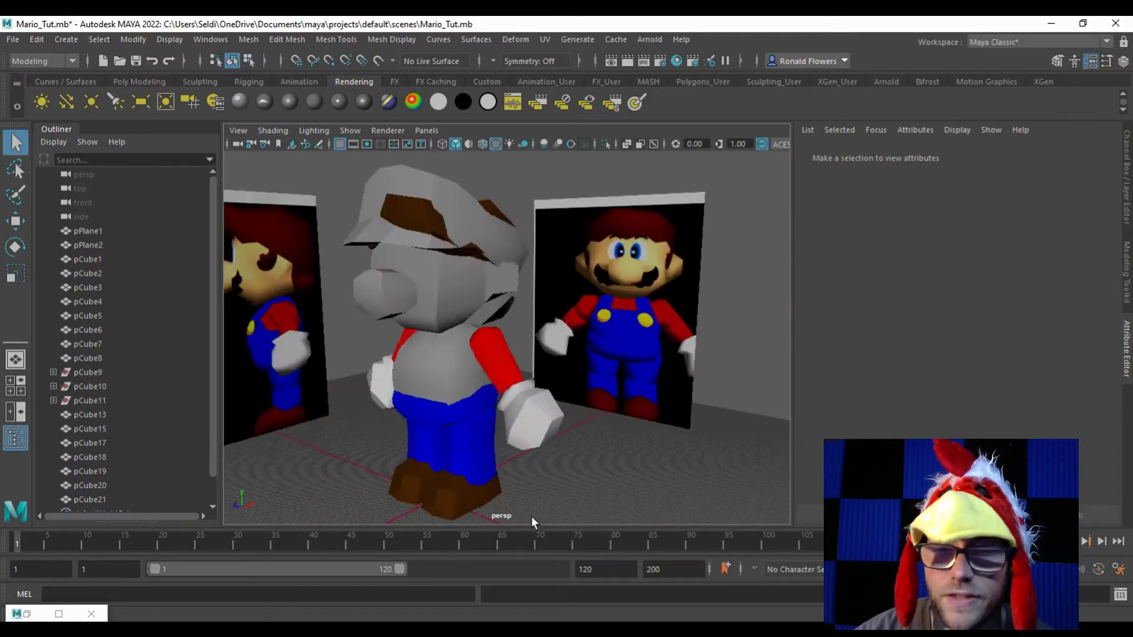
# Step: Switch to Photoshop and browse to the Documents > maya > projects > default > images folder for opening a file
pyautogui.click(541, 615)
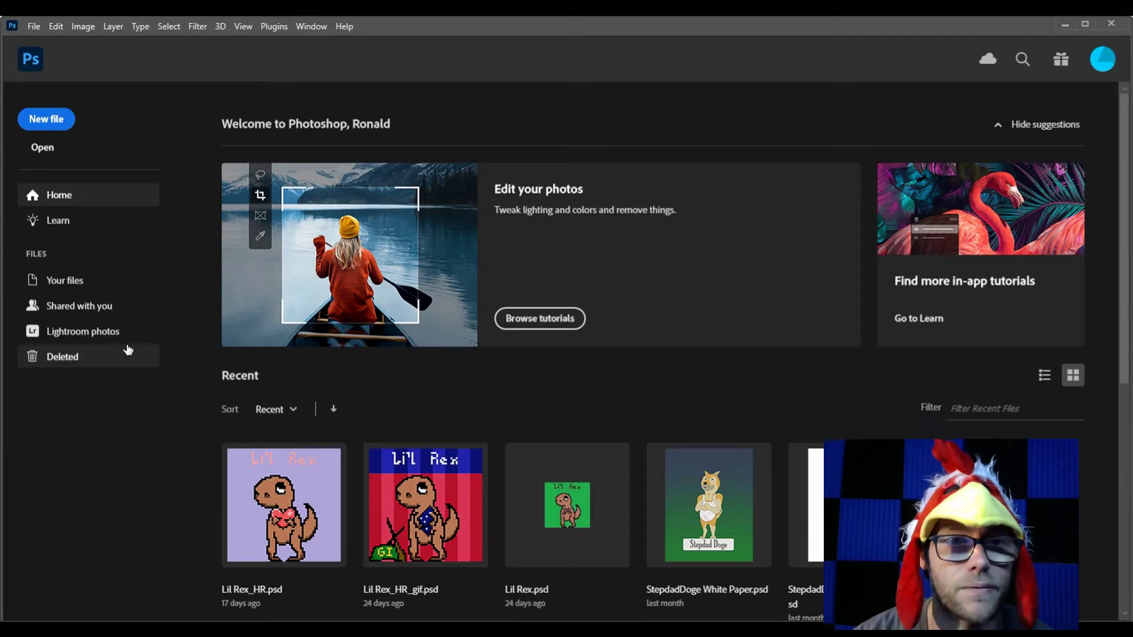
pyautogui.click(67, 157)
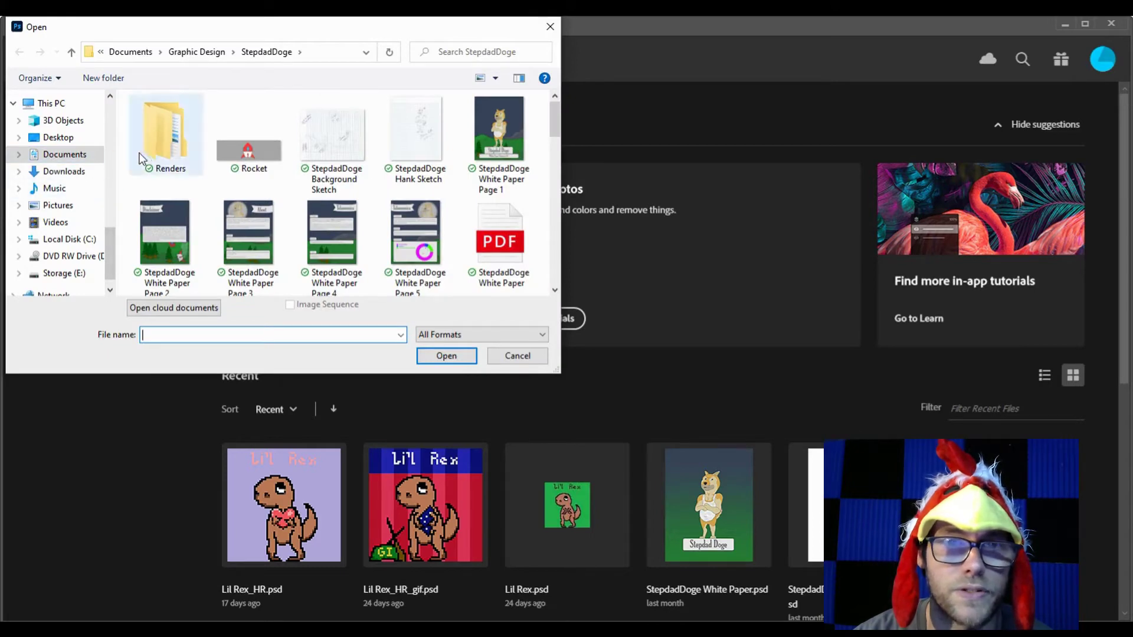
pyautogui.click(76, 156)
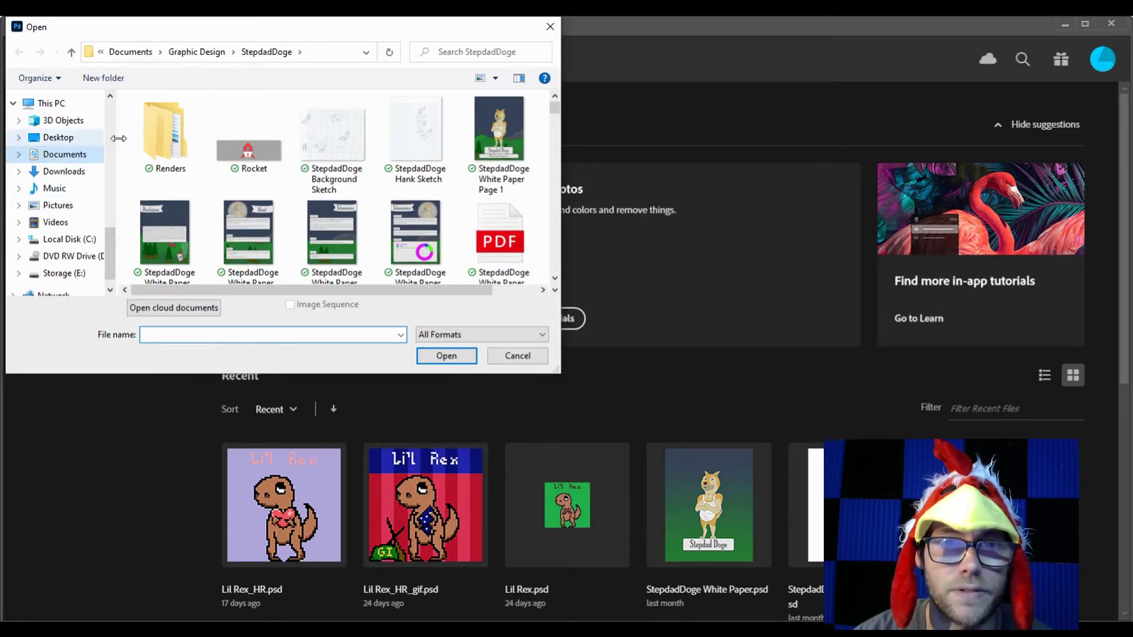
pyautogui.click(219, 225)
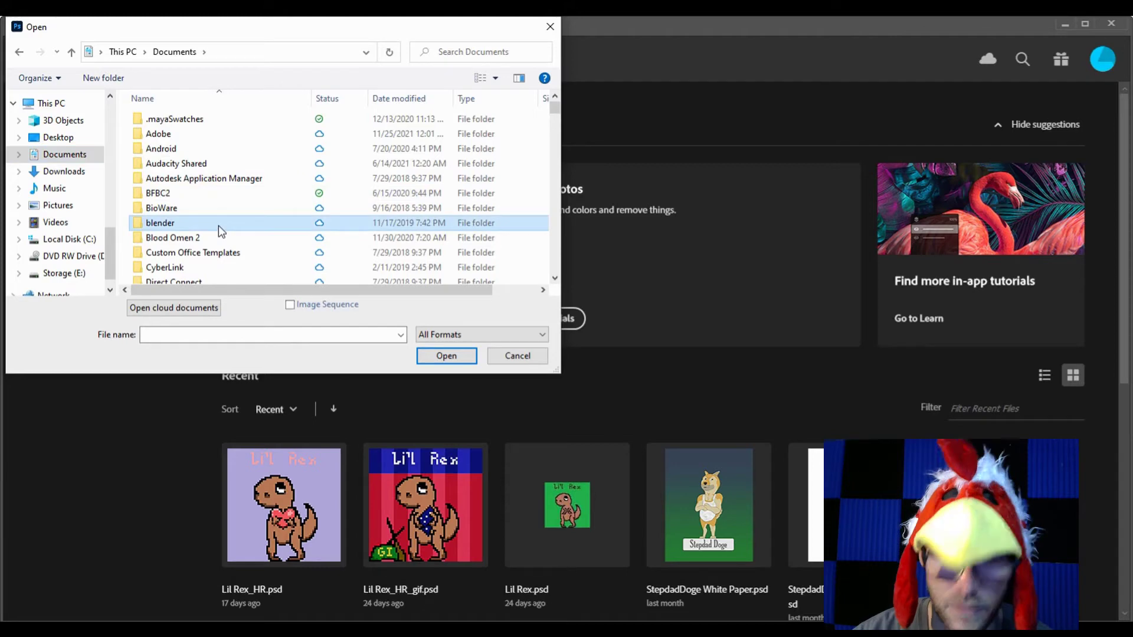
pyautogui.press('m')
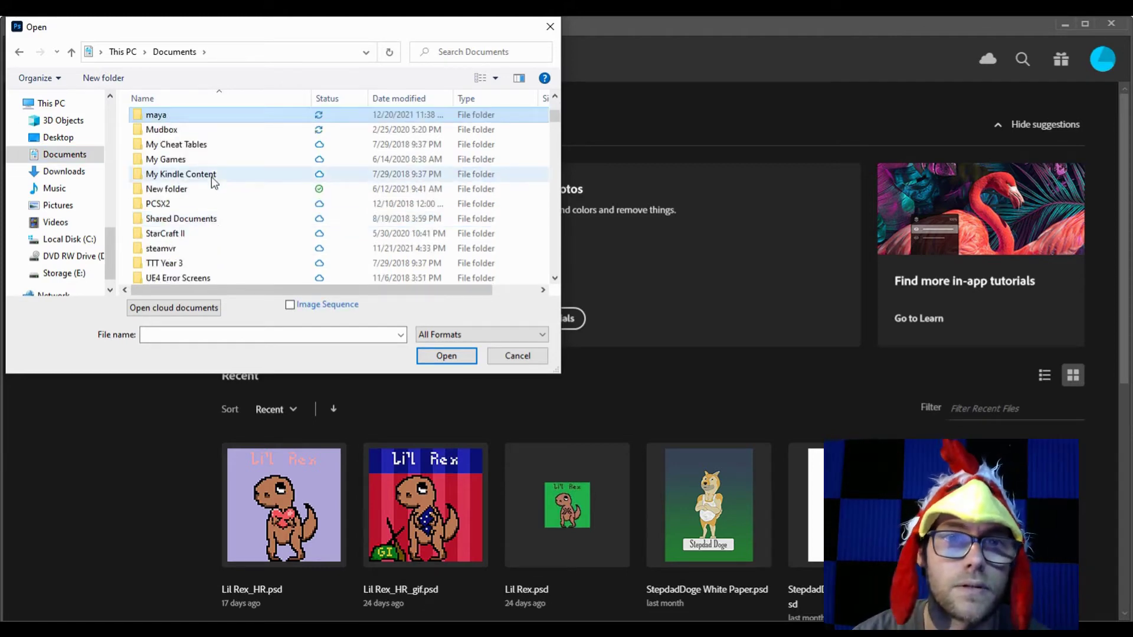
pyautogui.doubleClick(175, 118)
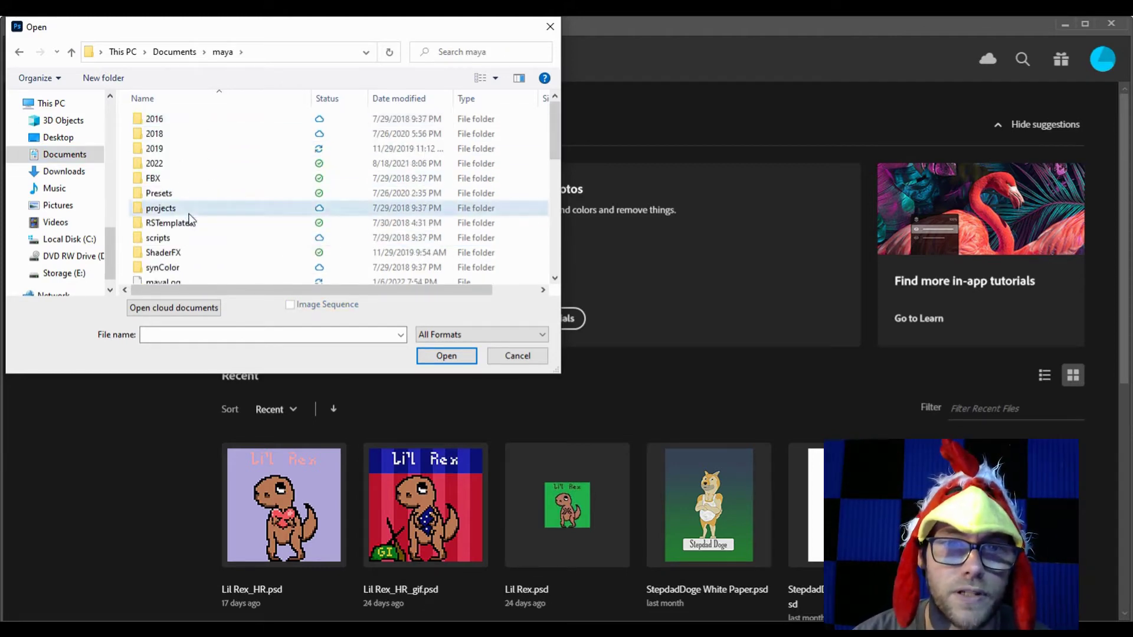
pyautogui.doubleClick(186, 211)
pyautogui.doubleClick(172, 122)
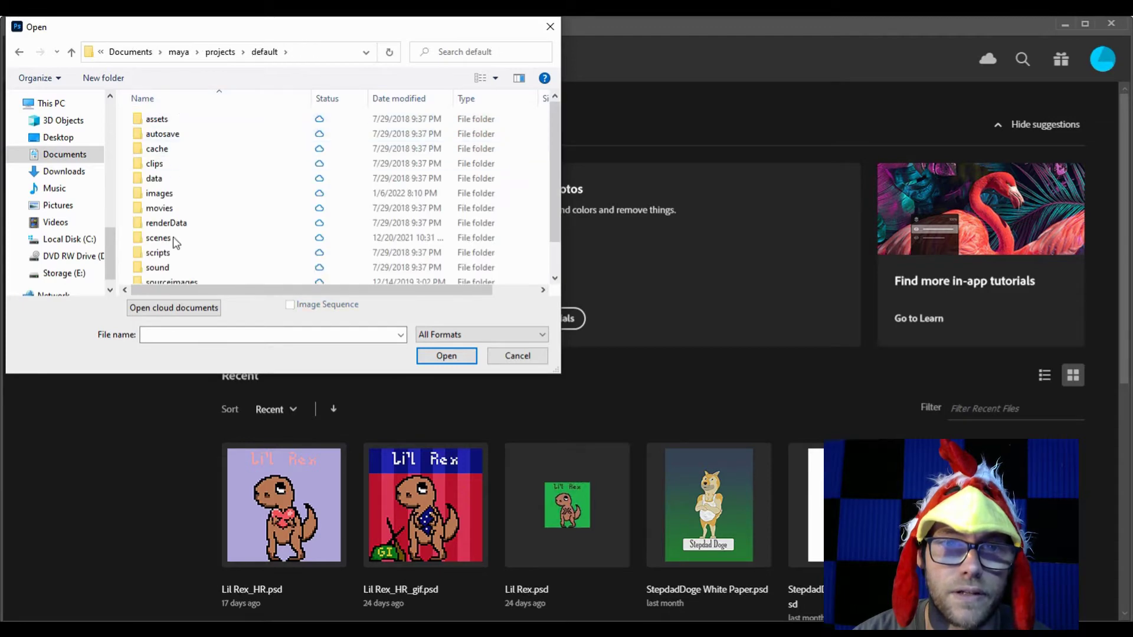
pyautogui.doubleClick(169, 195)
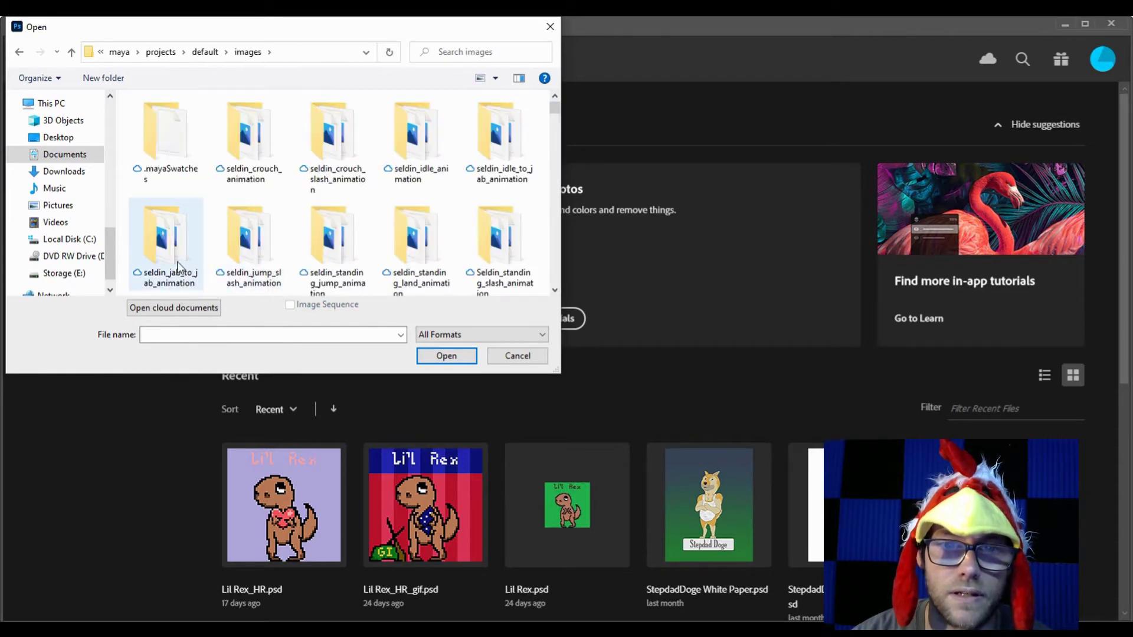
# Step: Find the Mario files in the images folder by name and open Mario Torso UVs.png
pyautogui.click(284, 335)
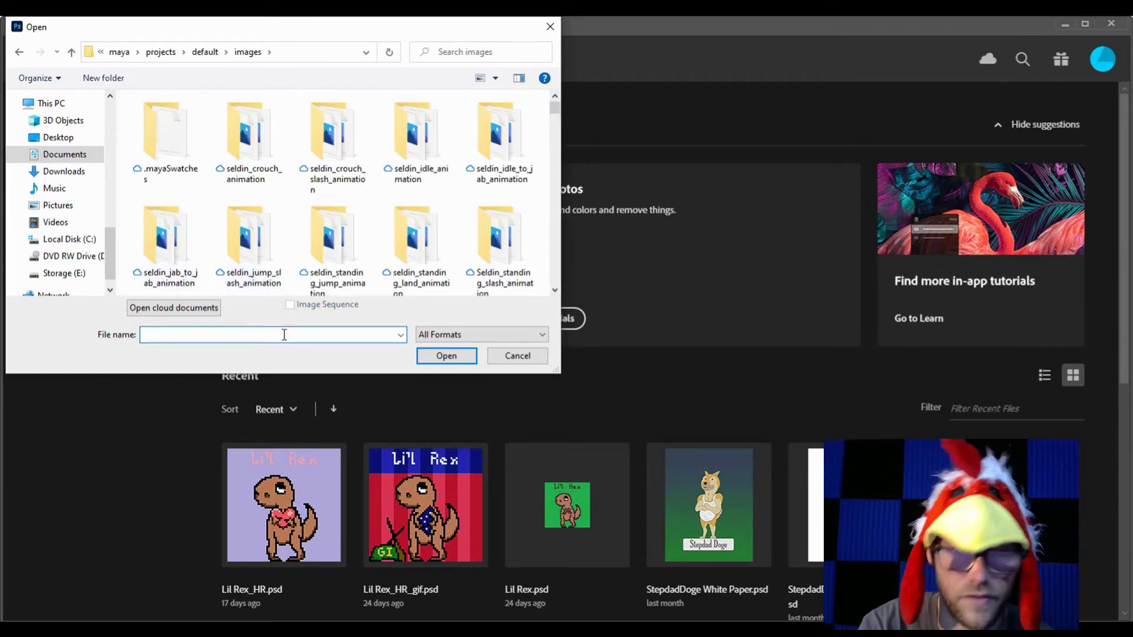
pyautogui.write('mario')
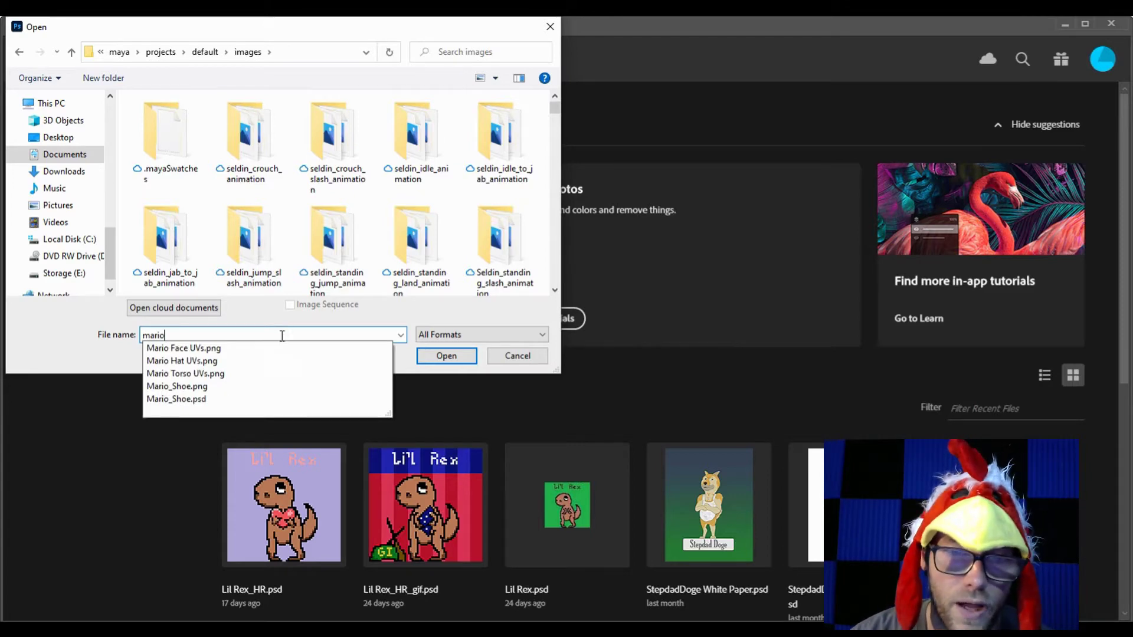
pyautogui.click(188, 381)
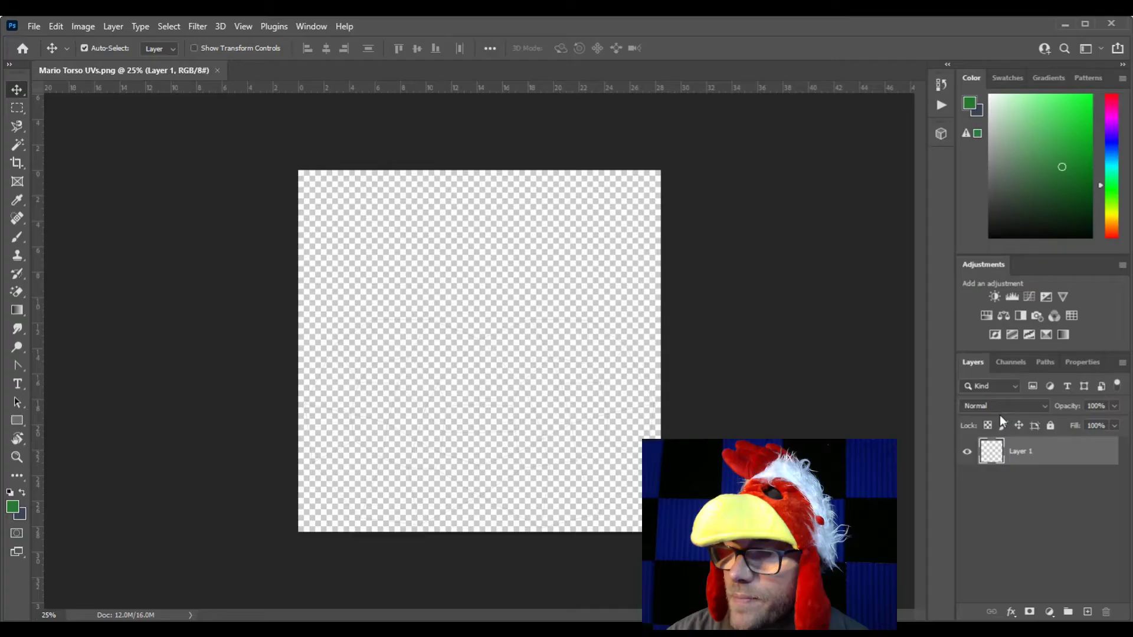
# Step: Rename the torso image's only layer to UVs
pyautogui.doubleClick(1019, 451)
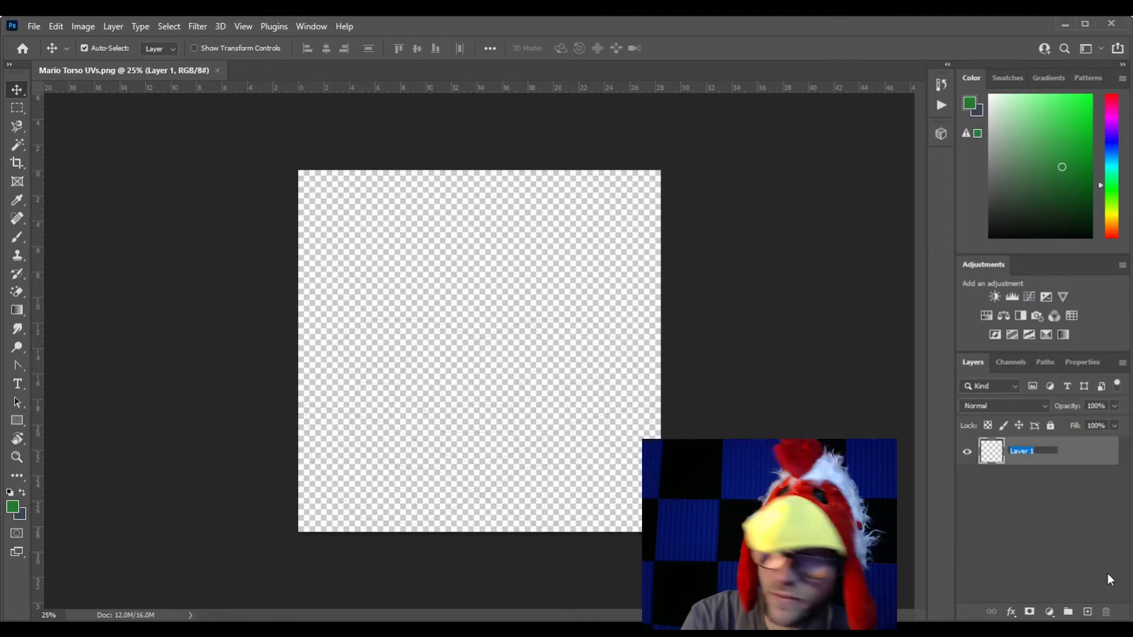
pyautogui.write('UVs')
pyautogui.press('Return')
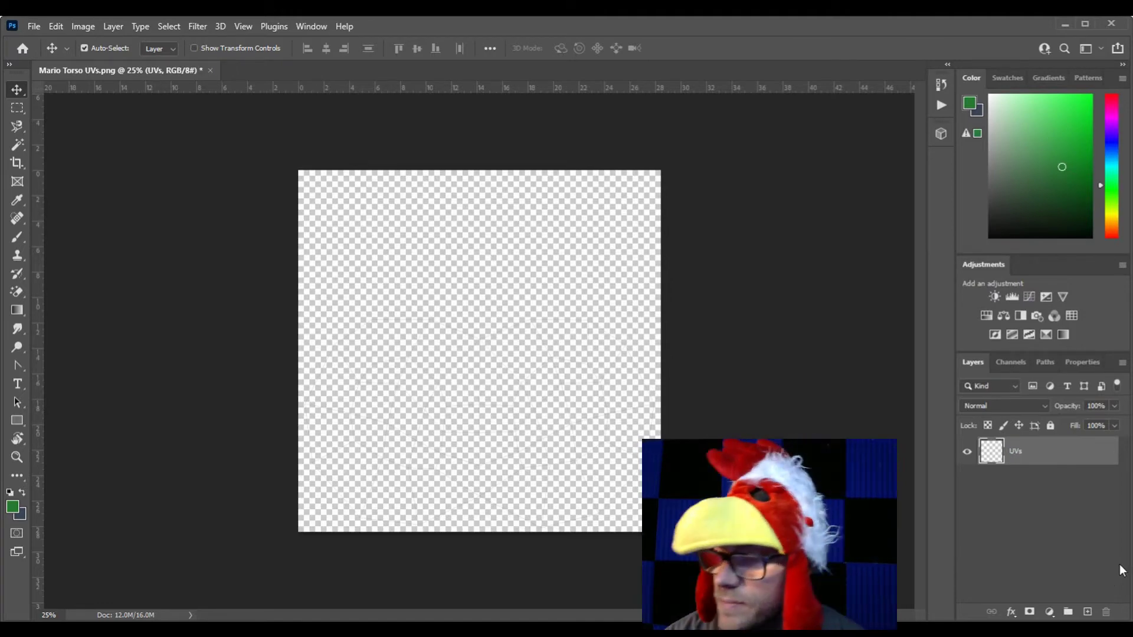
# Step: Add a solid color fill layer in black, 000000, and place it beneath the UVs layer
pyautogui.click(1049, 613)
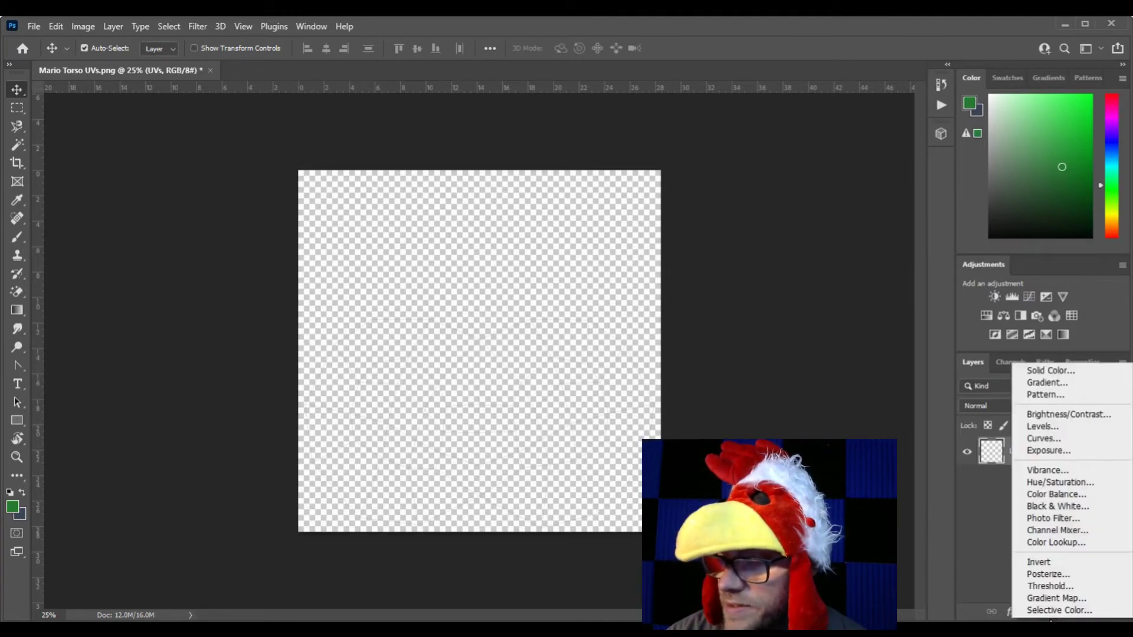
pyautogui.click(1079, 373)
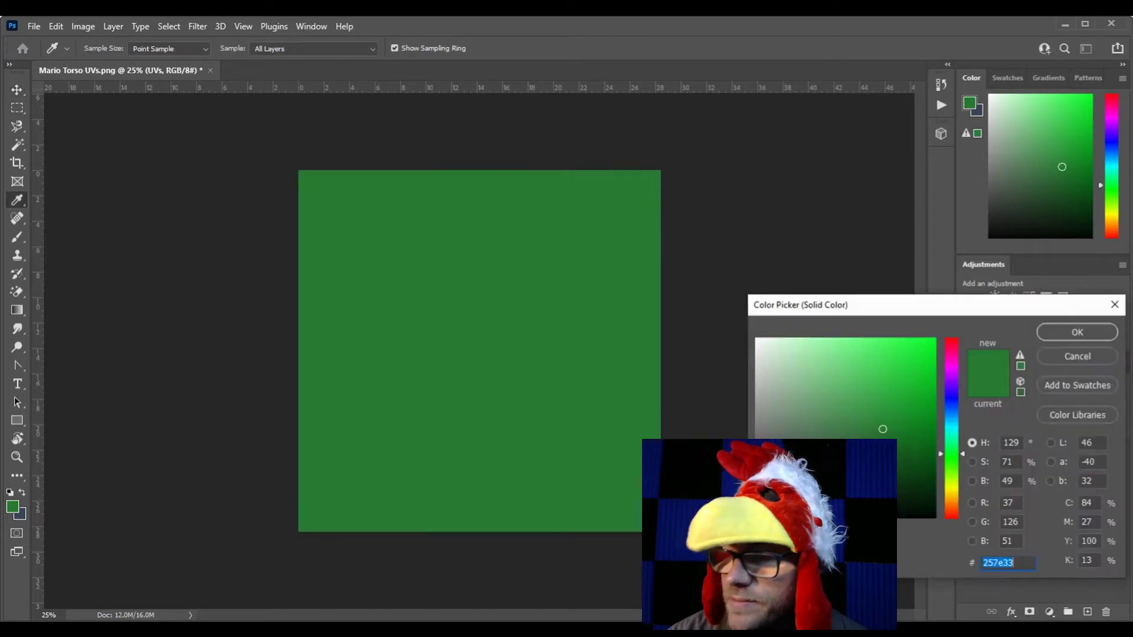
pyautogui.write('000000')
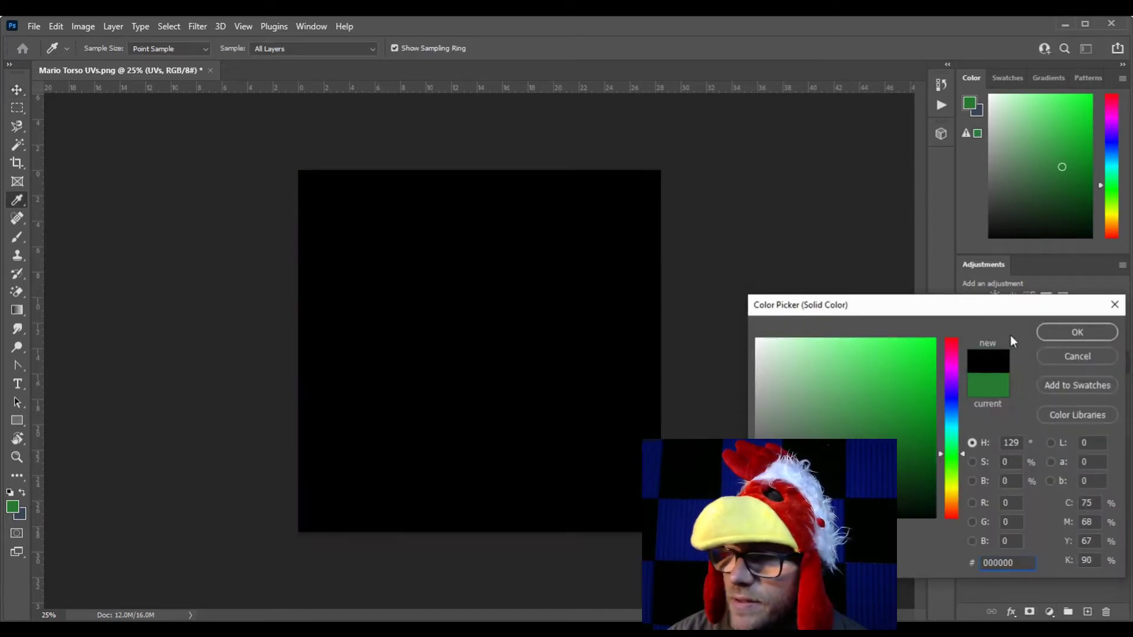
pyautogui.click(1056, 332)
pyautogui.moveTo(1062, 456); pyautogui.dragTo(1057, 495)
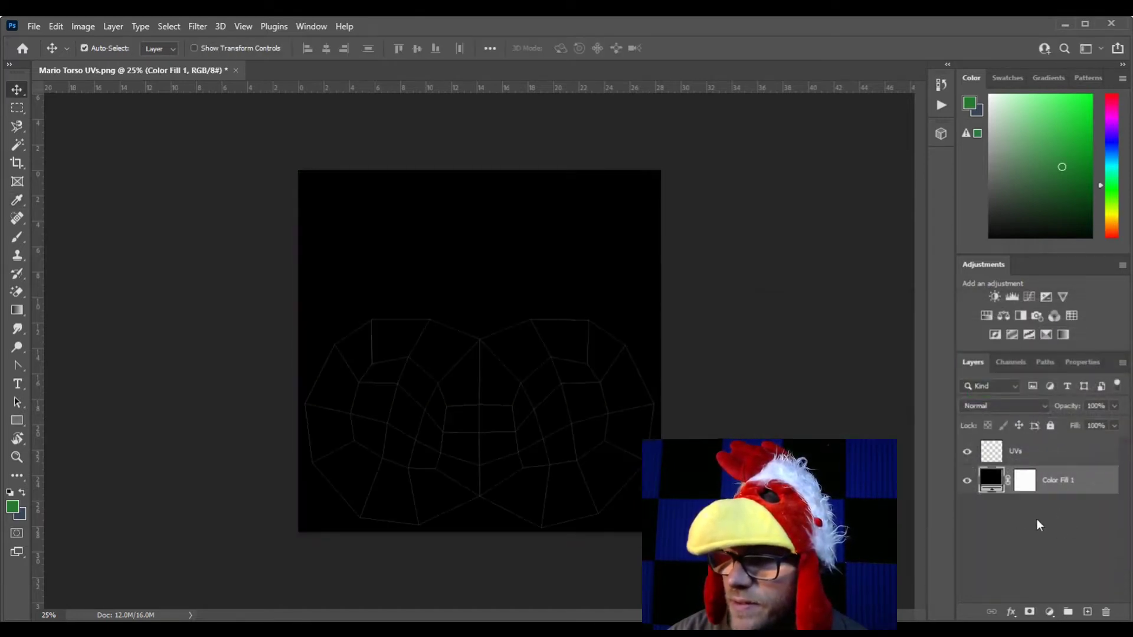
# Step: Give the UVs layer a white 10 px stroke positioned outside, and toggle the layer's visibility off and on to check it
pyautogui.click(1076, 456)
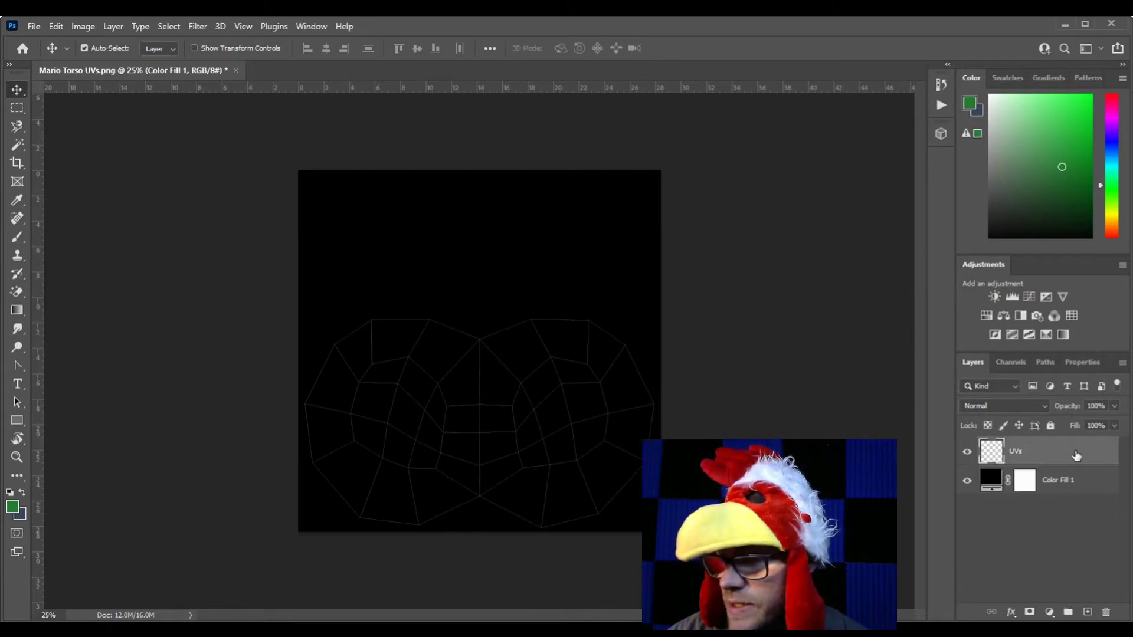
pyautogui.doubleClick(1076, 455)
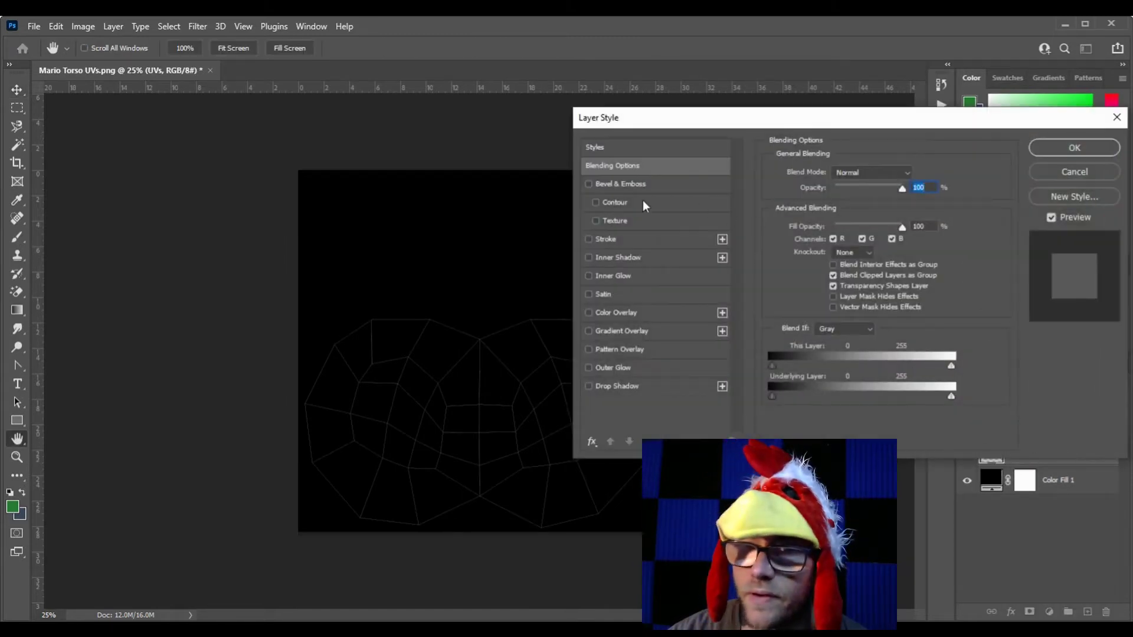
pyautogui.click(632, 239)
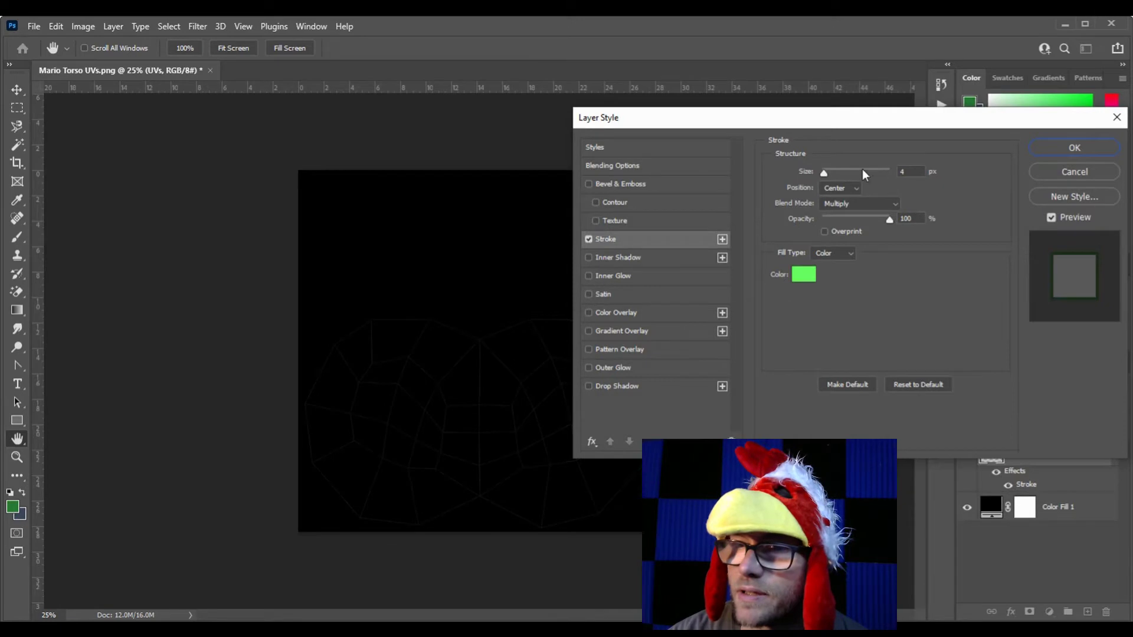
pyautogui.click(848, 186)
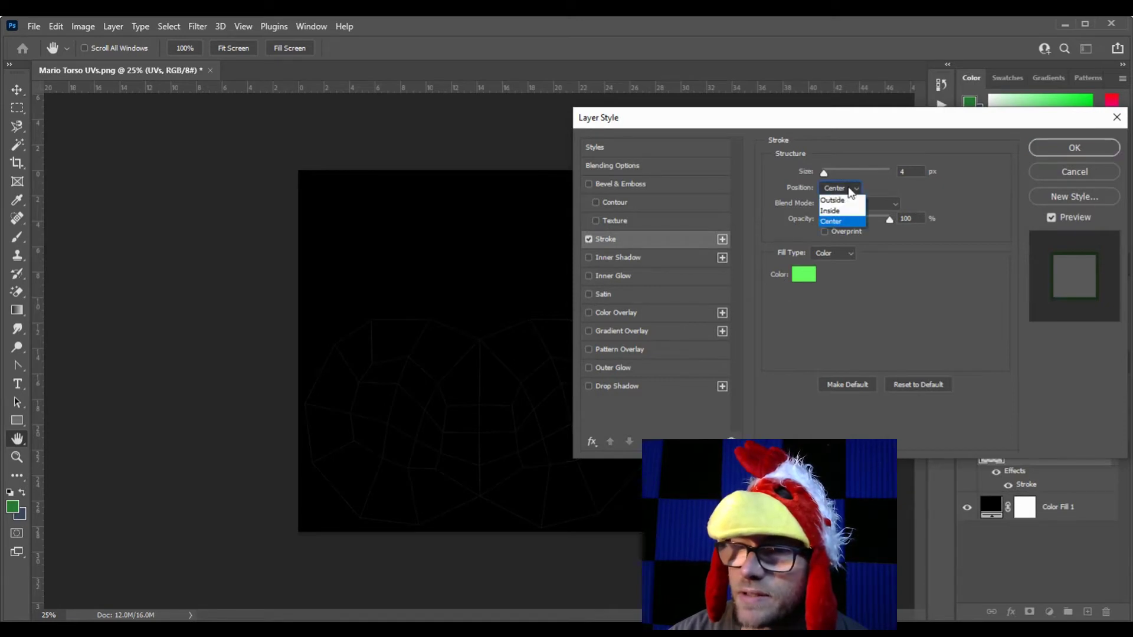
pyautogui.click(847, 199)
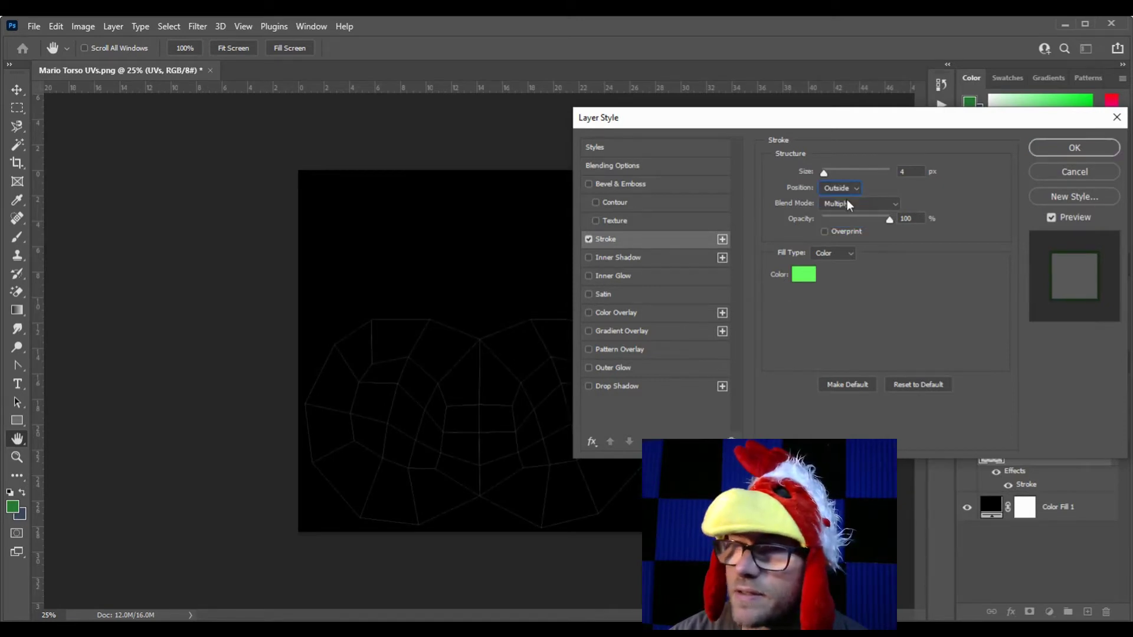
pyautogui.moveTo(824, 173); pyautogui.dragTo(840, 172)
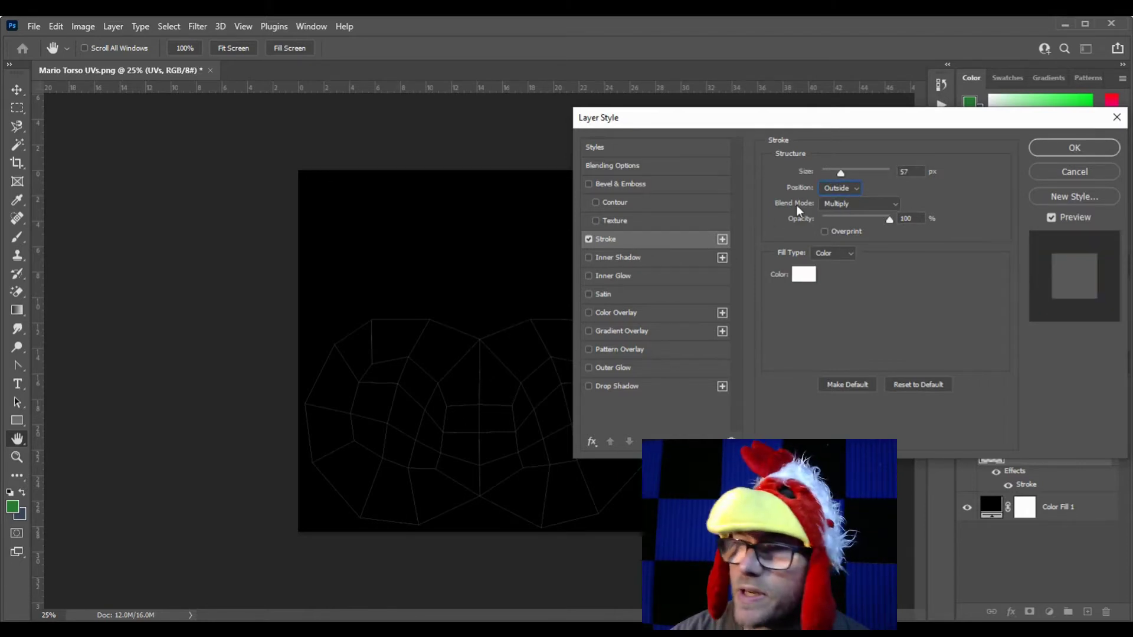
pyautogui.moveTo(841, 173); pyautogui.dragTo(831, 173)
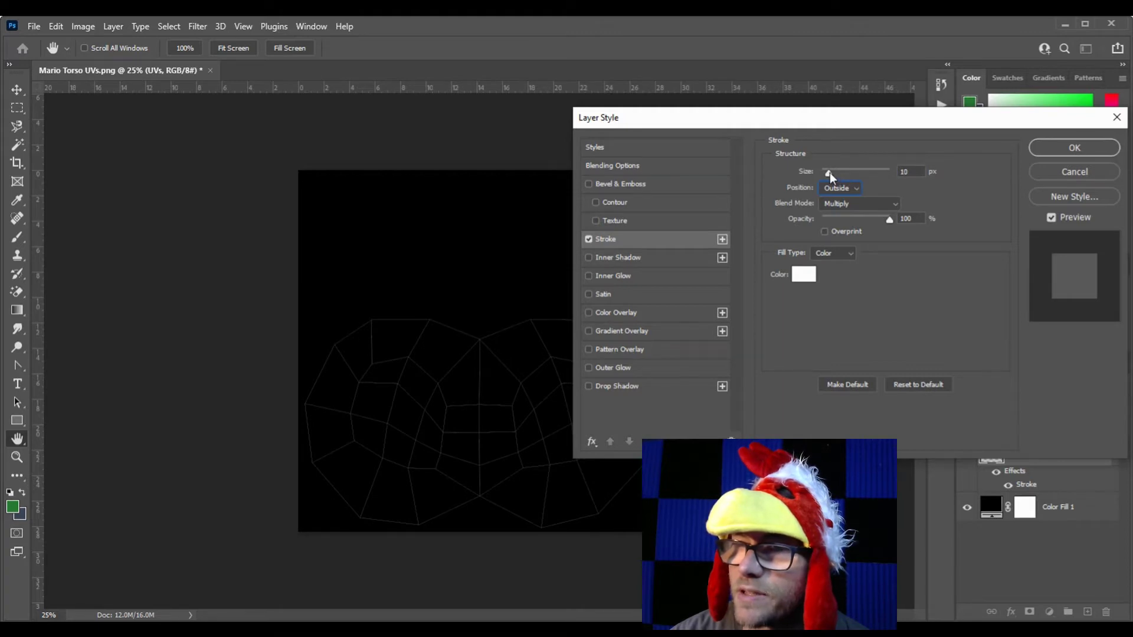
pyautogui.click(830, 172)
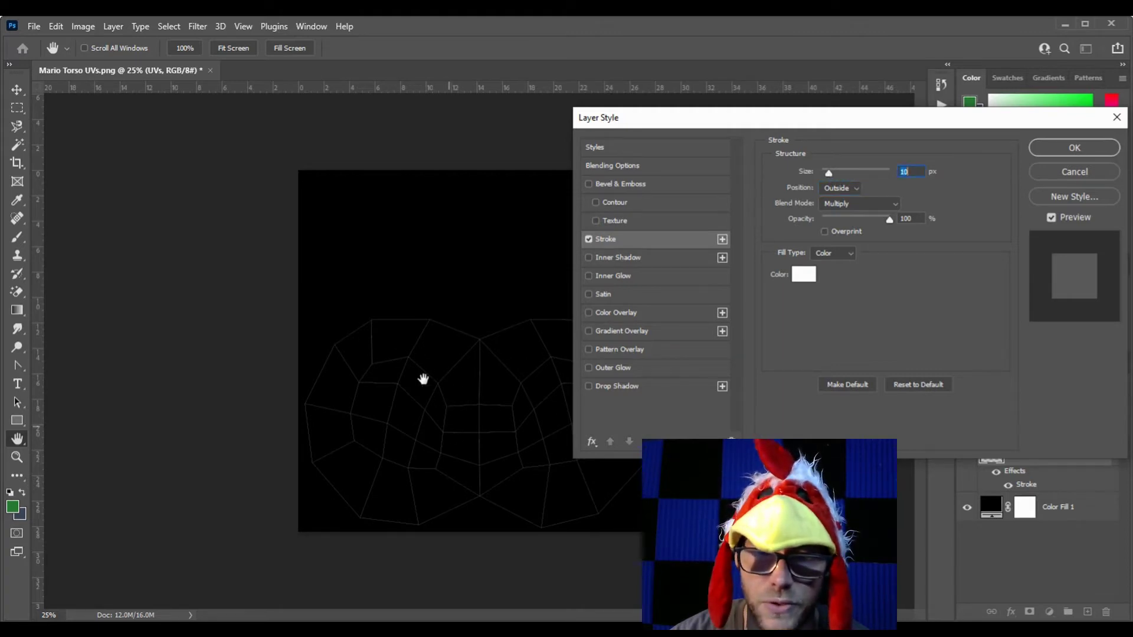
pyautogui.click(1039, 148)
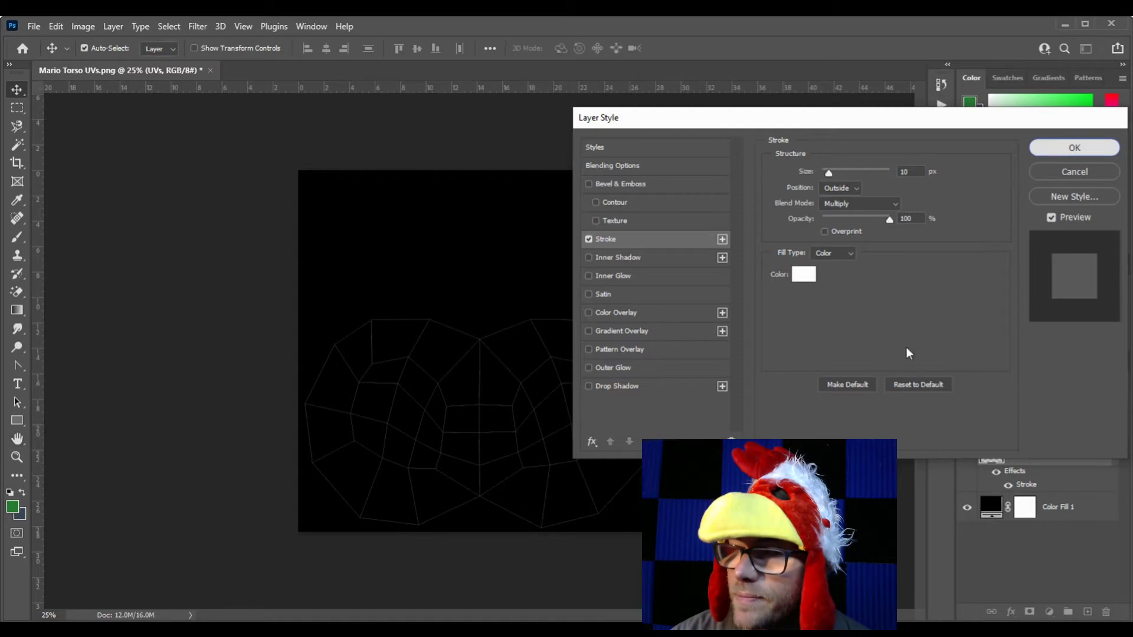
pyautogui.click(967, 453)
pyautogui.click(967, 455)
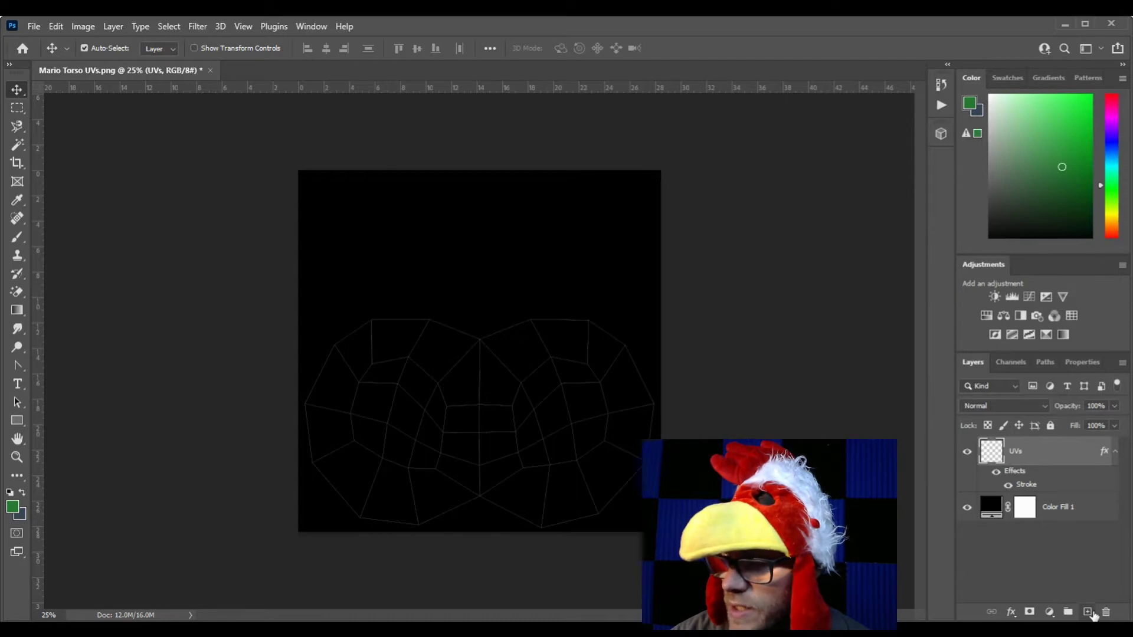
# Step: Add a new layer named Blue Shirt and place it between the UVs layer and the black fill
pyautogui.click(1084, 611)
pyautogui.doubleClick(1027, 452)
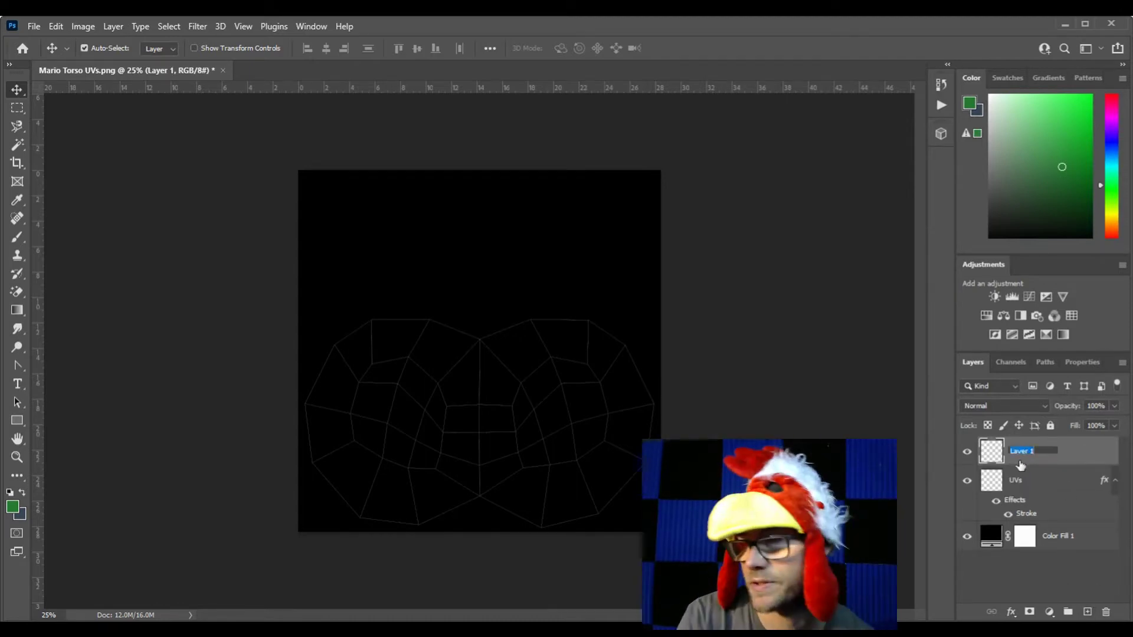
pyautogui.write('M')
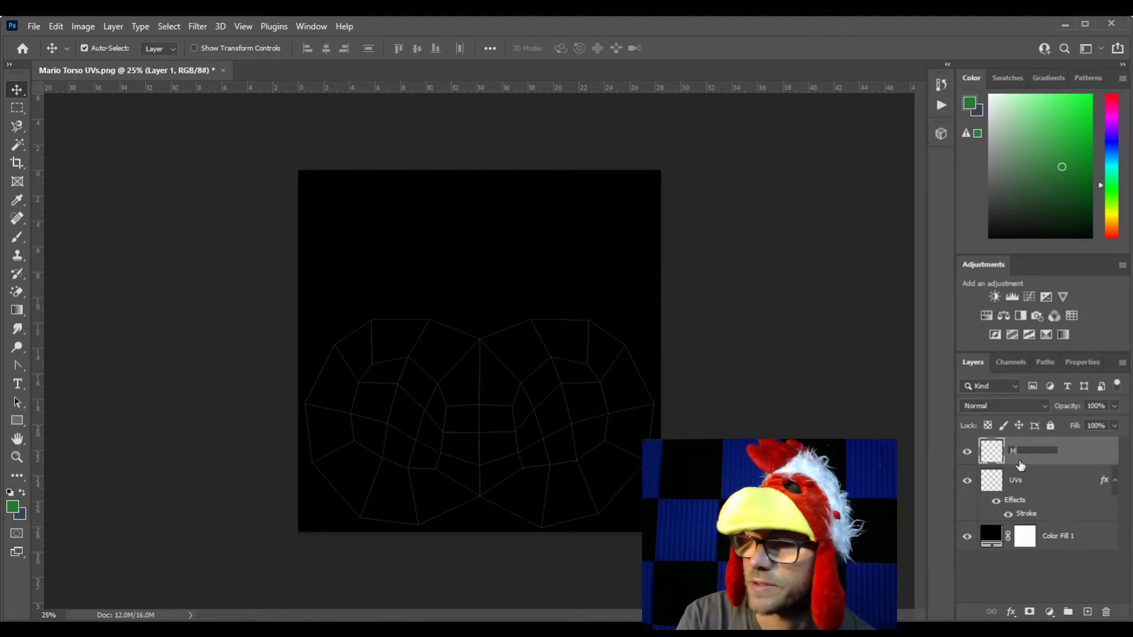
pyautogui.write('lue Shirt')
pyautogui.press('Return')
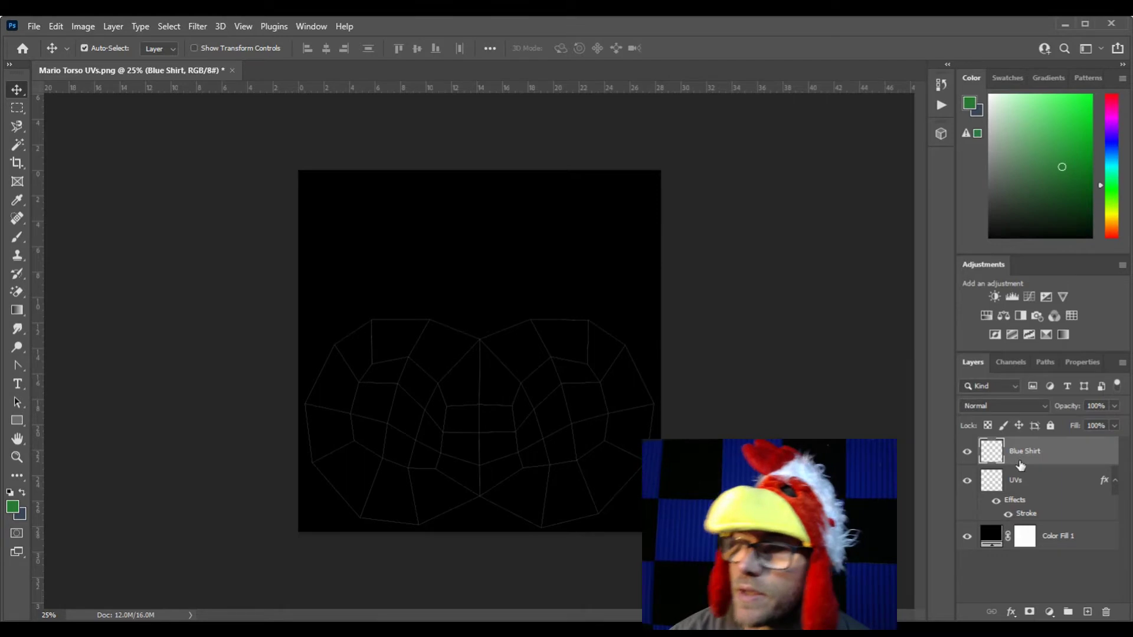
pyautogui.moveTo(1051, 456); pyautogui.dragTo(1051, 518)
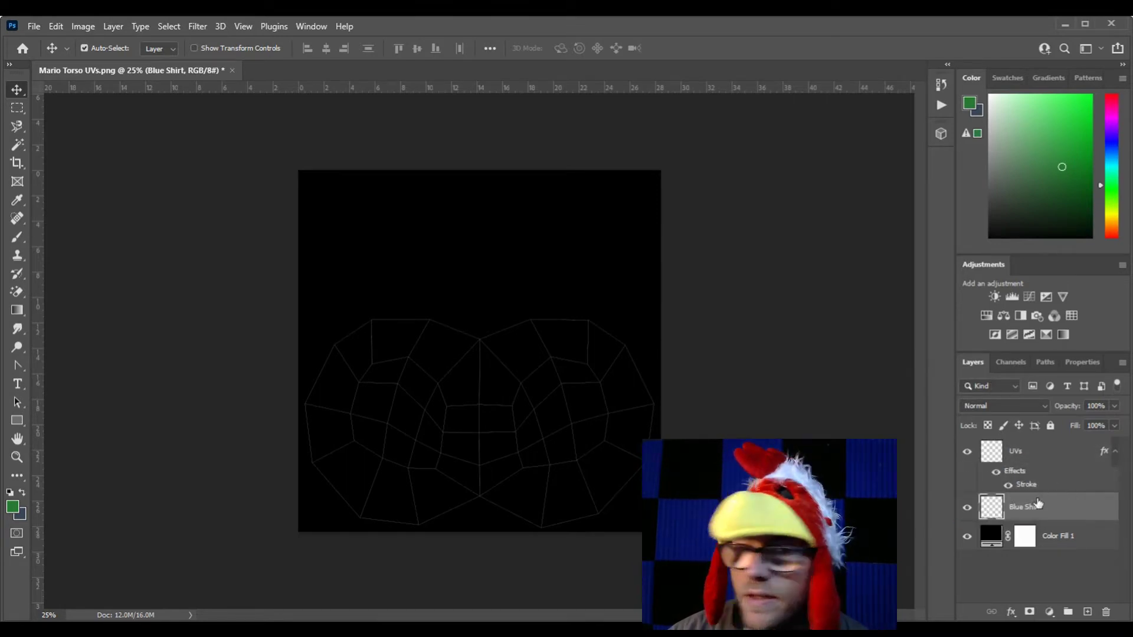
# Step: Set the foreground color to pure blue, RGB 0, 0, 255, and return to the Move tool
pyautogui.click(971, 104)
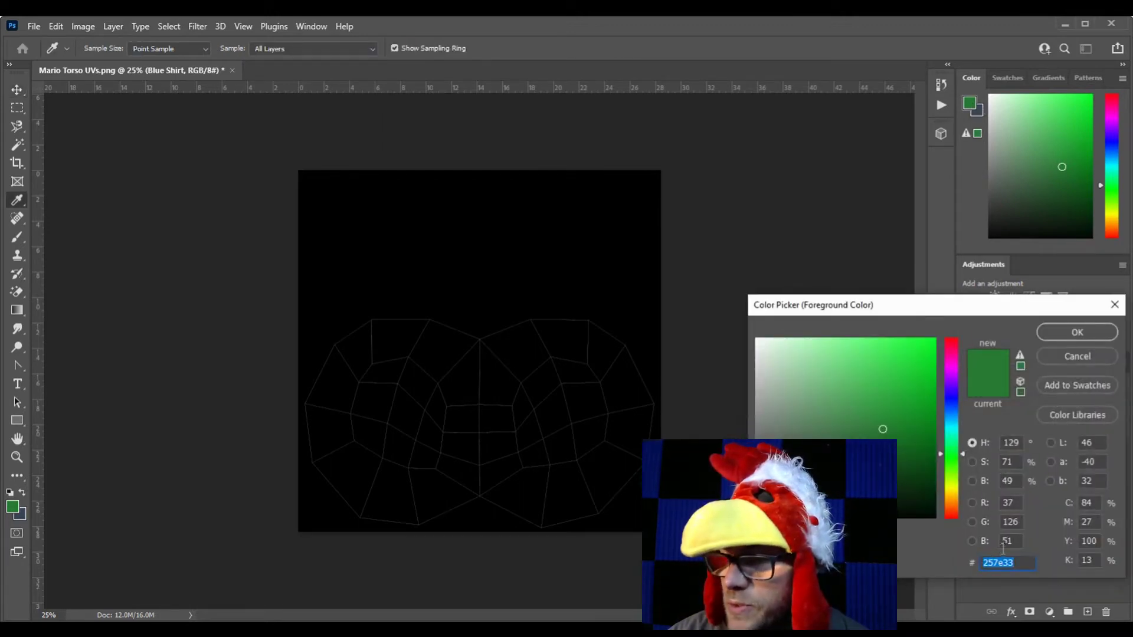
pyautogui.moveTo(1019, 541); pyautogui.dragTo(984, 543)
pyautogui.write('255')
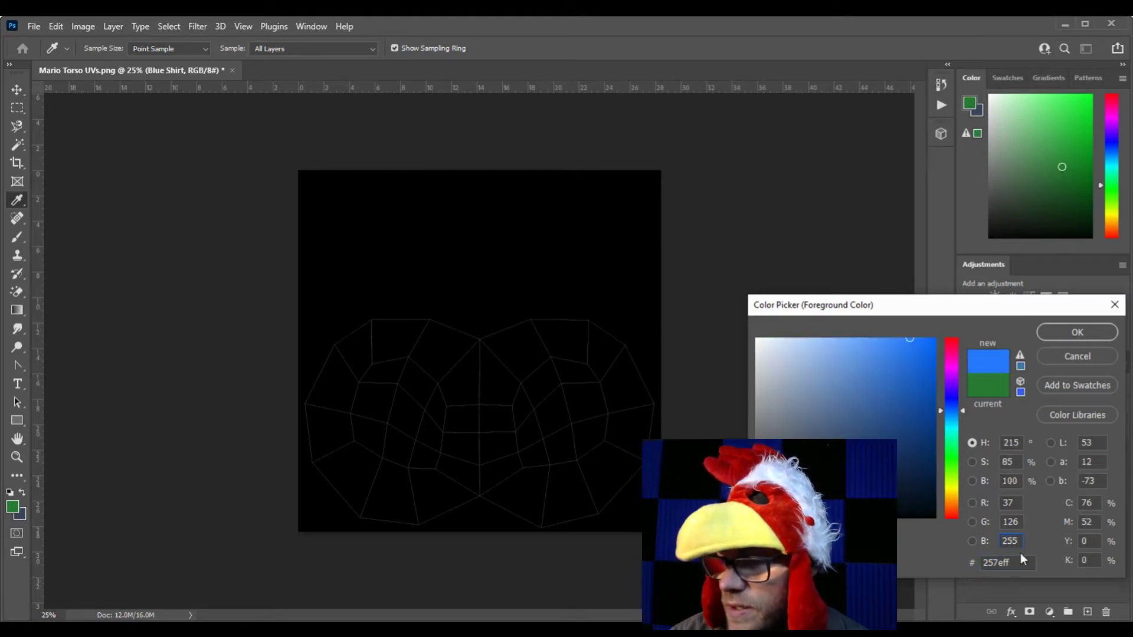
pyautogui.moveTo(1019, 521); pyautogui.dragTo(973, 515)
pyautogui.write('00')
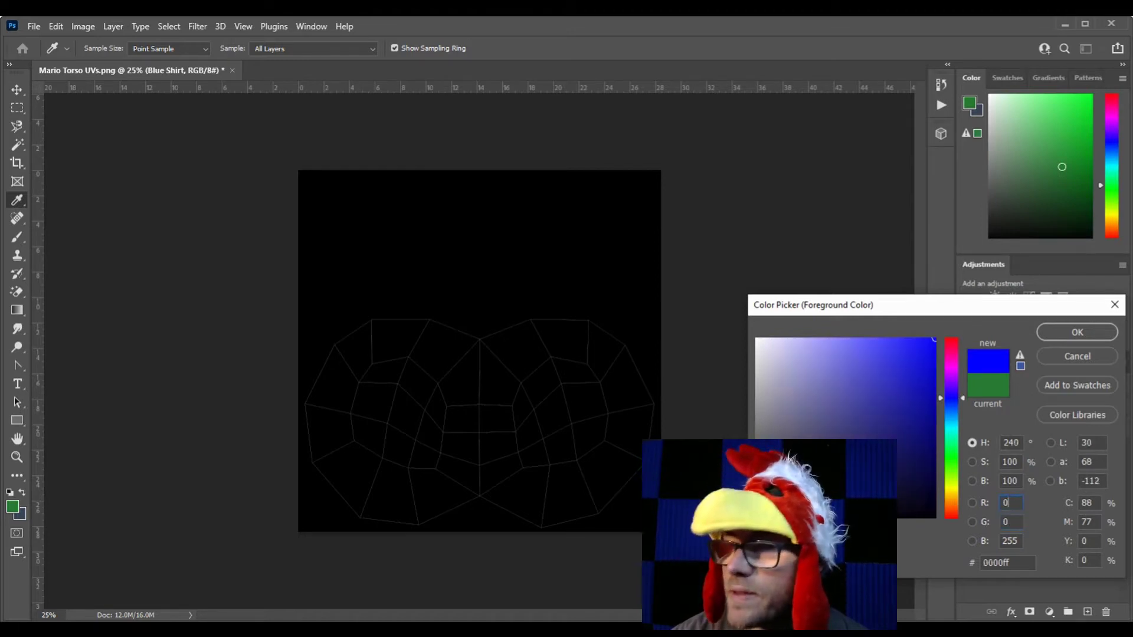
pyautogui.click(1077, 332)
pyautogui.press('v')
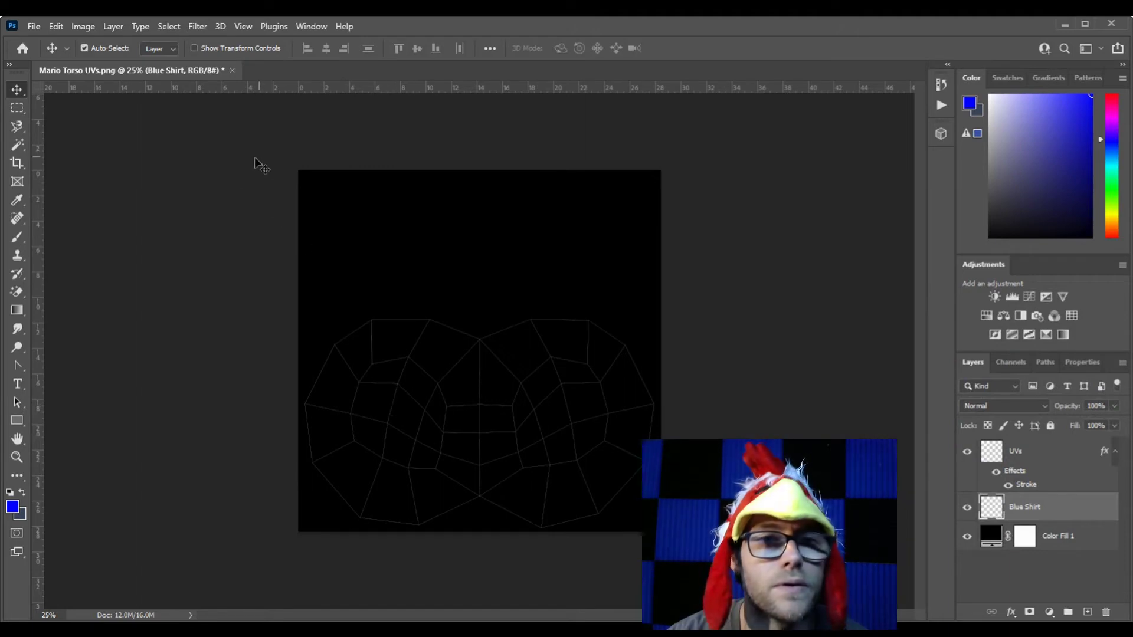
# Step: Magic Wand the empty area around the torso shells on the UVs layer, then invert the selection to cover the shells
pyautogui.click(17, 147)
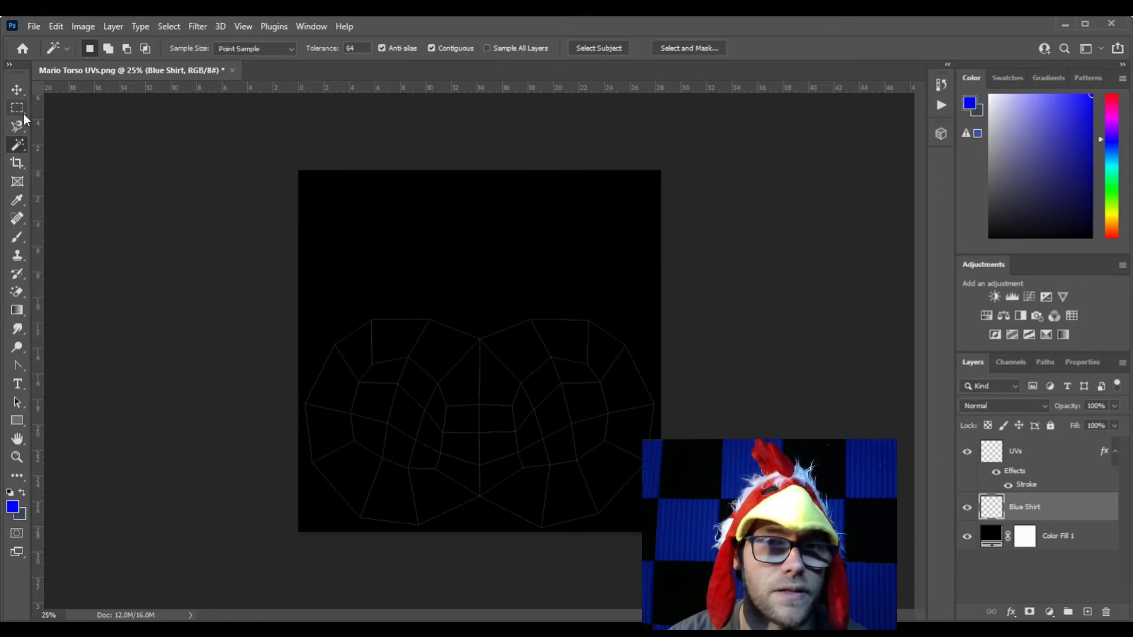
pyautogui.rightClick(18, 146)
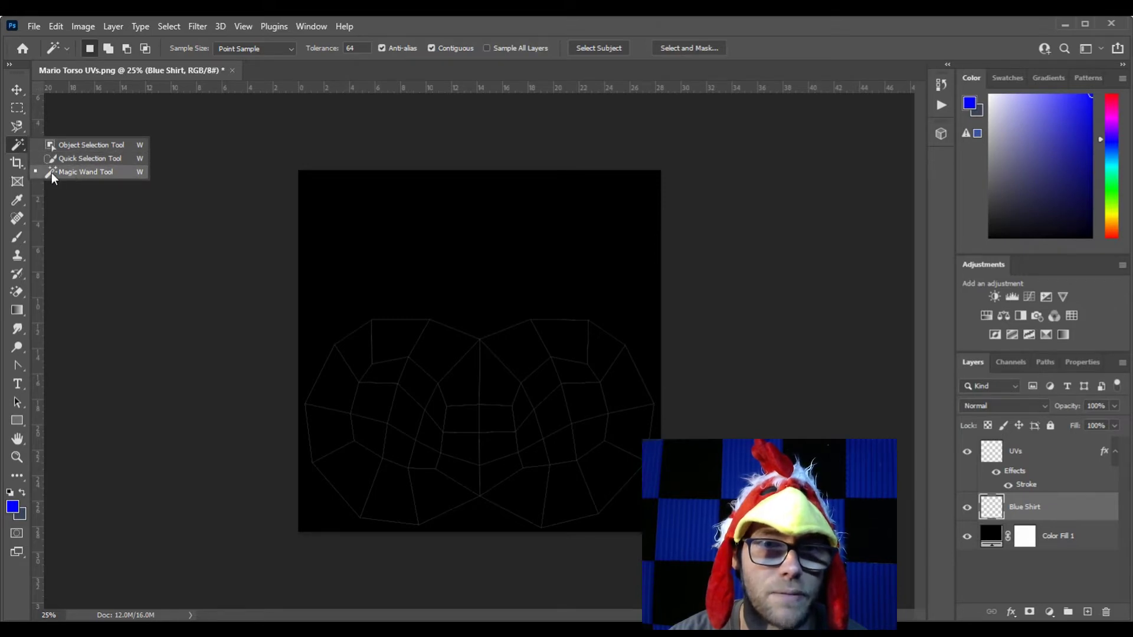
pyautogui.click(80, 175)
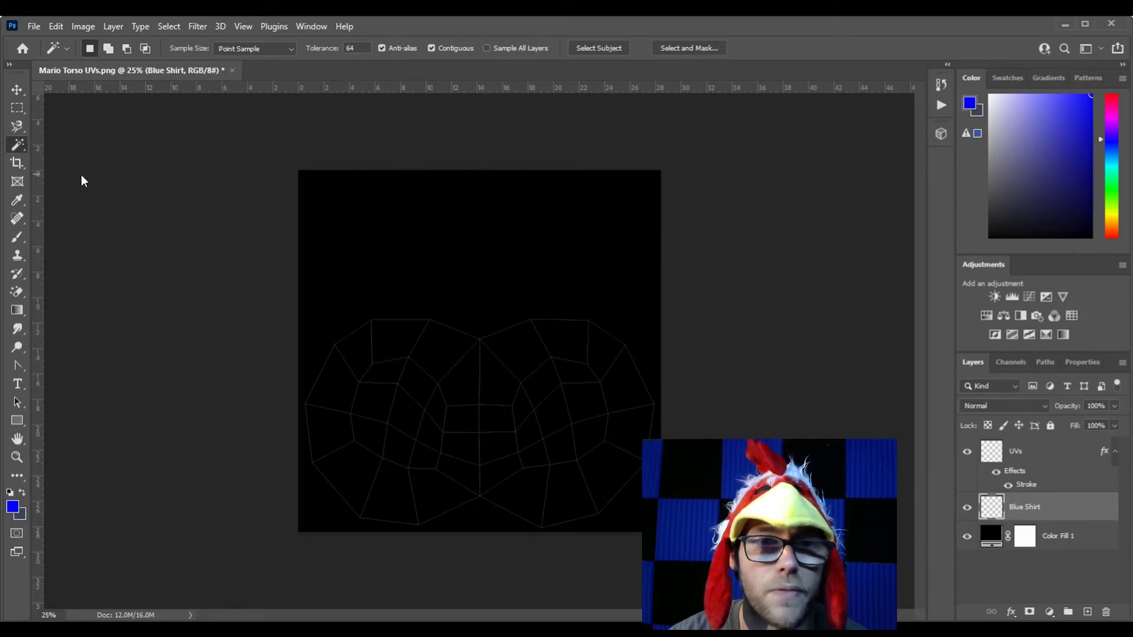
pyautogui.click(1046, 455)
pyautogui.click(575, 230)
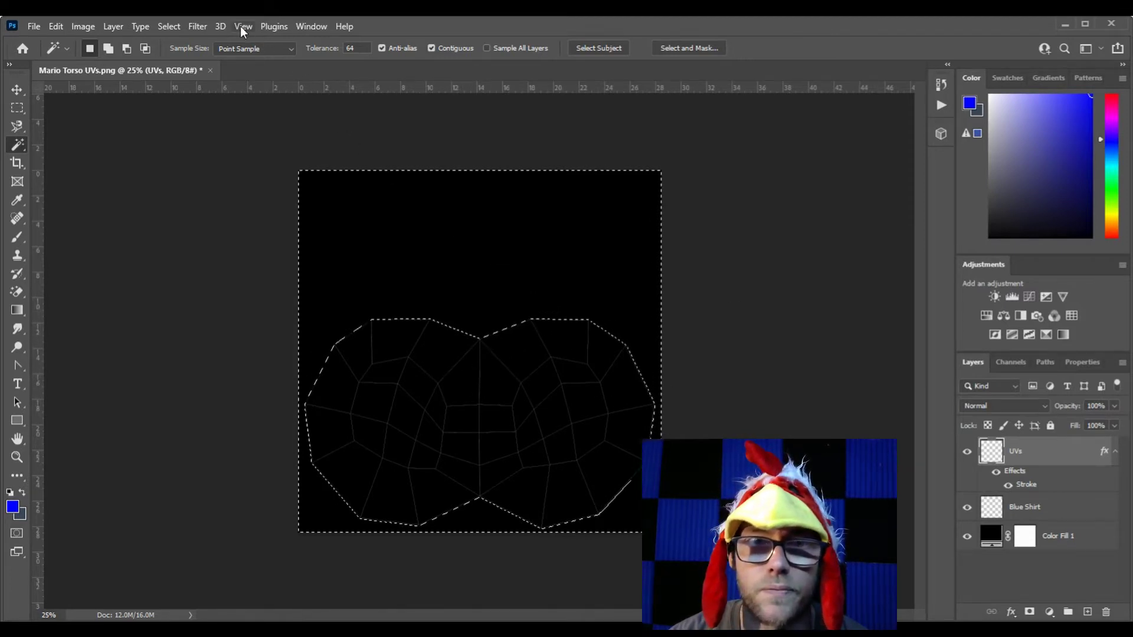
pyautogui.click(170, 26)
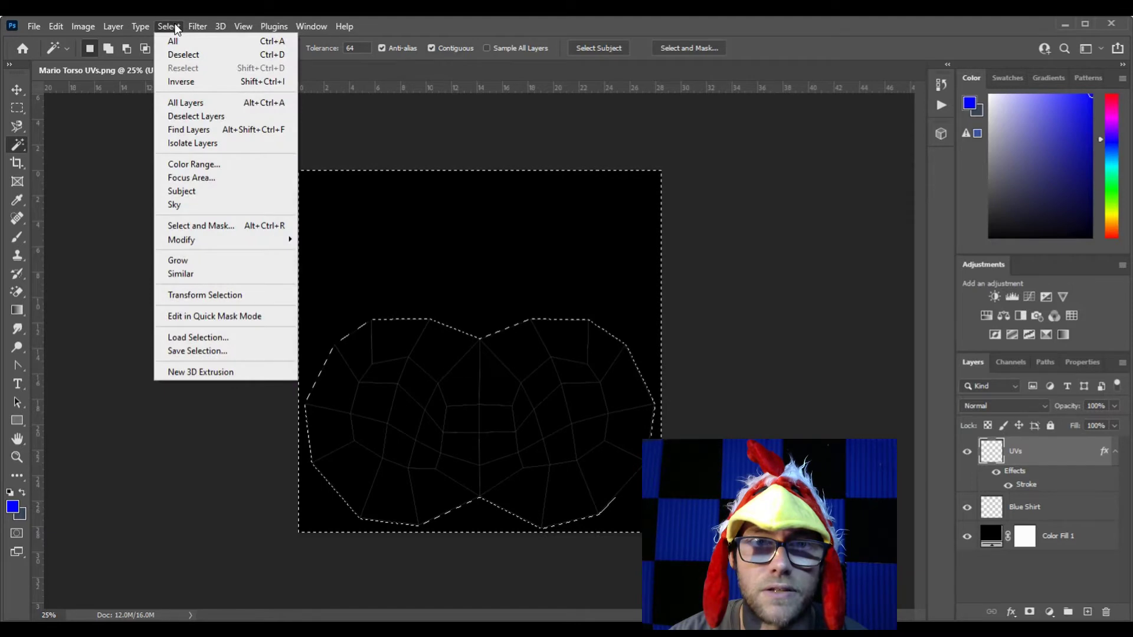
pyautogui.click(181, 82)
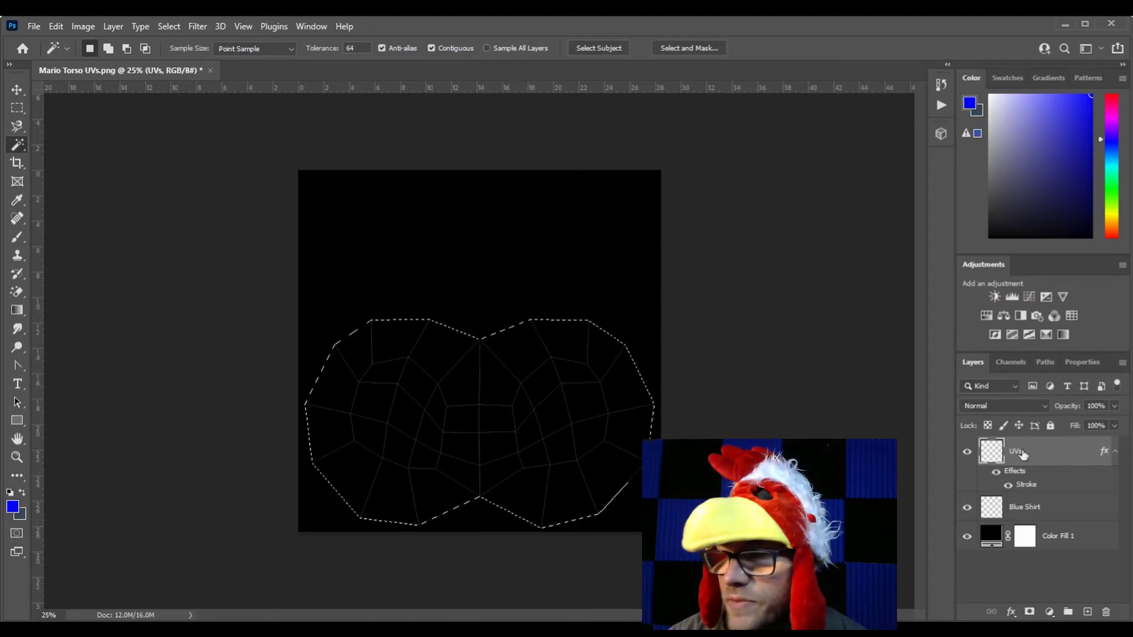
# Step: Fill the selected torso shells with the blue foreground color on the Blue Shirt layer using the Paint Bucket, then deselect
pyautogui.click(1052, 514)
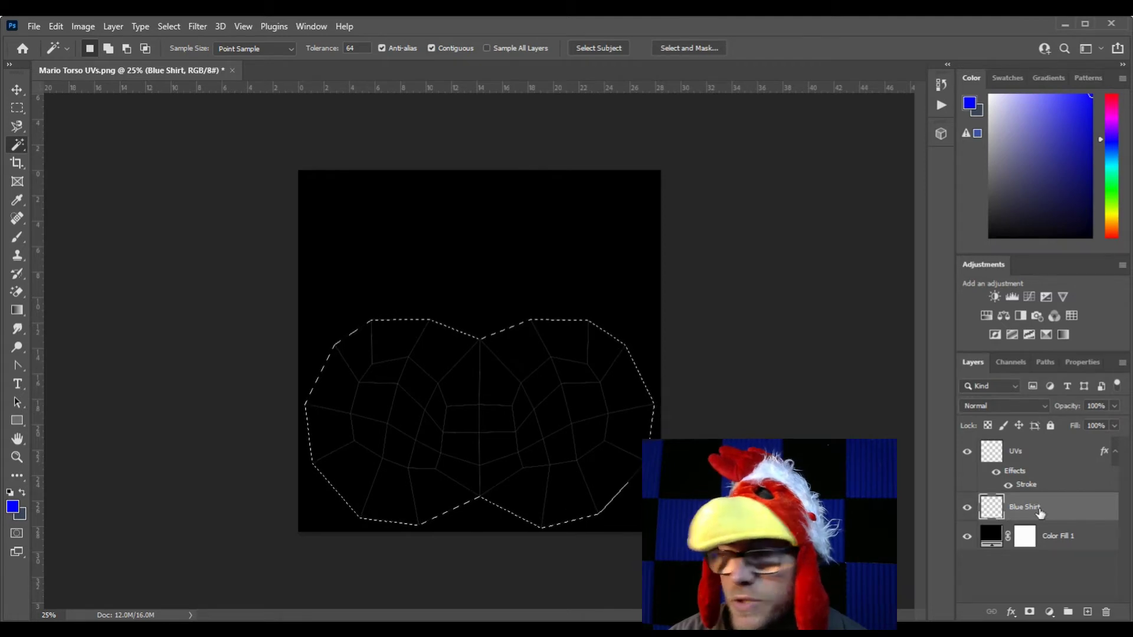
pyautogui.click(15, 317)
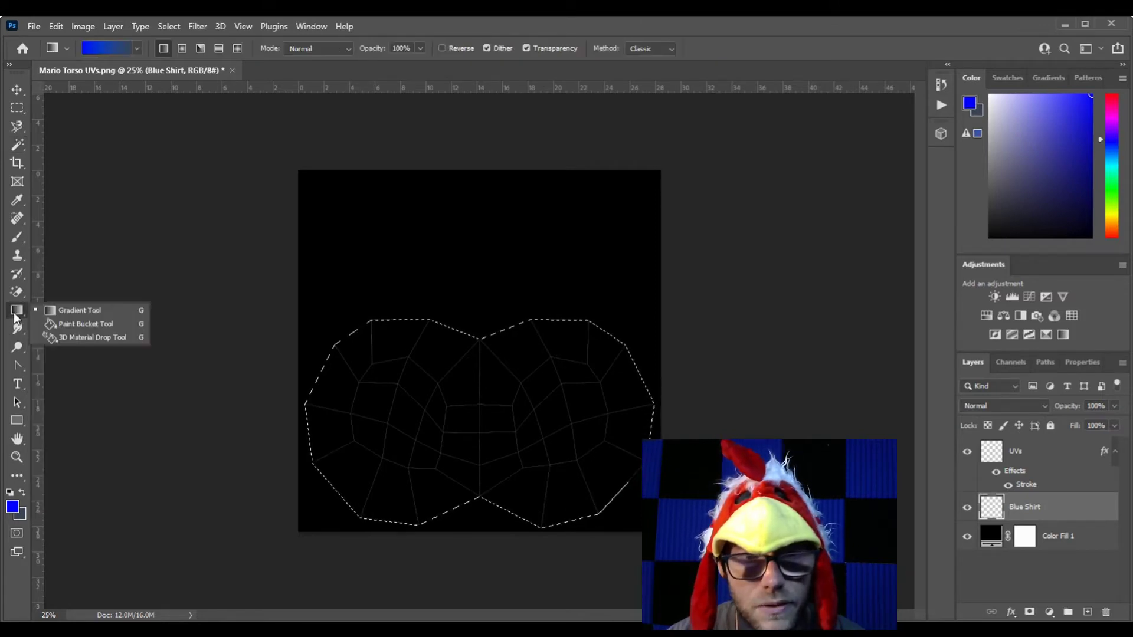
pyautogui.click(88, 325)
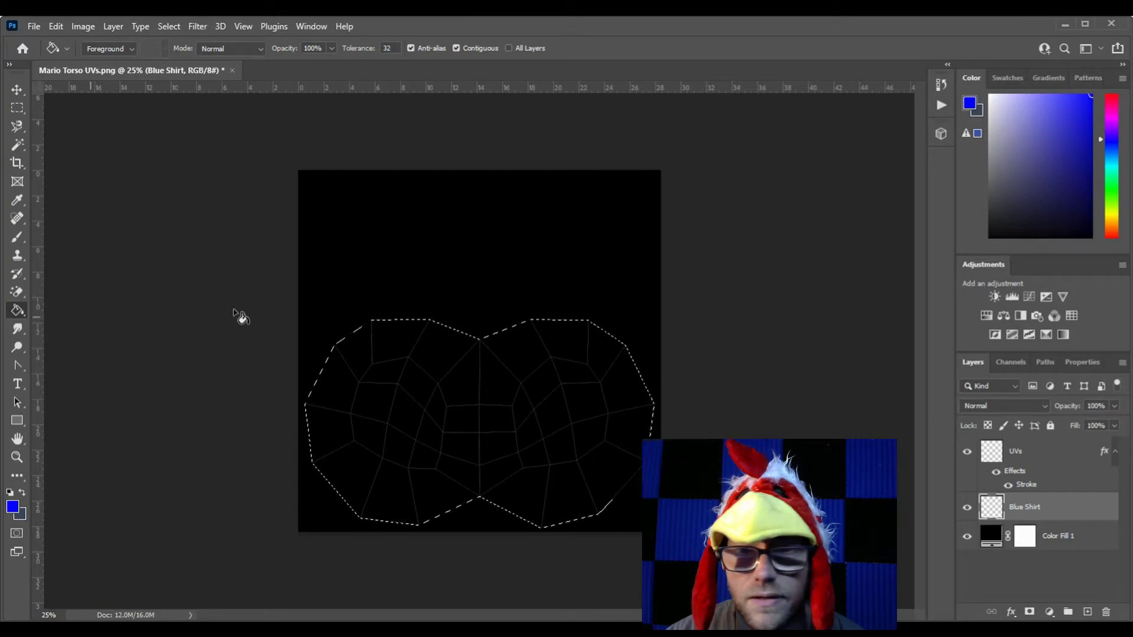
pyautogui.click(486, 429)
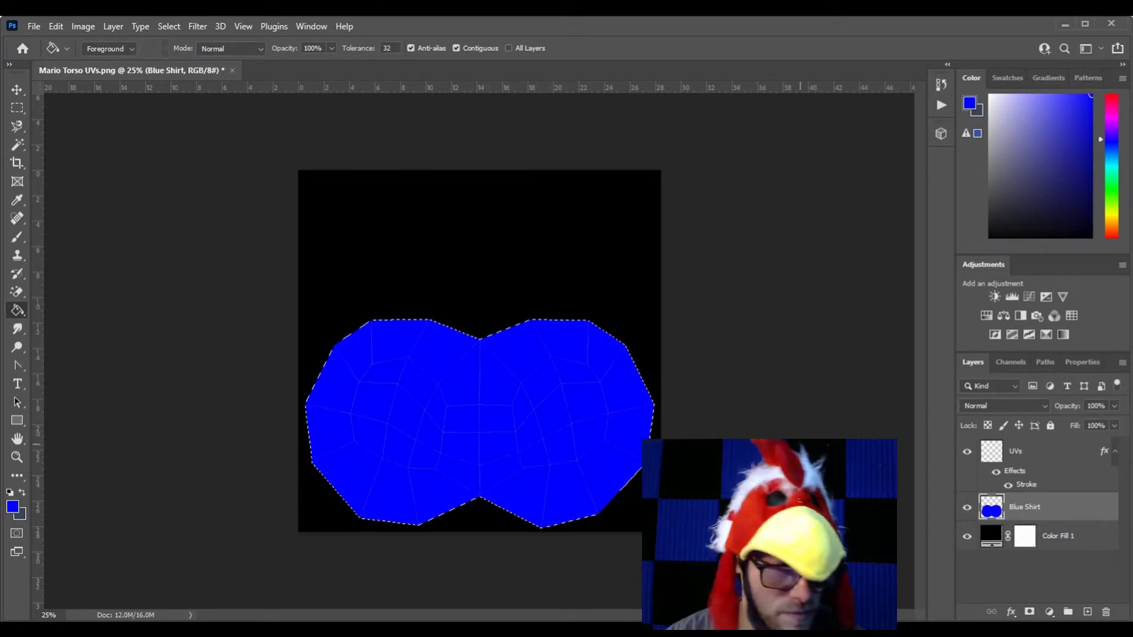
pyautogui.hotkey('ctrl', 'd')
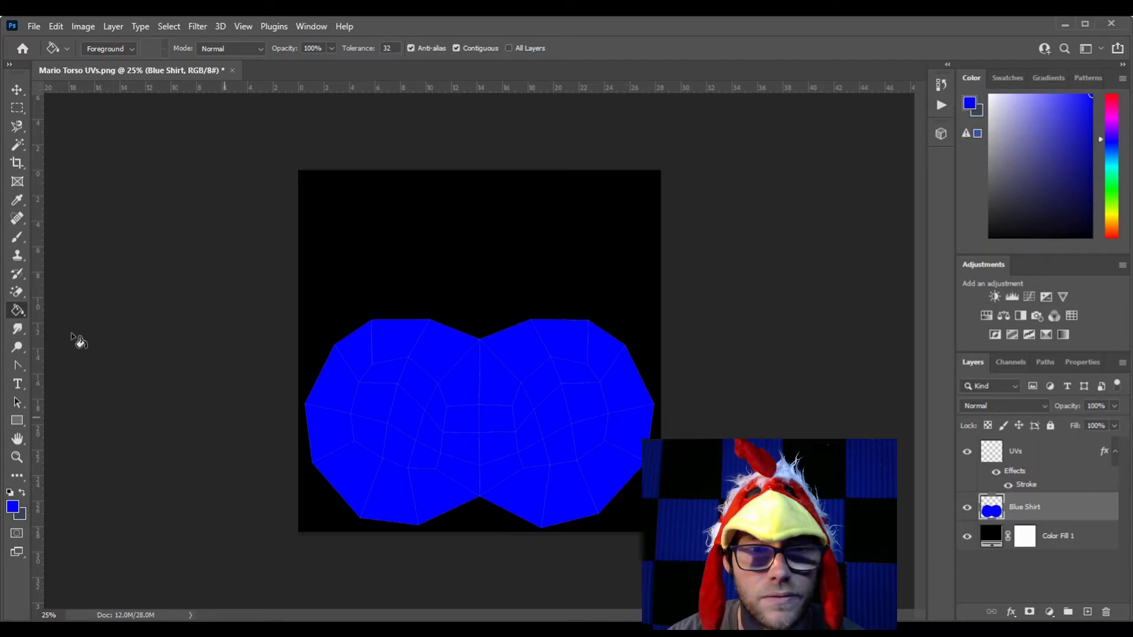
# Step: Save the document as Mario Torso Texture in Photoshop format in the images folder, keeping Maximize Compatibility on
pyautogui.click(34, 30)
pyautogui.click(94, 197)
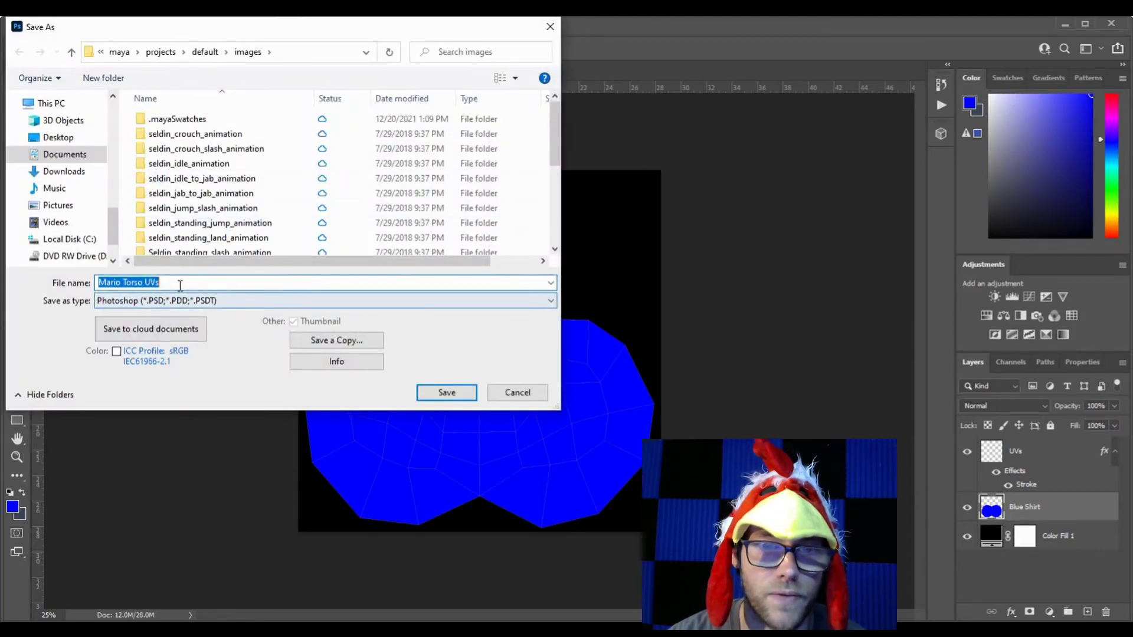
pyautogui.click(141, 283)
pyautogui.moveTo(160, 282); pyautogui.dragTo(148, 285)
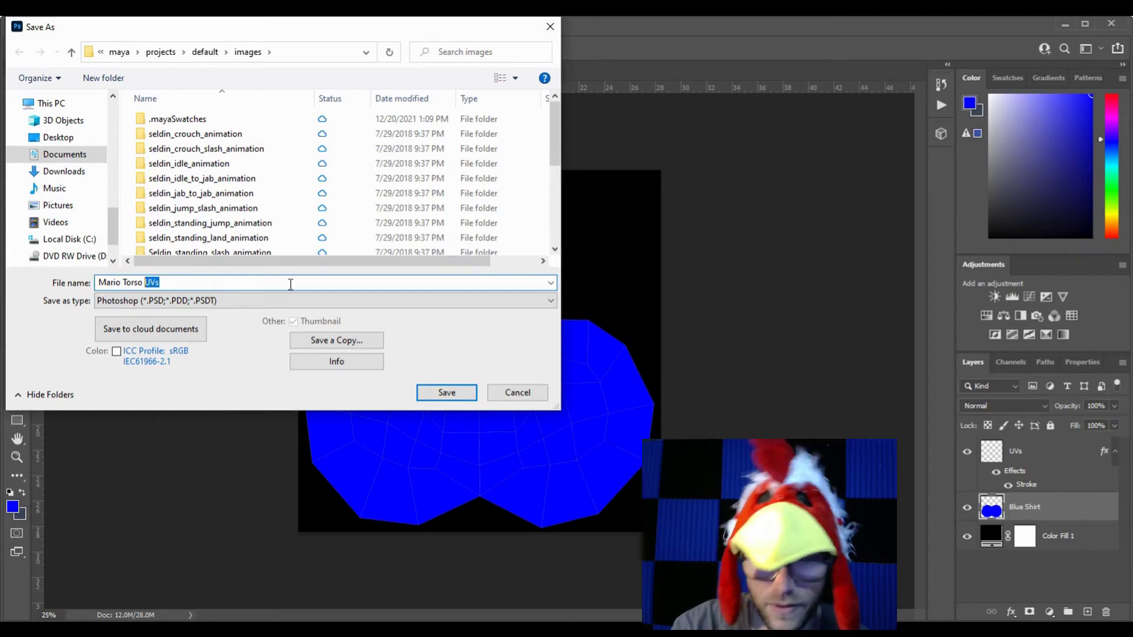
pyautogui.write('Texture')
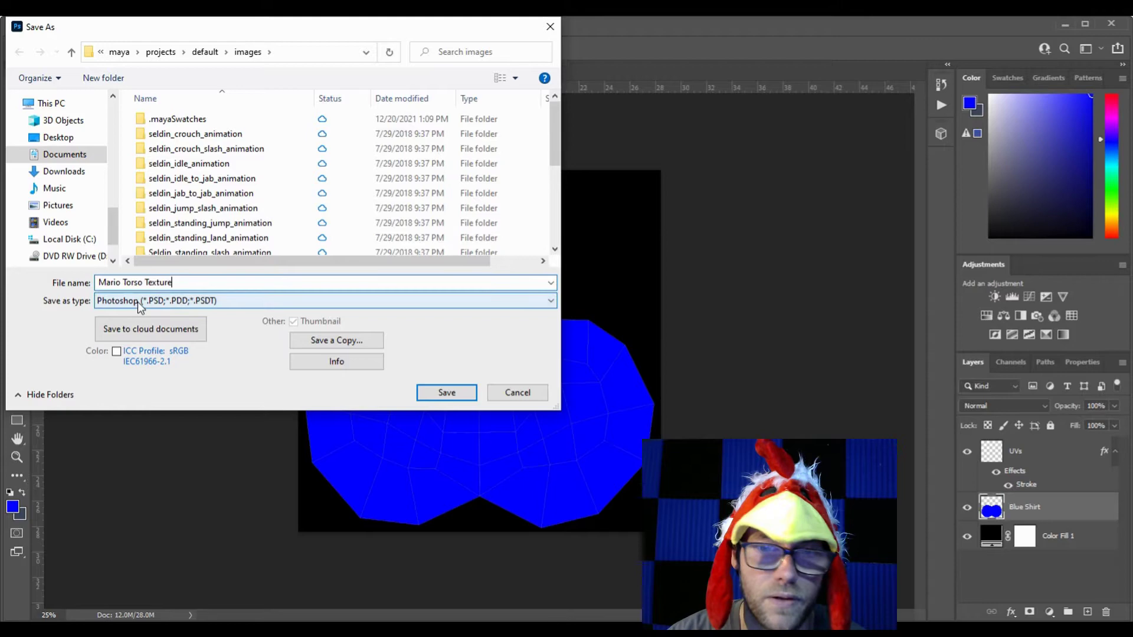
pyautogui.click(446, 393)
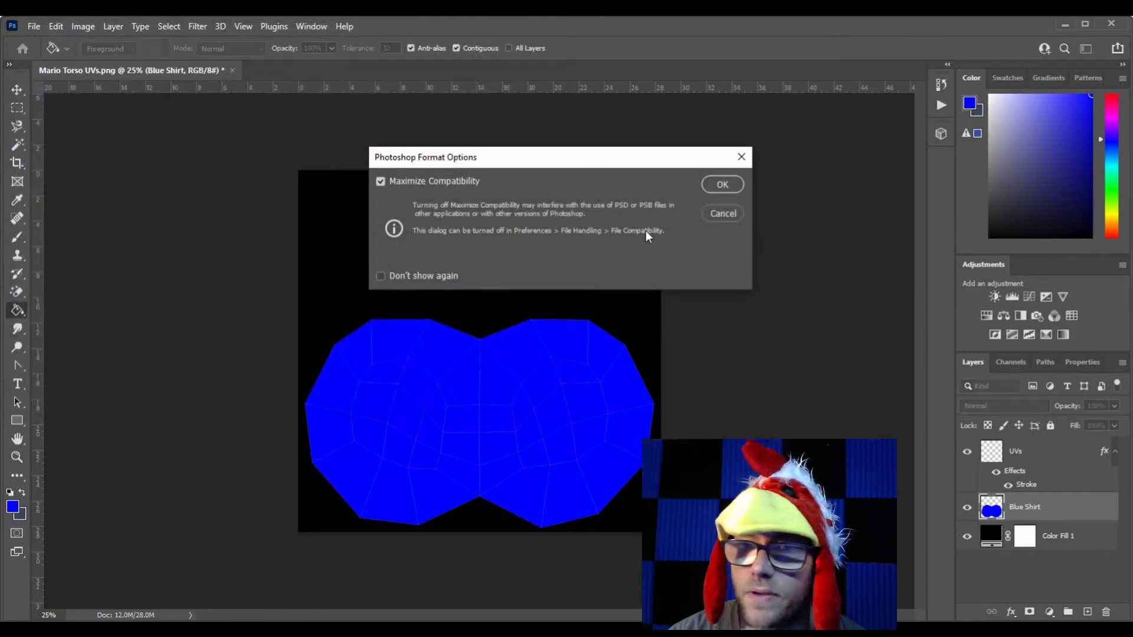
pyautogui.click(714, 185)
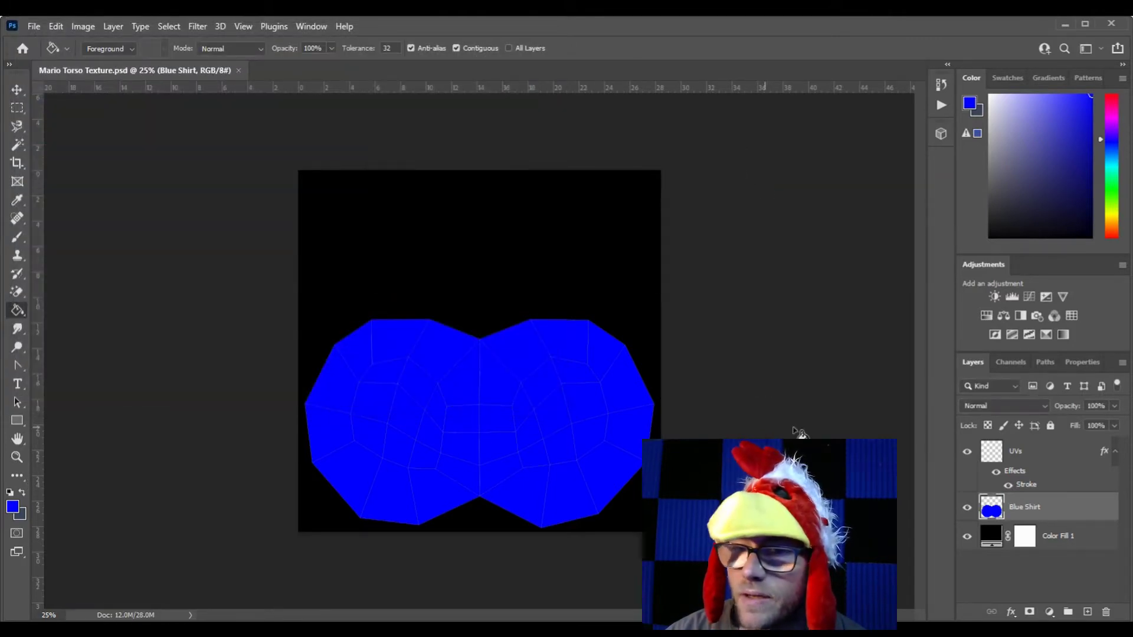
# Step: Switch to Maya and assign a new Lambert material named Mario_Shirt to Mario's torso mesh
pyautogui.click(632, 629)
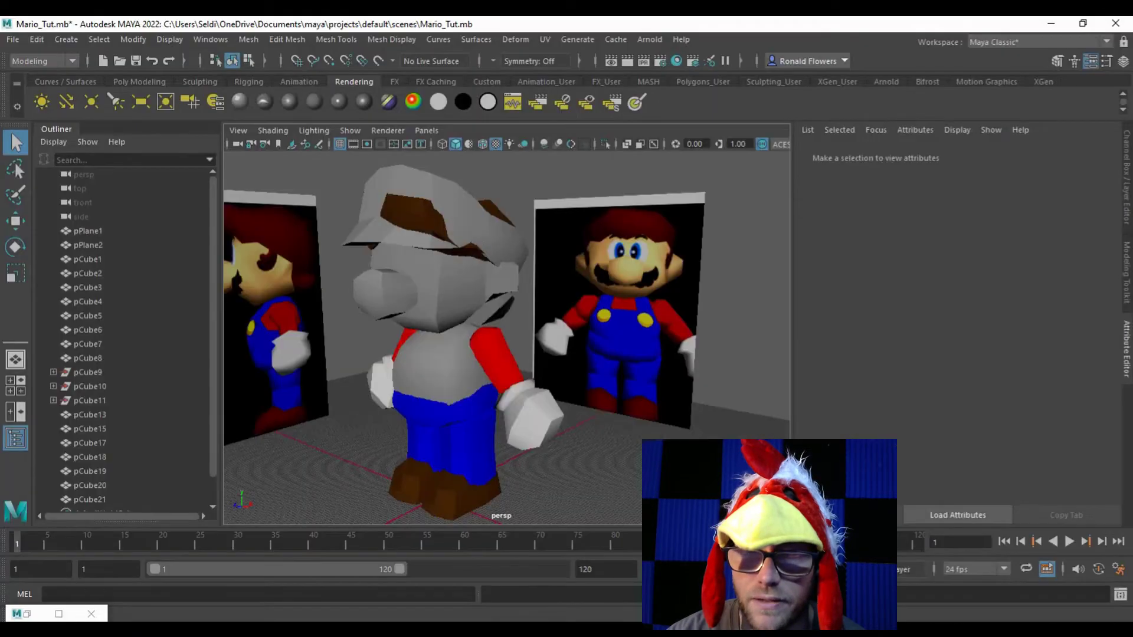
pyautogui.click(452, 380)
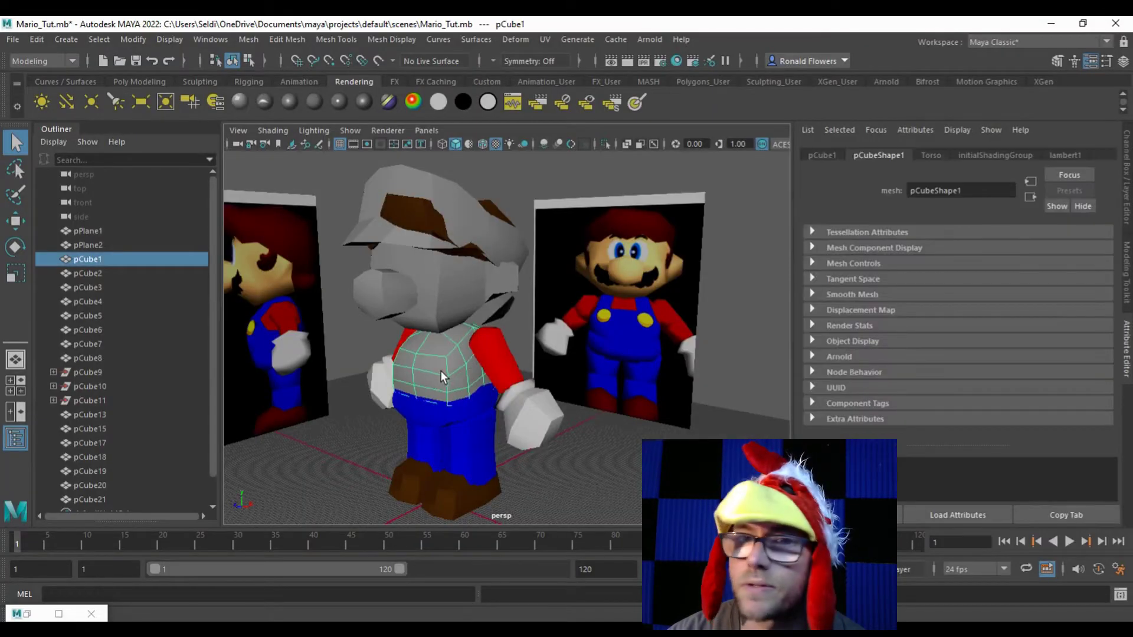
pyautogui.click(315, 101)
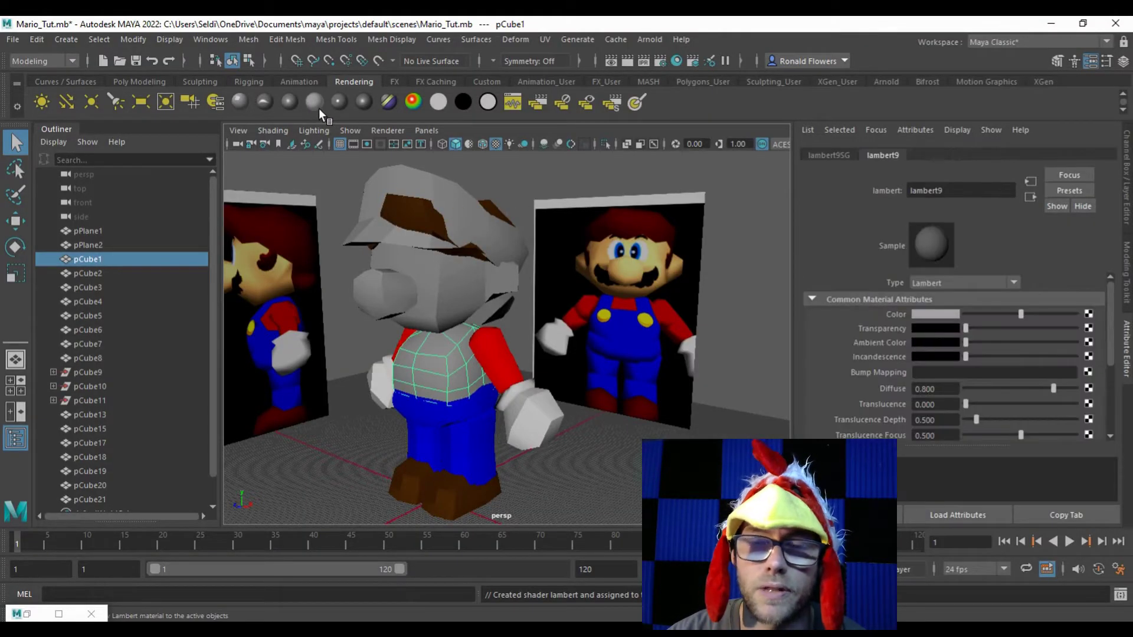
pyautogui.click(951, 191)
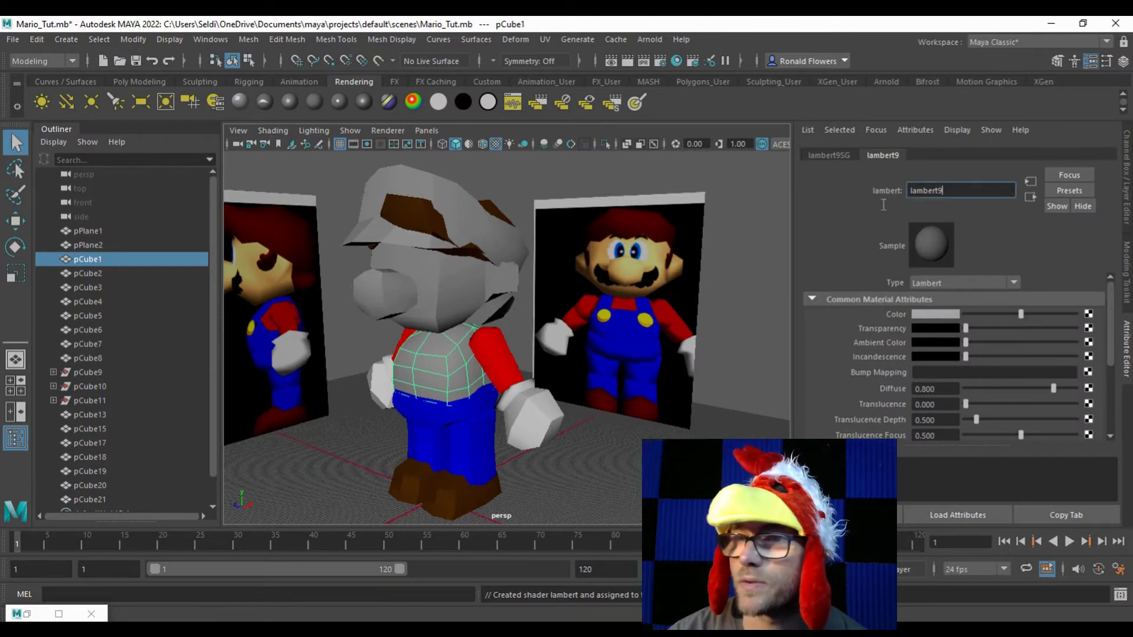
pyautogui.hotkey('ctrl', 'a')
pyautogui.write('M')
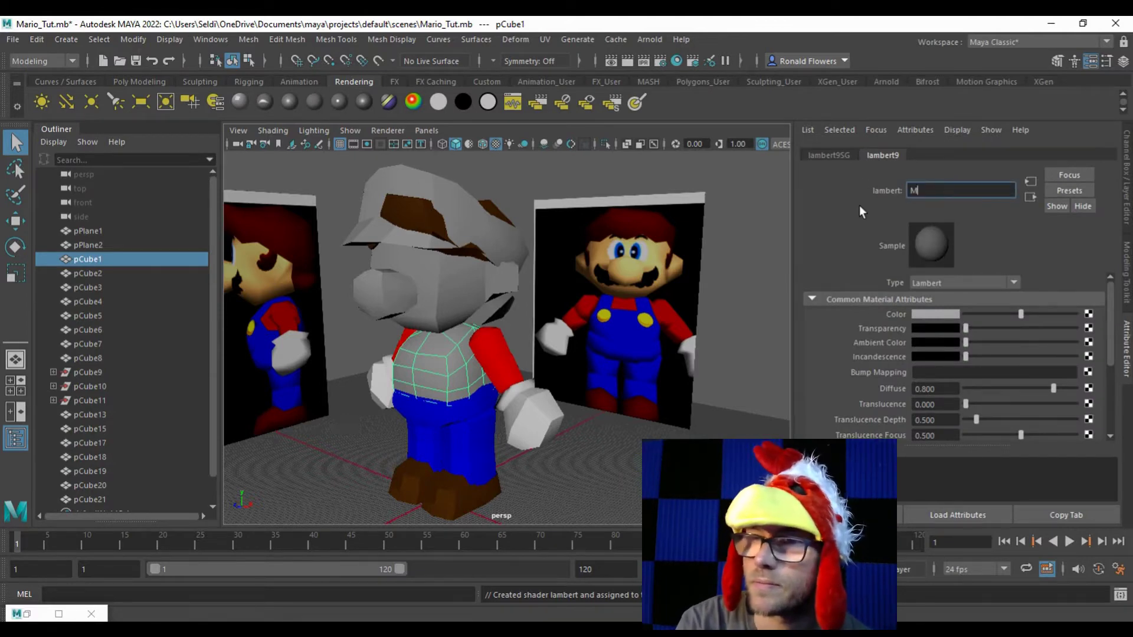
pyautogui.write('ario_Shirt')
pyautogui.press('Return')
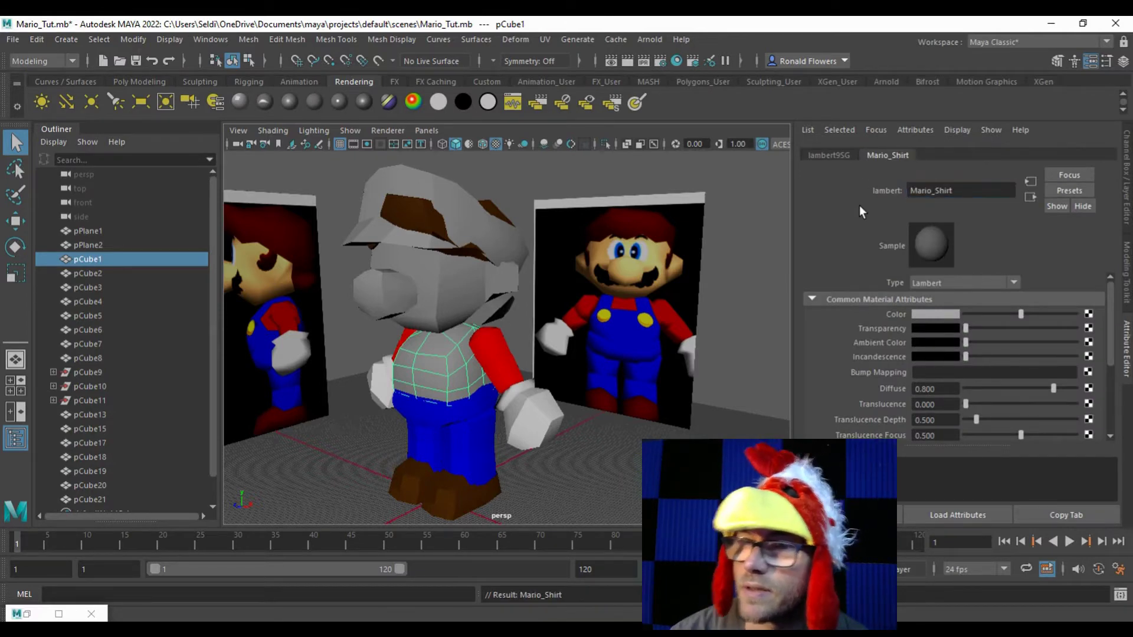
# Step: Connect a File texture to the Mario_Shirt material's color and browse for its image in the project's images folder
pyautogui.click(1088, 313)
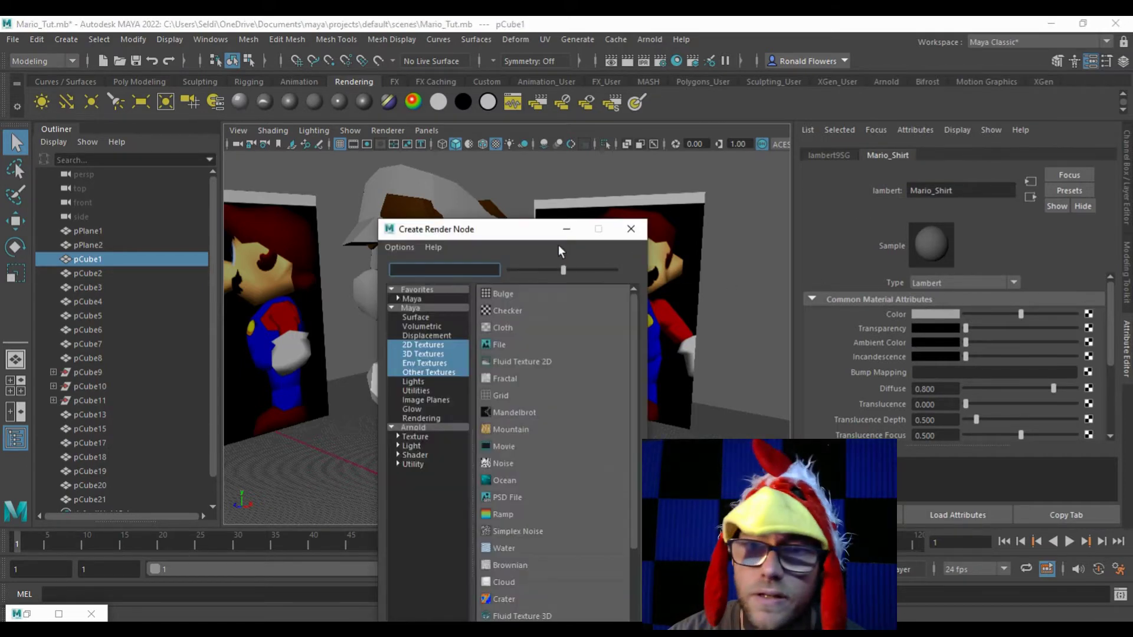
pyautogui.click(499, 345)
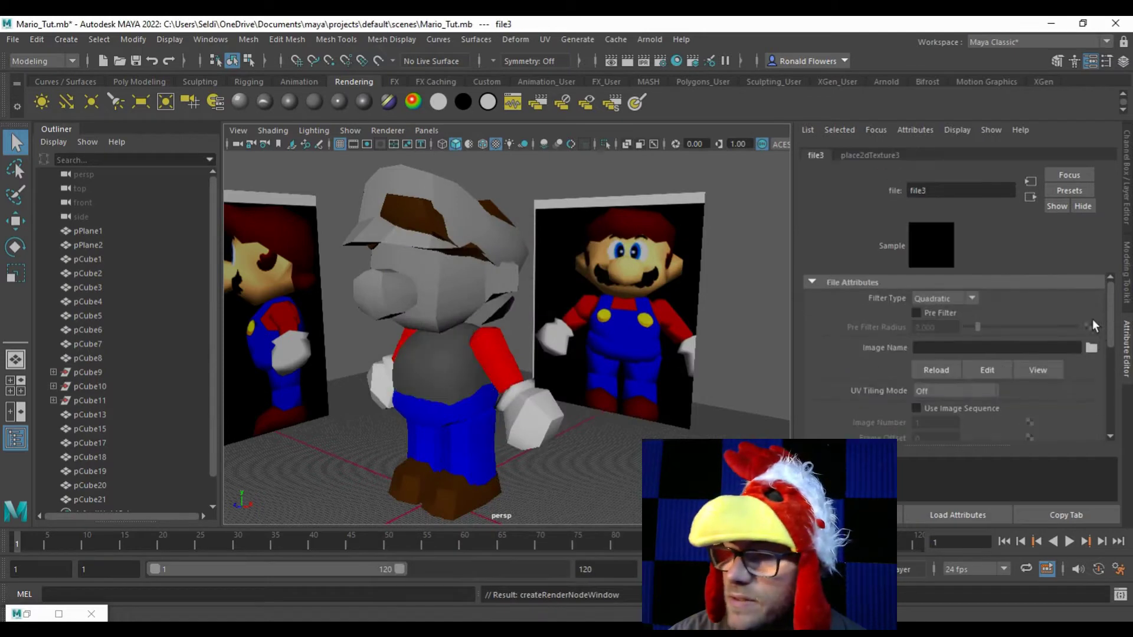
pyautogui.click(1091, 349)
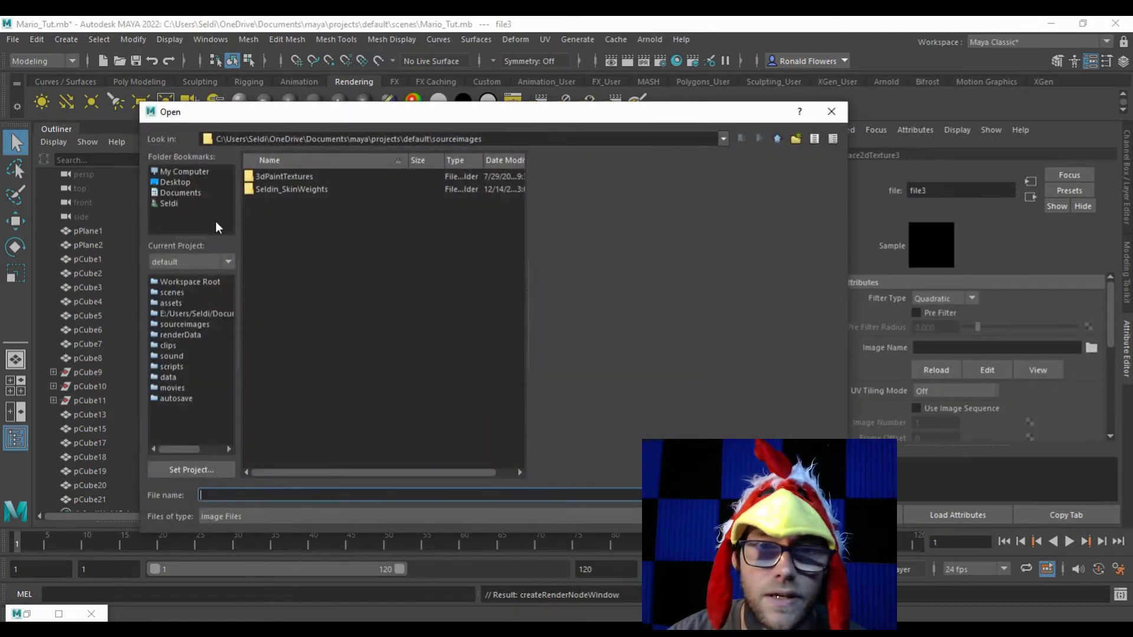
pyautogui.click(777, 142)
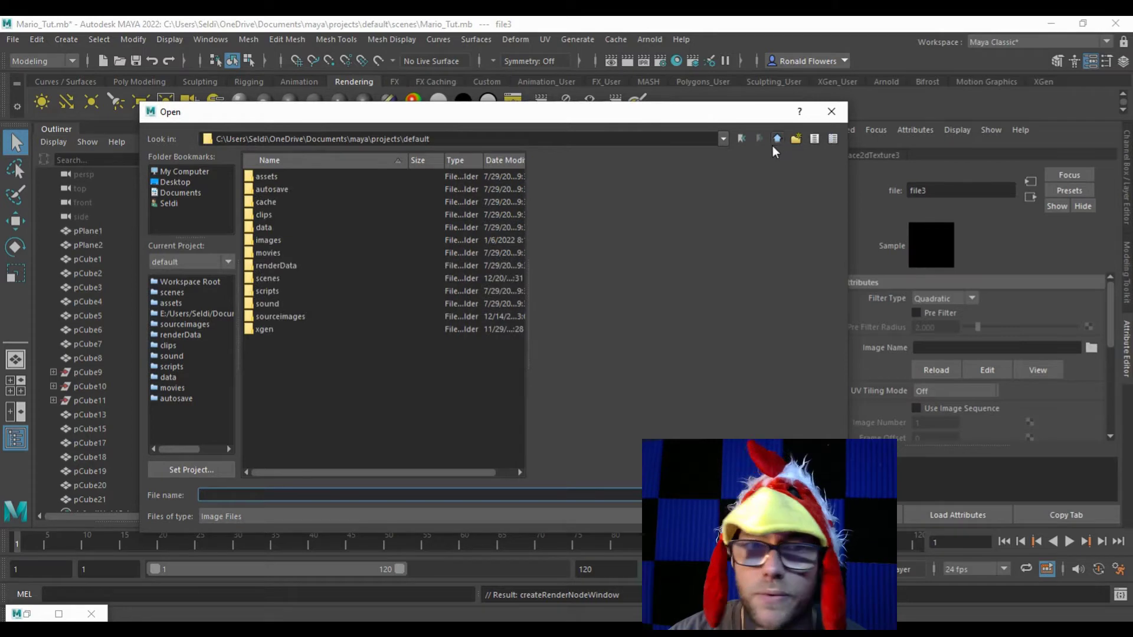
pyautogui.doubleClick(268, 240)
# Step: Try to open the image by entering the file name mario torso texture
pyautogui.click(322, 494)
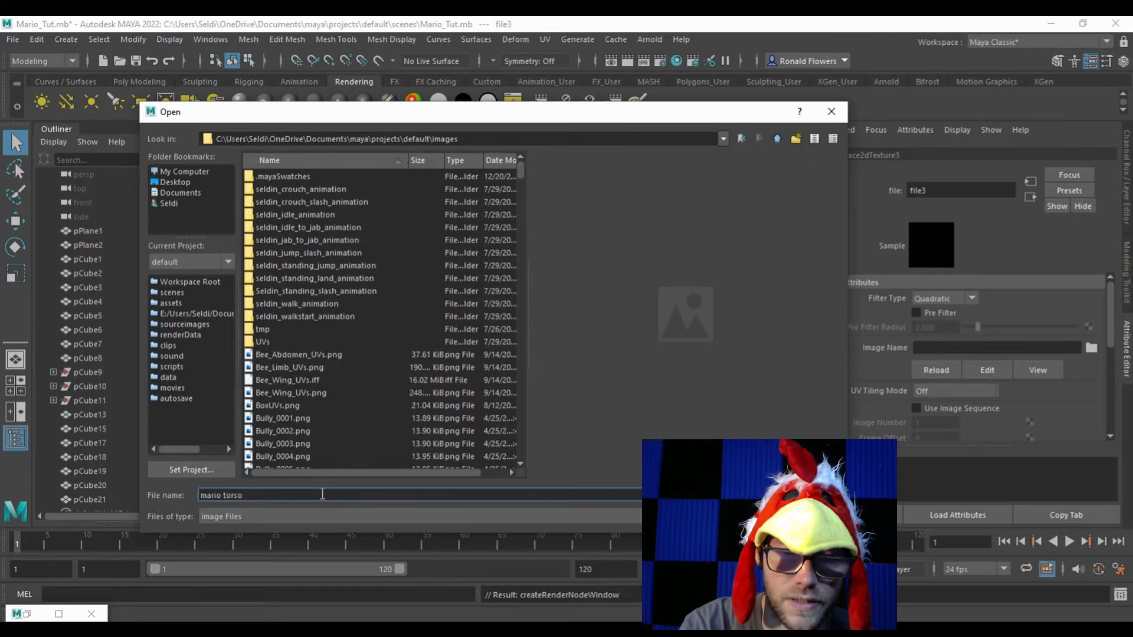
pyautogui.press('Return')
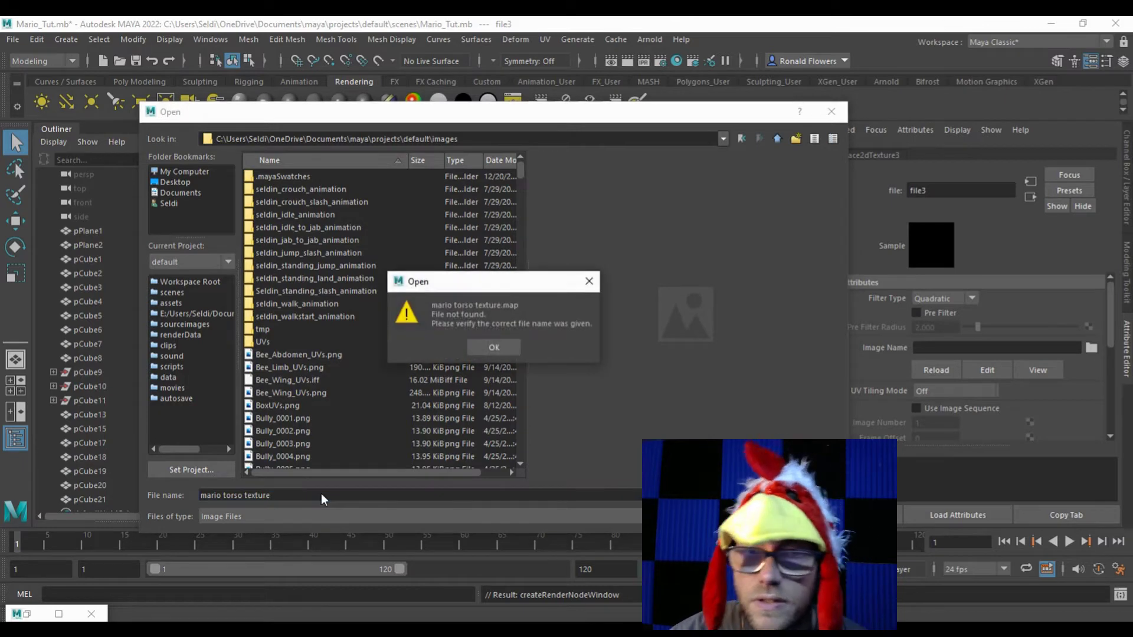
pyautogui.click(491, 348)
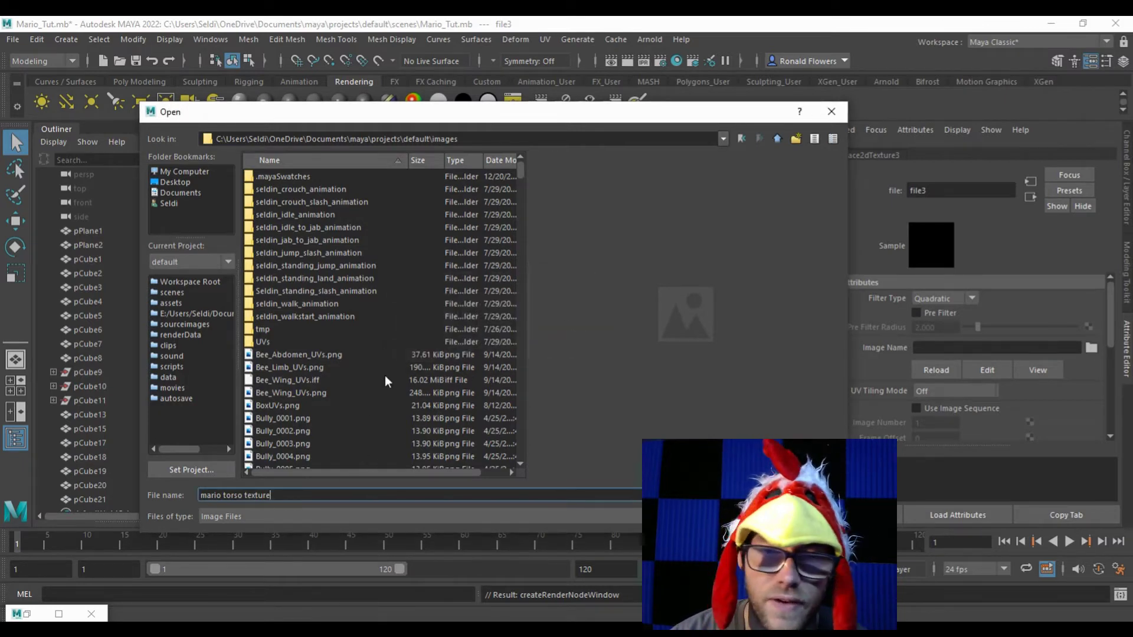
# Step: Load Mario Torso Texture.psd from the file list as the texture image and inspect the torso up close
pyautogui.click(334, 368)
pyautogui.press('m')
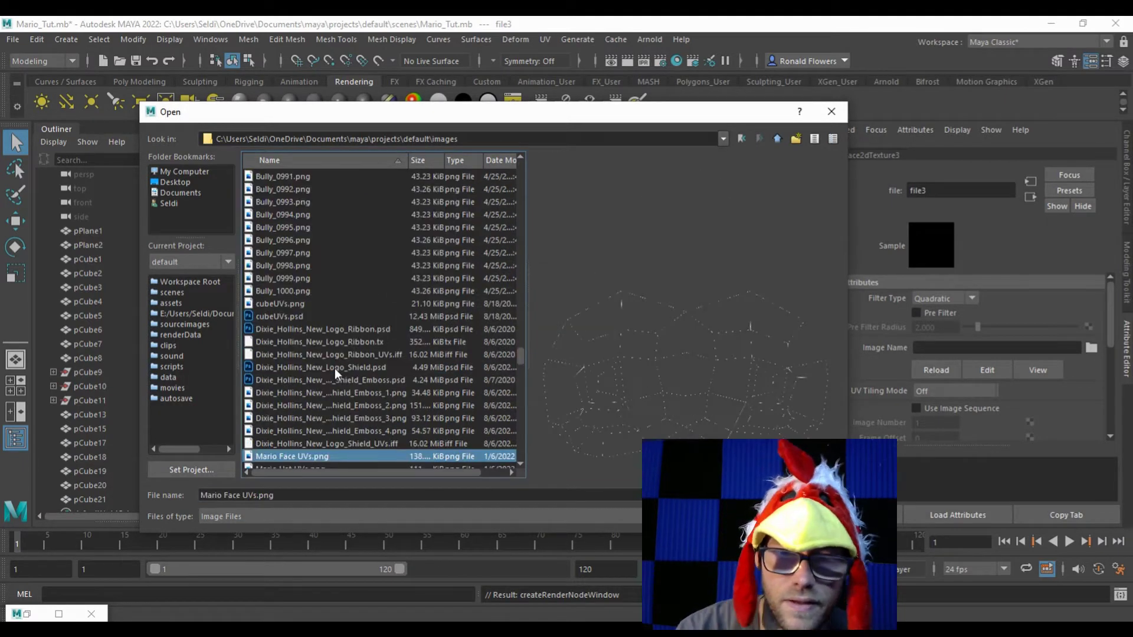
pyautogui.scroll(-2, 338, 365)
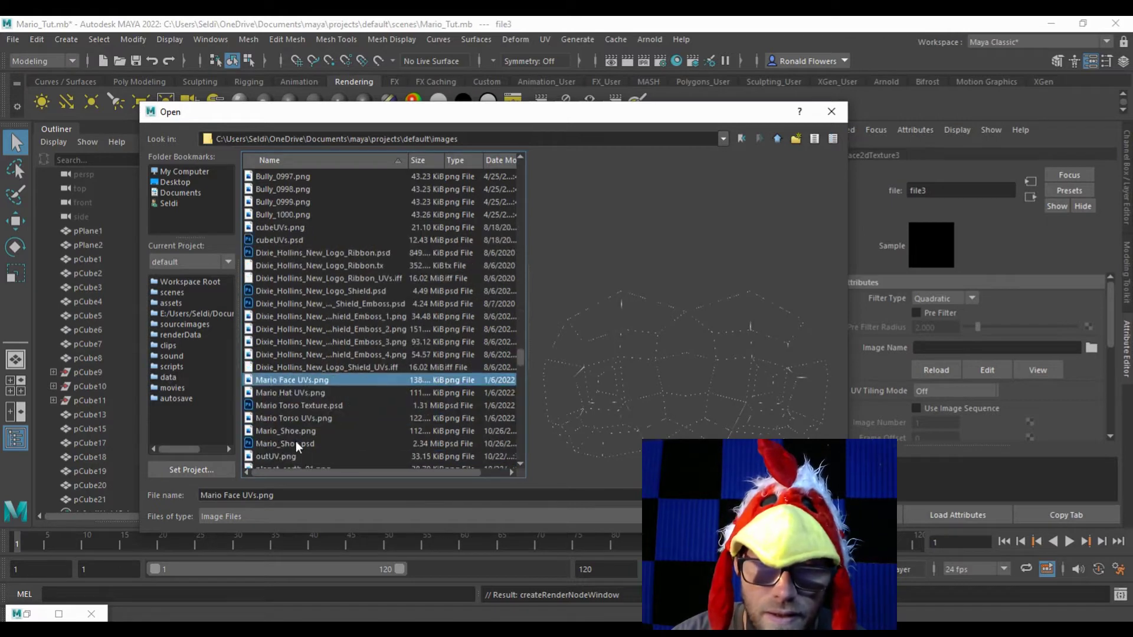
pyautogui.click(289, 406)
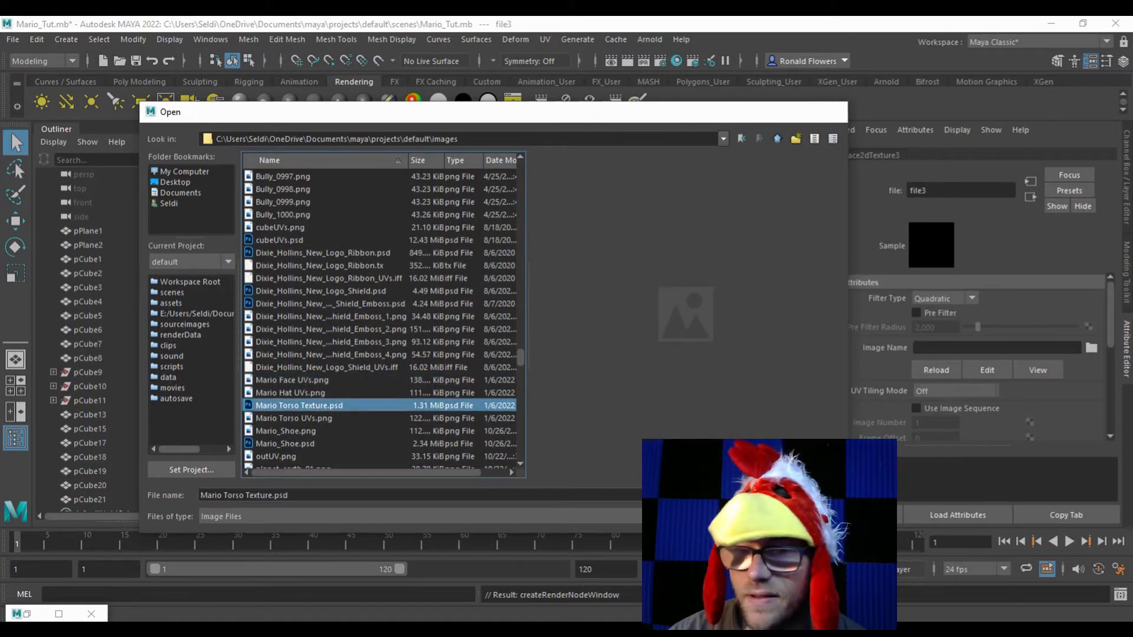
pyautogui.press('Return')
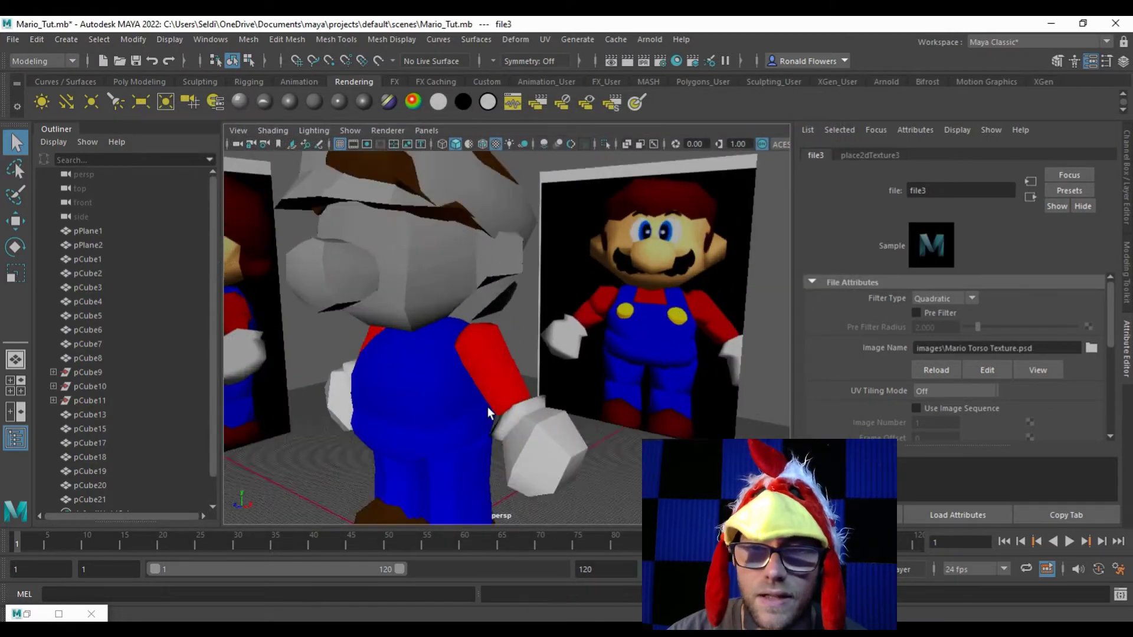
pyautogui.moveTo(470, 425)
pyautogui.mouseDown()
pyautogui.moveTo(413, 422)
pyautogui.moveTo(458, 405)
pyautogui.moveTo(475, 426)
pyautogui.mouseUp()
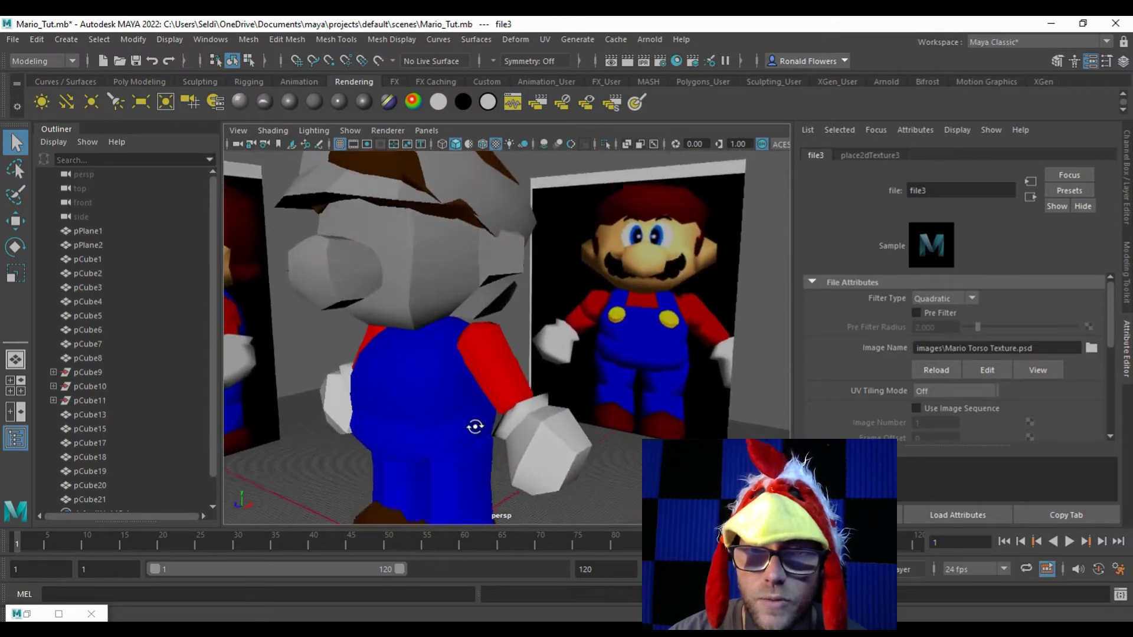
pyautogui.scroll(5, 475, 426)
pyautogui.moveTo(366, 387); pyautogui.dragTo(533, 331)
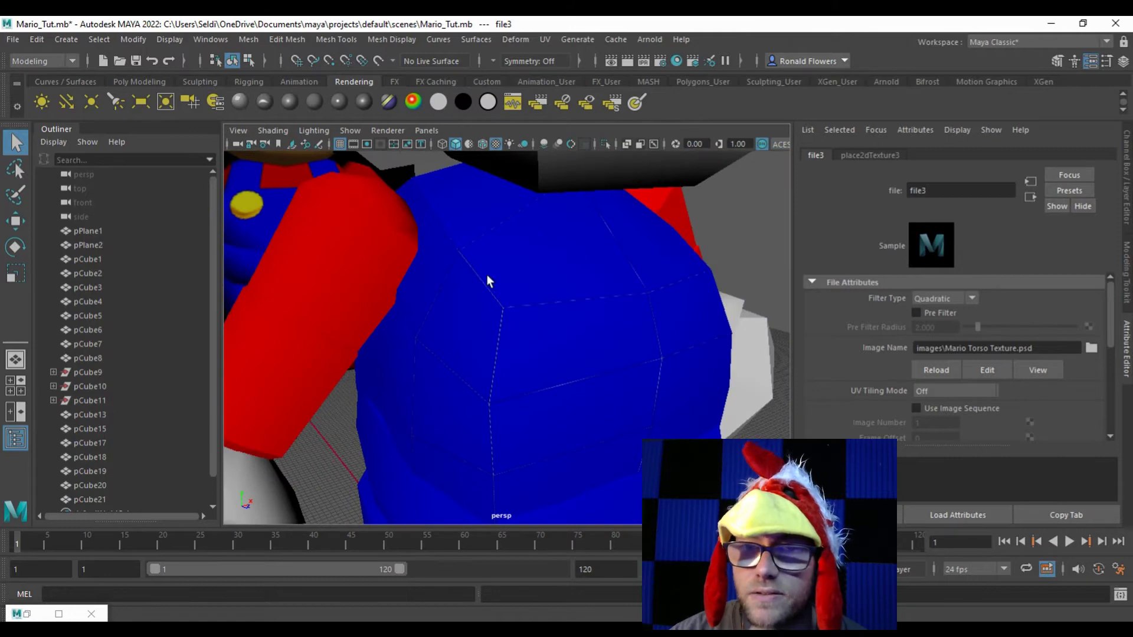
# Step: Compare the blue torso from several angles with the red shirt and overall straps in the Mario reference image
pyautogui.moveTo(679, 348); pyautogui.dragTo(538, 346)
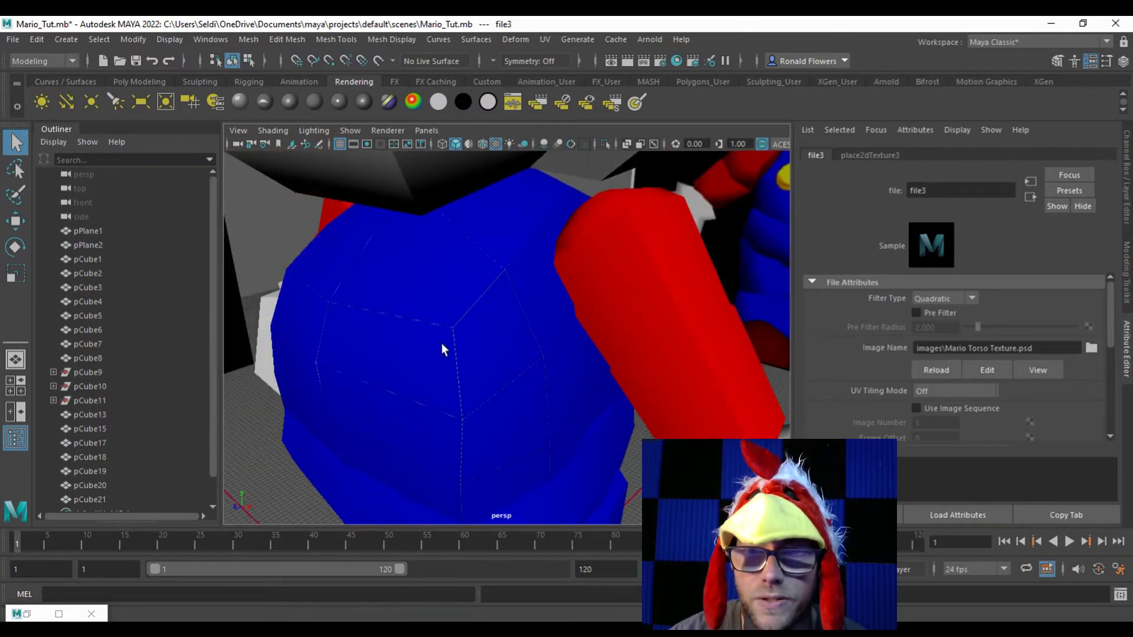
pyautogui.moveTo(503, 311)
pyautogui.mouseDown()
pyautogui.moveTo(437, 314)
pyautogui.moveTo(499, 302)
pyautogui.mouseUp()
pyautogui.moveTo(531, 268); pyautogui.dragTo(611, 285)
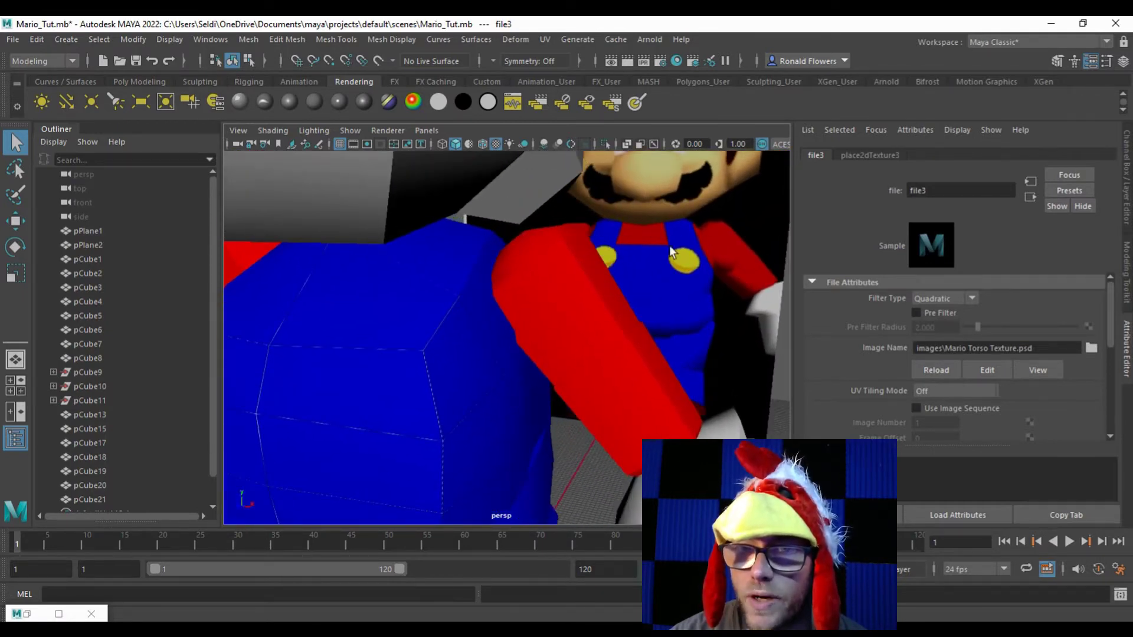
pyautogui.moveTo(653, 249); pyautogui.dragTo(737, 267)
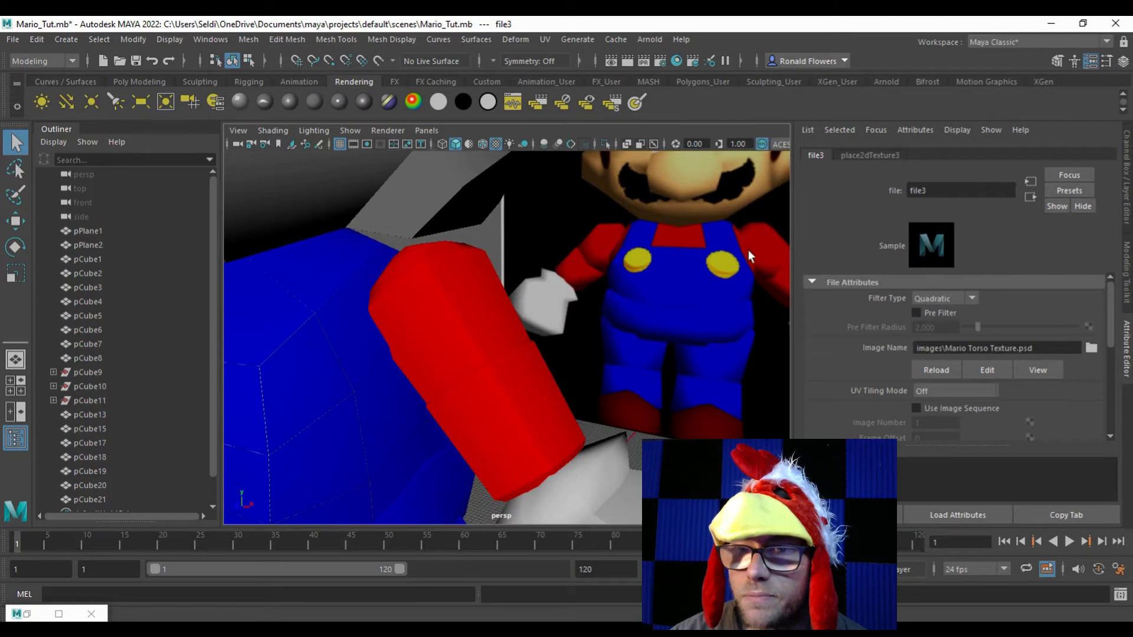
pyautogui.moveTo(522, 339); pyautogui.dragTo(494, 346)
pyautogui.moveTo(420, 338); pyautogui.dragTo(433, 336)
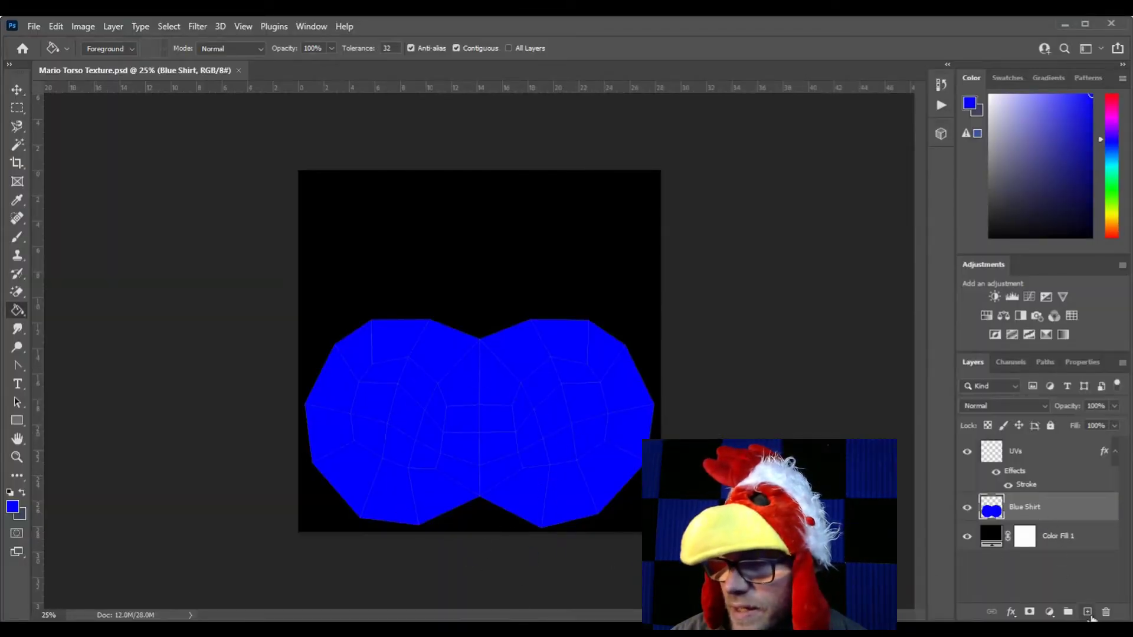
# Step: Switch to Photoshop and add a layer named Red Shirt directly above the Blue Shirt layer
pyautogui.click(1089, 613)
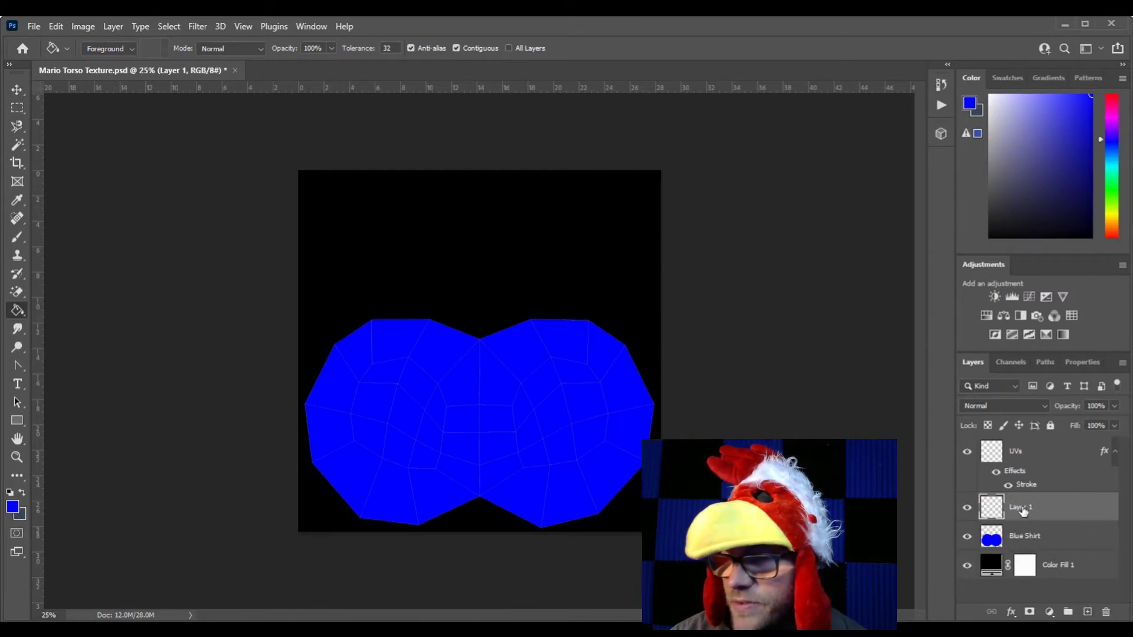
pyautogui.doubleClick(1021, 508)
pyautogui.write('Red Shirt')
pyautogui.press('Return')
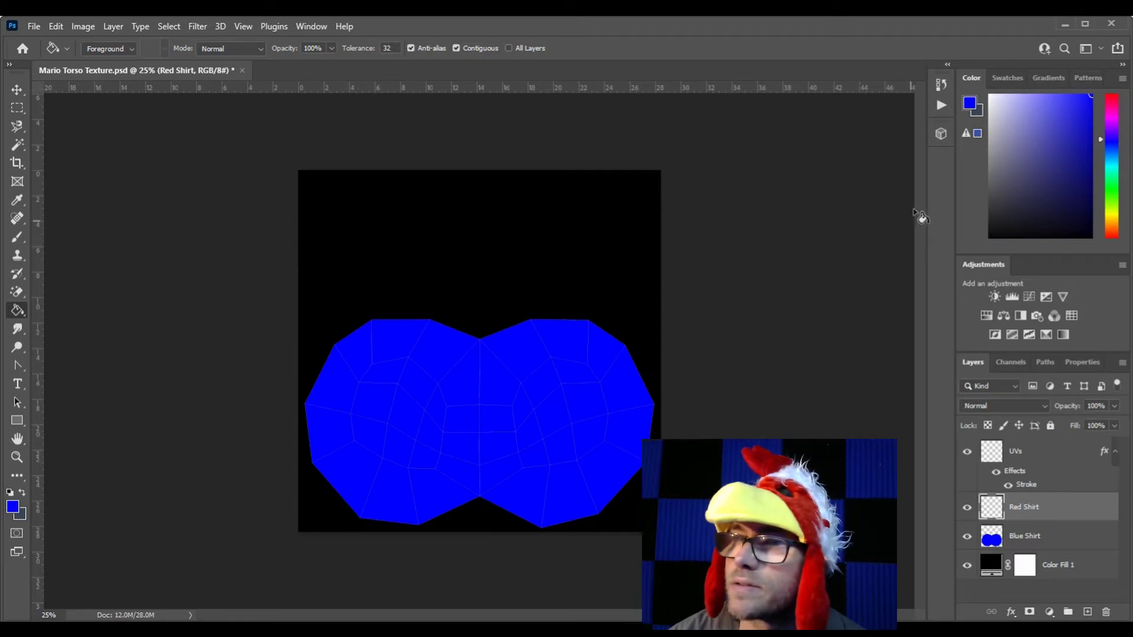
# Step: Set the foreground color to pure red, ff0000
pyautogui.click(970, 106)
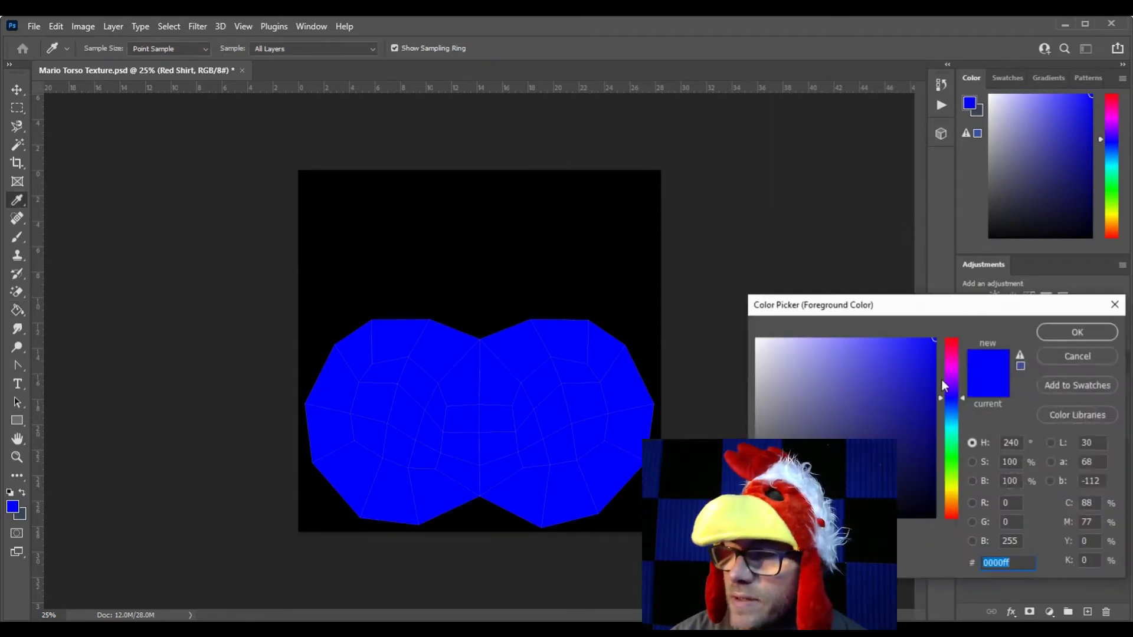
pyautogui.moveTo(939, 397); pyautogui.dragTo(946, 305)
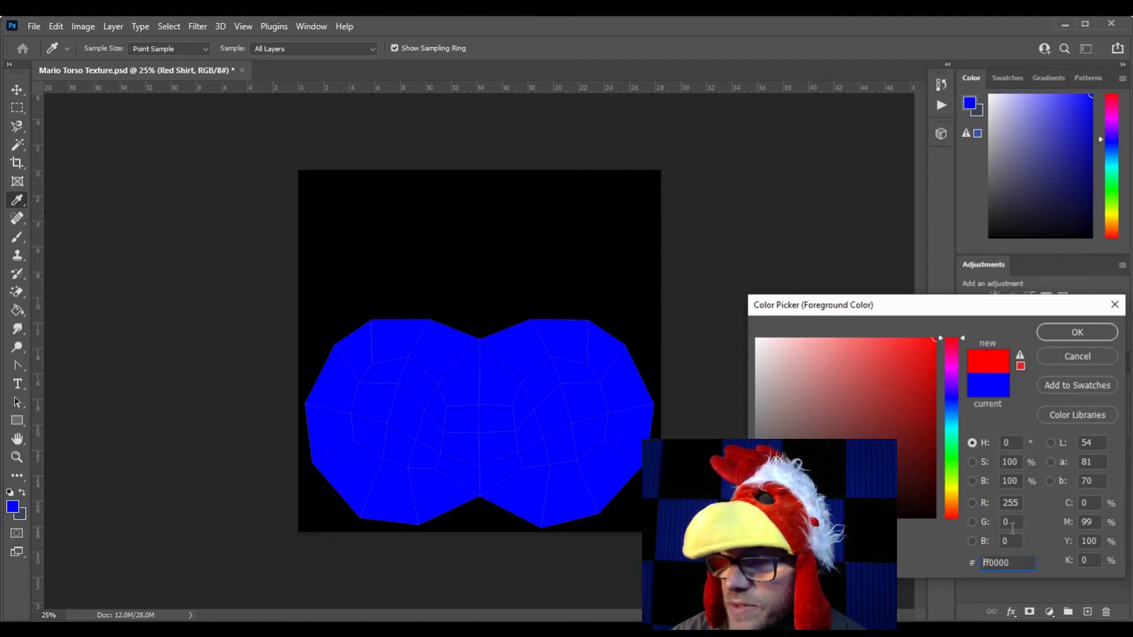
pyautogui.click(1056, 334)
pyautogui.press('g')
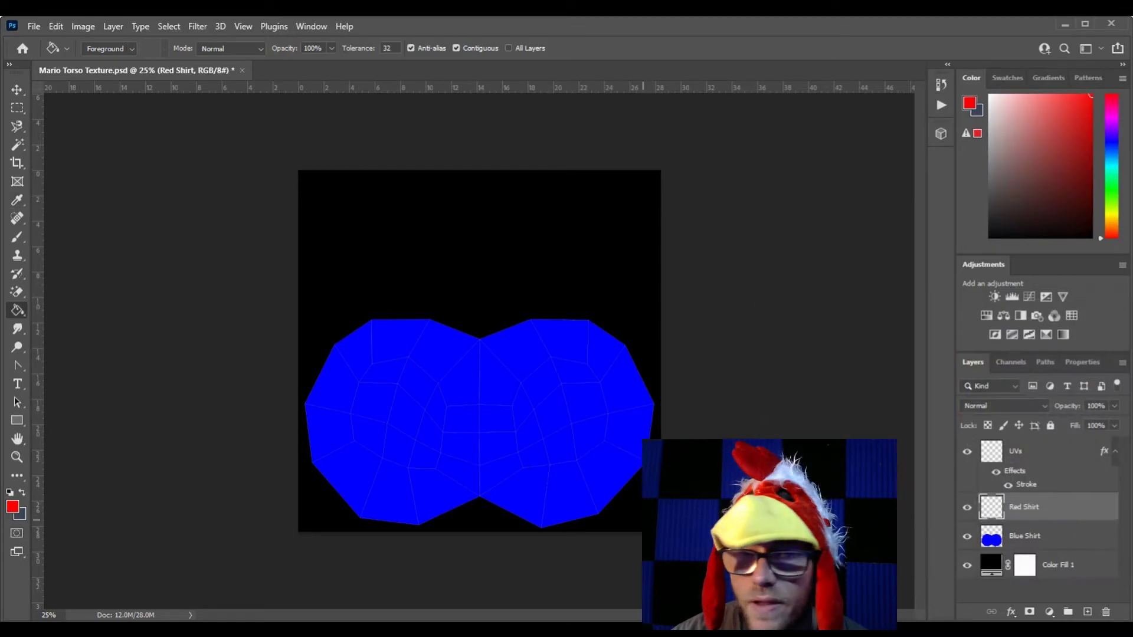
# Step: Set up the Brush tool with a 133 px tip for painting the center of the torso UVs
pyautogui.click(17, 238)
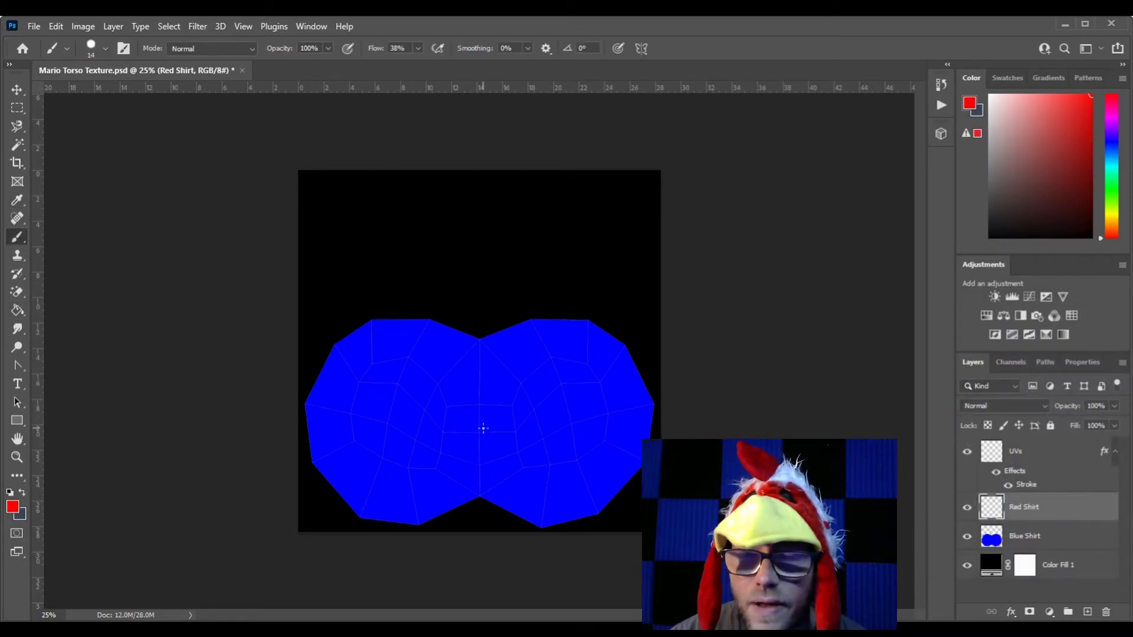
pyautogui.scroll(6, 538, 419)
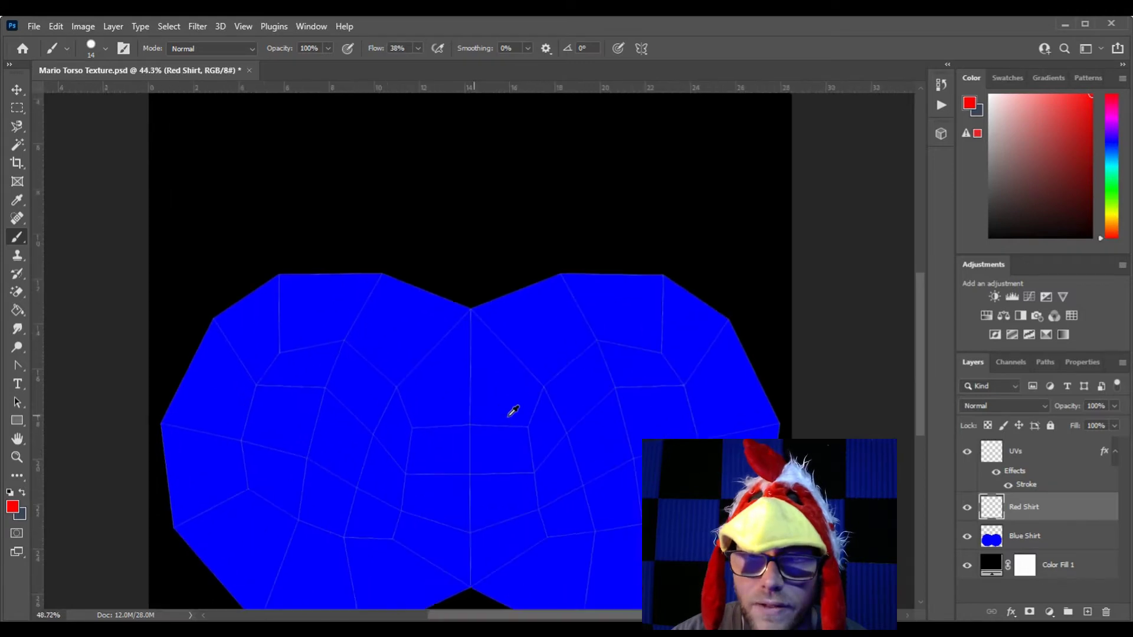
pyautogui.scroll(-3, 508, 416)
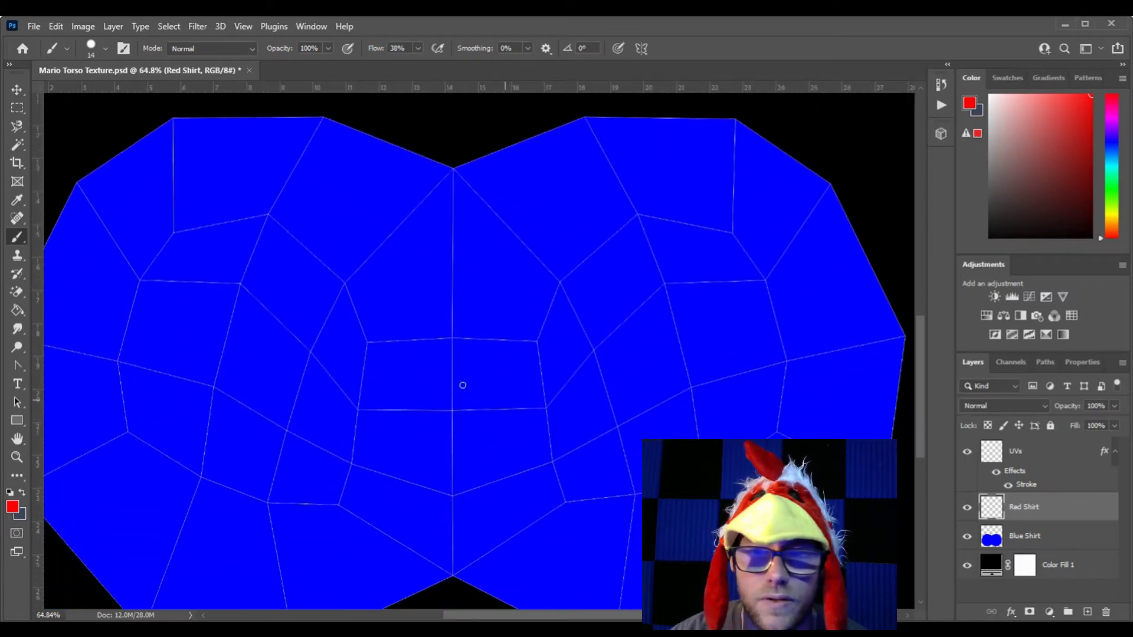
pyautogui.rightClick(614, 328)
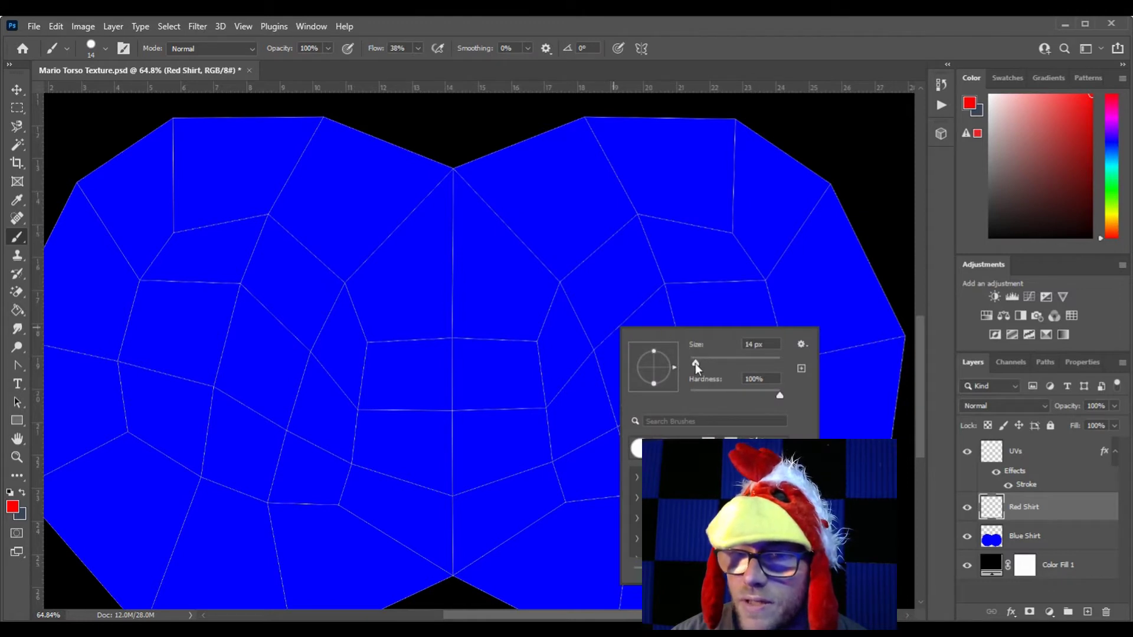
pyautogui.moveTo(722, 366); pyautogui.dragTo(742, 363)
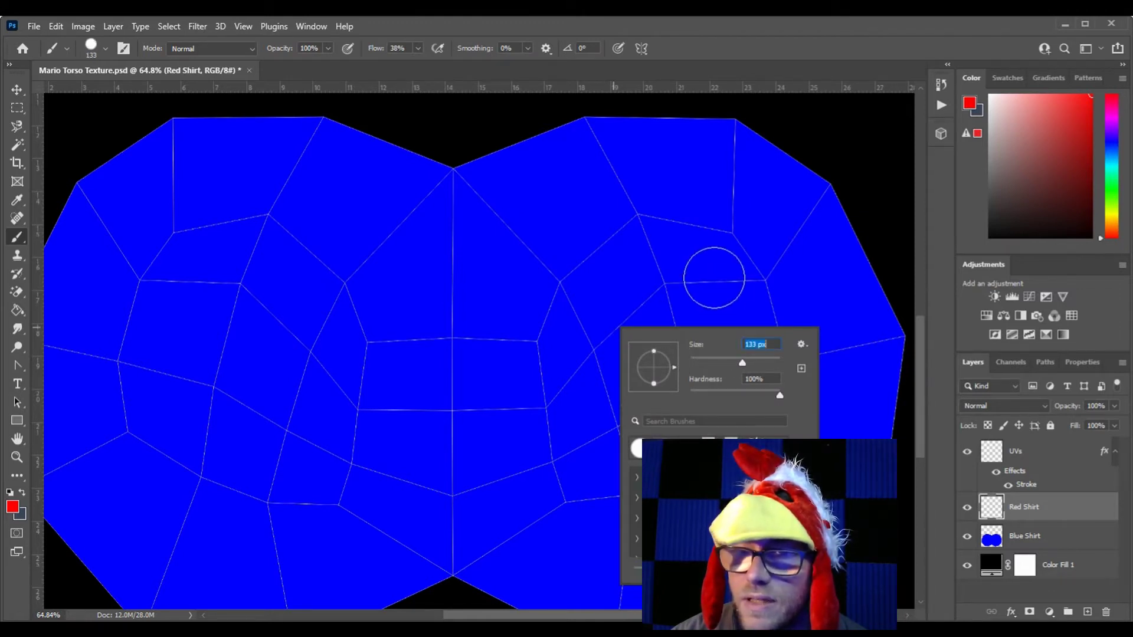
# Step: Paint a red shirt area along the torso's center seam, widening from the chest up to the upper UV edge
pyautogui.moveTo(452, 331)
pyautogui.mouseDown()
pyautogui.moveTo(462, 313)
pyautogui.moveTo(472, 348)
pyautogui.mouseUp()
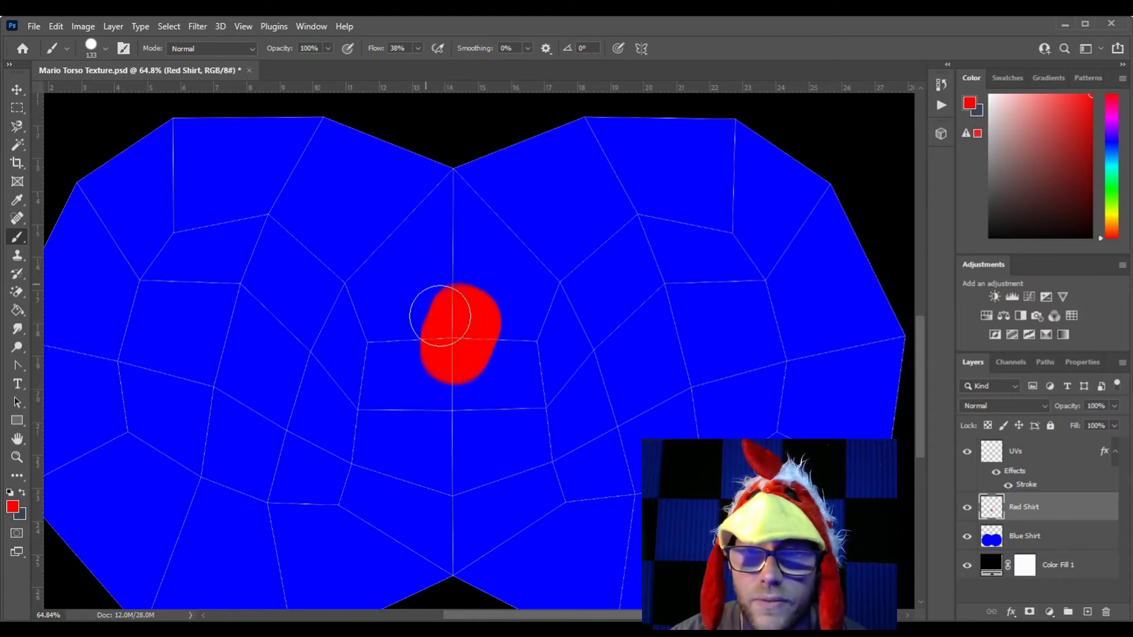
pyautogui.rightClick(457, 346)
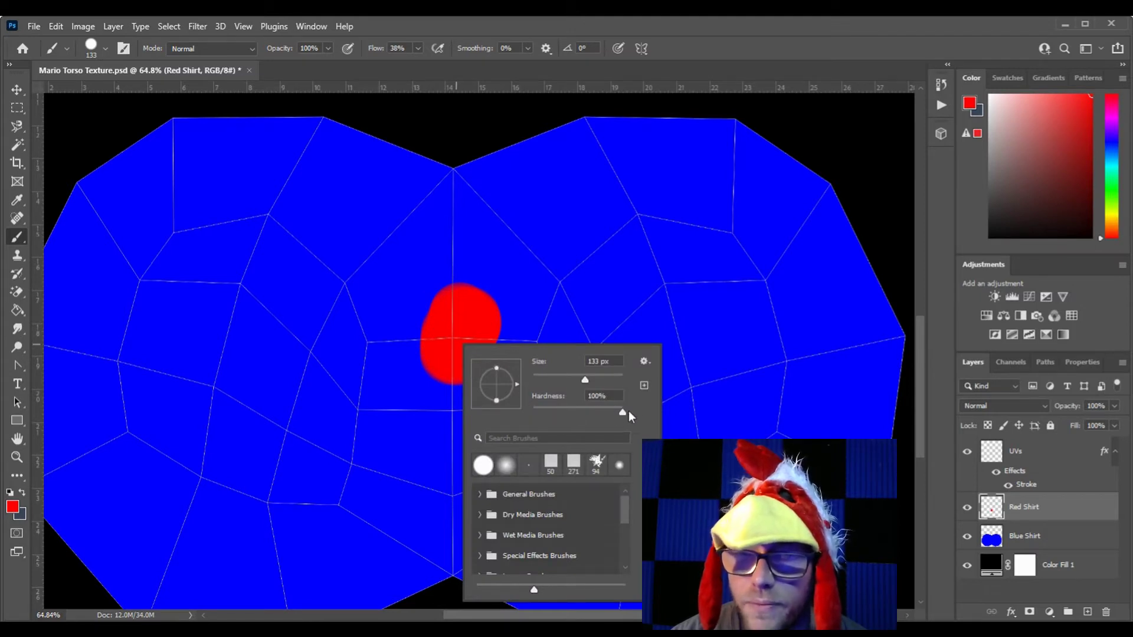
pyautogui.click(427, 295)
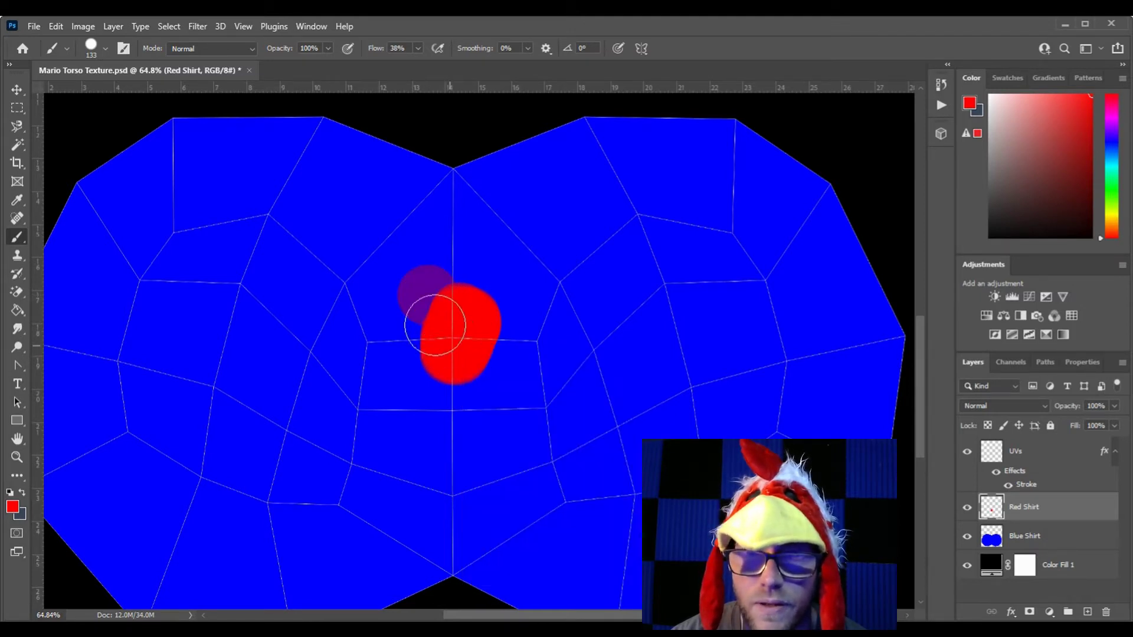
pyautogui.moveTo(459, 318)
pyautogui.mouseDown()
pyautogui.moveTo(434, 293)
pyautogui.moveTo(435, 326)
pyautogui.moveTo(448, 316)
pyautogui.moveTo(435, 345)
pyautogui.moveTo(478, 358)
pyautogui.moveTo(442, 360)
pyautogui.moveTo(459, 360)
pyautogui.moveTo(451, 350)
pyautogui.moveTo(481, 321)
pyautogui.moveTo(452, 301)
pyautogui.moveTo(463, 277)
pyautogui.moveTo(409, 275)
pyautogui.moveTo(462, 280)
pyautogui.moveTo(498, 264)
pyautogui.moveTo(472, 285)
pyautogui.mouseUp()
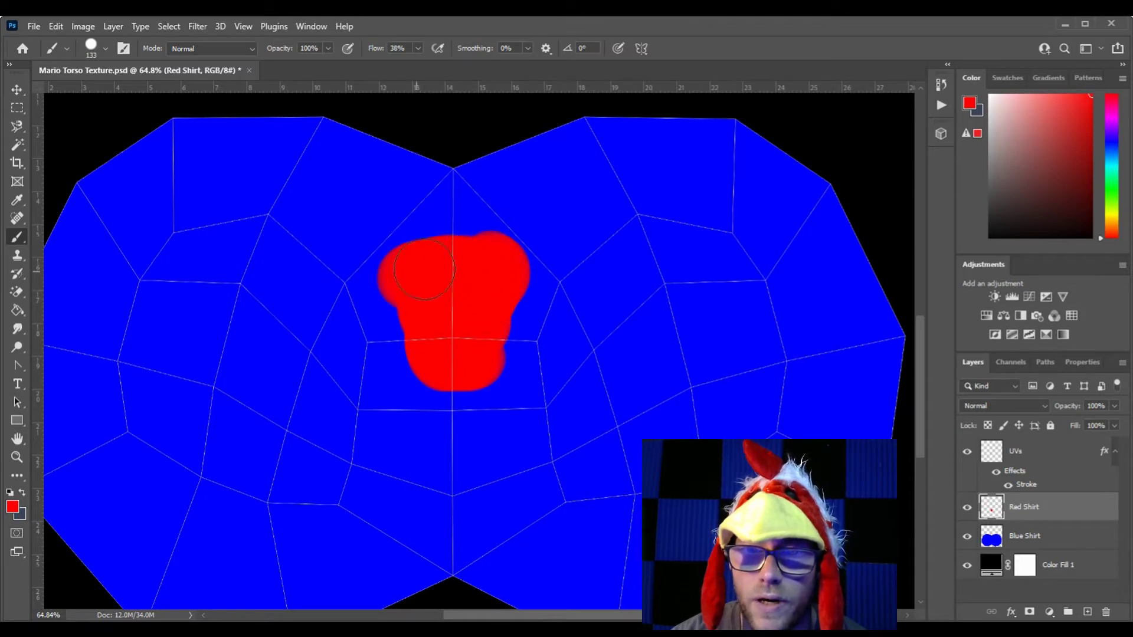
pyautogui.moveTo(408, 272)
pyautogui.mouseDown()
pyautogui.moveTo(469, 257)
pyautogui.moveTo(453, 255)
pyautogui.moveTo(456, 193)
pyautogui.moveTo(508, 170)
pyautogui.moveTo(481, 191)
pyautogui.moveTo(496, 232)
pyautogui.moveTo(511, 192)
pyautogui.moveTo(491, 266)
pyautogui.mouseUp()
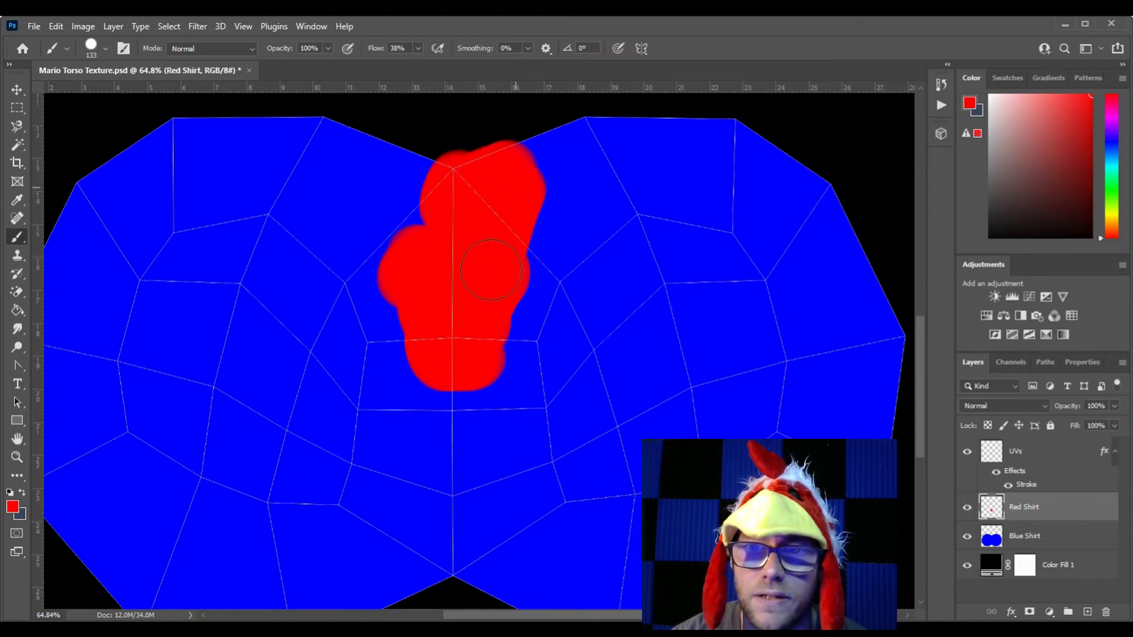
pyautogui.moveTo(417, 229)
pyautogui.mouseDown()
pyautogui.moveTo(400, 193)
pyautogui.moveTo(398, 234)
pyautogui.moveTo(387, 179)
pyautogui.moveTo(417, 194)
pyautogui.moveTo(407, 170)
pyautogui.moveTo(447, 178)
pyautogui.mouseUp()
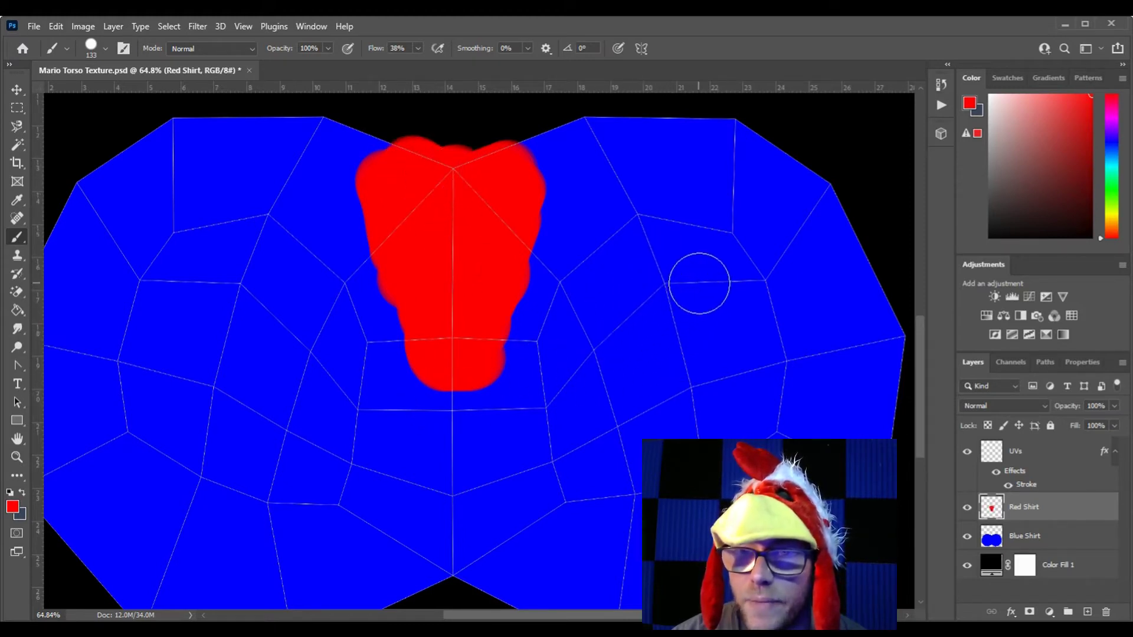
# Step: Paint a rounded red sleeve area on each side of the central red shape and save the texture file
pyautogui.moveTo(592, 348)
pyautogui.mouseDown()
pyautogui.moveTo(662, 258)
pyautogui.moveTo(589, 298)
pyautogui.moveTo(639, 245)
pyautogui.moveTo(678, 256)
pyautogui.moveTo(645, 245)
pyautogui.moveTo(582, 321)
pyautogui.moveTo(589, 293)
pyautogui.moveTo(576, 337)
pyautogui.moveTo(631, 317)
pyautogui.moveTo(682, 260)
pyautogui.moveTo(708, 296)
pyautogui.moveTo(620, 374)
pyautogui.moveTo(579, 352)
pyautogui.moveTo(665, 380)
pyautogui.moveTo(703, 296)
pyautogui.mouseUp()
pyautogui.moveTo(281, 281)
pyautogui.mouseDown()
pyautogui.moveTo(302, 300)
pyautogui.moveTo(276, 253)
pyautogui.moveTo(237, 238)
pyautogui.moveTo(197, 250)
pyautogui.moveTo(191, 268)
pyautogui.moveTo(200, 333)
pyautogui.moveTo(233, 365)
pyautogui.moveTo(297, 344)
pyautogui.moveTo(315, 293)
pyautogui.moveTo(298, 268)
pyautogui.moveTo(325, 311)
pyautogui.moveTo(311, 355)
pyautogui.moveTo(267, 383)
pyautogui.moveTo(232, 377)
pyautogui.moveTo(192, 344)
pyautogui.moveTo(190, 304)
pyautogui.moveTo(230, 281)
pyautogui.moveTo(259, 323)
pyautogui.moveTo(263, 312)
pyautogui.moveTo(185, 296)
pyautogui.mouseUp()
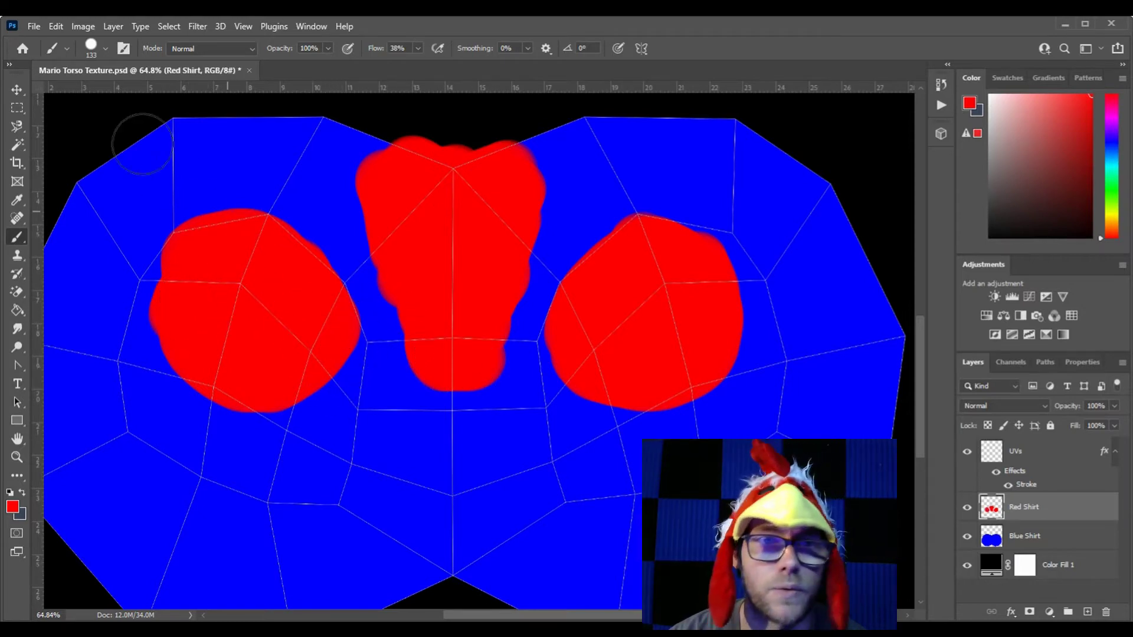
pyautogui.click(34, 26)
pyautogui.click(91, 187)
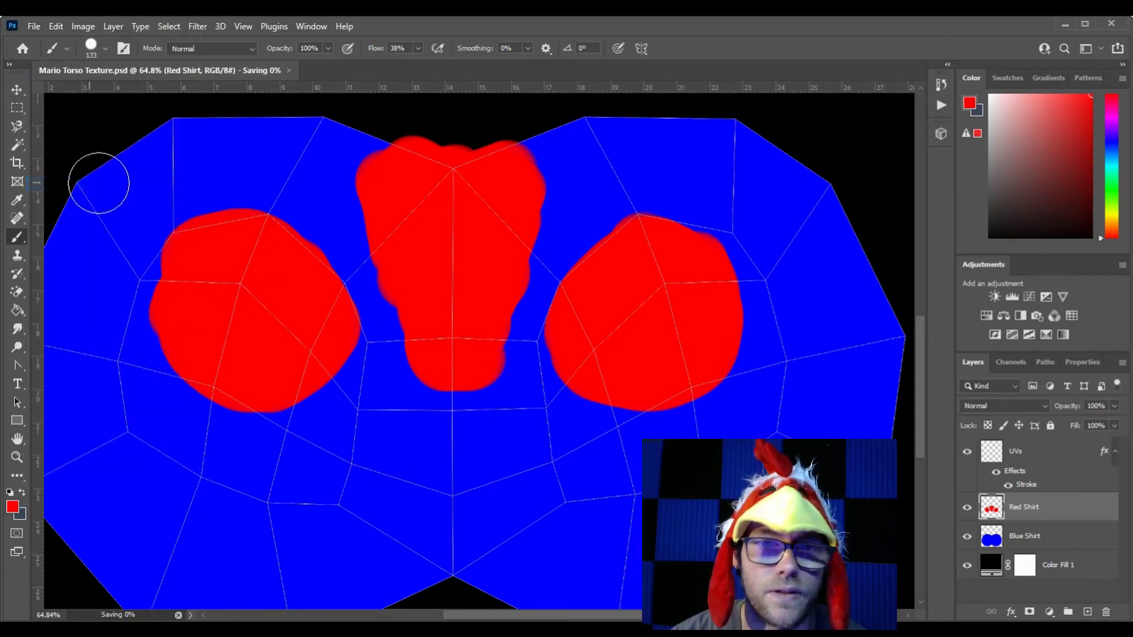
# Step: Switch to Maya, select the torso mesh and check the painted Mario_Shirt texture against the reference image
pyautogui.hotkey('alt', 'Tab')
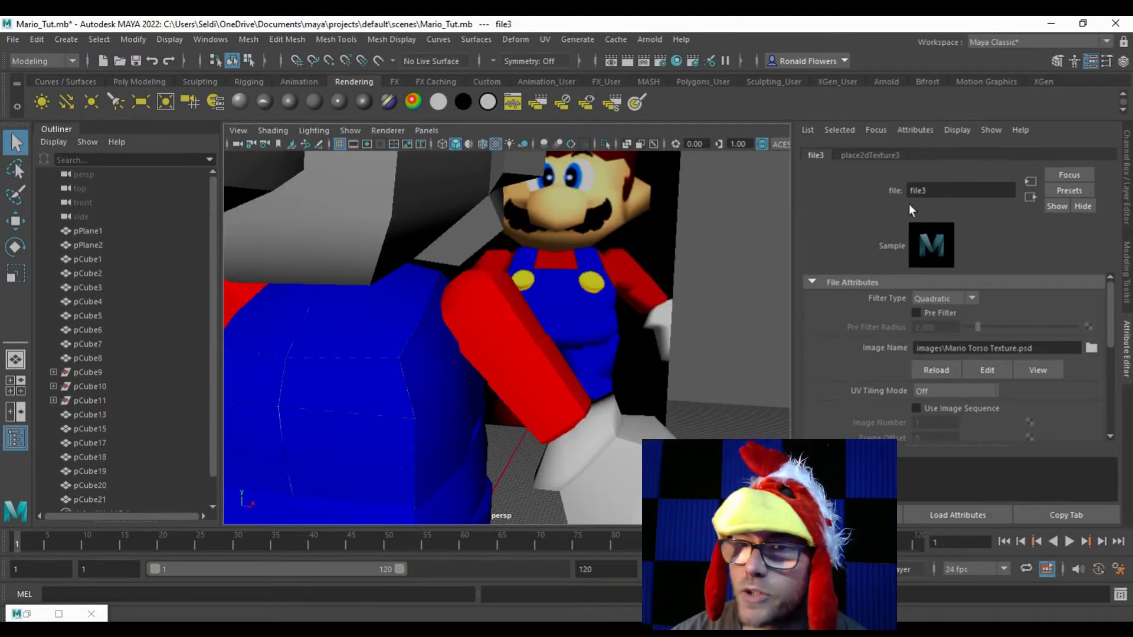
pyautogui.click(392, 378)
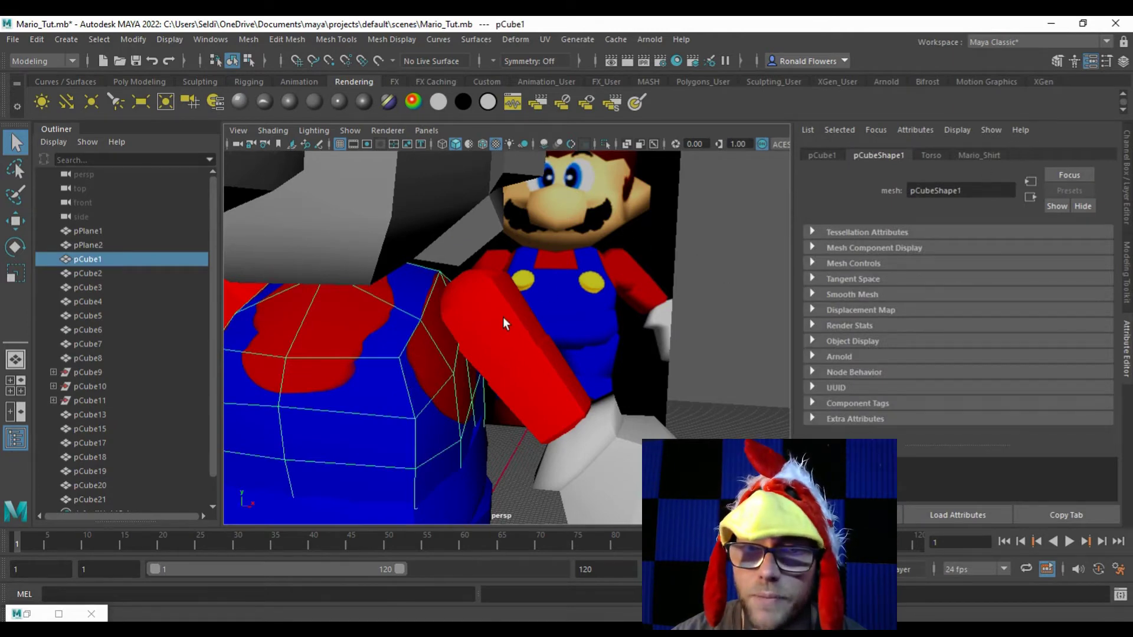
pyautogui.click(979, 155)
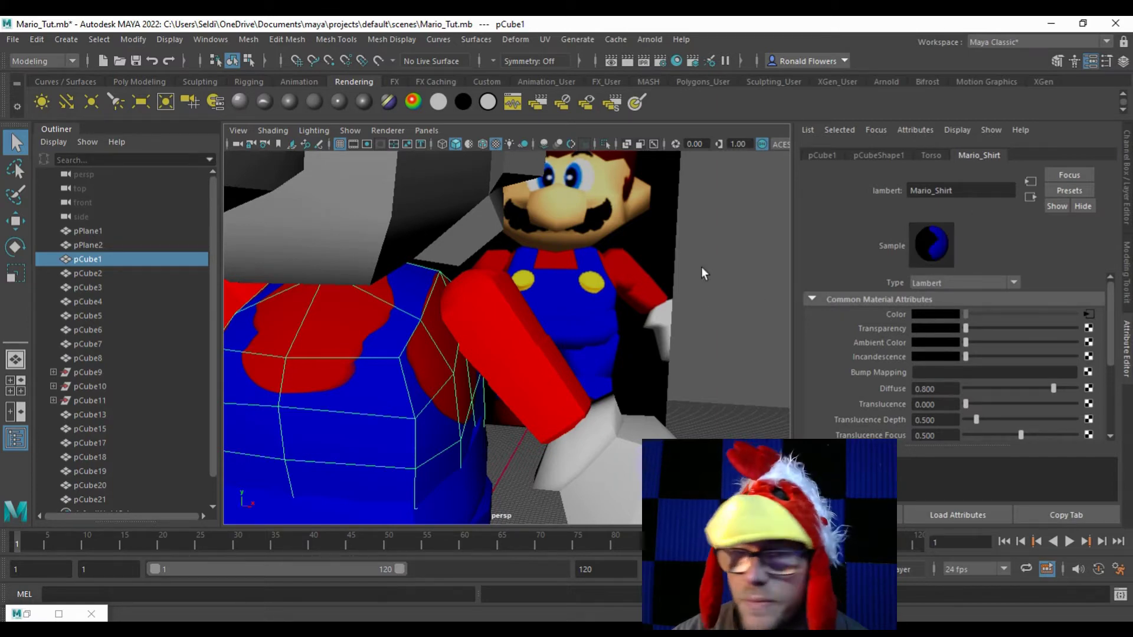
pyautogui.keyDown('alt'); pyautogui.moveTo(438, 403); pyautogui.dragTo(682, 289); pyautogui.keyUp('alt')
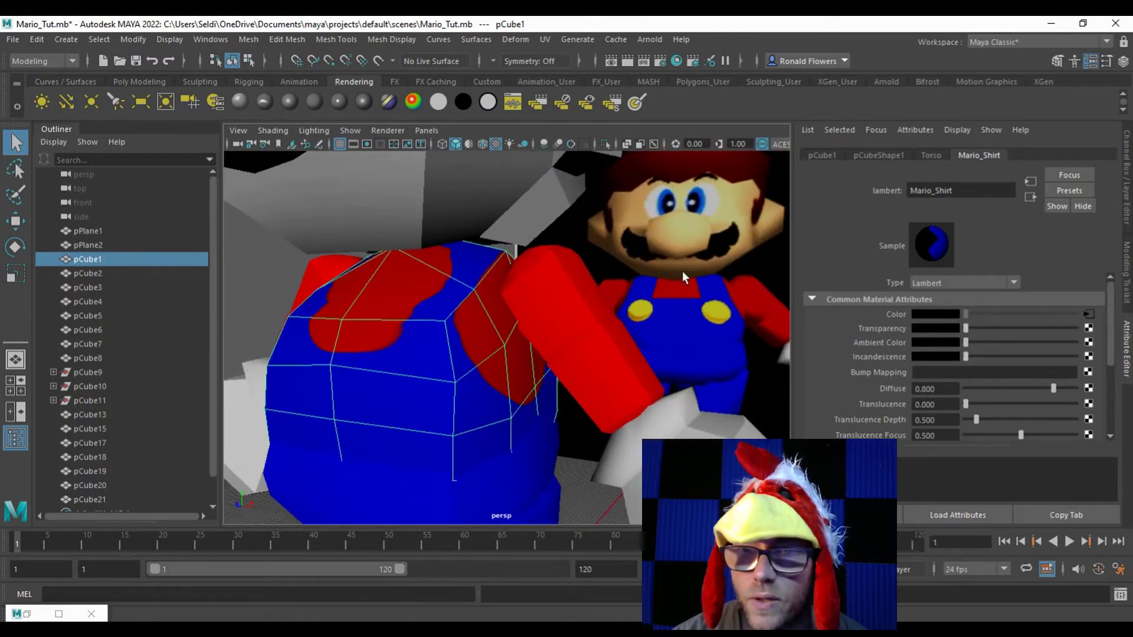
pyautogui.keyDown('alt'); pyautogui.moveTo(522, 316); pyautogui.dragTo(453, 318); pyautogui.keyUp('alt')
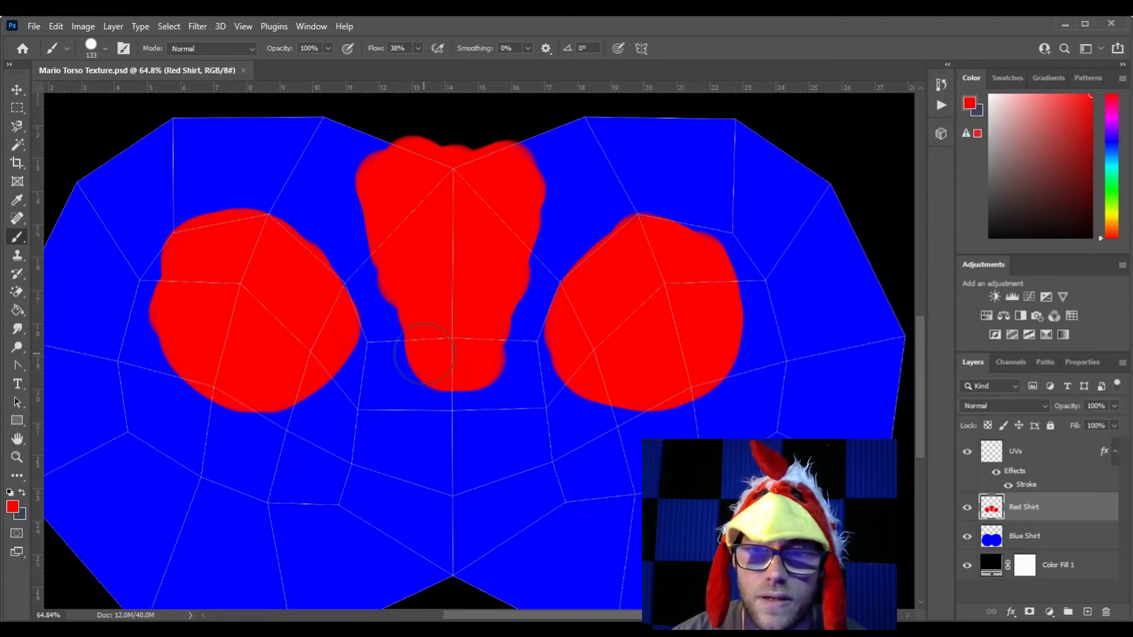
# Step: Switch to Photoshop and place a rectangular selection around the lower part of the central red area, nudging it slightly left to center it
pyautogui.click(29, 111)
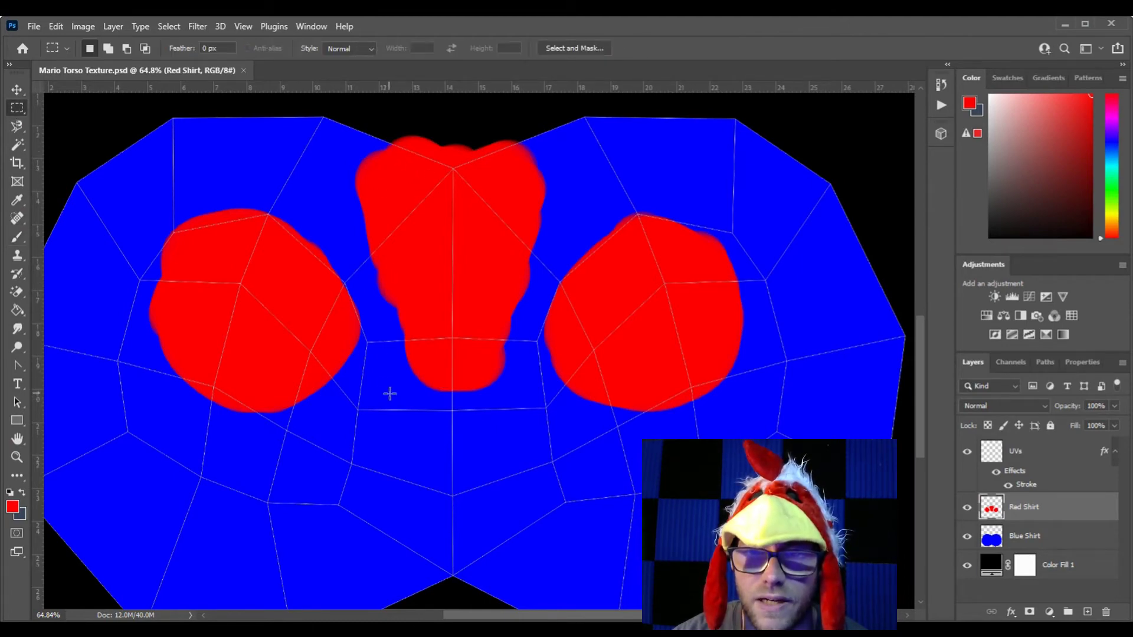
pyautogui.moveTo(389, 394); pyautogui.dragTo(526, 273)
pyautogui.press('Left')
pyautogui.press('Left')
pyautogui.press('Left')
pyautogui.press('Left')
pyautogui.press('Left')
pyautogui.press('Left')
pyautogui.press('Left')
pyautogui.press('Left')
pyautogui.press('Left')
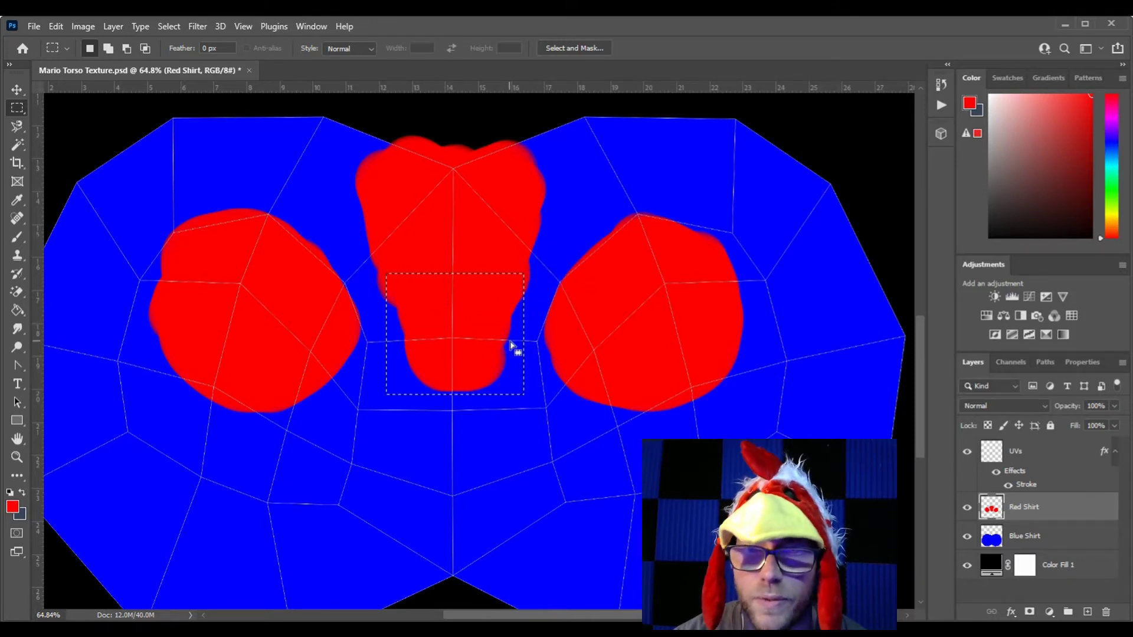
# Step: Fill the rectangular selection with red using the Paint Bucket, including the leftover blue outline, then deselect and save the texture
pyautogui.click(17, 310)
pyautogui.click(407, 382)
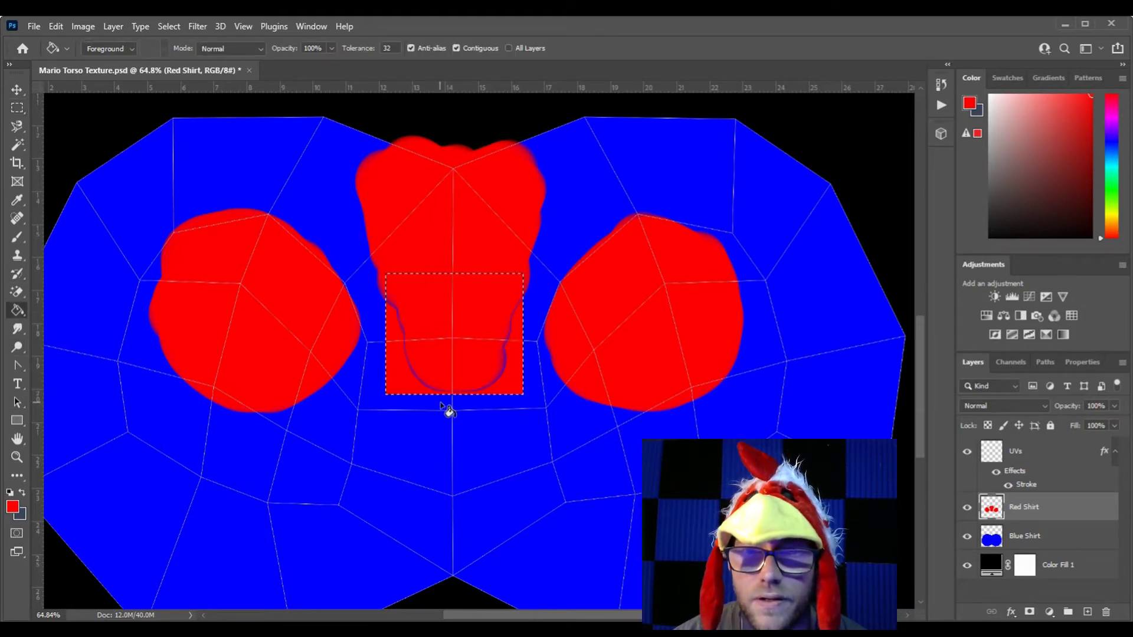
pyautogui.click(422, 384)
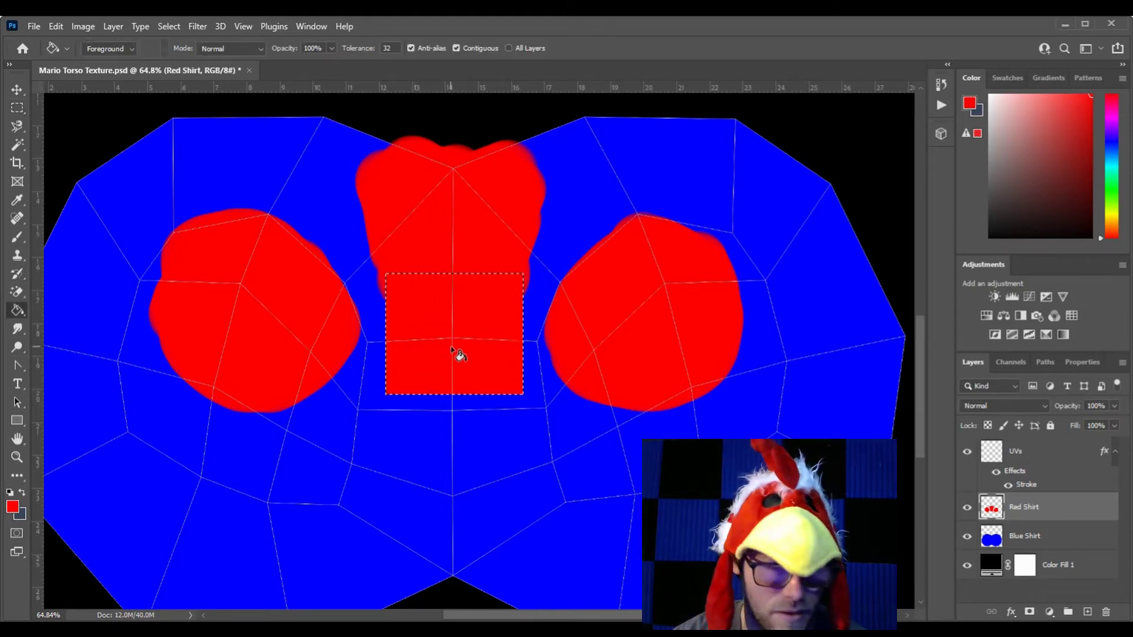
pyautogui.hotkey('ctrl', 'd')
pyautogui.hotkey('ctrl', 's')
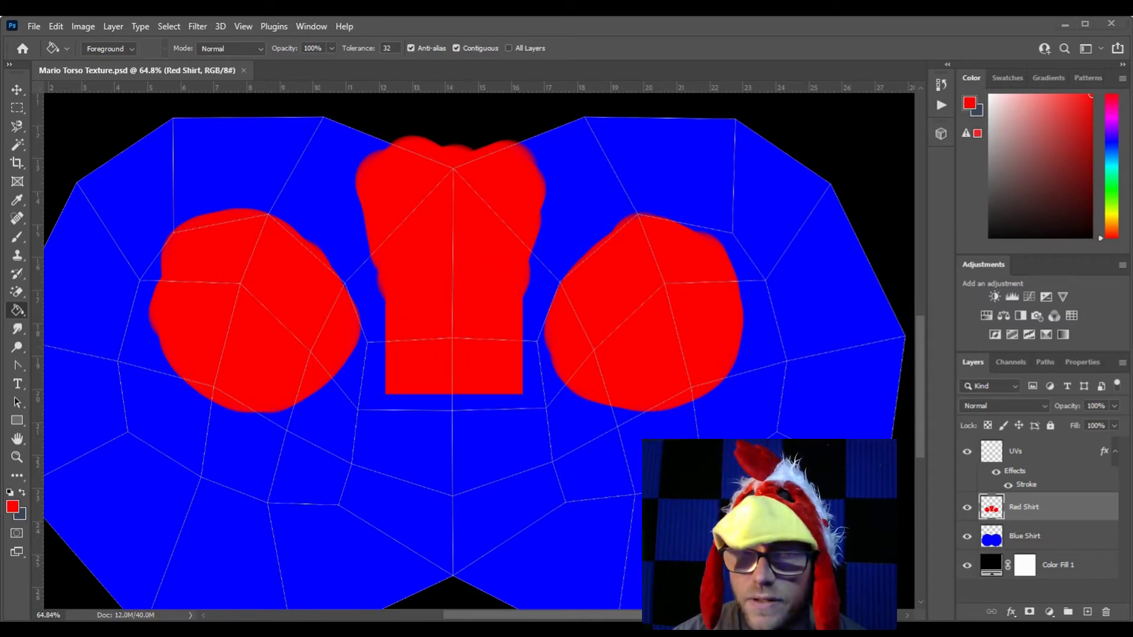
# Step: Switch to Maya and inspect the squared-off red shirt area on the torso from the side and straight on
pyautogui.hotkey('alt', 'Tab')
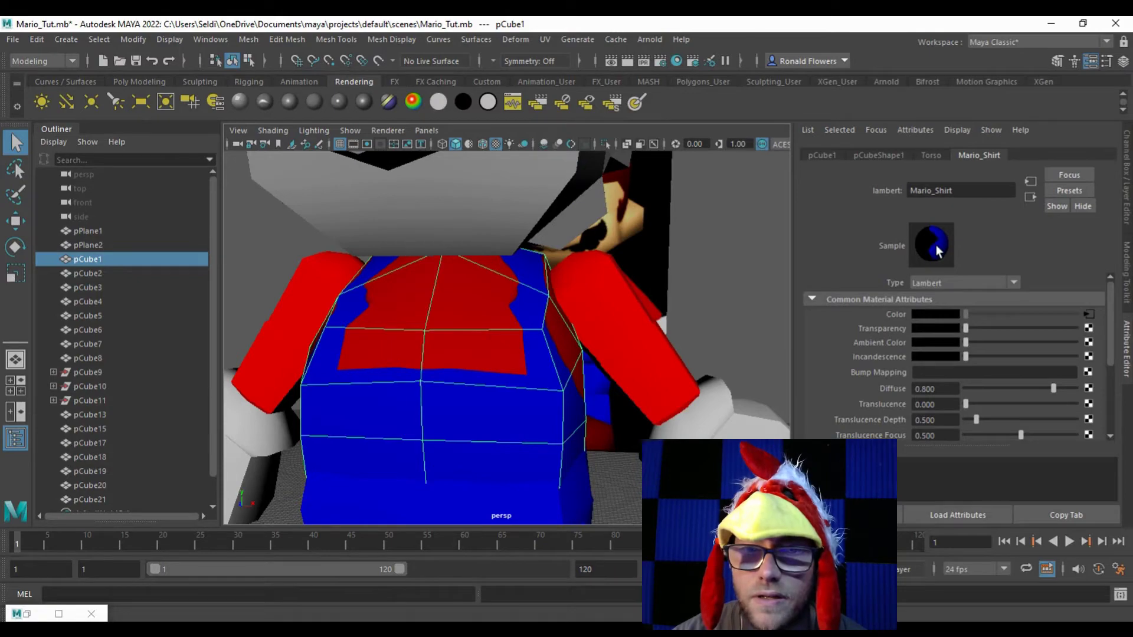
pyautogui.moveTo(430, 378); pyautogui.dragTo(467, 374)
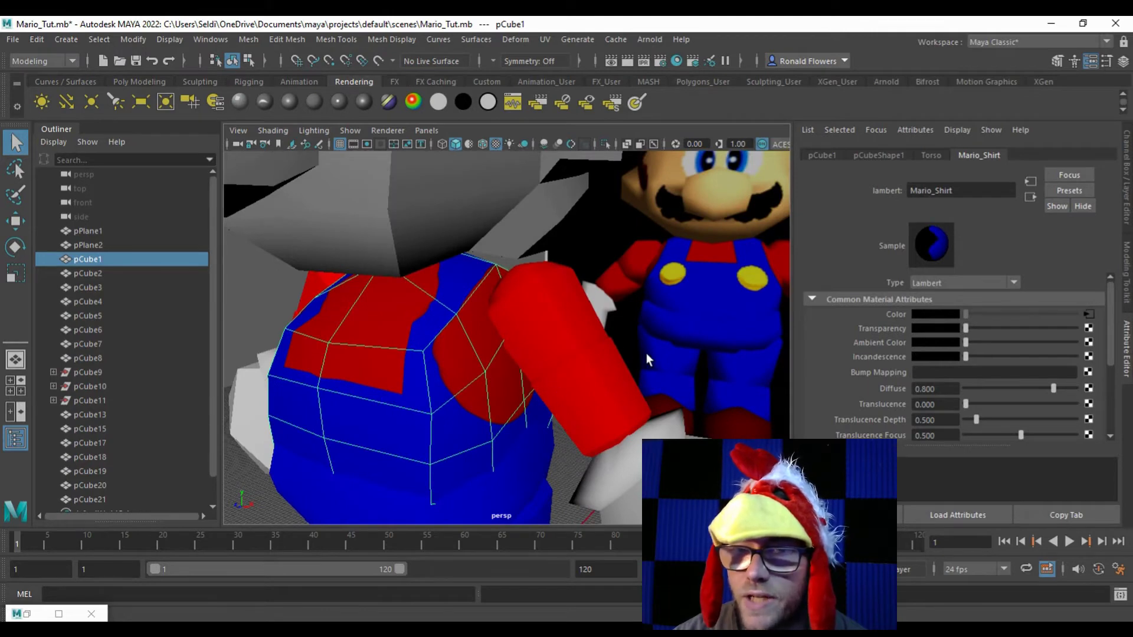
pyautogui.moveTo(400, 409); pyautogui.dragTo(449, 406)
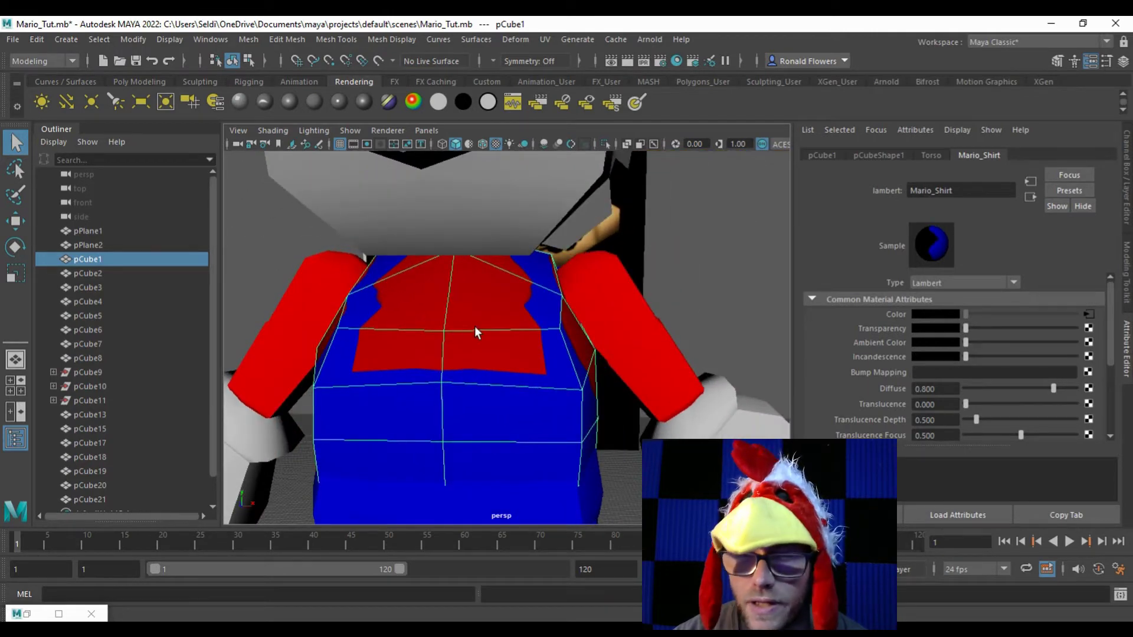
# Step: Switch to Photoshop and toggle the Red Shirt layer's visibility on and off to check what it contains
pyautogui.hotkey('alt', 'Tab')
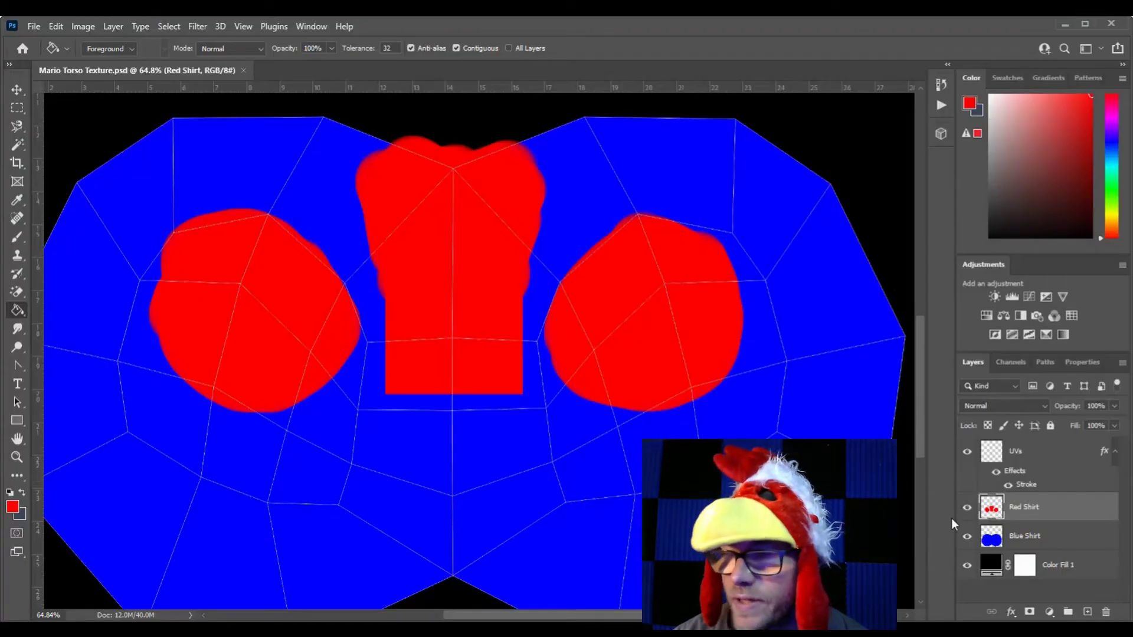
pyautogui.click(964, 510)
pyautogui.click(964, 510)
pyautogui.click(964, 510)
pyautogui.click(964, 509)
pyautogui.click(964, 509)
pyautogui.click(965, 509)
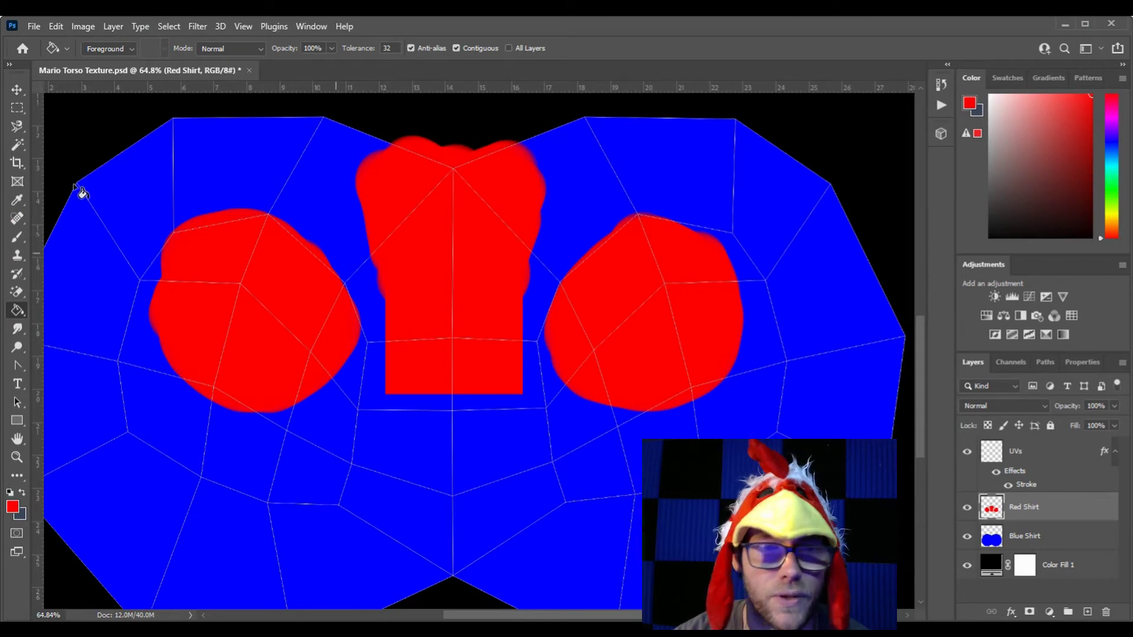
# Step: Draw a freehand Lasso selection around the entire central red area on the Red Shirt layer
pyautogui.click(19, 108)
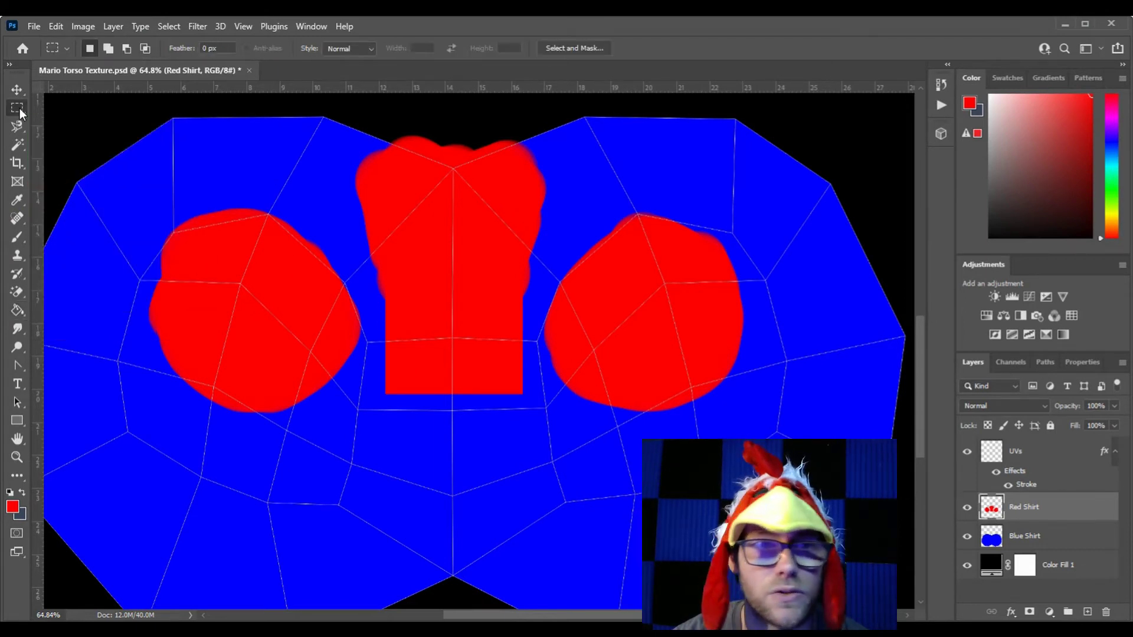
pyautogui.click(19, 108)
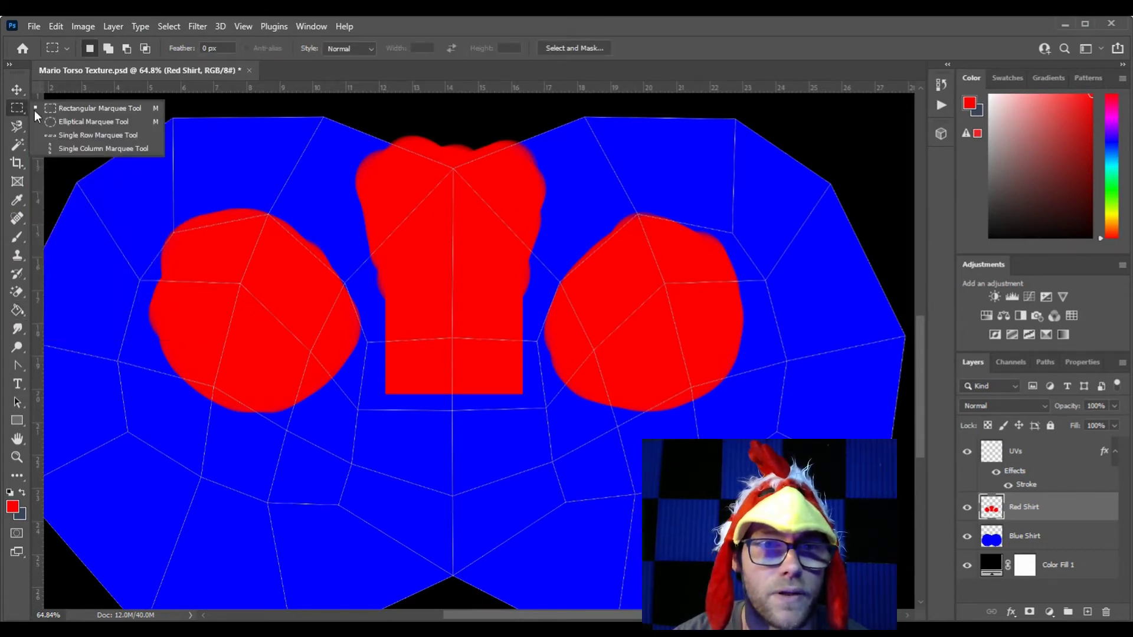
pyautogui.click(12, 109)
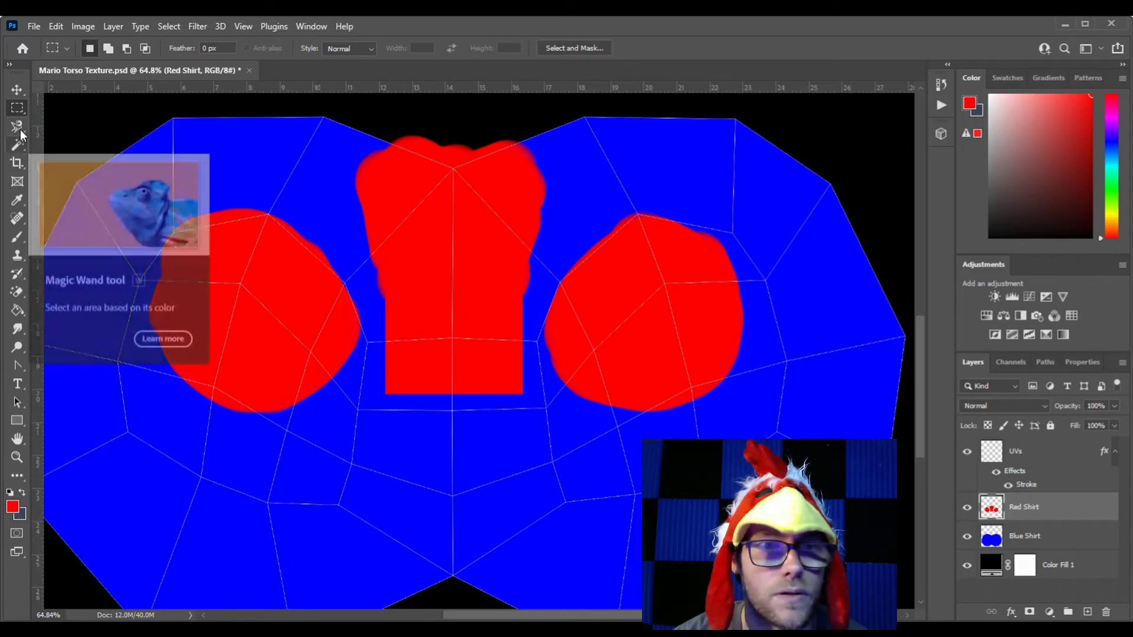
pyautogui.click(16, 147)
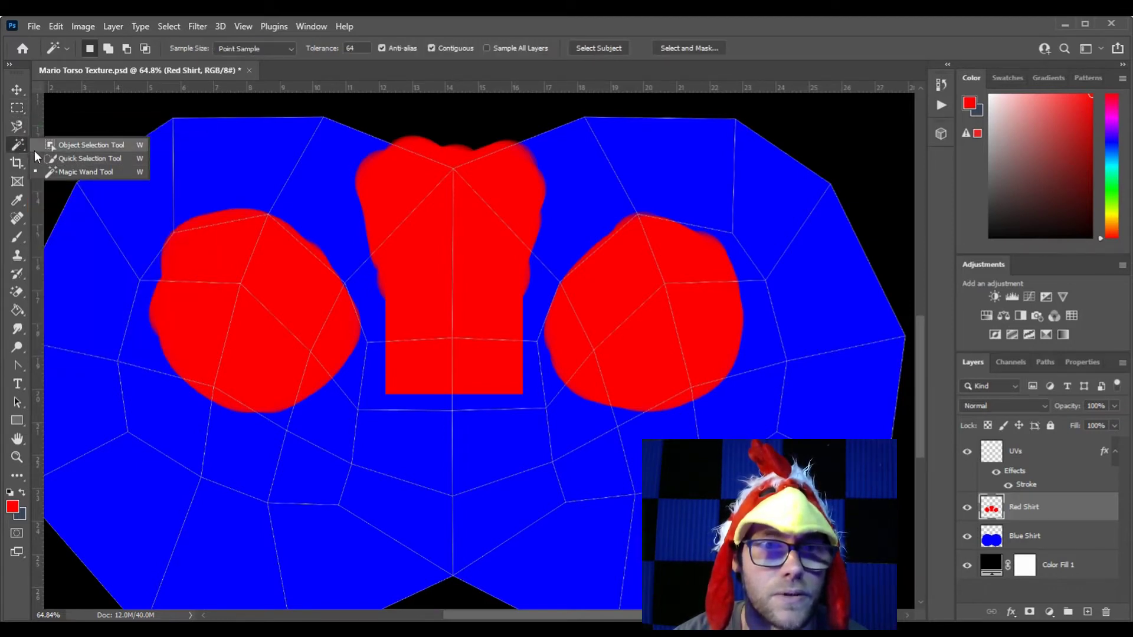
pyautogui.click(16, 129)
pyautogui.click(52, 124)
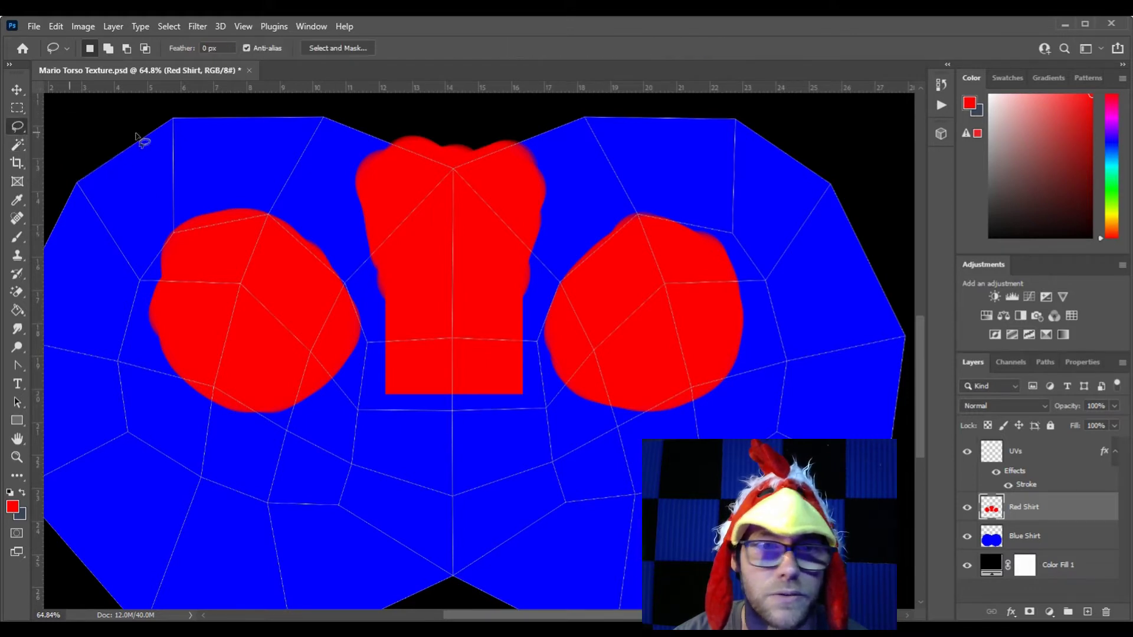
pyautogui.moveTo(426, 121)
pyautogui.mouseDown()
pyautogui.moveTo(365, 130)
pyautogui.moveTo(335, 182)
pyautogui.moveTo(333, 218)
pyautogui.moveTo(371, 328)
pyautogui.moveTo(364, 411)
pyautogui.moveTo(534, 417)
pyautogui.moveTo(529, 336)
pyautogui.moveTo(558, 241)
pyautogui.moveTo(561, 151)
pyautogui.moveTo(525, 122)
pyautogui.moveTo(427, 121)
pyautogui.mouseUp()
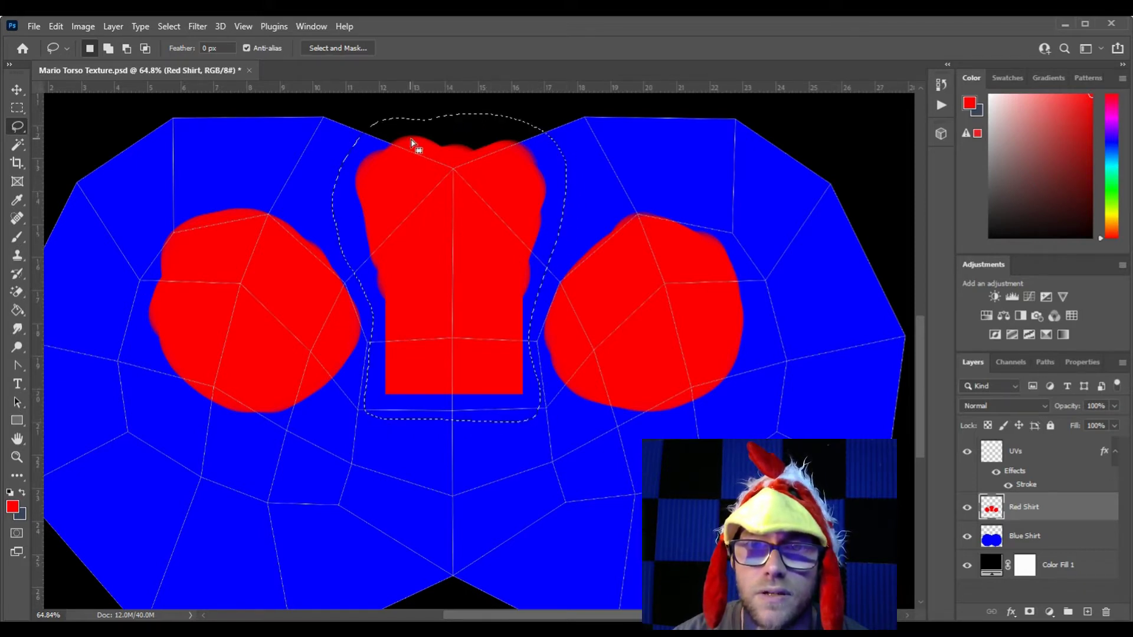
# Step: Move the selected red area up until its lower edge sits just above the chest's horizontal UV line, nudge it slightly left, and save
pyautogui.press('v')
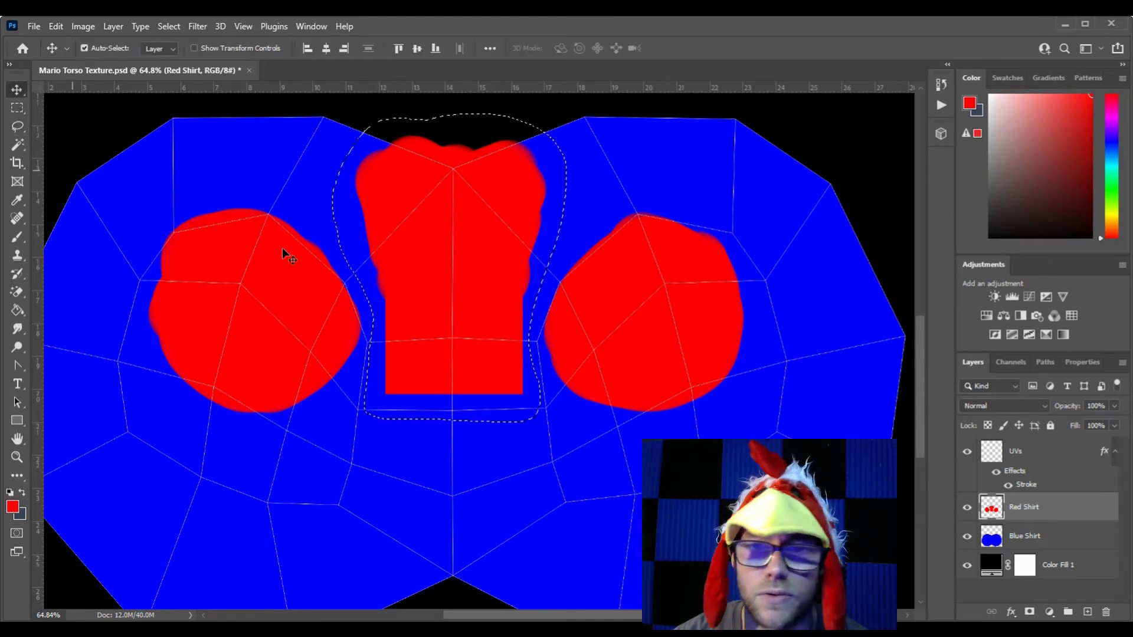
pyautogui.moveTo(448, 274); pyautogui.dragTo(448, 211)
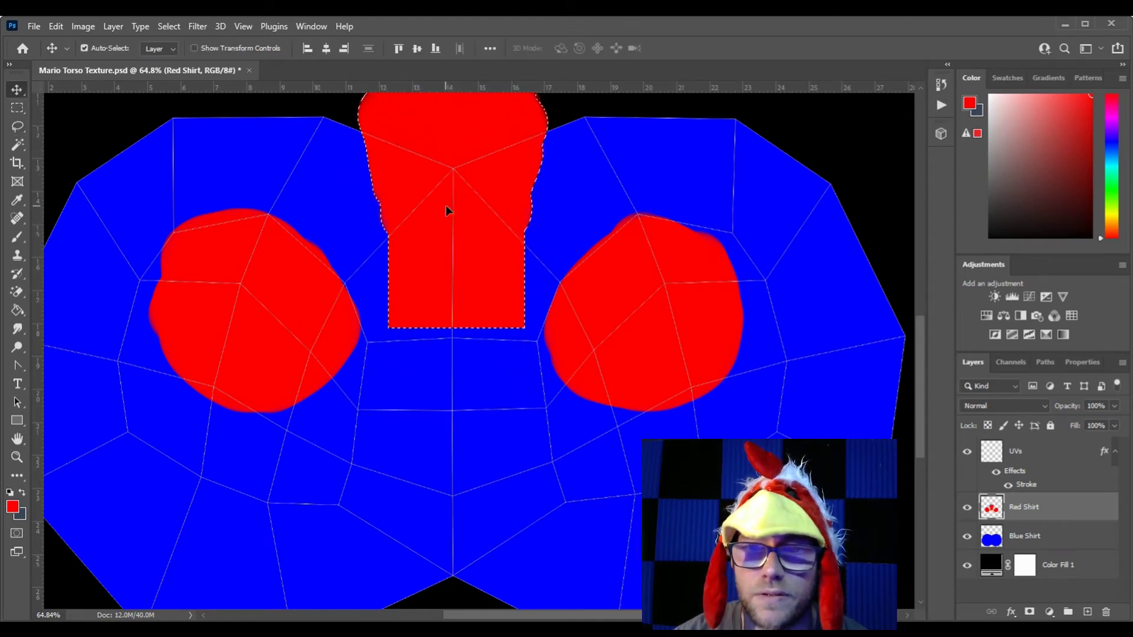
pyautogui.press('Left')
pyautogui.press('Left')
pyautogui.press('Left')
pyautogui.press('Left')
pyautogui.press('Left')
pyautogui.press('Left')
pyautogui.press('Left')
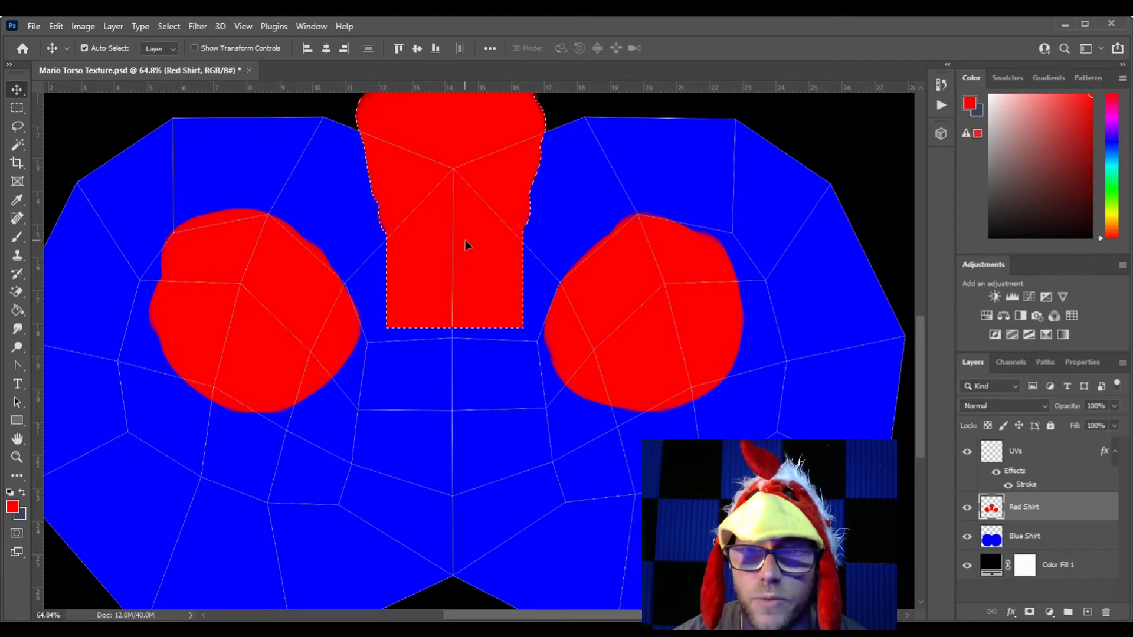
pyautogui.press('Up')
pyautogui.press('Up')
pyautogui.press('Up')
pyautogui.press('Up')
pyautogui.press('Up')
pyautogui.press('Up')
pyautogui.press('Up')
pyautogui.press('Up')
pyautogui.press('Up')
pyautogui.press('Up')
pyautogui.press('Up')
pyautogui.press('Up')
pyautogui.press('Up')
pyautogui.press('Up')
pyautogui.press('Up')
pyautogui.press('Up')
pyautogui.press('Up')
pyautogui.press('Up')
pyautogui.press('Up')
pyautogui.press('Up')
pyautogui.press('Up')
pyautogui.press('Up')
pyautogui.press('Up')
pyautogui.press('Up')
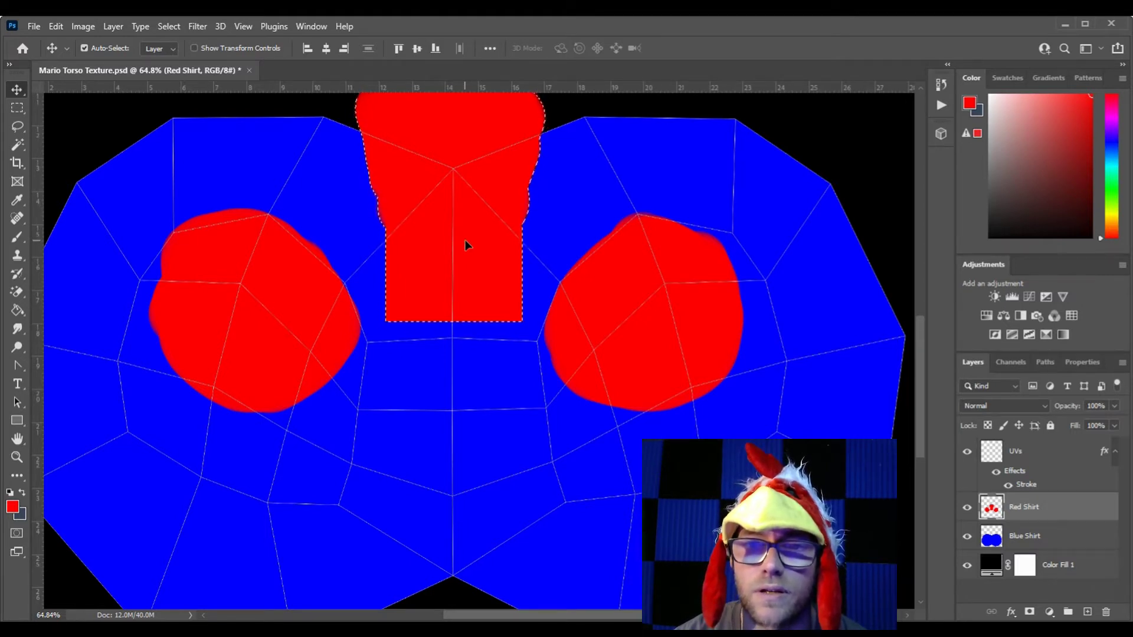
pyautogui.press('Left')
pyautogui.press('Left')
pyautogui.press('Left')
pyautogui.press('Left')
pyautogui.press('Left')
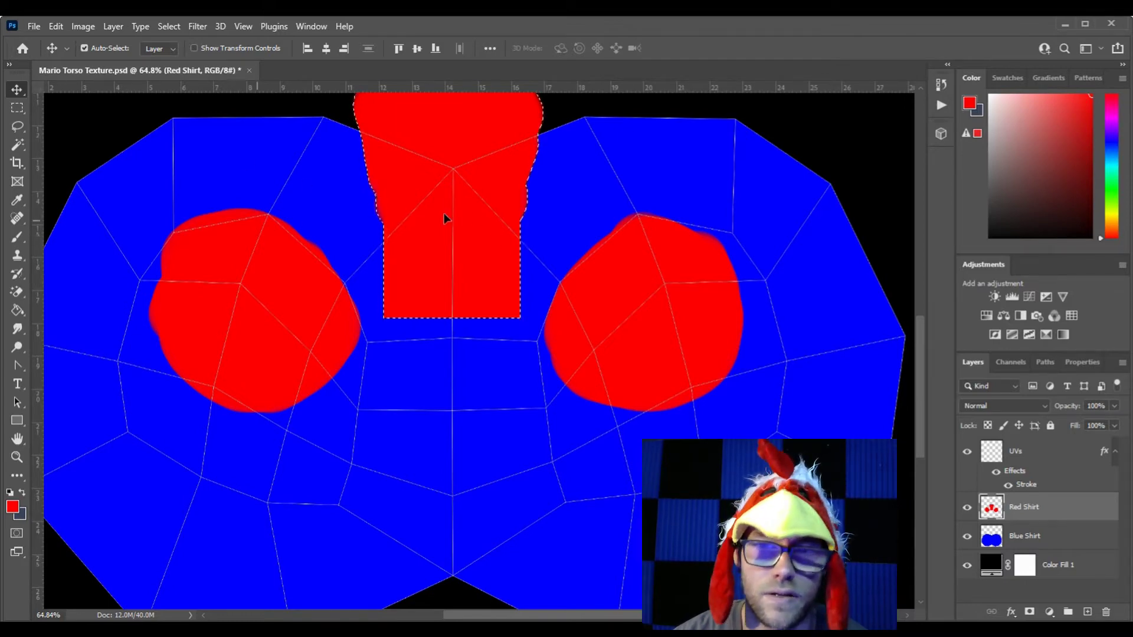
pyautogui.hotkey('ctrl', 's')
# Step: Switch to Maya and inspect the raised red neckline on the torso from several angles against the reference image
pyautogui.click(511, 629)
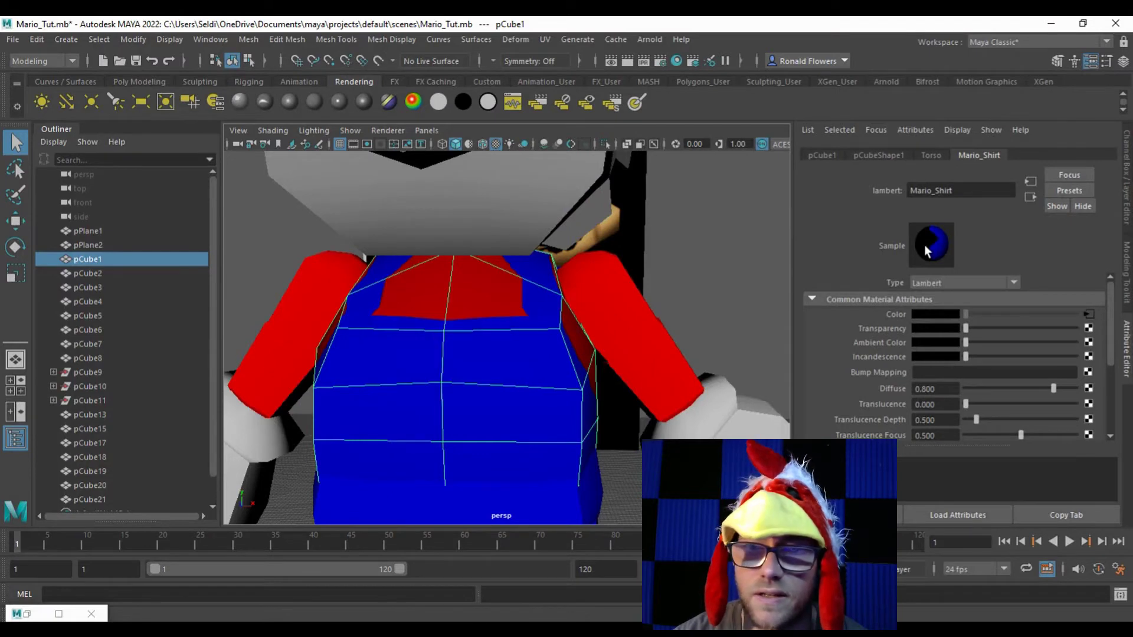
pyautogui.moveTo(525, 385)
pyautogui.keyDown('alt'); pyautogui.mouseDown()
pyautogui.moveTo(472, 366)
pyautogui.moveTo(578, 364)
pyautogui.moveTo(511, 381)
pyautogui.mouseUp(); pyautogui.keyUp('alt')
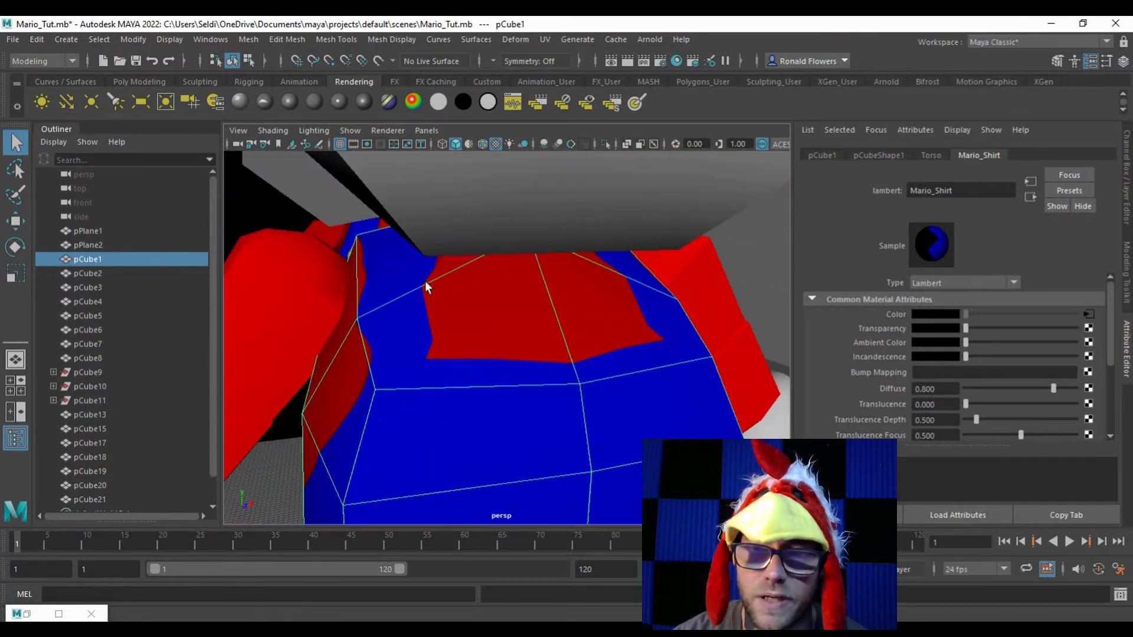
pyautogui.moveTo(564, 364); pyautogui.dragTo(531, 369)
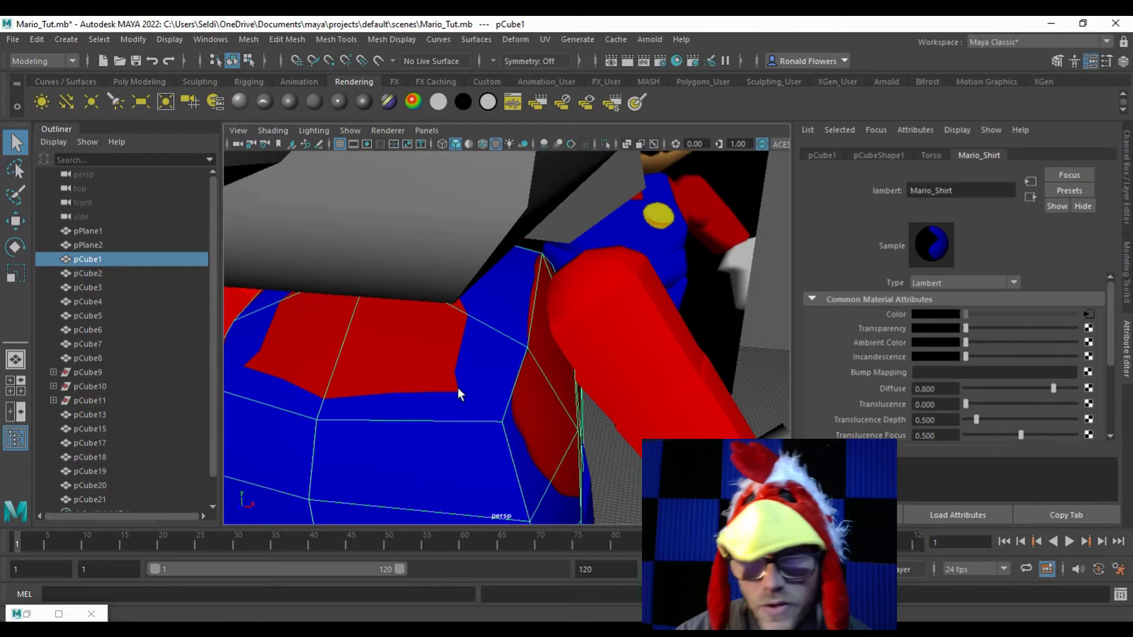
pyautogui.moveTo(458, 390); pyautogui.dragTo(425, 380)
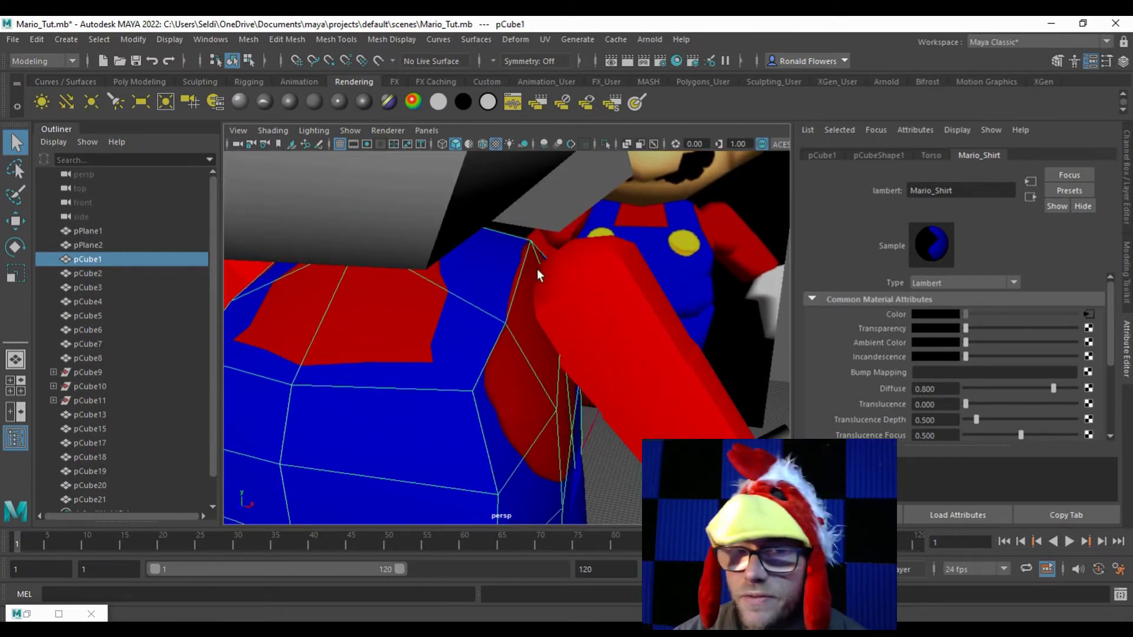
pyautogui.moveTo(495, 295); pyautogui.dragTo(519, 301)
pyautogui.moveTo(534, 361); pyautogui.dragTo(652, 273)
pyautogui.moveTo(454, 334)
pyautogui.mouseDown()
pyautogui.moveTo(490, 330)
pyautogui.moveTo(463, 333)
pyautogui.mouseUp()
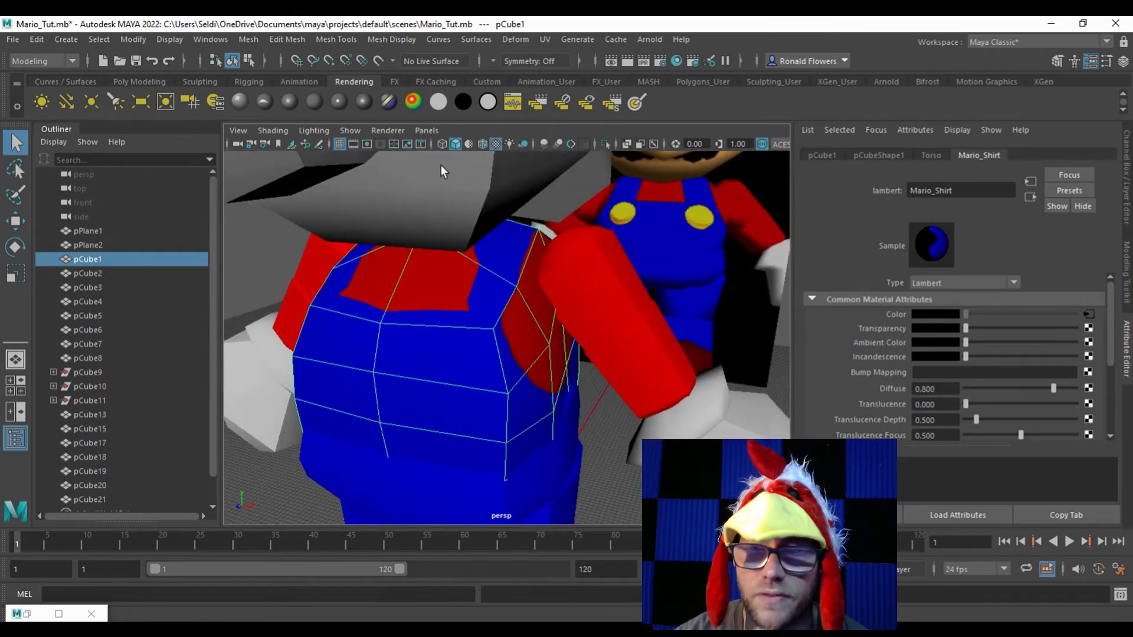
# Step: Switch to Photoshop, clear the selection, and set the Ellipse tool's shape fill to yellow ffd200
pyautogui.click(564, 627)
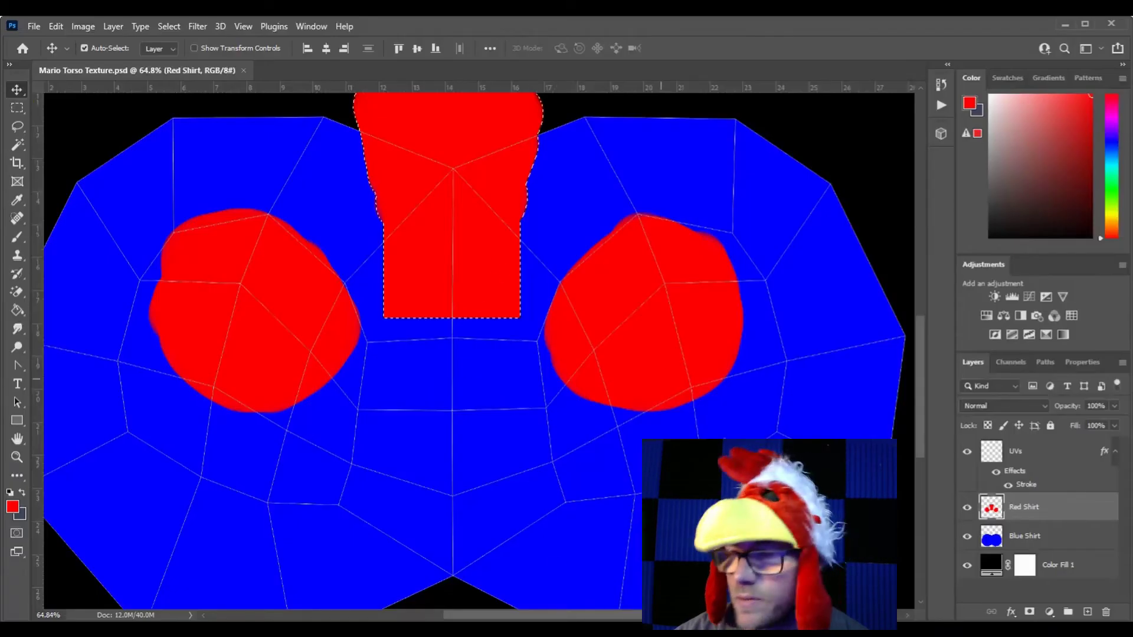
pyautogui.hotkey('ctrl', 'd')
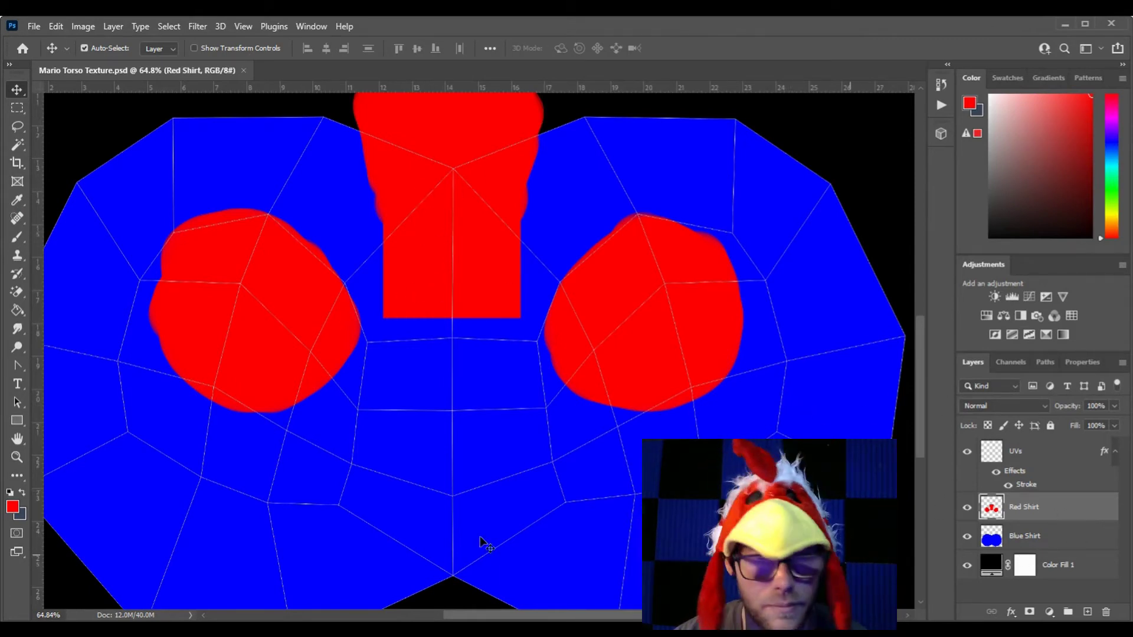
pyautogui.click(20, 423)
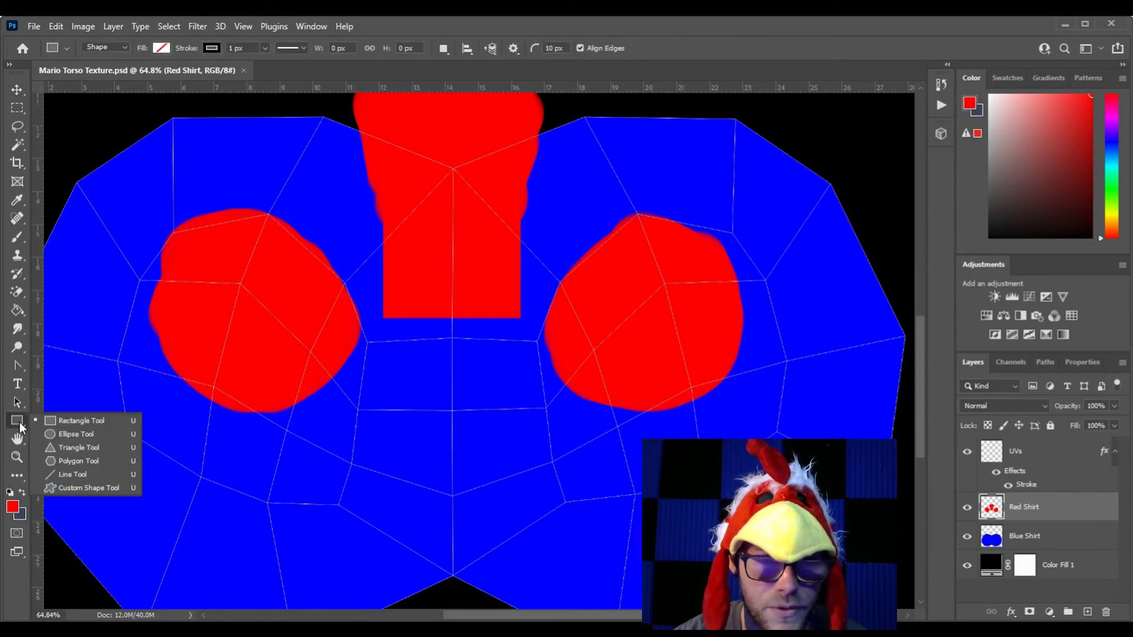
pyautogui.click(84, 436)
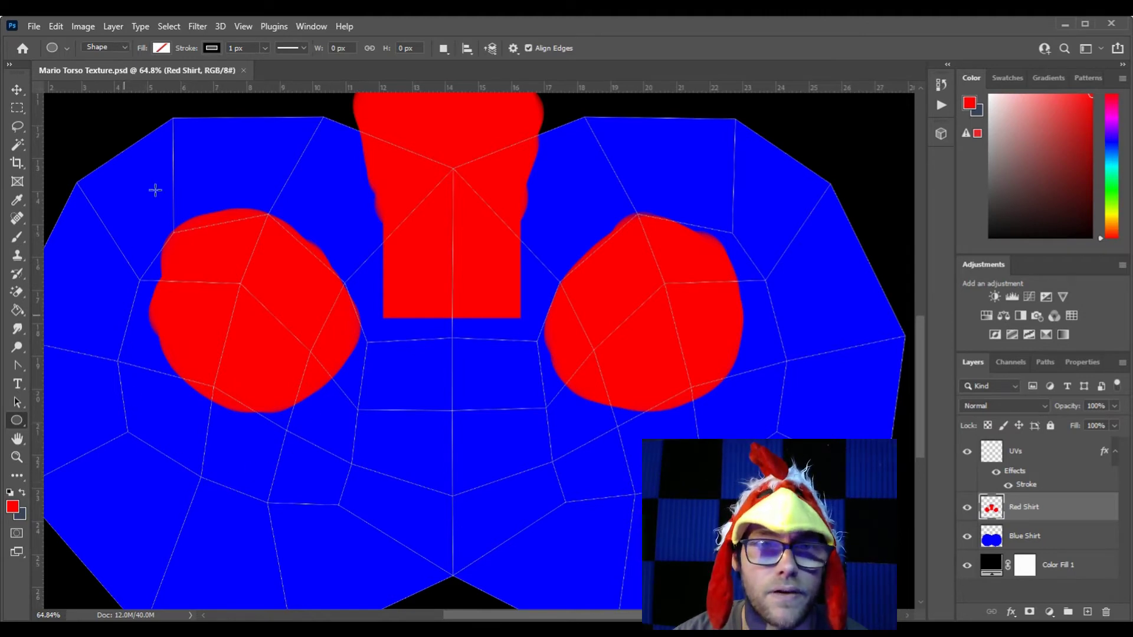
pyautogui.click(161, 47)
pyautogui.click(160, 46)
pyautogui.click(121, 48)
pyautogui.click(121, 47)
pyautogui.click(121, 47)
pyautogui.click(122, 47)
pyautogui.click(161, 48)
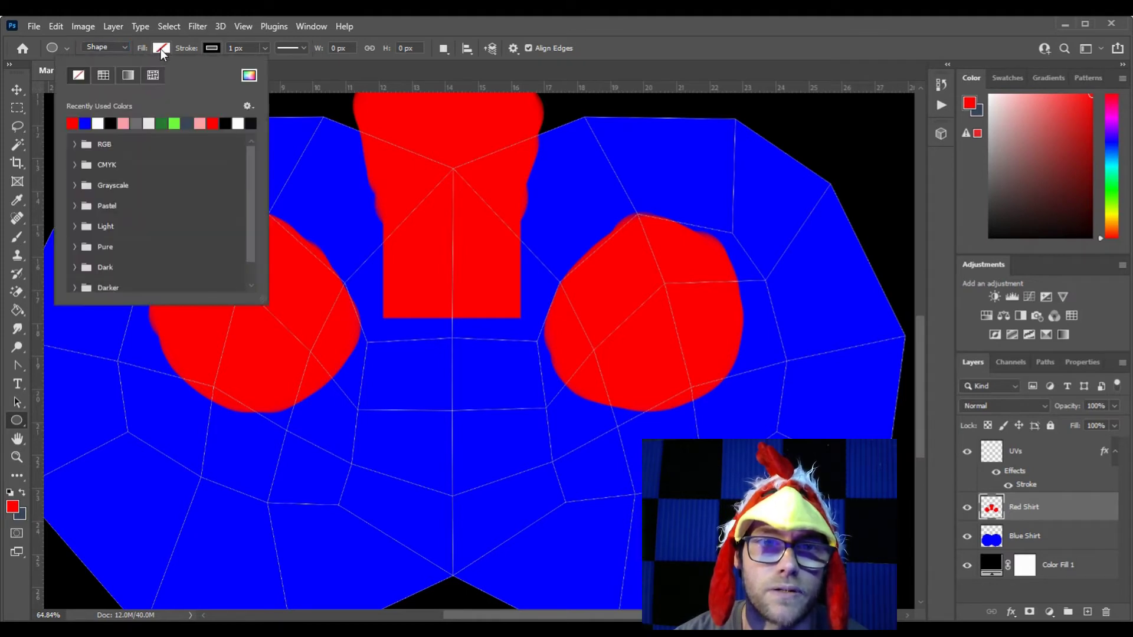
pyautogui.click(248, 78)
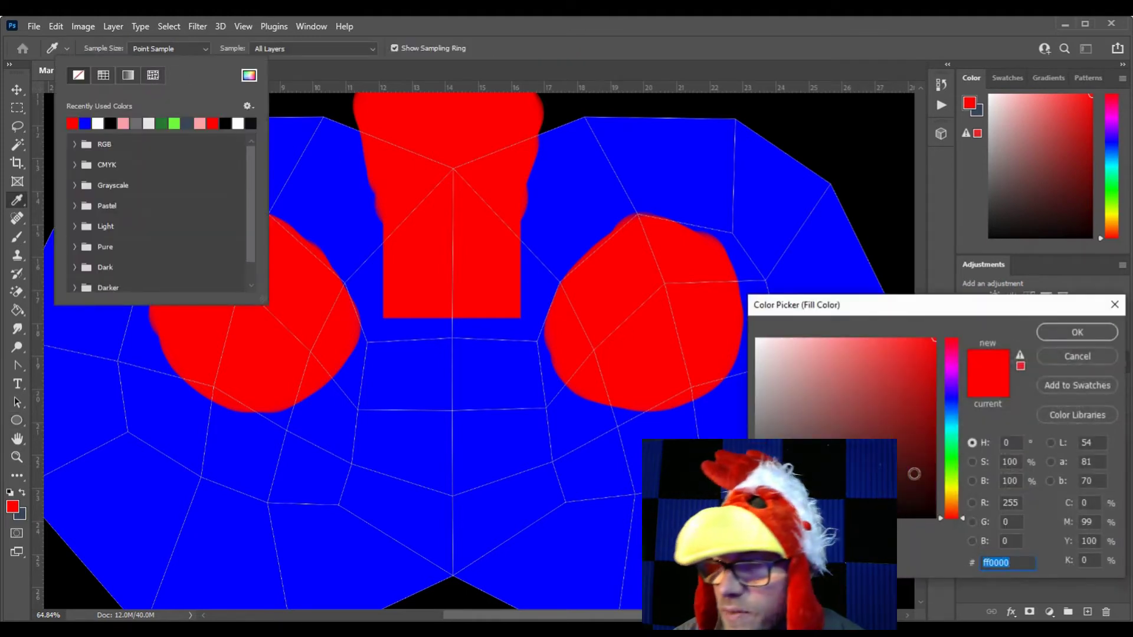
pyautogui.click(954, 495)
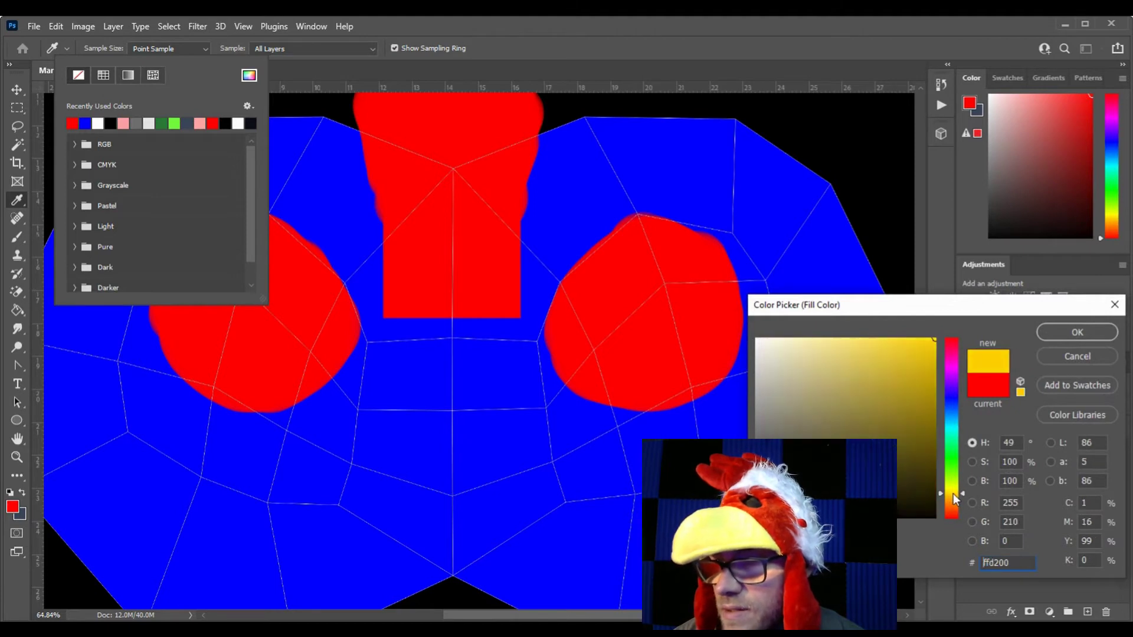
pyautogui.click(1077, 332)
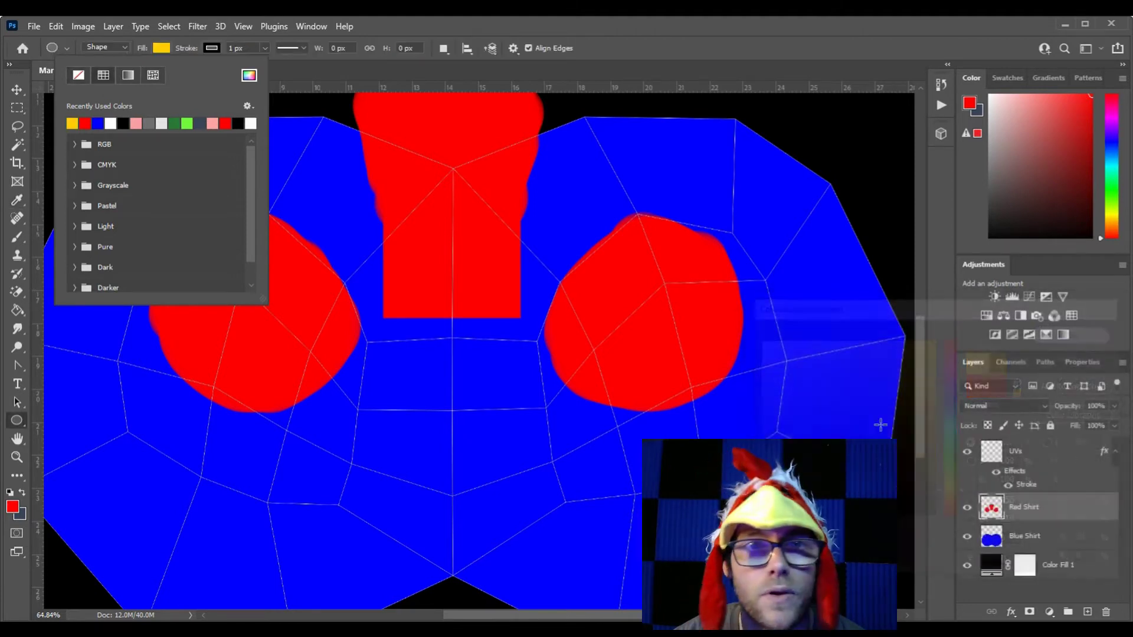
# Step: Set the Ellipse tool's stroke to no color
pyautogui.click(218, 45)
pyautogui.click(219, 45)
pyautogui.click(207, 48)
pyautogui.click(207, 48)
pyautogui.click(125, 76)
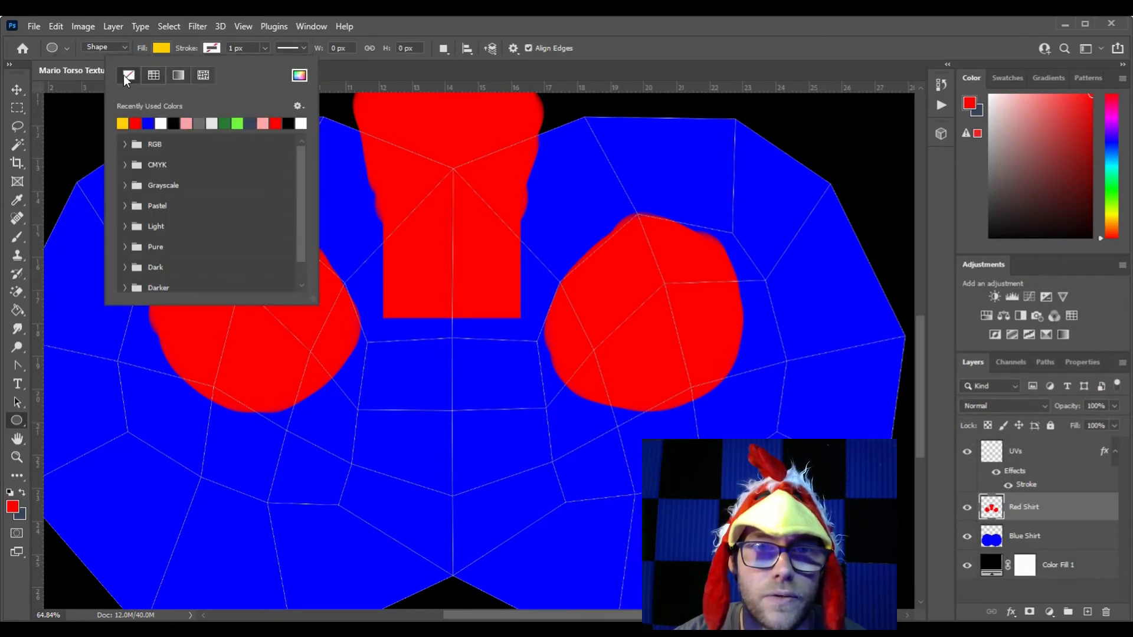
pyautogui.click(201, 48)
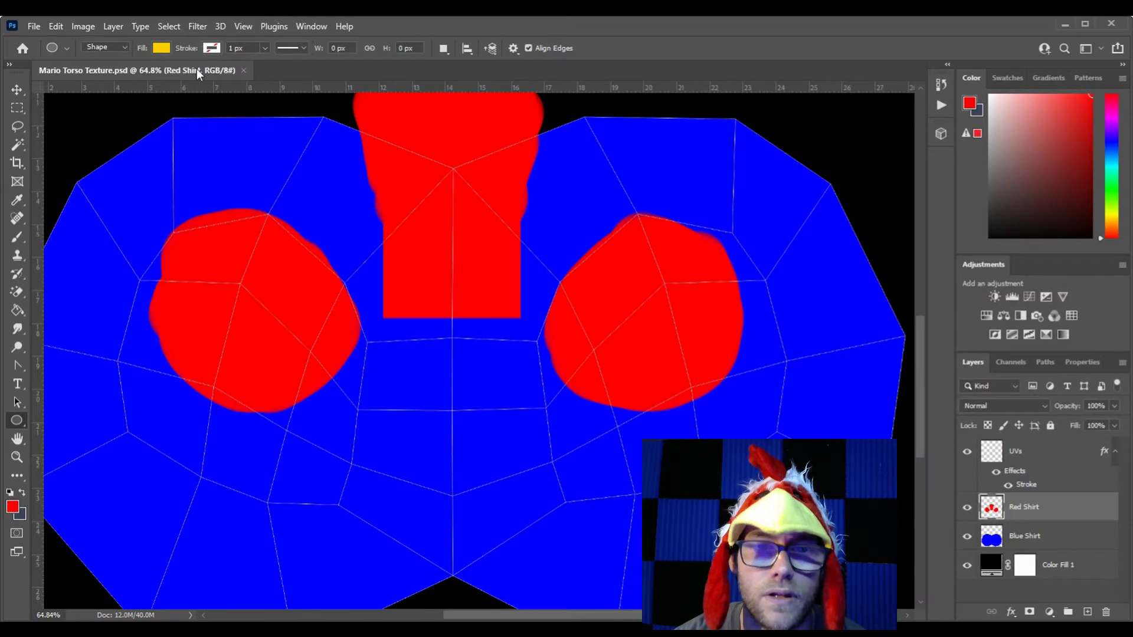
# Step: Draw a yellow circle about 102 px wide, move it just below the central red area's lower-left corner, and save
pyautogui.moveTo(228, 441)
pyautogui.mouseDown()
pyautogui.moveTo(248, 473)
pyautogui.moveTo(314, 526)
pyautogui.moveTo(272, 478)
pyautogui.moveTo(319, 524)
pyautogui.moveTo(278, 486)
pyautogui.mouseUp()
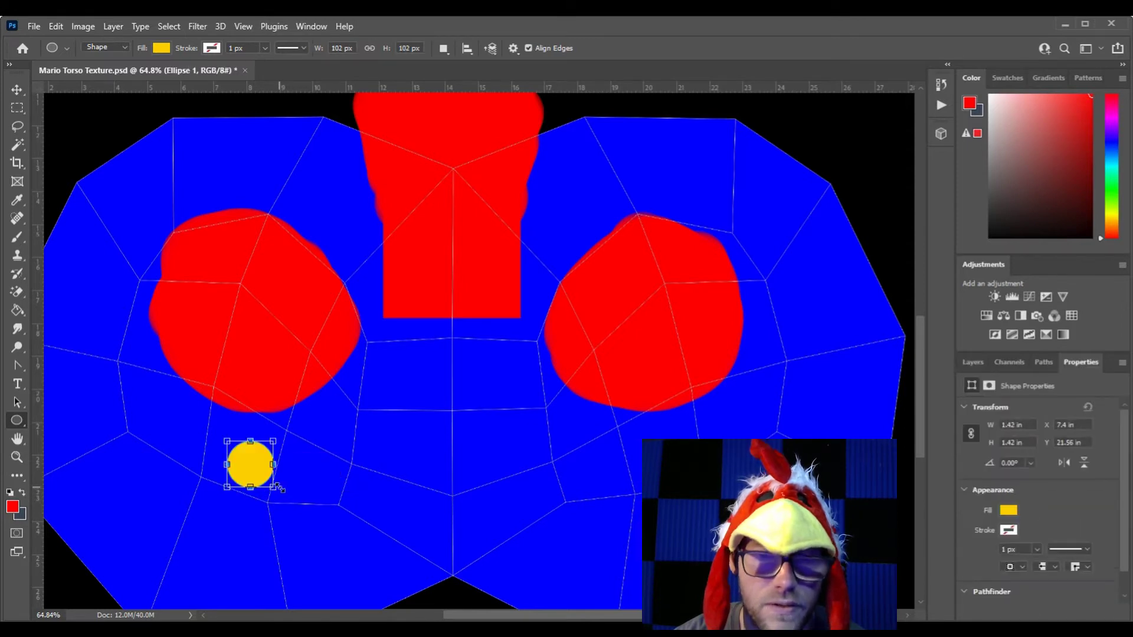
pyautogui.click(18, 90)
pyautogui.moveTo(262, 471); pyautogui.dragTo(397, 386)
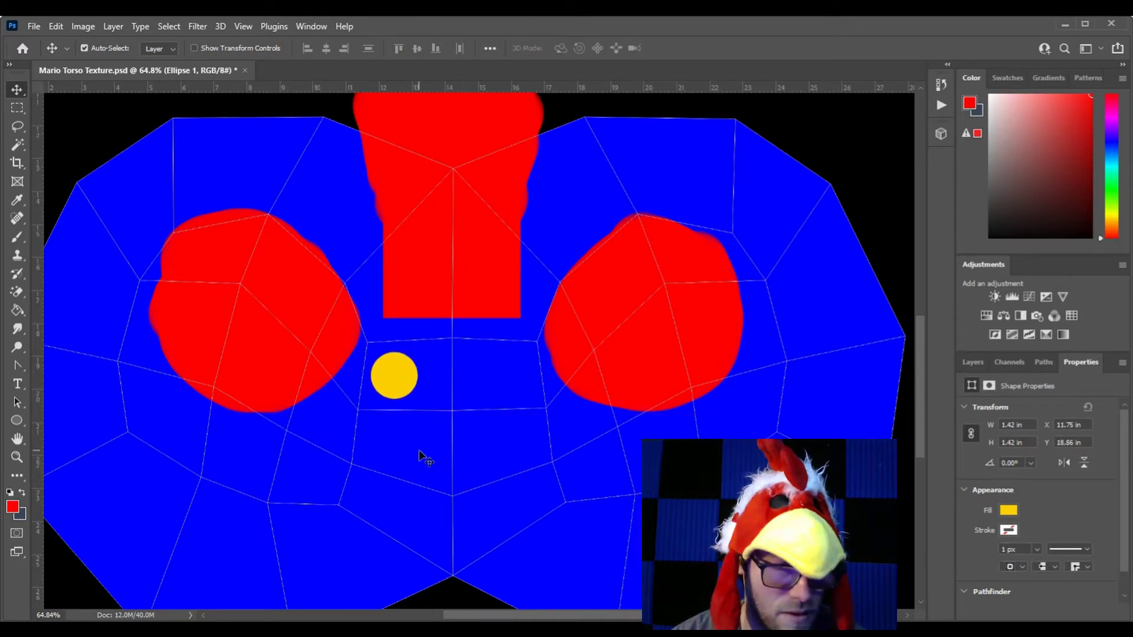
pyautogui.hotkey('ctrl', 's')
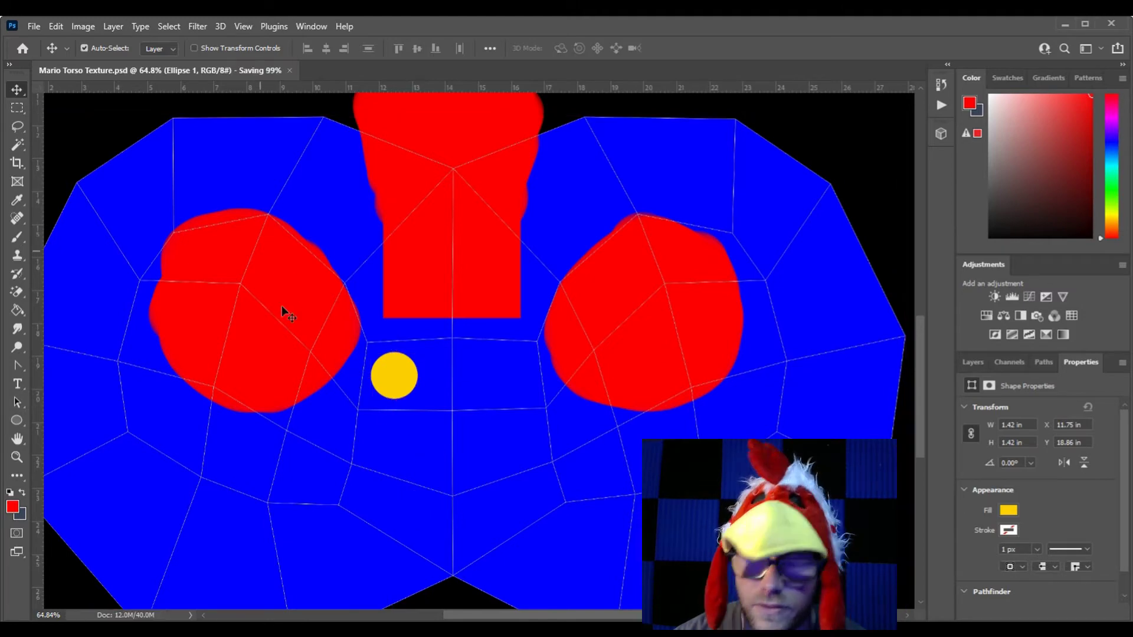
# Step: Switch to Maya and inspect the yellow button's shape and placement on the torso from different angles
pyautogui.hotkey('alt', 'Tab')
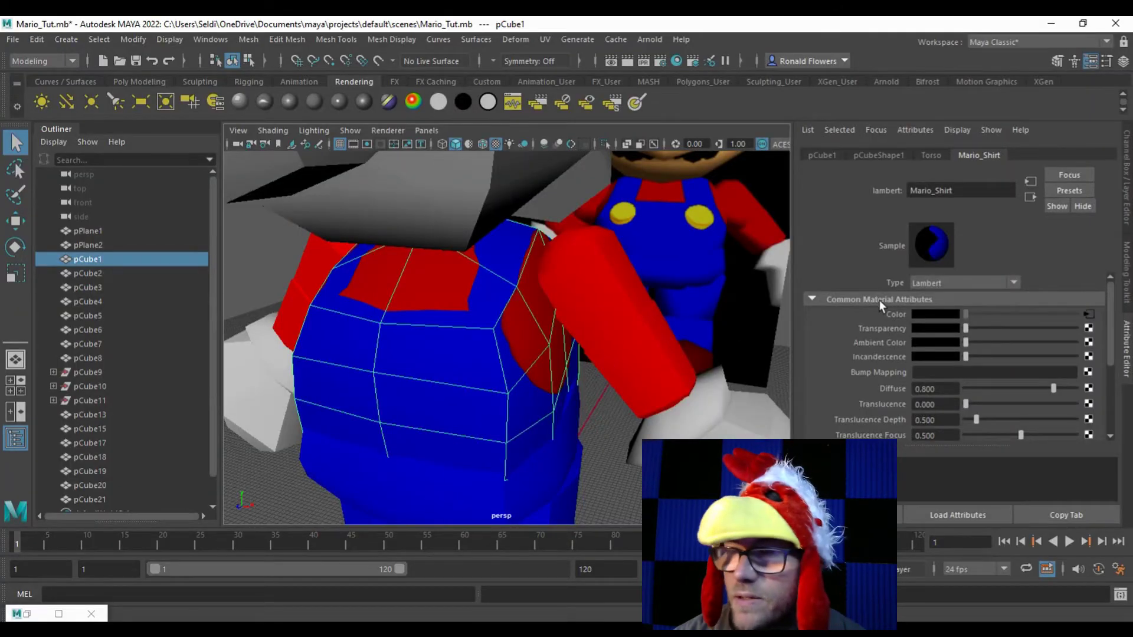
pyautogui.scroll(5, 430, 392)
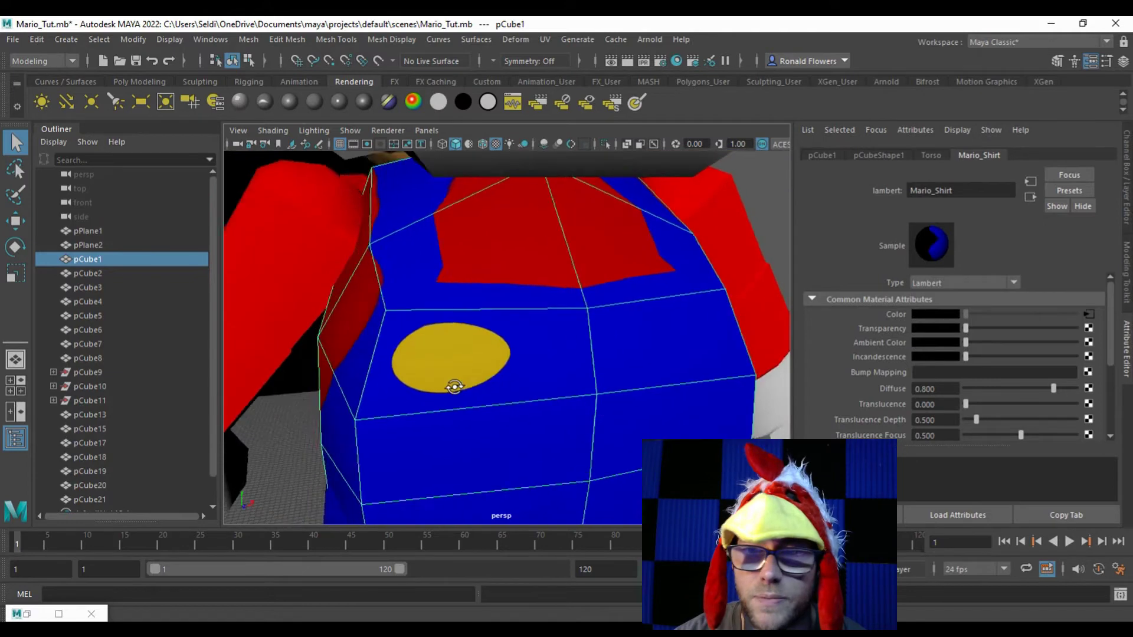
pyautogui.moveTo(454, 386); pyautogui.dragTo(470, 384)
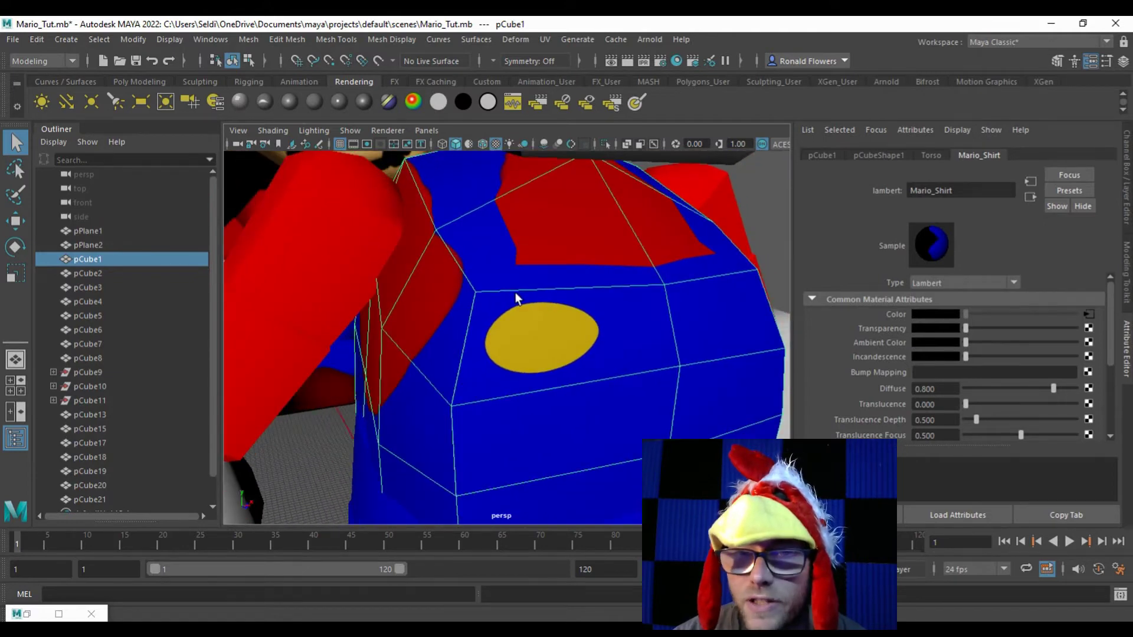
pyautogui.moveTo(570, 339); pyautogui.dragTo(518, 348)
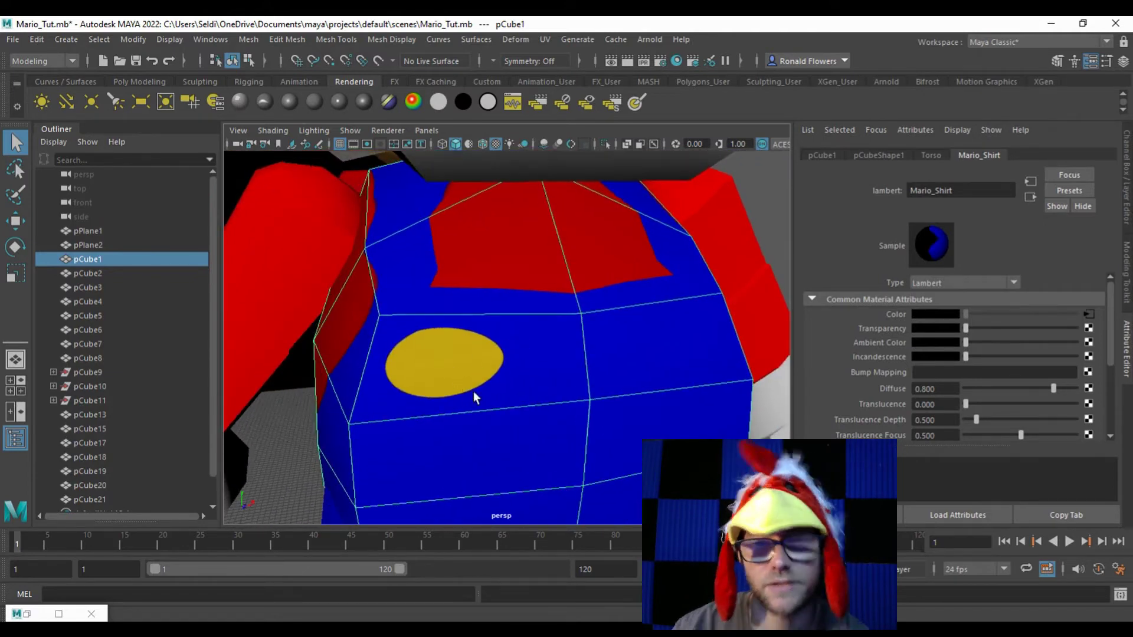
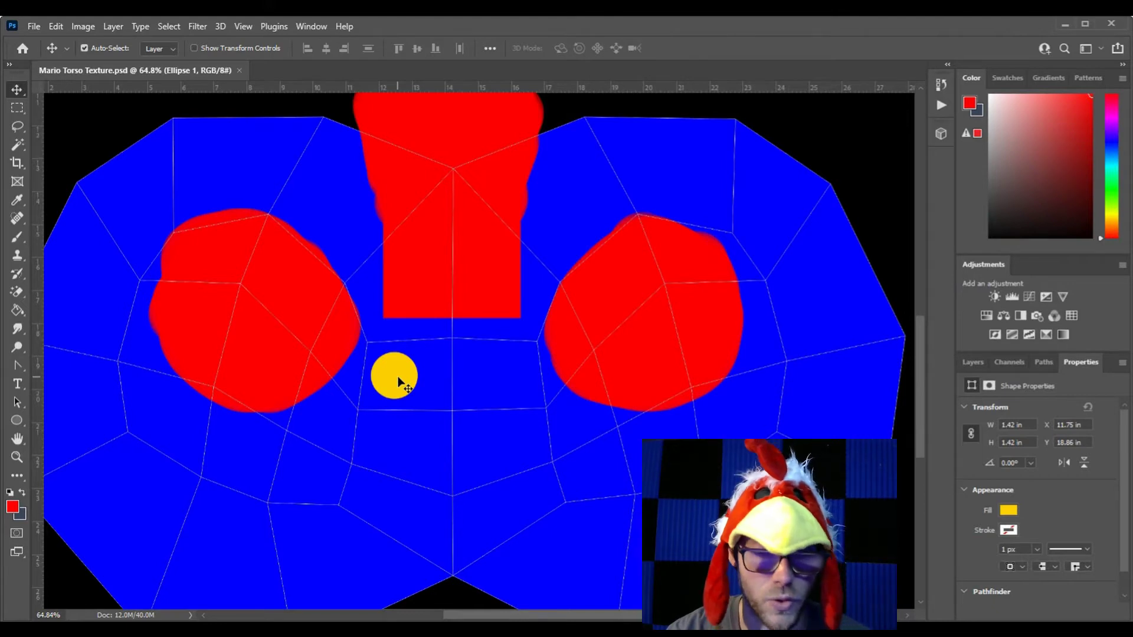
# Step: Free-transform the yellow circle into a narrow upright oval at about 59.8% width and 100% height, apply it, and save the file
pyautogui.hotkey('ctrl', 't')
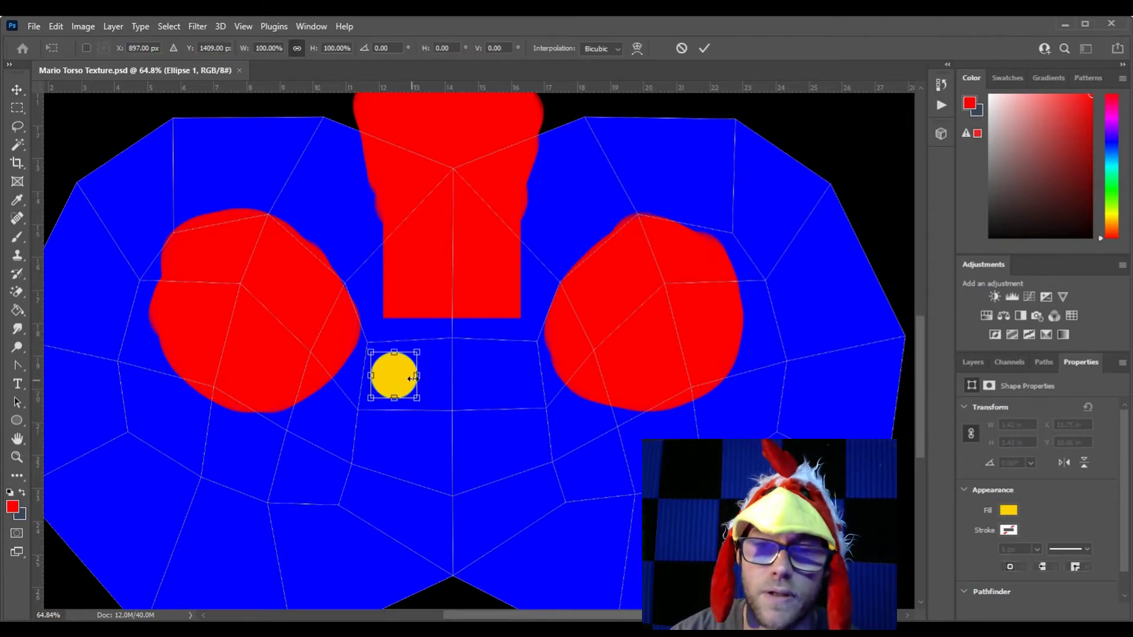
pyautogui.click(56, 27)
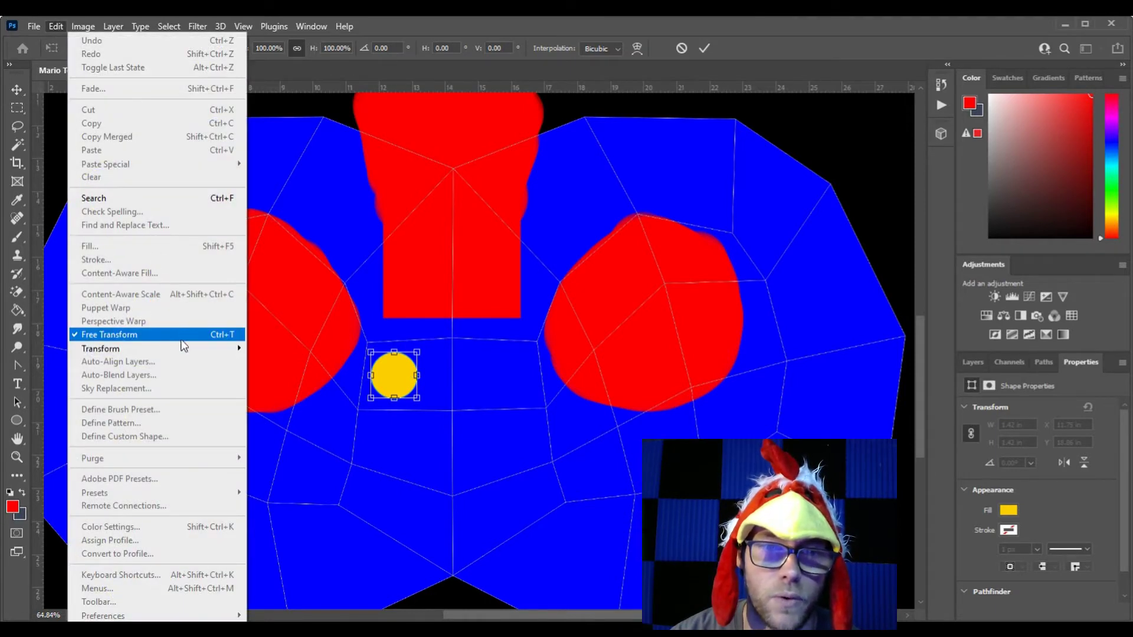
pyautogui.moveTo(180, 345)
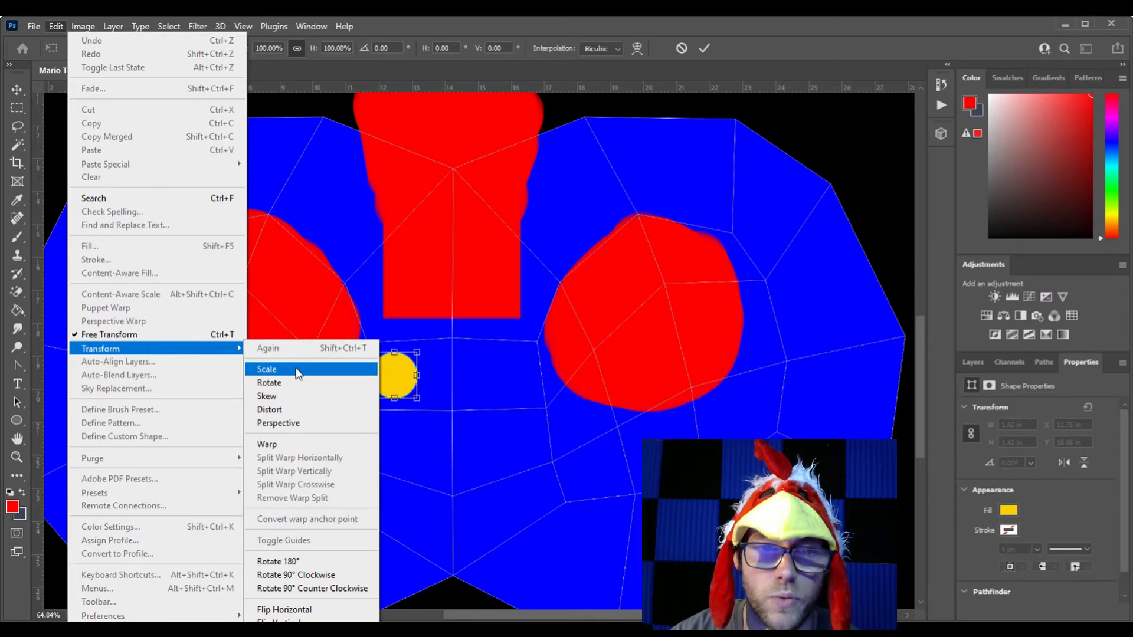
pyautogui.click(493, 25)
pyautogui.scroll(3, 431, 407)
pyautogui.scroll(2, 429, 408)
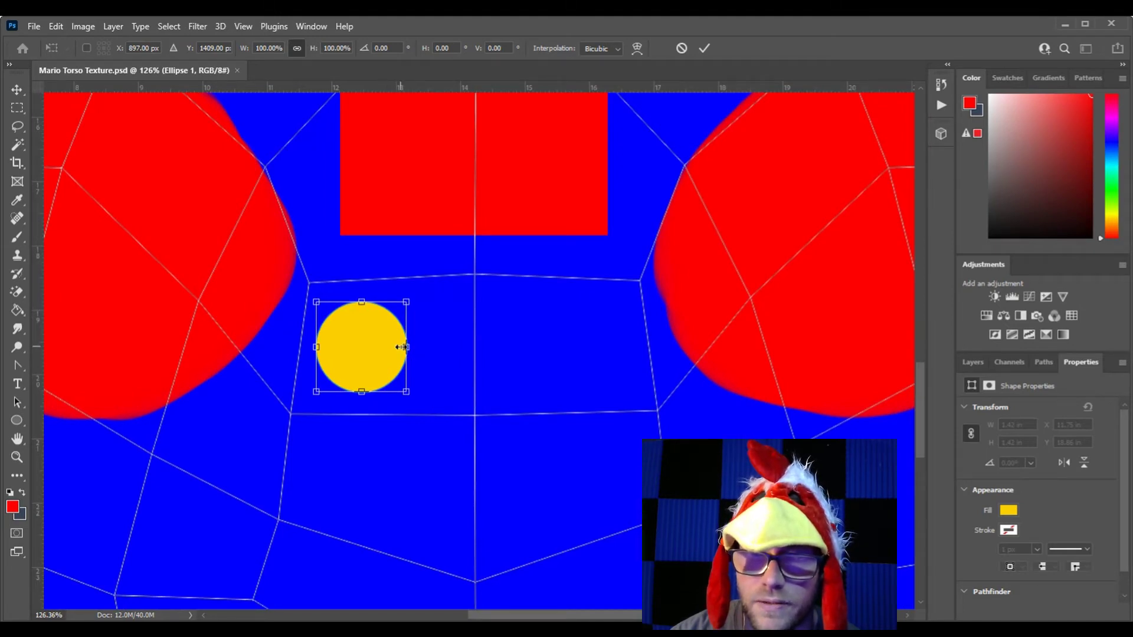
pyautogui.moveTo(406, 348); pyautogui.dragTo(377, 346)
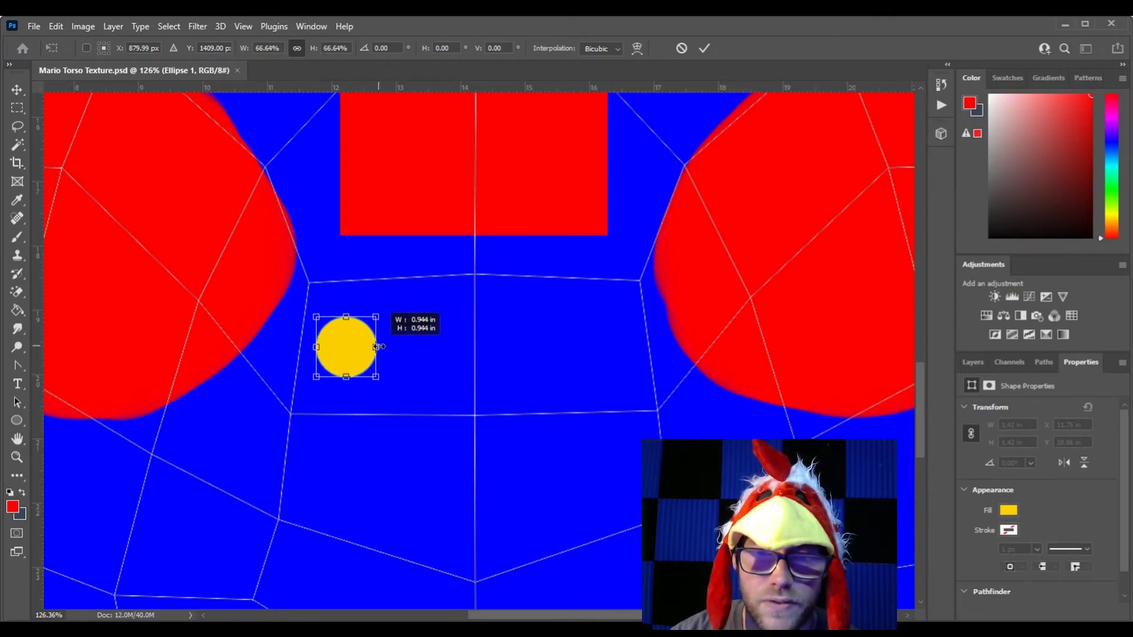
pyautogui.moveTo(377, 347)
pyautogui.mouseDown()
pyautogui.moveTo(362, 347)
pyautogui.moveTo(383, 347)
pyautogui.moveTo(372, 348)
pyautogui.mouseUp()
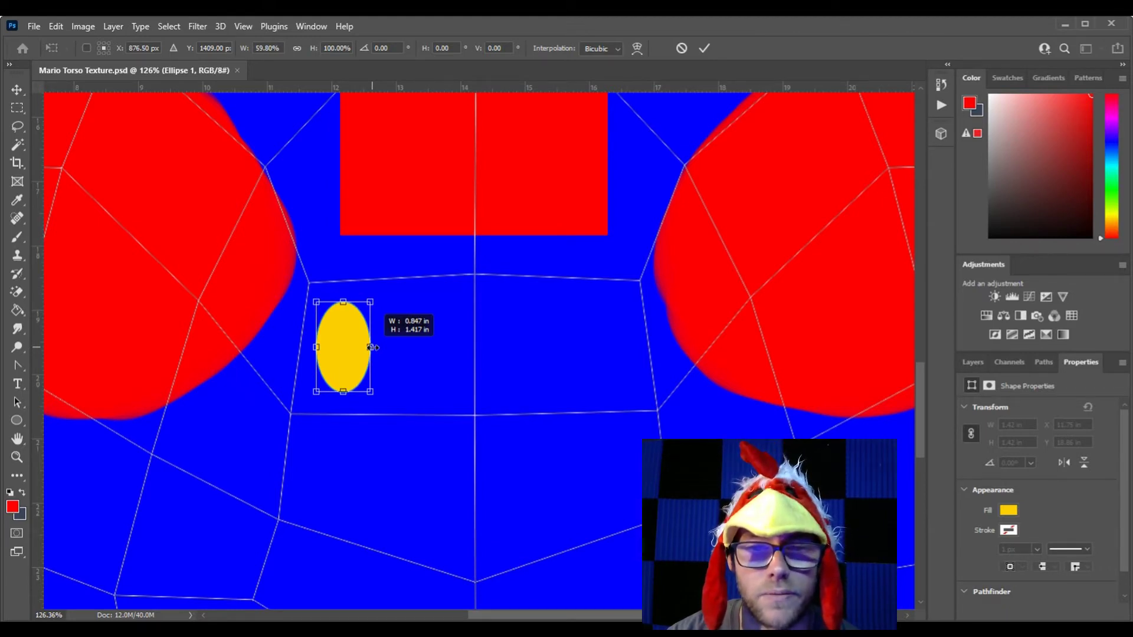
pyautogui.moveTo(372, 347); pyautogui.dragTo(372, 348)
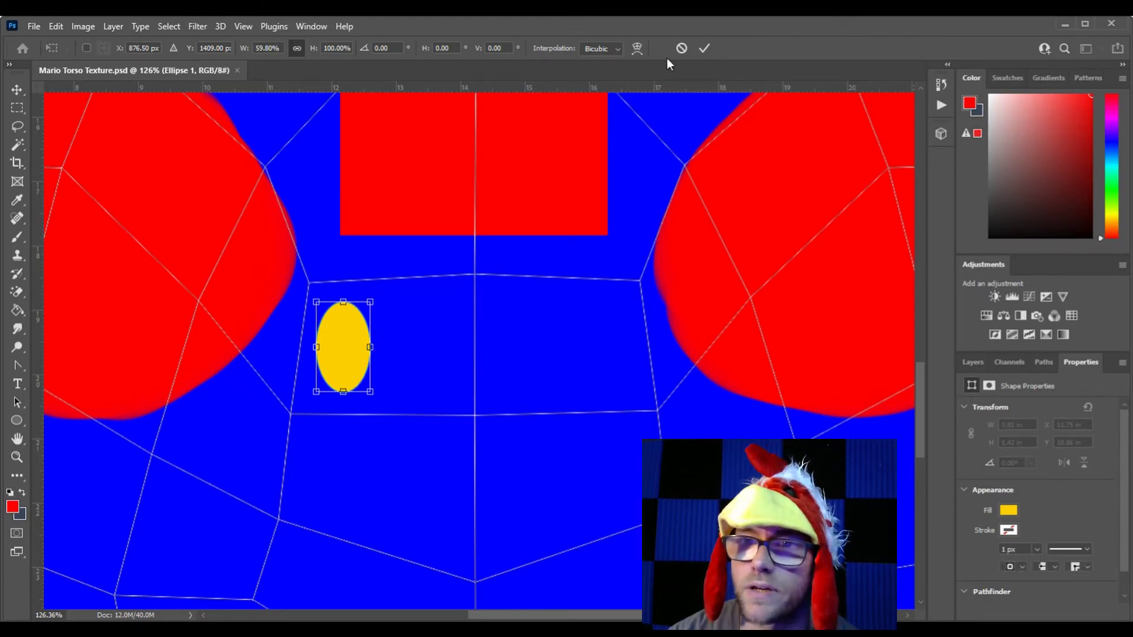
pyautogui.click(697, 51)
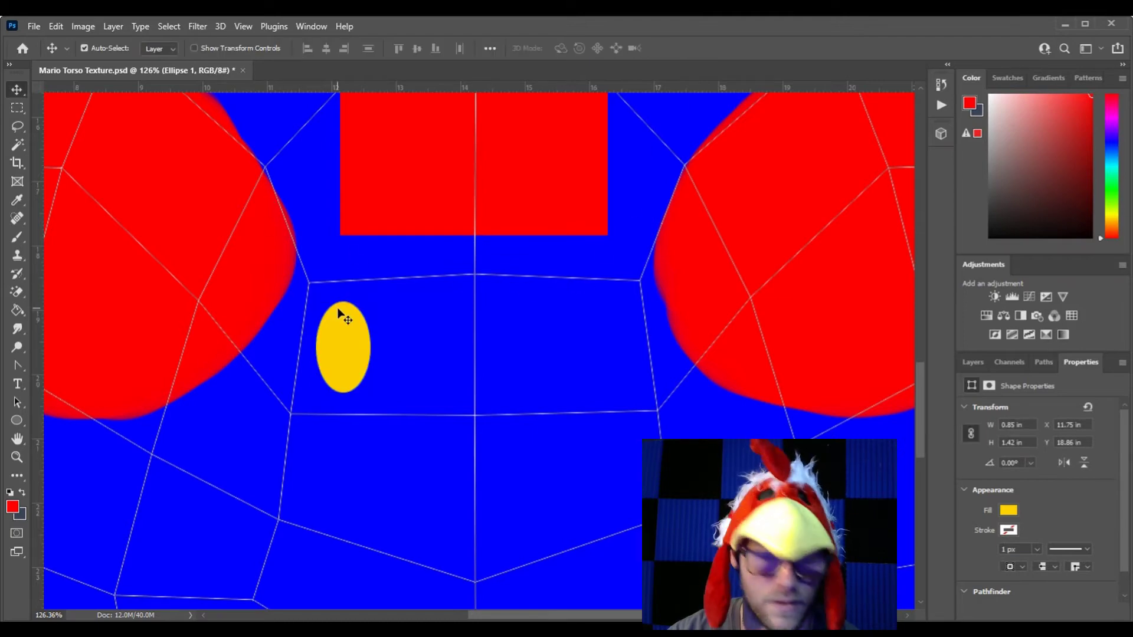
pyautogui.hotkey('ctrl', 's')
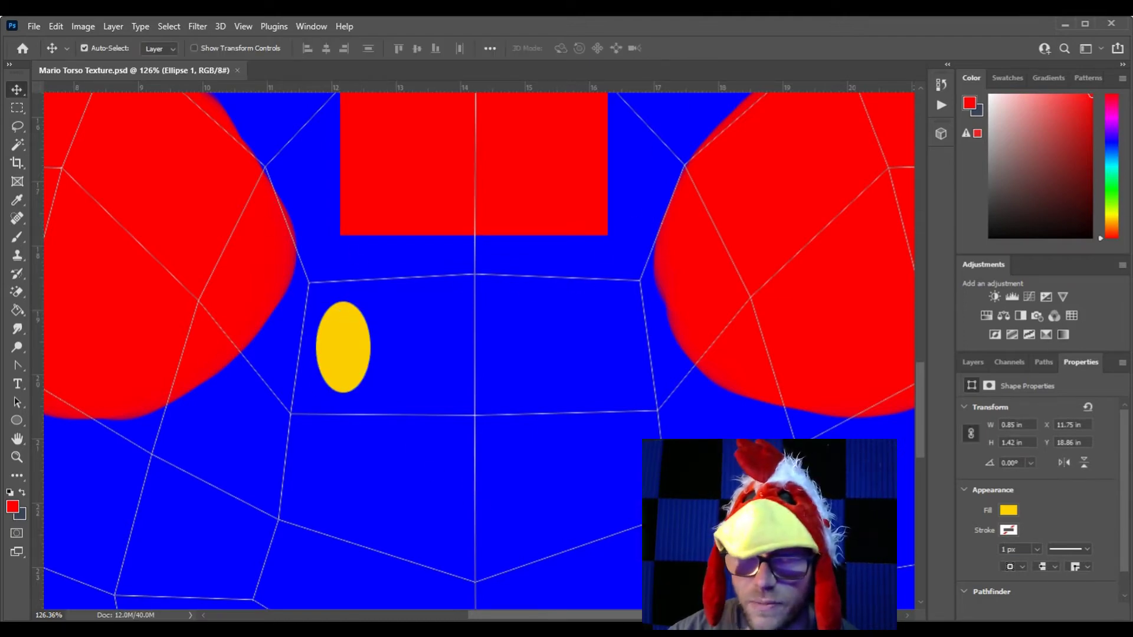
# Step: Switch to Maya and inspect the narrowed yellow button's shape on the torso from the side
pyautogui.click(504, 629)
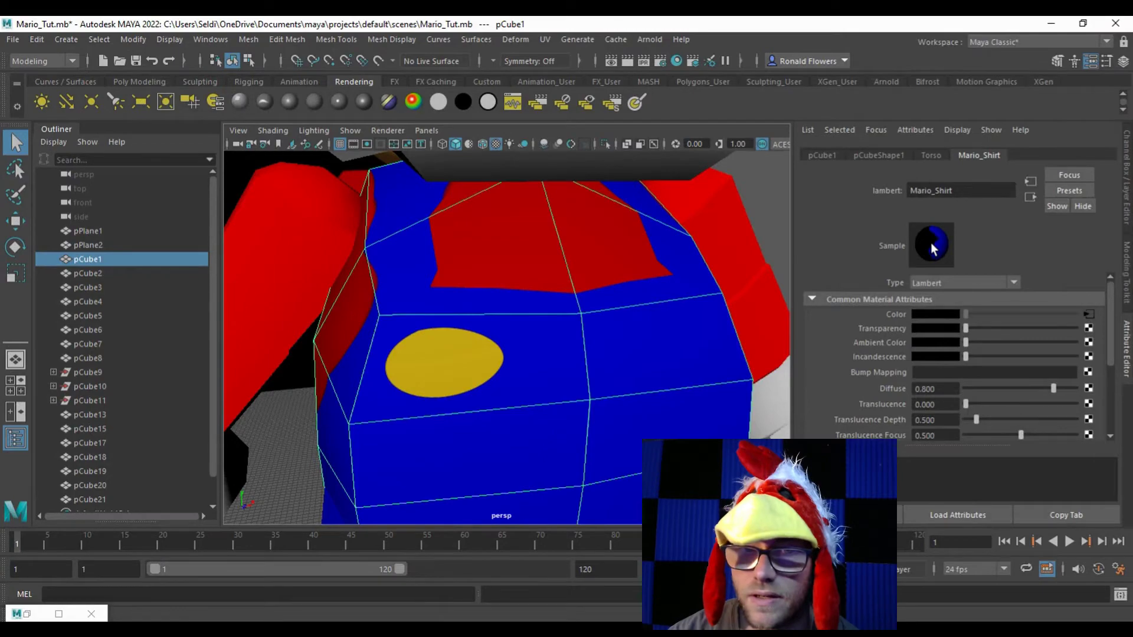
pyautogui.keyDown('alt'); pyautogui.moveTo(430, 376); pyautogui.dragTo(558, 375); pyautogui.keyUp('alt')
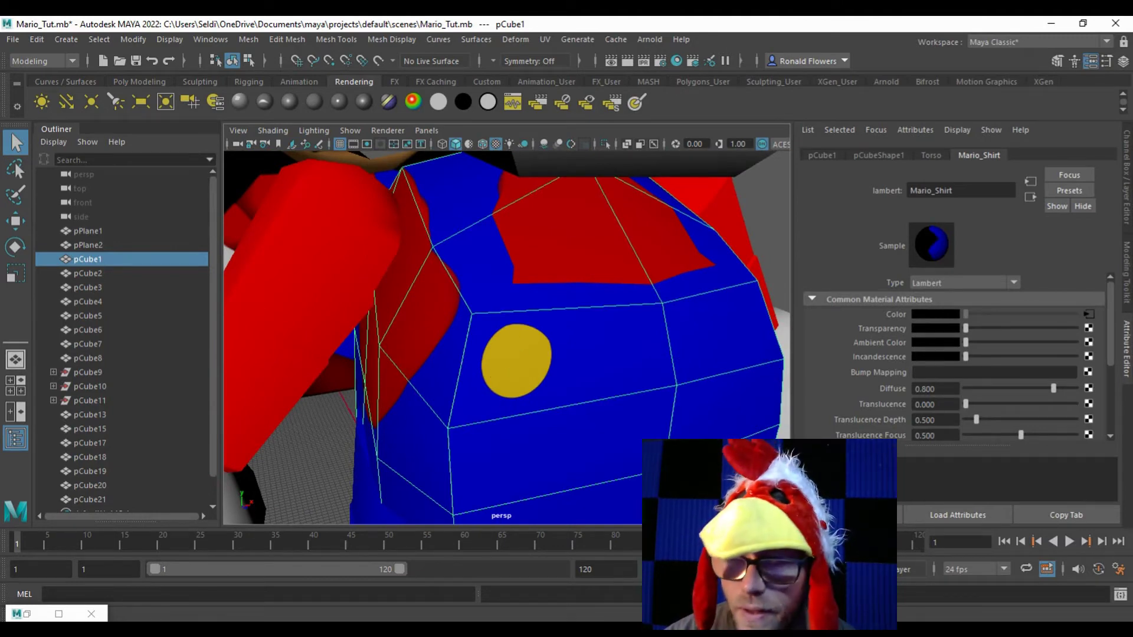
# Step: Switch to Photoshop and rename the Ellipse 1 layer as Button
pyautogui.hotkey('alt', 'Tab')
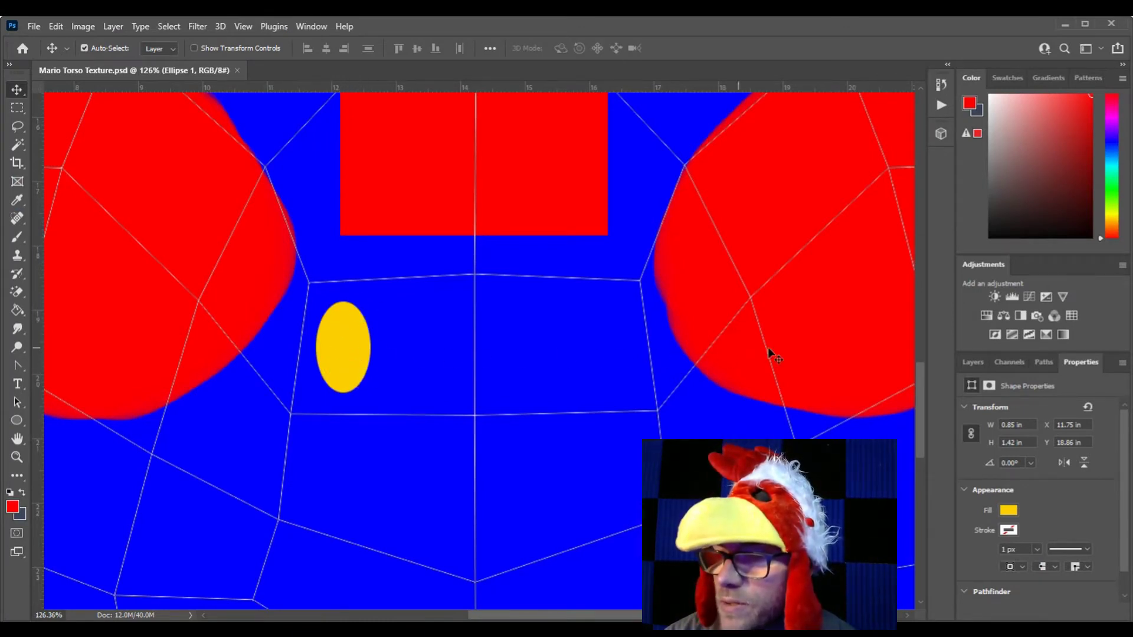
pyautogui.click(973, 362)
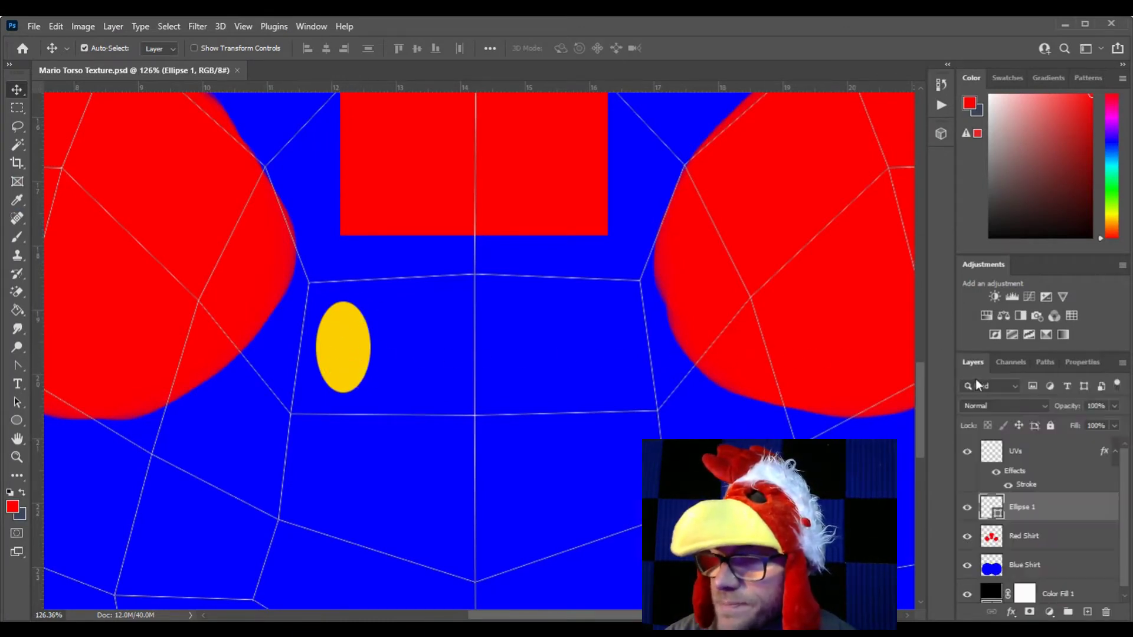
pyautogui.doubleClick(1022, 508)
pyautogui.write('Button')
pyautogui.press('Return')
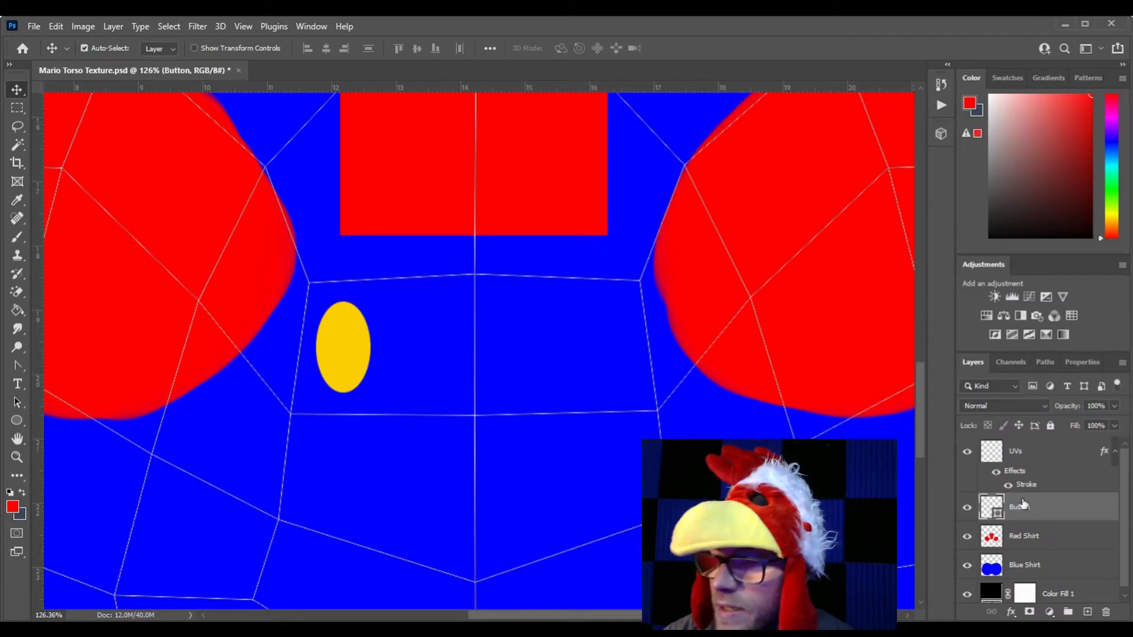
# Step: Add a Bevel & Emboss effect to the Button layer with depth 251%, size 7 px and soften 1 px
pyautogui.doubleClick(1088, 510)
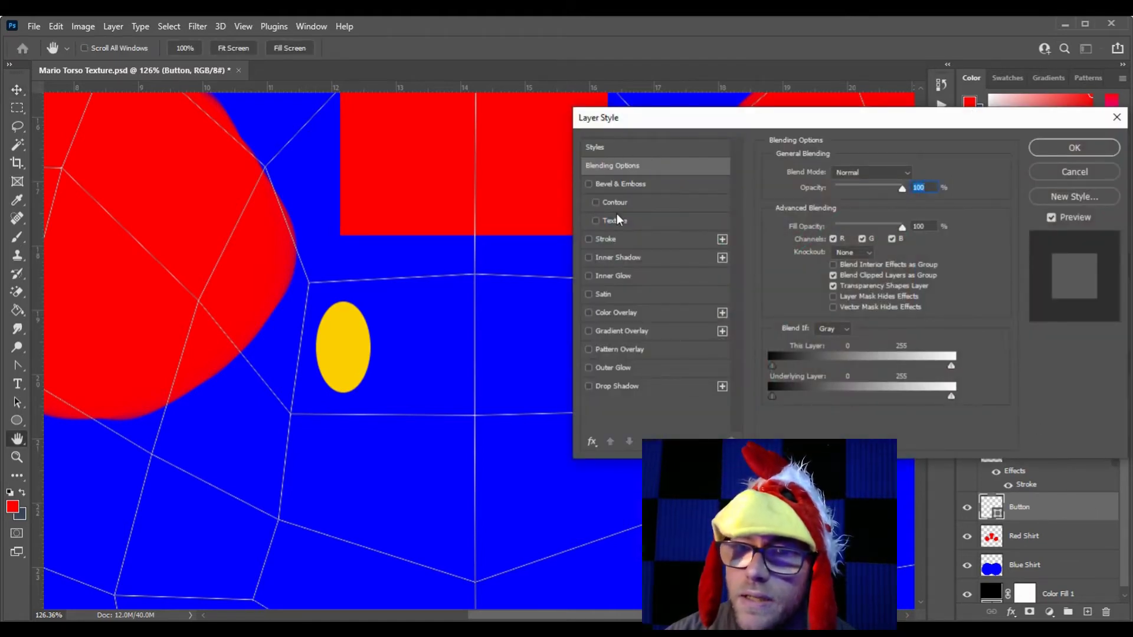
pyautogui.click(622, 185)
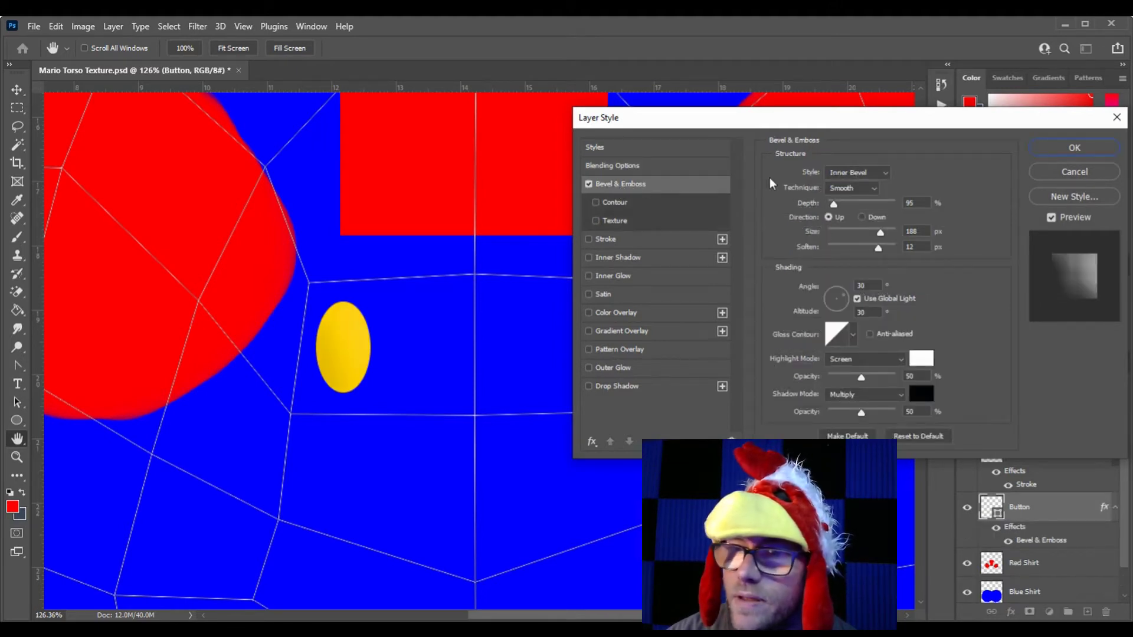
pyautogui.moveTo(834, 205); pyautogui.dragTo(844, 206)
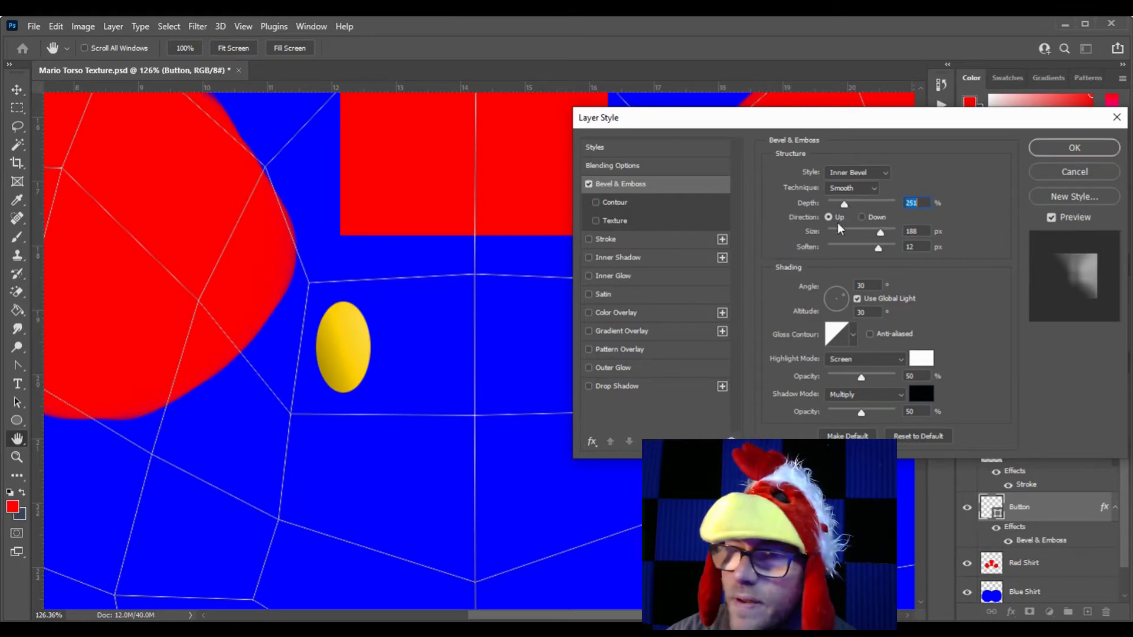
pyautogui.moveTo(878, 248); pyautogui.dragTo(834, 238)
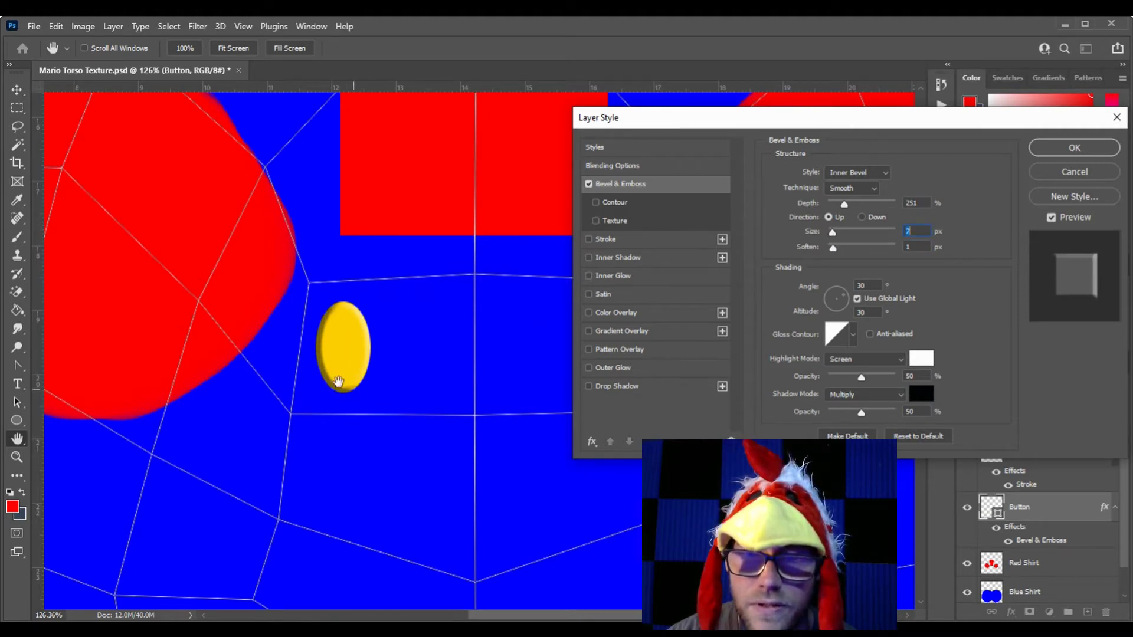
# Step: Compare the bevel techniques, set the technique to Chisel Hard, and apply the layer style
pyautogui.click(858, 189)
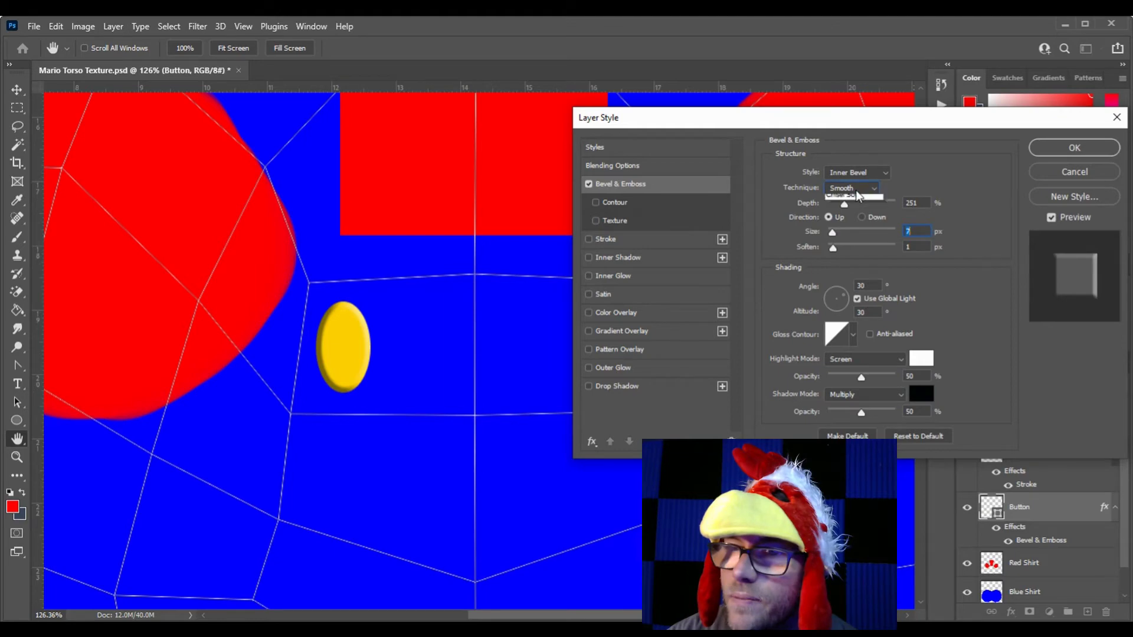
pyautogui.click(856, 213)
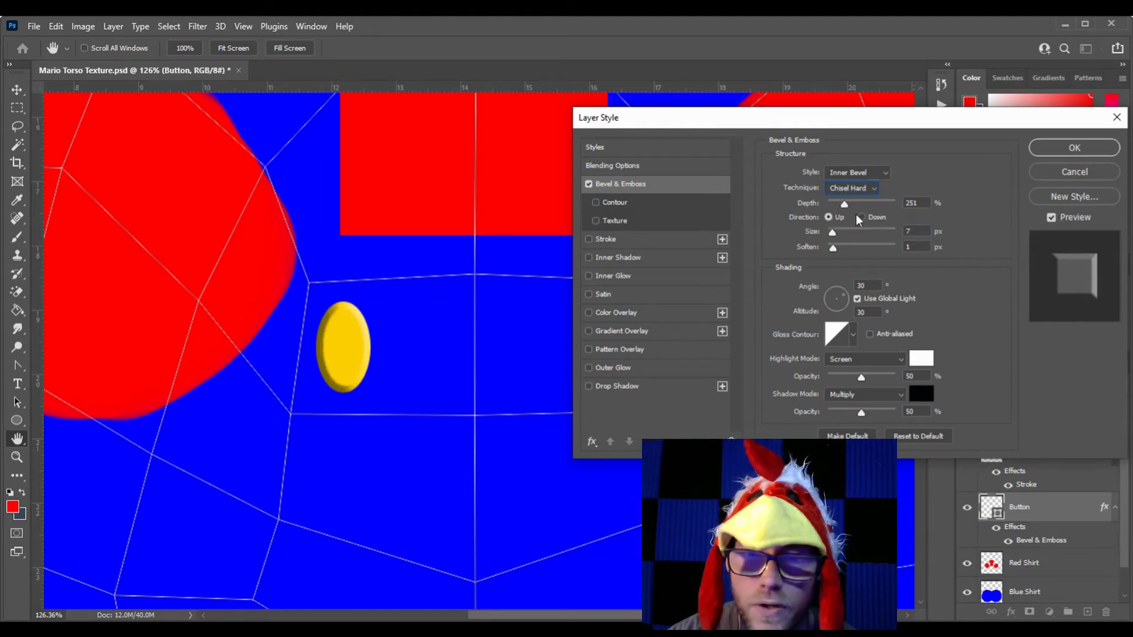
pyautogui.click(854, 188)
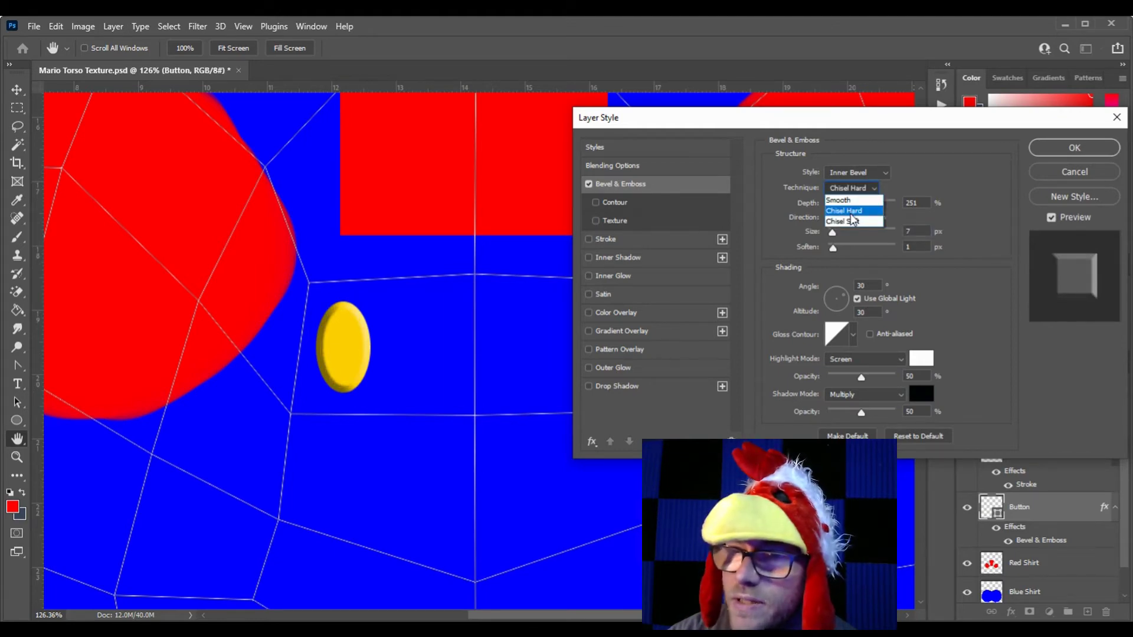
pyautogui.click(851, 221)
pyautogui.click(856, 188)
pyautogui.click(853, 212)
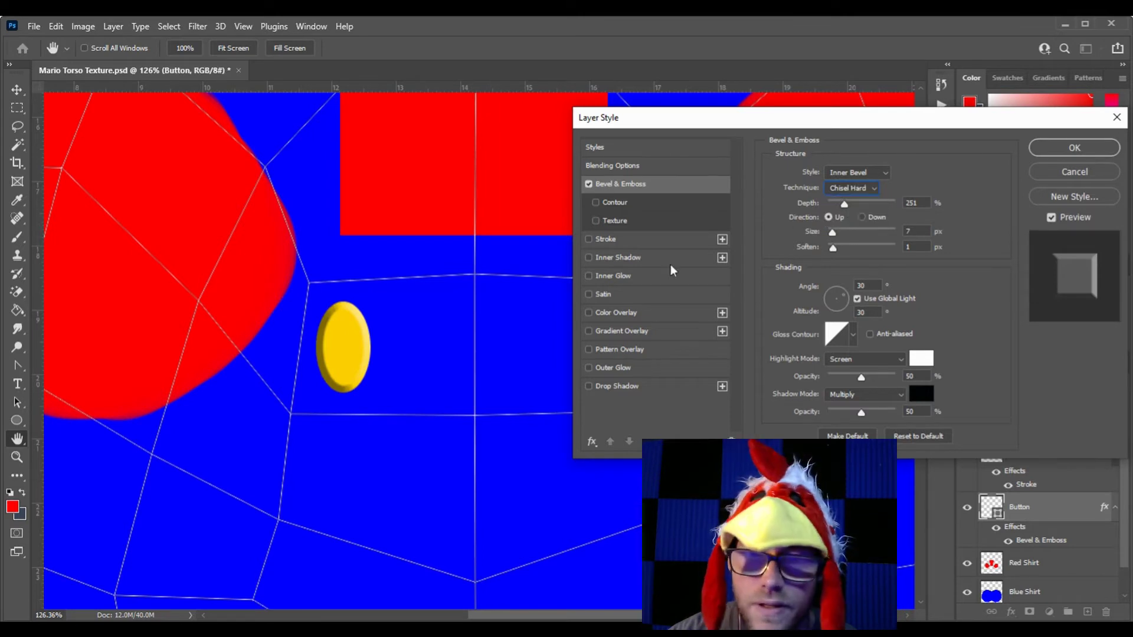
pyautogui.click(1057, 150)
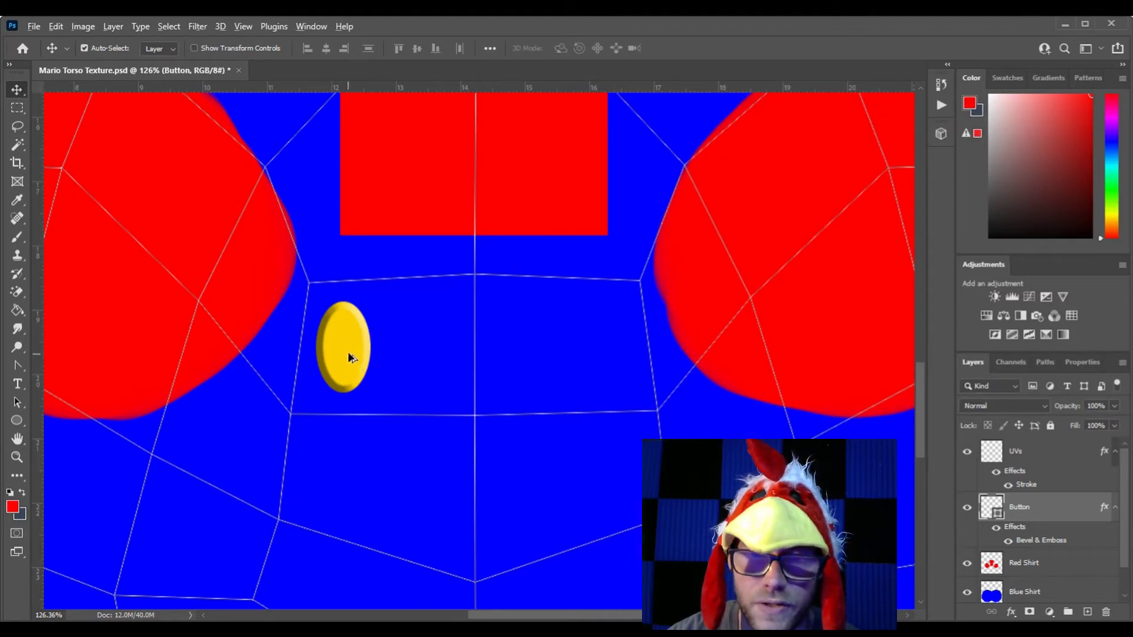
# Step: Duplicate the yellow button straight across to below the central red area's lower-right corner, and save the torso texture
pyautogui.moveTo(350, 352); pyautogui.dragTo(616, 347)
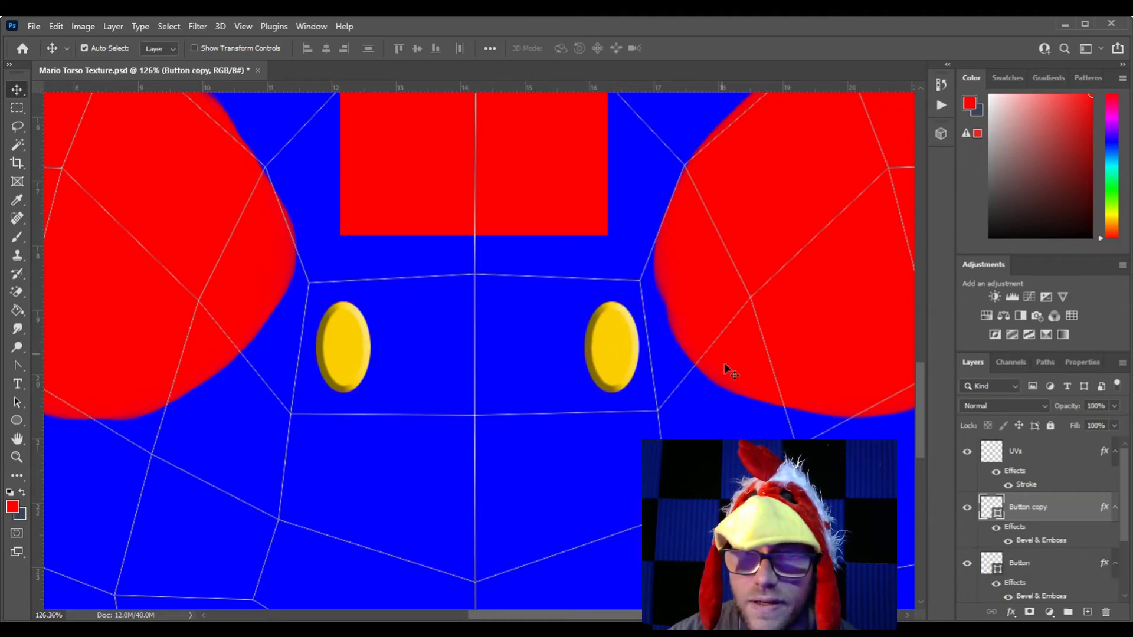
pyautogui.hotkey('ctrl', 's')
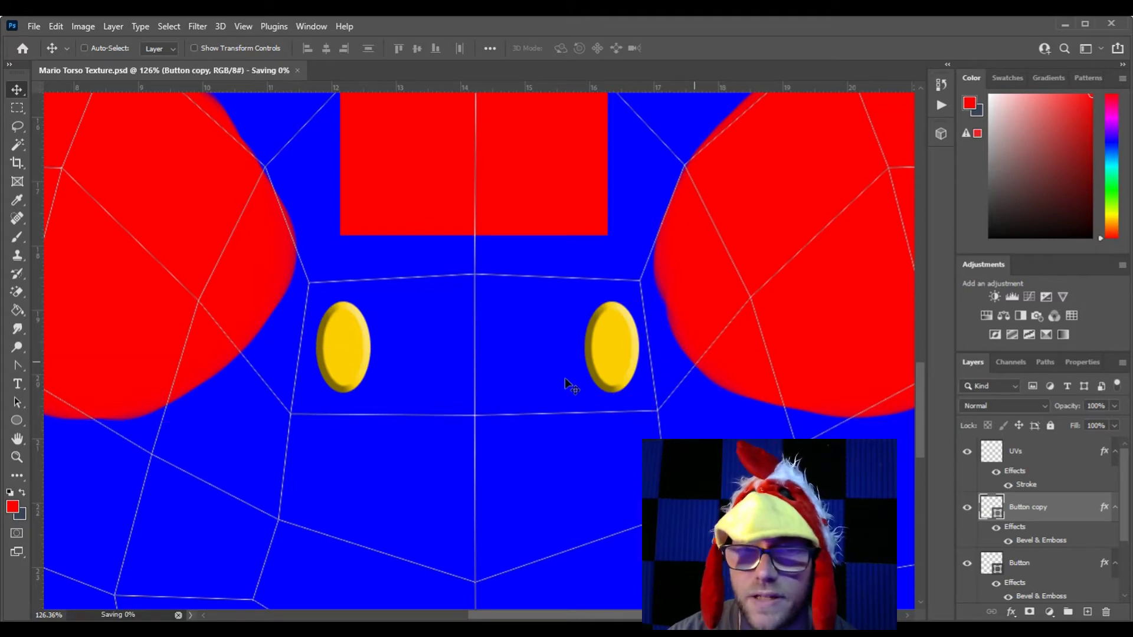
pyautogui.scroll(-5, 550, 371)
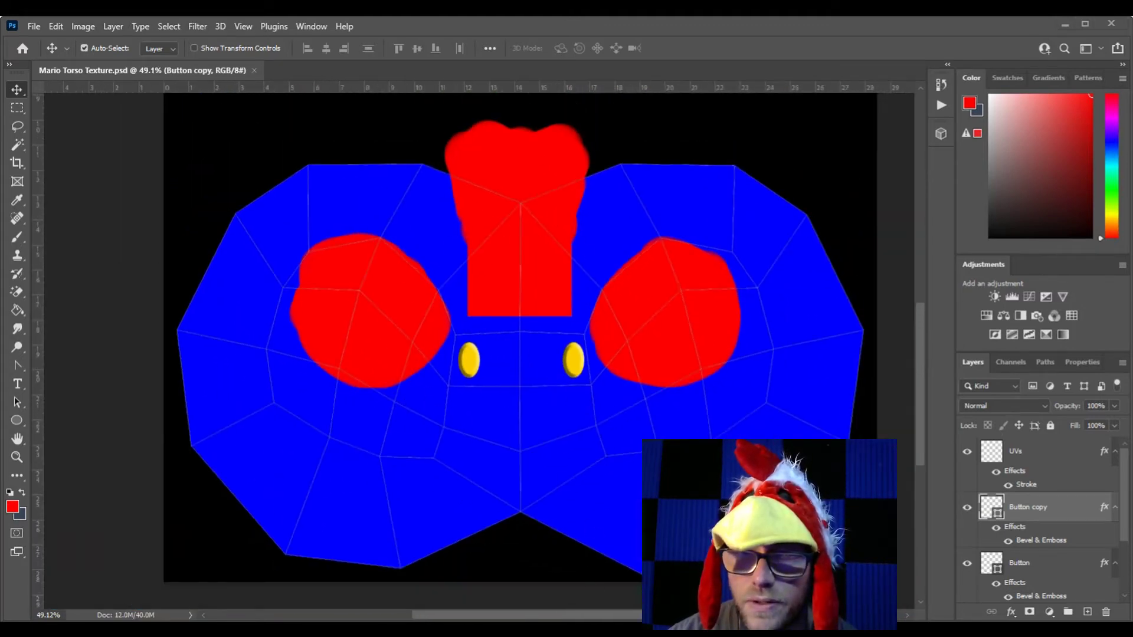
# Step: Switch to Maya and inspect both beveled buttons on the torso against the Mario reference image
pyautogui.hotkey('alt', 'Tab')
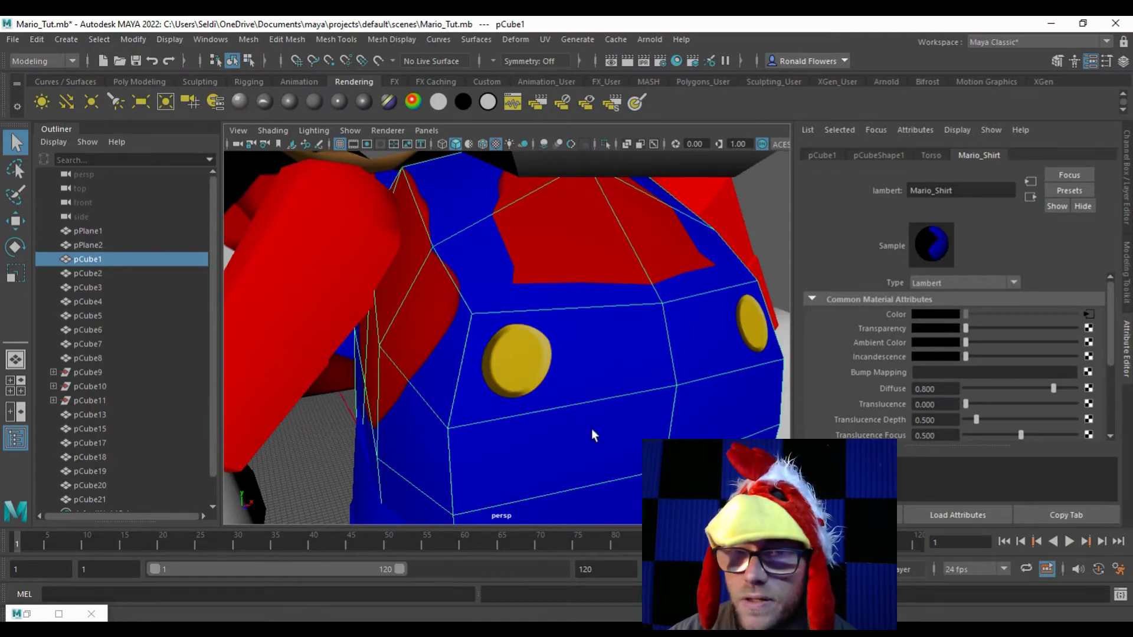
pyautogui.scroll(-3, 637, 409)
pyautogui.moveTo(636, 417); pyautogui.dragTo(531, 425)
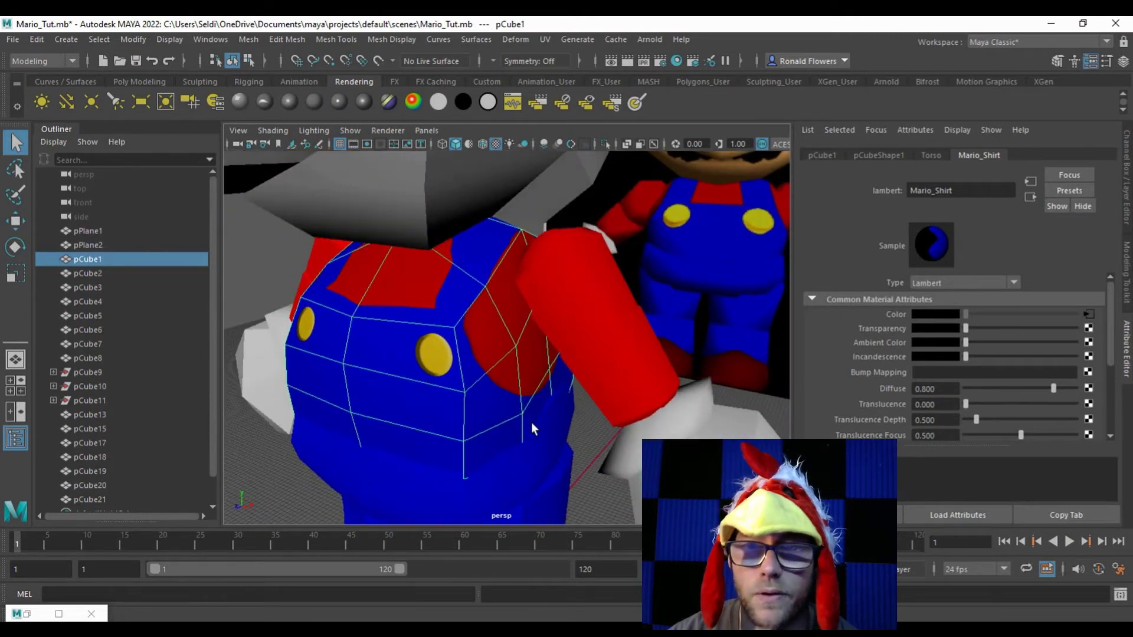
pyautogui.scroll(-3, 454, 361)
pyautogui.scroll(-4, 455, 361)
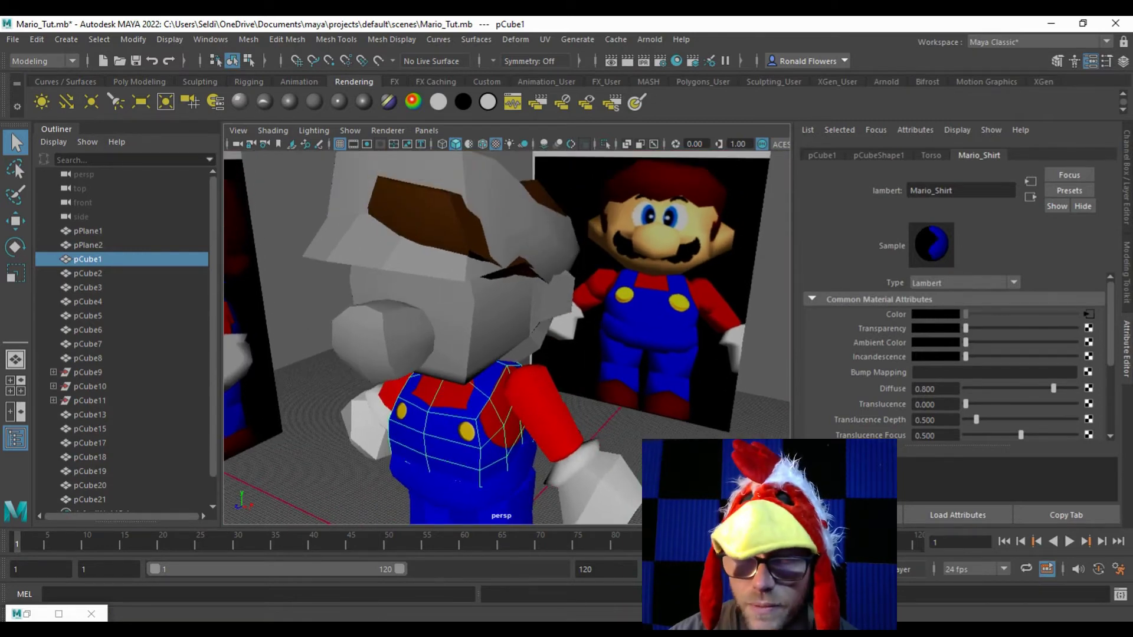
# Step: Switch to Photoshop and open the Mario Face UVs.png snapshot as a second document
pyautogui.hotkey('alt', 'Tab')
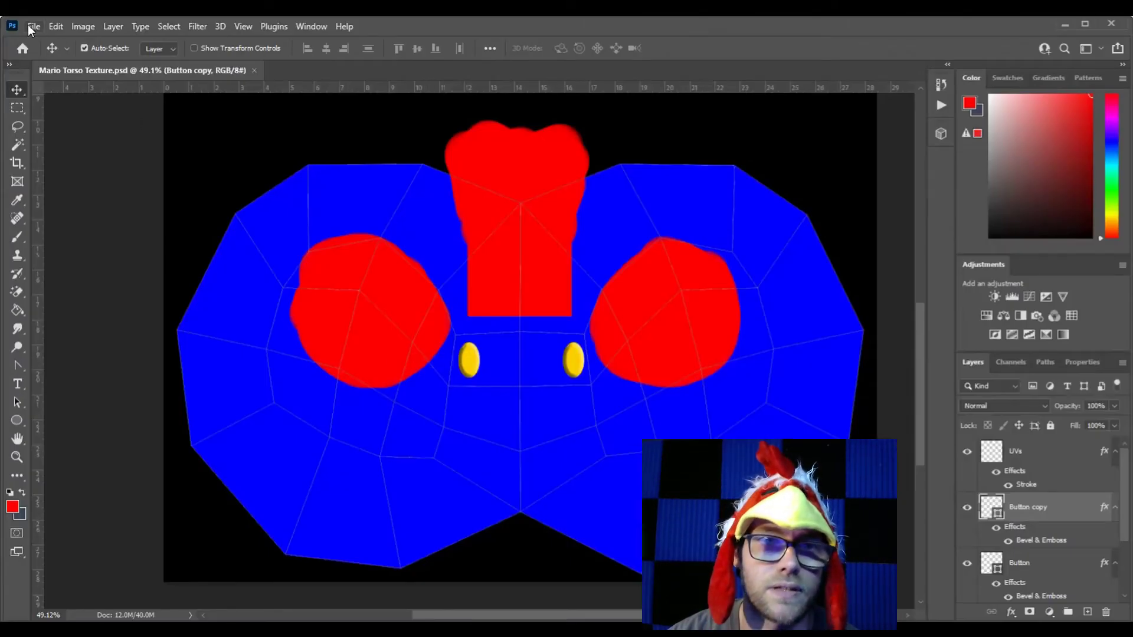
pyautogui.rightClick(299, 71)
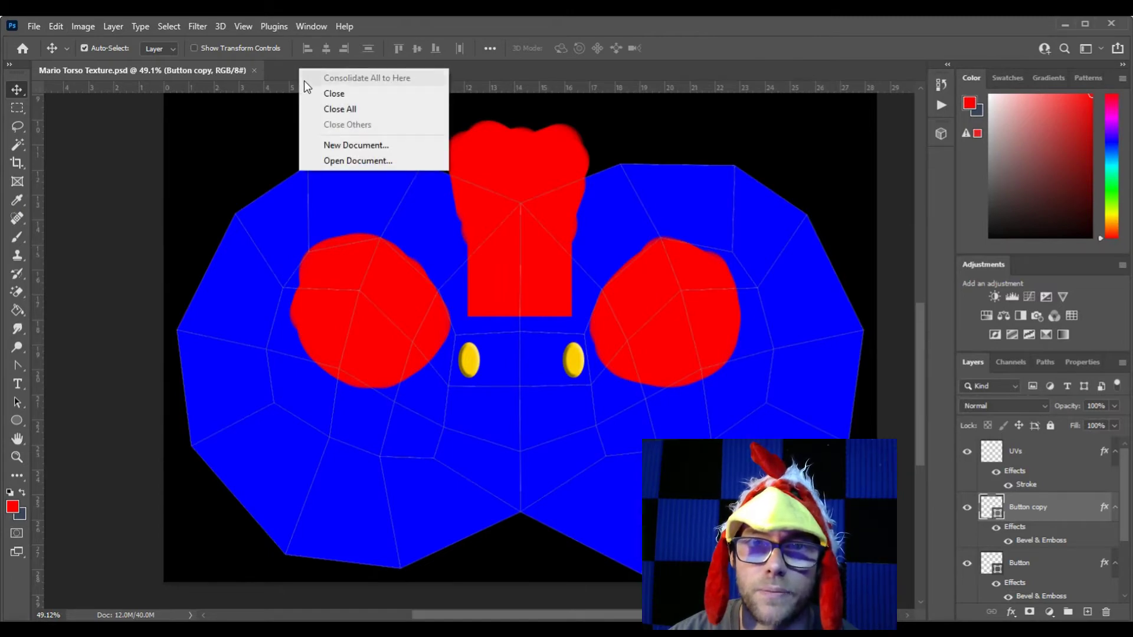
pyautogui.click(363, 161)
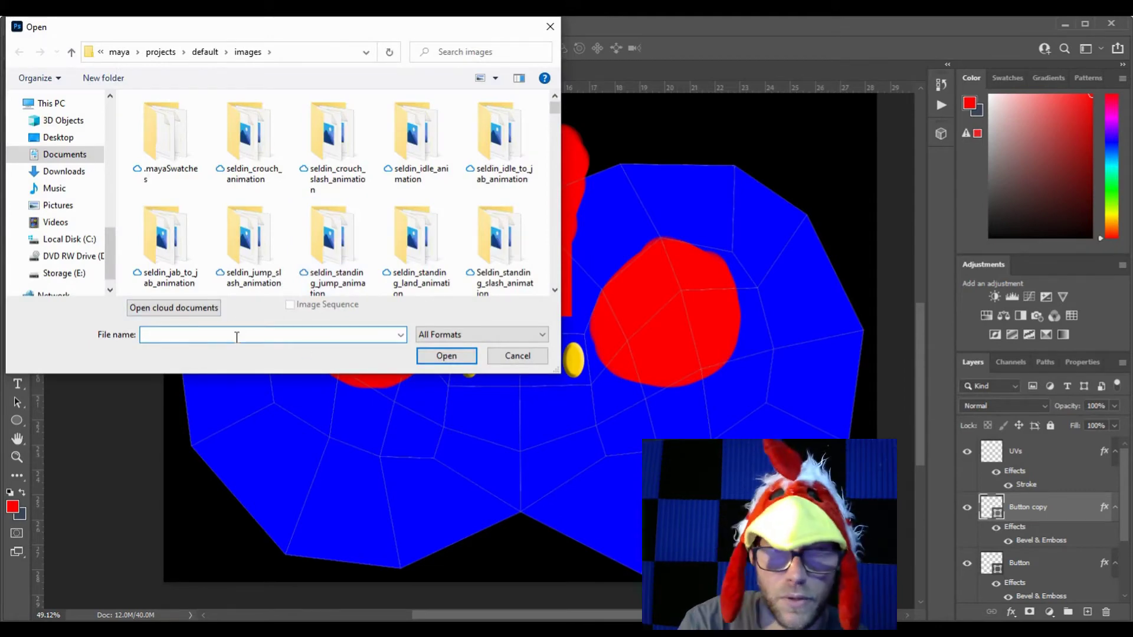
pyautogui.write('mario fac')
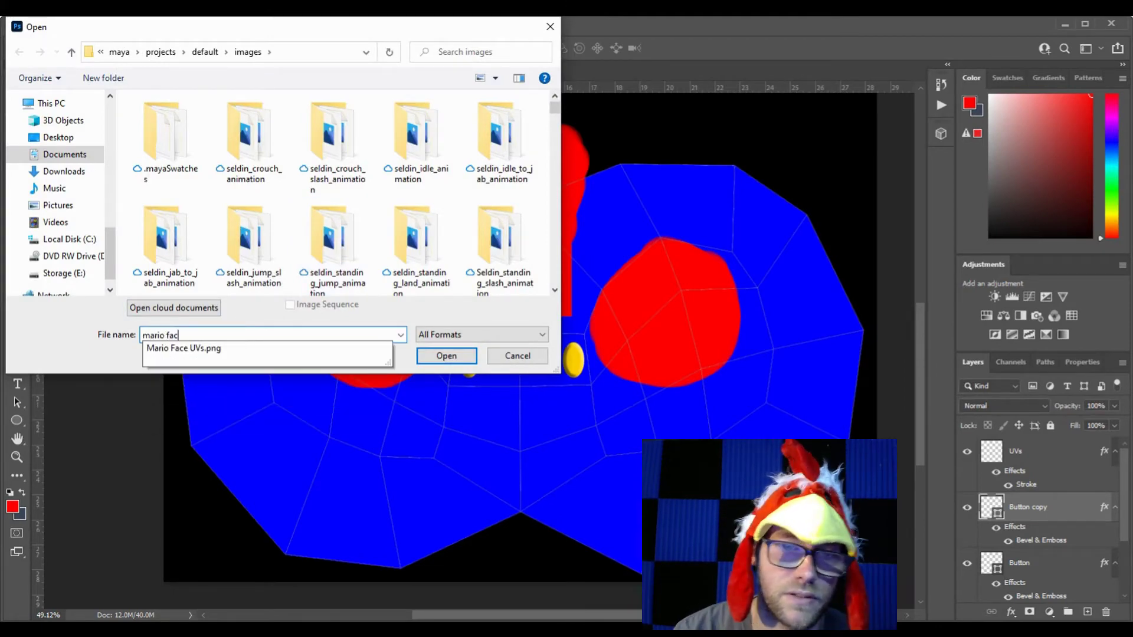
pyautogui.click(272, 349)
pyautogui.click(465, 355)
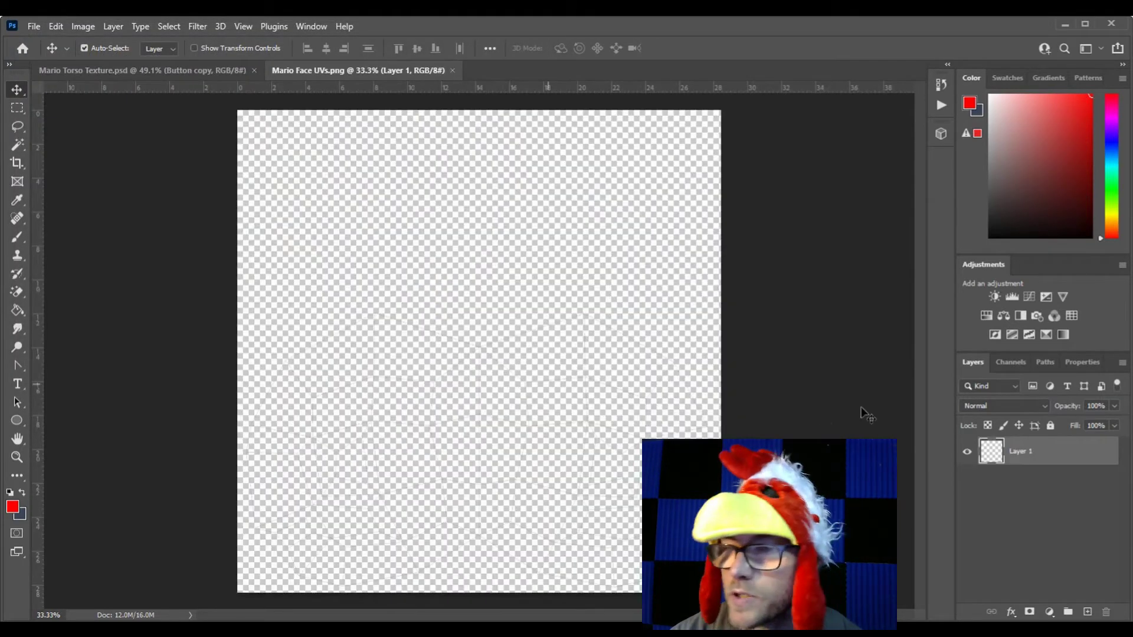
# Step: Rename the face snapshot's layer to UVs
pyautogui.doubleClick(1016, 452)
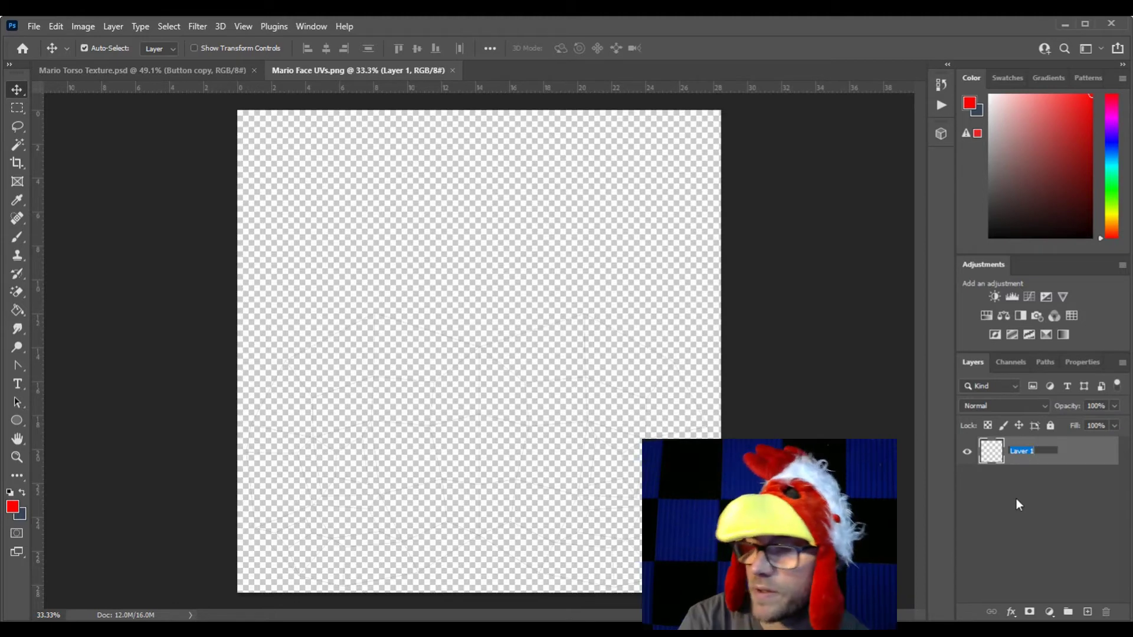
pyautogui.write('UVs')
pyautogui.press('Return')
# Step: Add a black solid color fill layer and place it beneath the UVs layer as the background
pyautogui.click(1049, 612)
pyautogui.press('Escape')
pyautogui.click(1049, 612)
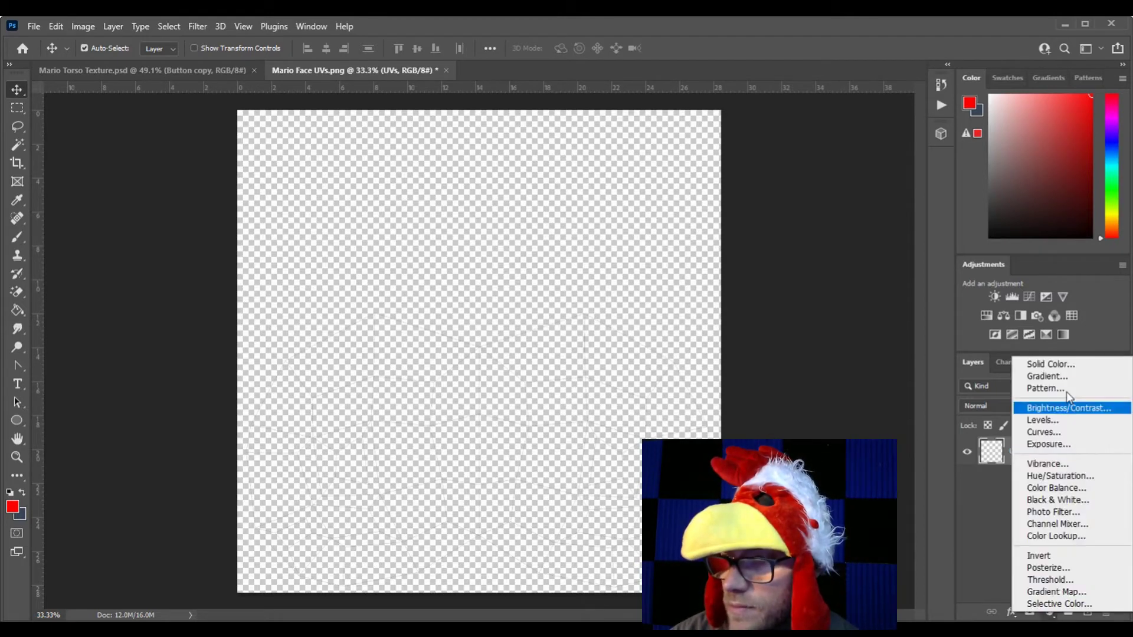
pyautogui.click(1043, 362)
pyautogui.moveTo(764, 433); pyautogui.dragTo(753, 522)
pyautogui.press('Return')
pyautogui.moveTo(1026, 452); pyautogui.dragTo(964, 495)
# Step: Apply a Stroke layer style to the UVs layer
pyautogui.doubleClick(1078, 459)
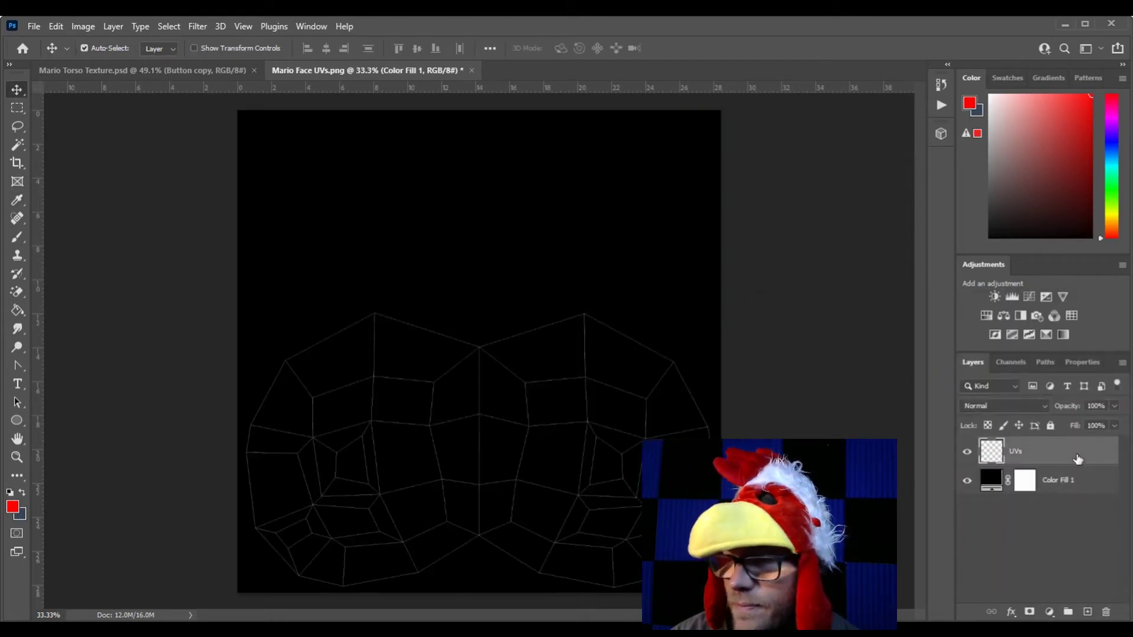
pyautogui.click(649, 239)
pyautogui.click(852, 188)
pyautogui.click(849, 190)
pyautogui.scroll(-1, 849, 189)
pyautogui.click(847, 185)
pyautogui.click(851, 197)
pyautogui.click(1072, 148)
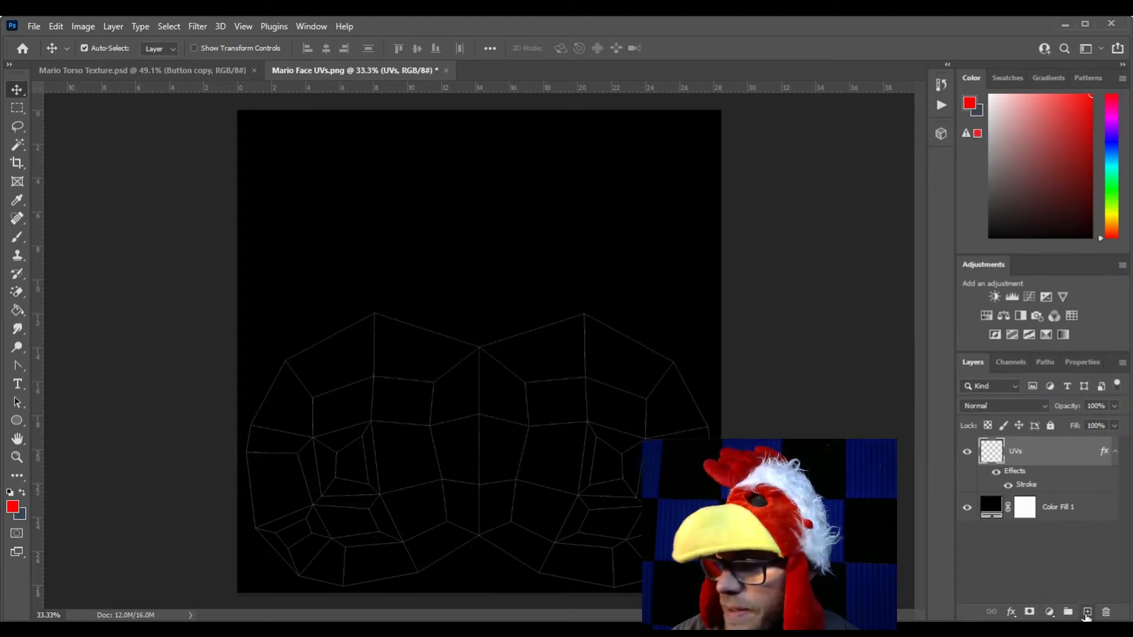
# Step: Create a new layer named Face and place it between the UVs layer and the black fill layer
pyautogui.click(1087, 612)
pyautogui.doubleClick(1021, 452)
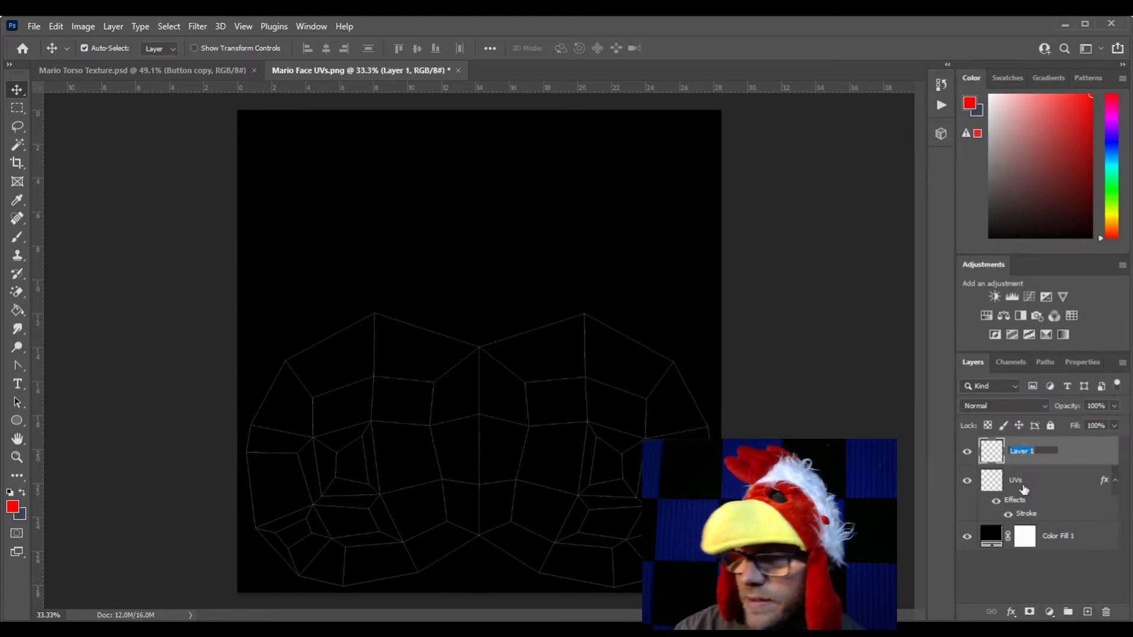
pyautogui.write('Face')
pyautogui.press('Return')
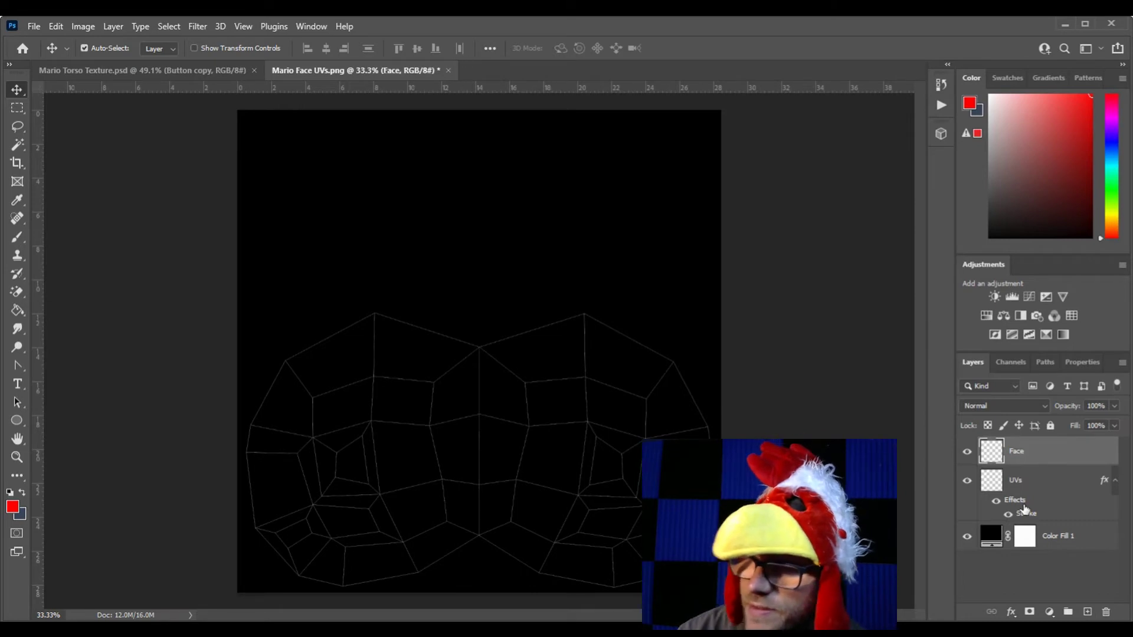
pyautogui.moveTo(1035, 468); pyautogui.dragTo(1029, 521)
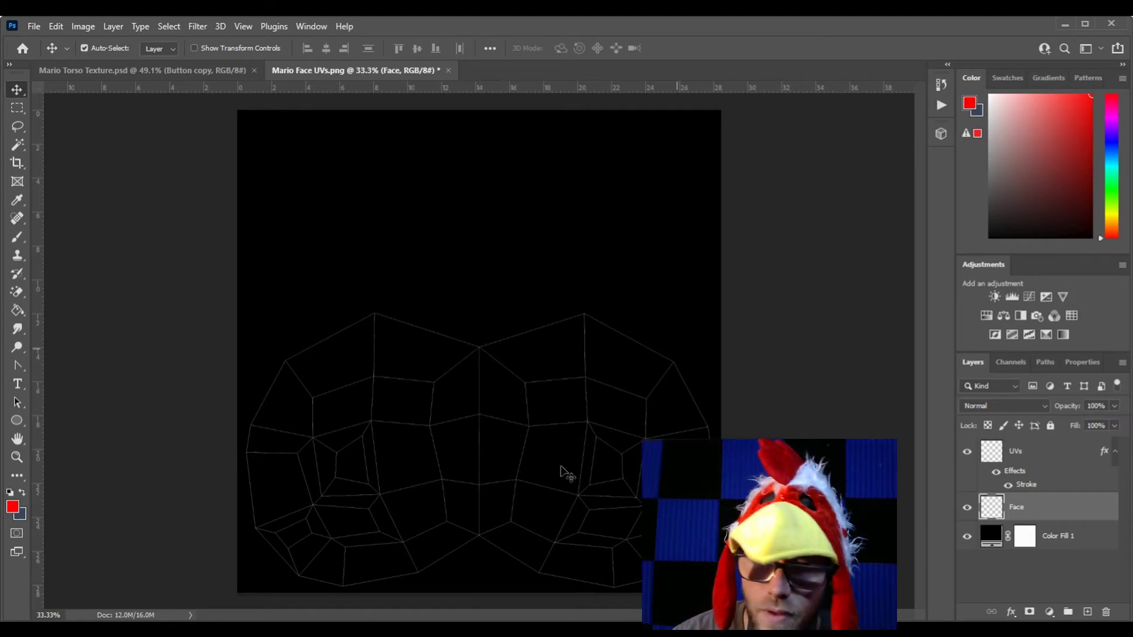
# Step: Switch to Maya and assign a new Lambert material named Mario_Face to Mario's head mesh
pyautogui.click(528, 629)
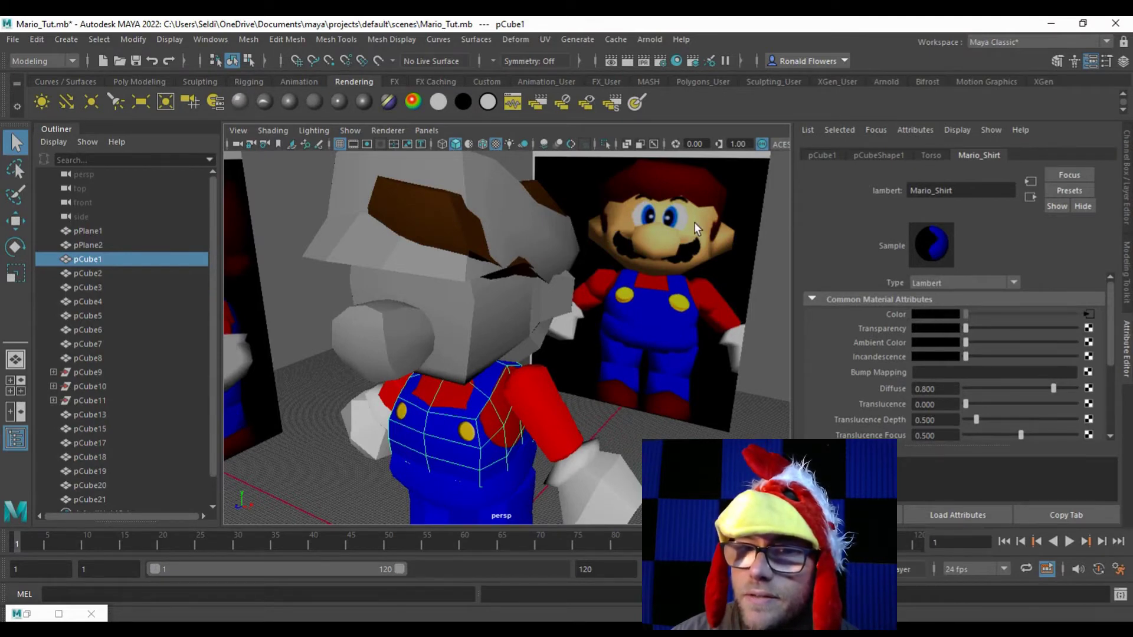
pyautogui.click(494, 317)
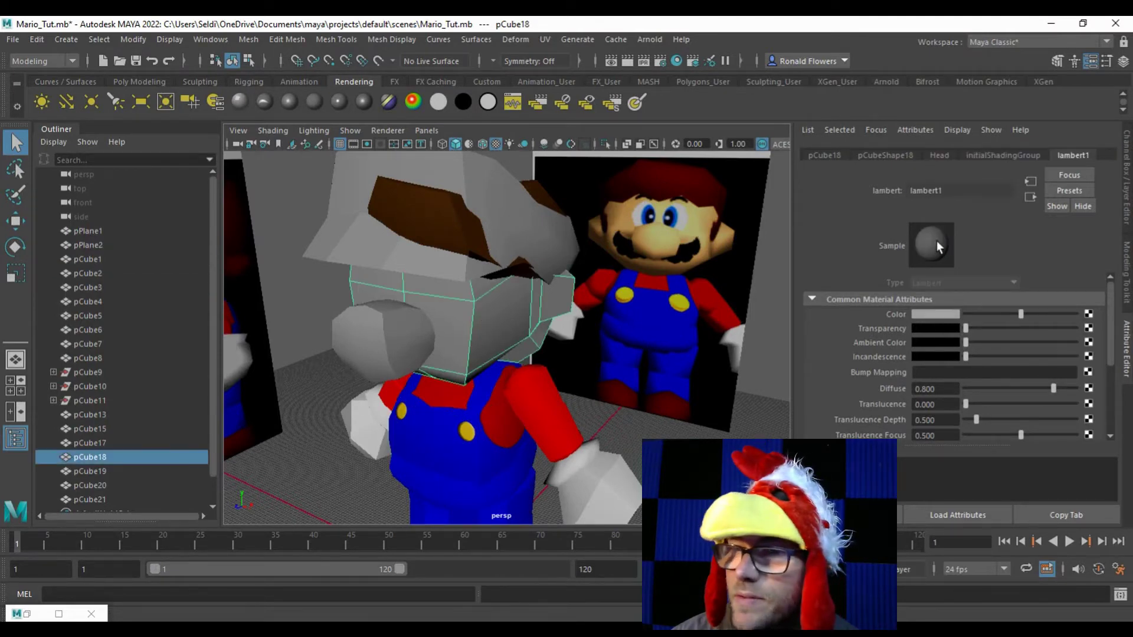
pyautogui.click(312, 101)
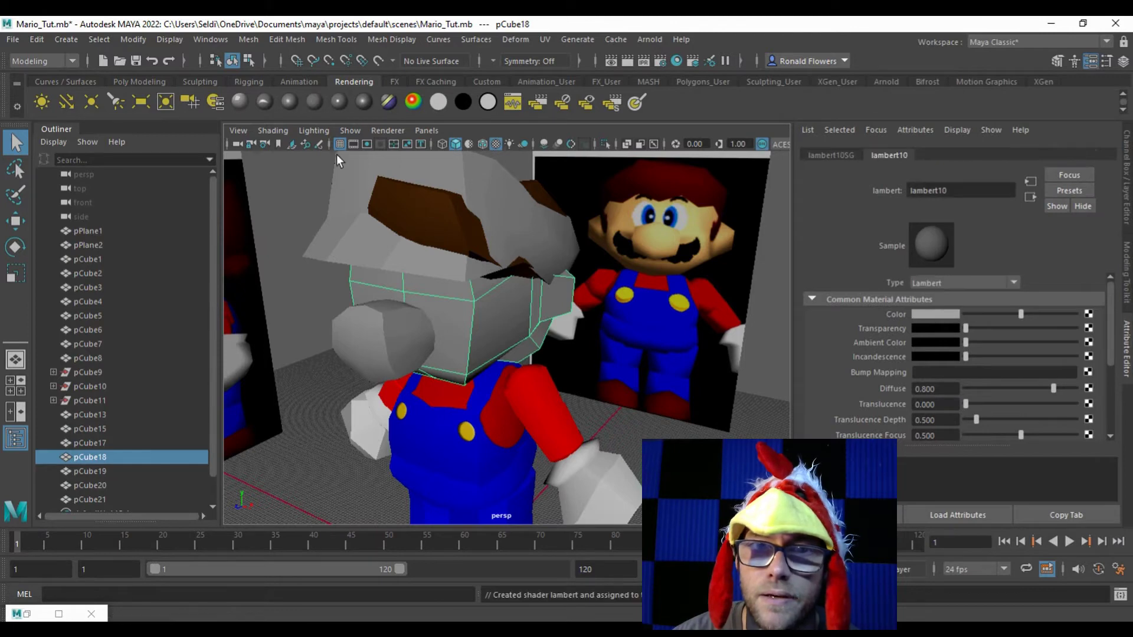
pyautogui.moveTo(977, 192); pyautogui.dragTo(851, 196)
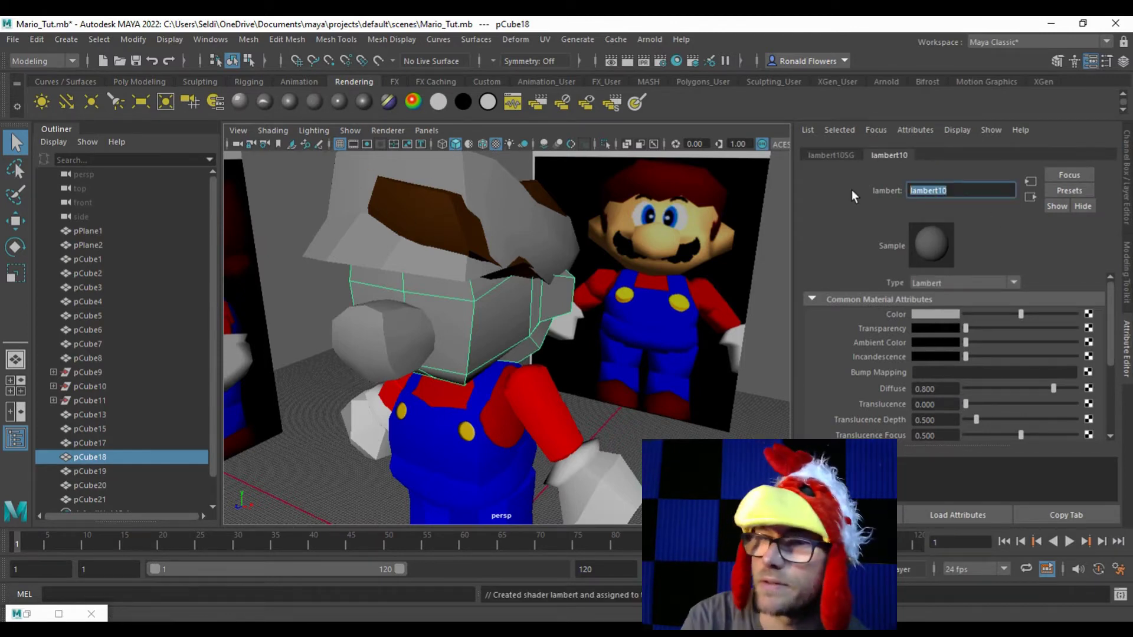
pyautogui.write('Mario_Face')
pyautogui.press('Return')
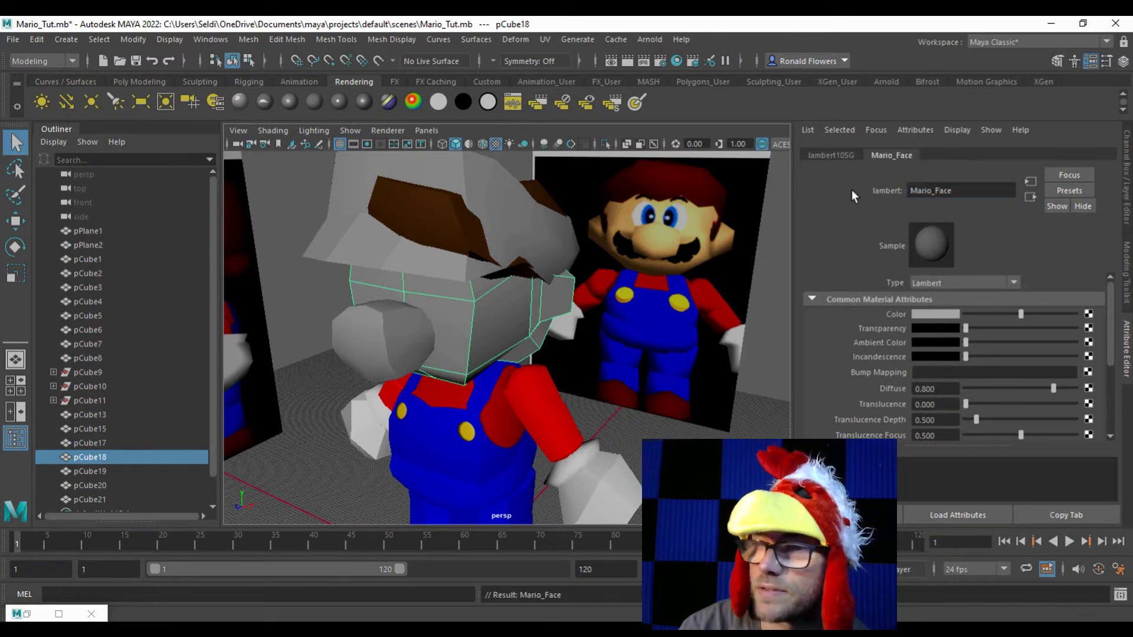
# Step: Sample the skin tone from Mario's face in the reference image for the Mario_Face material's color
pyautogui.click(937, 314)
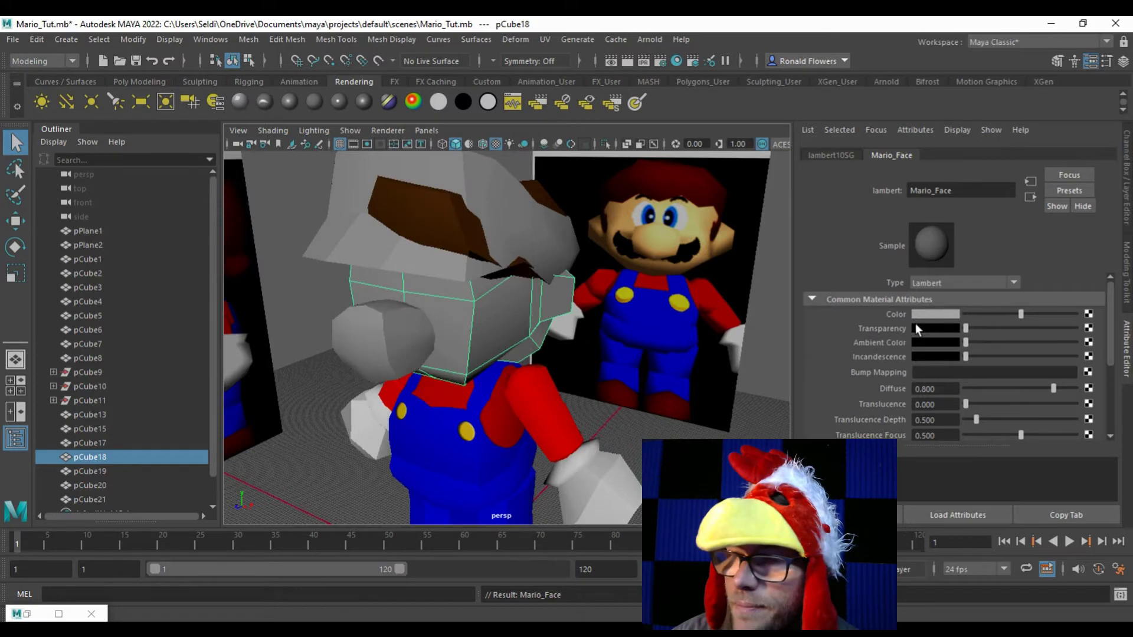
pyautogui.click(918, 312)
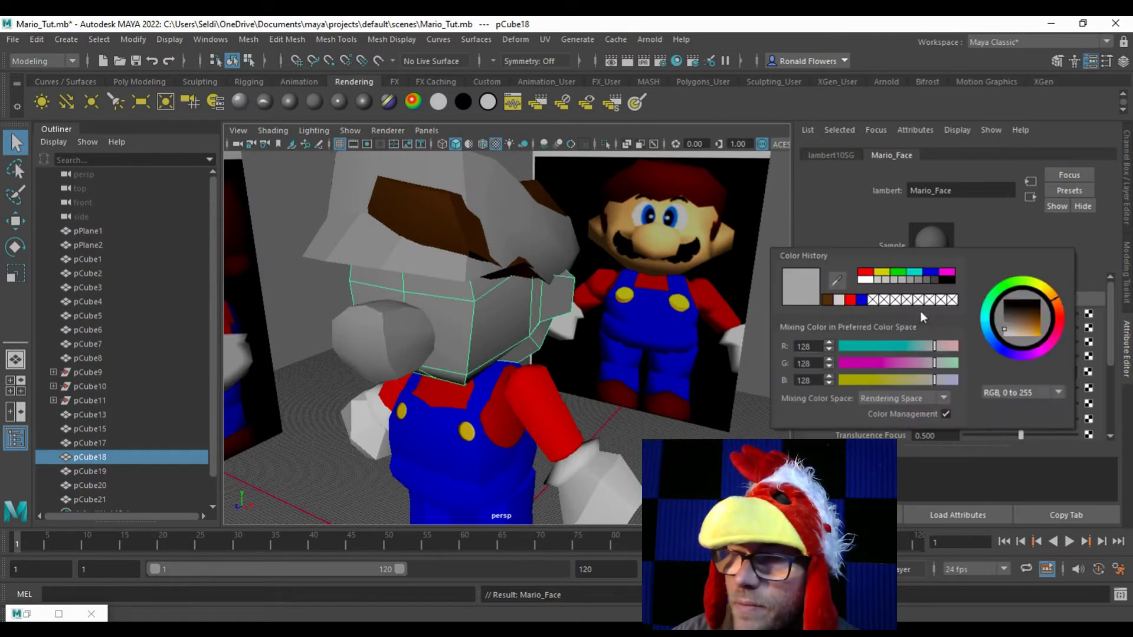
pyautogui.click(834, 287)
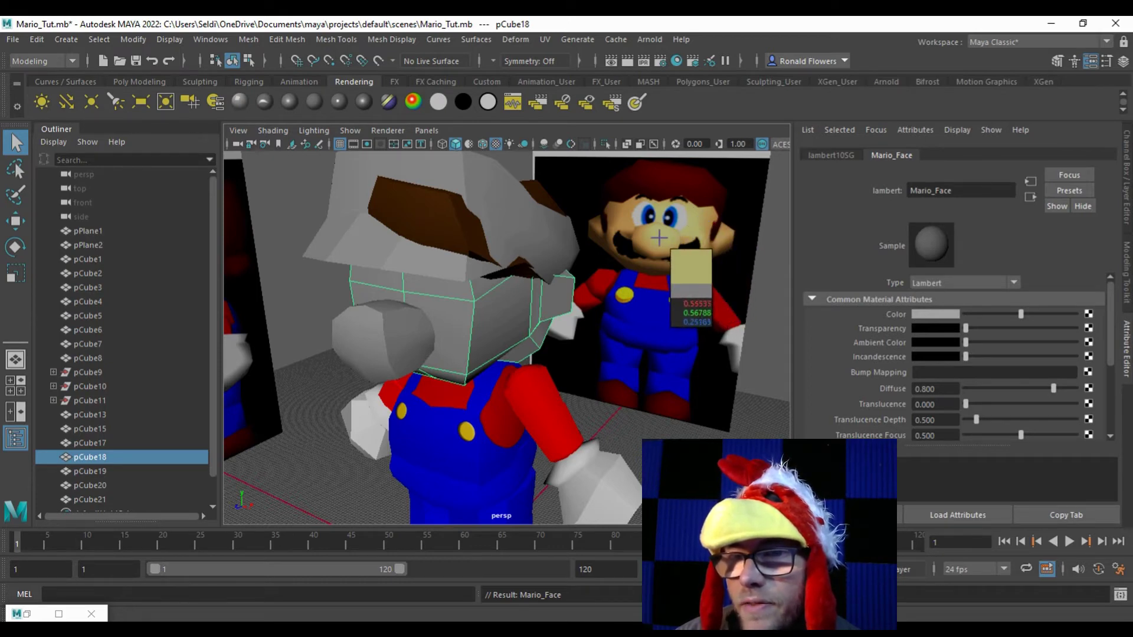
# Step: Sample the reference image's skin tone for the Mario_Face color, and set Photoshop's foreground color to yellow-tan d4b650
pyautogui.click(660, 239)
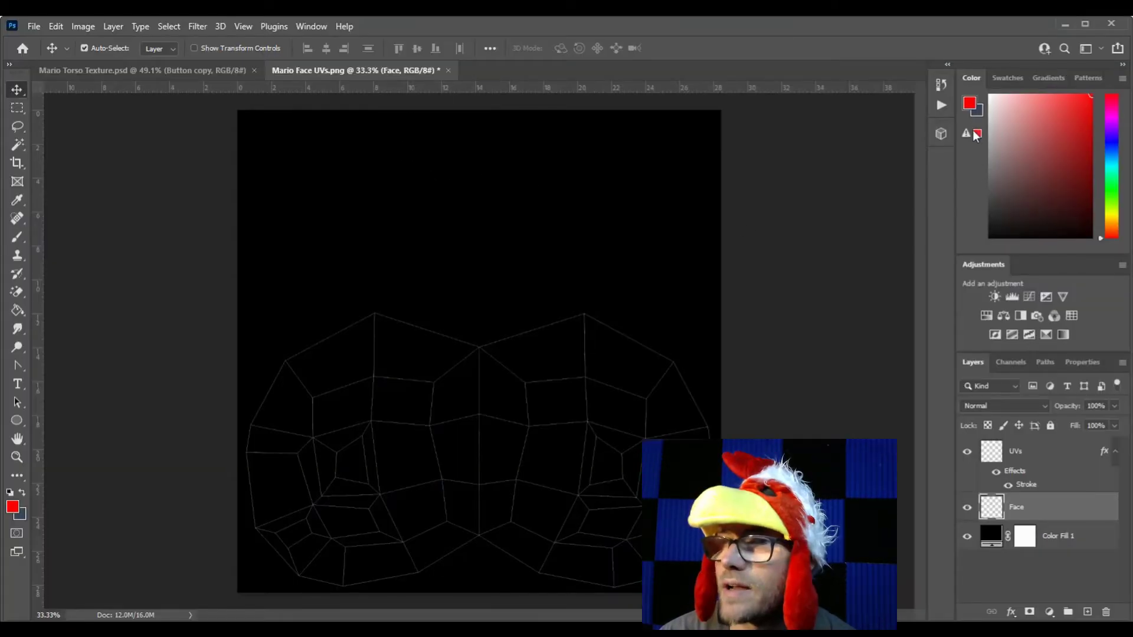
pyautogui.click(970, 104)
pyautogui.moveTo(946, 488); pyautogui.dragTo(951, 494)
pyautogui.moveTo(901, 418)
pyautogui.mouseDown()
pyautogui.moveTo(799, 362)
pyautogui.moveTo(808, 411)
pyautogui.moveTo(867, 370)
pyautogui.mouseUp()
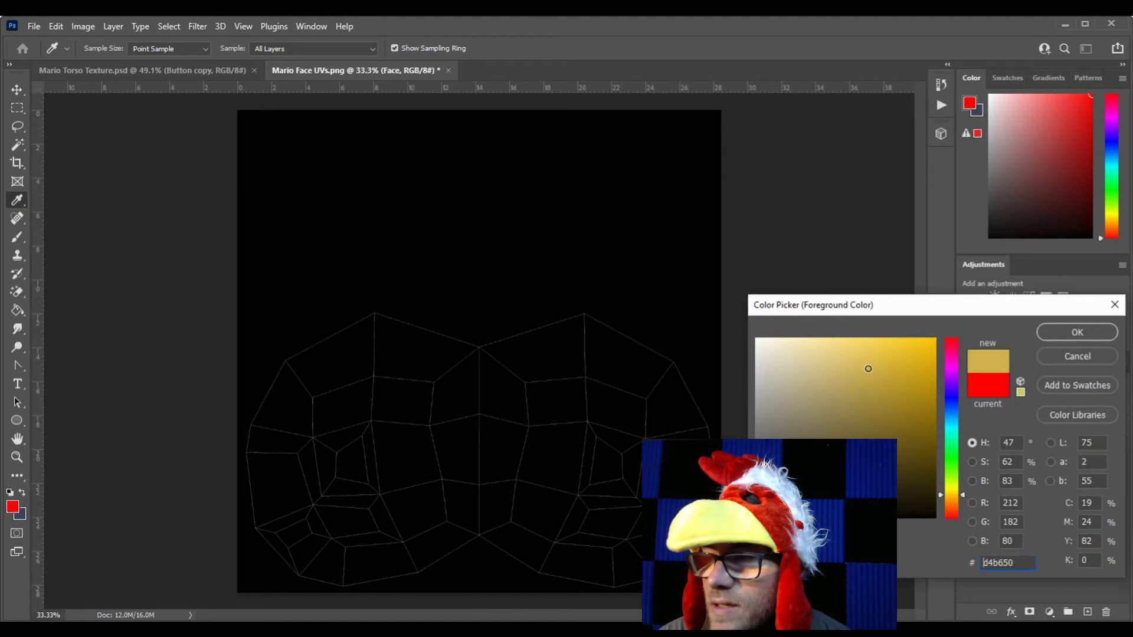
pyautogui.click(1045, 333)
# Step: Select the area outside the face shells on the UVs layer with the Magic Wand and invert the selection
pyautogui.press('w')
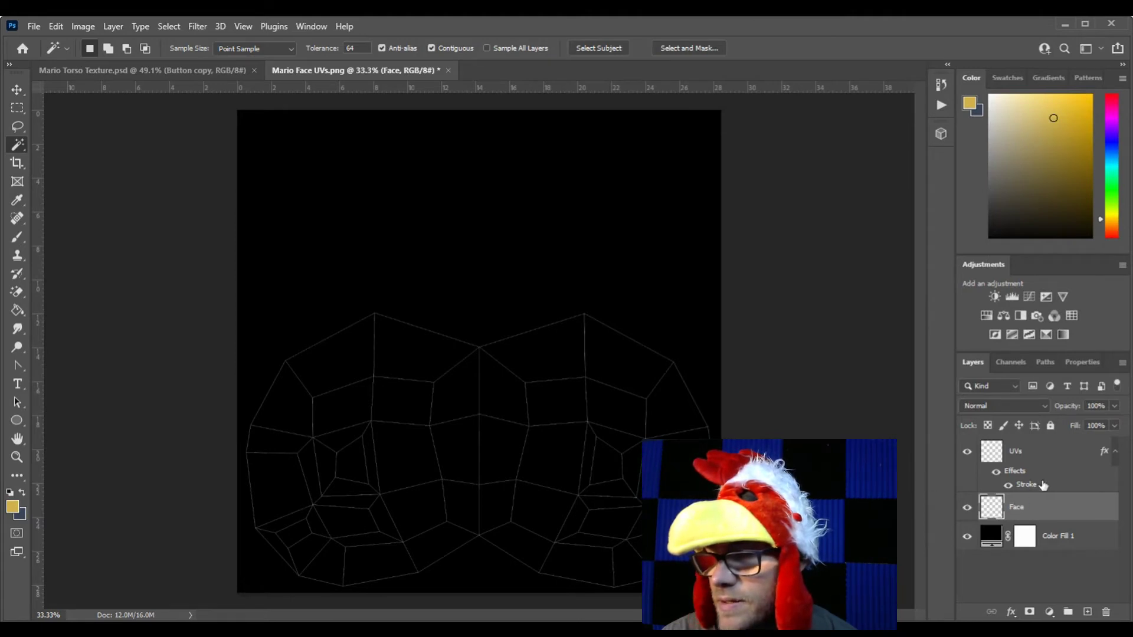
pyautogui.click(1036, 453)
pyautogui.click(572, 237)
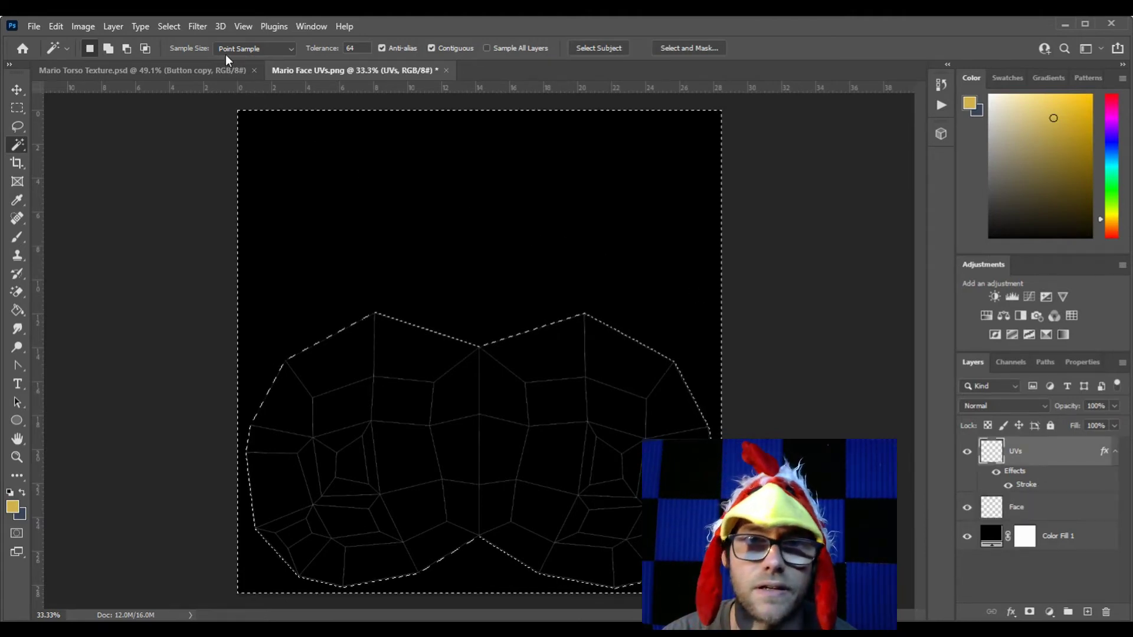
pyautogui.click(191, 27)
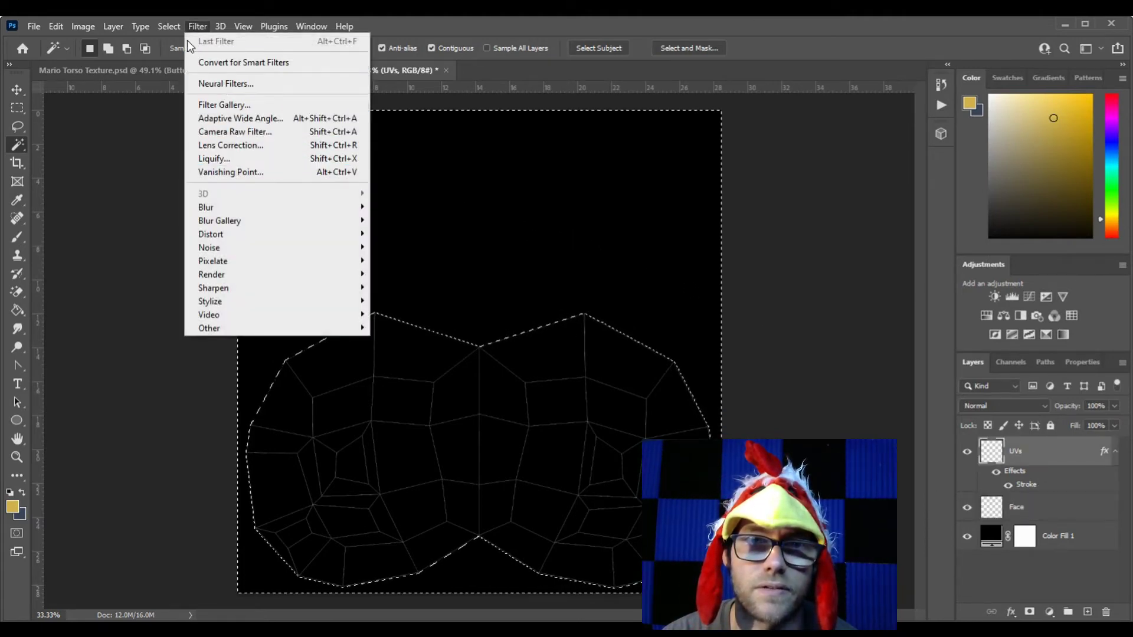
pyautogui.moveTo(168, 26)
pyautogui.click(177, 82)
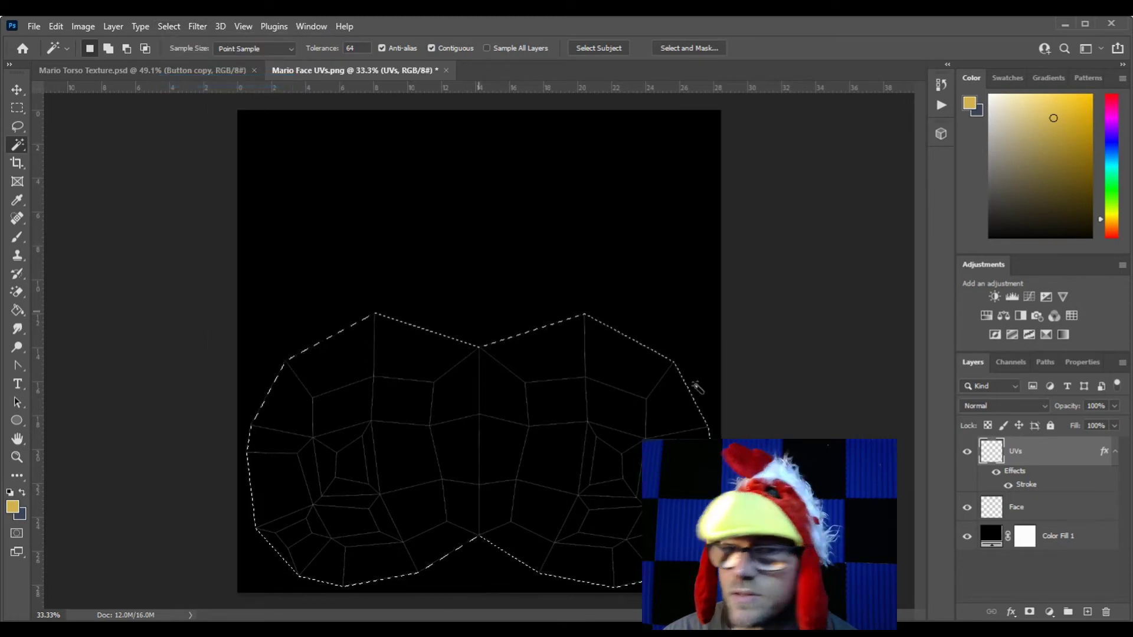
# Step: Fill the selected face silhouette on the Face layer with the foreground color
pyautogui.click(1030, 510)
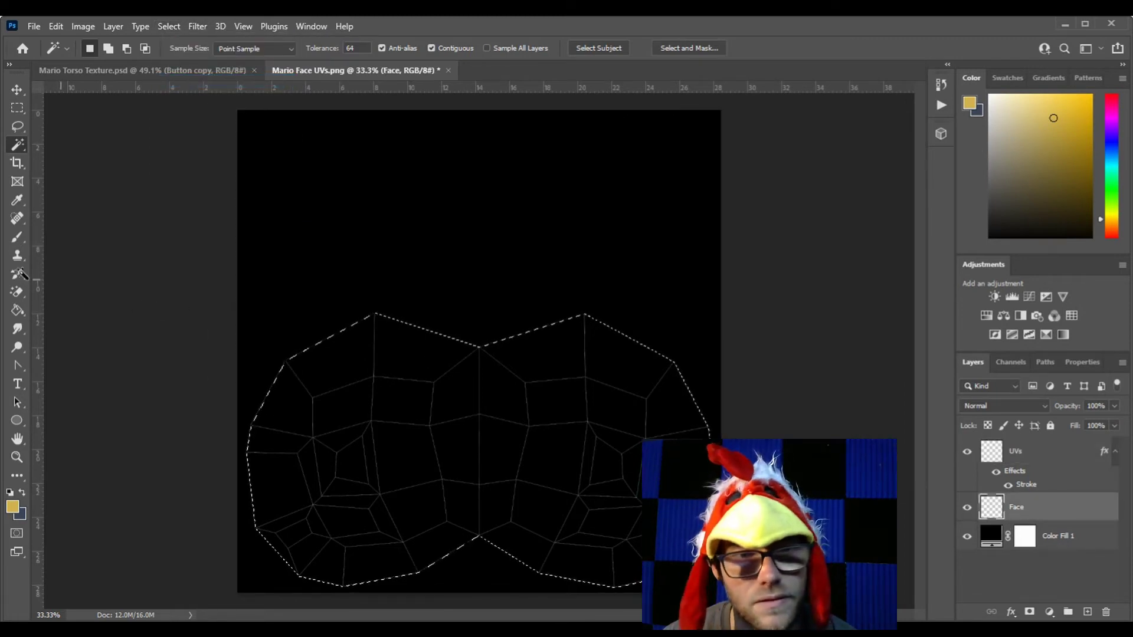
pyautogui.click(18, 309)
pyautogui.click(354, 418)
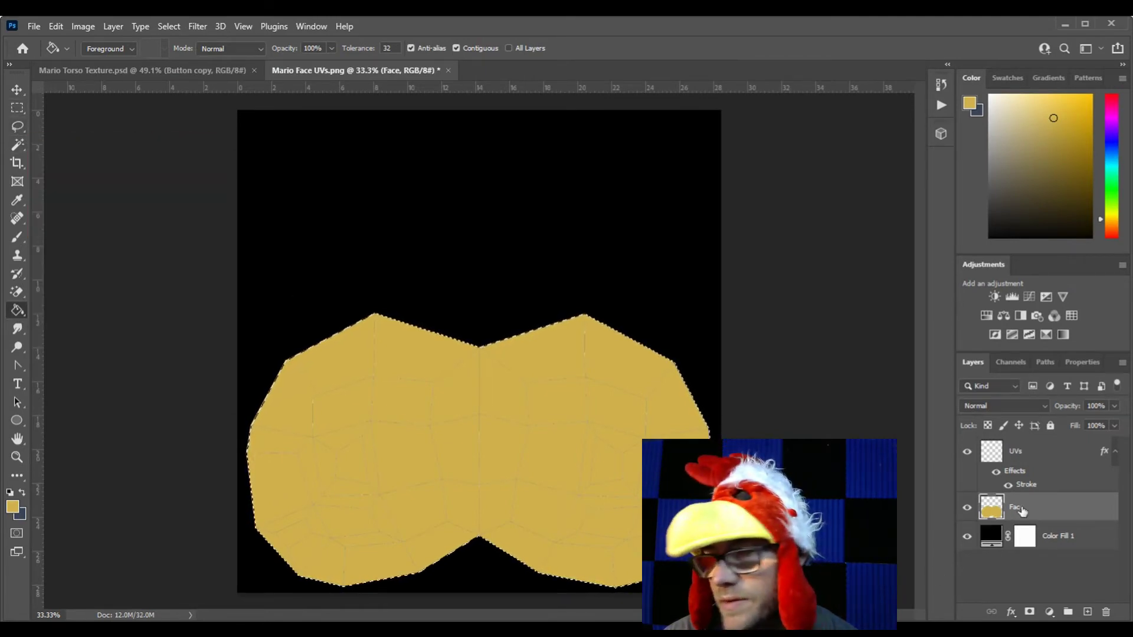
pyautogui.click(24, 236)
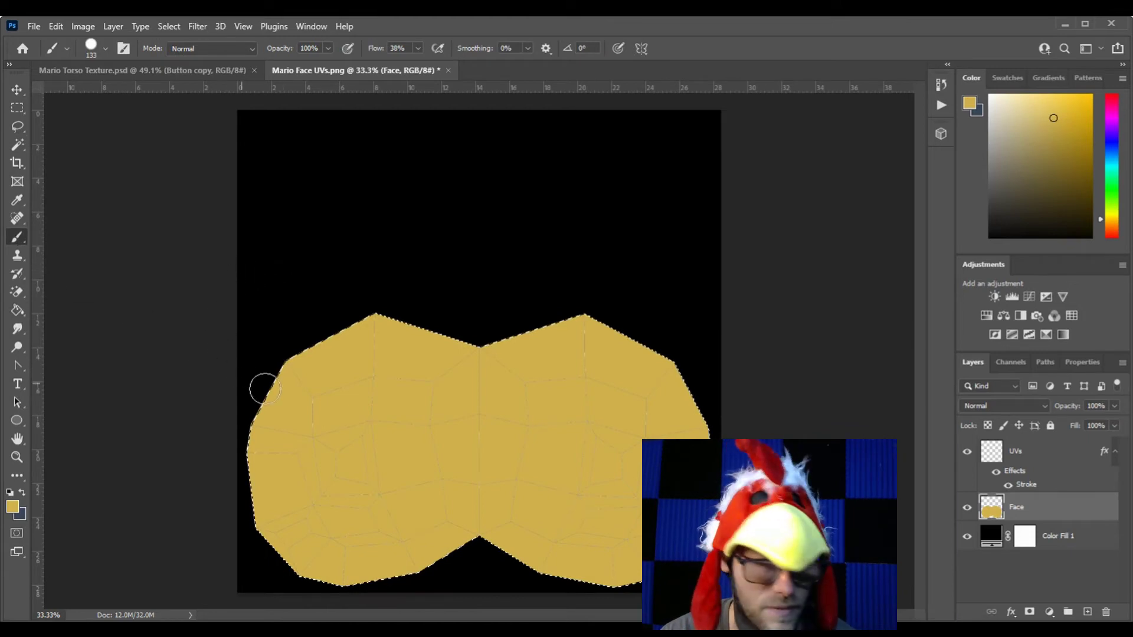
# Step: Save the document in Photoshop format as "Mario Face Texture" in the Maya project's images folder
pyautogui.hotkey('ctrl', 'shift', 's')
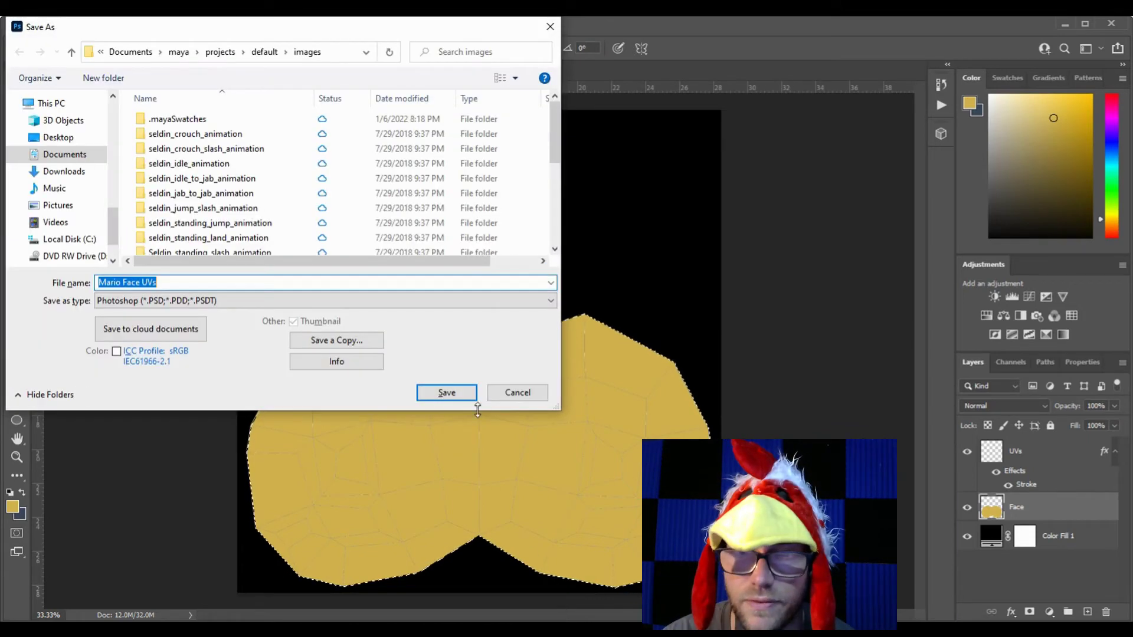
pyautogui.moveTo(141, 284); pyautogui.dragTo(169, 288)
pyautogui.write('Texture')
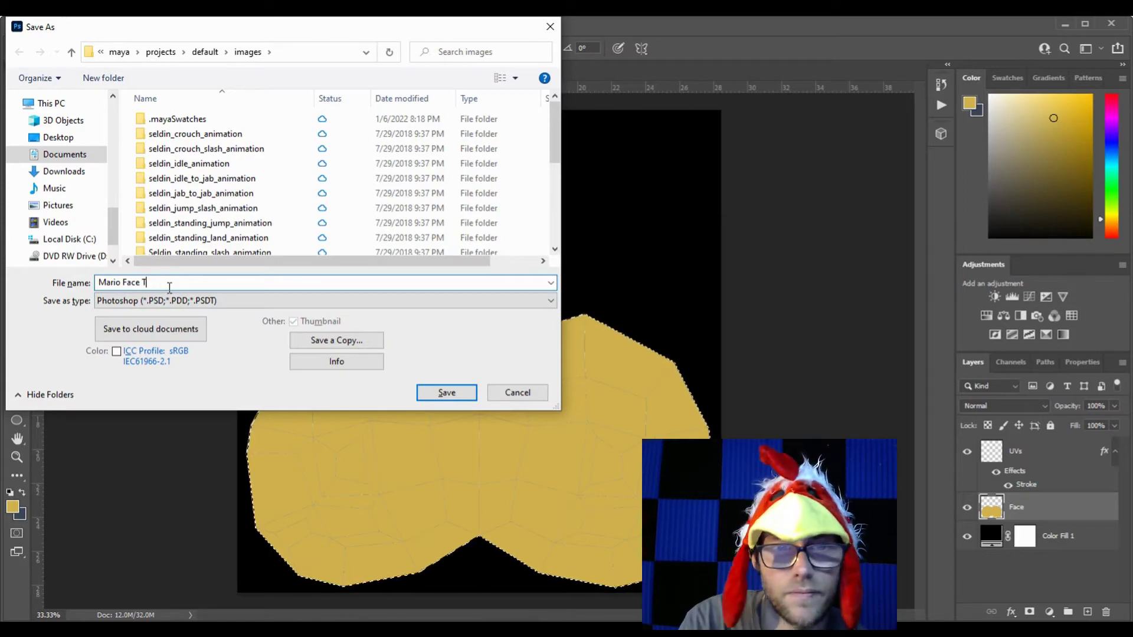
pyautogui.click(446, 392)
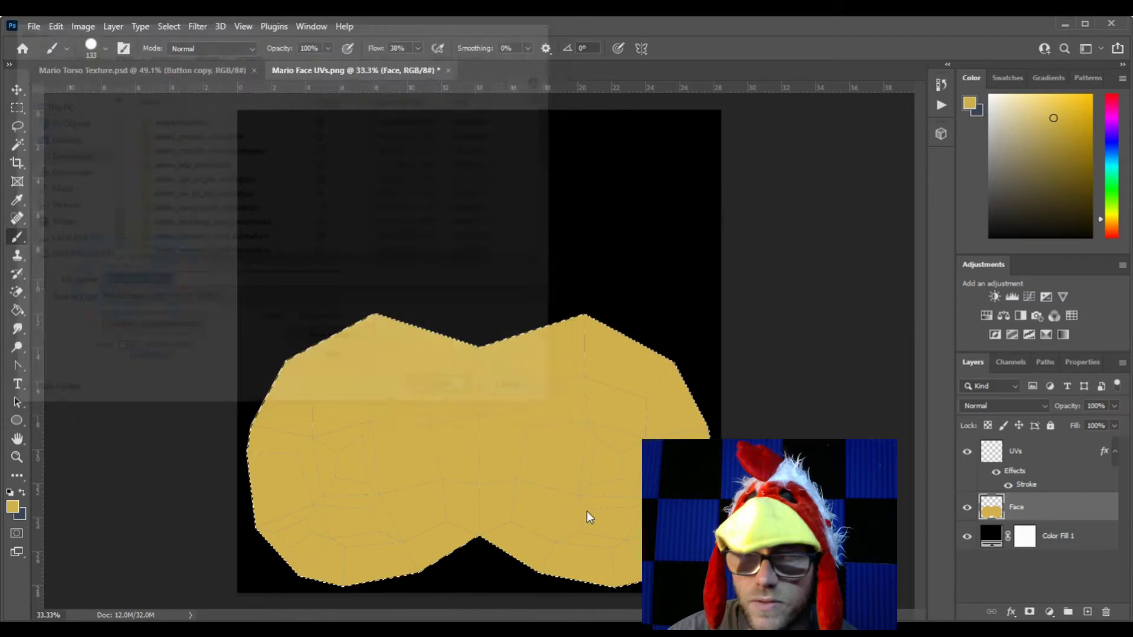
pyautogui.click(719, 187)
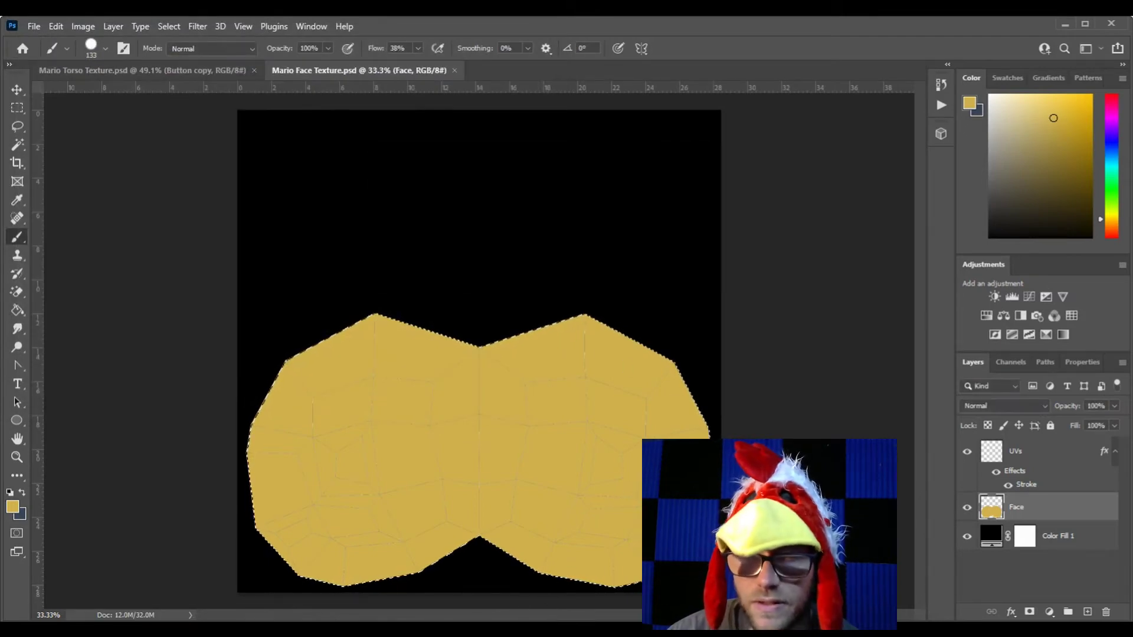
# Step: Switch to Maya and connect a File texture node to the Mario_Face material's Color attribute
pyautogui.hotkey('alt', 'Tab')
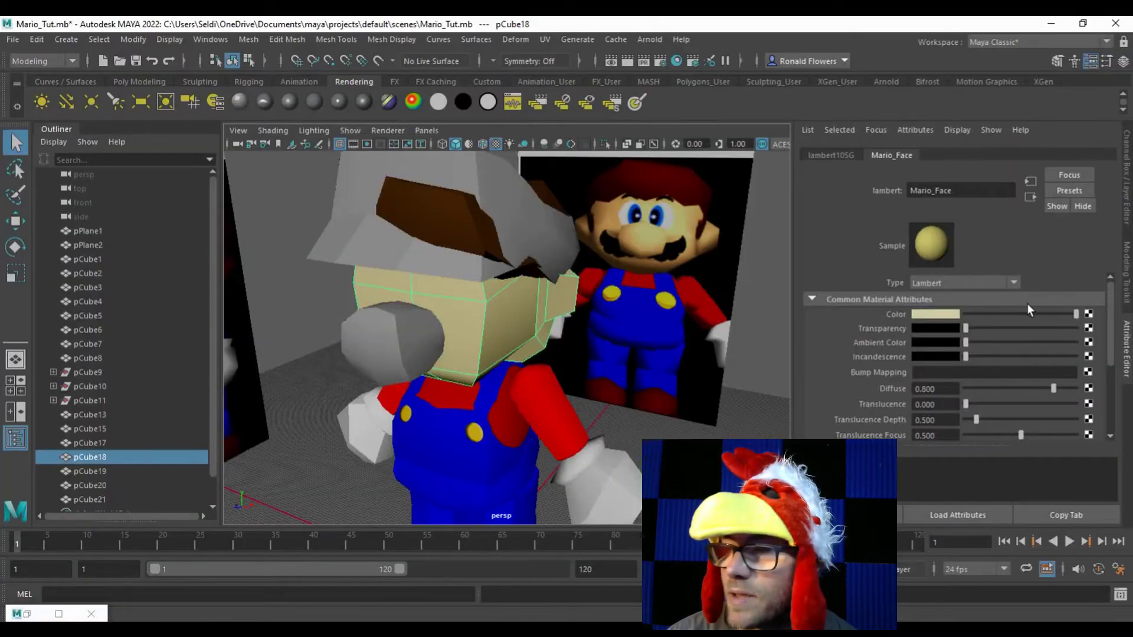
pyautogui.click(1089, 315)
pyautogui.click(501, 347)
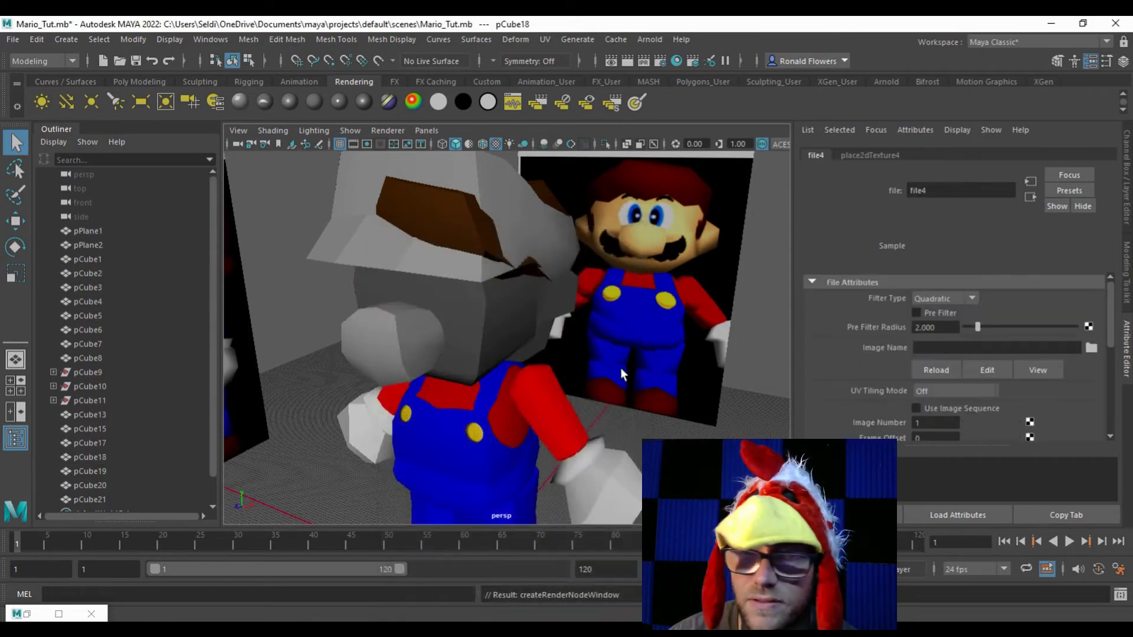
# Step: Load Mario Face Texture.psd from the project's images folder into the file node and check it on the head
pyautogui.click(1091, 348)
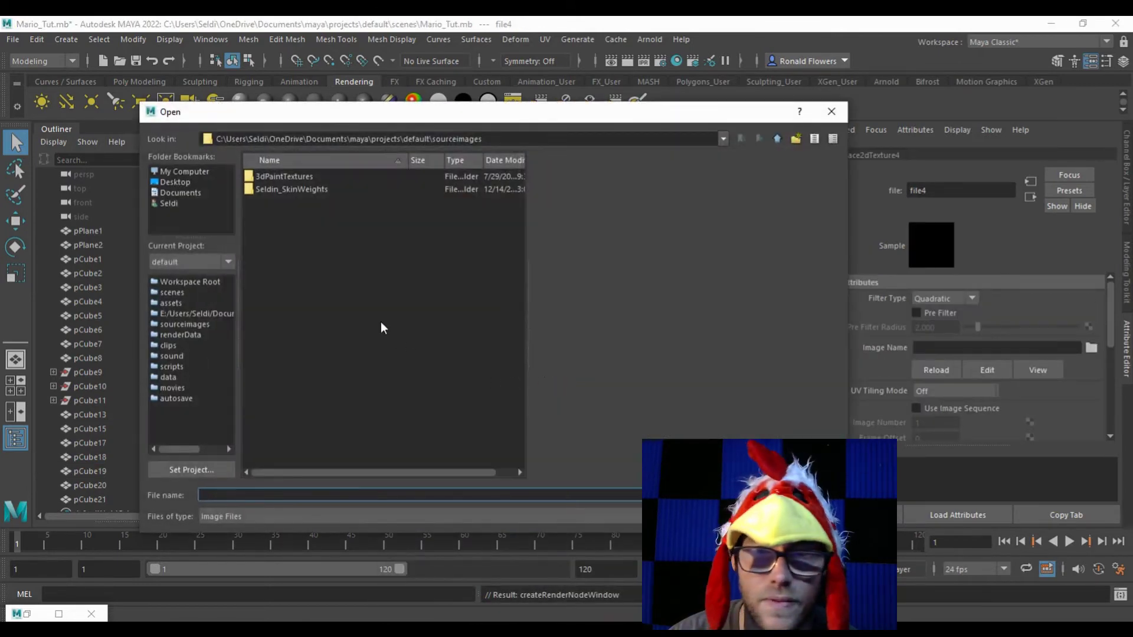
pyautogui.click(777, 140)
pyautogui.doubleClick(273, 243)
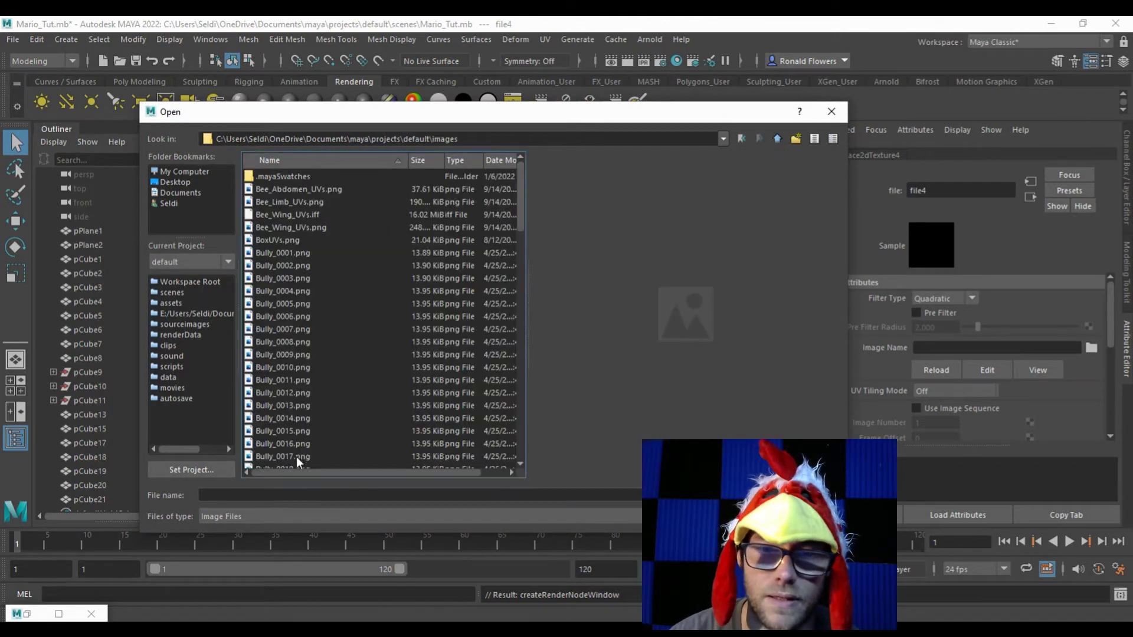
pyautogui.click(318, 430)
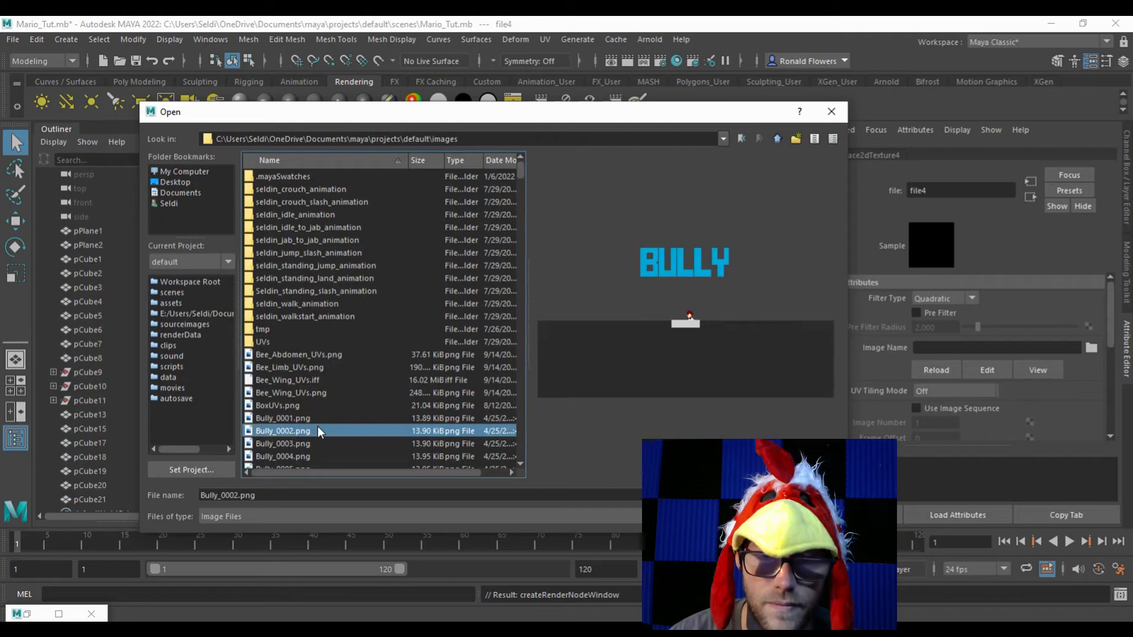
pyautogui.press('m')
pyautogui.scroll(-1, 324, 425)
pyautogui.doubleClick(321, 417)
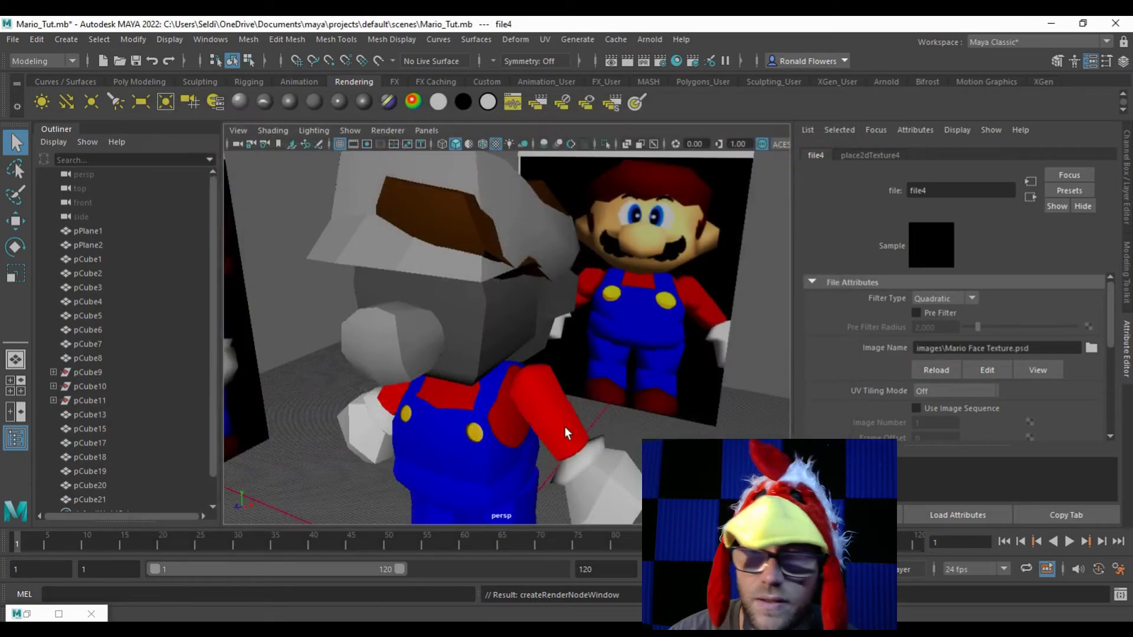
pyautogui.moveTo(644, 430); pyautogui.dragTo(643, 405)
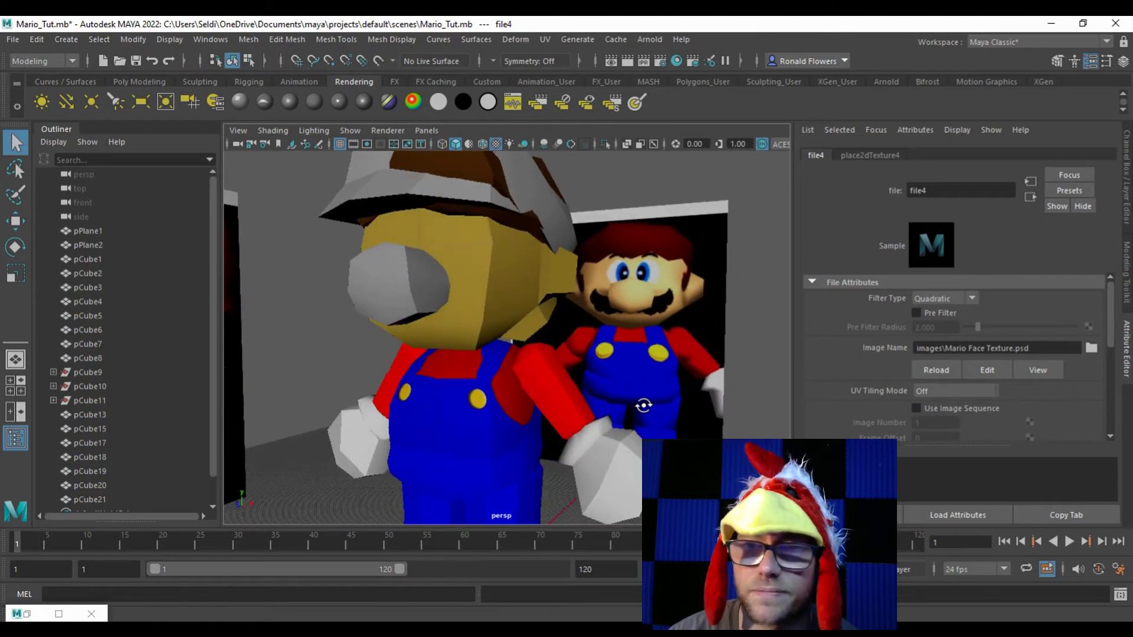
pyautogui.scroll(5, 482, 298)
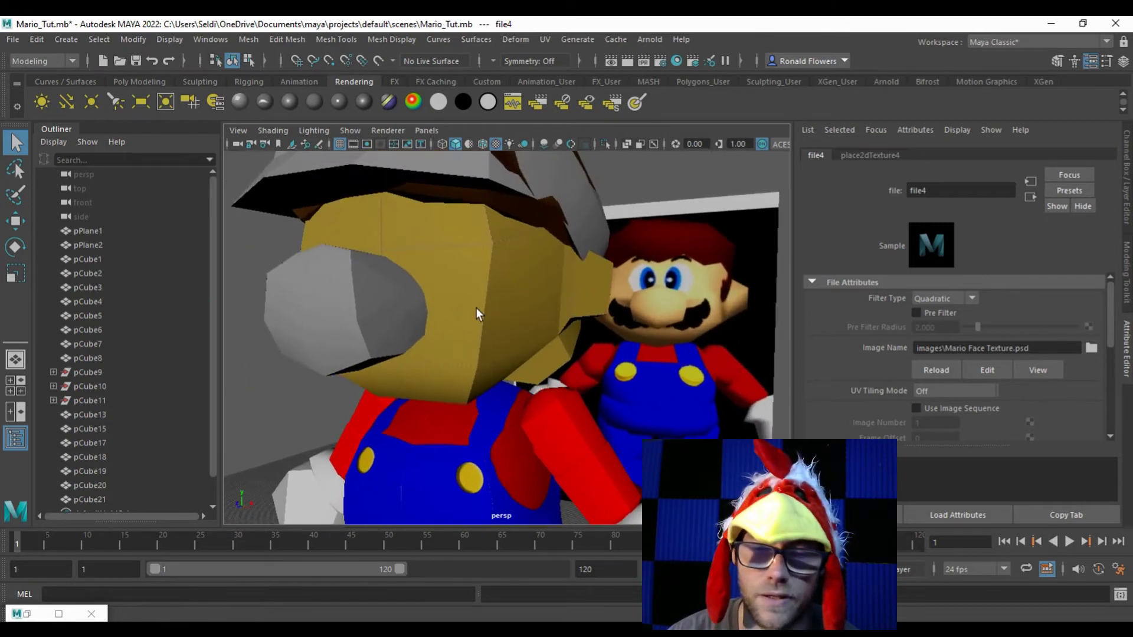
pyautogui.moveTo(506, 300)
pyautogui.mouseDown()
pyautogui.moveTo(468, 313)
pyautogui.moveTo(296, 314)
pyautogui.moveTo(513, 311)
pyautogui.mouseUp()
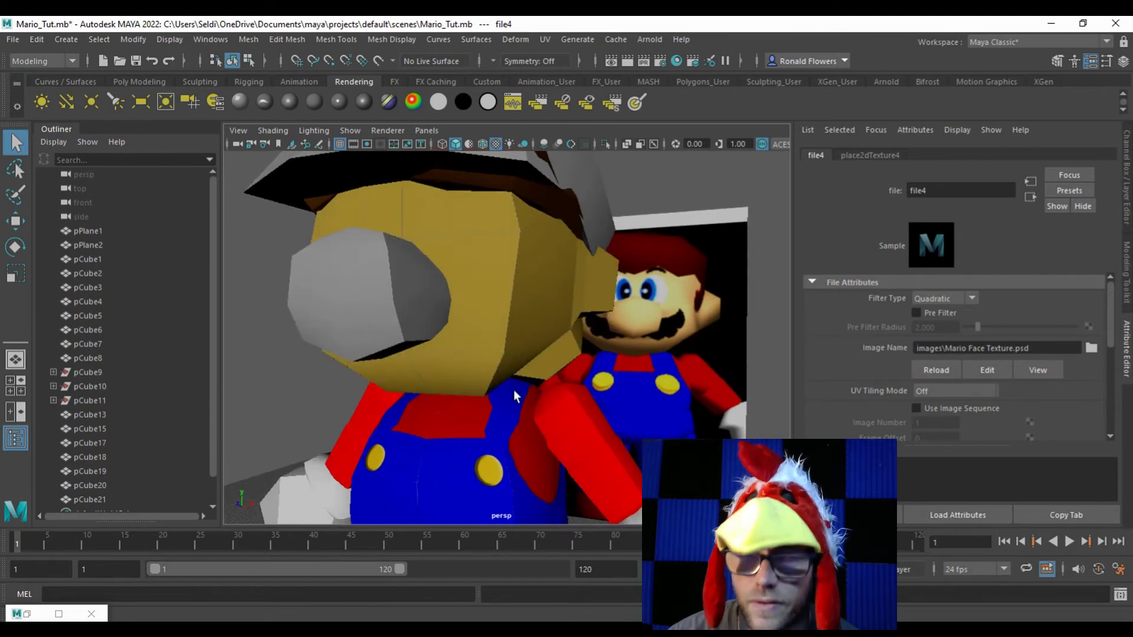
# Step: Switch to Photoshop and draw a tall white ellipse about 112 × 304 px above the face shells, without a stroke
pyautogui.hotkey('alt', 'Tab')
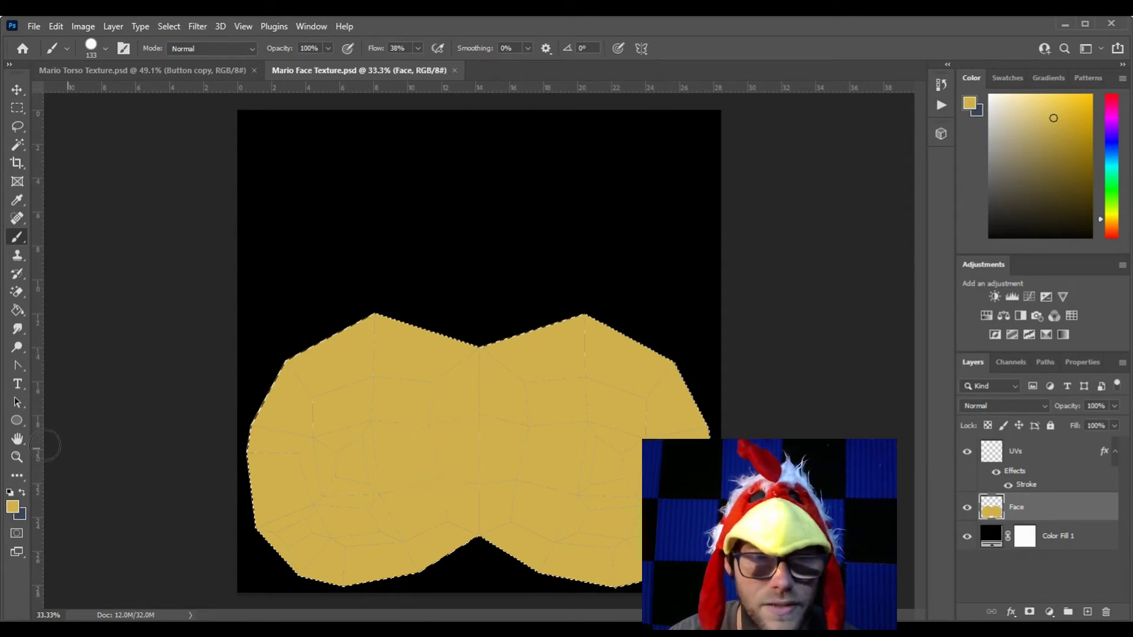
pyautogui.click(21, 426)
pyautogui.click(17, 423)
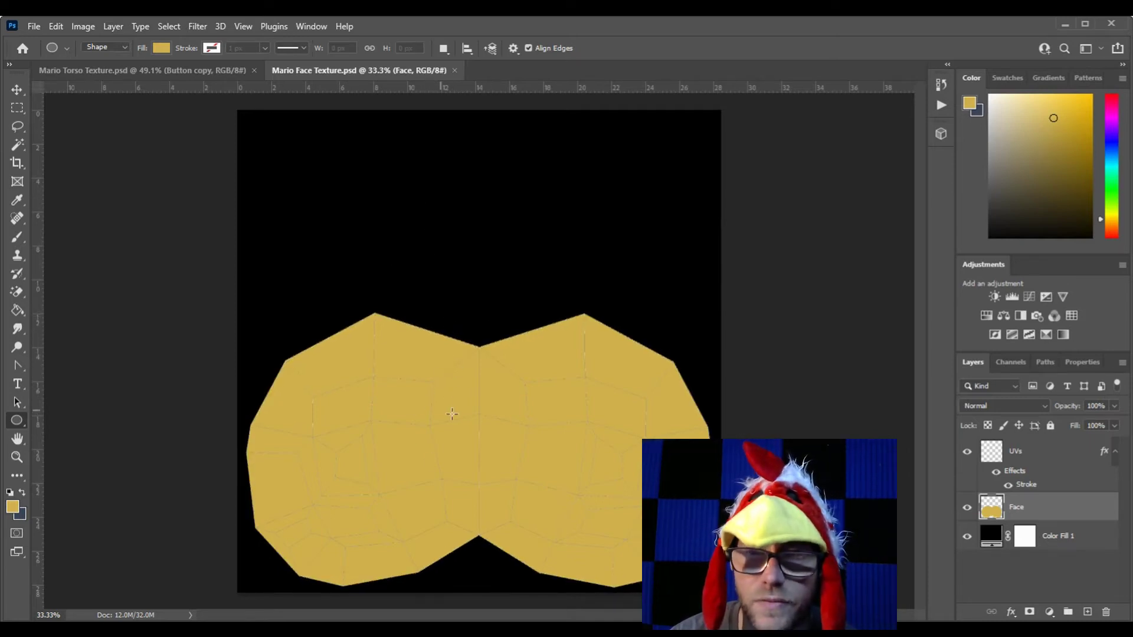
pyautogui.moveTo(417, 210); pyautogui.dragTo(443, 279)
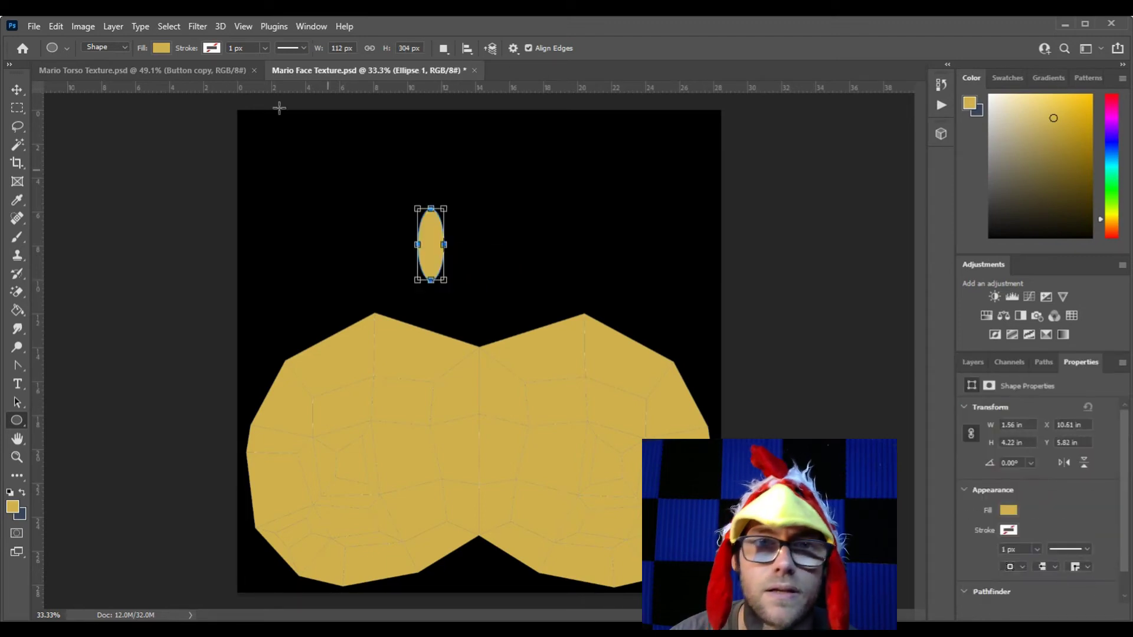
pyautogui.click(161, 48)
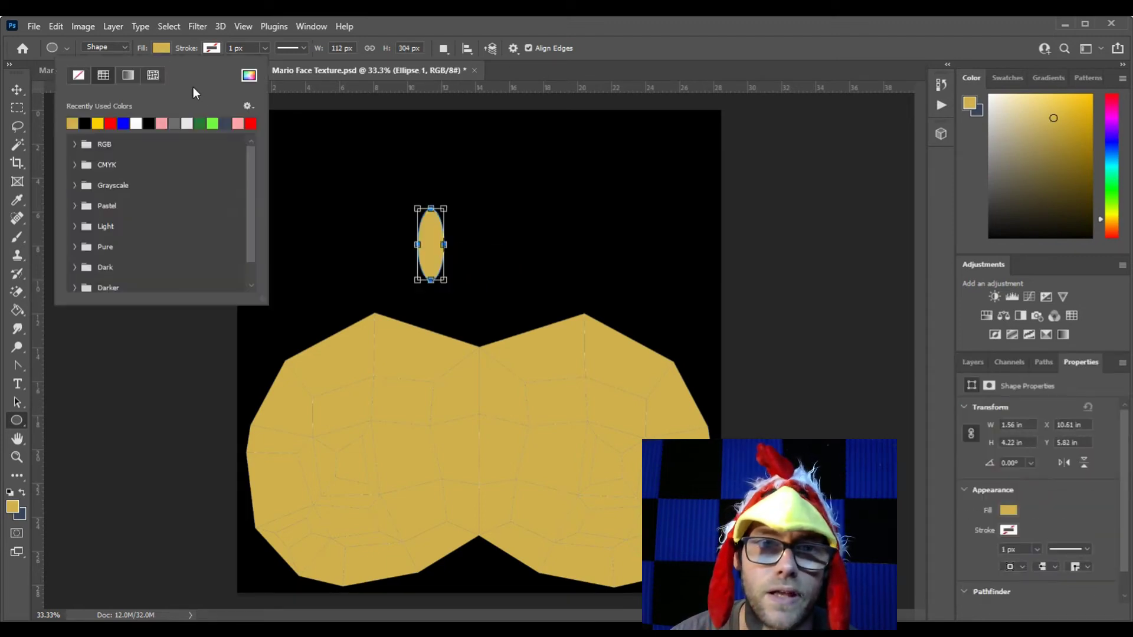
pyautogui.click(136, 122)
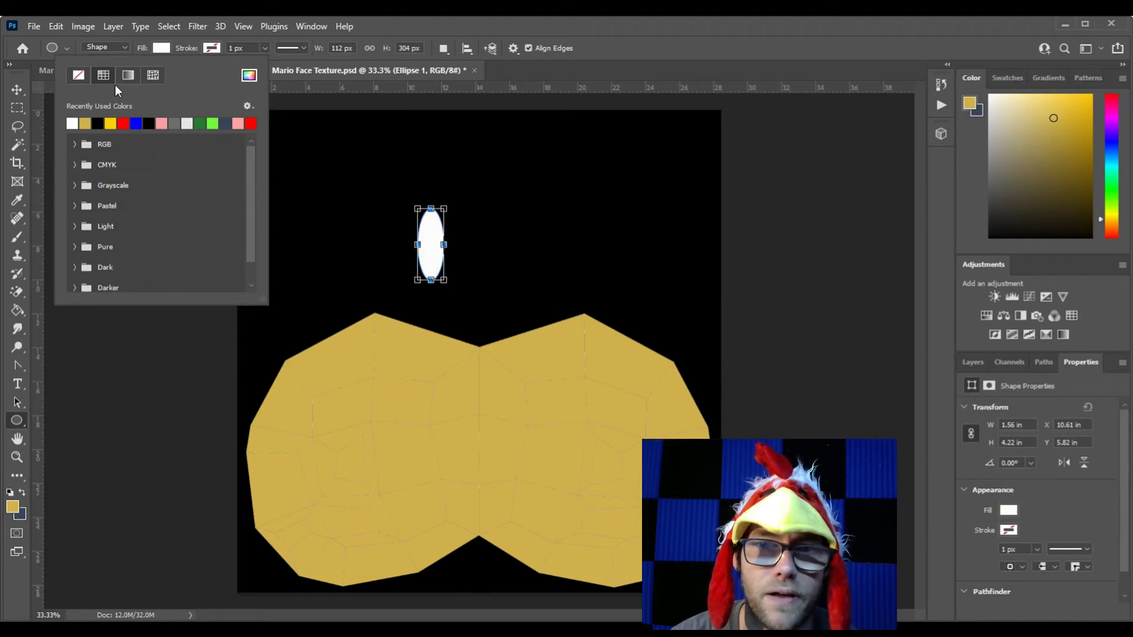
pyautogui.click(131, 346)
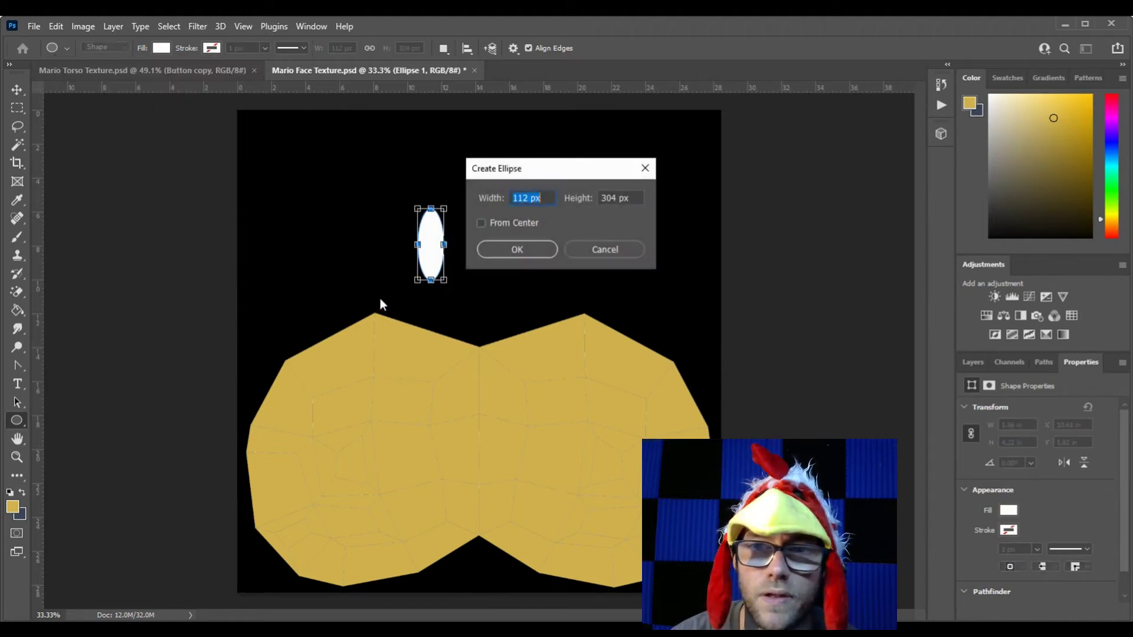
pyautogui.click(583, 250)
# Step: Draw a black ellipse about 64 × 108 px inside the lower half of the white one for the pupil
pyautogui.scroll(5, 407, 256)
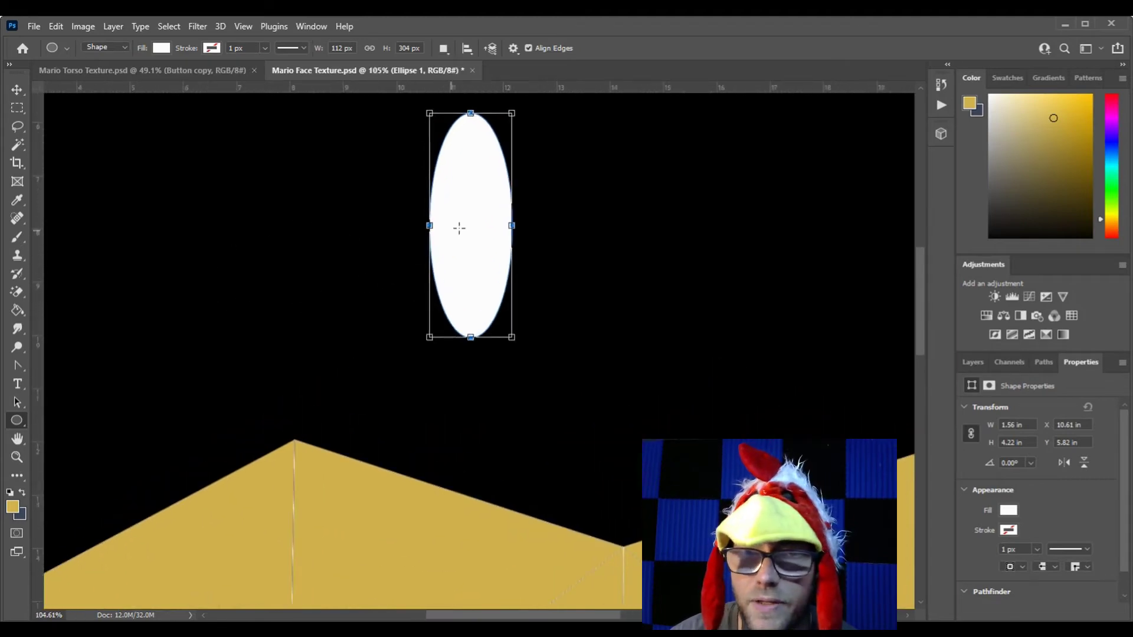
pyautogui.moveTo(447, 233); pyautogui.dragTo(494, 313)
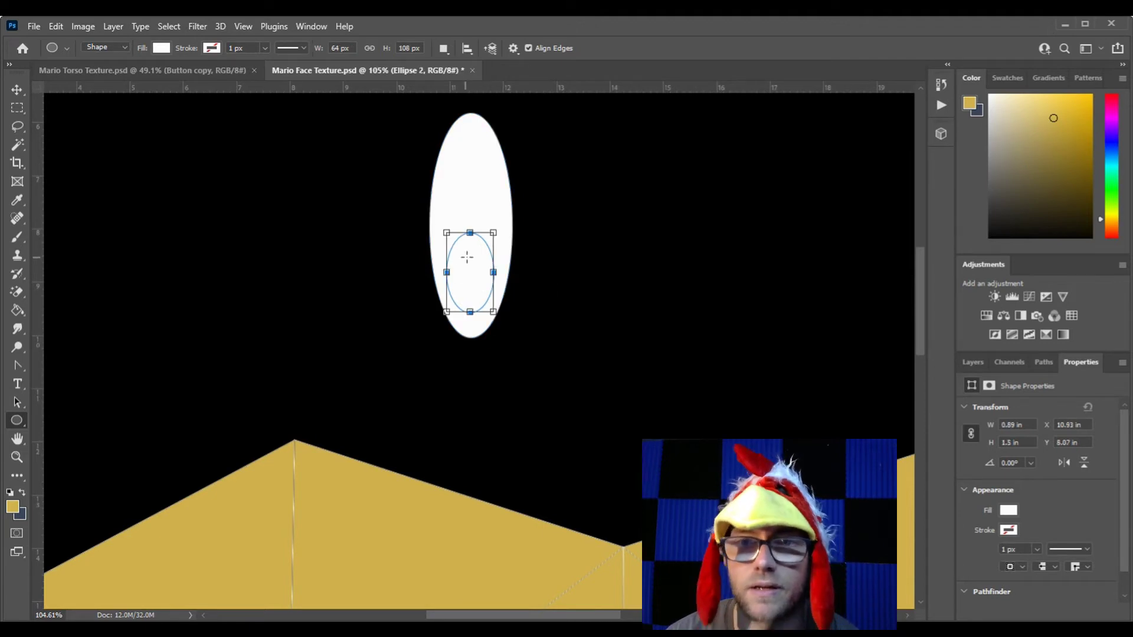
pyautogui.click(163, 49)
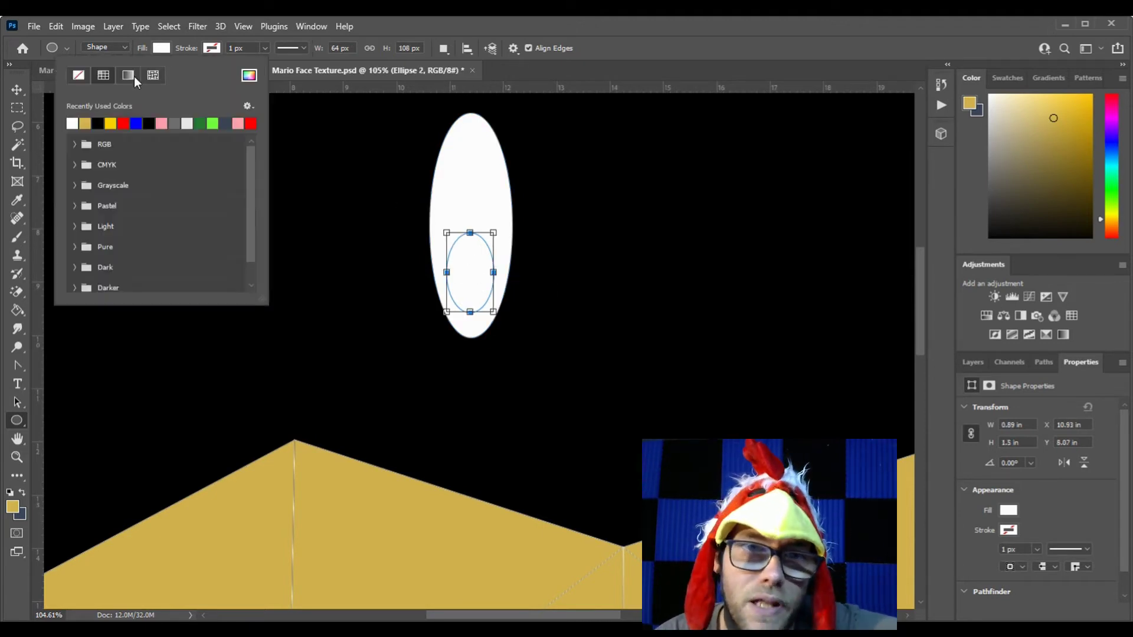
pyautogui.click(99, 122)
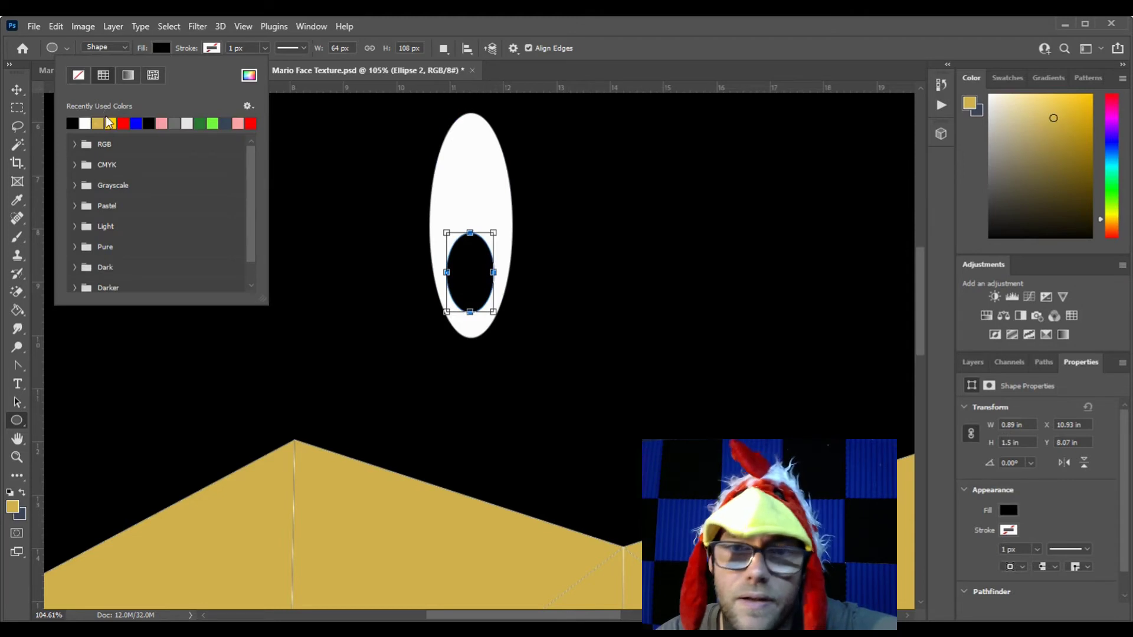
pyautogui.click(528, 22)
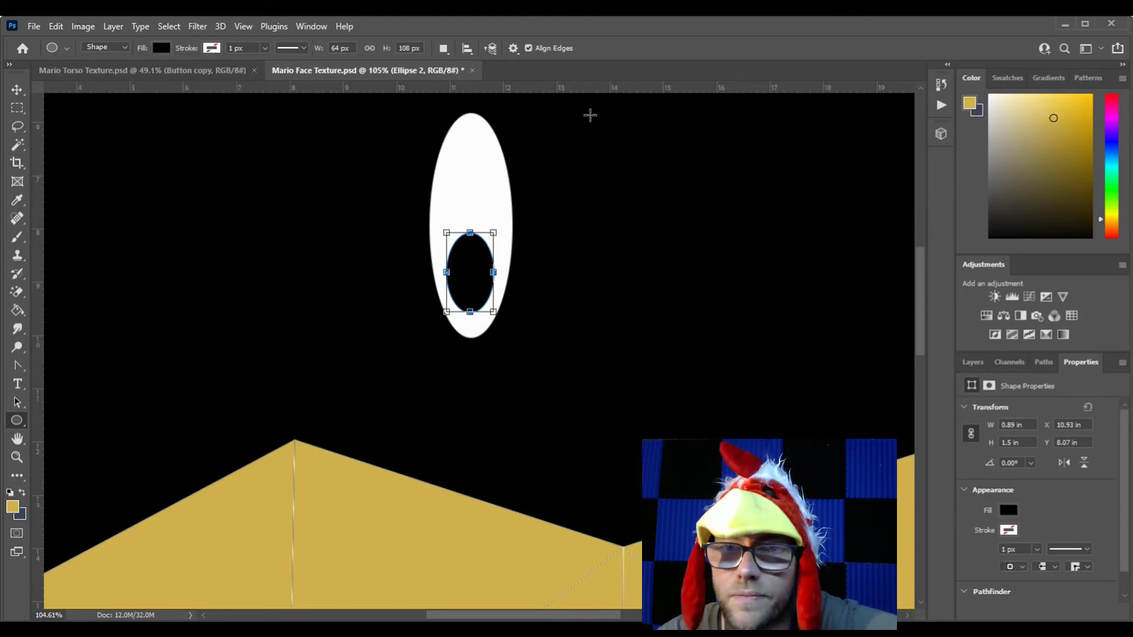
# Step: Toggle the Ellipse 2 layer's visibility to check which shape it holds
pyautogui.click(972, 362)
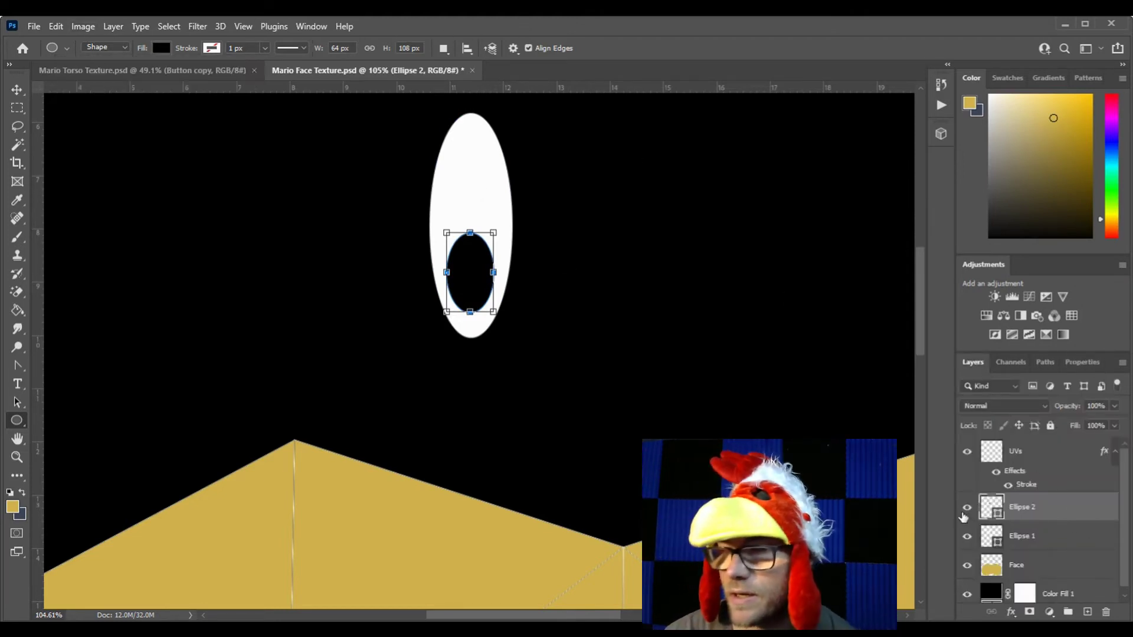
pyautogui.click(965, 513)
pyautogui.doubleClick(965, 513)
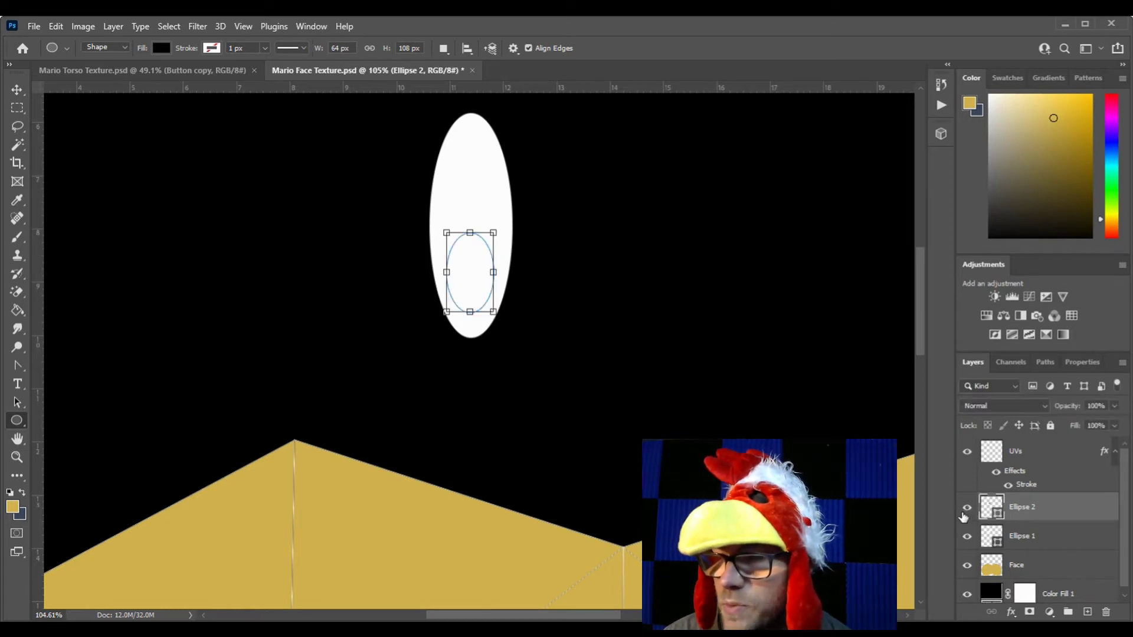
# Step: Show the Ellipse 2 layer again and rename it Pupil, and rename the Ellipse 1 layer Eye
pyautogui.click(965, 513)
pyautogui.doubleClick(1020, 507)
pyautogui.write('Pupil')
pyautogui.press('Return')
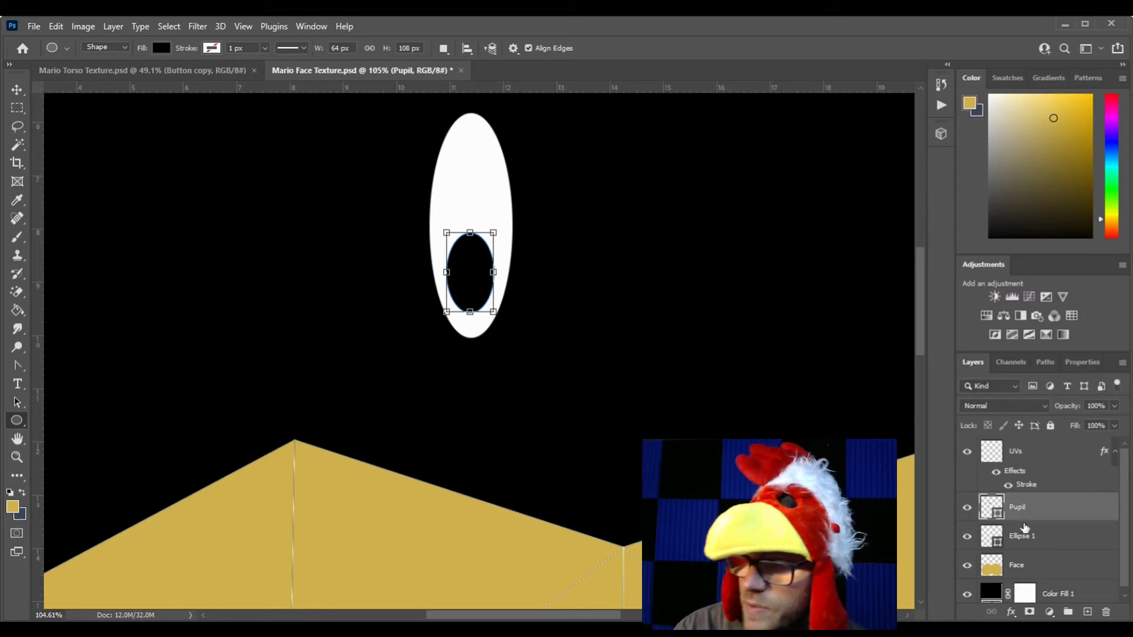
pyautogui.doubleClick(1023, 537)
pyautogui.write('Eye')
pyautogui.press('Return')
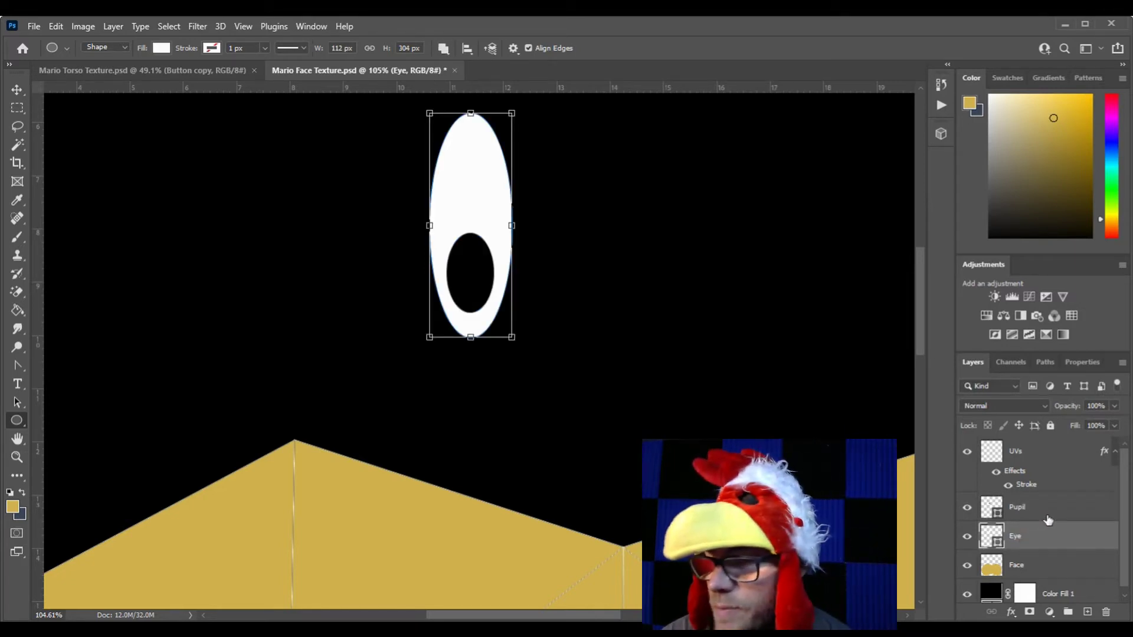
# Step: Group the Pupil and Eye layers together and name the group Eye
pyautogui.keyDown('shift'); pyautogui.click(1048, 519); pyautogui.keyUp('shift')
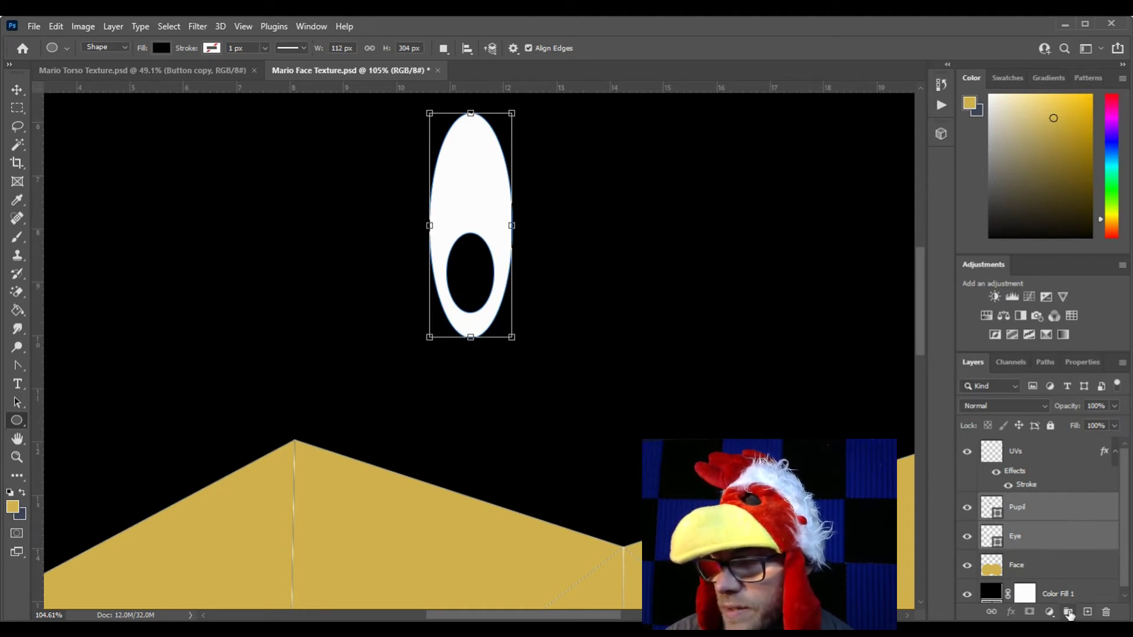
pyautogui.click(1069, 613)
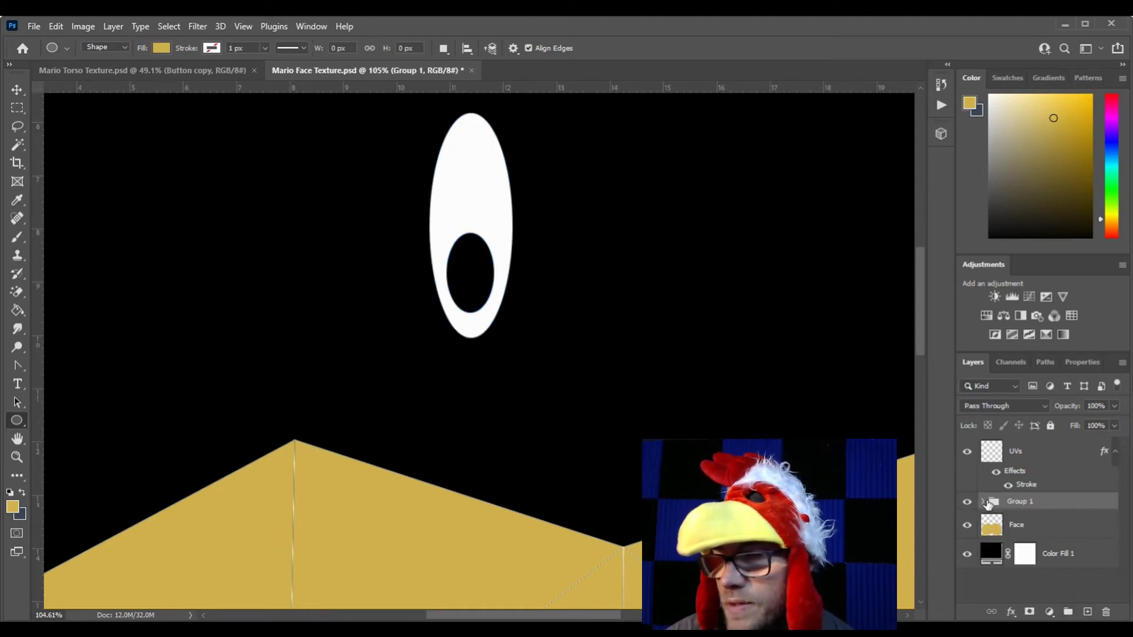
pyautogui.doubleClick(1020, 501)
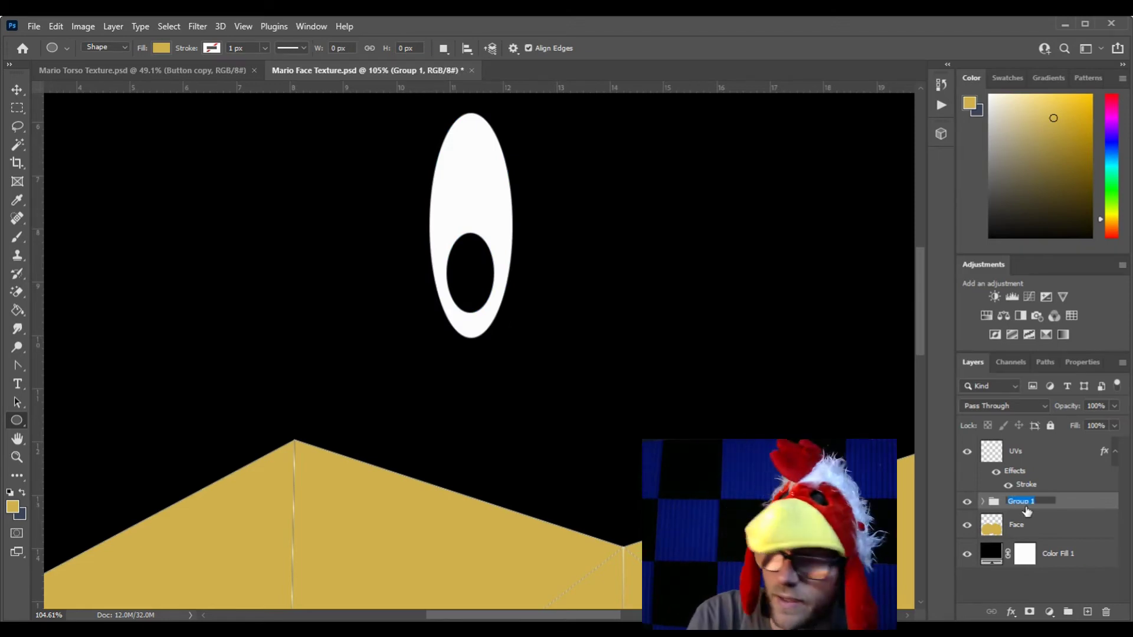
pyautogui.write('Eye')
pyautogui.press('Return')
# Step: Turn off Auto-Select for the Move tool and move the whole Eye group onto the face, just left of the center seam
pyautogui.scroll(-2, 745, 521)
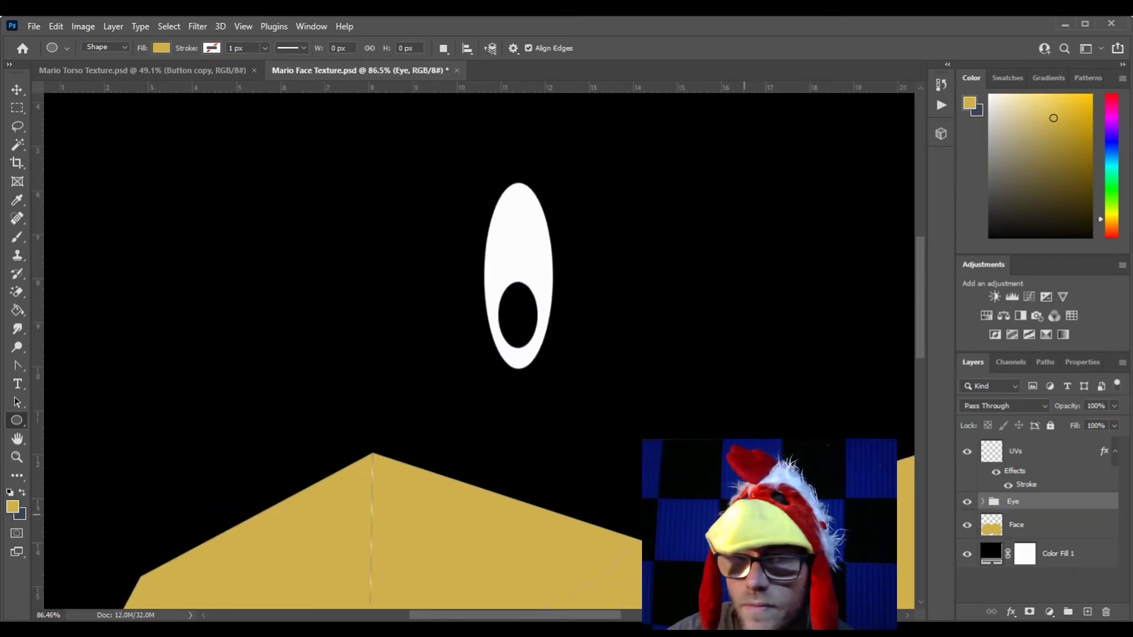
pyautogui.scroll(-4, 745, 521)
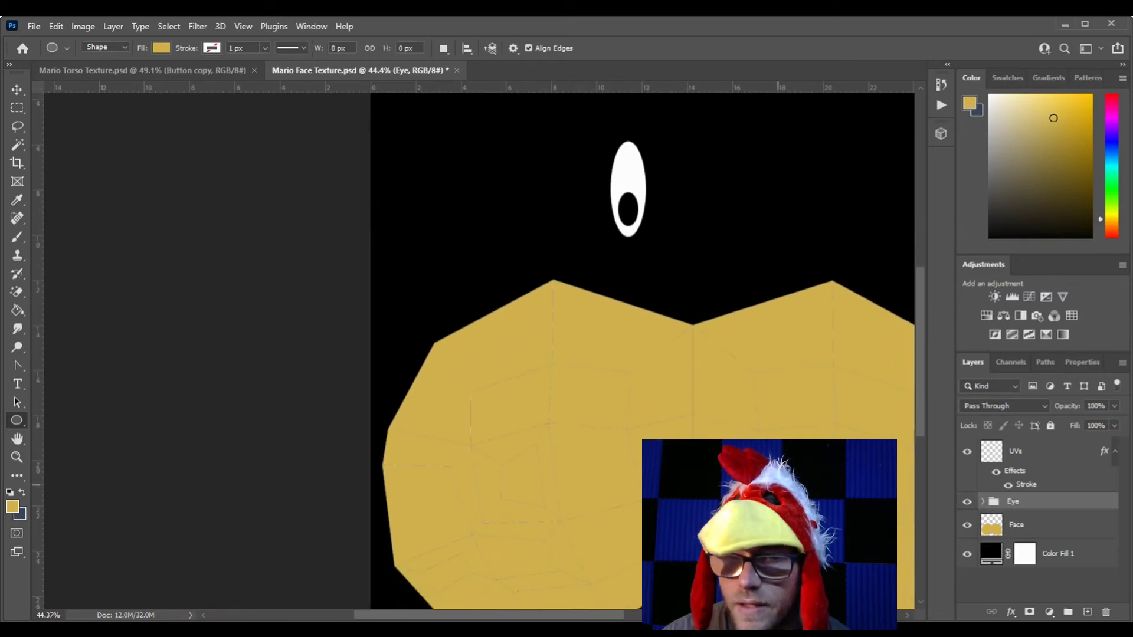
pyautogui.moveTo(555, 617); pyautogui.dragTo(600, 604)
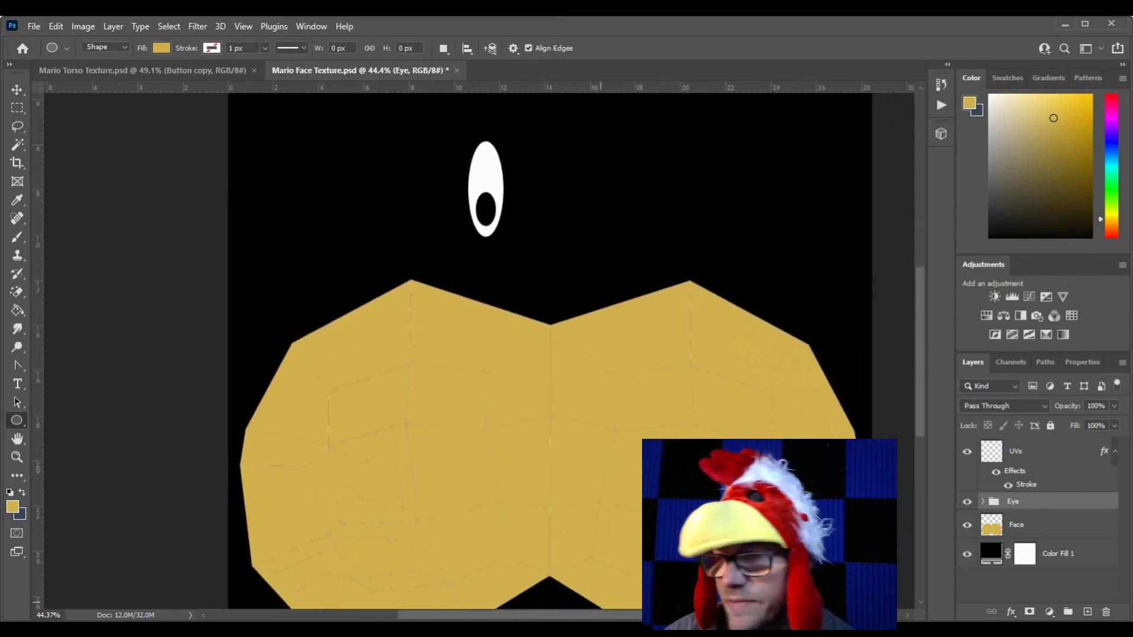
pyautogui.click(20, 91)
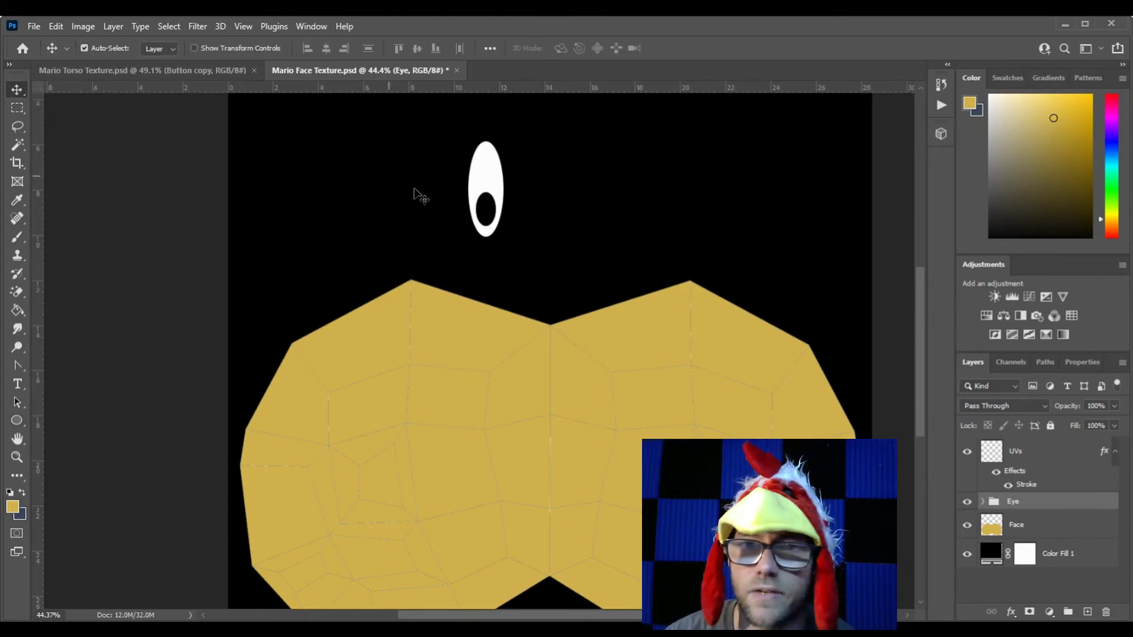
pyautogui.moveTo(488, 177); pyautogui.dragTo(403, 187)
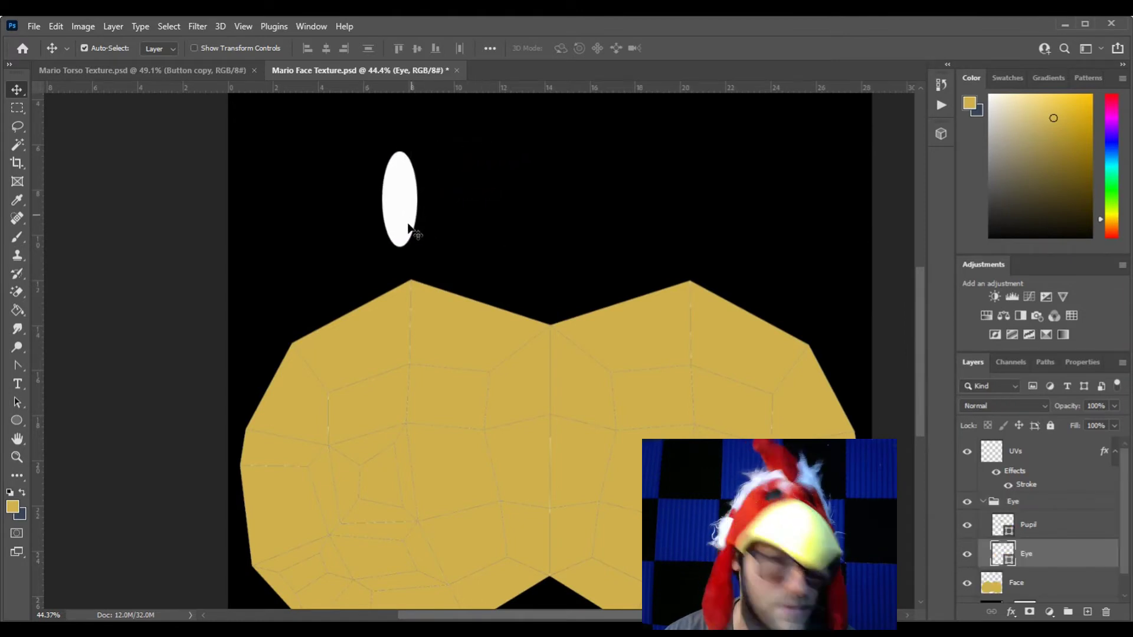
pyautogui.hotkey('ctrl', 'z')
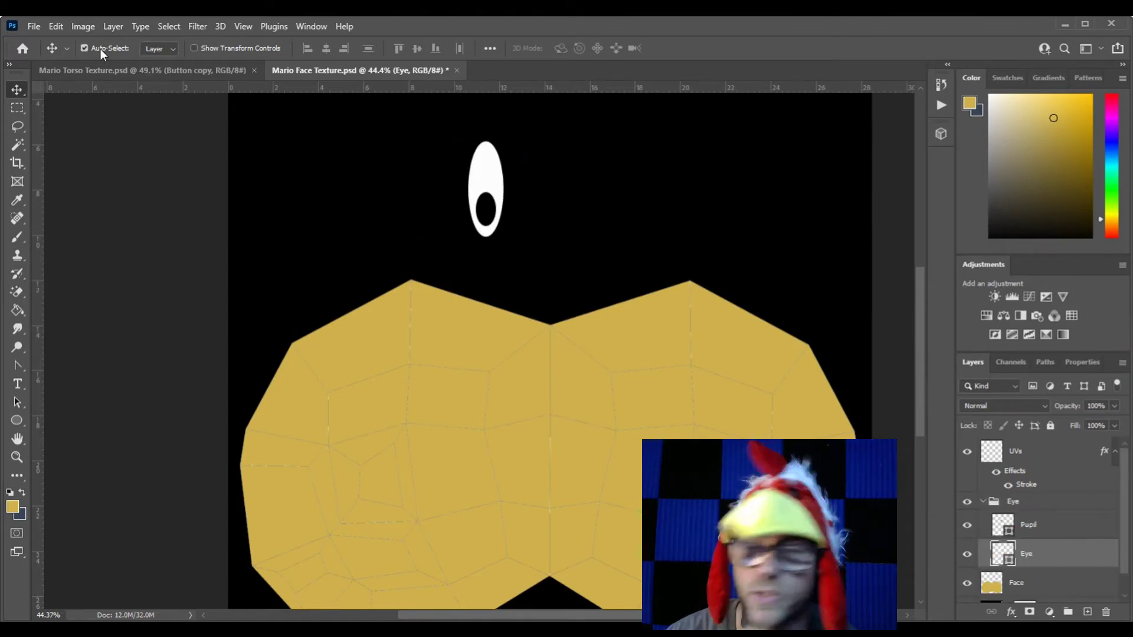
pyautogui.click(991, 503)
pyautogui.click(983, 502)
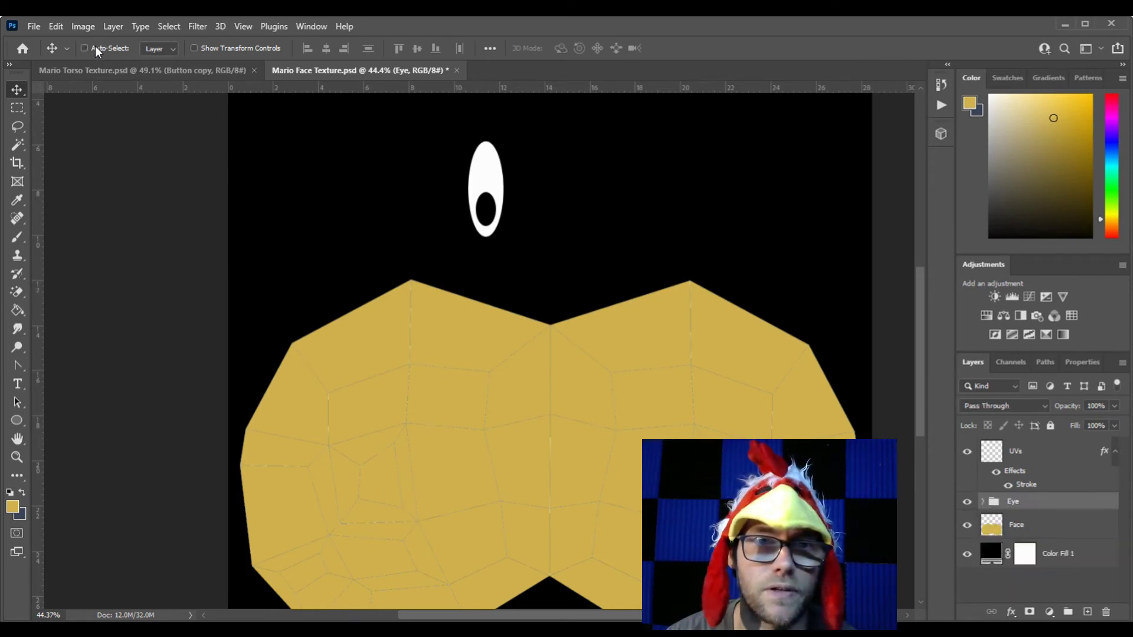
pyautogui.moveTo(493, 181); pyautogui.dragTo(514, 406)
# Step: Save the face texture, switch to Maya and check the eye's placement on the head
pyautogui.hotkey('ctrl', 's')
pyautogui.hotkey('alt', 'Tab')
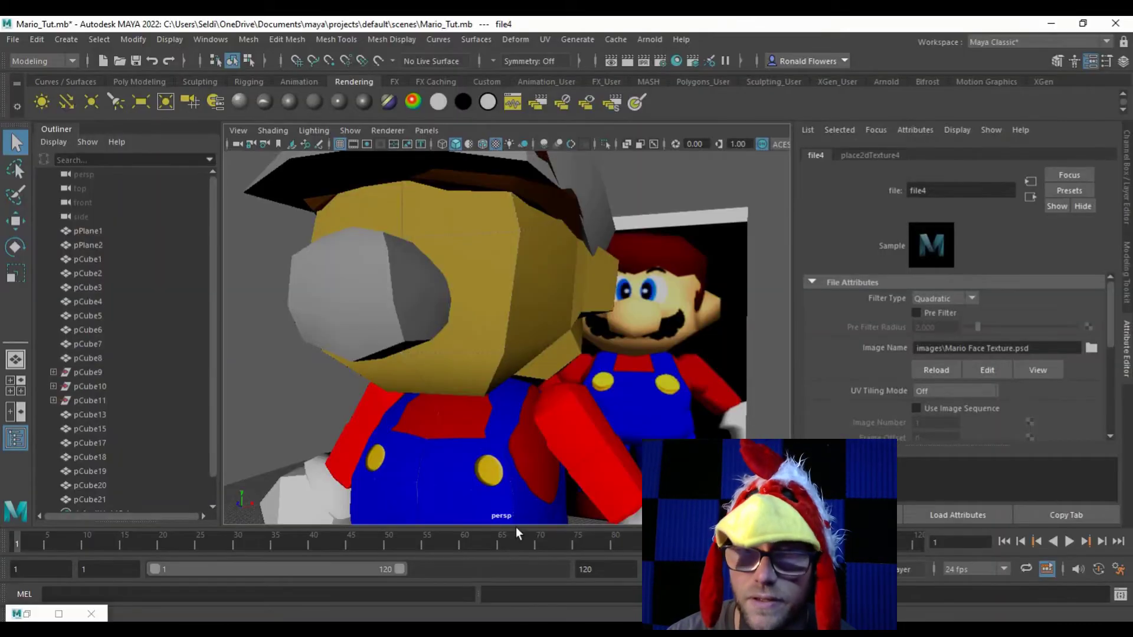
pyautogui.click(484, 335)
pyautogui.moveTo(555, 360); pyautogui.dragTo(501, 305)
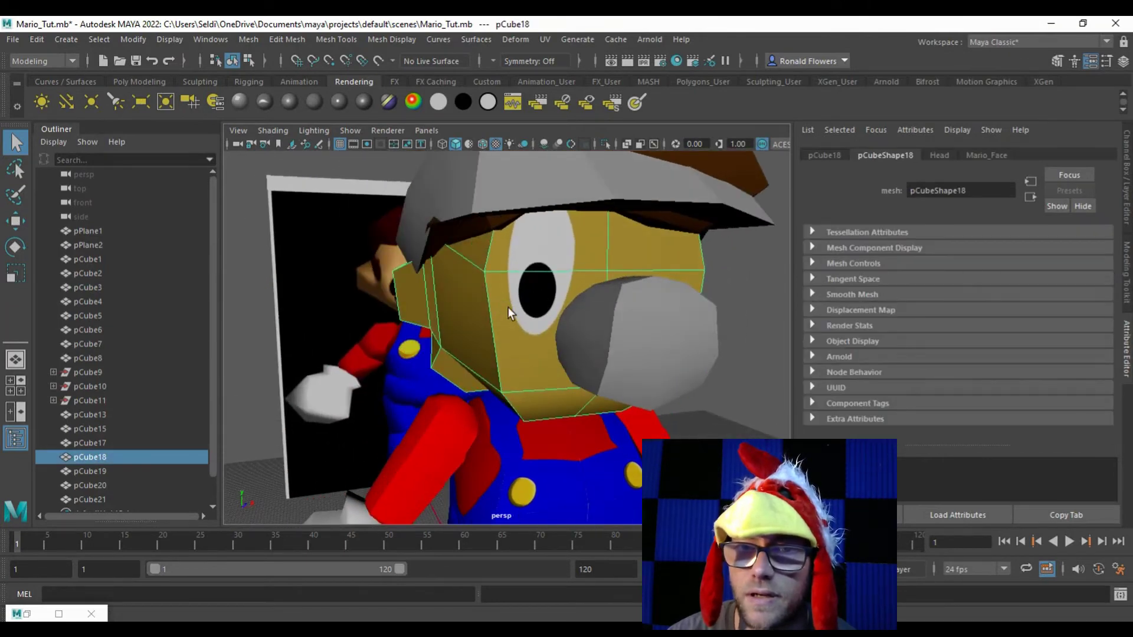
pyautogui.moveTo(568, 347); pyautogui.dragTo(536, 339)
# Step: Switch to Photoshop and duplicate the Eye group to the mirrored position right of the center seam
pyautogui.hotkey('alt', 'Tab')
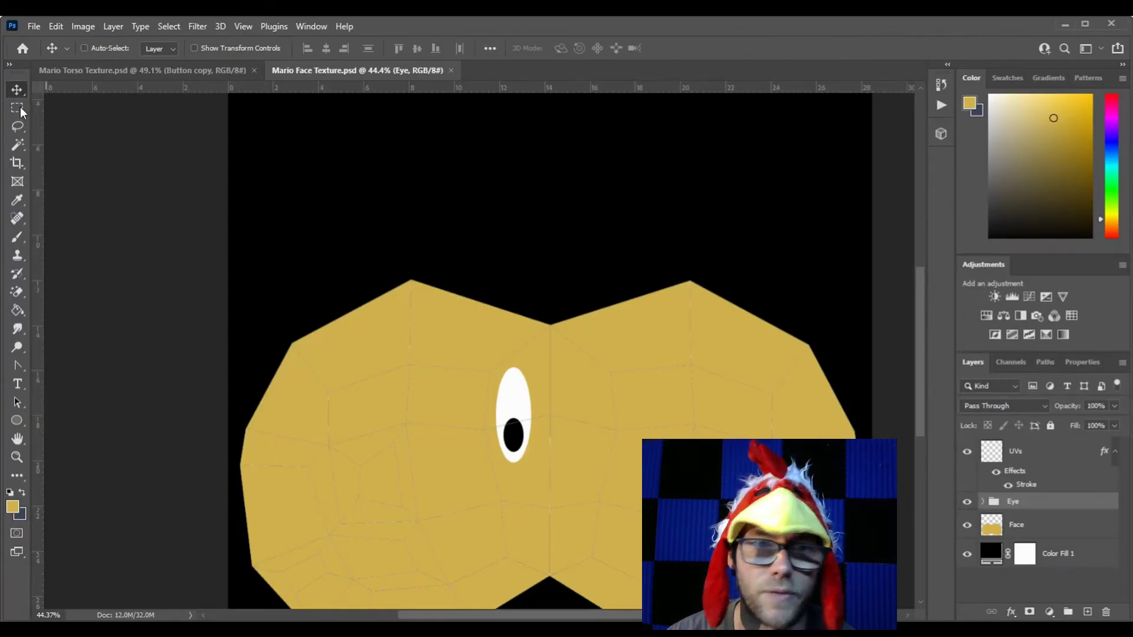
pyautogui.moveTo(513, 405); pyautogui.dragTo(585, 406)
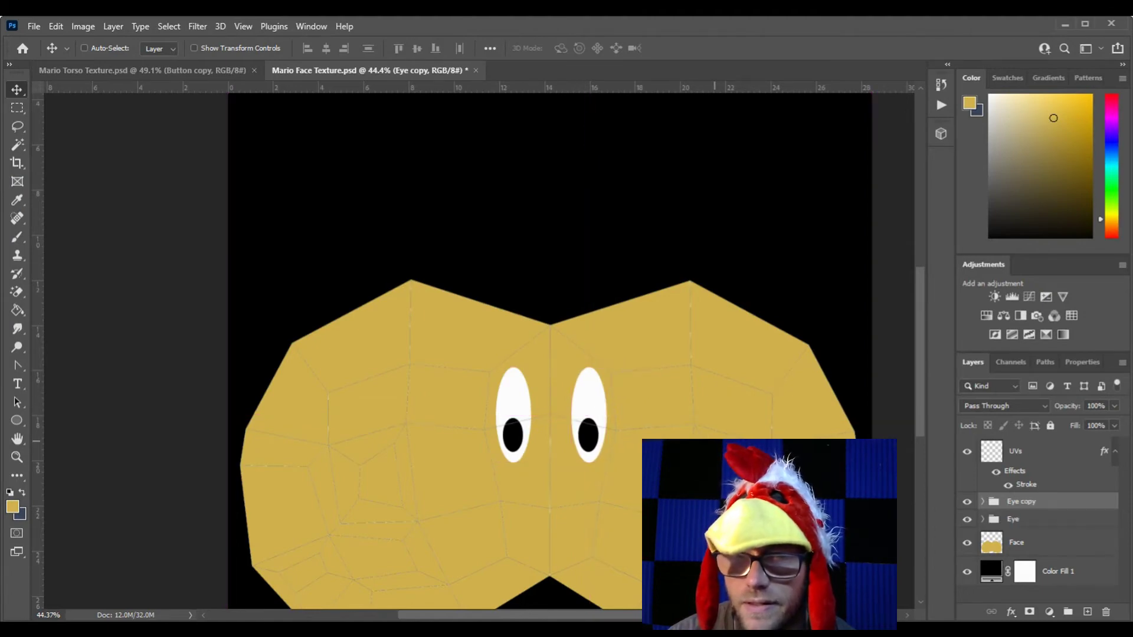
# Step: Draw a closed mustache shape about 462 × 136 px with the Pen tool below the eyes, with a zigzag lower edge
pyautogui.scroll(-3, 714, 441)
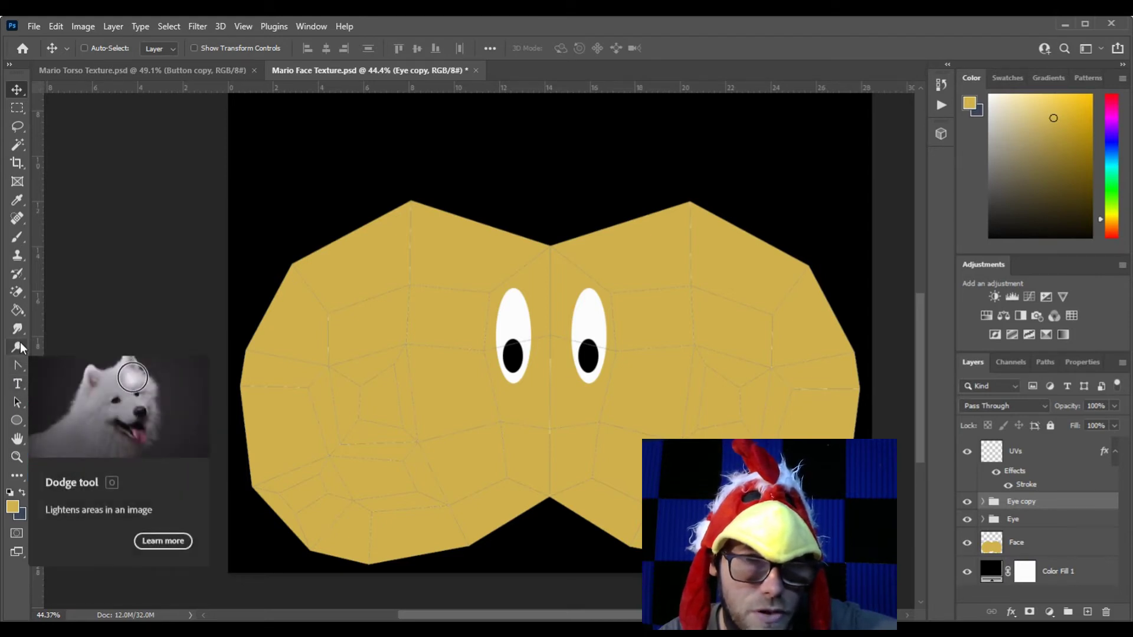
pyautogui.click(21, 366)
pyautogui.rightClick(21, 366)
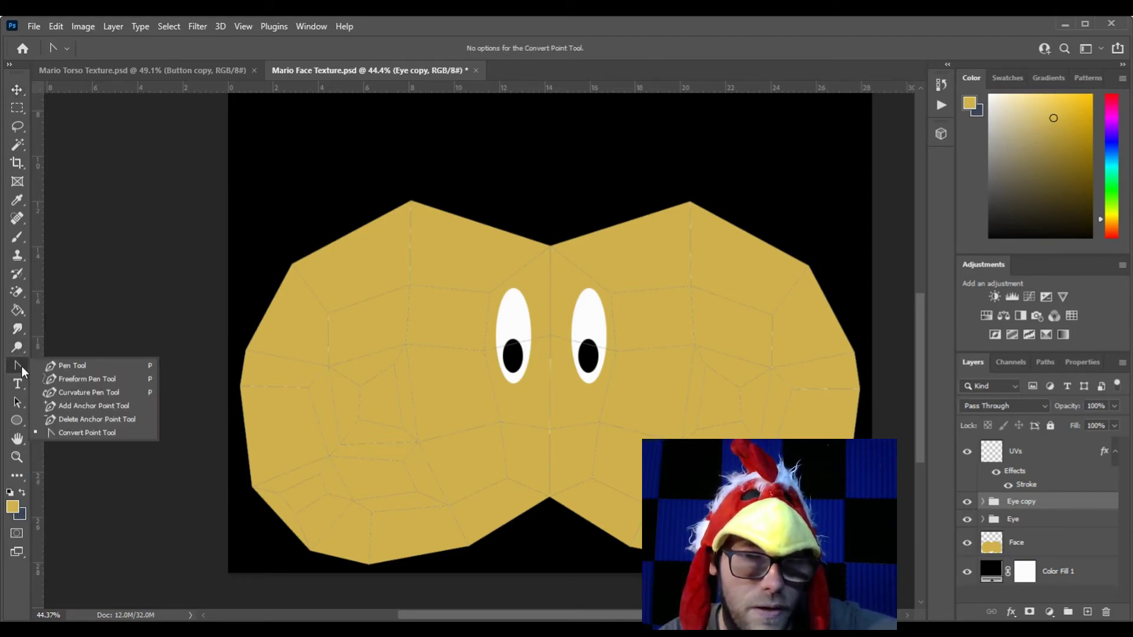
pyautogui.click(64, 368)
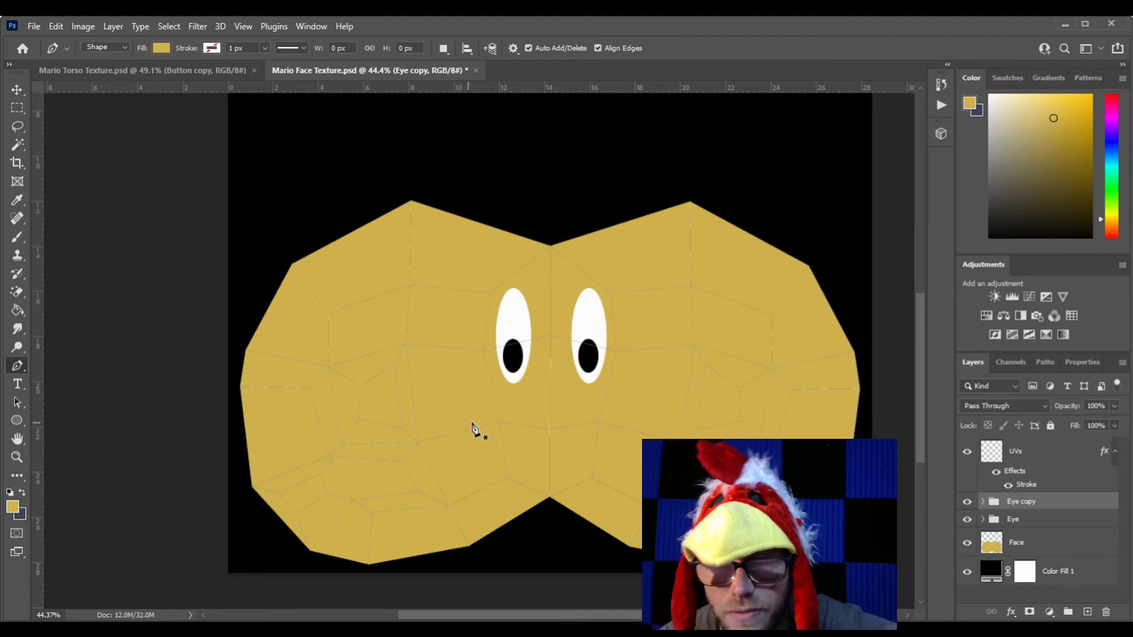
pyautogui.click(549, 403)
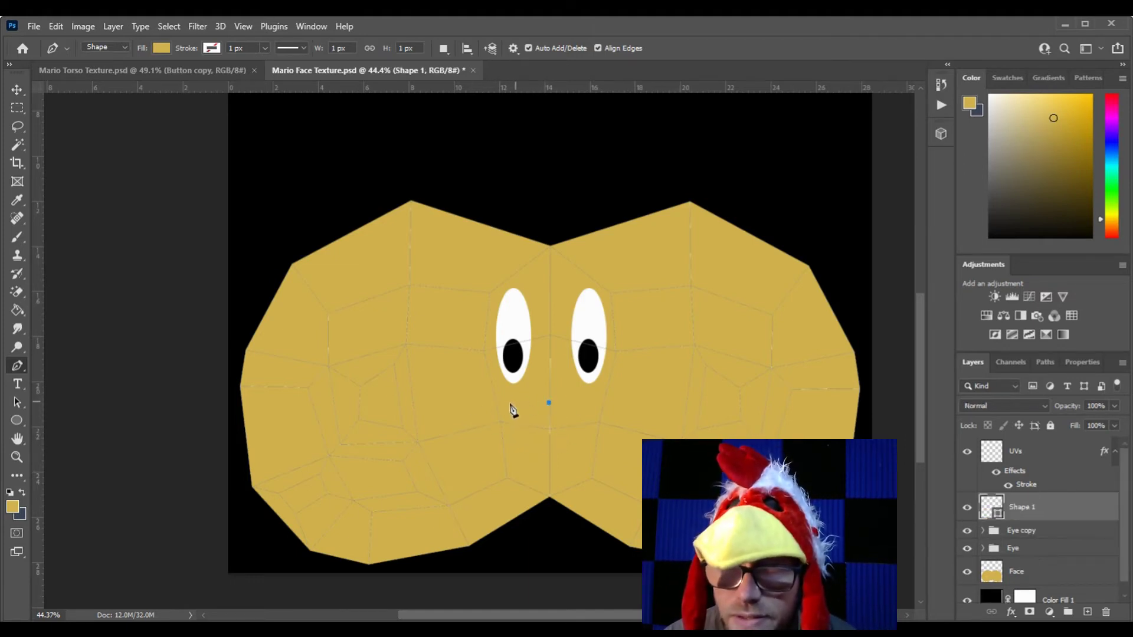
pyautogui.click(499, 410)
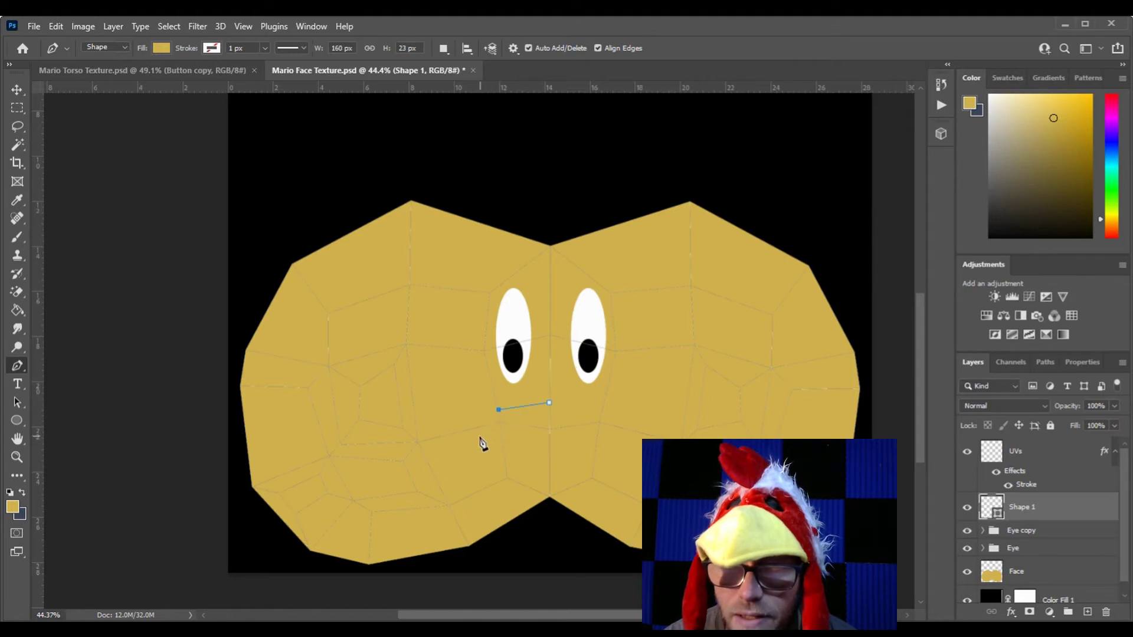
pyautogui.click(479, 437)
pyautogui.click(507, 430)
pyautogui.click(517, 438)
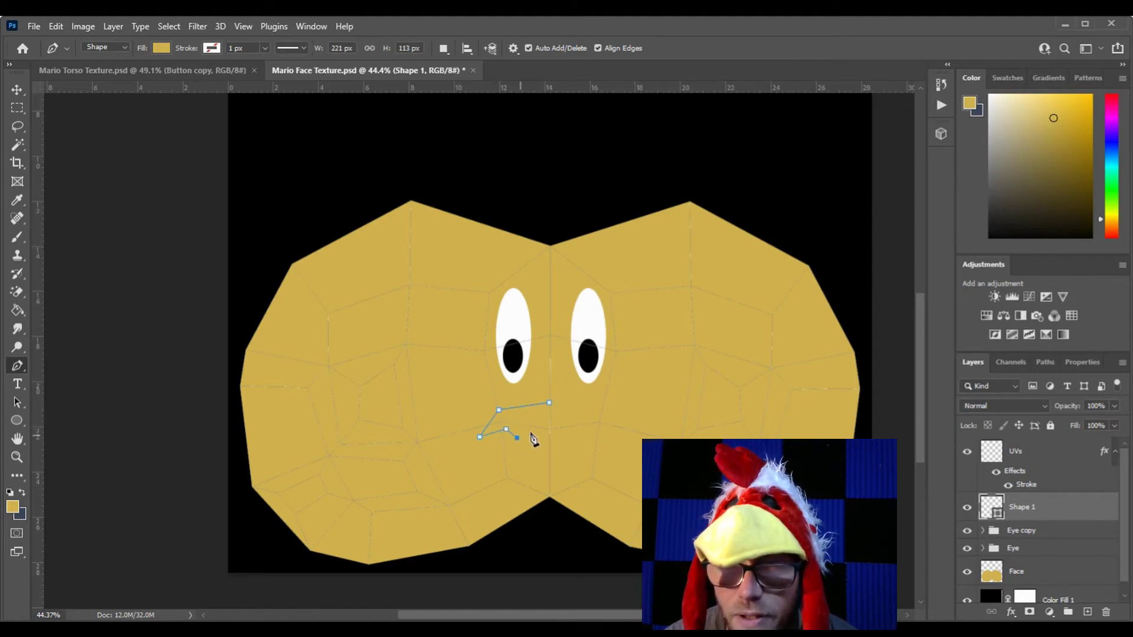
pyautogui.click(537, 430)
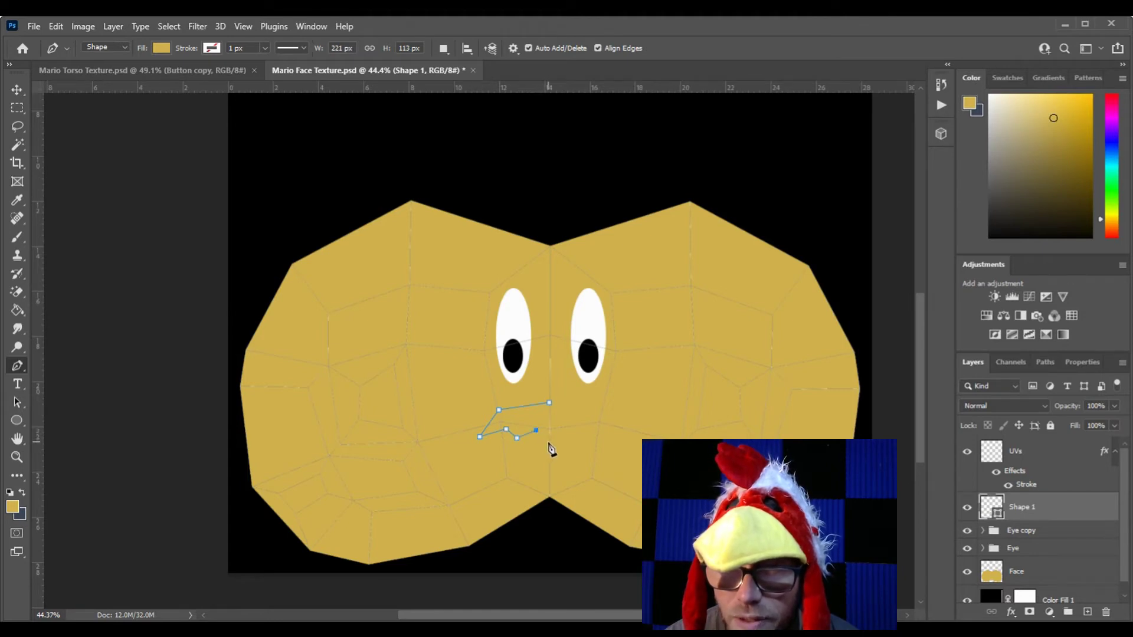
pyautogui.click(549, 443)
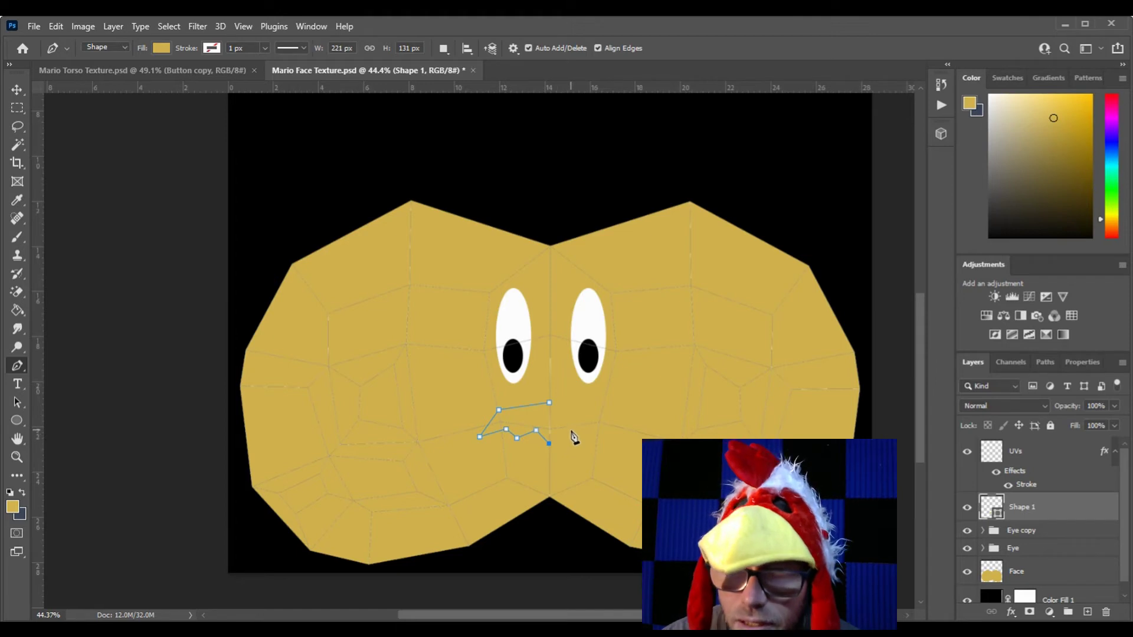
pyautogui.click(570, 430)
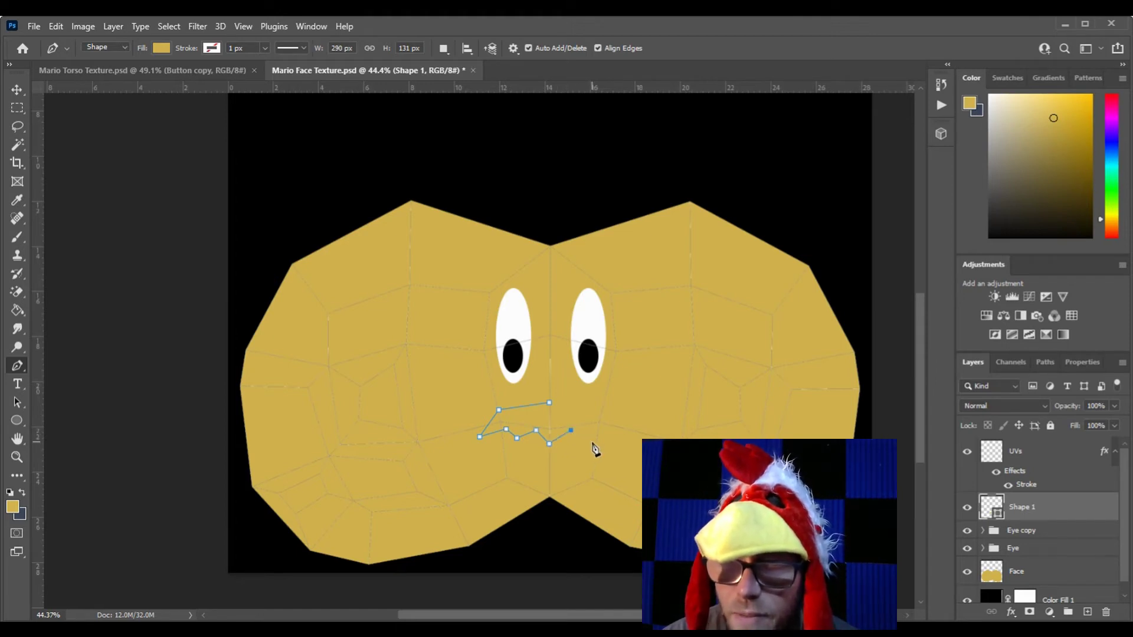
pyautogui.click(606, 432)
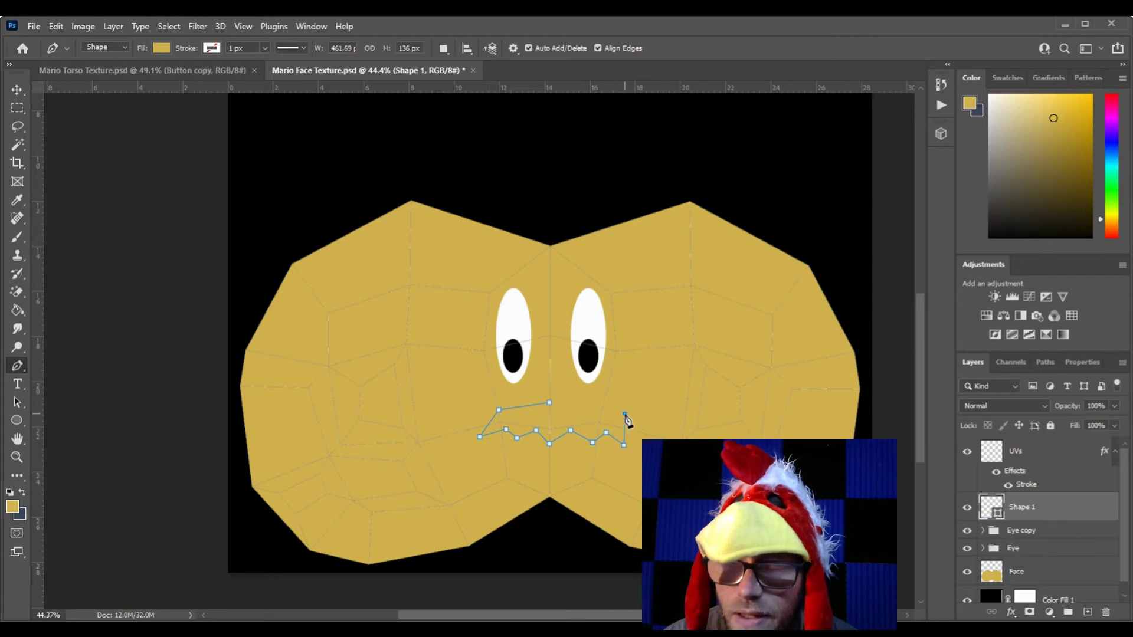
pyautogui.click(549, 404)
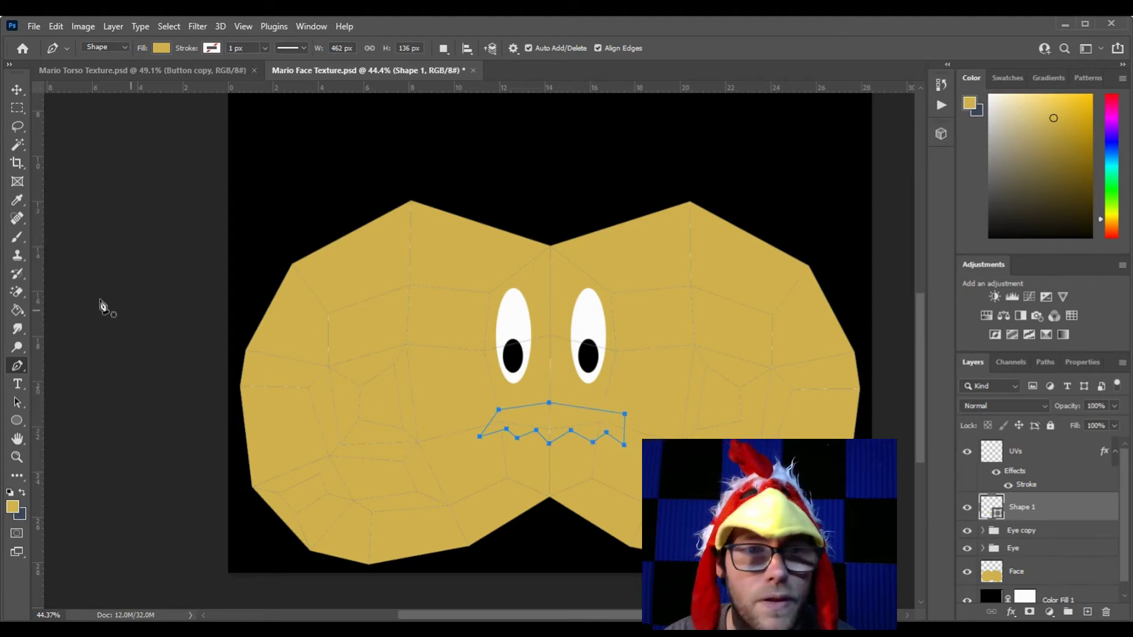
pyautogui.click(160, 48)
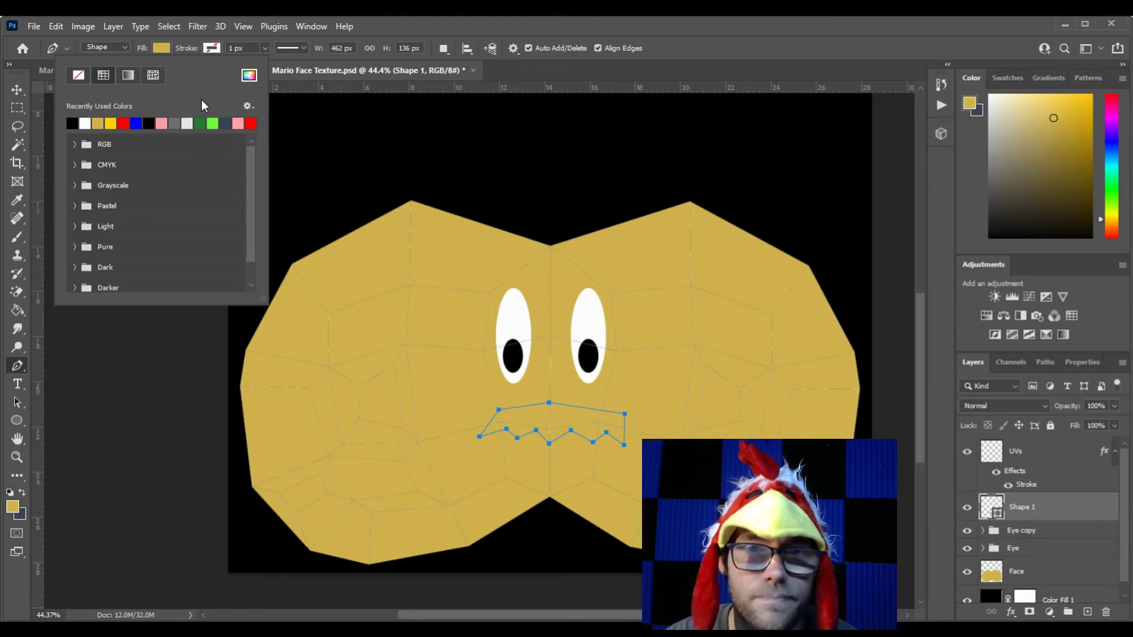
pyautogui.click(249, 75)
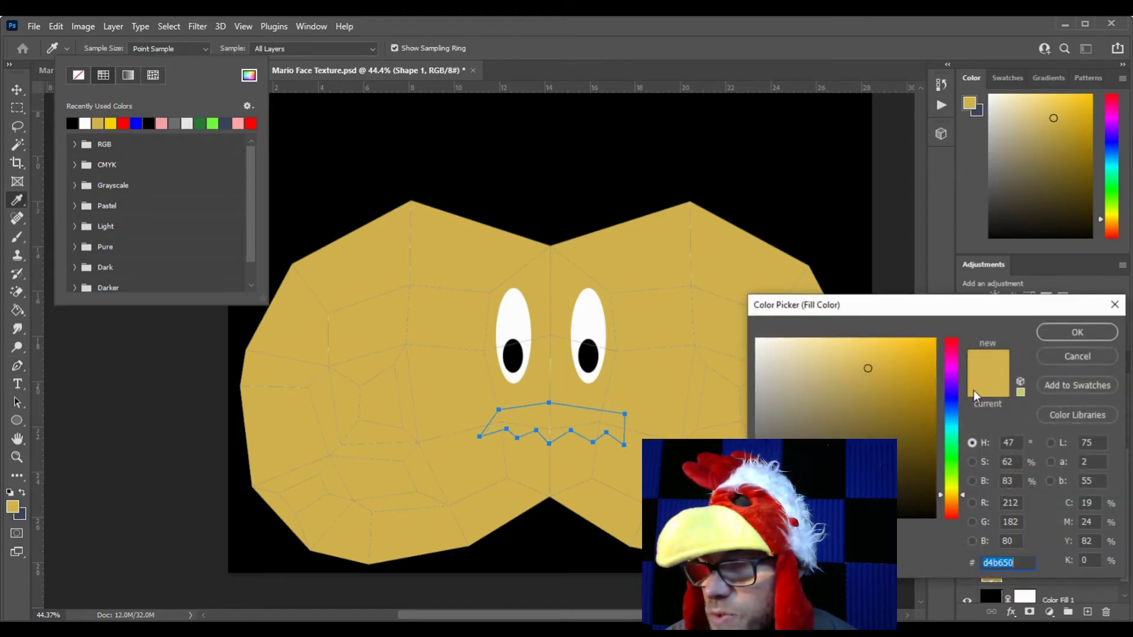
pyautogui.click(1065, 355)
# Step: Switch to Maya and look up the color values of the hair's Mario_Hair material
pyautogui.click(367, 20)
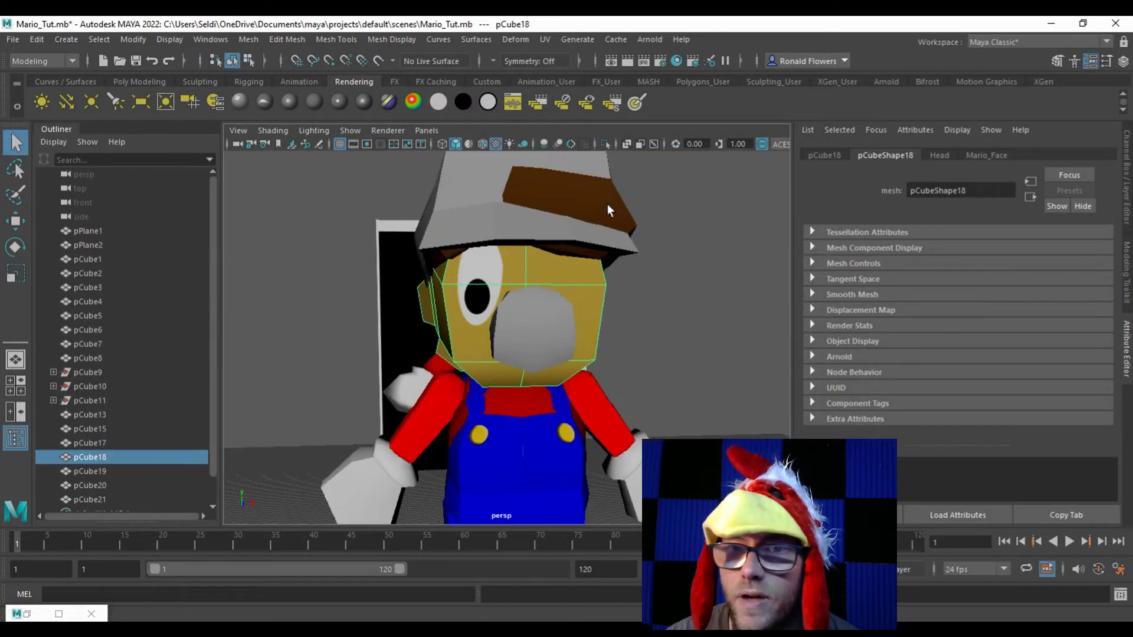
pyautogui.click(613, 208)
pyautogui.click(971, 157)
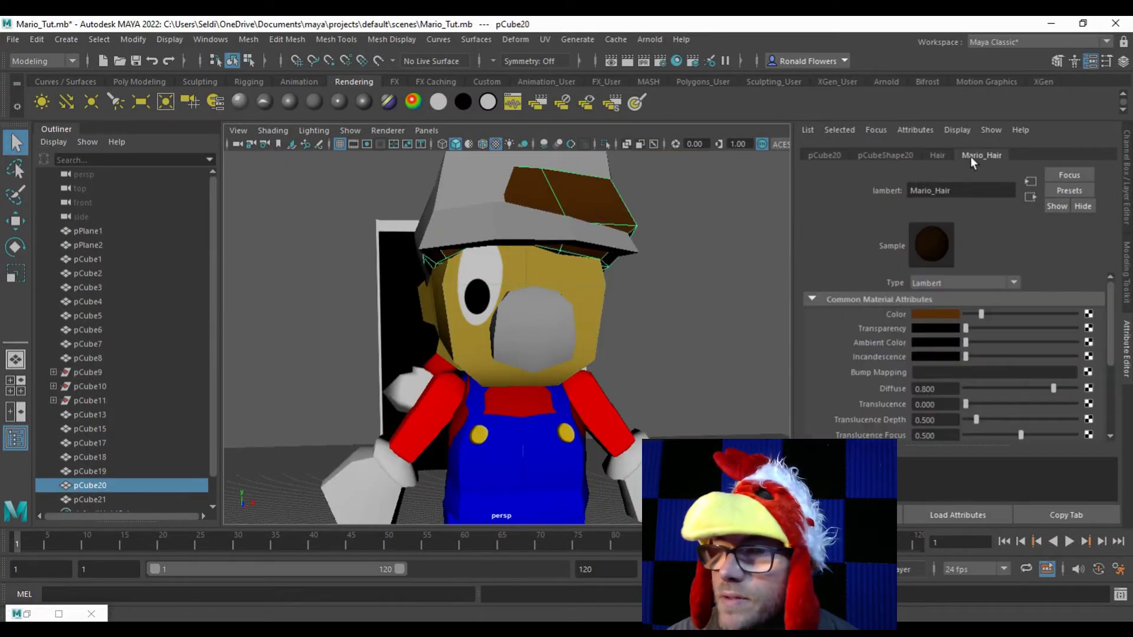
pyautogui.click(927, 314)
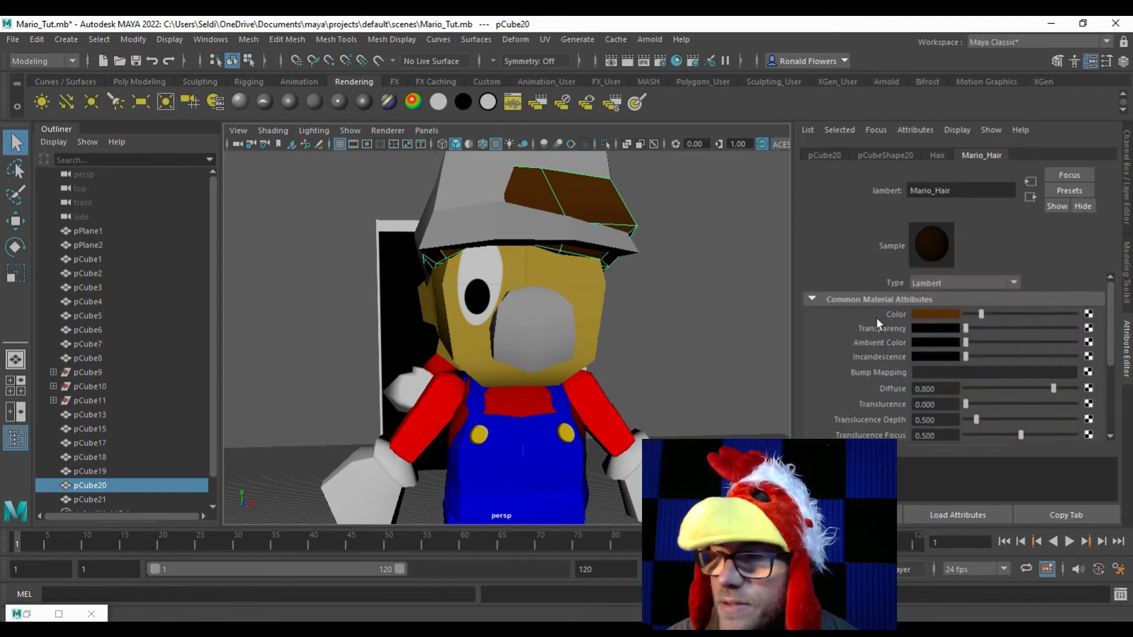
pyautogui.click(916, 314)
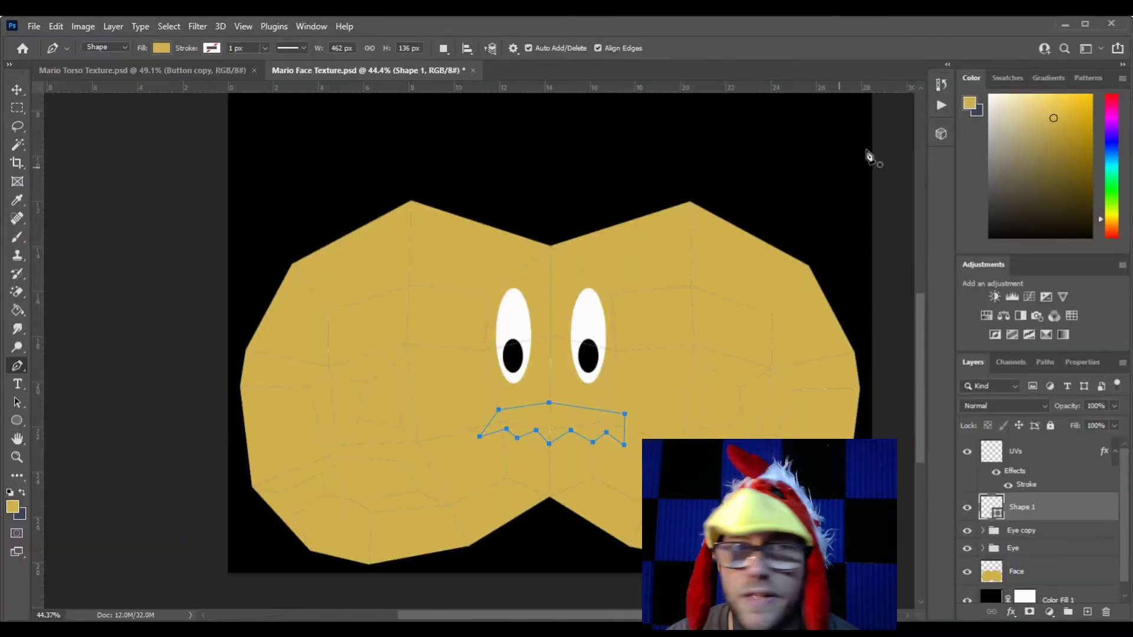
# Step: Set the mustache shape's fill color to RGB 36, 21, 6 and move the mustache slightly down on the face
pyautogui.click(161, 47)
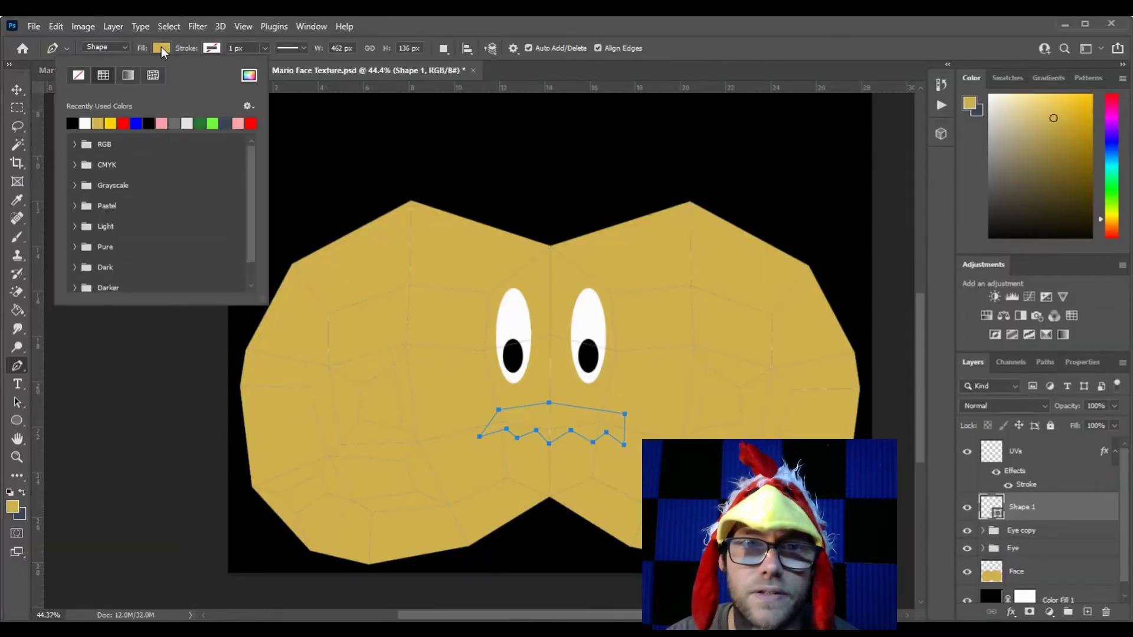
pyautogui.click(247, 75)
pyautogui.click(1009, 503)
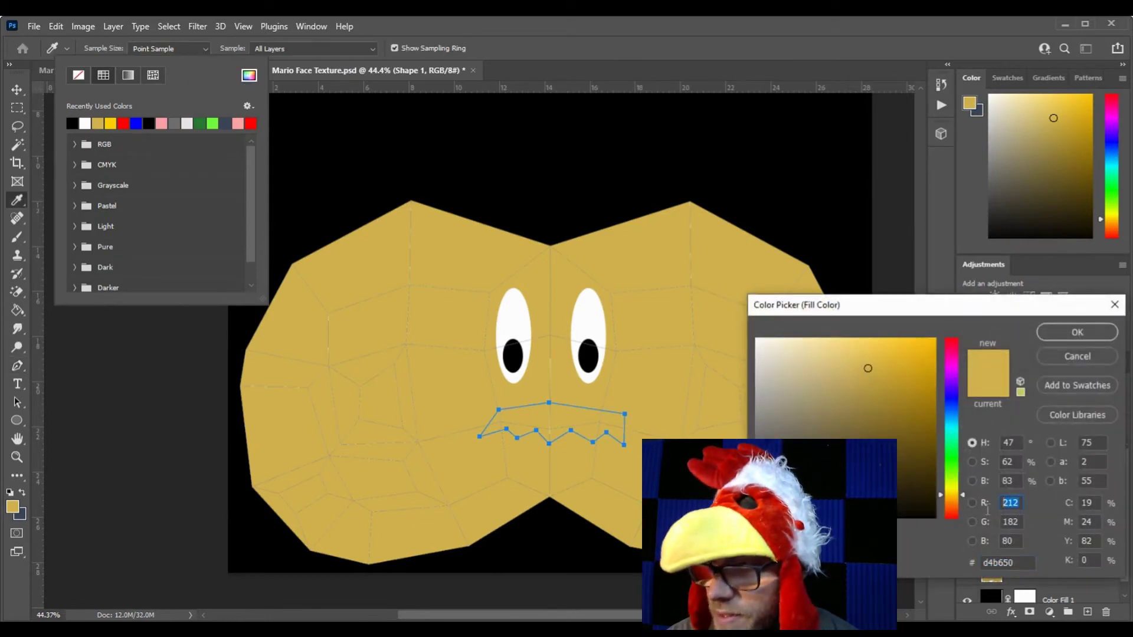
pyautogui.write('36')
pyautogui.click(1020, 522)
pyautogui.write('21')
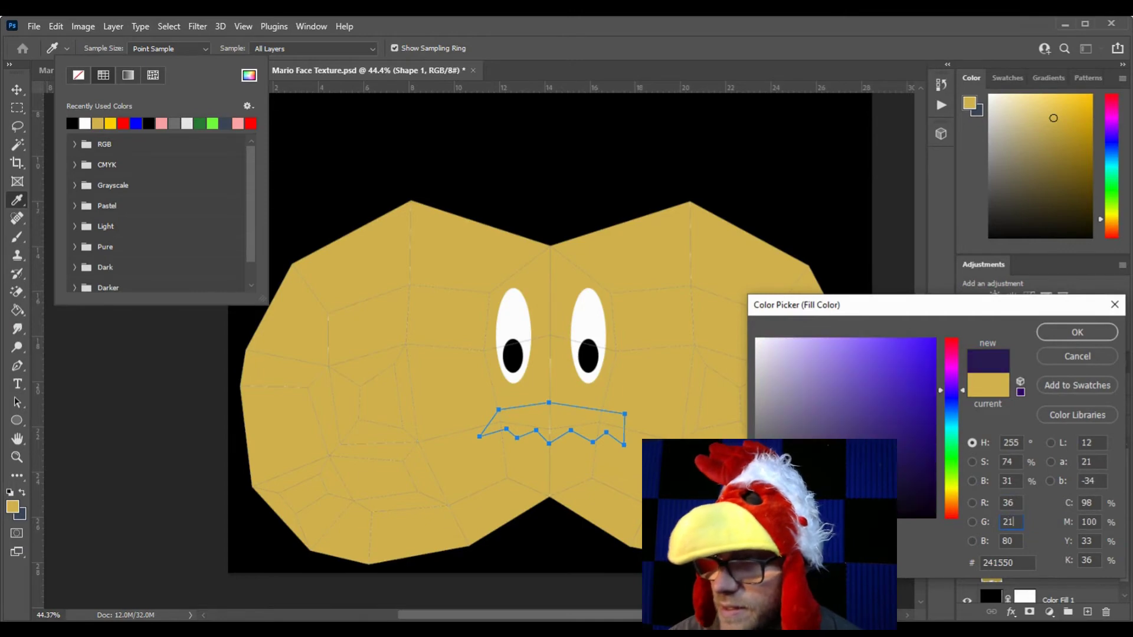
pyautogui.click(1010, 541)
pyautogui.write('6')
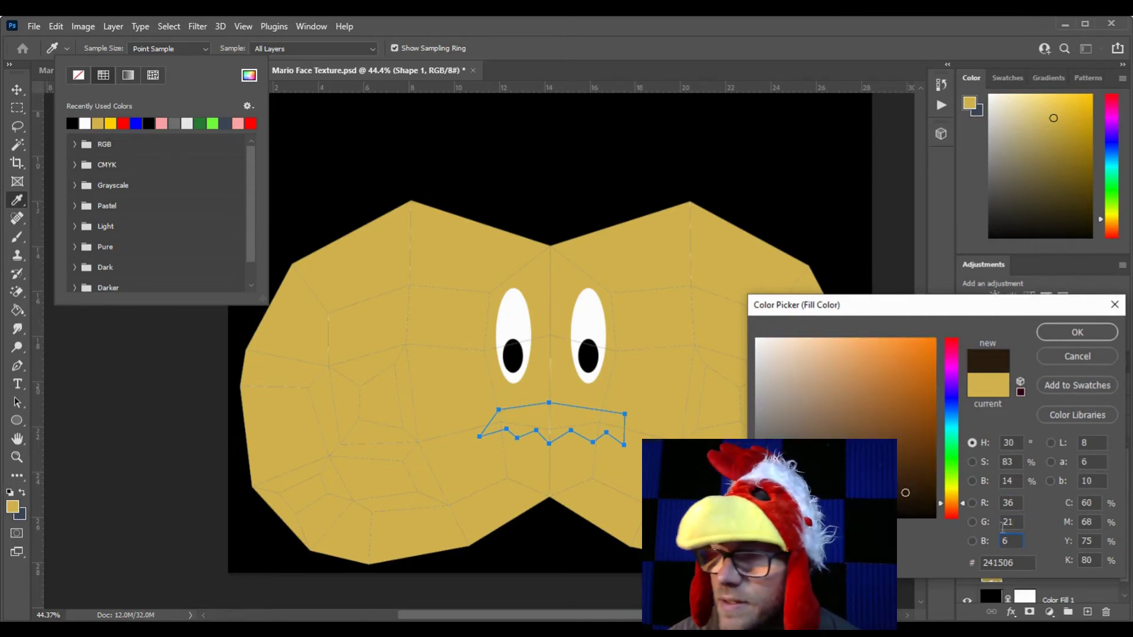
pyautogui.click(1077, 332)
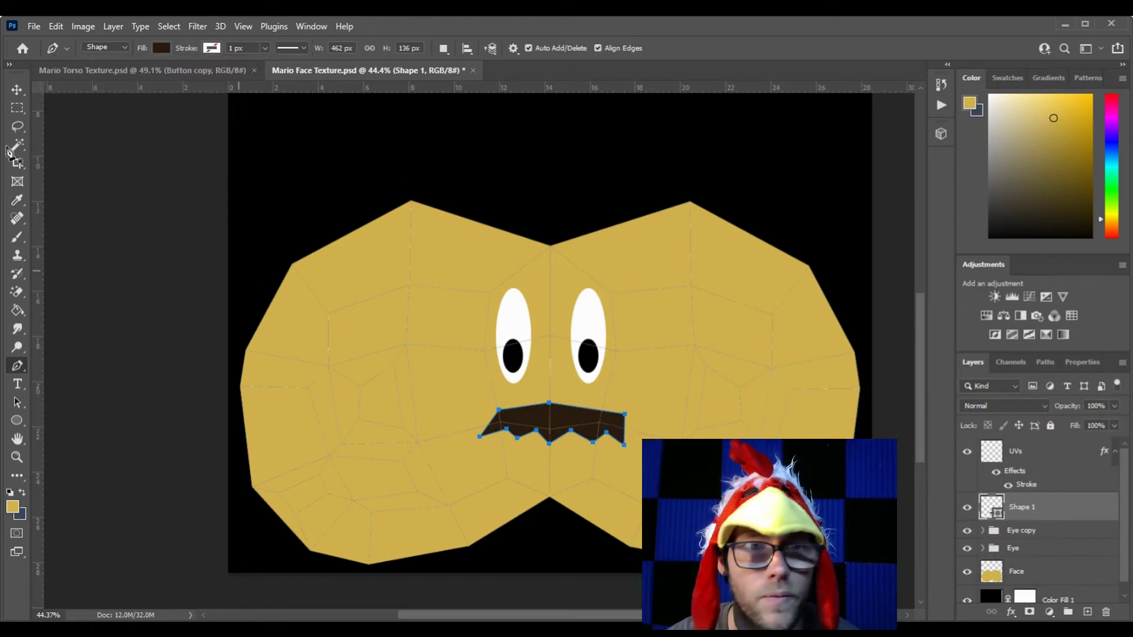
pyautogui.click(18, 88)
pyautogui.moveTo(570, 426); pyautogui.dragTo(568, 438)
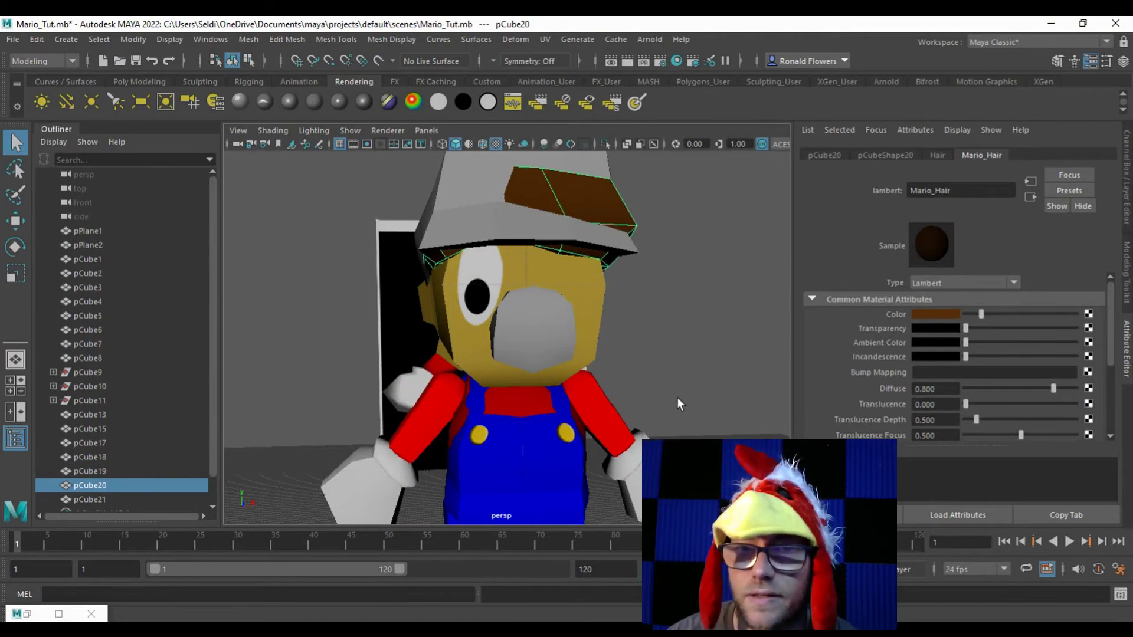
# Step: In Maya, examine the mustache placement and the sides and back of the textured head
pyautogui.moveTo(636, 344); pyautogui.dragTo(611, 309)
pyautogui.click(589, 303)
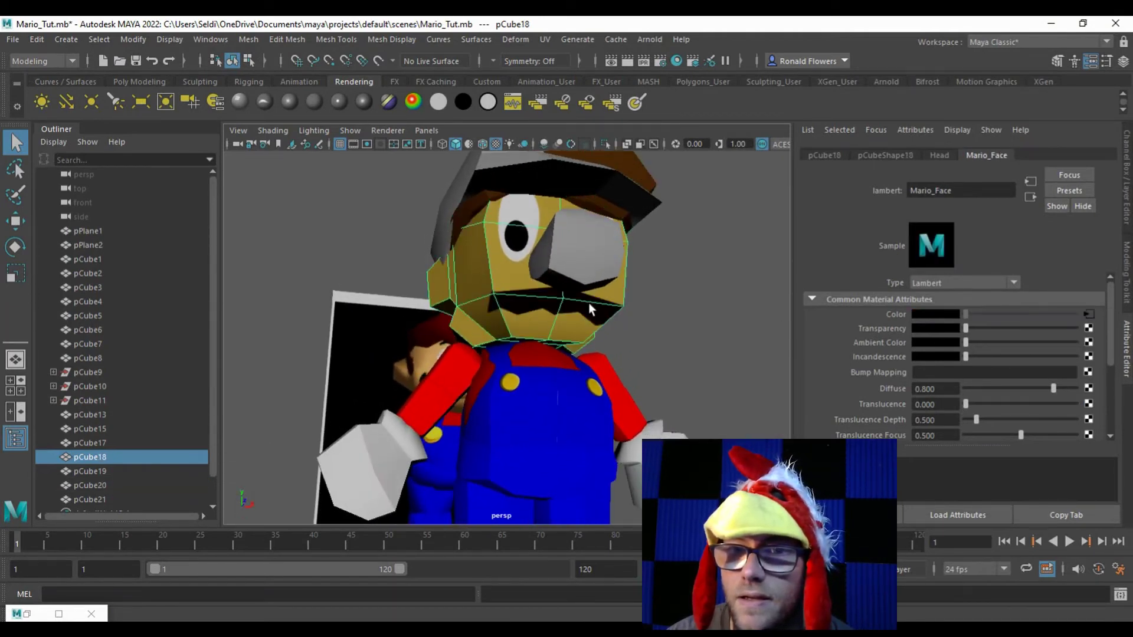
pyautogui.click(689, 334)
pyautogui.moveTo(690, 334); pyautogui.dragTo(444, 341)
pyautogui.moveTo(423, 304); pyautogui.dragTo(472, 327)
pyautogui.click(467, 344)
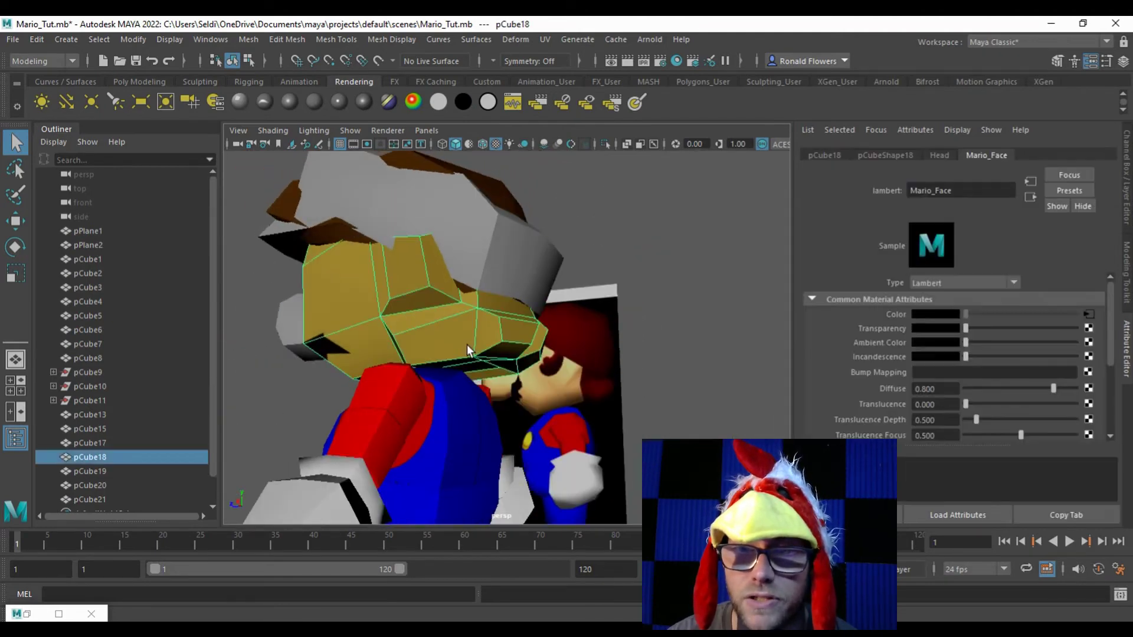
pyautogui.scroll(4, 460, 342)
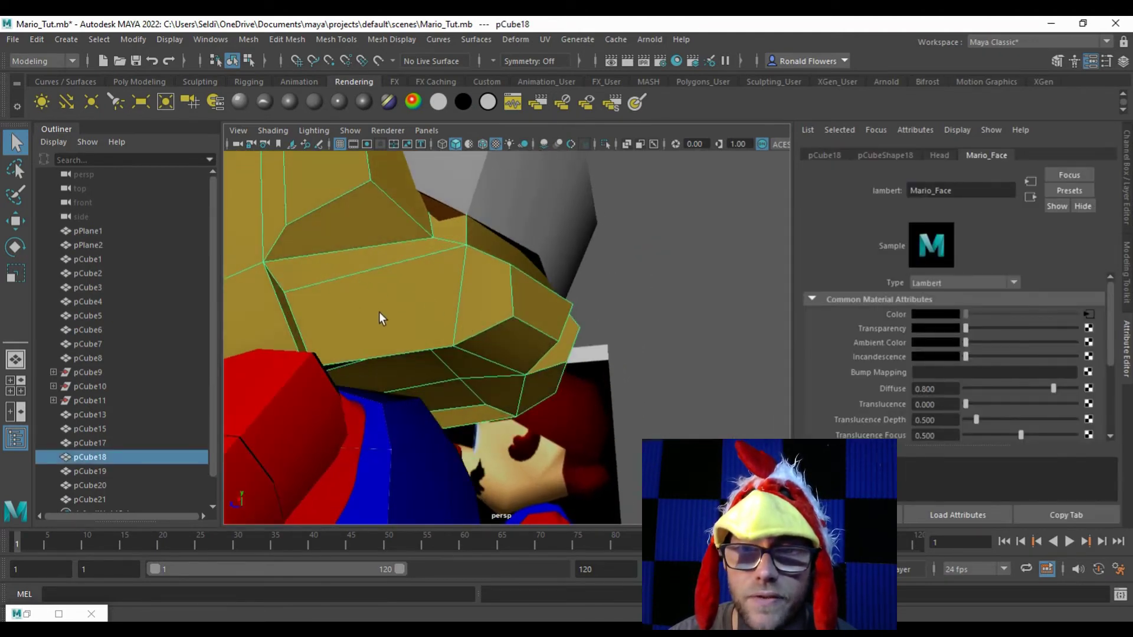
pyautogui.moveTo(379, 312); pyautogui.dragTo(603, 335)
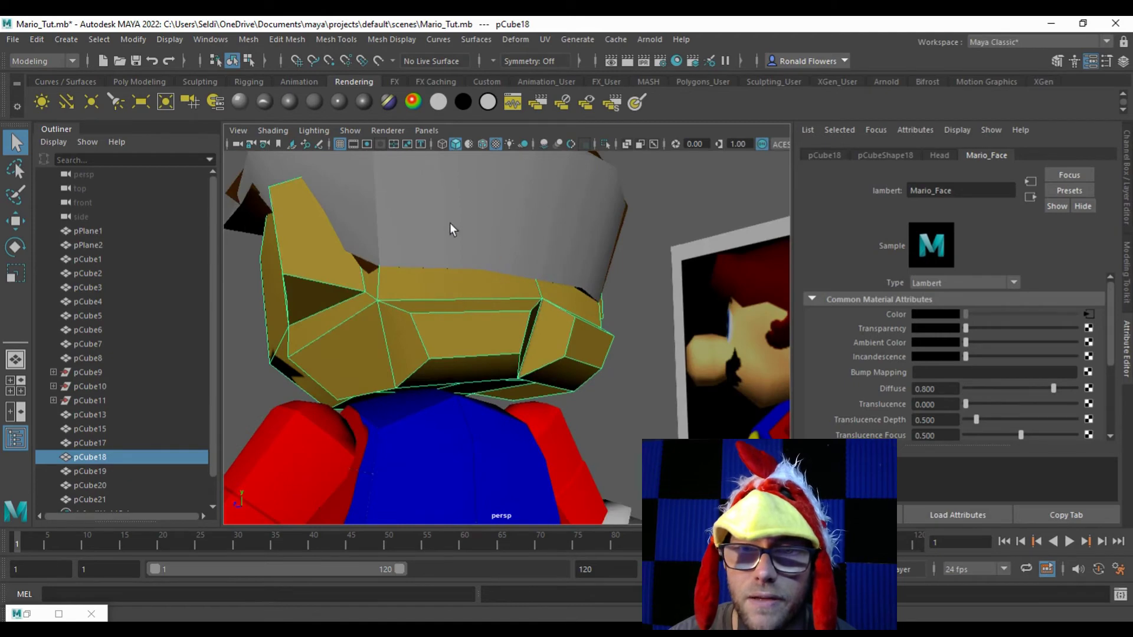
pyautogui.moveTo(438, 271); pyautogui.dragTo(631, 295)
pyautogui.scroll(-5, 497, 335)
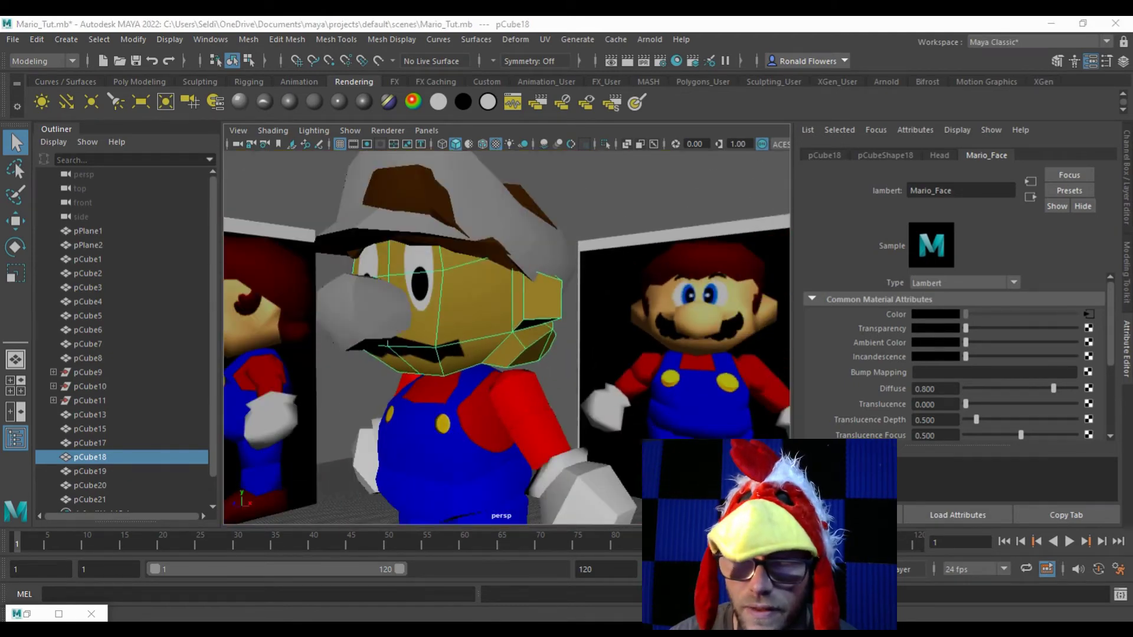
# Step: Switch to Photoshop, choose the Brush tool and add a new layer named Hair directly above the Face layer
pyautogui.click(428, 630)
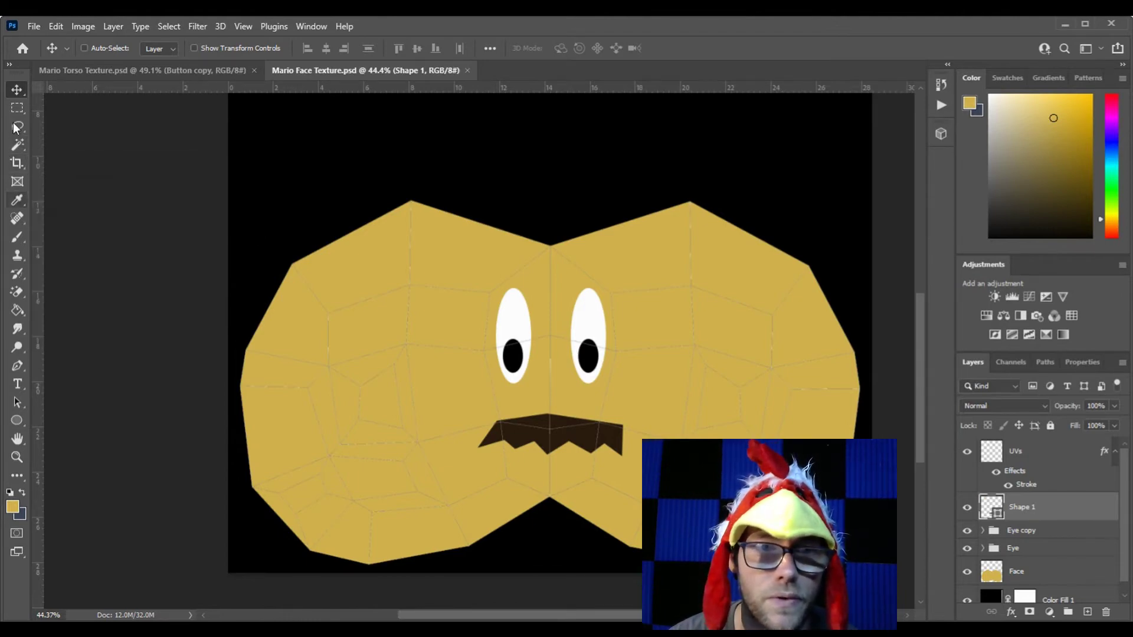
pyautogui.click(12, 242)
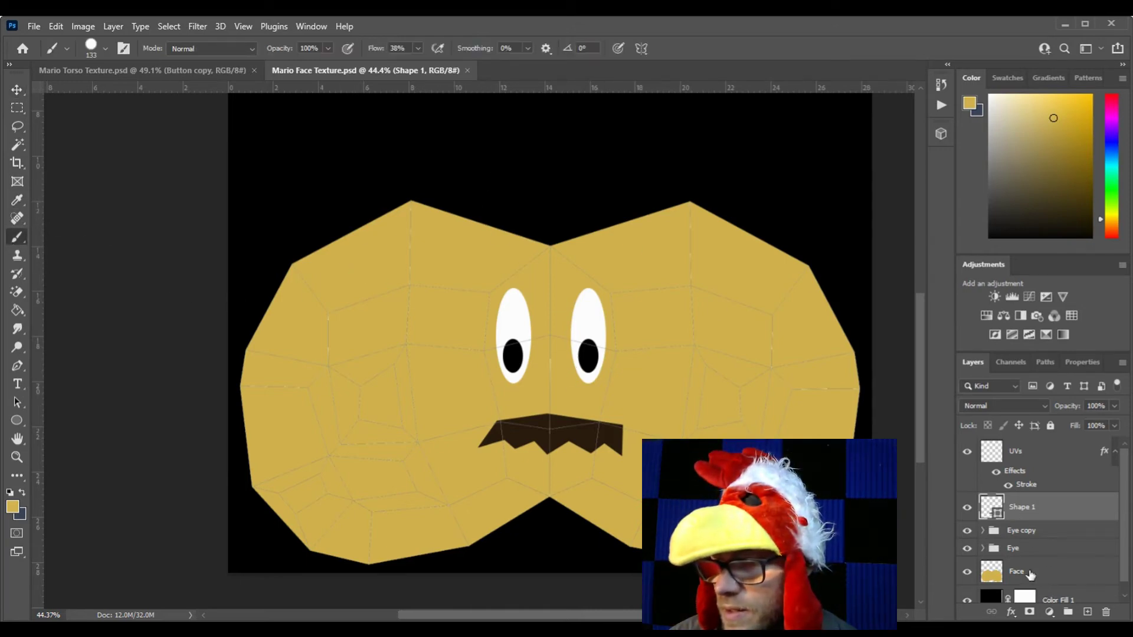
pyautogui.click(1030, 572)
pyautogui.scroll(-1, 1065, 574)
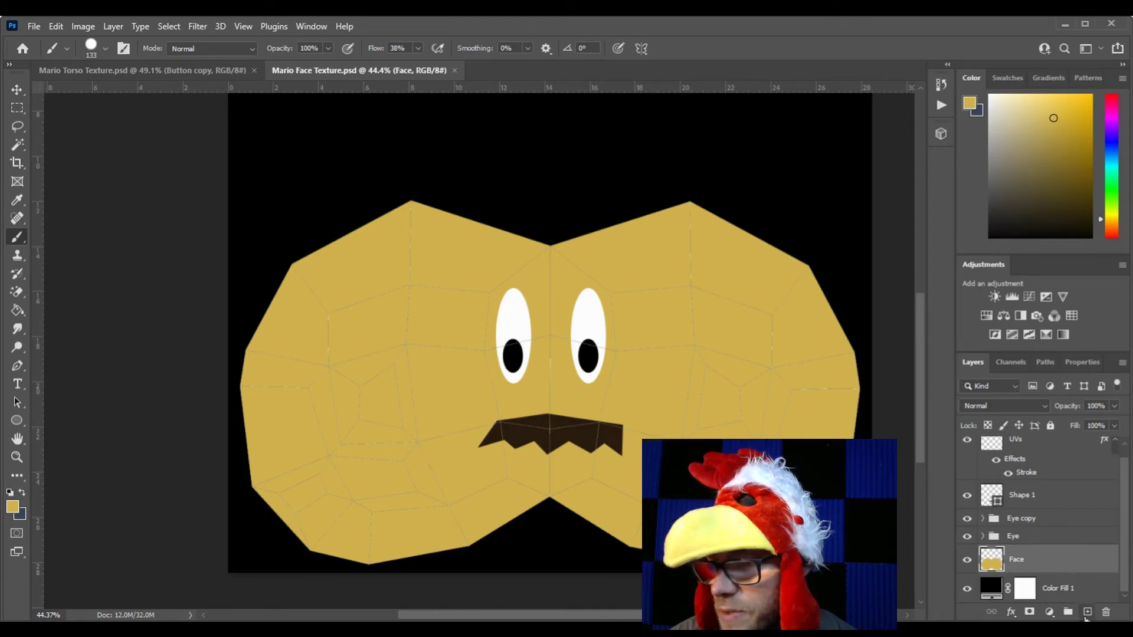
pyautogui.click(1087, 613)
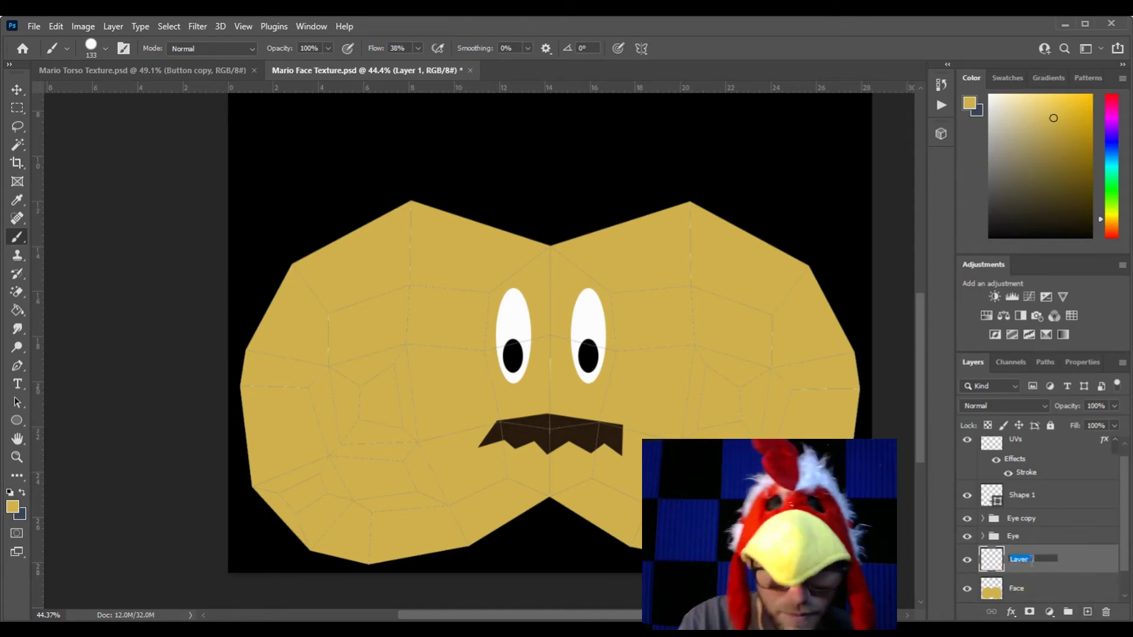
pyautogui.write('Hair')
pyautogui.press('Return')
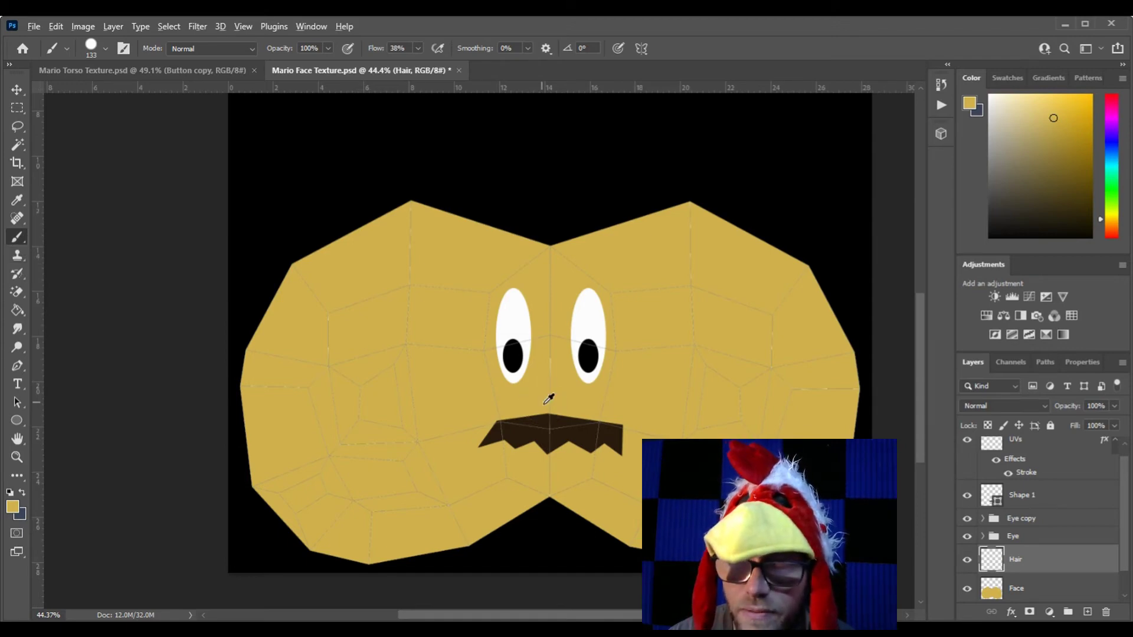
# Step: Sample the mustache's dark brown and paint hair over the outer UV faces of the face map's left half
pyautogui.keyDown('alt'); pyautogui.click(586, 434); pyautogui.keyUp('alt')
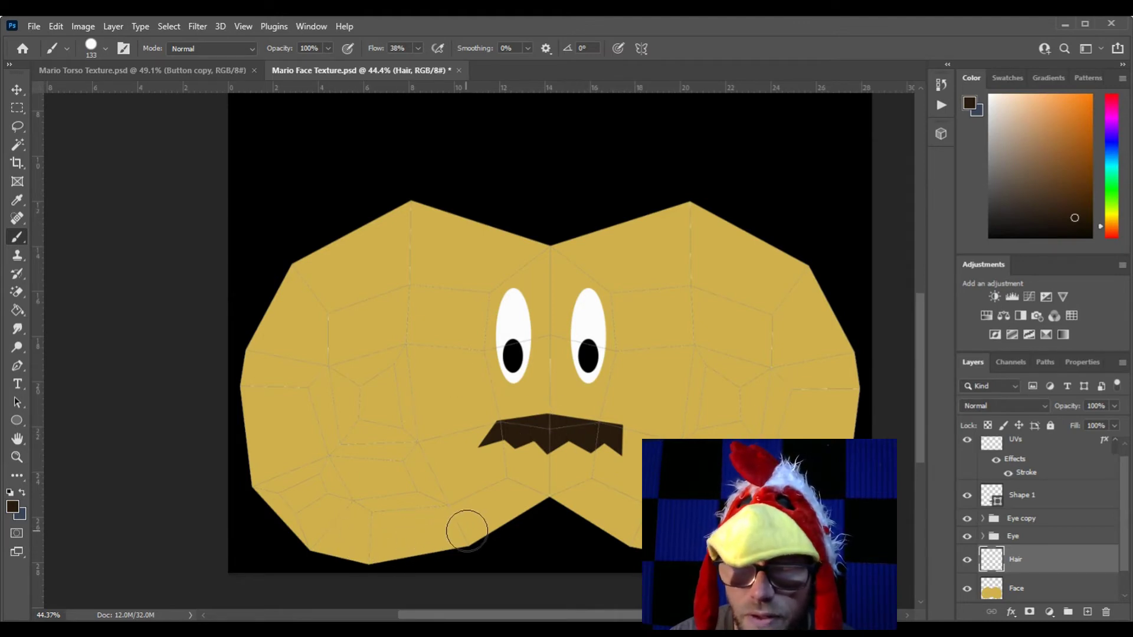
pyautogui.click(400, 485)
pyautogui.scroll(3, 401, 484)
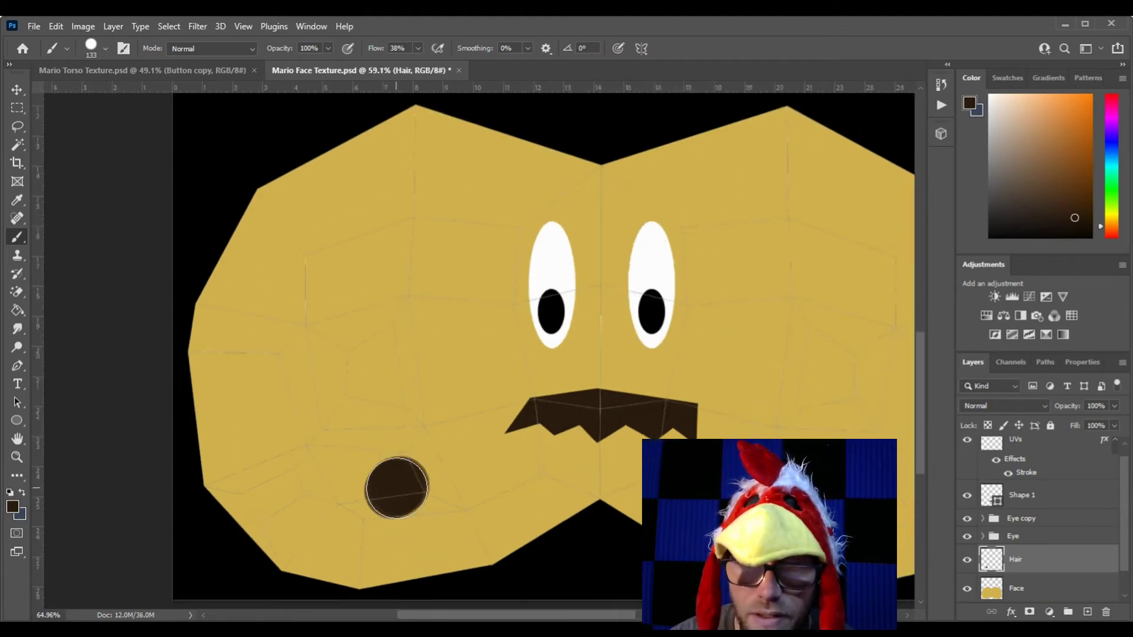
pyautogui.scroll(-1, 404, 475)
pyautogui.moveTo(449, 439)
pyautogui.mouseDown()
pyautogui.moveTo(402, 331)
pyautogui.moveTo(409, 344)
pyautogui.moveTo(419, 328)
pyautogui.moveTo(267, 330)
pyautogui.moveTo(289, 369)
pyautogui.moveTo(392, 470)
pyautogui.moveTo(422, 451)
pyautogui.moveTo(468, 463)
pyautogui.moveTo(477, 497)
pyautogui.moveTo(508, 511)
pyautogui.moveTo(427, 382)
pyautogui.moveTo(476, 445)
pyautogui.moveTo(481, 485)
pyautogui.moveTo(442, 400)
pyautogui.moveTo(436, 407)
pyautogui.moveTo(428, 367)
pyautogui.moveTo(423, 512)
pyautogui.moveTo(270, 530)
pyautogui.moveTo(352, 490)
pyautogui.moveTo(343, 466)
pyautogui.moveTo(245, 416)
pyautogui.moveTo(198, 449)
pyautogui.moveTo(105, 358)
pyautogui.moveTo(223, 414)
pyautogui.moveTo(215, 379)
pyautogui.mouseUp()
pyautogui.scroll(5, 222, 391)
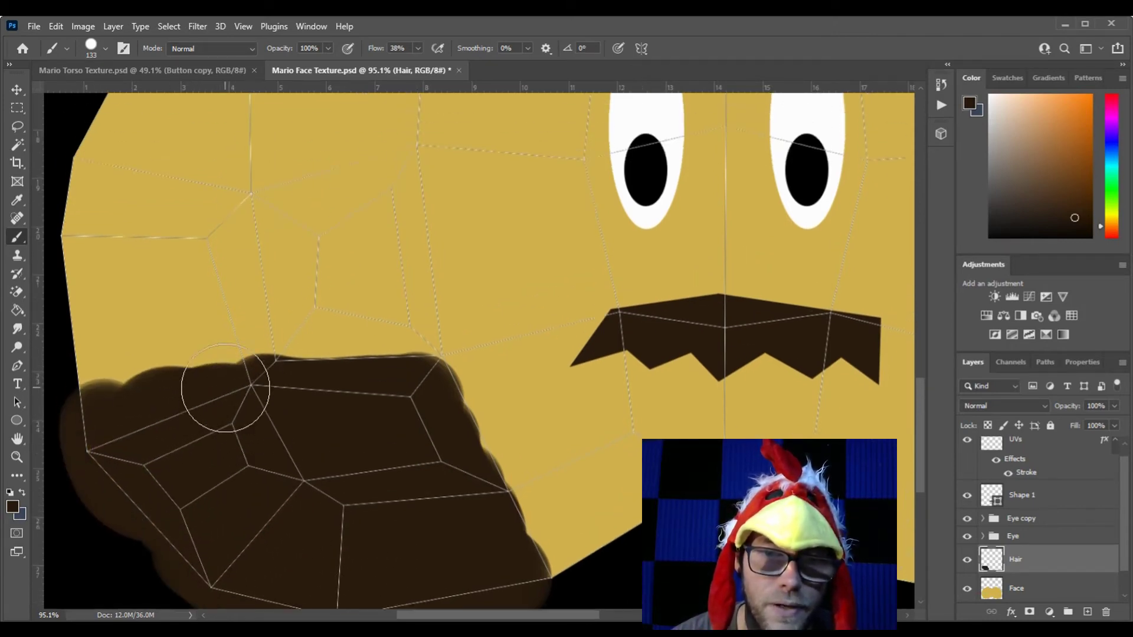
pyautogui.moveTo(244, 500)
pyautogui.mouseDown()
pyautogui.moveTo(228, 518)
pyautogui.moveTo(214, 404)
pyautogui.moveTo(97, 531)
pyautogui.moveTo(108, 366)
pyautogui.moveTo(83, 329)
pyautogui.moveTo(165, 298)
pyautogui.mouseUp()
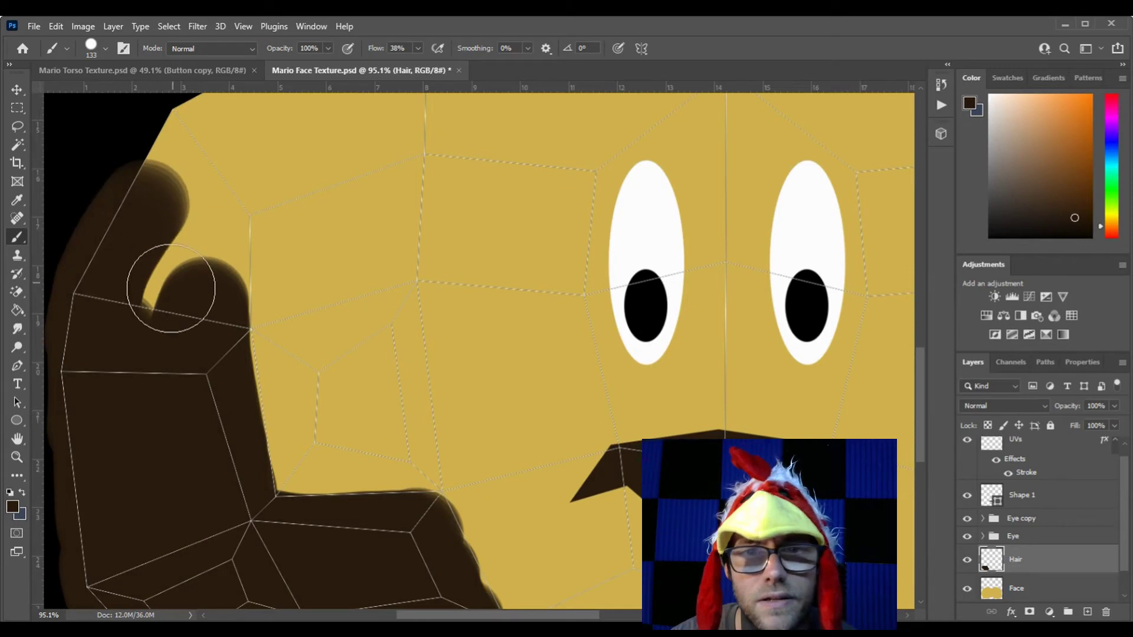
pyautogui.scroll(3, 165, 298)
pyautogui.moveTo(194, 401)
pyautogui.mouseDown()
pyautogui.moveTo(209, 327)
pyautogui.moveTo(191, 393)
pyautogui.moveTo(236, 342)
pyautogui.moveTo(194, 438)
pyautogui.moveTo(182, 346)
pyautogui.moveTo(228, 306)
pyautogui.moveTo(367, 238)
pyautogui.moveTo(333, 262)
pyautogui.moveTo(334, 285)
pyautogui.moveTo(184, 315)
pyautogui.moveTo(222, 236)
pyautogui.moveTo(432, 123)
pyautogui.moveTo(353, 159)
pyautogui.moveTo(410, 131)
pyautogui.moveTo(403, 172)
pyautogui.moveTo(367, 225)
pyautogui.moveTo(408, 201)
pyautogui.moveTo(378, 228)
pyautogui.moveTo(425, 279)
pyautogui.mouseUp()
pyautogui.scroll(-5, 425, 278)
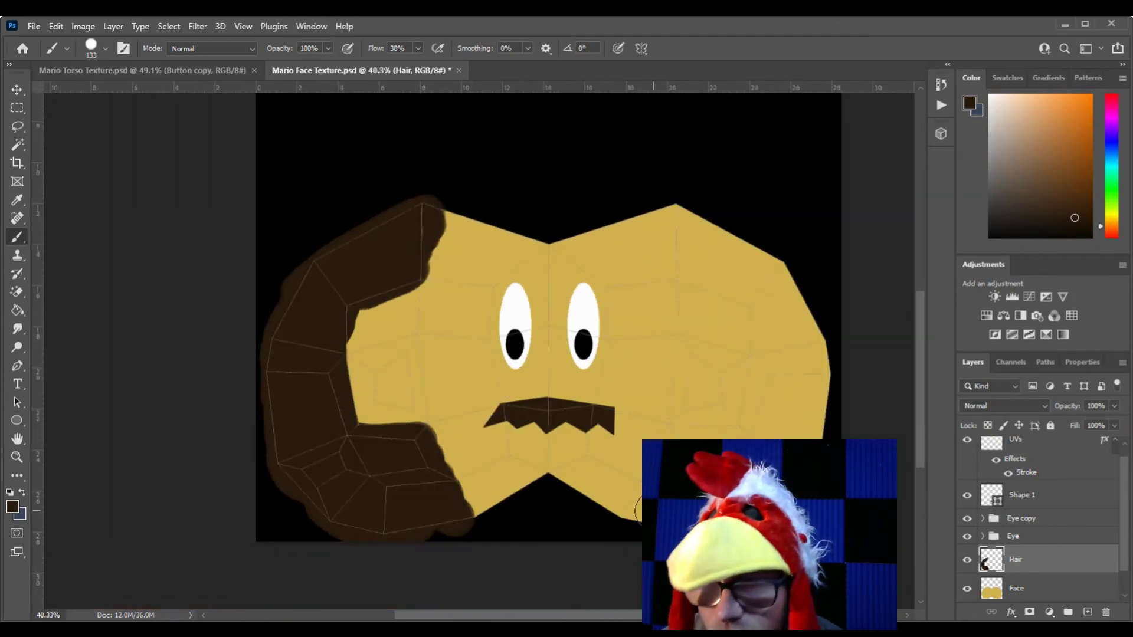
# Step: Paint matching dark brown hair over the outer UV faces of the face map's right half
pyautogui.scroll(3, 649, 525)
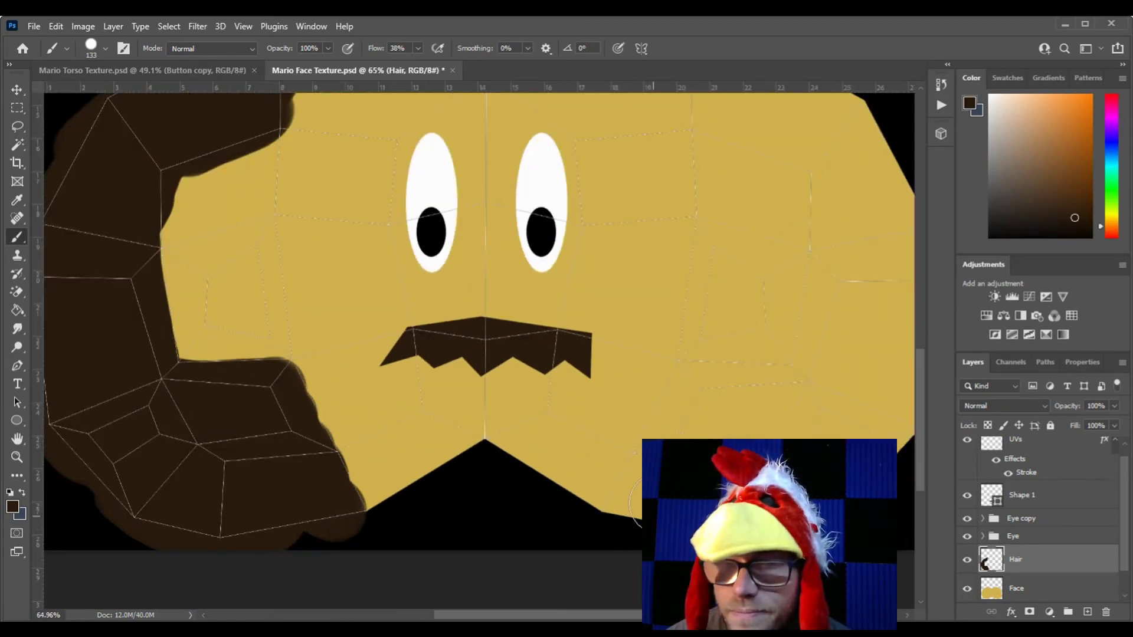
pyautogui.moveTo(660, 493)
pyautogui.mouseDown()
pyautogui.moveTo(614, 520)
pyautogui.moveTo(663, 498)
pyautogui.moveTo(661, 425)
pyautogui.moveTo(688, 383)
pyautogui.moveTo(789, 383)
pyautogui.moveTo(716, 413)
pyautogui.mouseUp()
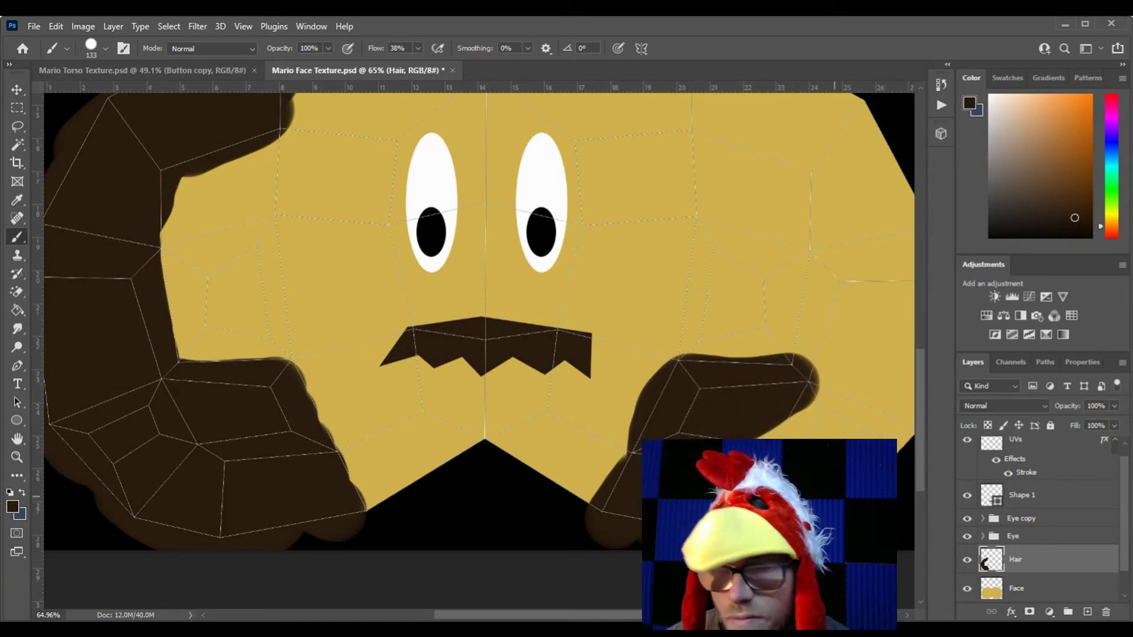
pyautogui.moveTo(634, 616); pyautogui.dragTo(695, 616)
pyautogui.moveTo(619, 502)
pyautogui.mouseDown()
pyautogui.moveTo(674, 442)
pyautogui.moveTo(660, 427)
pyautogui.moveTo(568, 452)
pyautogui.moveTo(635, 432)
pyautogui.moveTo(617, 408)
pyautogui.moveTo(631, 363)
pyautogui.moveTo(617, 370)
pyautogui.moveTo(665, 382)
pyautogui.moveTo(681, 374)
pyautogui.moveTo(696, 176)
pyautogui.moveTo(685, 165)
pyautogui.moveTo(660, 184)
pyautogui.moveTo(634, 309)
pyautogui.moveTo(581, 358)
pyautogui.moveTo(603, 273)
pyautogui.moveTo(642, 247)
pyautogui.moveTo(640, 276)
pyautogui.moveTo(653, 283)
pyautogui.moveTo(651, 251)
pyautogui.moveTo(620, 288)
pyautogui.mouseUp()
pyautogui.scroll(5, 619, 288)
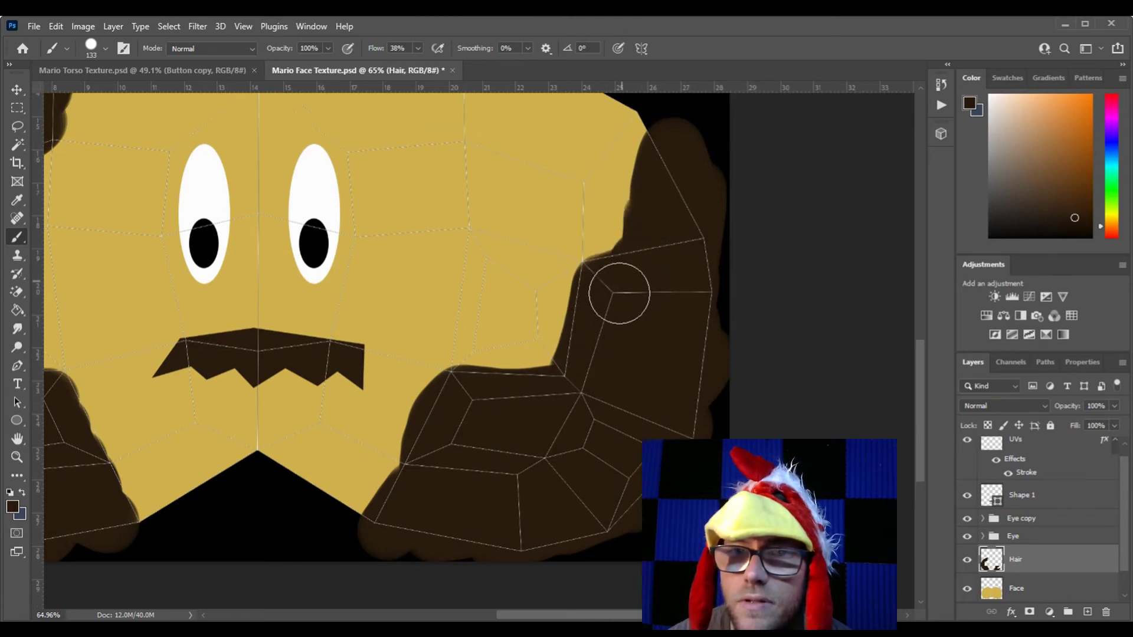
pyautogui.moveTo(496, 172)
pyautogui.mouseDown()
pyautogui.moveTo(487, 271)
pyautogui.moveTo(604, 340)
pyautogui.moveTo(618, 387)
pyautogui.moveTo(603, 397)
pyautogui.moveTo(634, 323)
pyautogui.moveTo(607, 268)
pyautogui.moveTo(567, 242)
pyautogui.moveTo(611, 285)
pyautogui.moveTo(539, 217)
pyautogui.moveTo(579, 256)
pyautogui.moveTo(515, 212)
pyautogui.moveTo(522, 186)
pyautogui.moveTo(549, 204)
pyautogui.mouseUp()
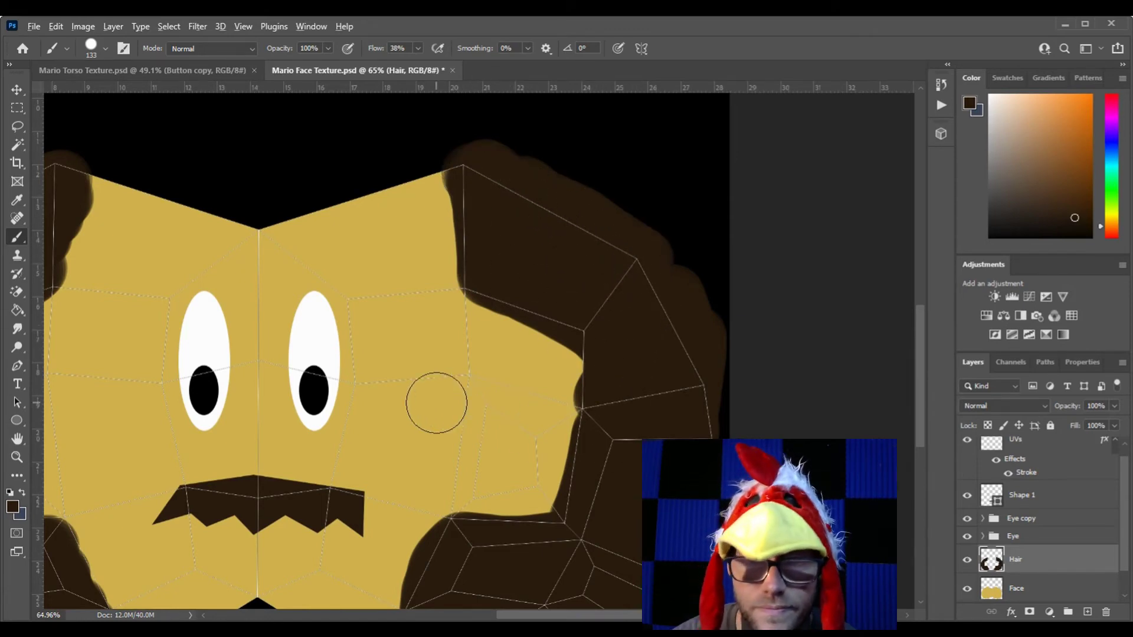
pyautogui.scroll(-3, 436, 403)
pyautogui.scroll(-1, 436, 403)
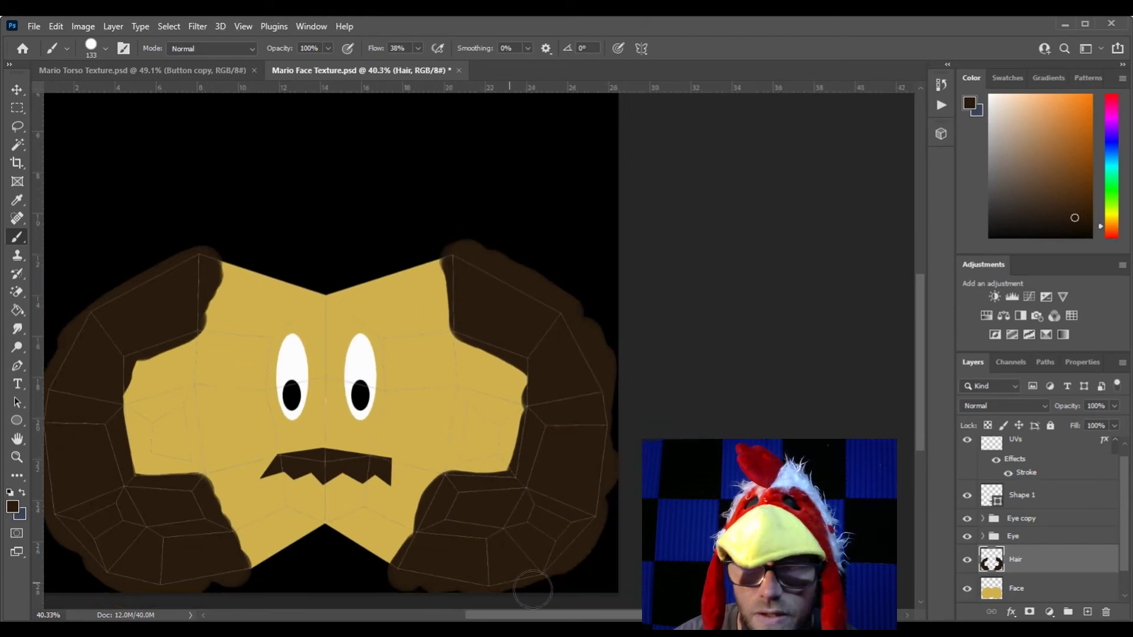
pyautogui.moveTo(541, 618); pyautogui.dragTo(506, 616)
pyautogui.scroll(-1, 614, 508)
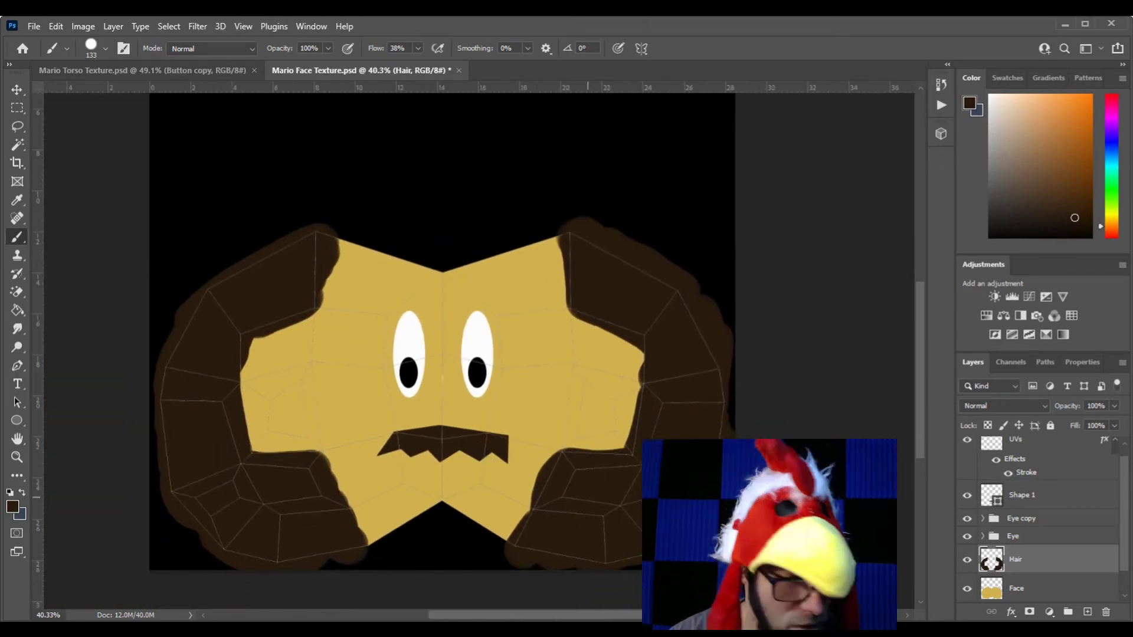
# Step: Save the face texture, switch to Maya and check the painted hair on the head
pyautogui.hotkey('ctrl', 's')
pyautogui.hotkey('alt', 'Tab')
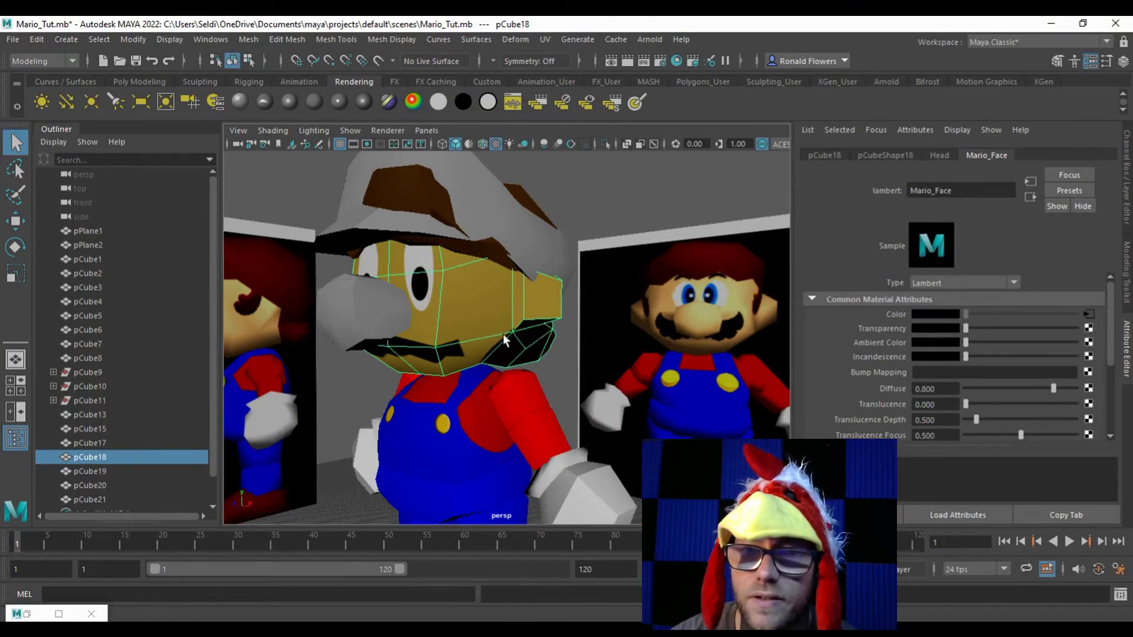
pyautogui.scroll(5, 483, 337)
pyautogui.moveTo(482, 336); pyautogui.dragTo(331, 394)
pyautogui.scroll(-5, 572, 333)
pyautogui.scroll(4, 548, 318)
pyautogui.moveTo(450, 323); pyautogui.dragTo(472, 348)
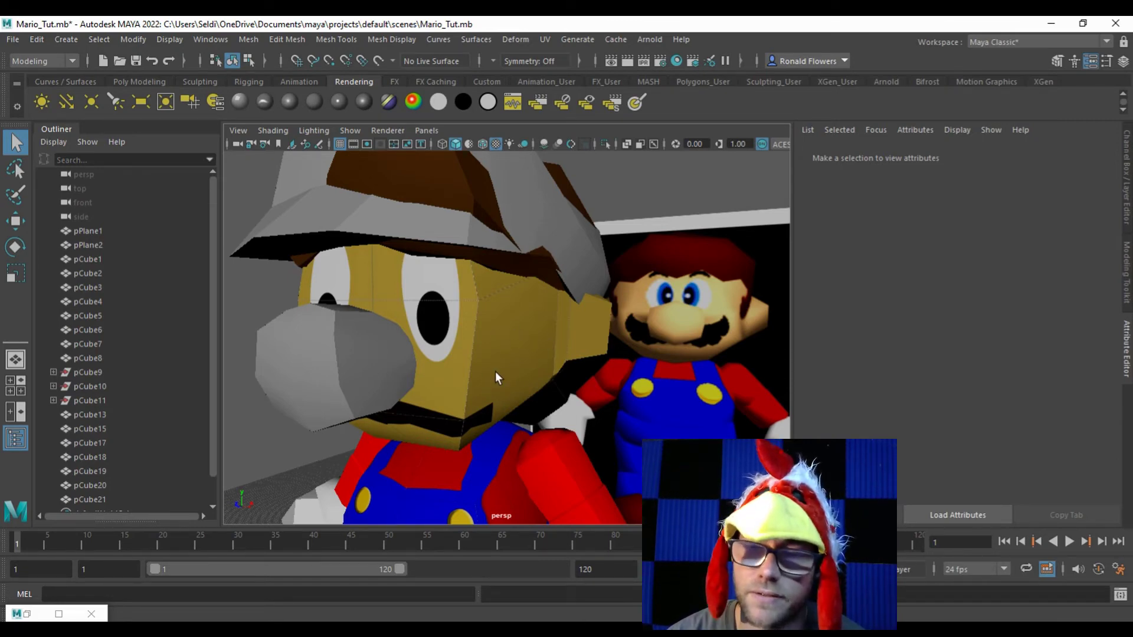
# Step: Set the color space of the Mario_Face material's texture file to Raw and check the head's colors
pyautogui.click(494, 354)
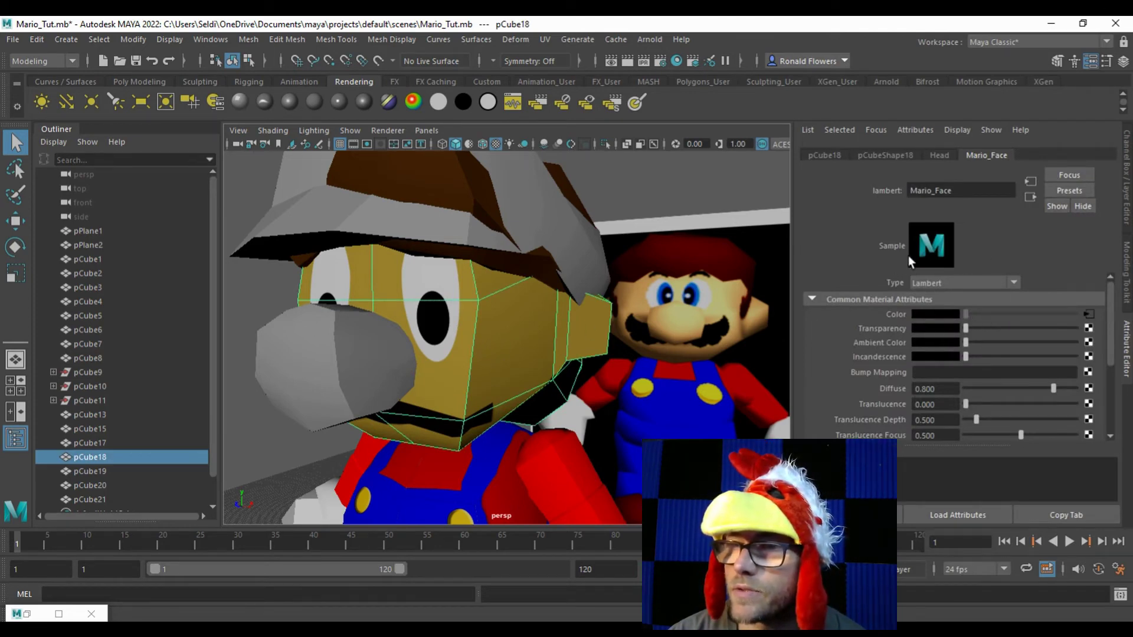
pyautogui.click(1030, 178)
pyautogui.scroll(-1, 1017, 311)
pyautogui.scroll(1, 1018, 312)
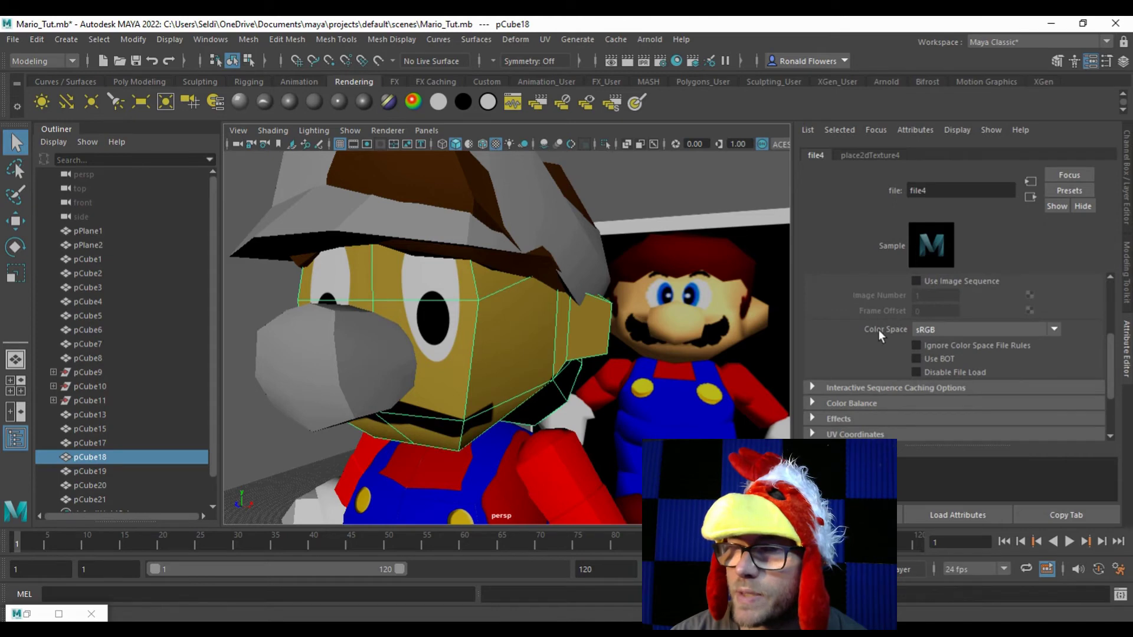
pyautogui.click(1054, 329)
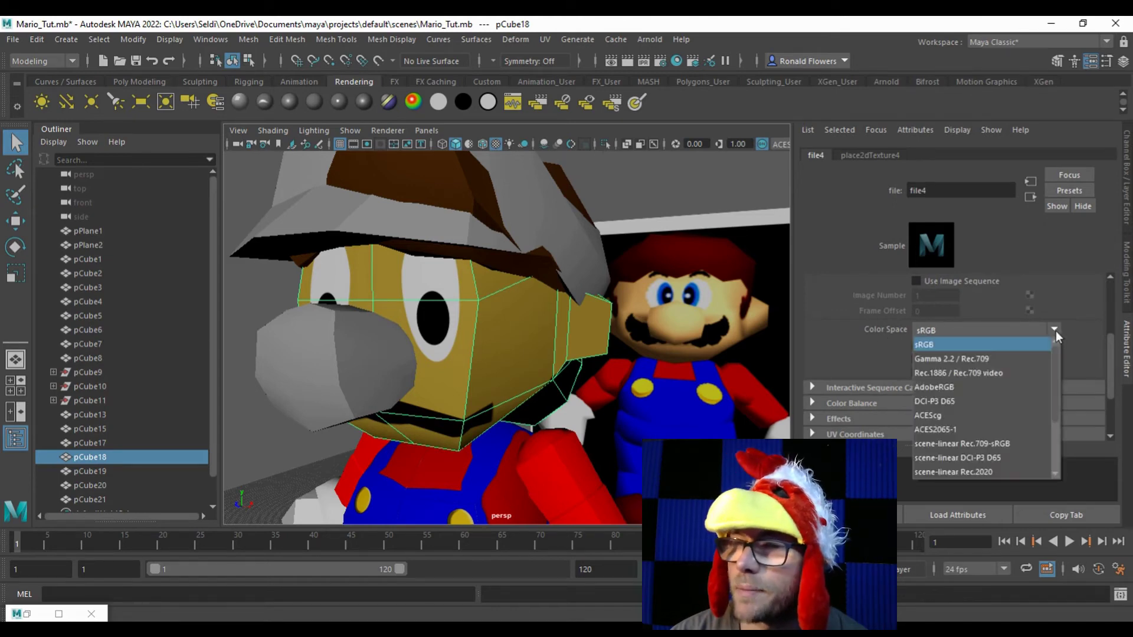
pyautogui.scroll(-2, 998, 390)
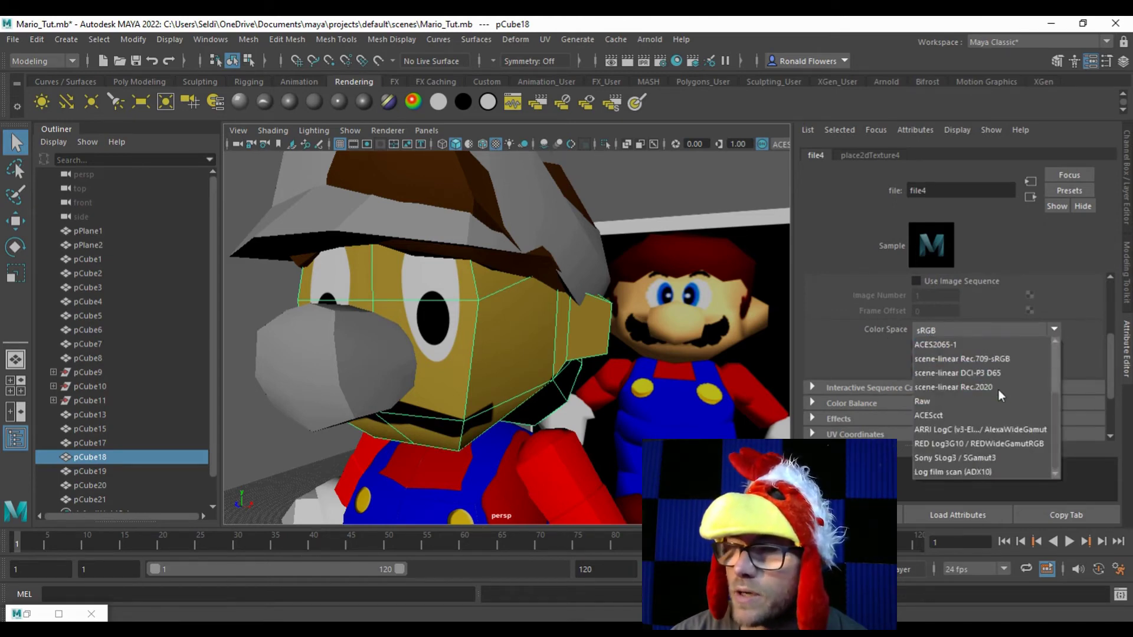
pyautogui.click(954, 401)
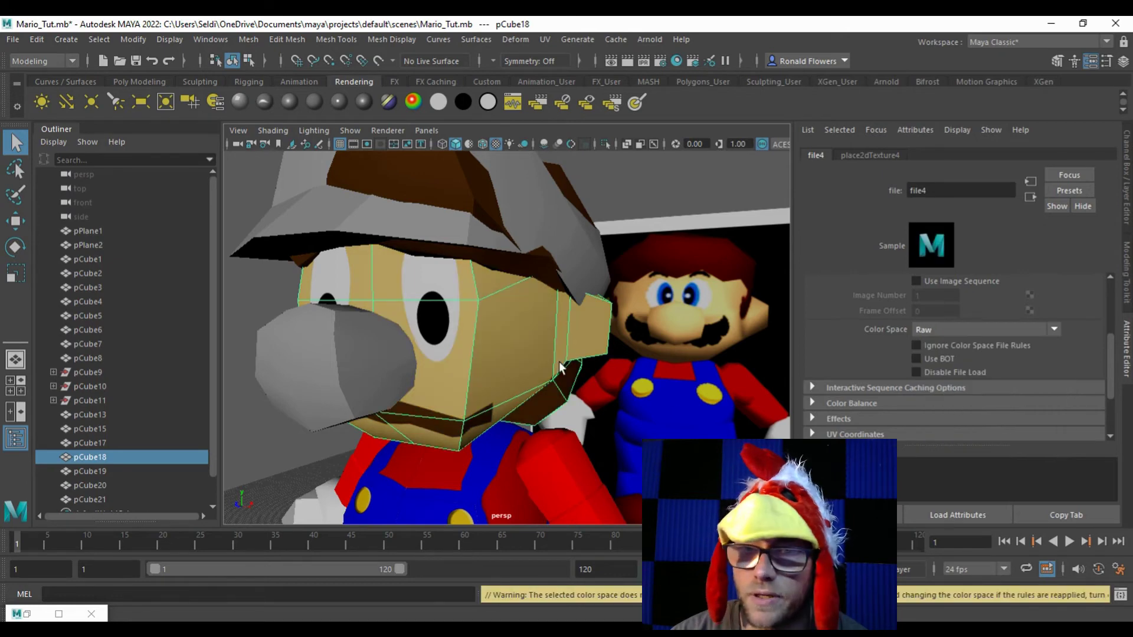
pyautogui.click(687, 210)
pyautogui.keyDown('alt'); pyautogui.moveTo(554, 367); pyautogui.dragTo(511, 354); pyautogui.keyUp('alt')
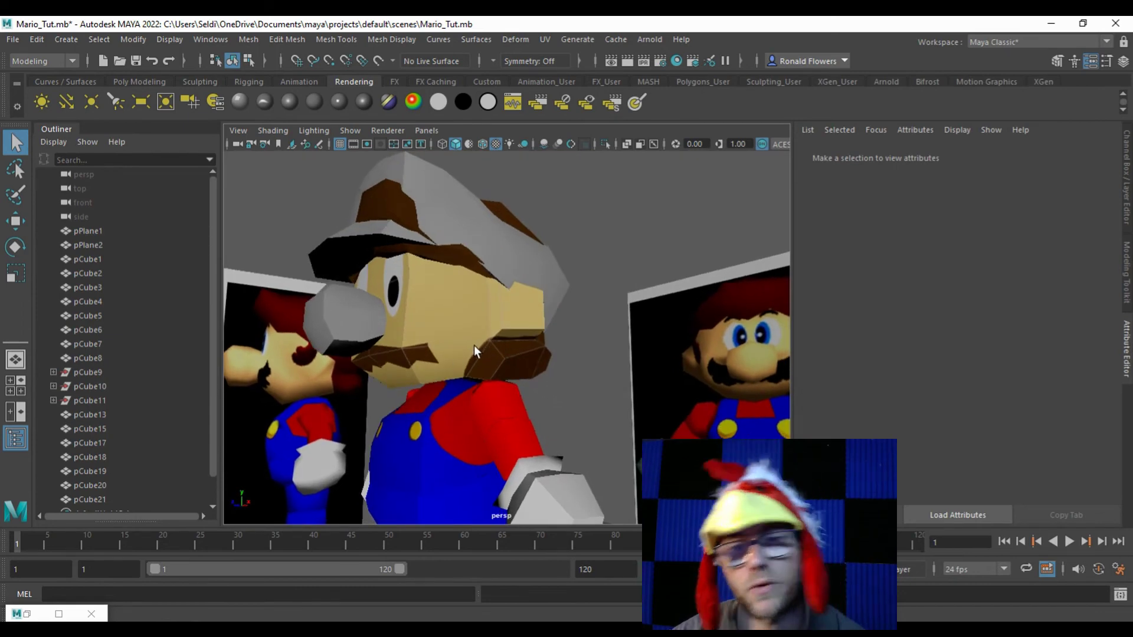
# Step: Set the color space of the torso's Mario_Shirt texture file to Raw
pyautogui.keyDown('alt'); pyautogui.moveTo(495, 338); pyautogui.dragTo(459, 399); pyautogui.keyUp('alt')
pyautogui.click(459, 398)
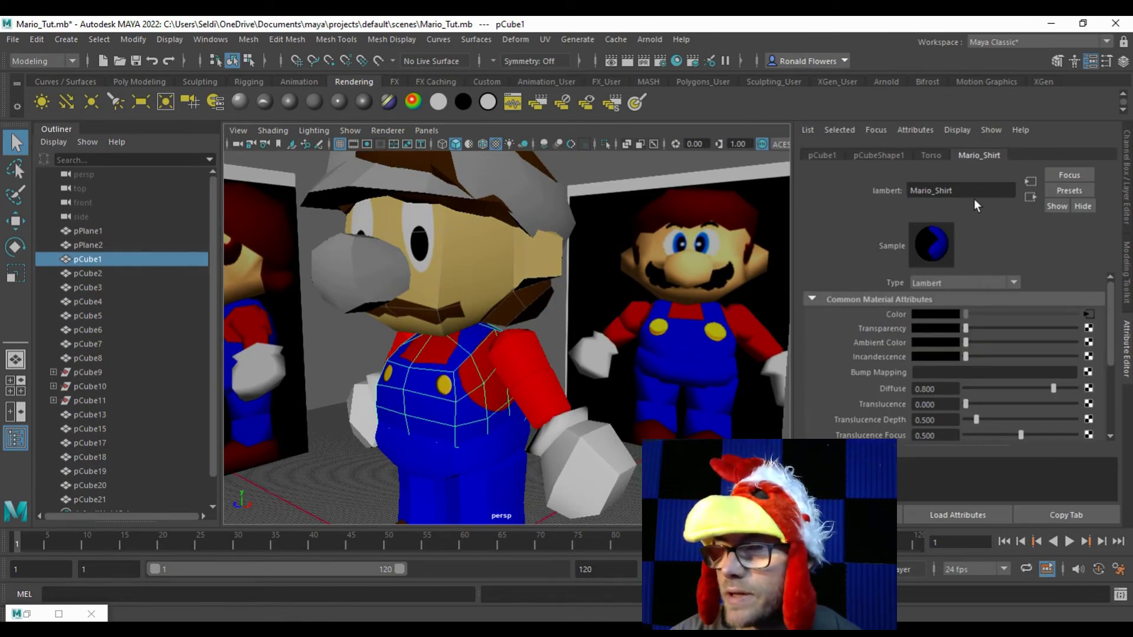
pyautogui.click(1029, 185)
pyautogui.click(984, 335)
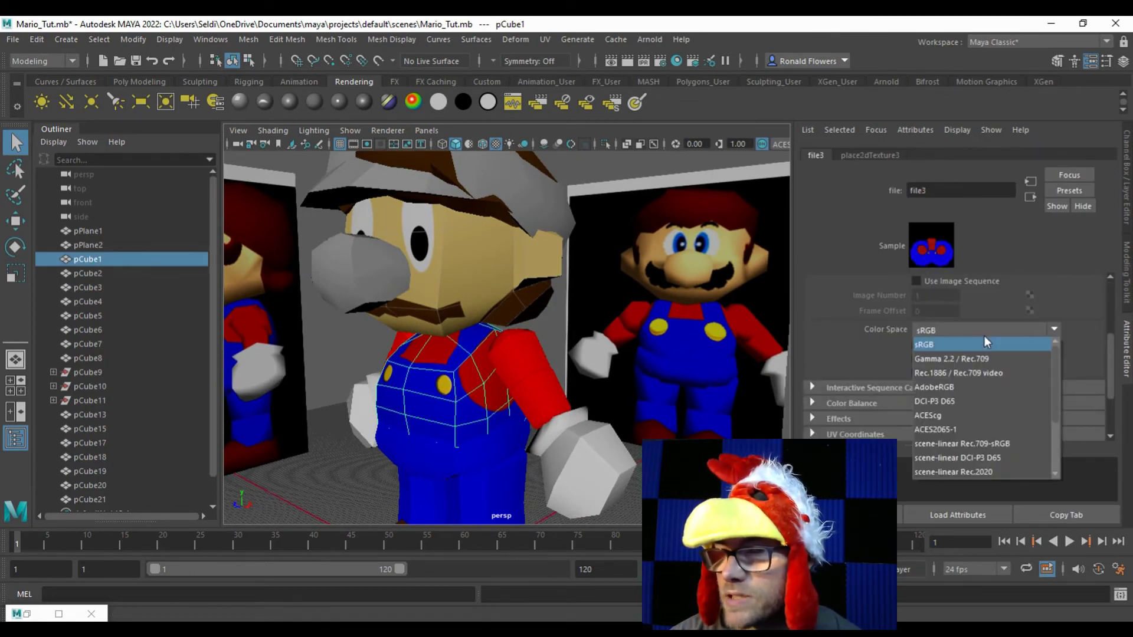
pyautogui.click(957, 401)
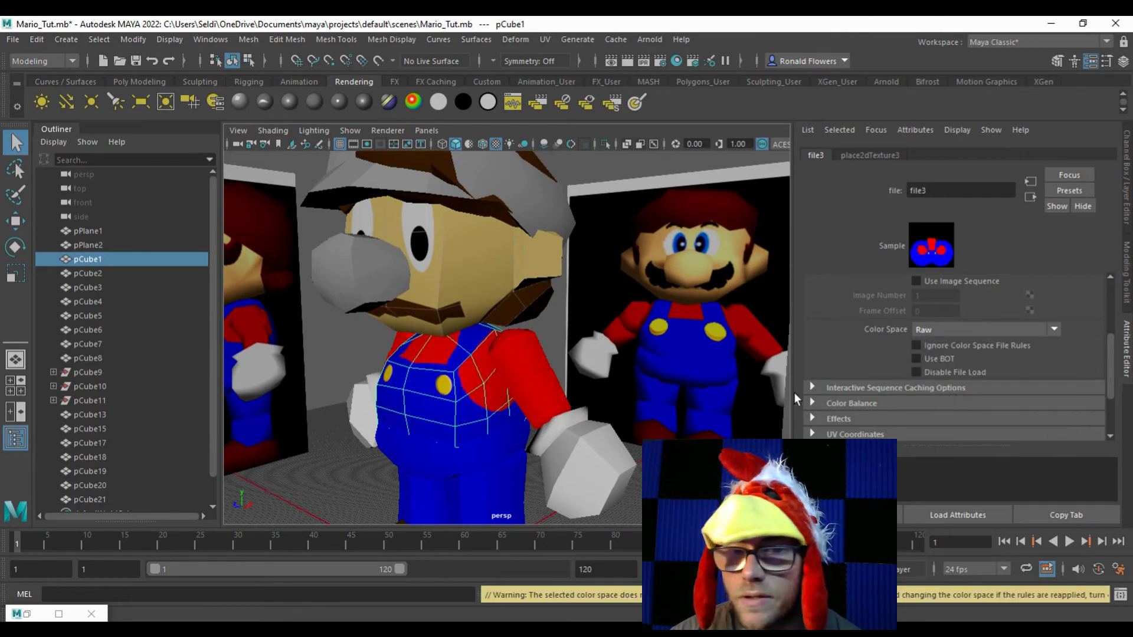
pyautogui.click(338, 469)
# Step: Assign a new Lambert material to the nose and name it Mario_Nose
pyautogui.moveTo(486, 417); pyautogui.dragTo(513, 384)
pyautogui.moveTo(513, 289); pyautogui.dragTo(489, 386)
pyautogui.scroll(3, 507, 348)
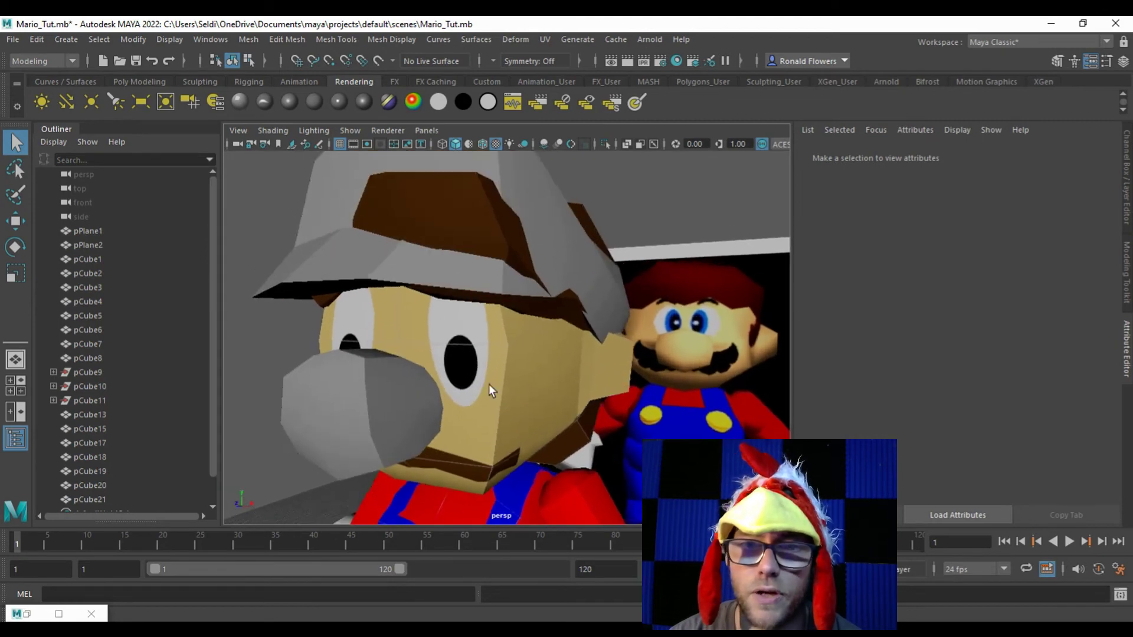
pyautogui.click(352, 392)
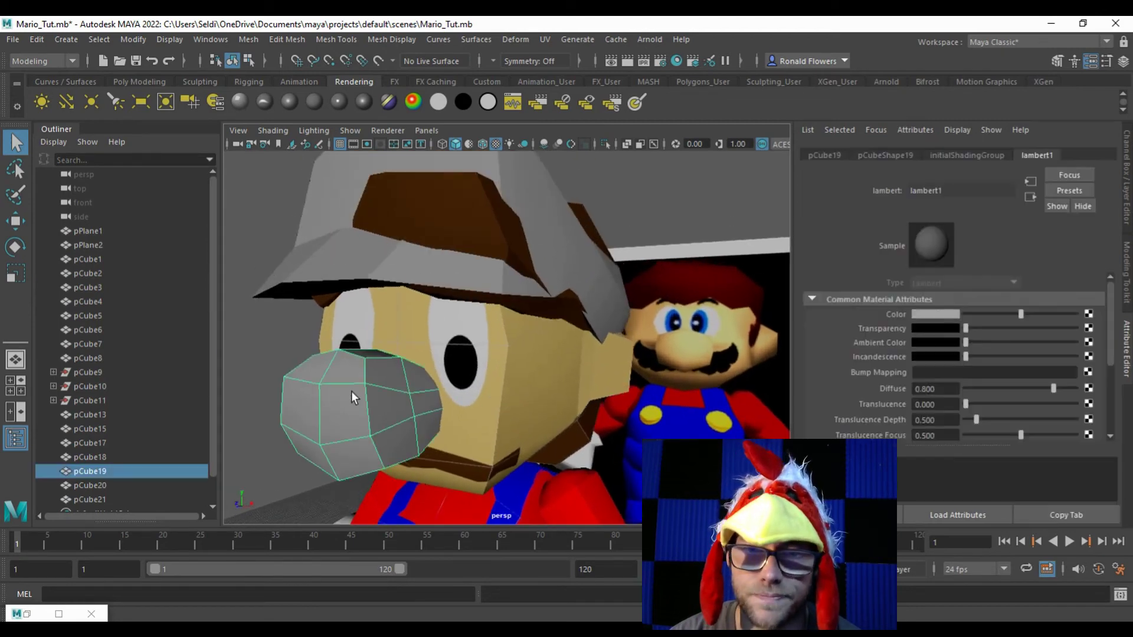
pyautogui.moveTo(396, 383); pyautogui.dragTo(370, 330)
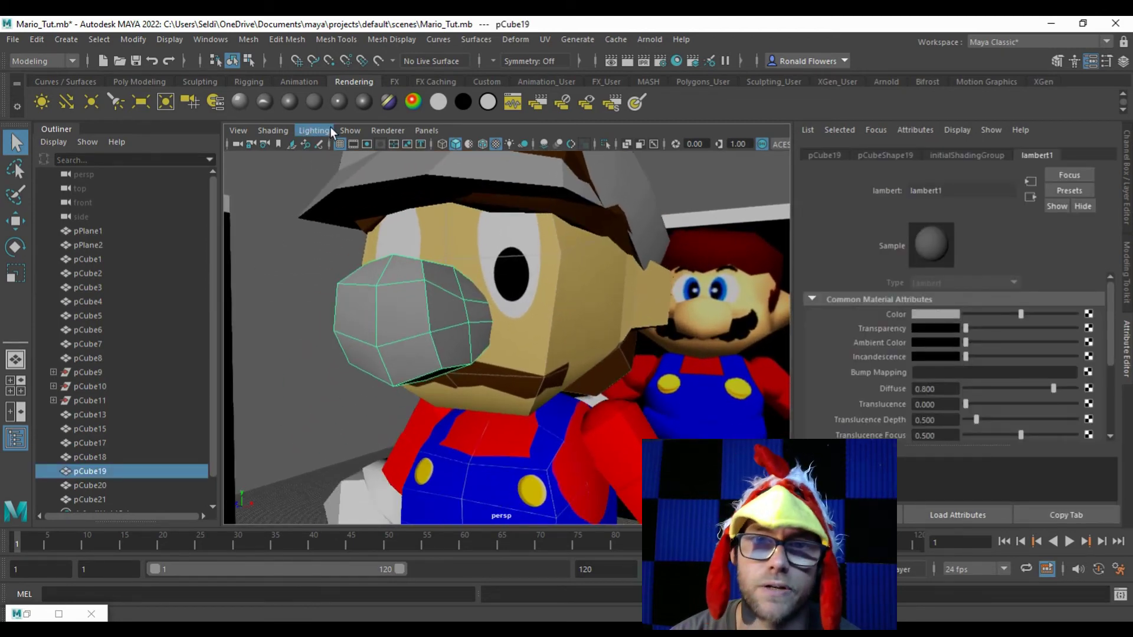
pyautogui.click(312, 102)
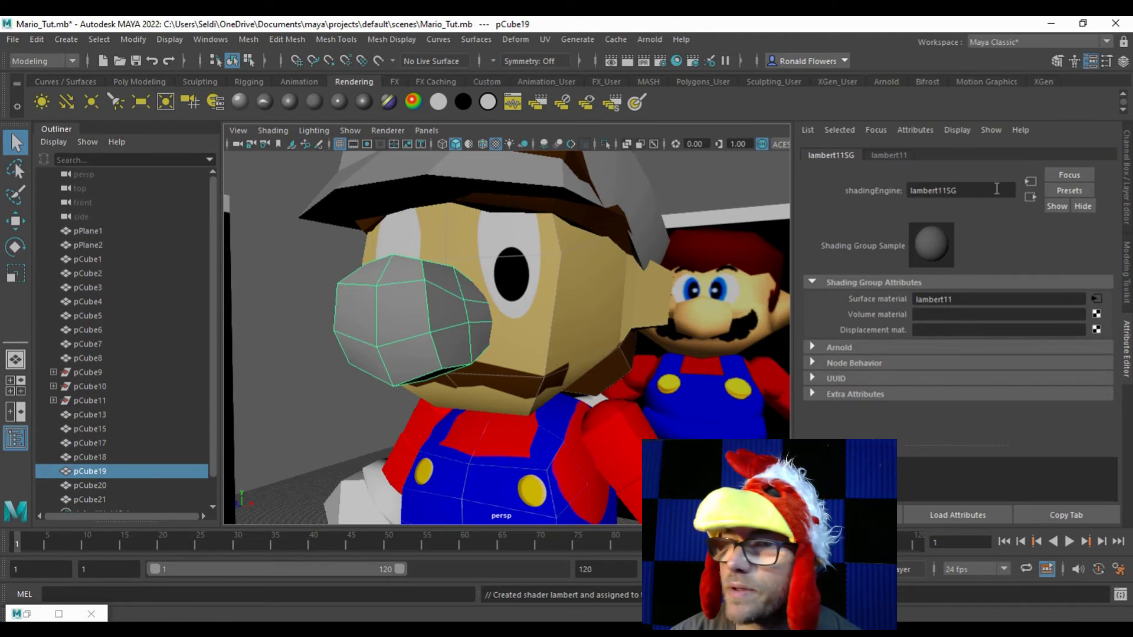
pyautogui.click(894, 156)
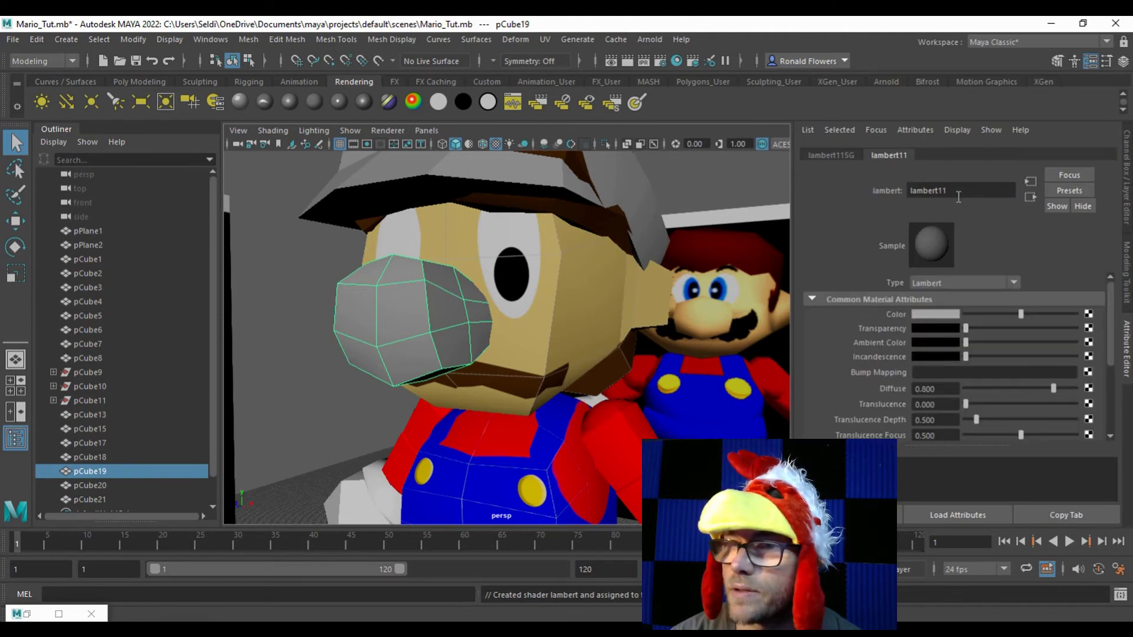
pyautogui.hotkey('ctrl', 'a')
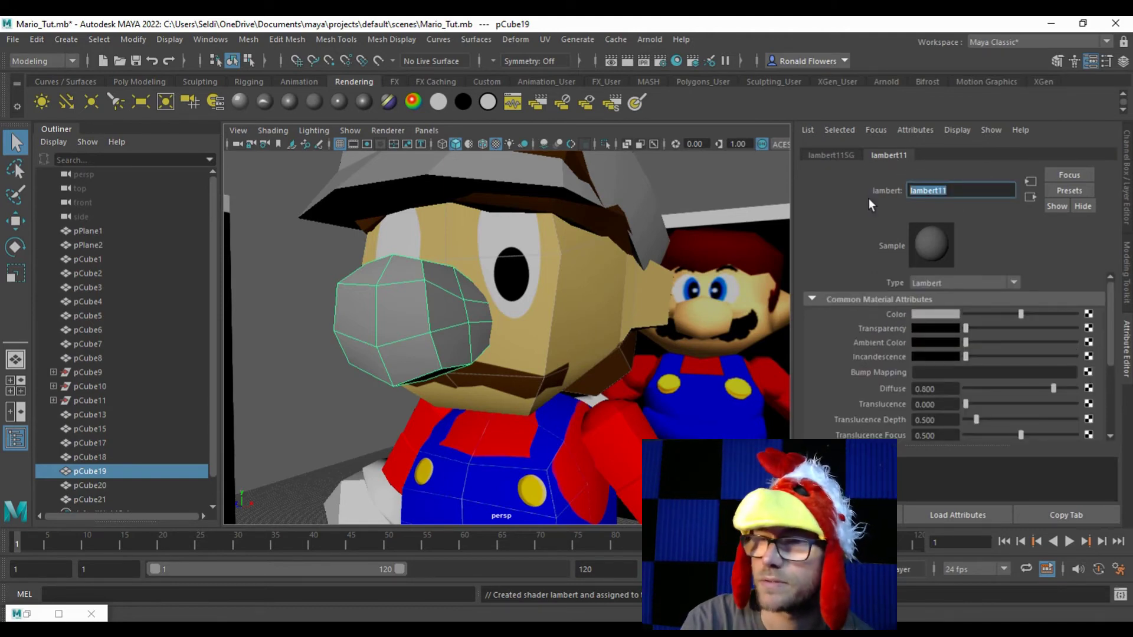
pyautogui.write('Mario_Nose')
pyautogui.press('Return')
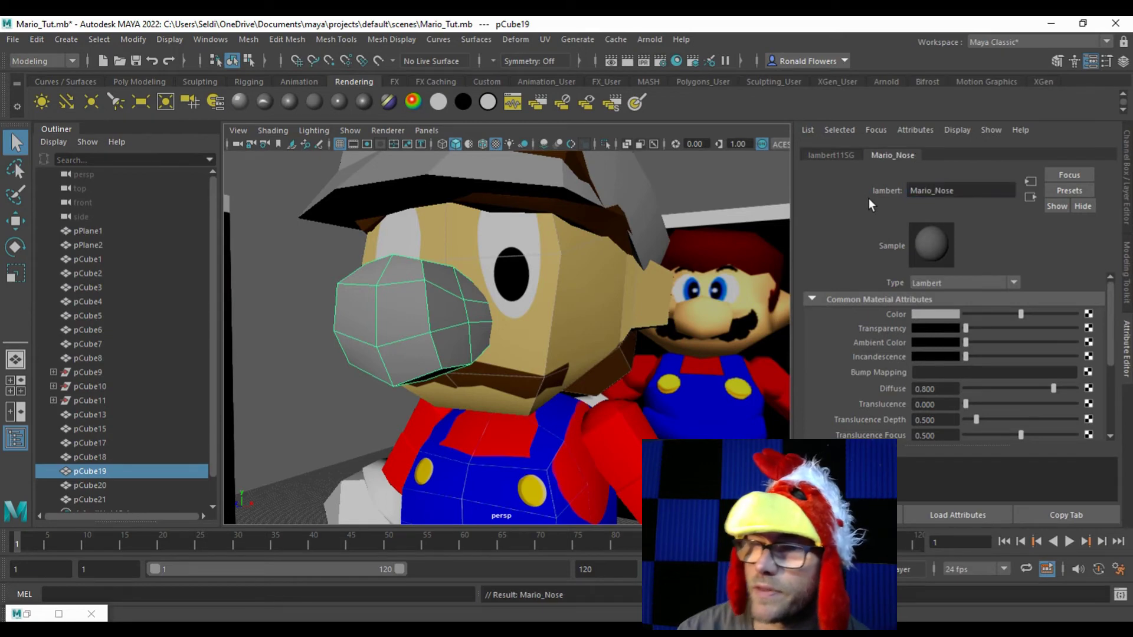
# Step: Sample the skin color from the side of the head as the Mario_Nose material's color
pyautogui.click(937, 314)
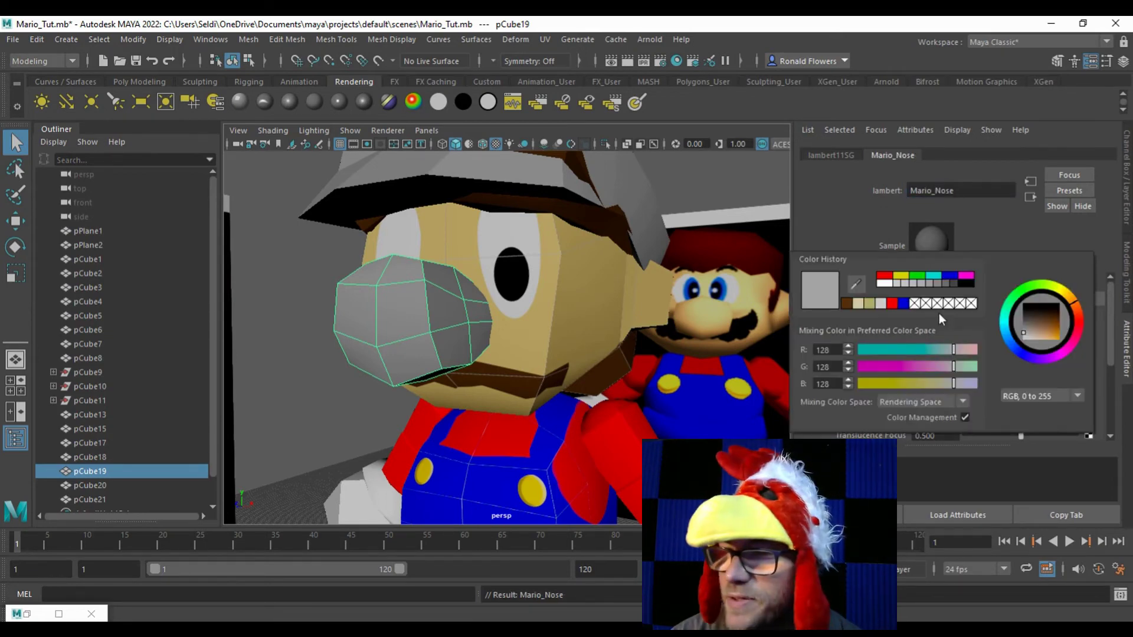
pyautogui.click(857, 283)
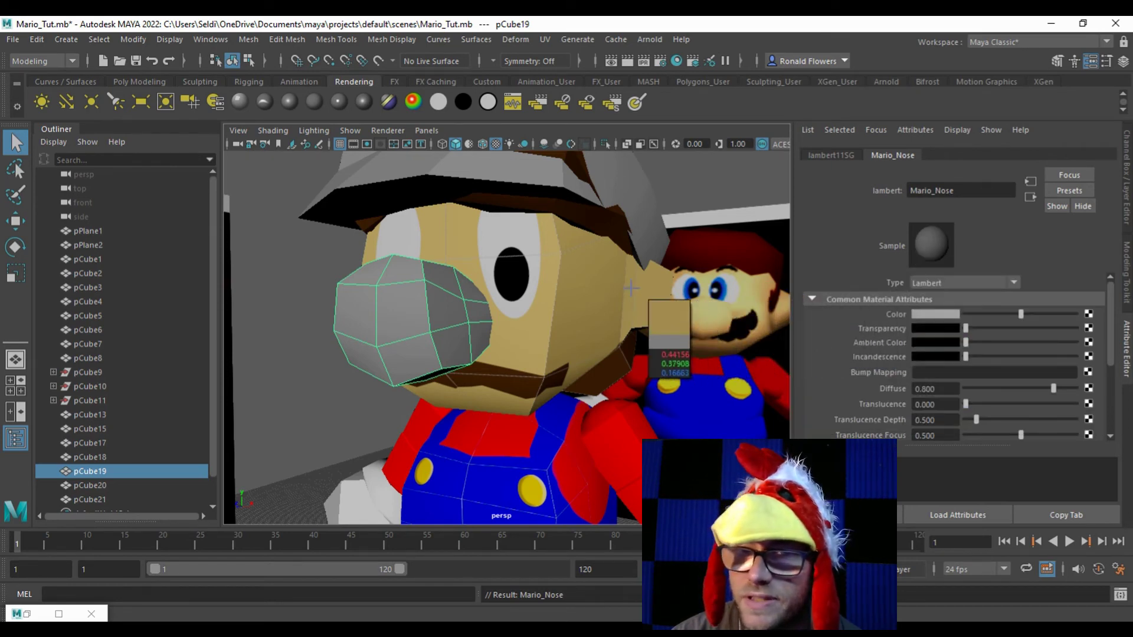
pyautogui.click(581, 286)
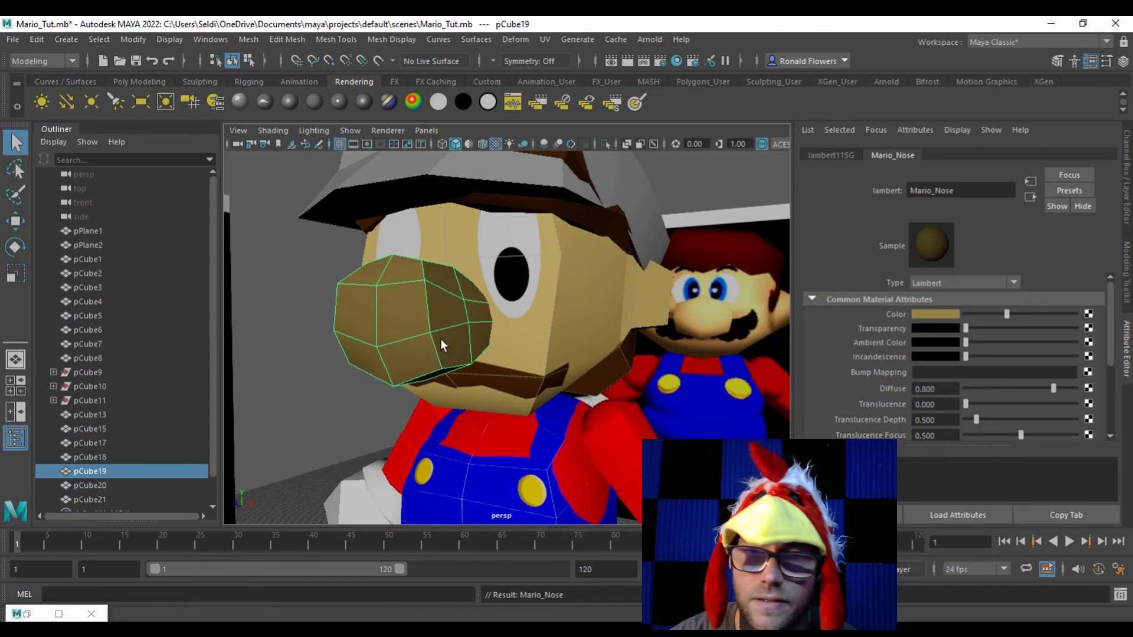
pyautogui.click(923, 312)
pyautogui.click(929, 316)
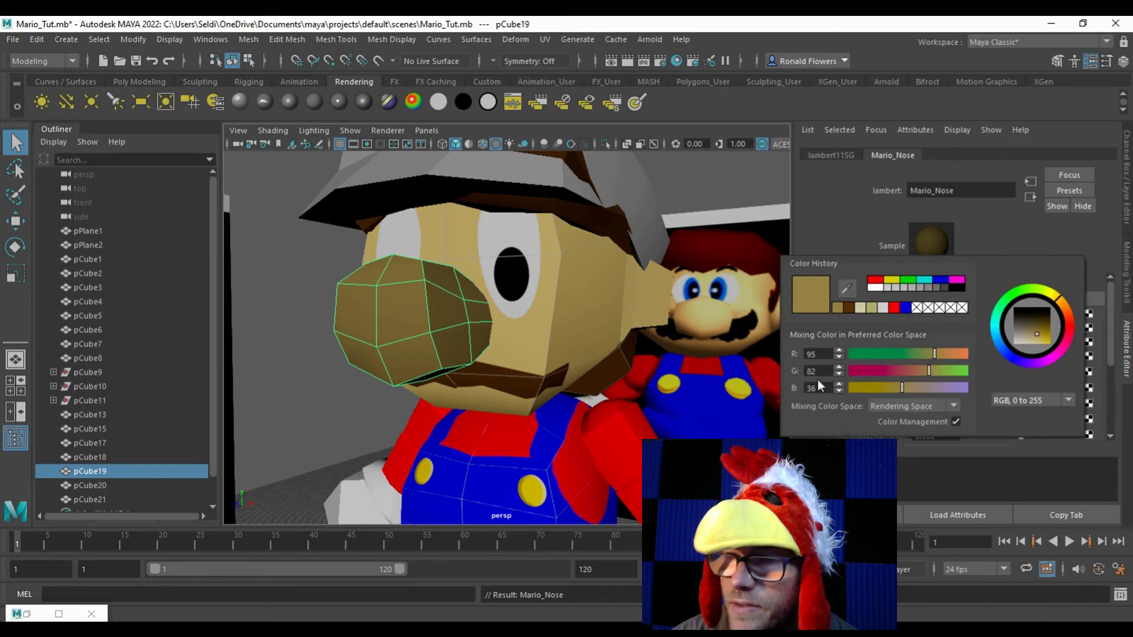
# Step: Switch to Photoshop, sample the skin color from the face texture and look up its RGB values
pyautogui.hotkey('alt', 'Tab')
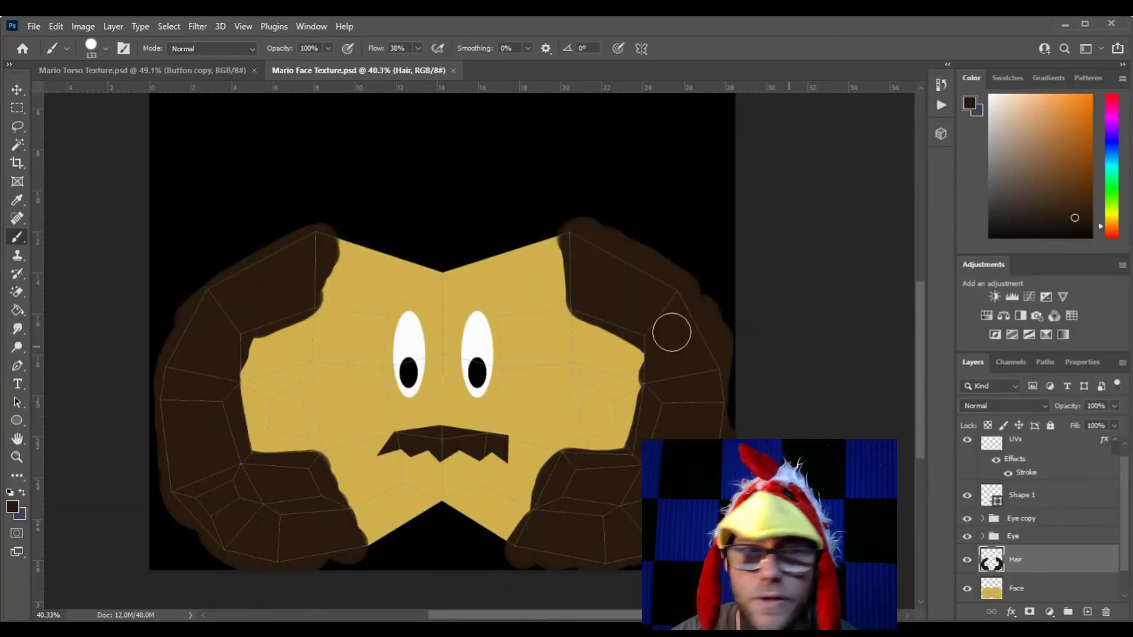
pyautogui.click(17, 199)
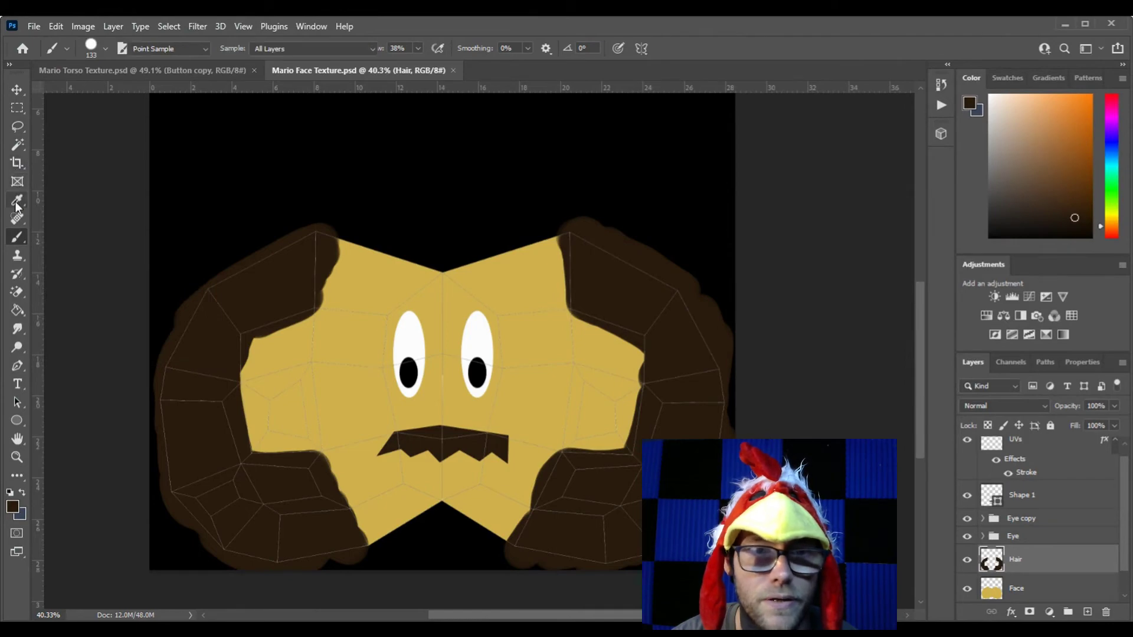
pyautogui.click(546, 329)
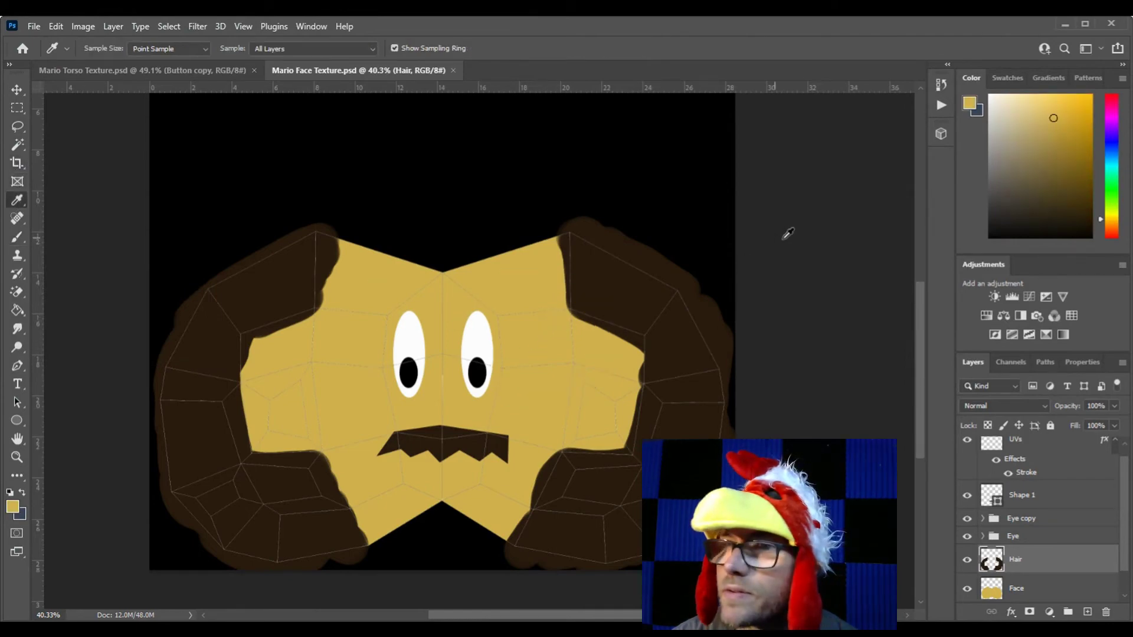
pyautogui.click(974, 106)
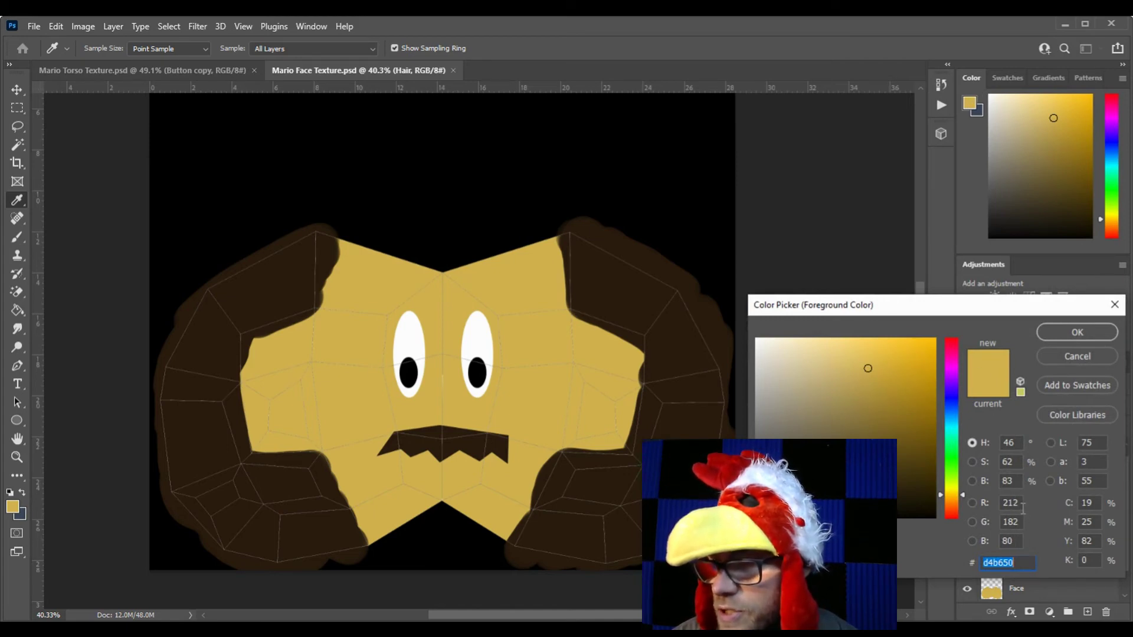
pyautogui.click(1078, 356)
# Step: Switch back to Maya and set the Mario_Nose material's color to RGB 212, 182, 80
pyautogui.hotkey('alt', 'Tab')
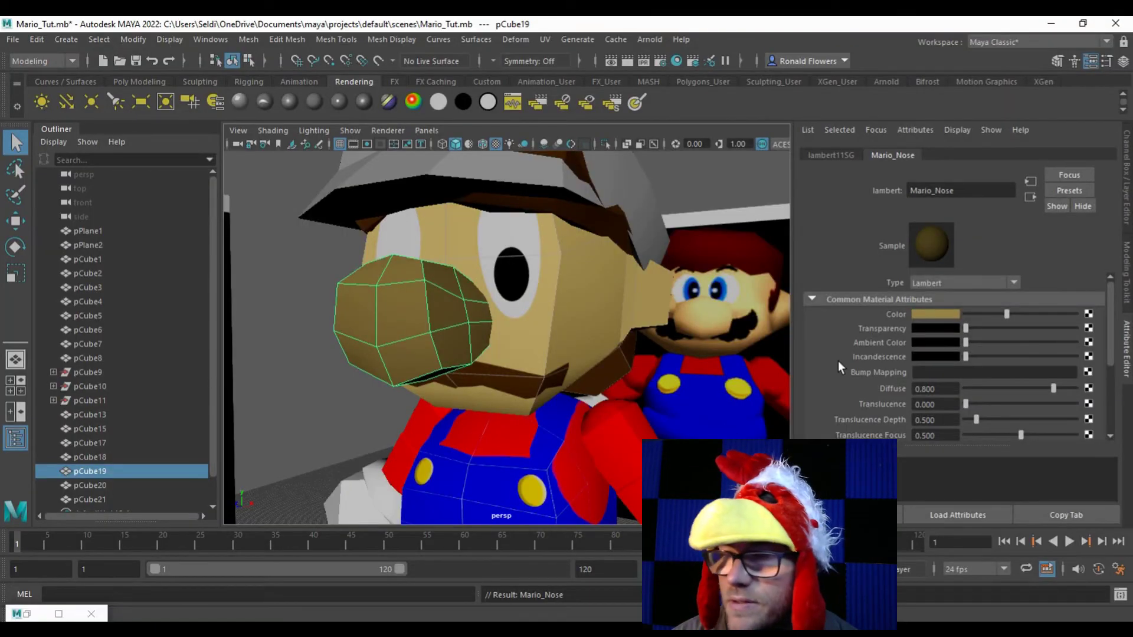
pyautogui.click(930, 314)
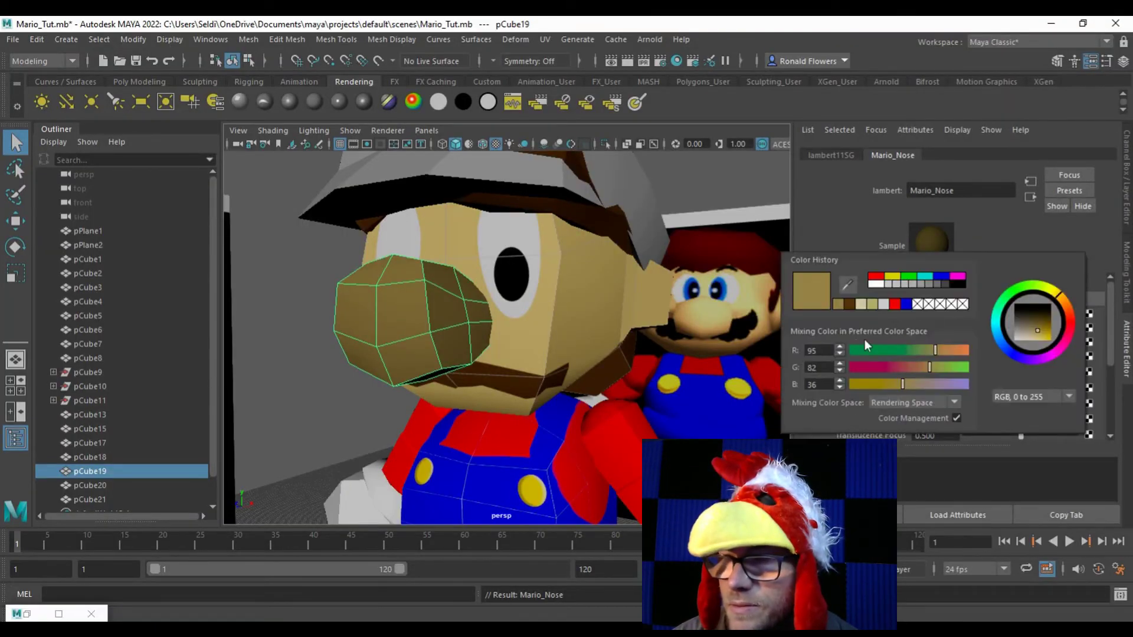
pyautogui.doubleClick(826, 350)
pyautogui.write('212')
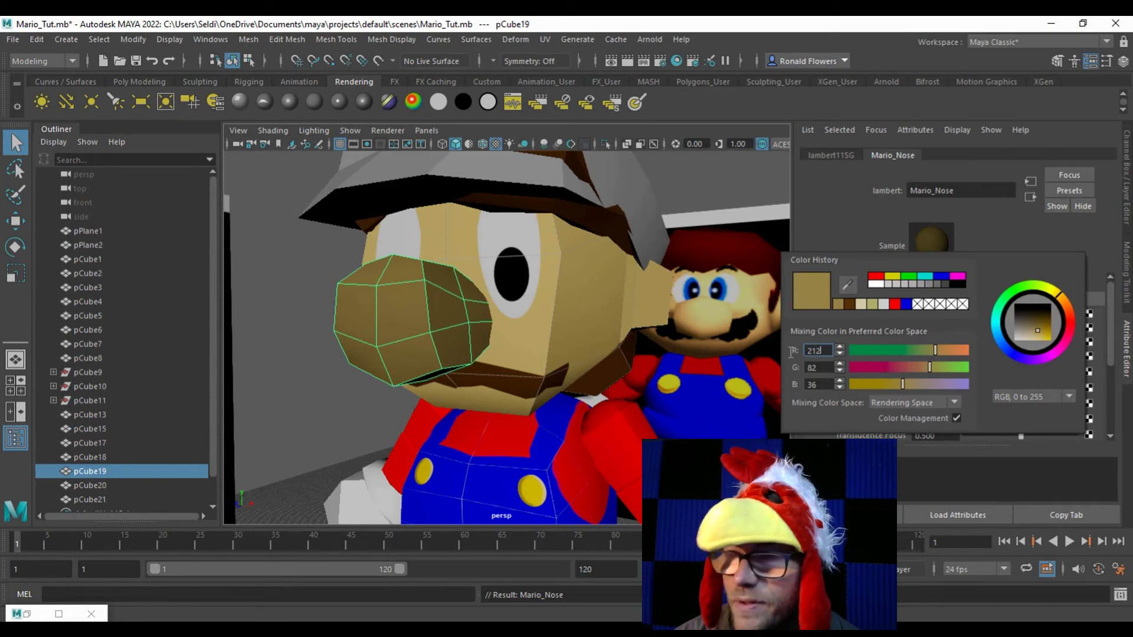
pyautogui.doubleClick(830, 369)
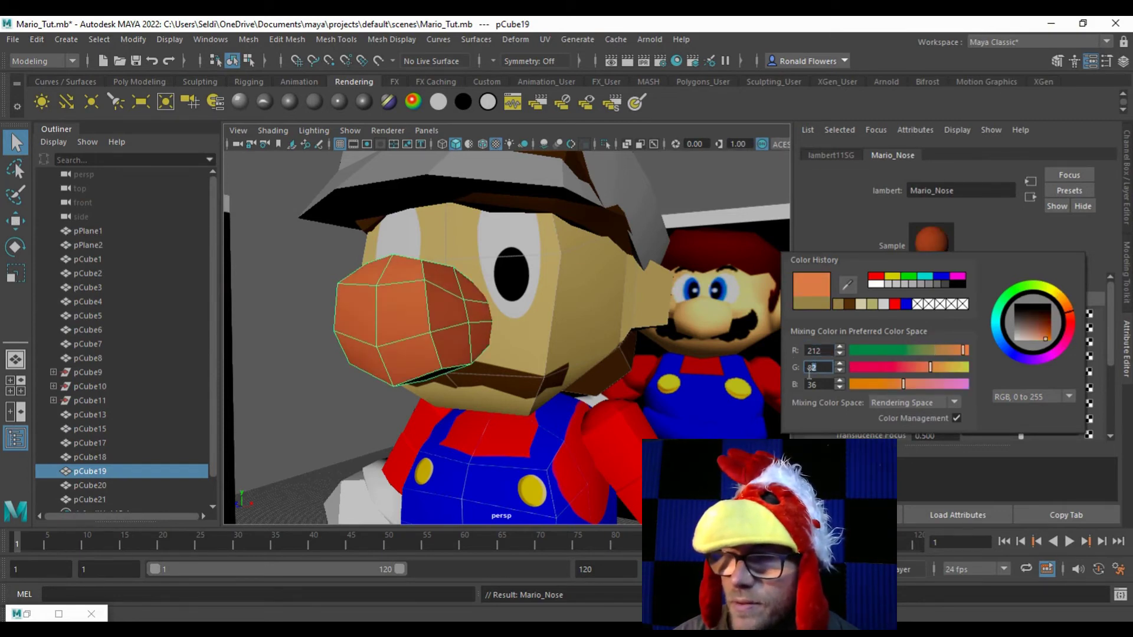
pyautogui.write('182')
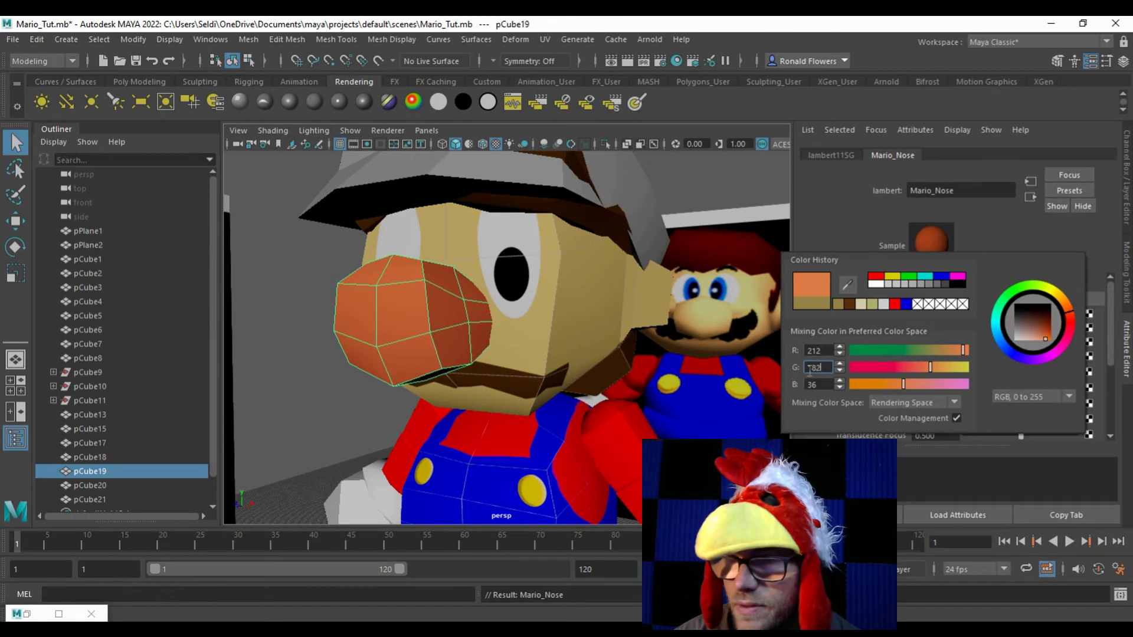
pyautogui.press('Tab')
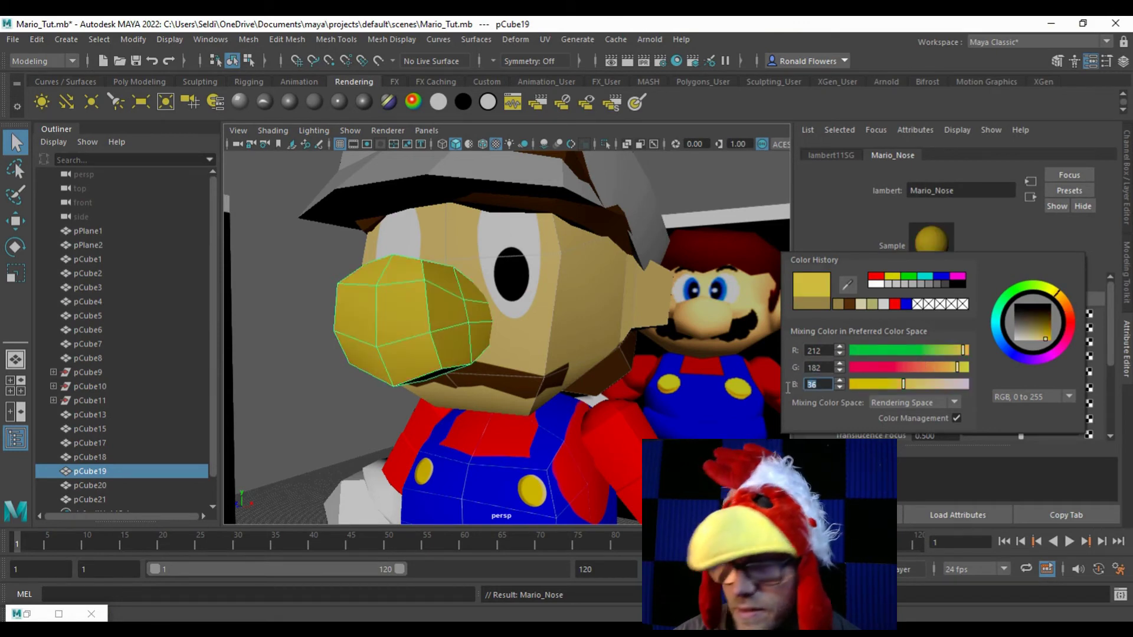
pyautogui.write('80')
pyautogui.press('Return')
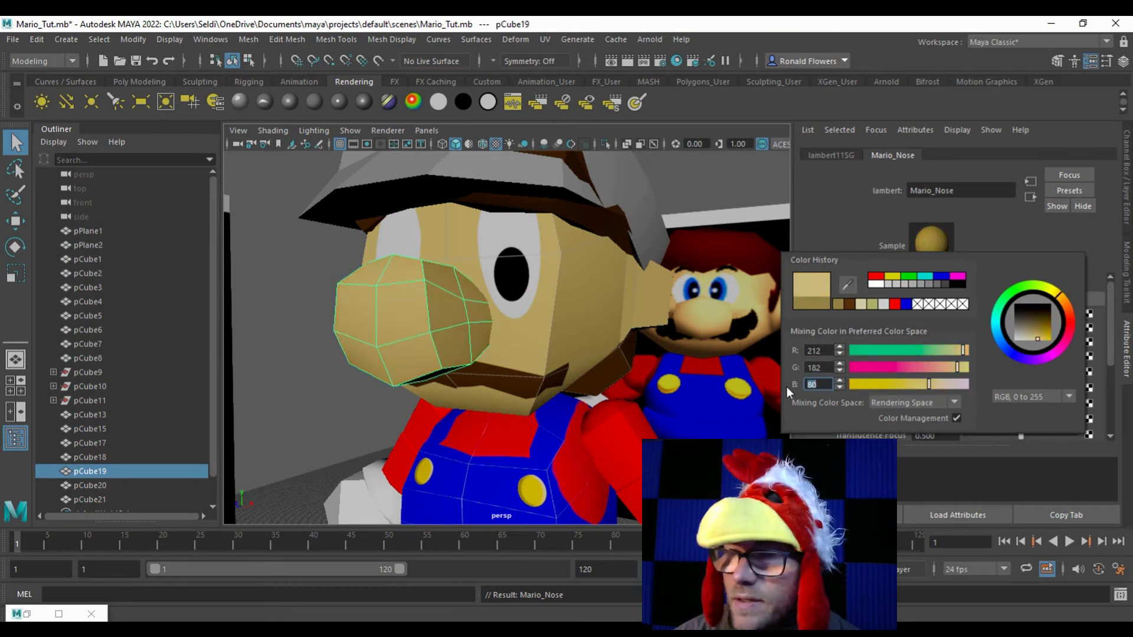
pyautogui.click(545, 281)
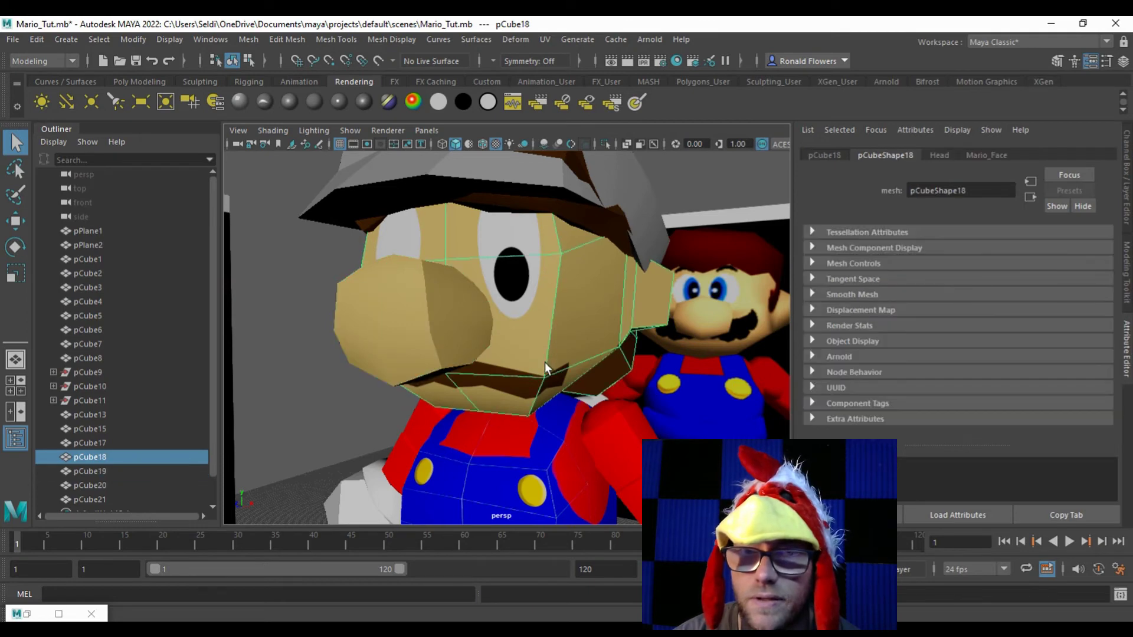
pyautogui.click(309, 414)
# Step: Select the hat mesh to check it, switch to Photoshop and open Mario Hat UVs.png
pyautogui.moveTo(540, 367); pyautogui.dragTo(569, 363)
pyautogui.click(494, 228)
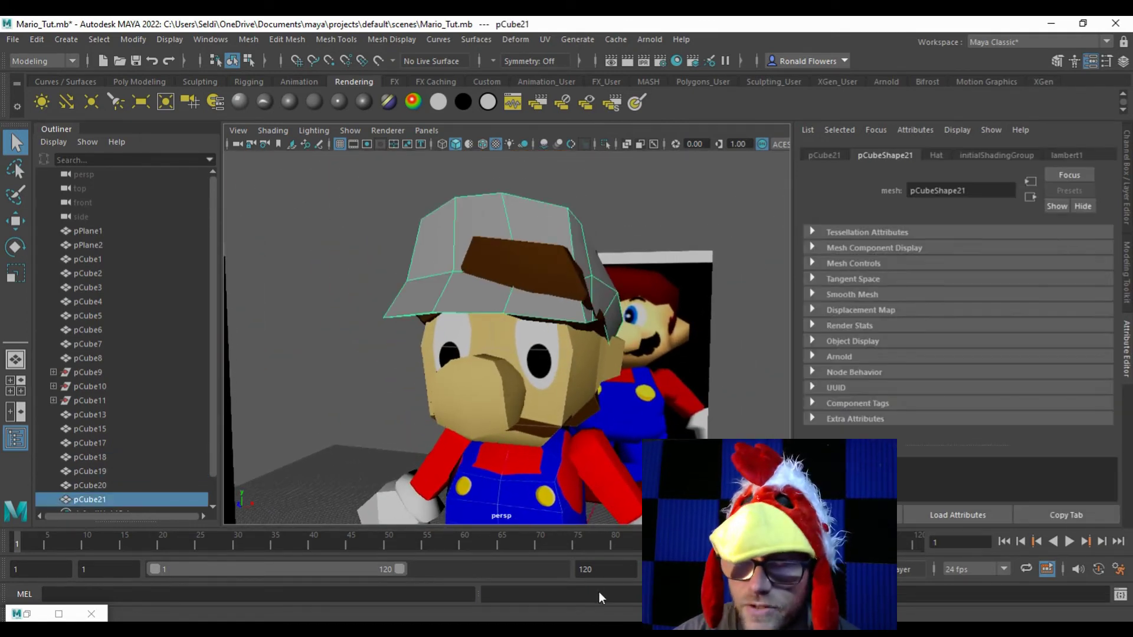
pyautogui.click(613, 630)
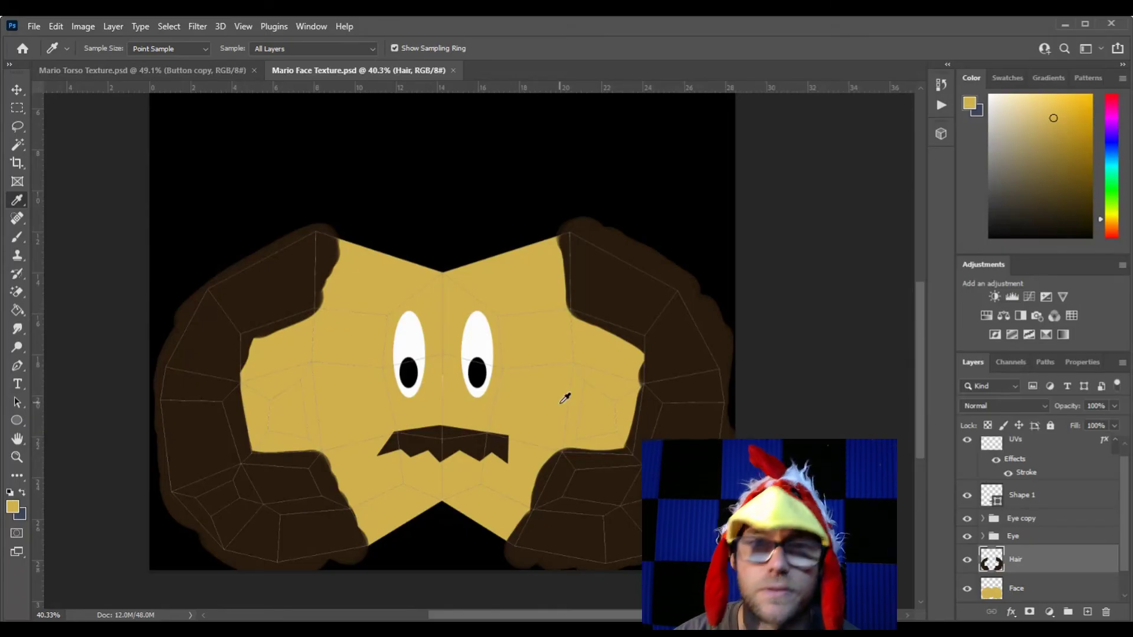
pyautogui.rightClick(501, 67)
pyautogui.click(578, 164)
pyautogui.write('mario ha')
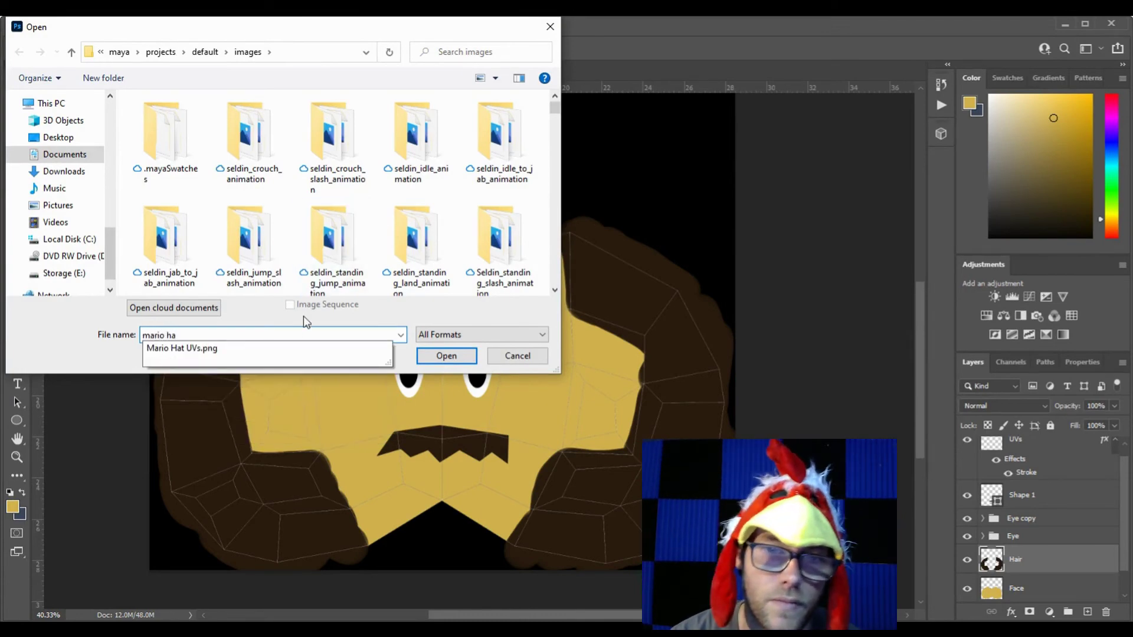
pyautogui.click(272, 348)
pyautogui.click(452, 356)
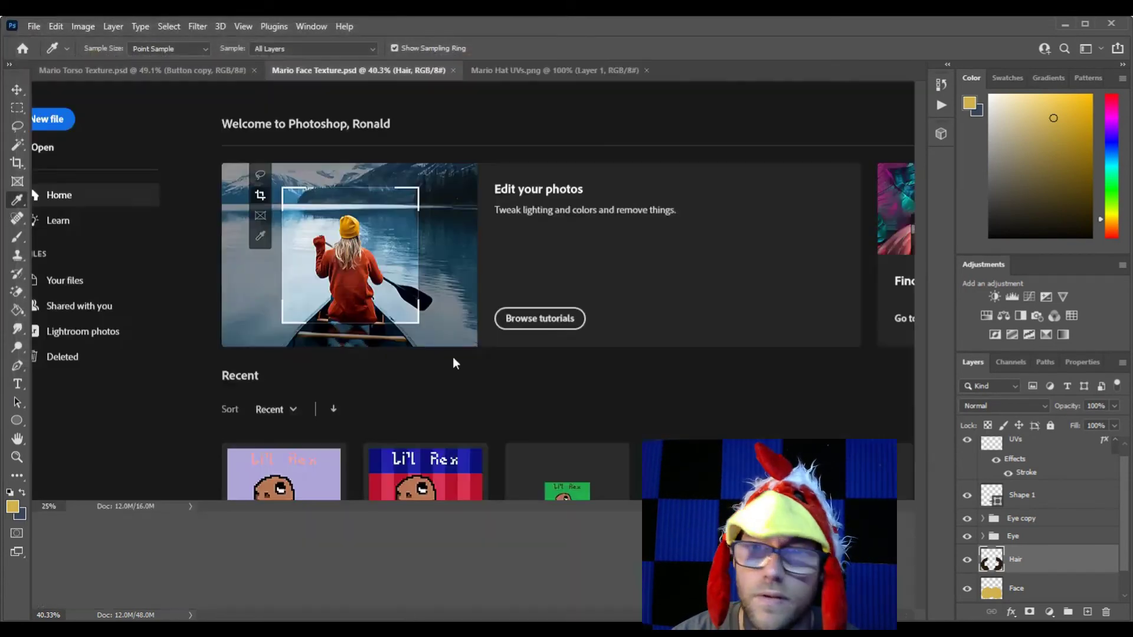
# Step: Rename the hat's UV layer to UVs and place a black solid color fill layer beneath it
pyautogui.doubleClick(1020, 452)
pyautogui.write('UVs')
pyautogui.press('Return')
pyautogui.click(1050, 610)
pyautogui.click(1049, 398)
pyautogui.click(1050, 364)
pyautogui.moveTo(785, 495); pyautogui.dragTo(752, 524)
pyautogui.click(1050, 335)
pyautogui.moveTo(1047, 452); pyautogui.dragTo(1024, 590)
# Step: Add a new layer named Hat between the UVs layer and the black fill
pyautogui.click(1087, 611)
pyautogui.doubleClick(1020, 480)
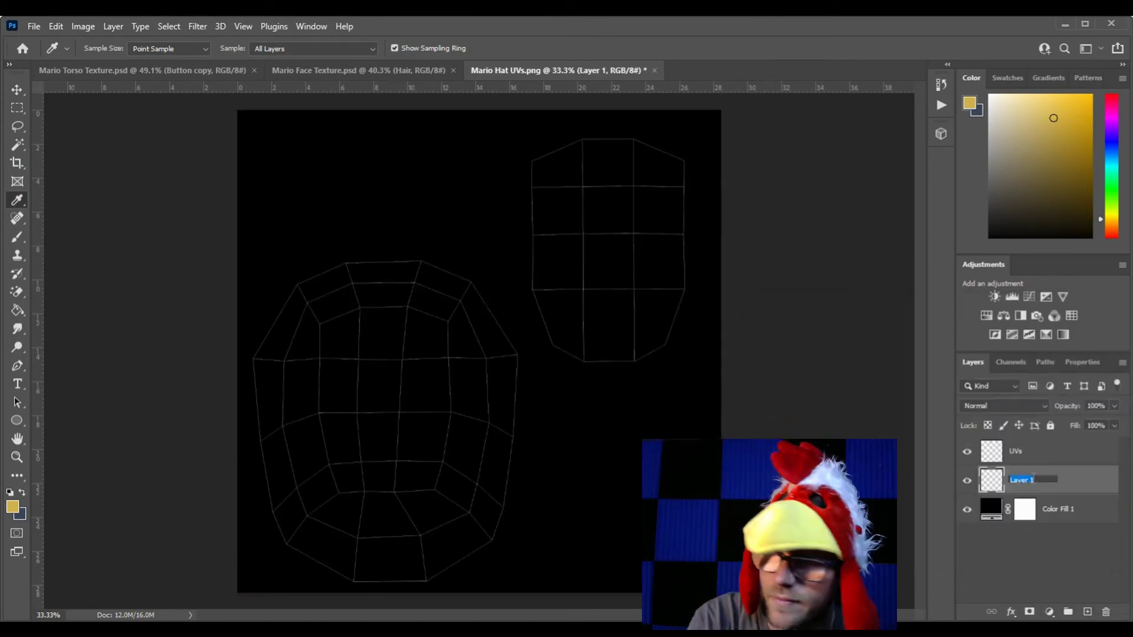
pyautogui.write('Hat')
pyautogui.press('Return')
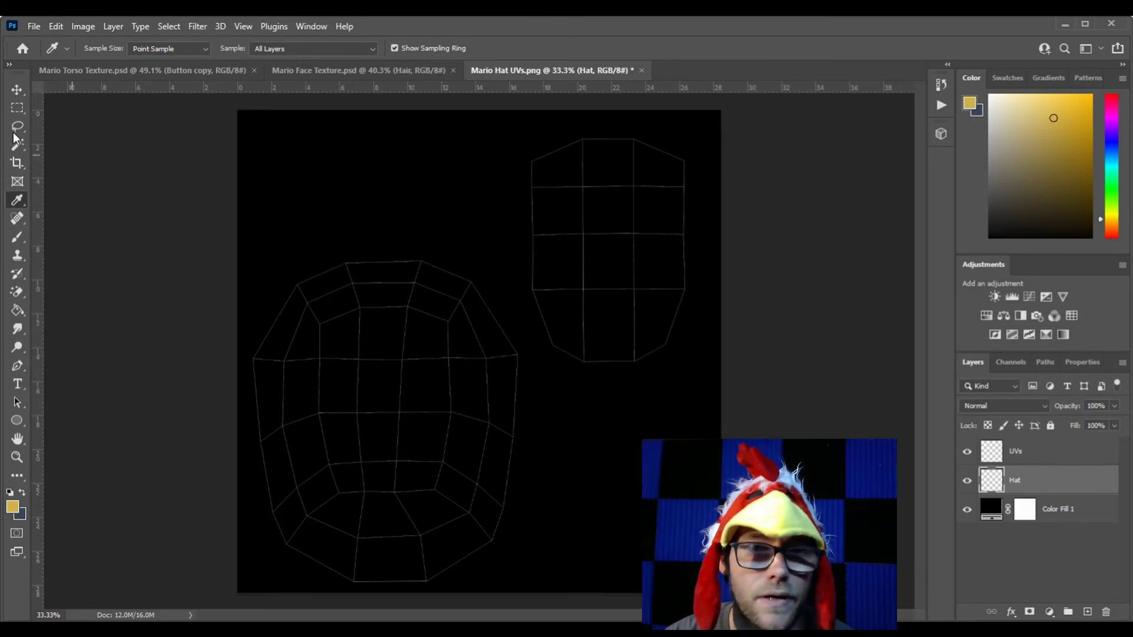
# Step: Select the area around the UV shells on the UVs layer with the Magic Wand, invert the selection and make the Hat layer active
pyautogui.click(18, 151)
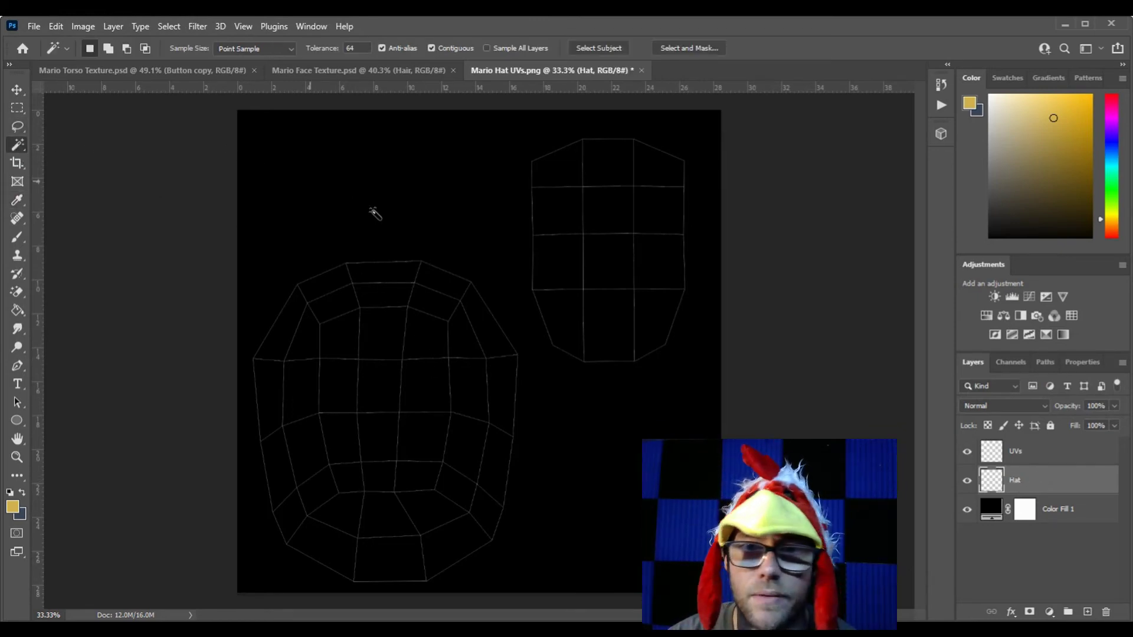
pyautogui.click(979, 452)
pyautogui.click(448, 204)
pyautogui.click(169, 26)
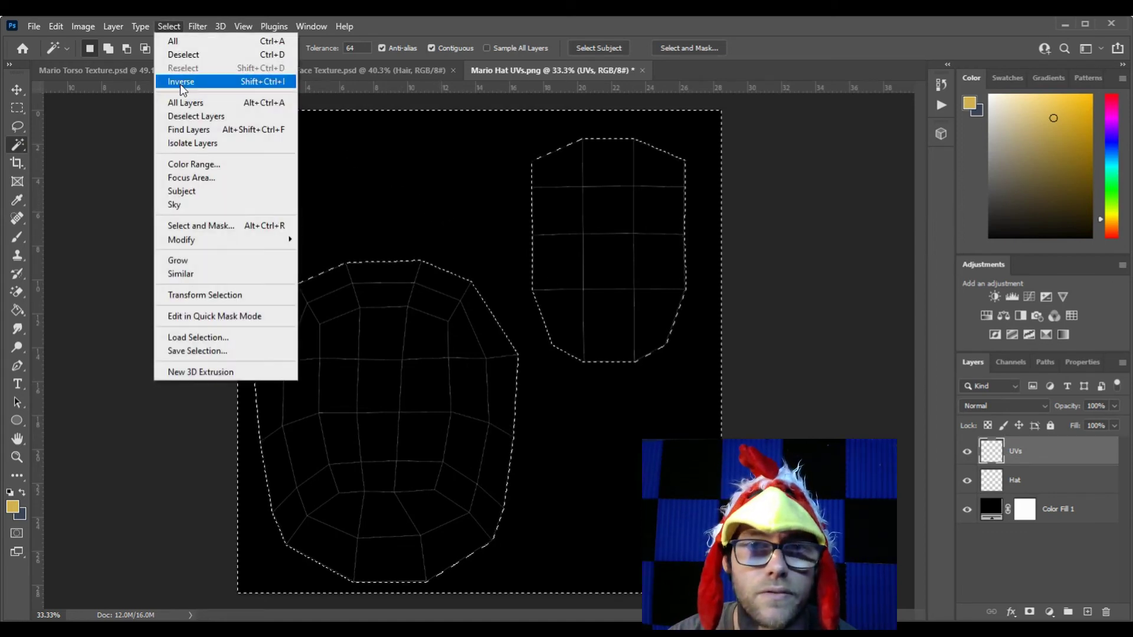
pyautogui.click(181, 82)
pyautogui.click(1039, 481)
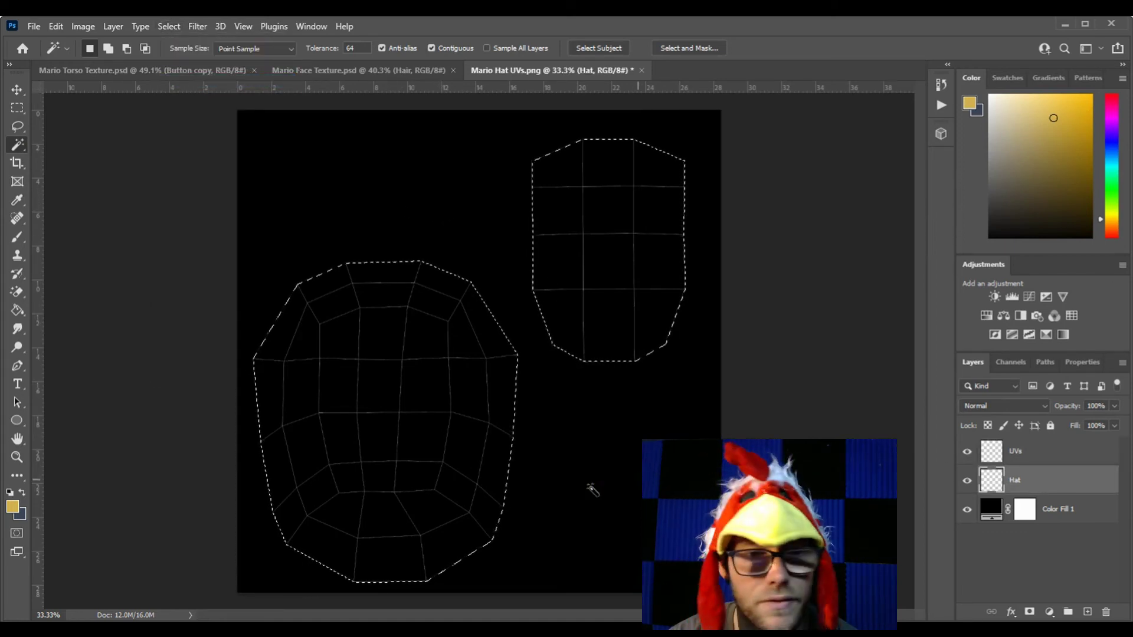
# Step: Set the foreground color to red ff0000, fill the selected hat shells with it on the Hat layer and deselect
pyautogui.click(971, 103)
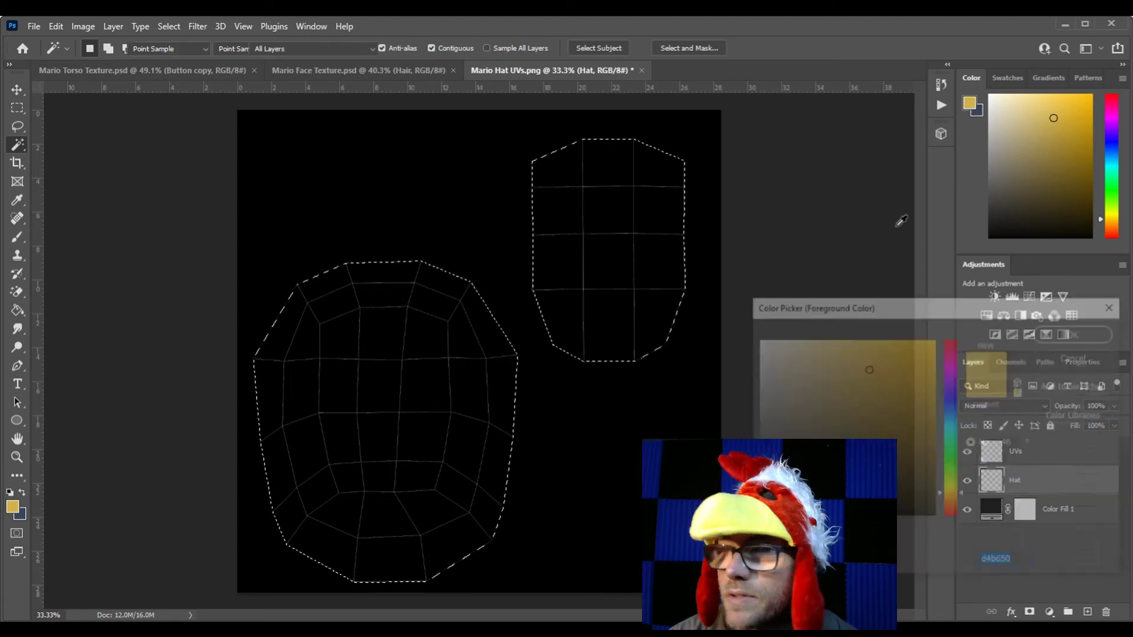
pyautogui.moveTo(951, 349)
pyautogui.mouseDown()
pyautogui.moveTo(953, 310)
pyautogui.moveTo(939, 336)
pyautogui.mouseUp()
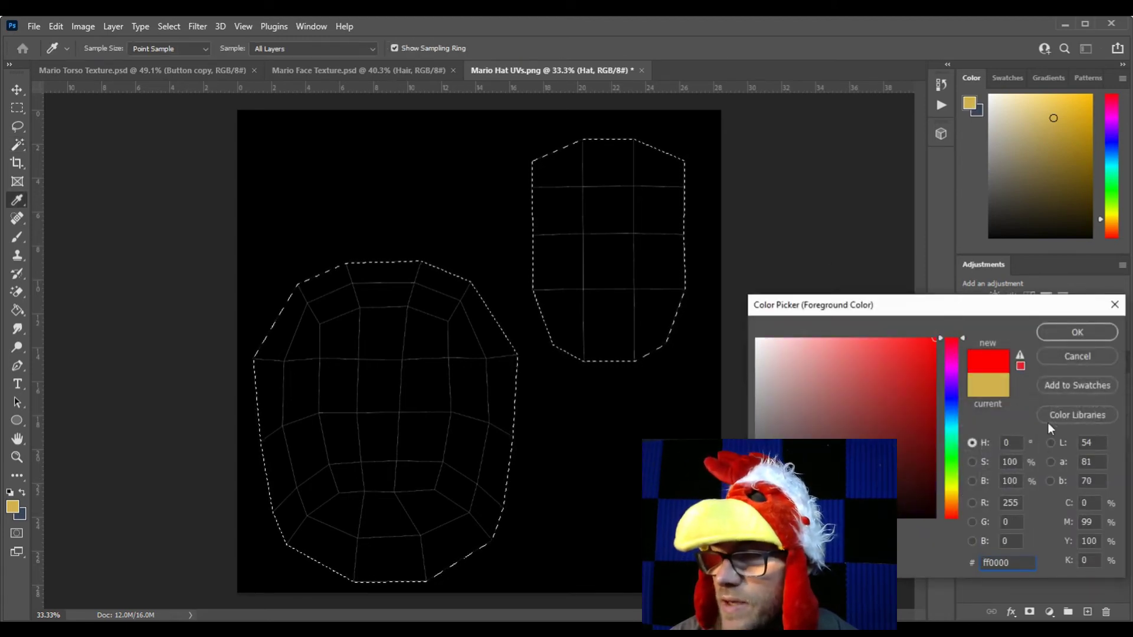
pyautogui.click(1071, 334)
pyautogui.press('w')
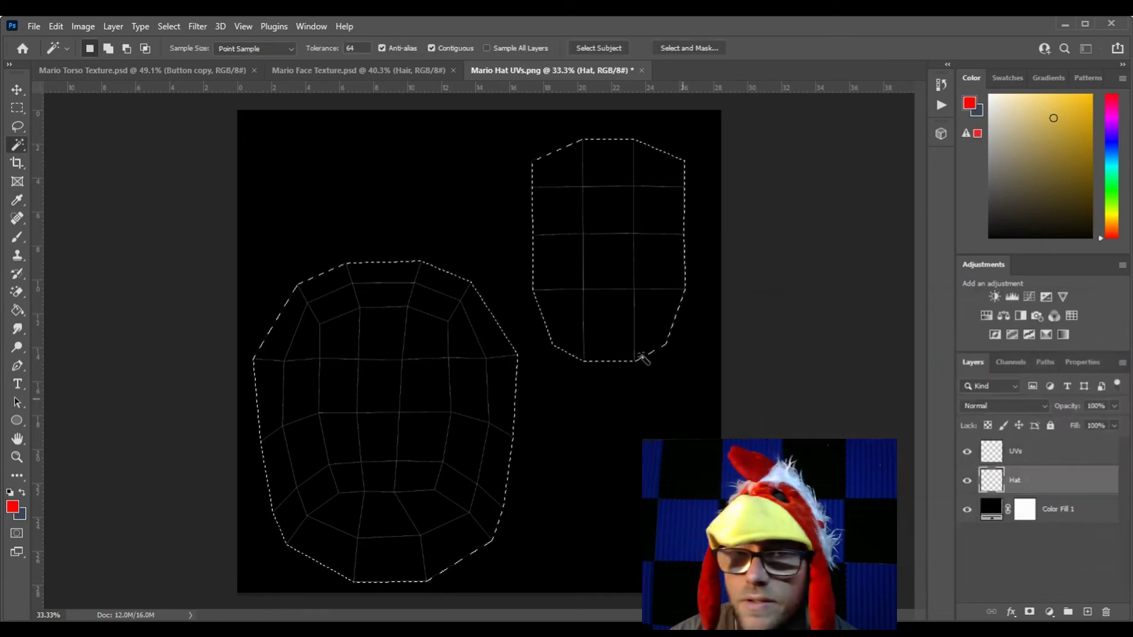
pyautogui.click(18, 310)
pyautogui.click(338, 389)
pyautogui.hotkey('ctrl', 'd')
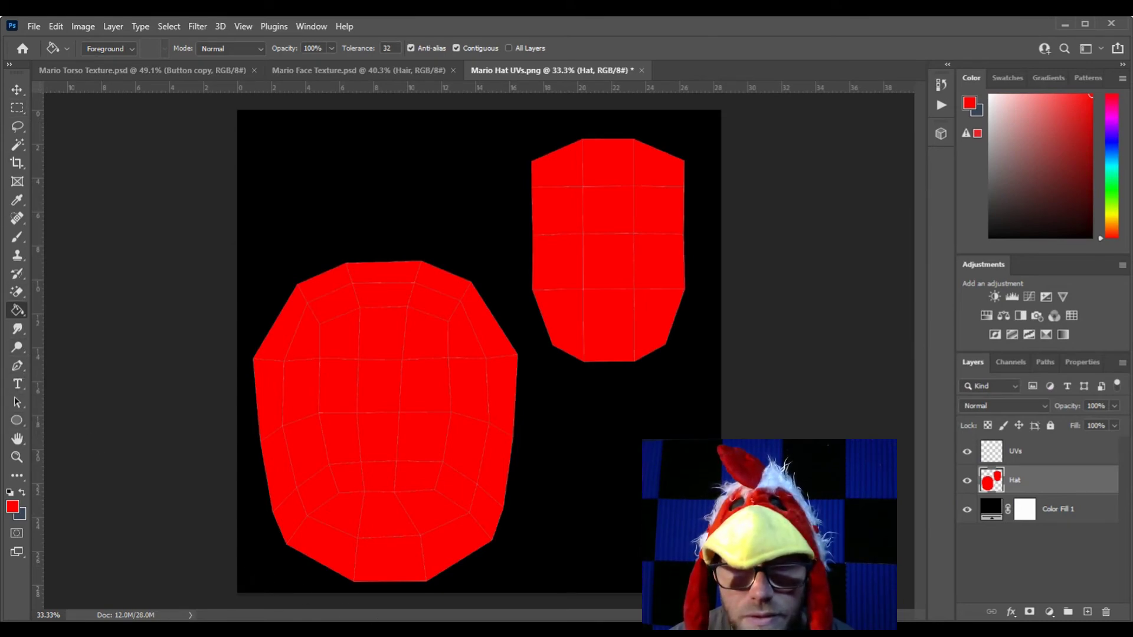
# Step: Check the hat and reference image in Maya, return to Photoshop and draw a 300 px circle on the large shell's lower part
pyautogui.hotkey('alt', 'Tab')
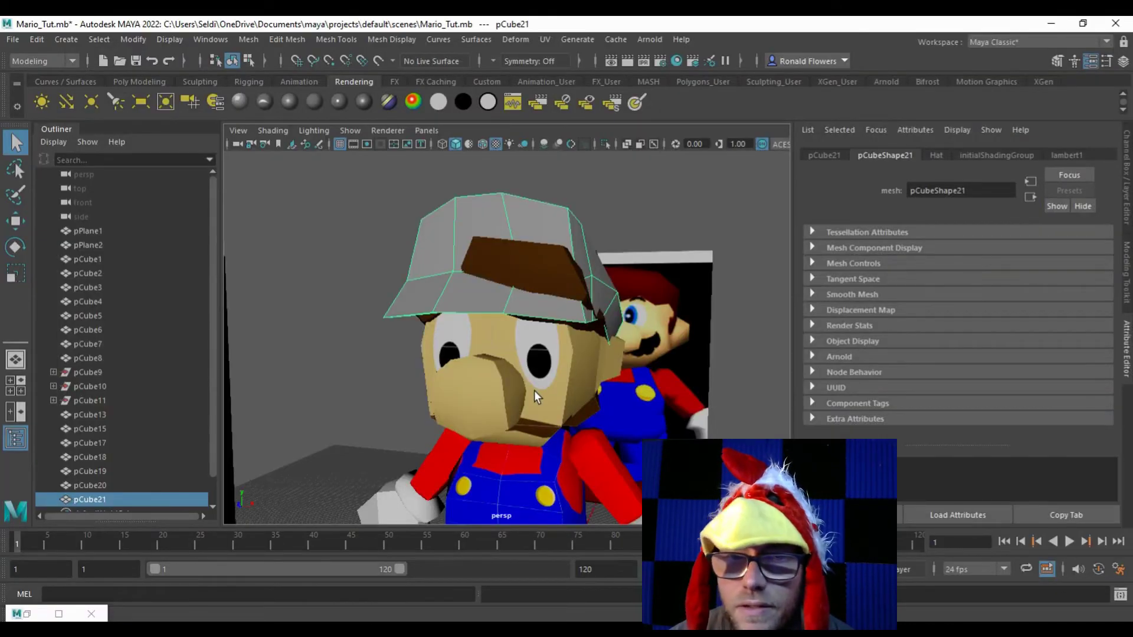
pyautogui.scroll(-5, 534, 391)
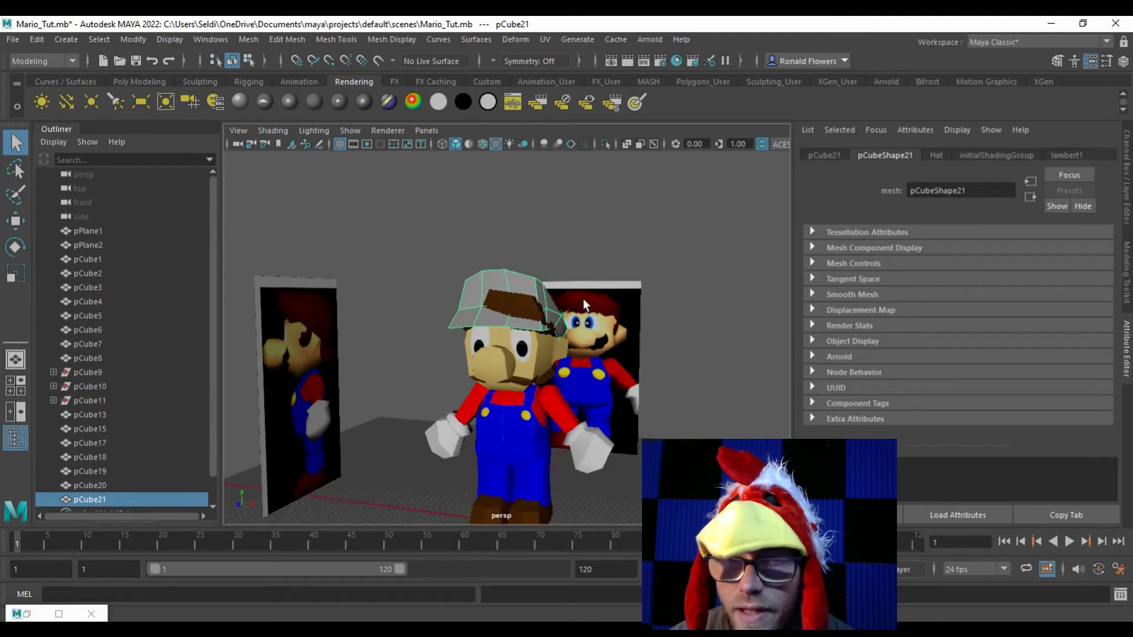
pyautogui.scroll(4, 582, 299)
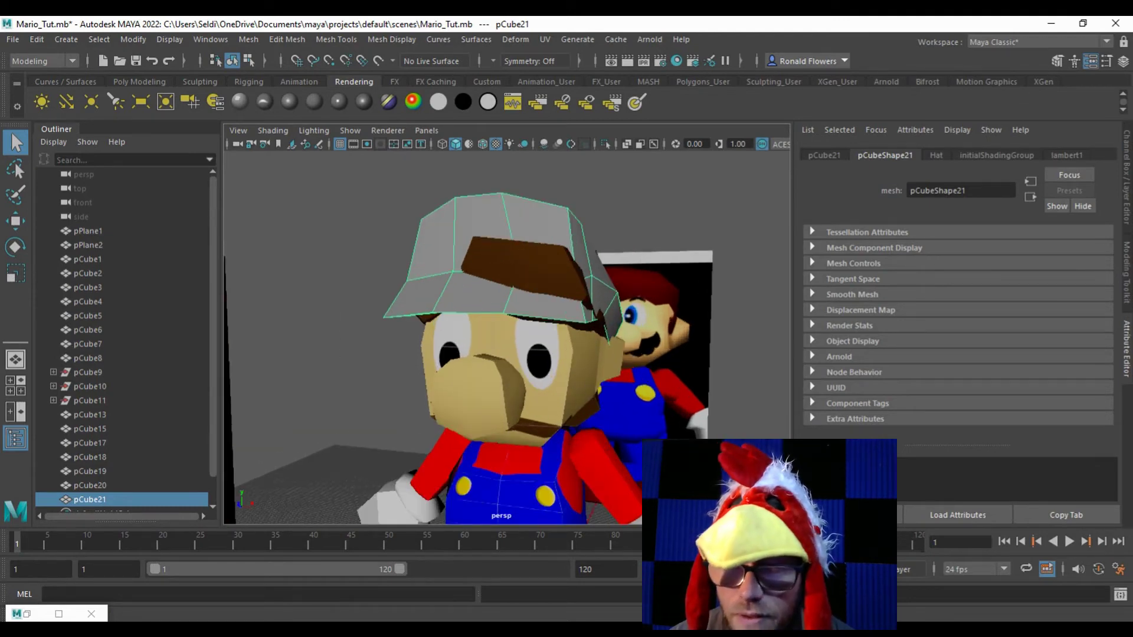
pyautogui.hotkey('alt', 'Tab')
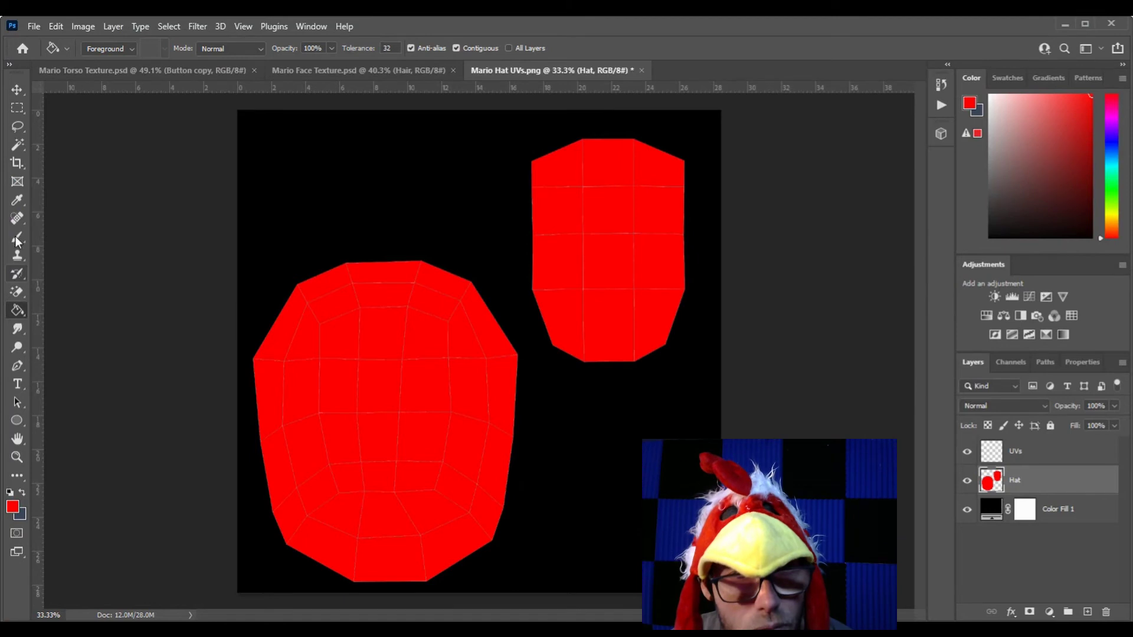
pyautogui.click(17, 420)
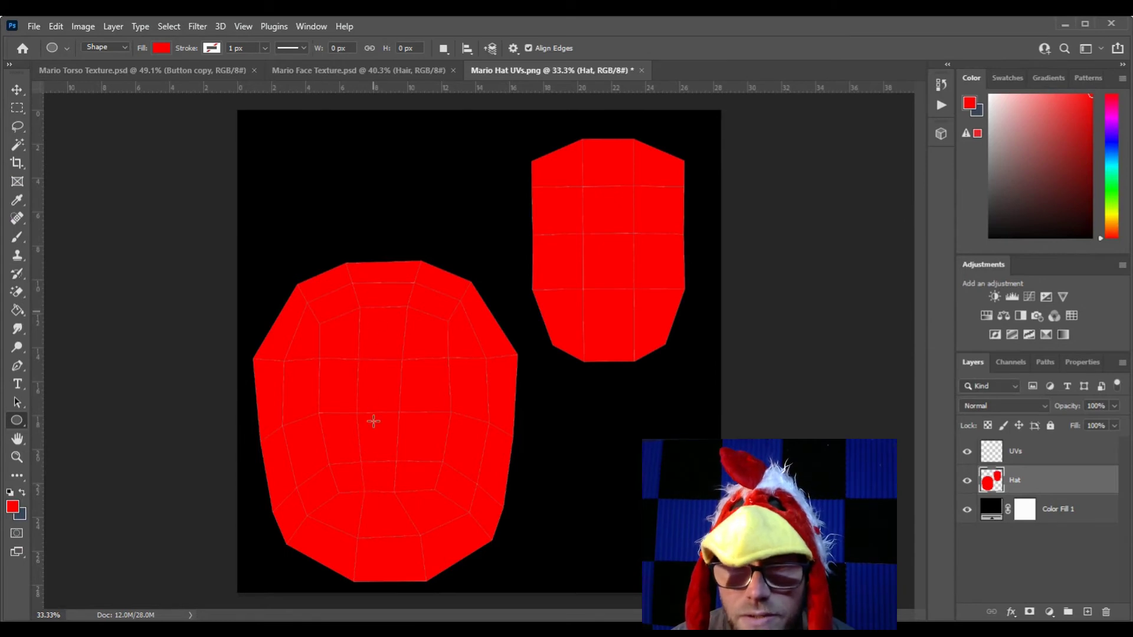
pyautogui.moveTo(354, 484); pyautogui.dragTo(433, 555)
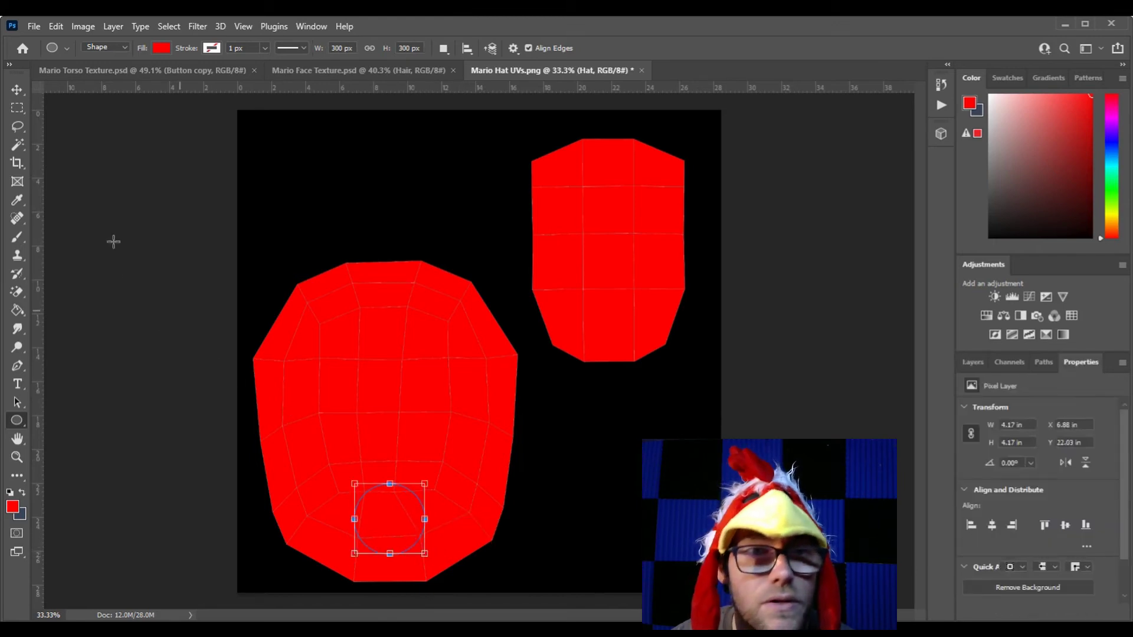
pyautogui.click(22, 95)
pyautogui.moveTo(396, 521); pyautogui.dragTo(388, 524)
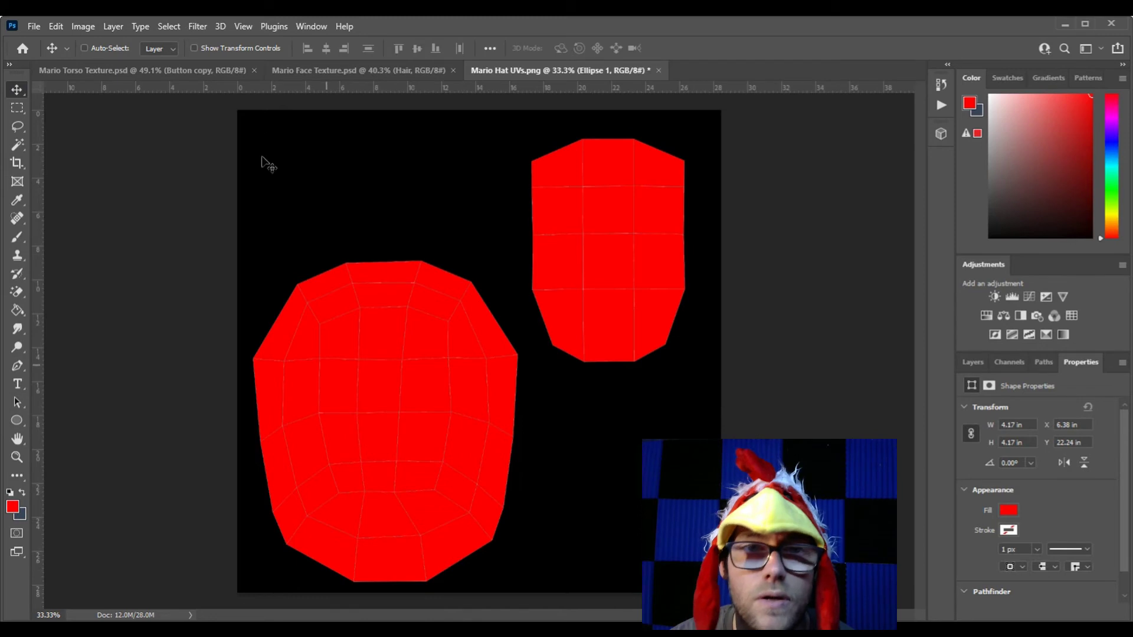
# Step: Fill the circle with white, center it across the lower part of the large hat shell and show the layers
pyautogui.click(1007, 511)
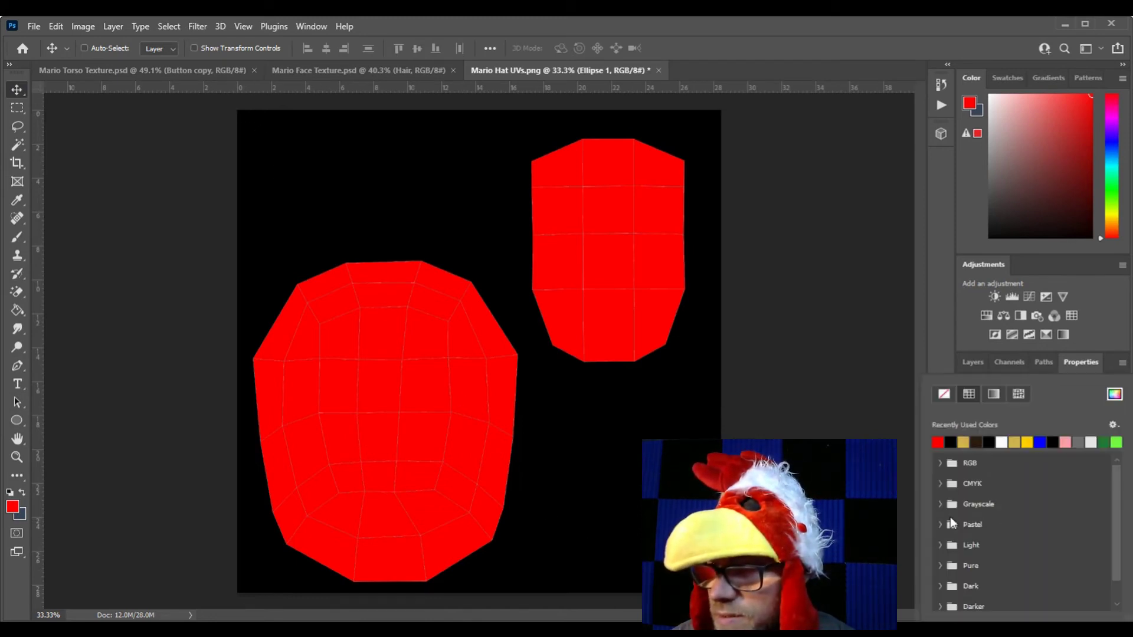
pyautogui.click(1003, 440)
pyautogui.moveTo(382, 522); pyautogui.dragTo(379, 529)
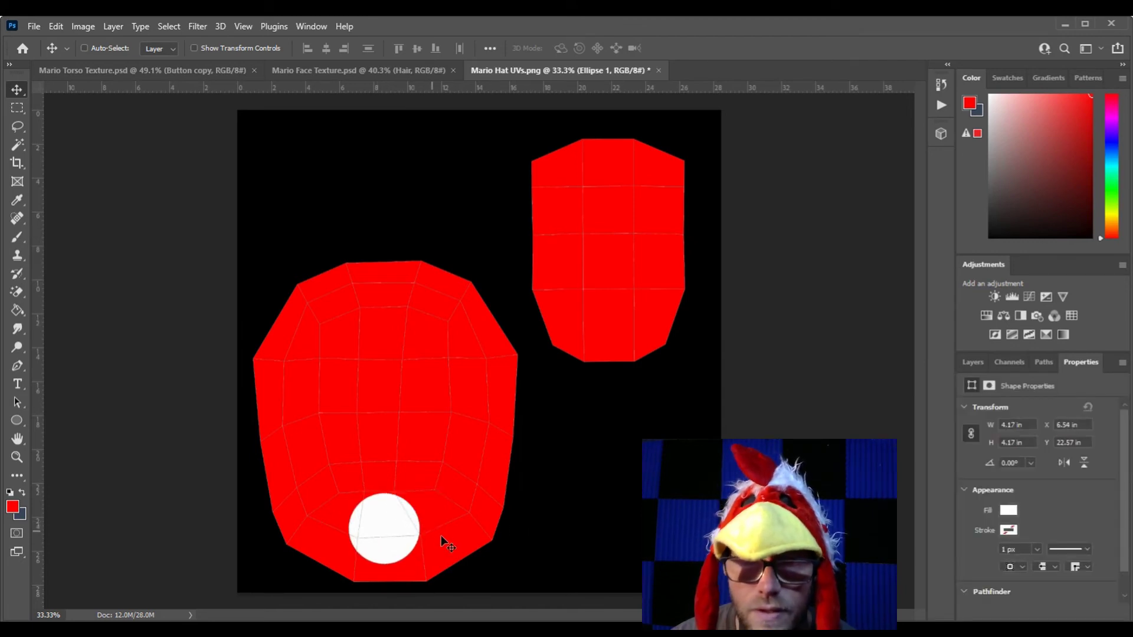
pyautogui.scroll(3, 395, 540)
pyautogui.scroll(1, 399, 540)
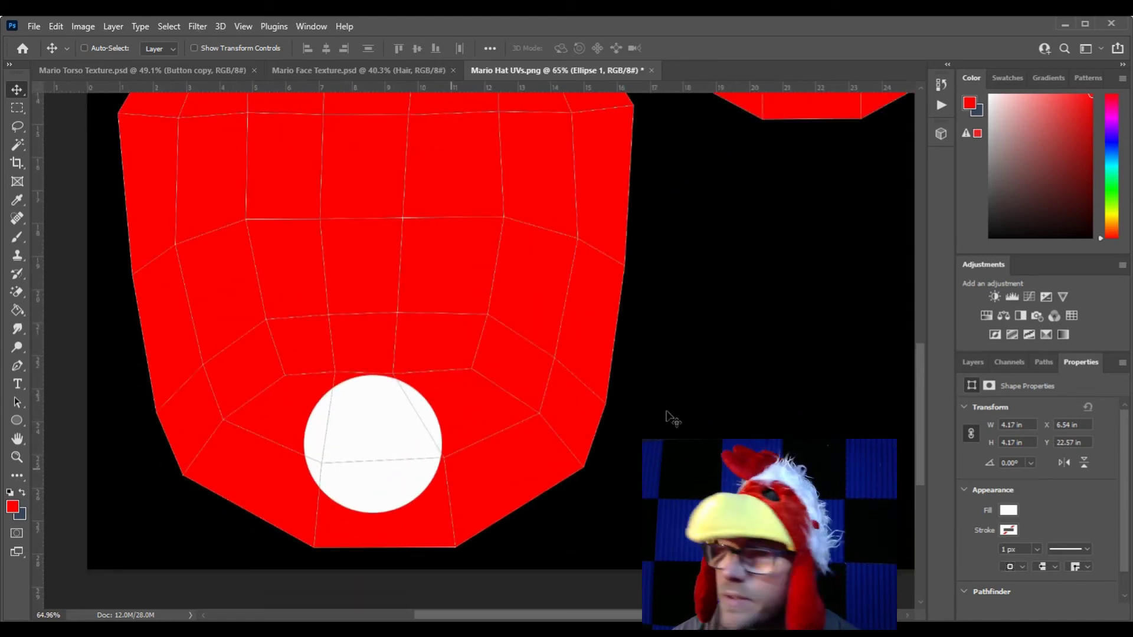
pyautogui.click(972, 362)
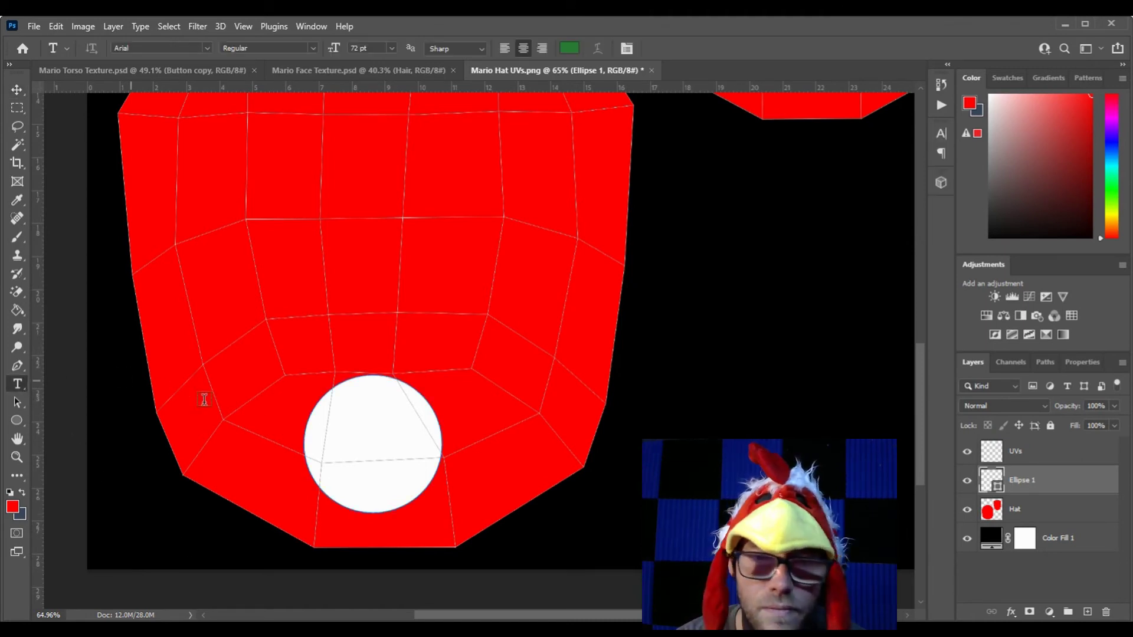
pyautogui.click(372, 422)
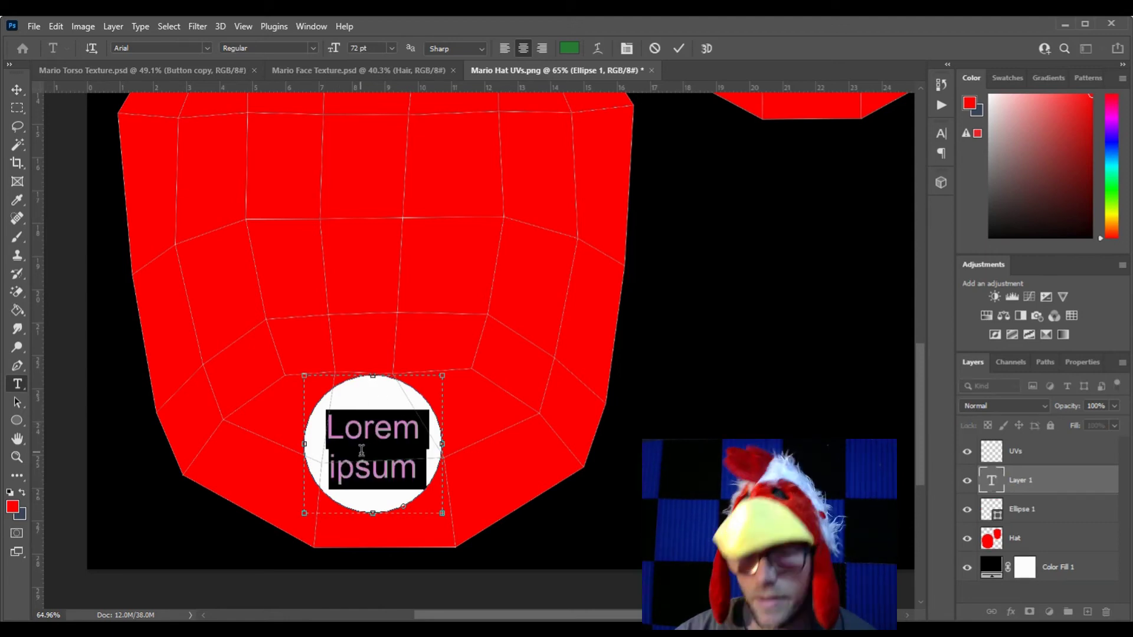
pyautogui.write('M')
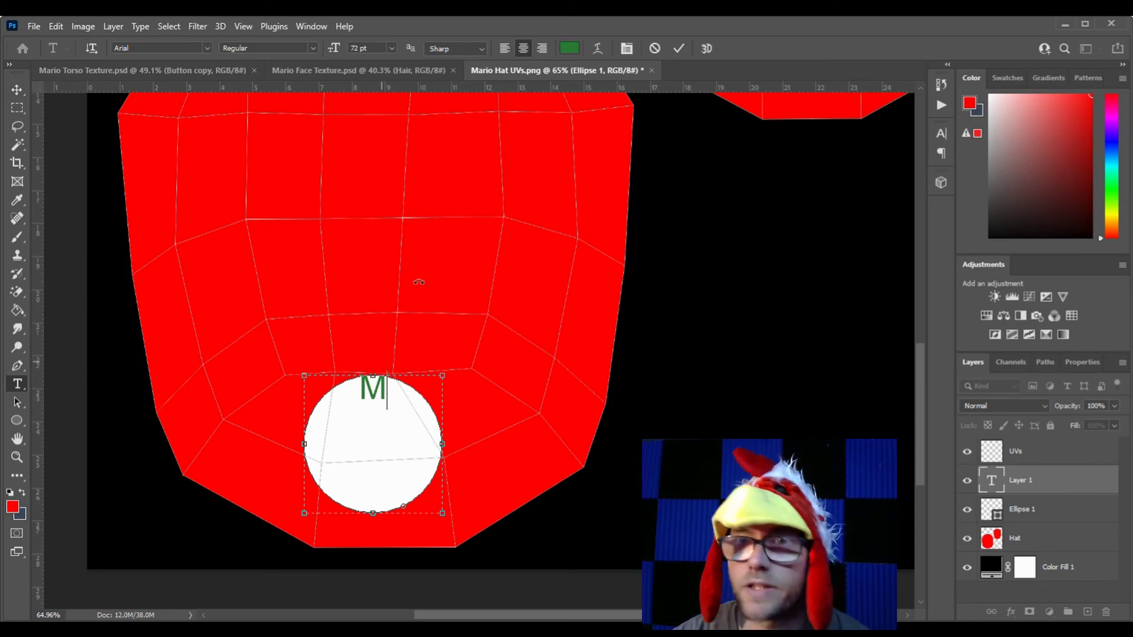
pyautogui.click(653, 49)
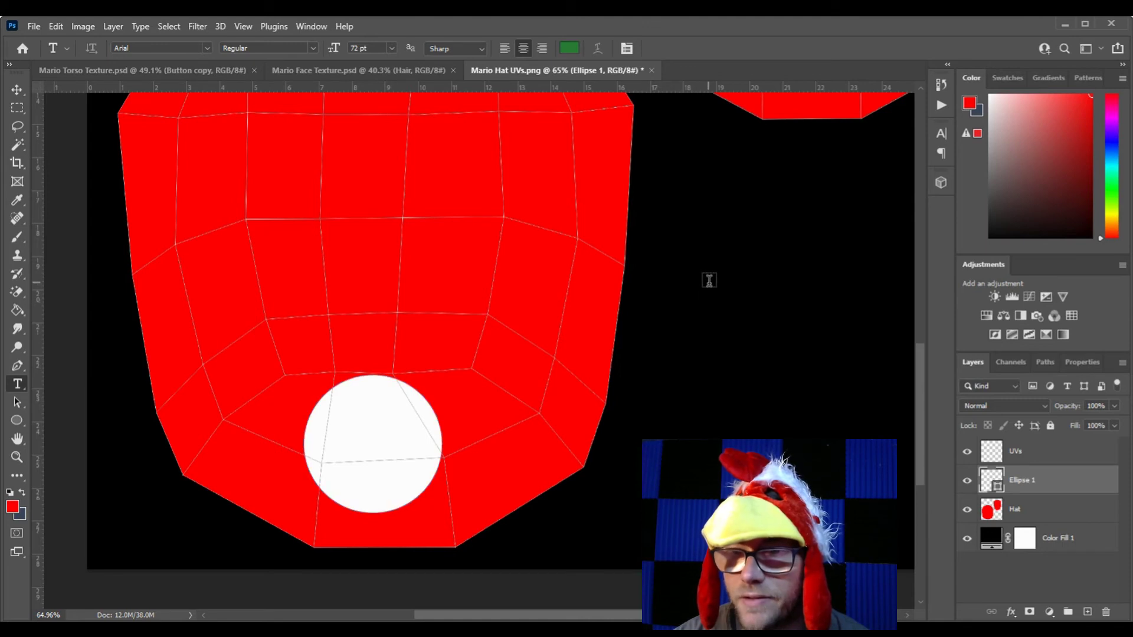
# Step: Add a point text M on the empty black area and move it to the center of the white circle
pyautogui.click(709, 282)
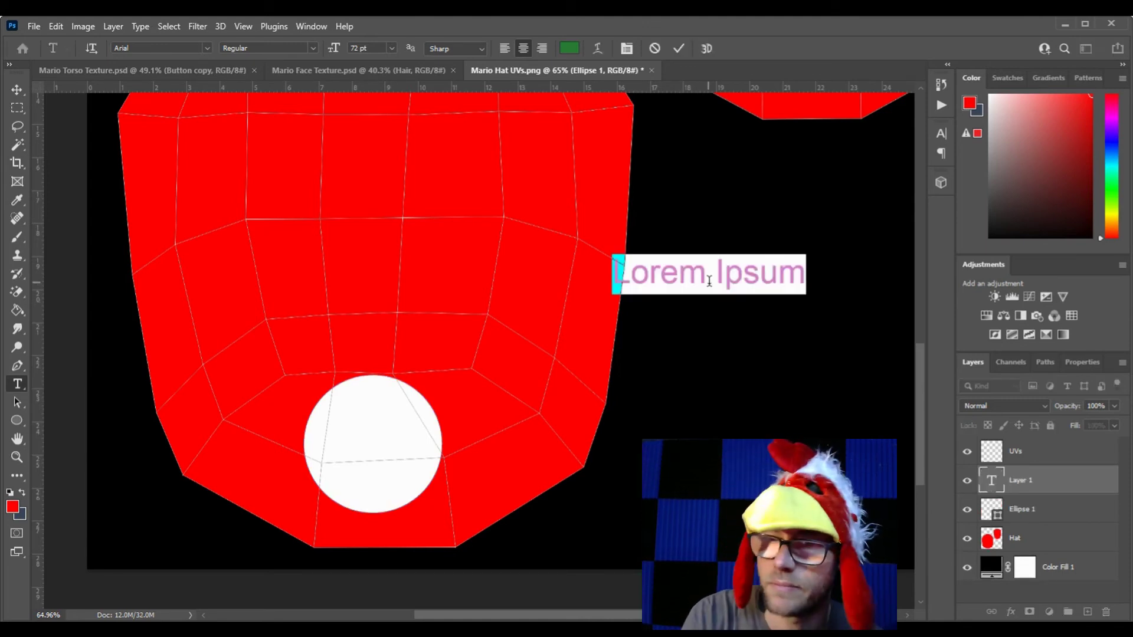
pyautogui.write('M')
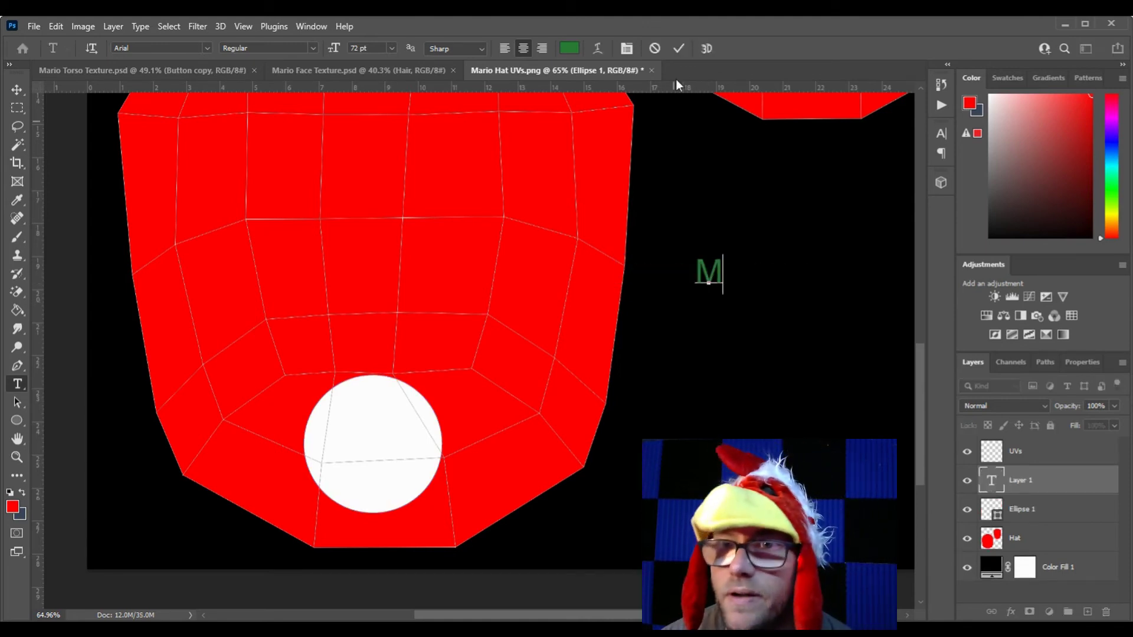
pyautogui.click(685, 50)
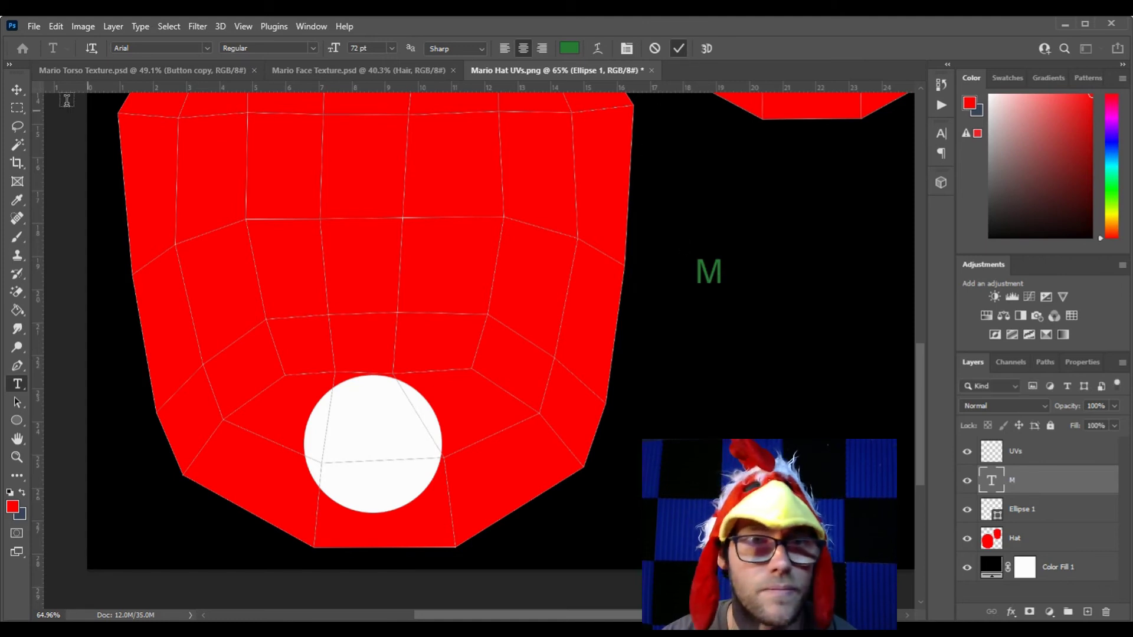
pyautogui.click(16, 92)
pyautogui.moveTo(694, 276); pyautogui.dragTo(356, 448)
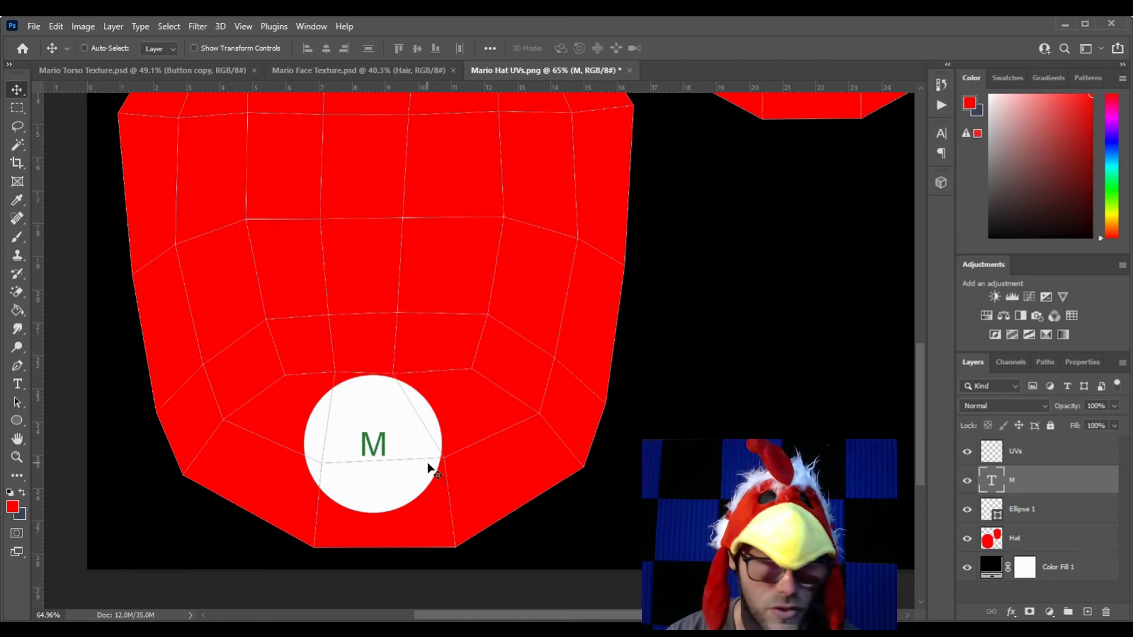
# Step: Scale the M up to about 240% and center it inside the white circle
pyautogui.hotkey('ctrl', 't')
pyautogui.moveTo(393, 421); pyautogui.dragTo(374, 459)
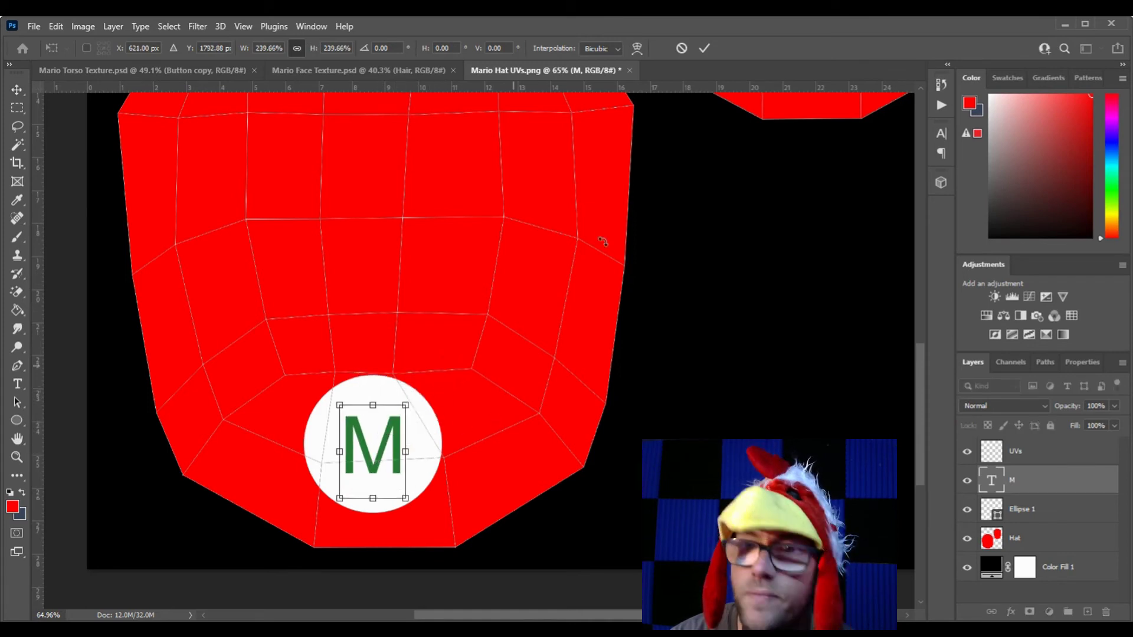
pyautogui.click(703, 52)
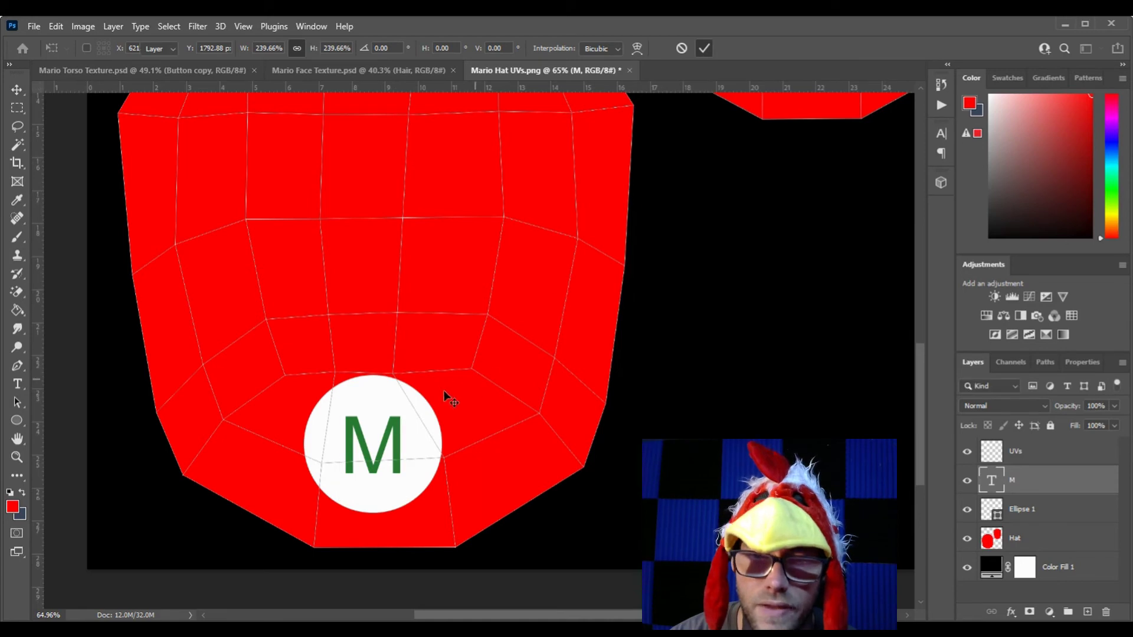
# Step: Change the text color of the M to black 000000
pyautogui.click(18, 385)
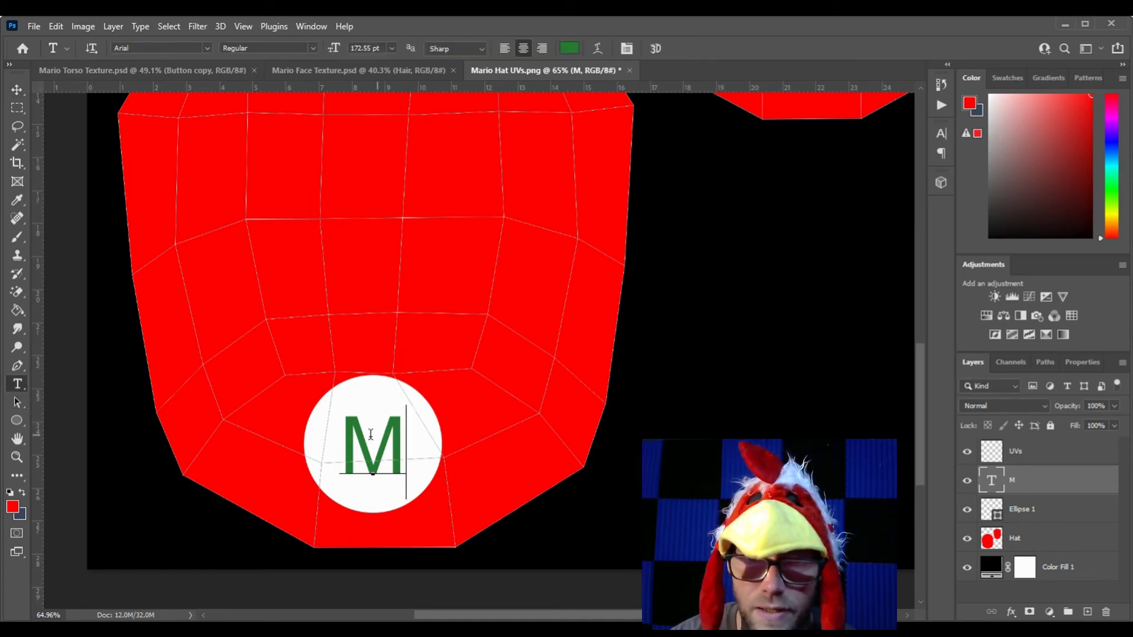
pyautogui.moveTo(377, 433); pyautogui.dragTo(350, 433)
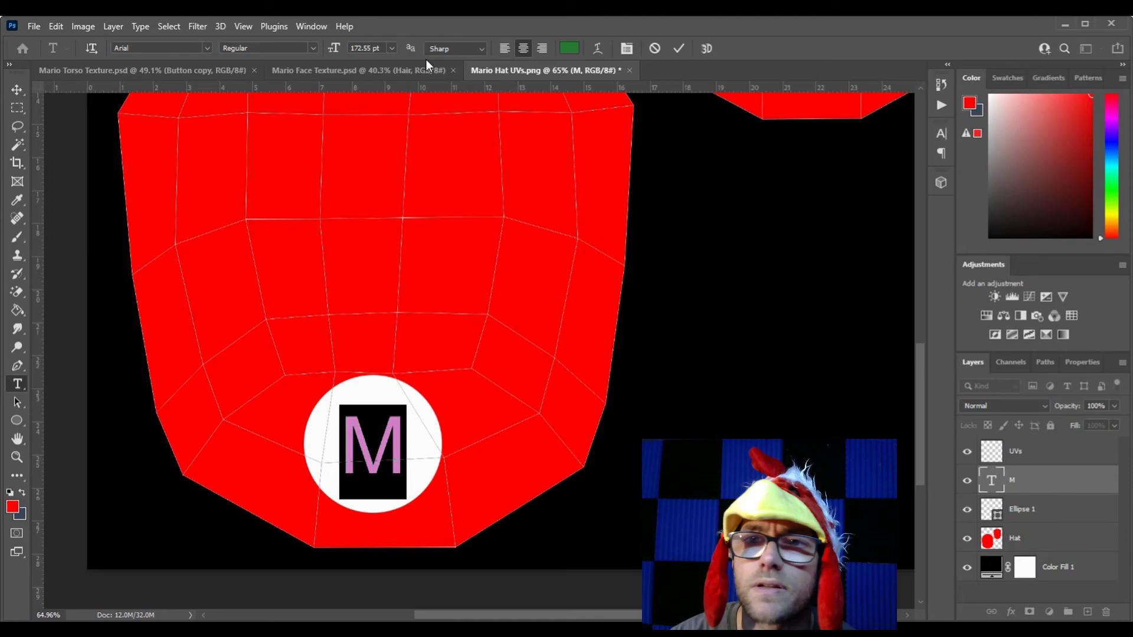
pyautogui.click(570, 49)
pyautogui.write('000000')
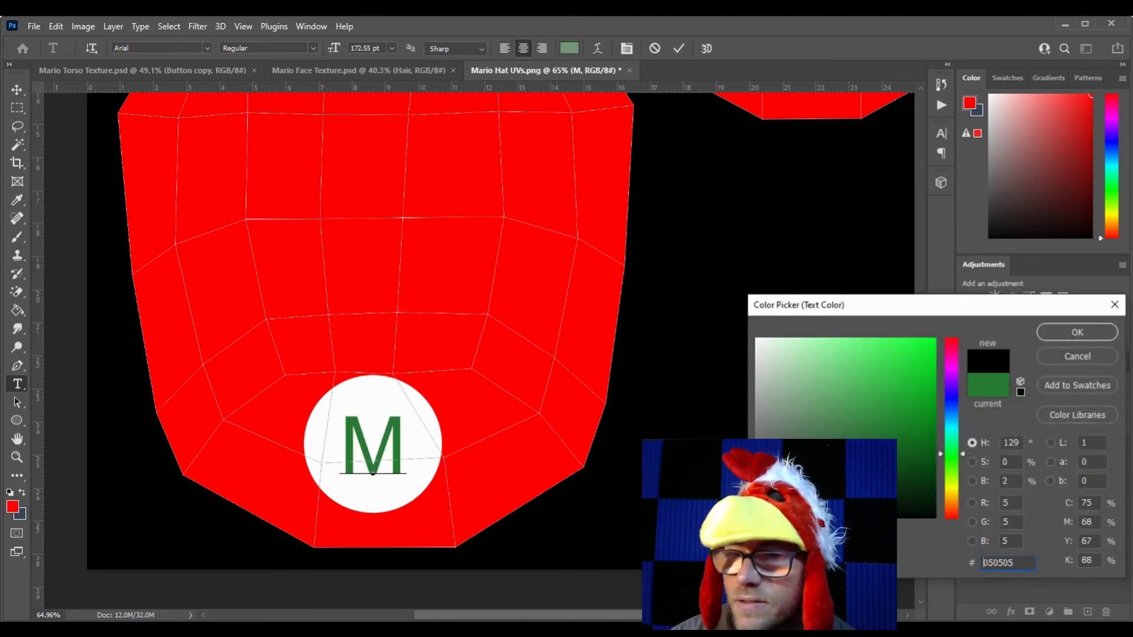
pyautogui.click(1062, 328)
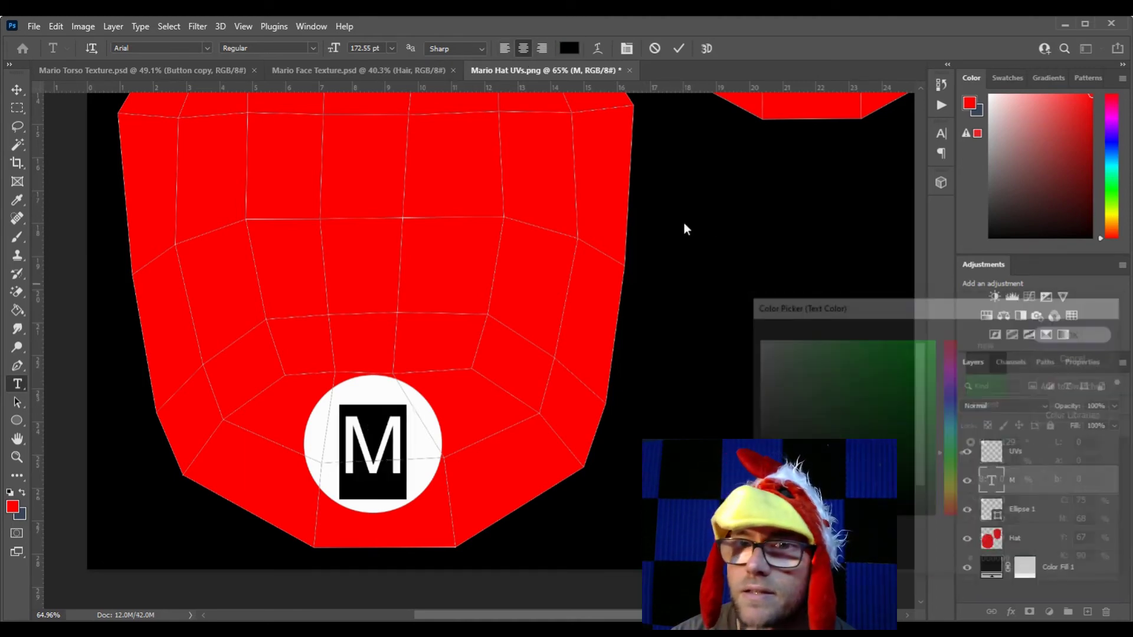
pyautogui.click(23, 87)
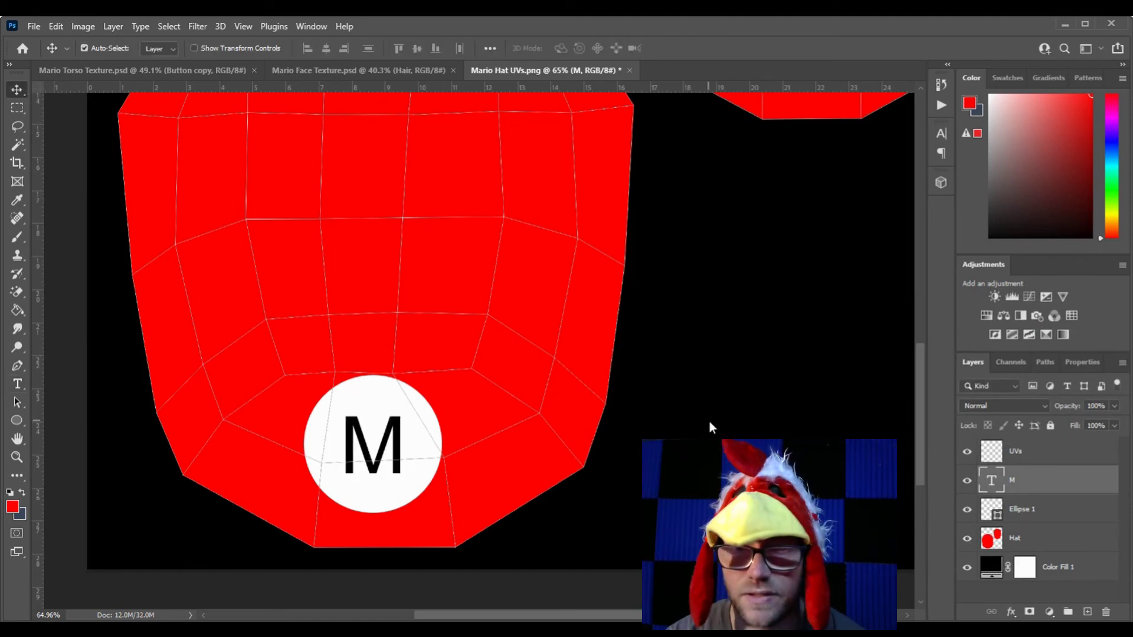
# Step: Save the document in Photoshop format in the images folder as Mario Hat Texture
pyautogui.hotkey('ctrl', 'shift', 's')
pyautogui.write('Mario Hat Texture')
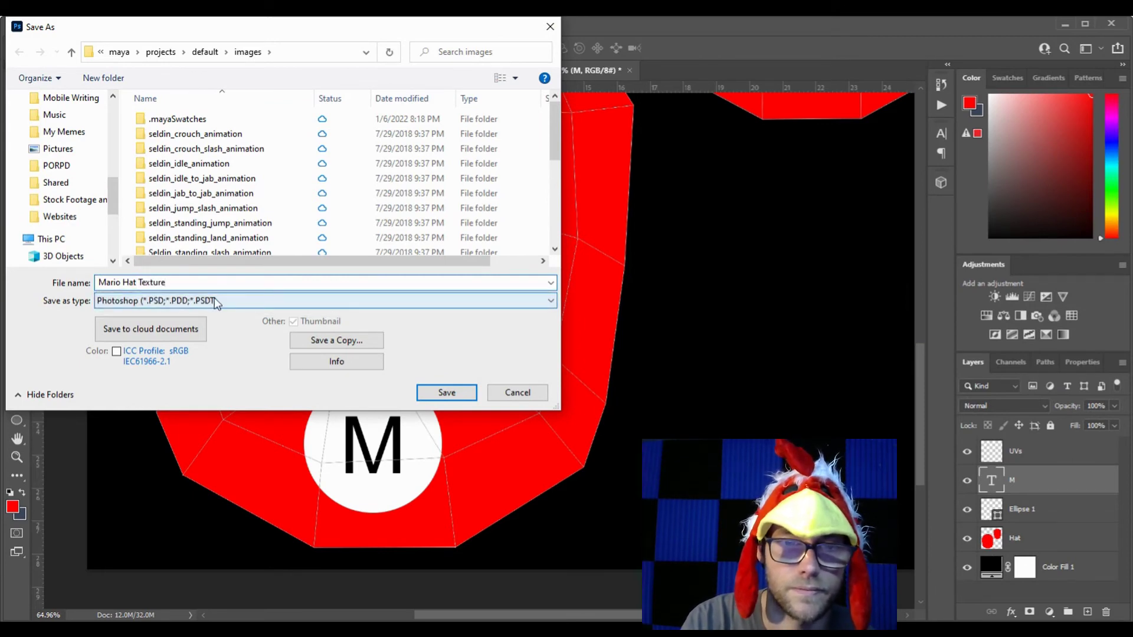
pyautogui.press('Return')
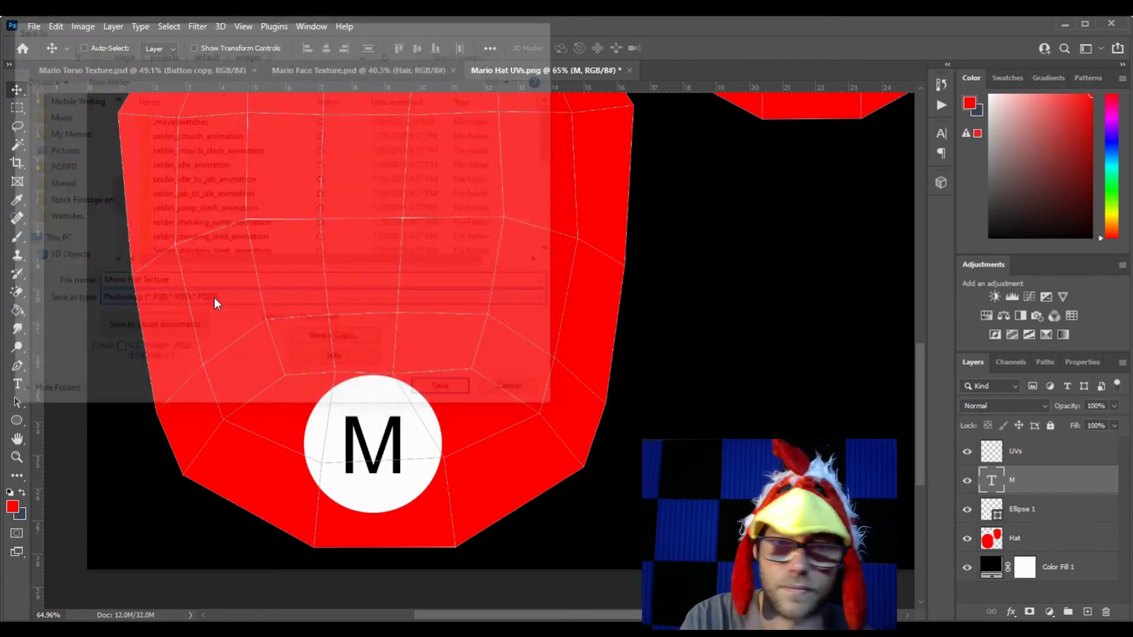
pyautogui.press('Return')
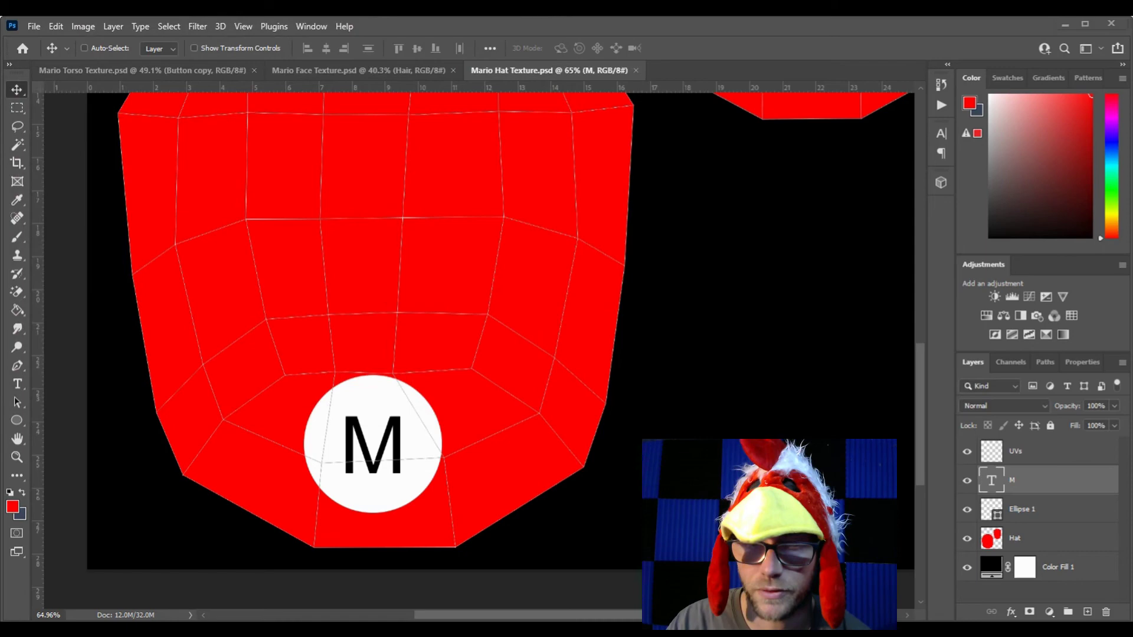
# Step: Switch to Maya, assign a new Lambert material to the selected hat and name it Mario_Hat
pyautogui.hotkey('alt', 'Tab')
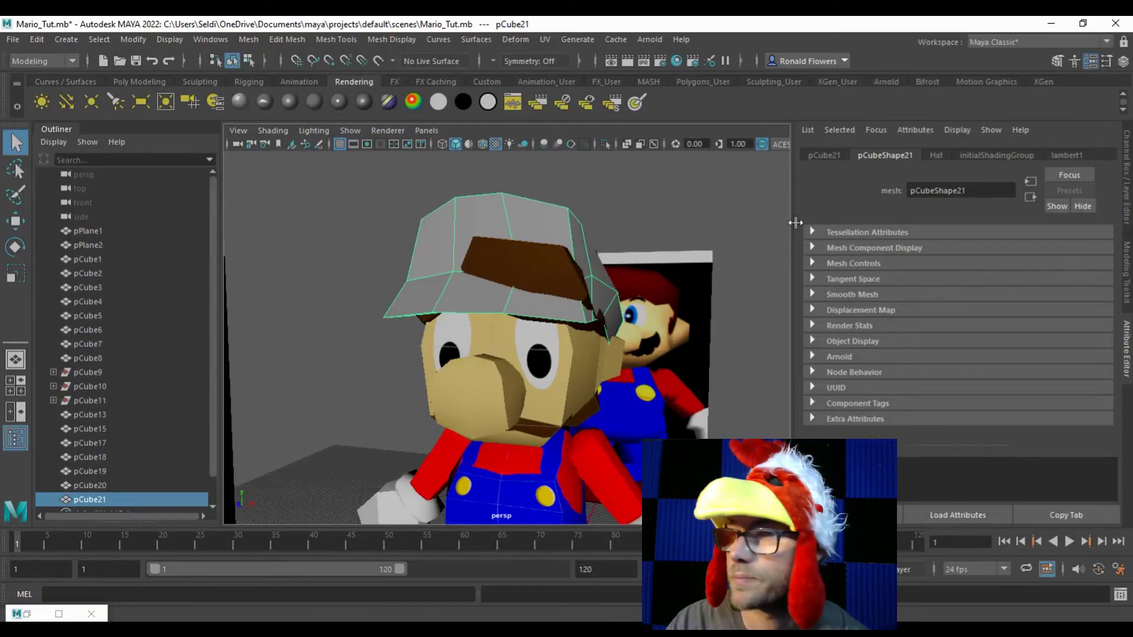
pyautogui.click(317, 103)
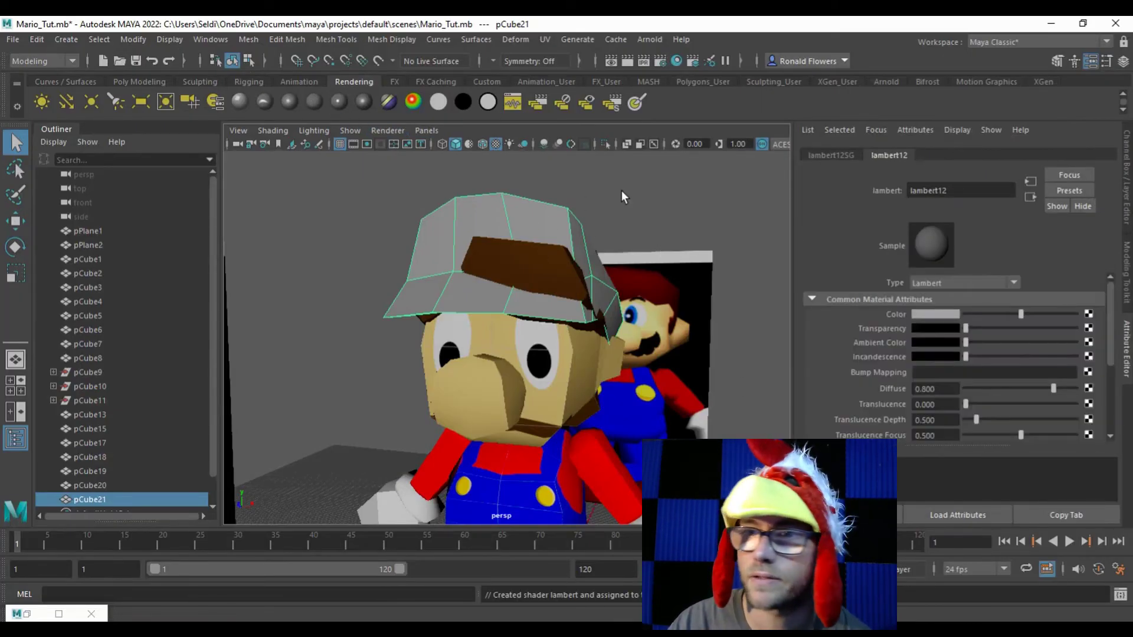
pyautogui.click(957, 192)
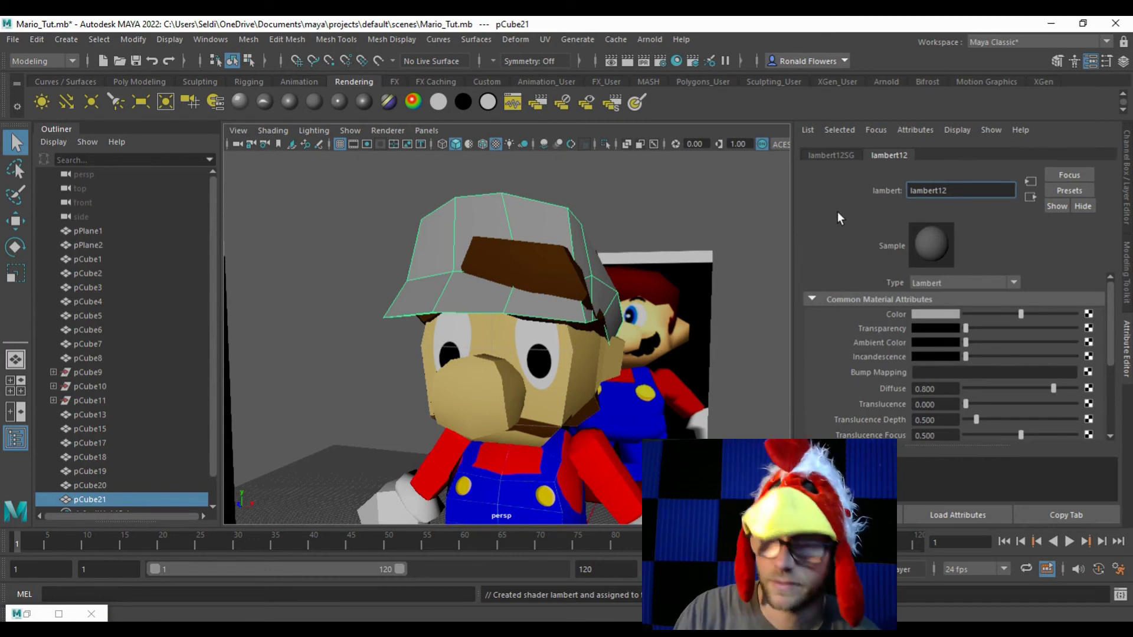
pyautogui.hotkey('ctrl', 'a')
pyautogui.write('Mario_Hat')
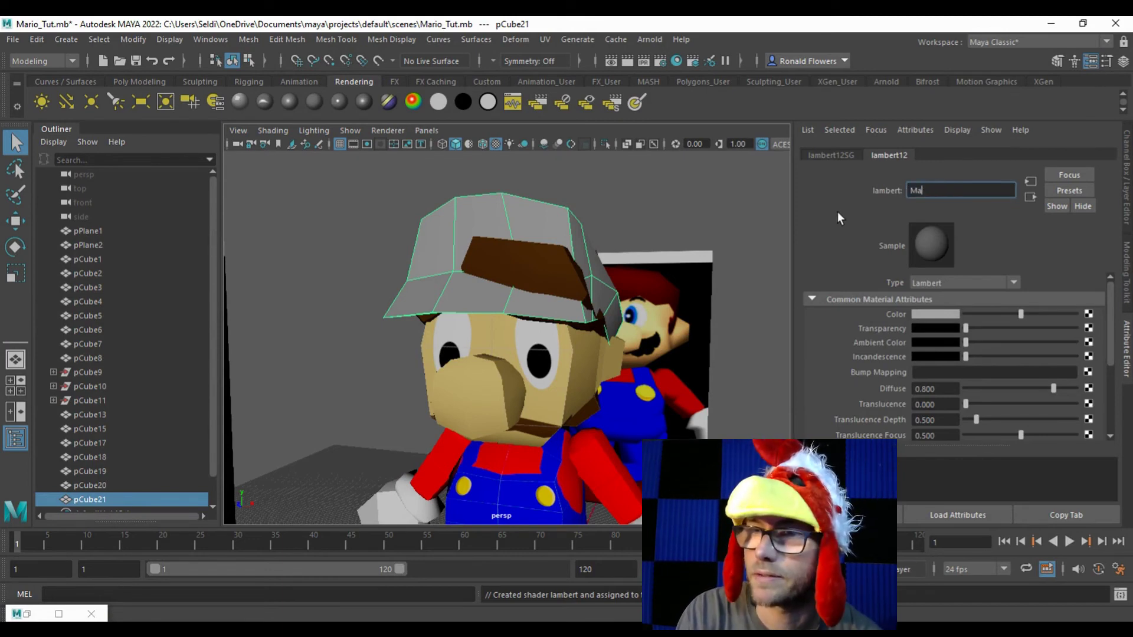
pyautogui.press('Return')
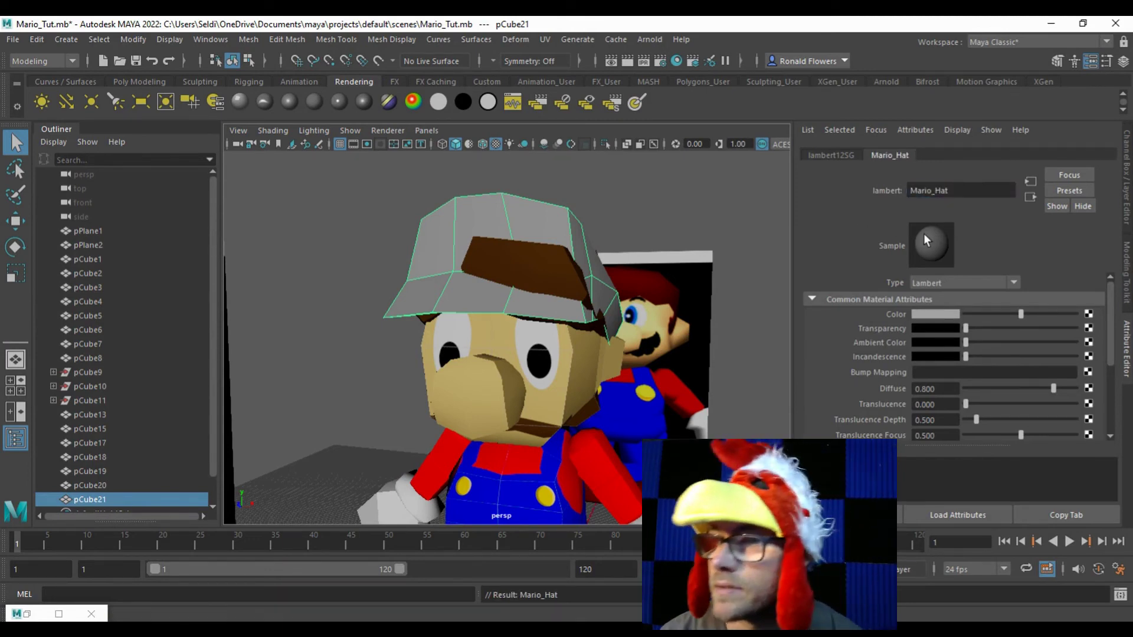
# Step: Connect a File texture to the material's color and load Mario Hat Texture.psd from the project's images folder
pyautogui.click(1088, 314)
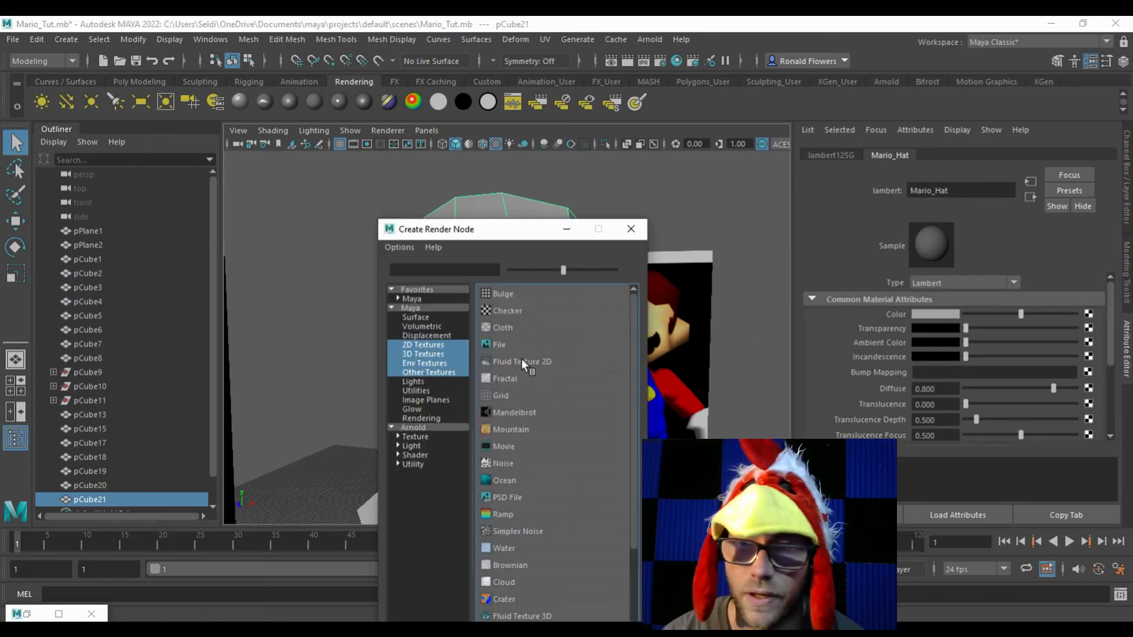
pyautogui.click(500, 343)
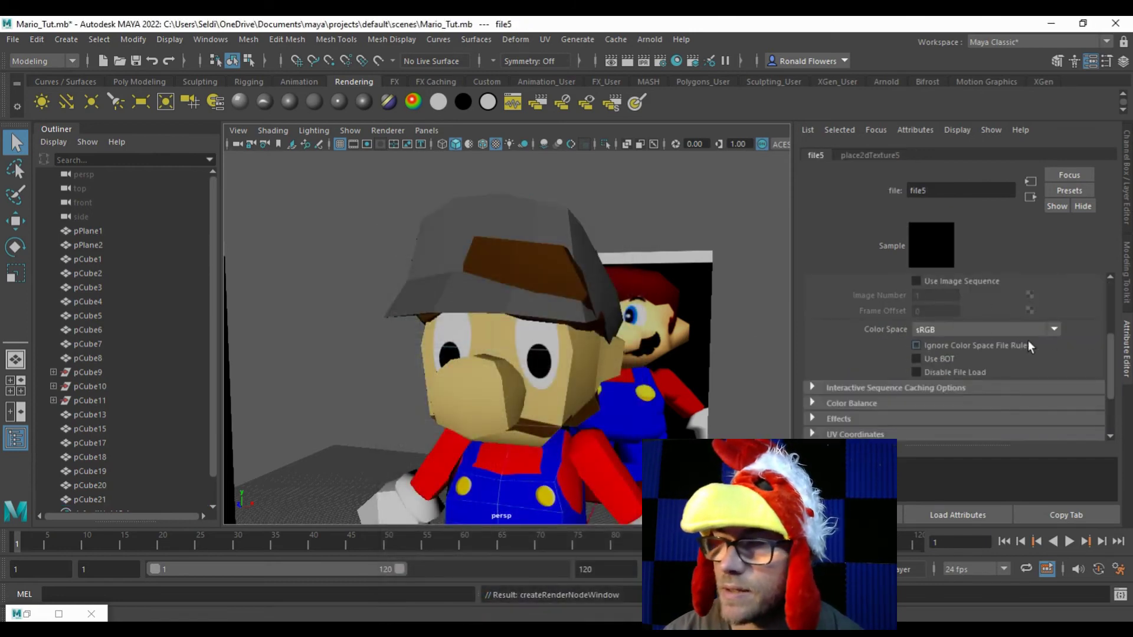
pyautogui.scroll(3, 1004, 281)
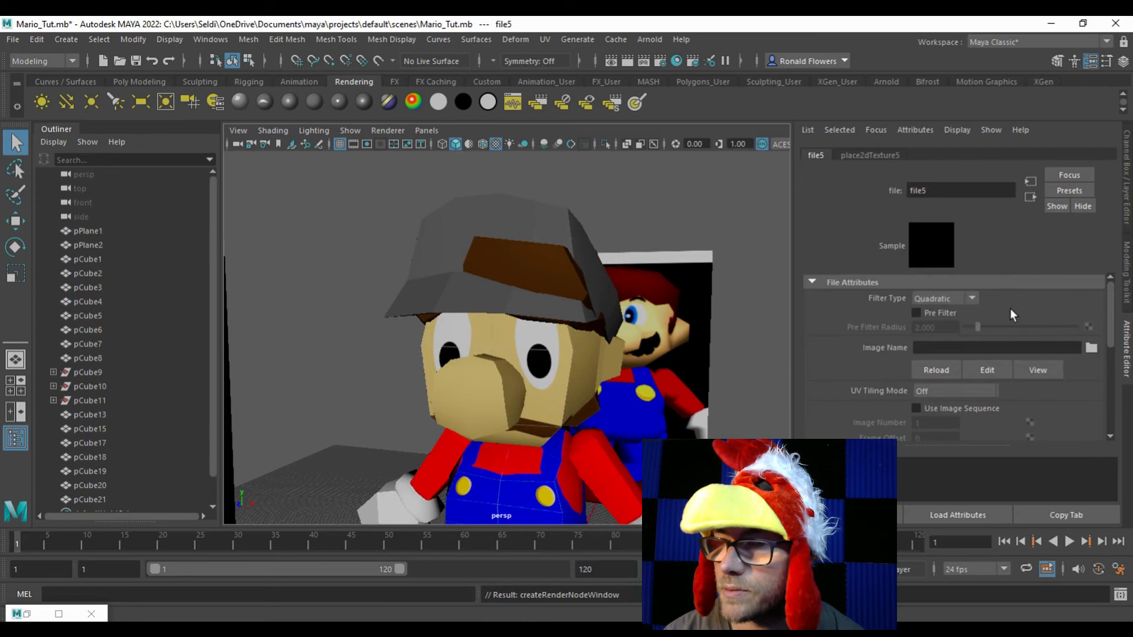
pyautogui.click(1091, 347)
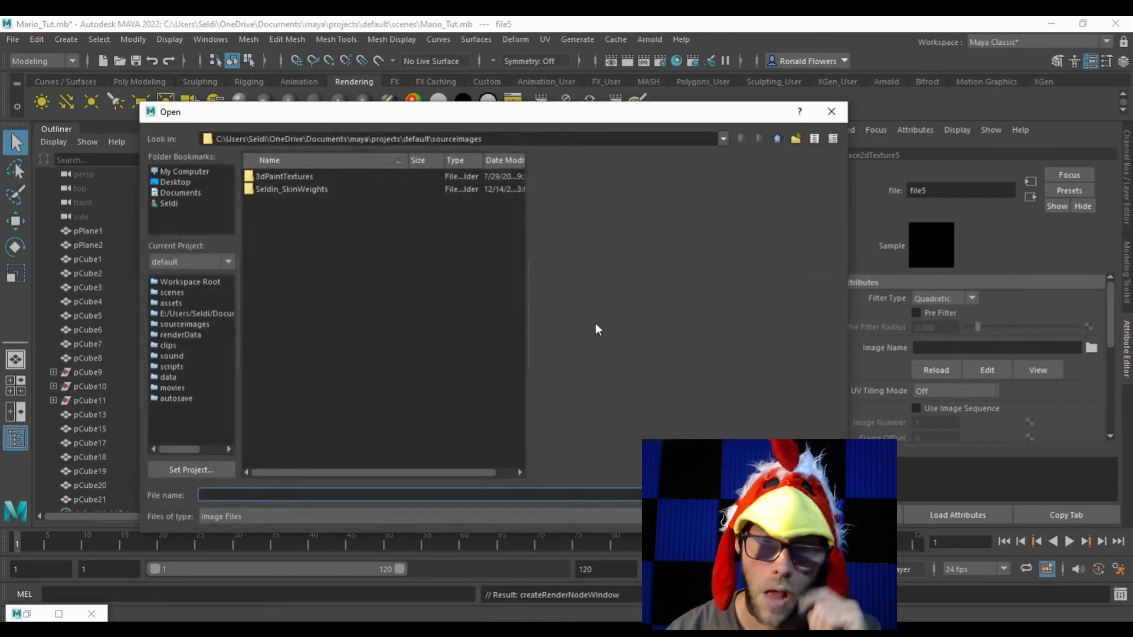
pyautogui.click(777, 139)
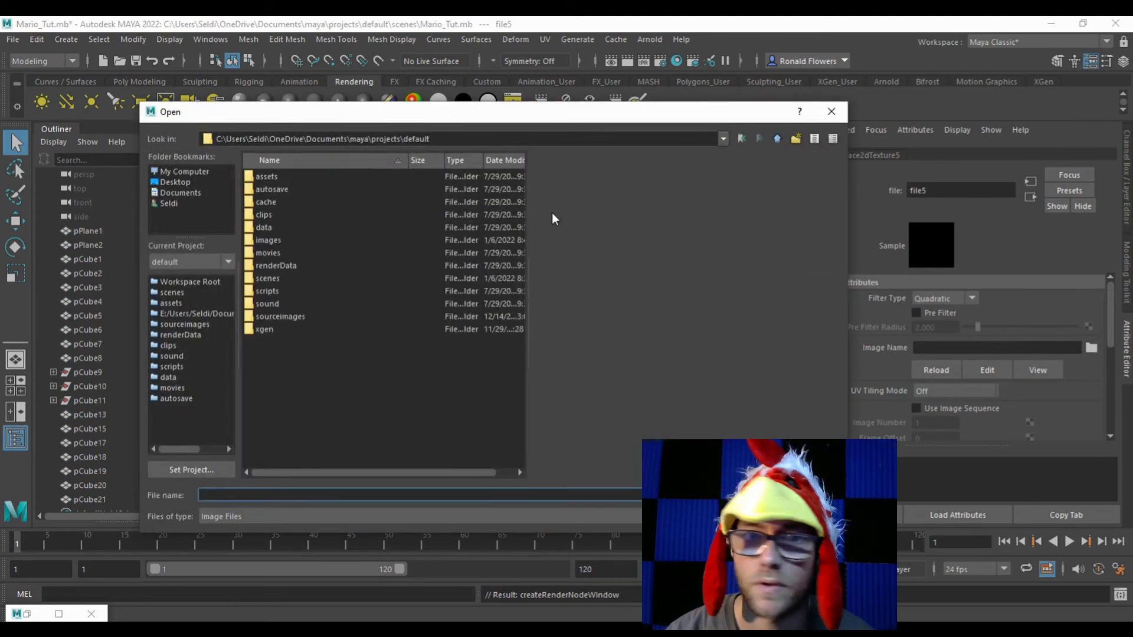
pyautogui.doubleClick(279, 239)
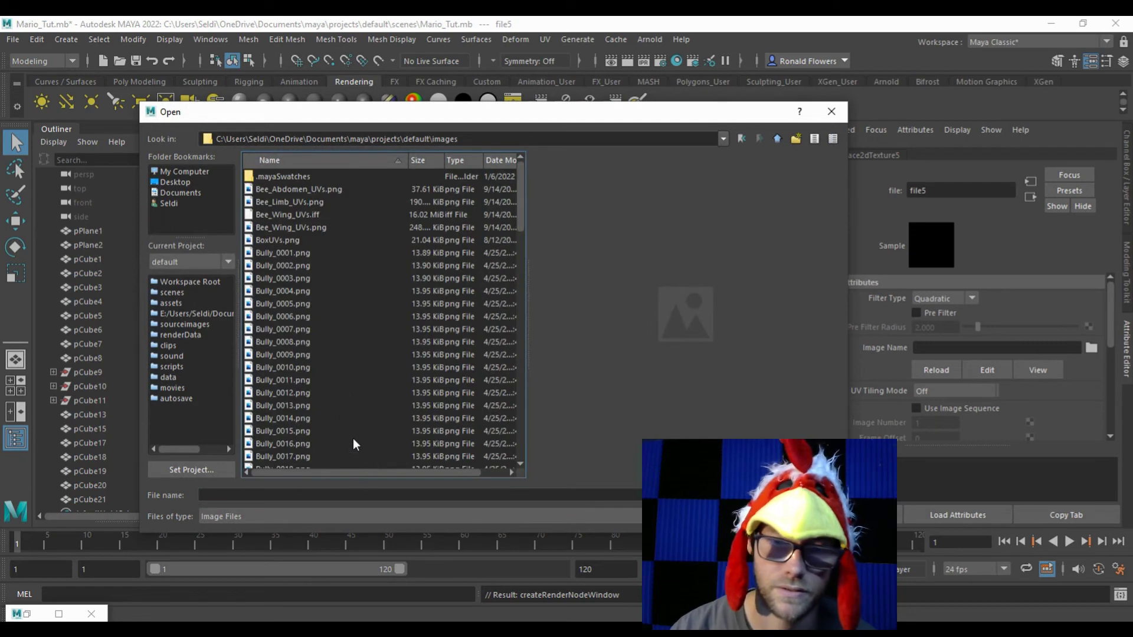
pyautogui.click(352, 438)
pyautogui.press('m')
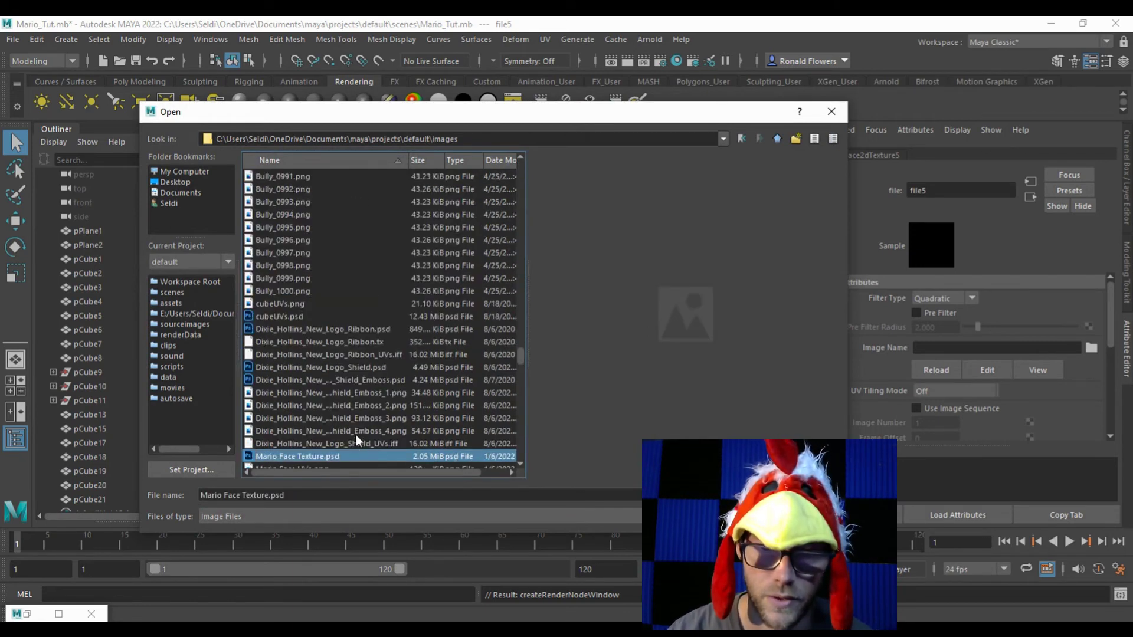
pyautogui.scroll(-1, 355, 436)
pyautogui.doubleClick(299, 441)
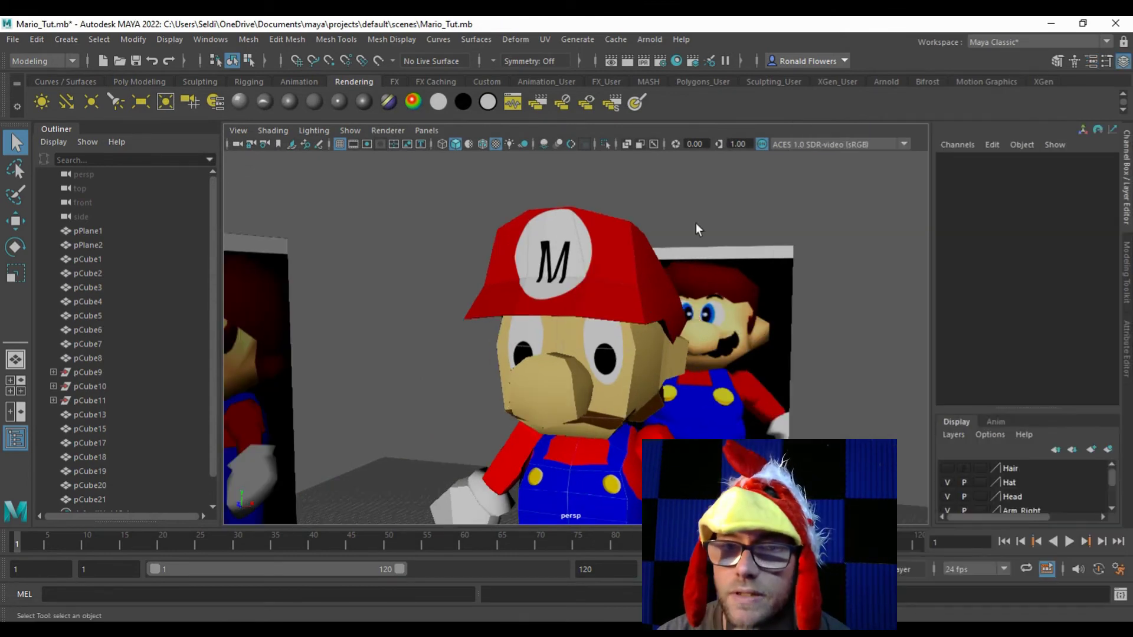
# Step: Switch to Photoshop, group the M text layer with the Ellipse 1 layer and name the group M
pyautogui.scroll(3, 695, 224)
pyautogui.moveTo(678, 263)
pyautogui.mouseDown()
pyautogui.moveTo(668, 276)
pyautogui.moveTo(759, 263)
pyautogui.moveTo(713, 276)
pyautogui.moveTo(658, 255)
pyautogui.mouseUp()
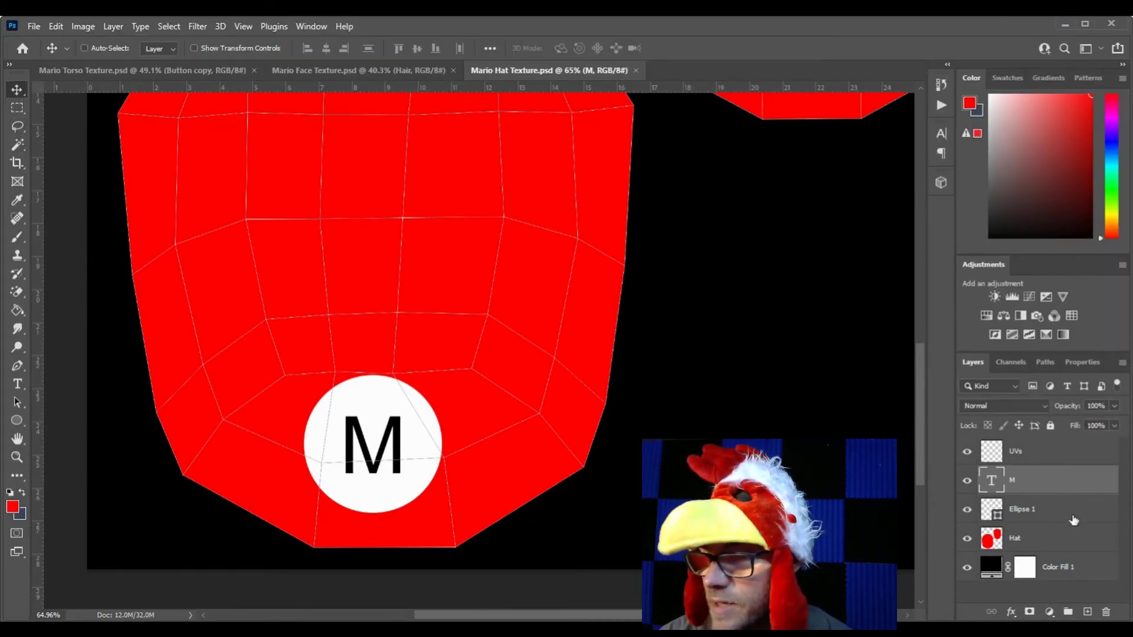
pyautogui.keyDown('ctrl'); pyautogui.click(1056, 511); pyautogui.keyUp('ctrl')
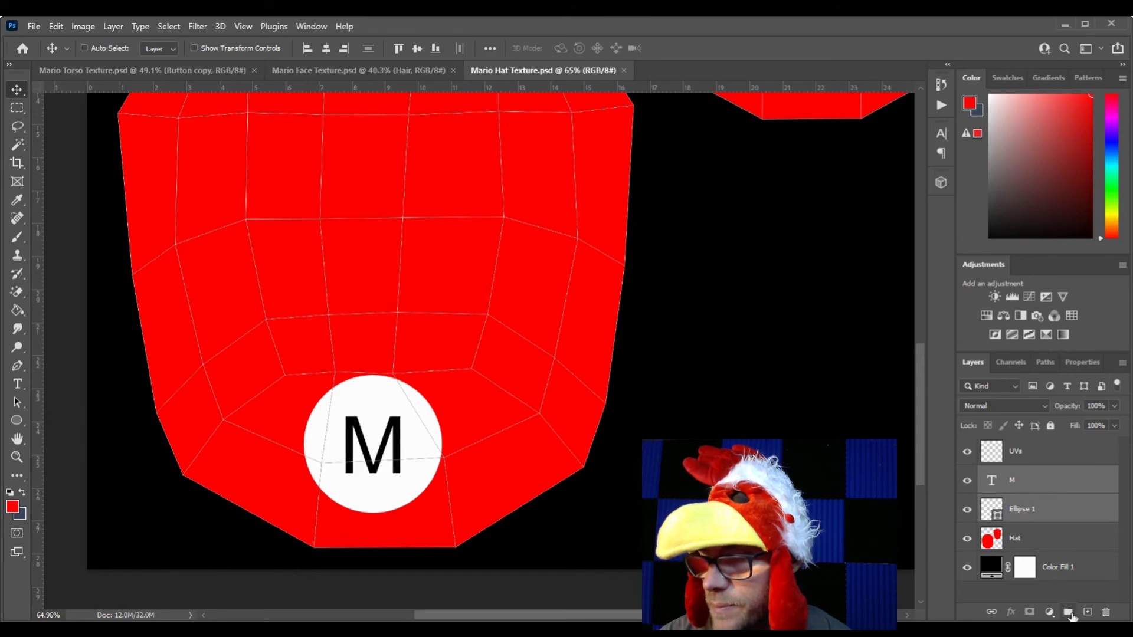
pyautogui.click(1069, 613)
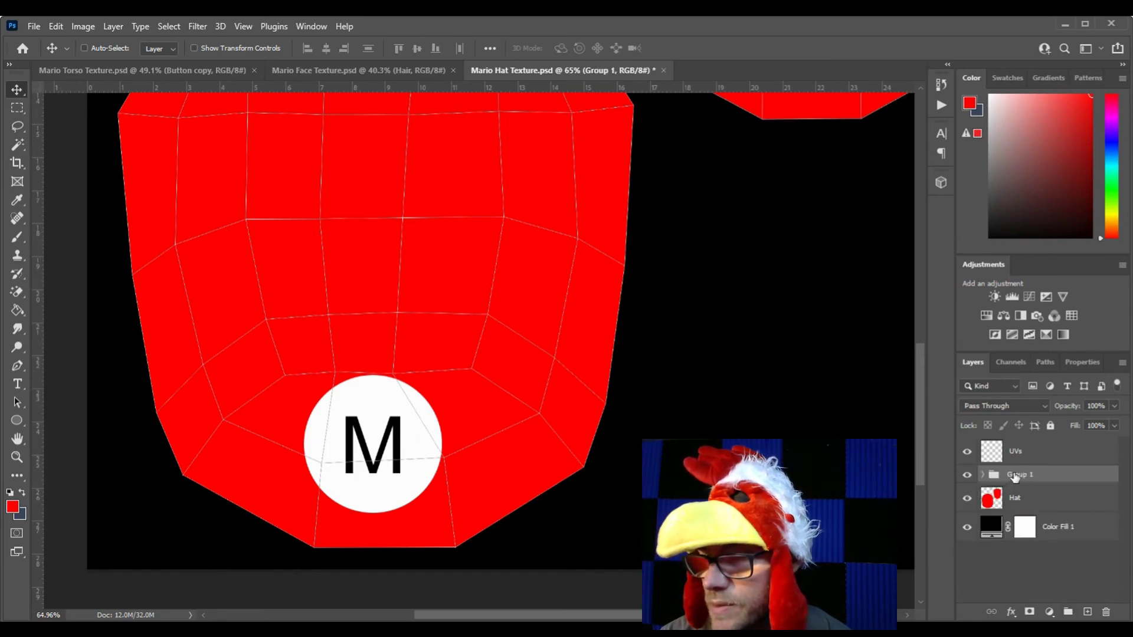
pyautogui.doubleClick(1017, 474)
pyautogui.write('M')
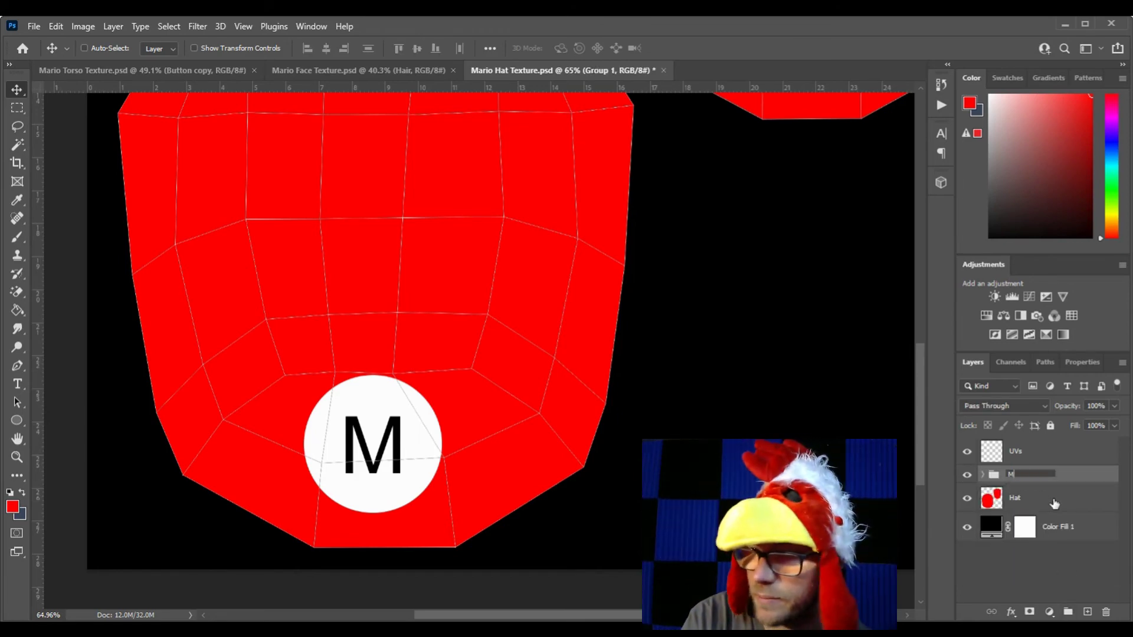
pyautogui.press('Return')
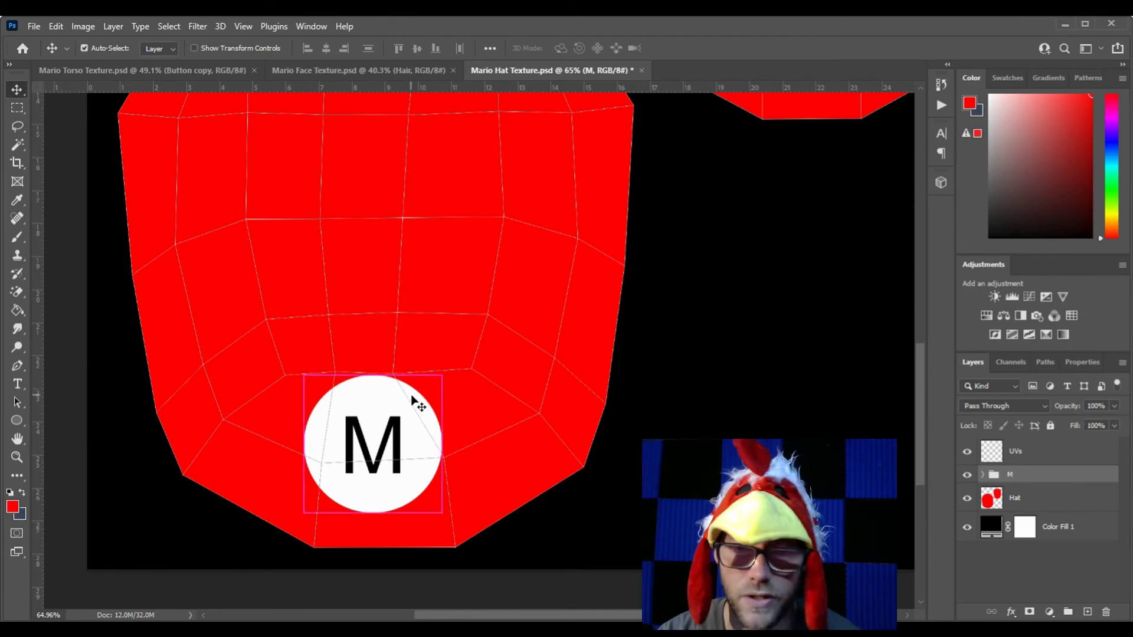
# Step: Scale the M group down to about 65%, center it near the top of its former area and save the document
pyautogui.hotkey('ctrl', 't')
pyautogui.moveTo(440, 515); pyautogui.dragTo(385, 438)
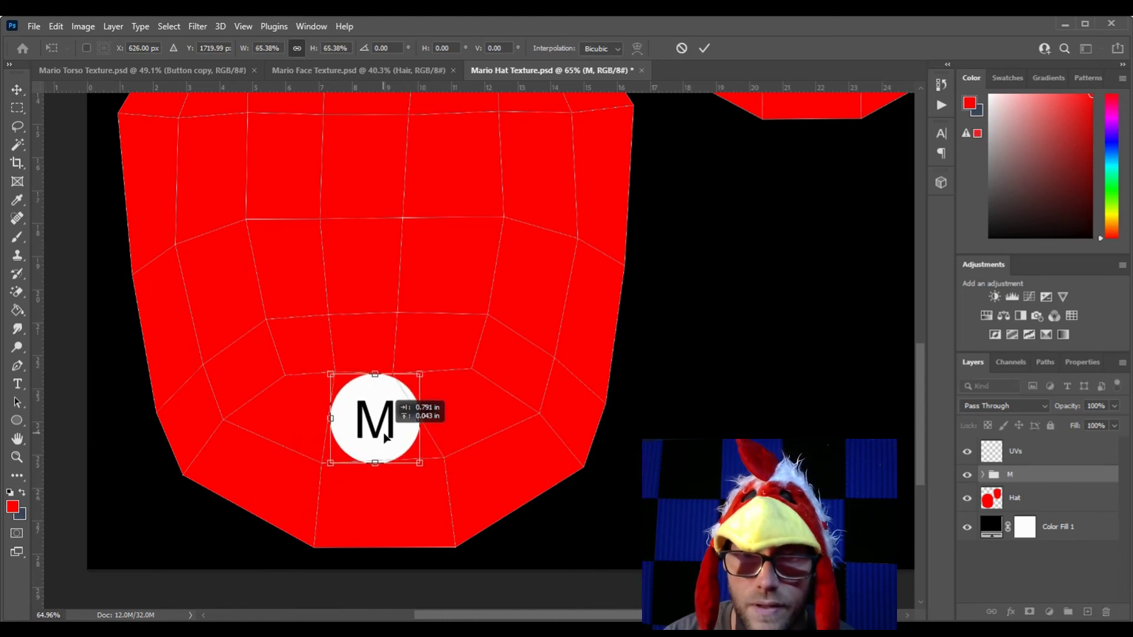
pyautogui.click(704, 48)
pyautogui.hotkey('ctrl', 's')
# Step: Switch to Maya and refresh the hat's Mario_Hat material with the updated texture
pyautogui.hotkey('alt', 'Tab')
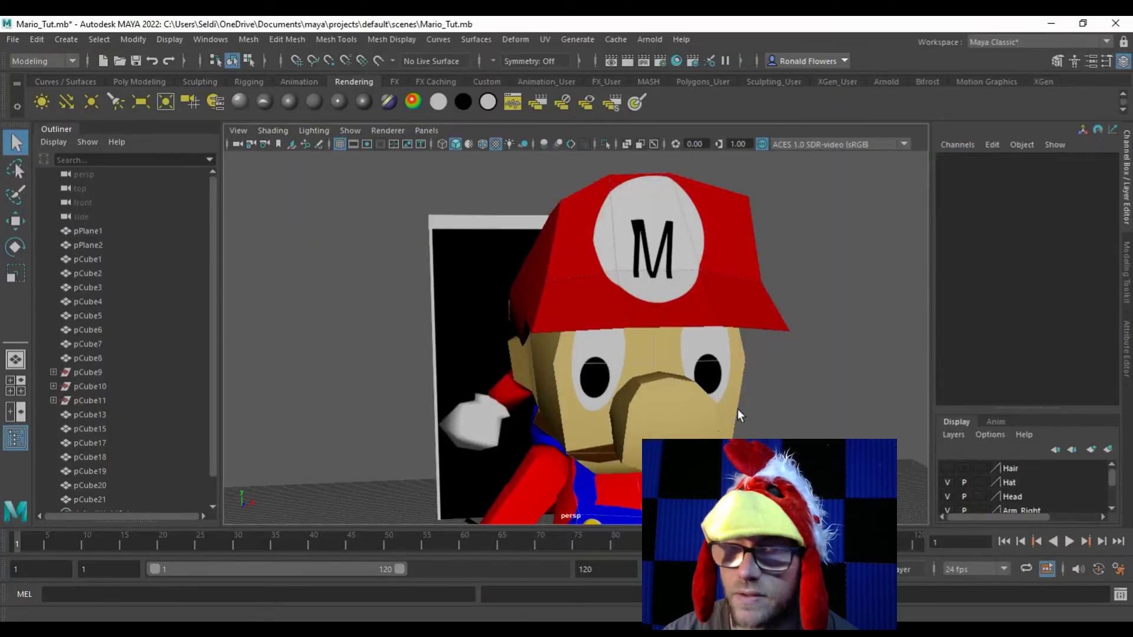
pyautogui.click(743, 250)
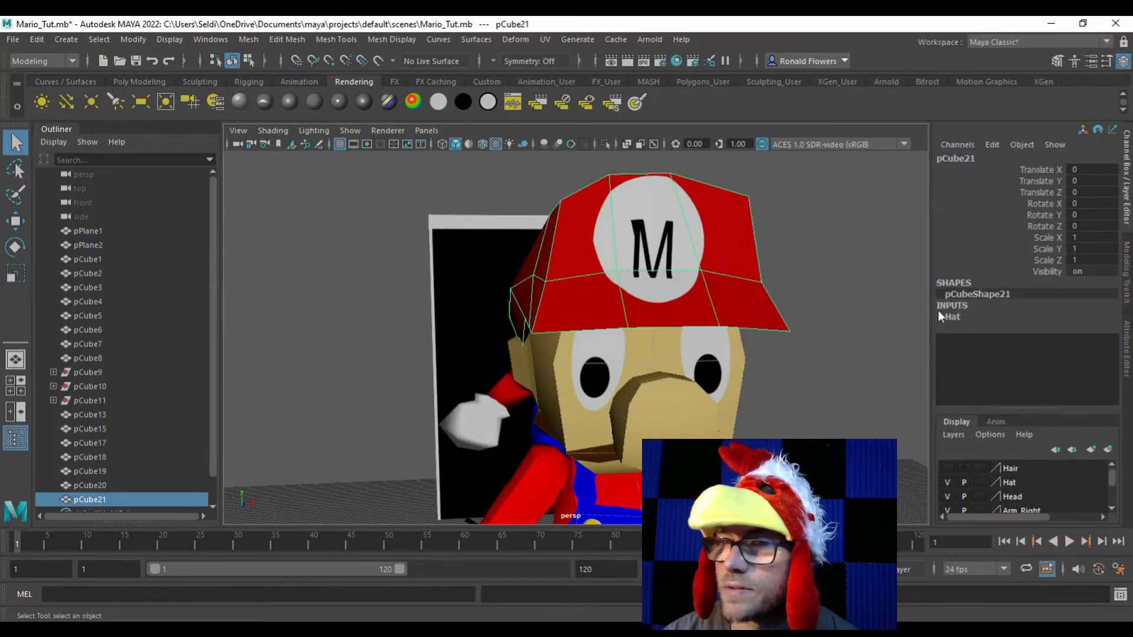
pyautogui.click(1127, 348)
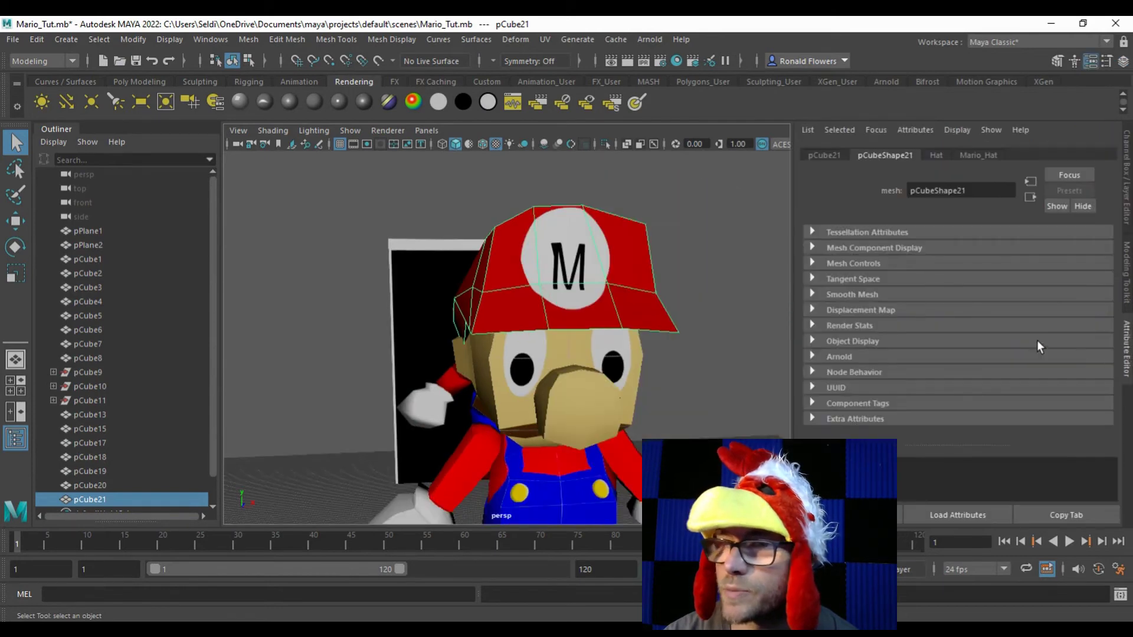
pyautogui.click(978, 155)
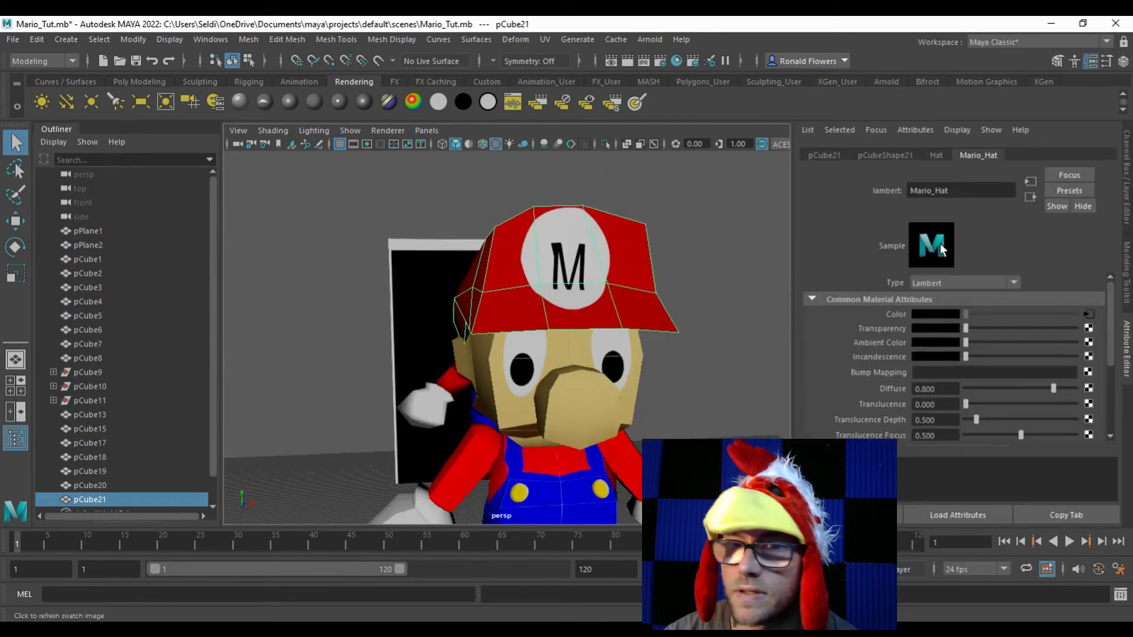
# Step: Open the UV Editor for the hat without the UV Toolkit and place it beside the model
pyautogui.moveTo(710, 260); pyautogui.dragTo(561, 321)
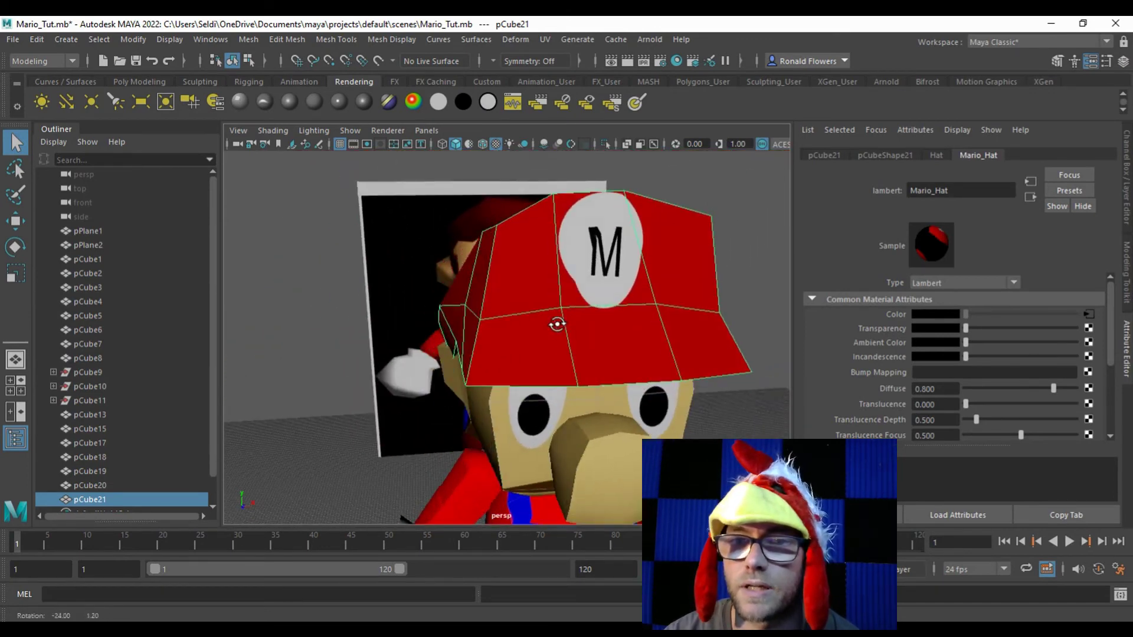
pyautogui.moveTo(614, 289); pyautogui.dragTo(583, 304)
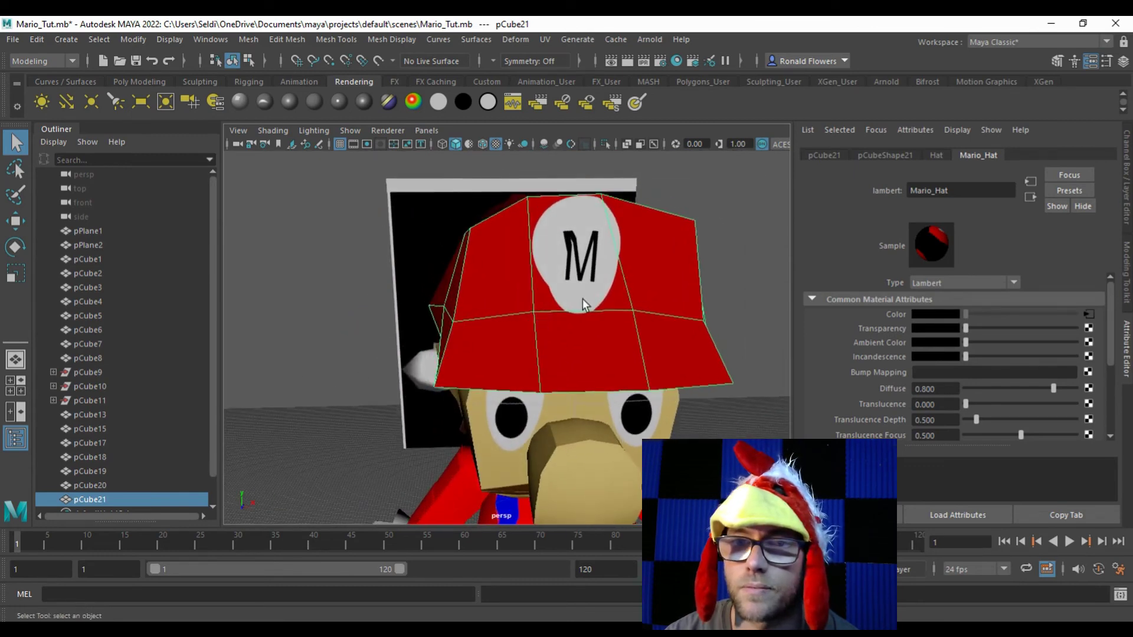
pyautogui.click(561, 39)
pyautogui.moveTo(545, 39)
pyautogui.click(555, 61)
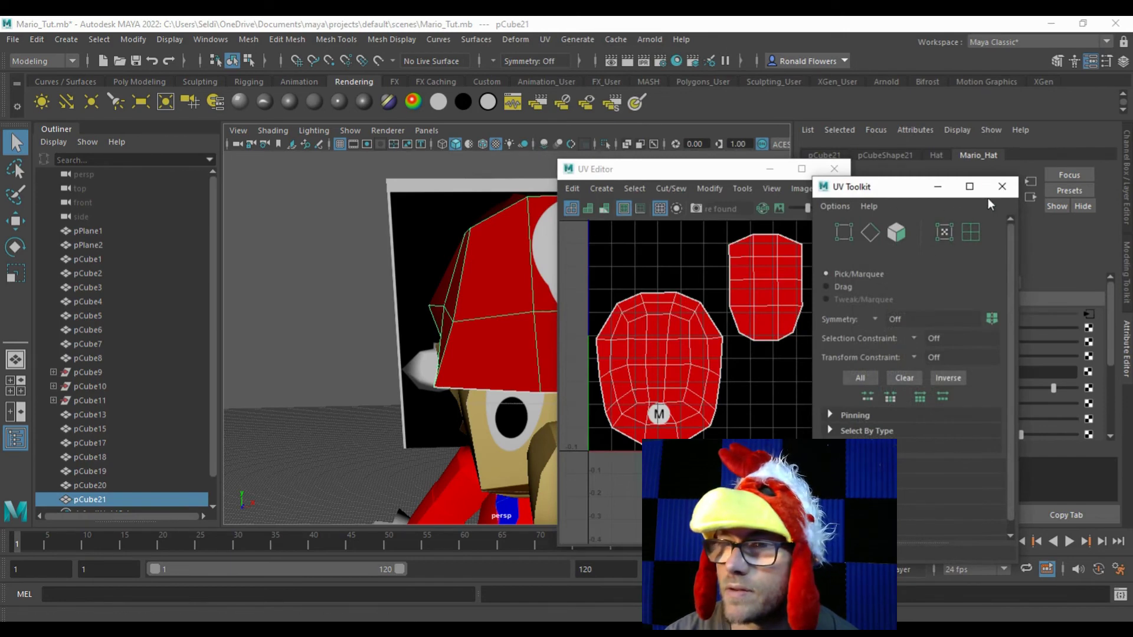
pyautogui.click(1001, 187)
pyautogui.moveTo(662, 170); pyautogui.dragTo(834, 175)
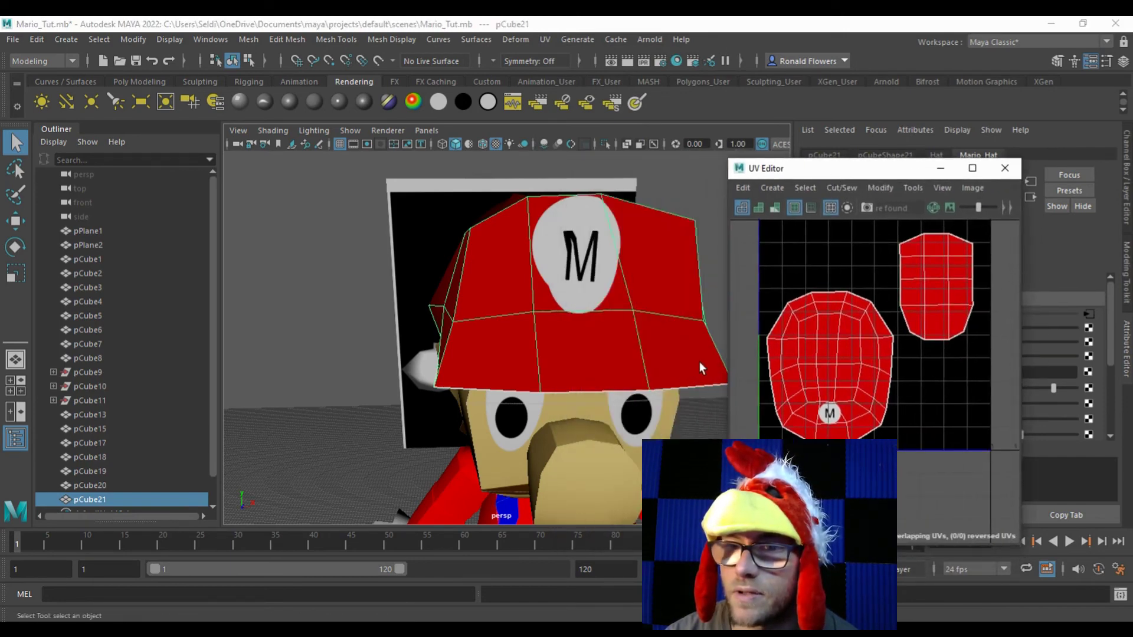
# Step: Shift the hat UV at the upper right of the M circle slightly outward to the right
pyautogui.scroll(5, 802, 403)
pyautogui.scroll(-4, 777, 366)
pyautogui.moveTo(776, 367); pyautogui.dragTo(749, 331)
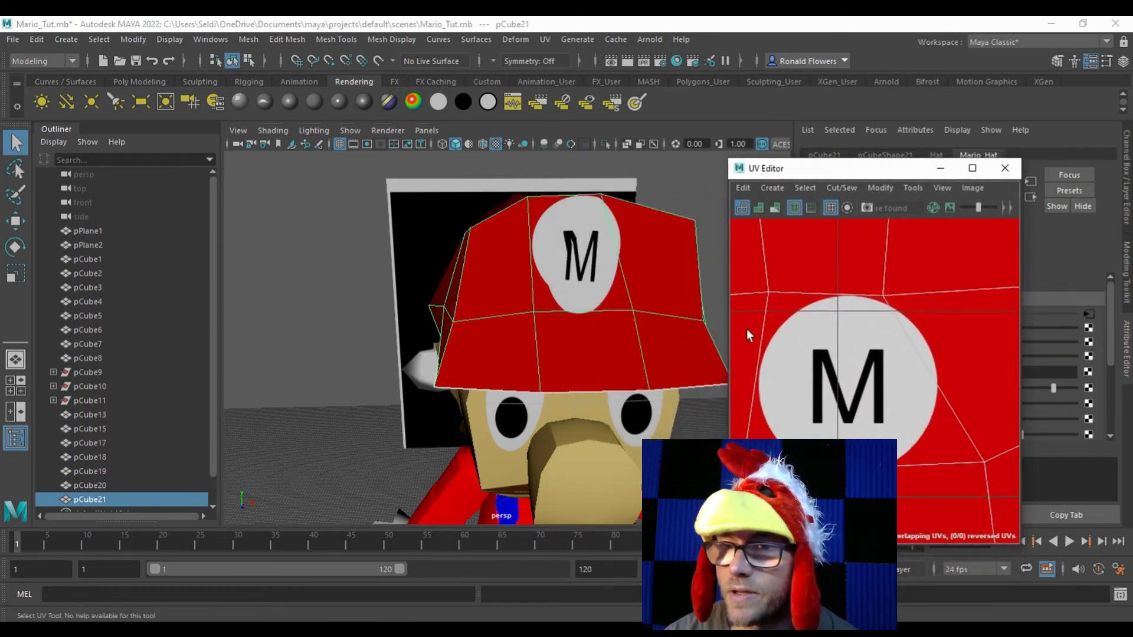
pyautogui.scroll(2, 865, 298)
pyautogui.rightClick(885, 290)
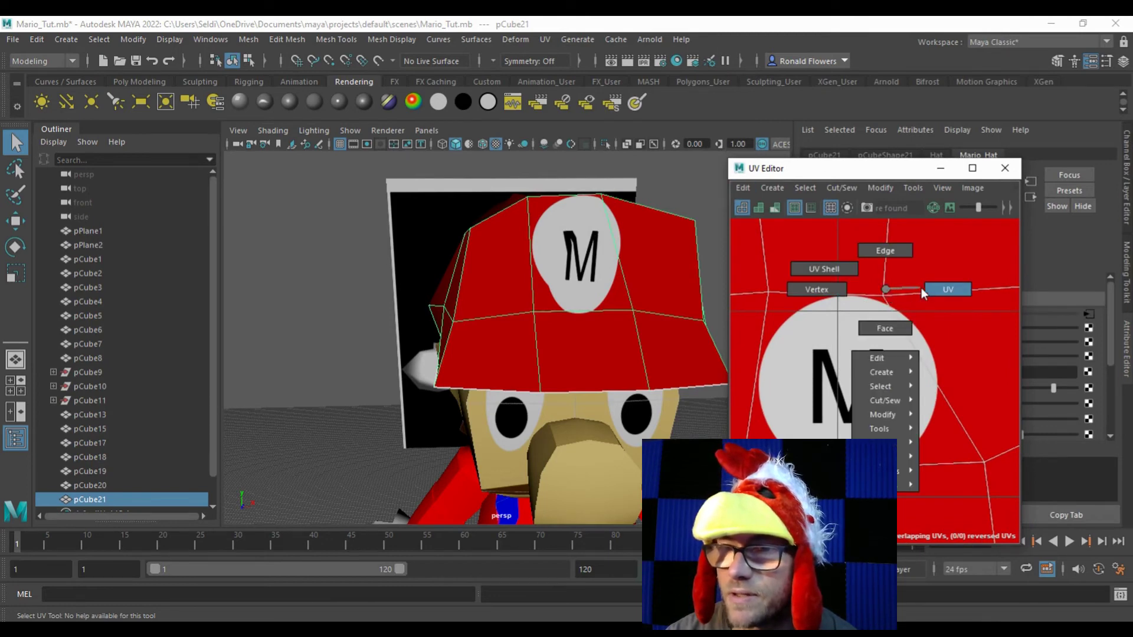
pyautogui.click(931, 289)
pyautogui.click(883, 296)
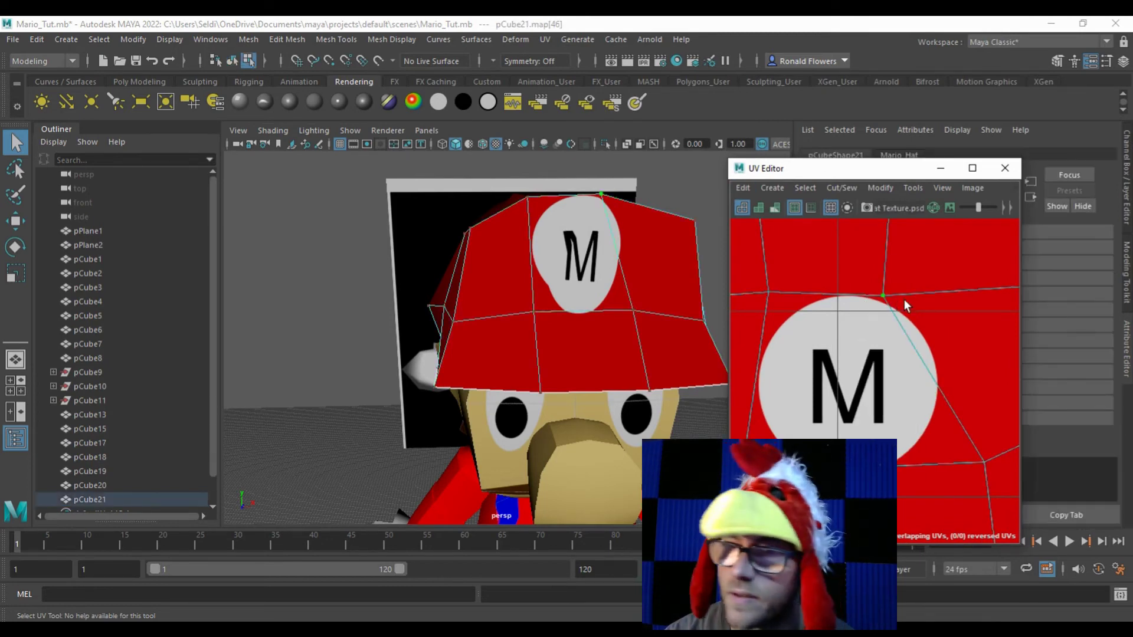
pyautogui.press('w')
pyautogui.moveTo(932, 300)
pyautogui.mouseDown()
pyautogui.moveTo(962, 298)
pyautogui.moveTo(951, 300)
pyautogui.mouseUp()
# Step: Move the two UVs at the lower right and lower left of the M circle inward, and close the UV Editor
pyautogui.click(993, 472)
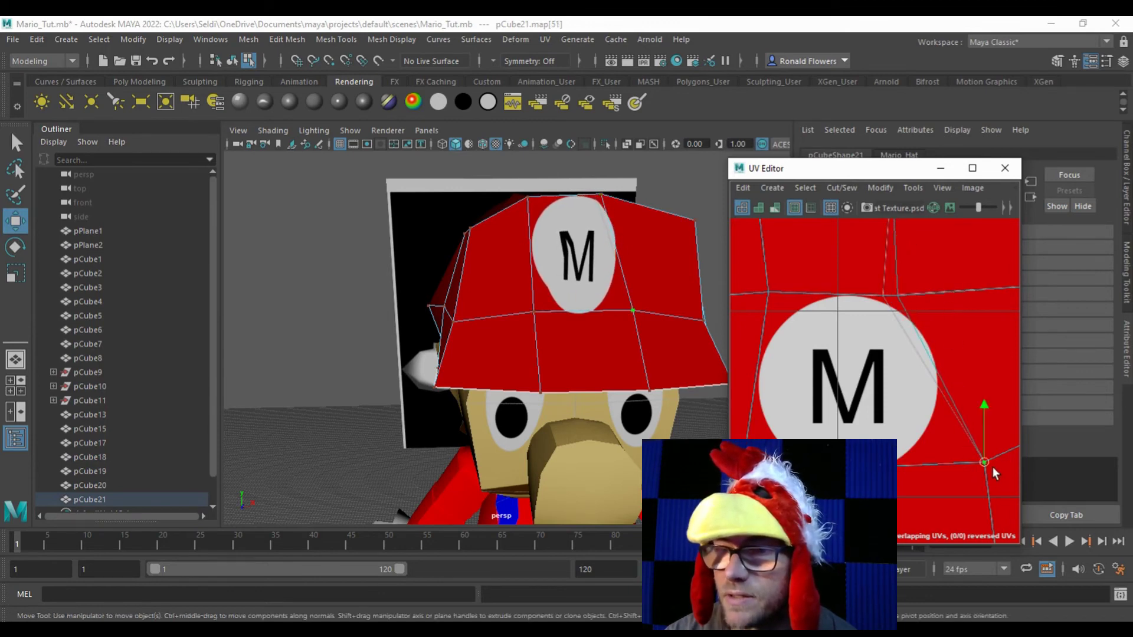
pyautogui.click(968, 461)
pyautogui.moveTo(969, 465); pyautogui.dragTo(951, 461)
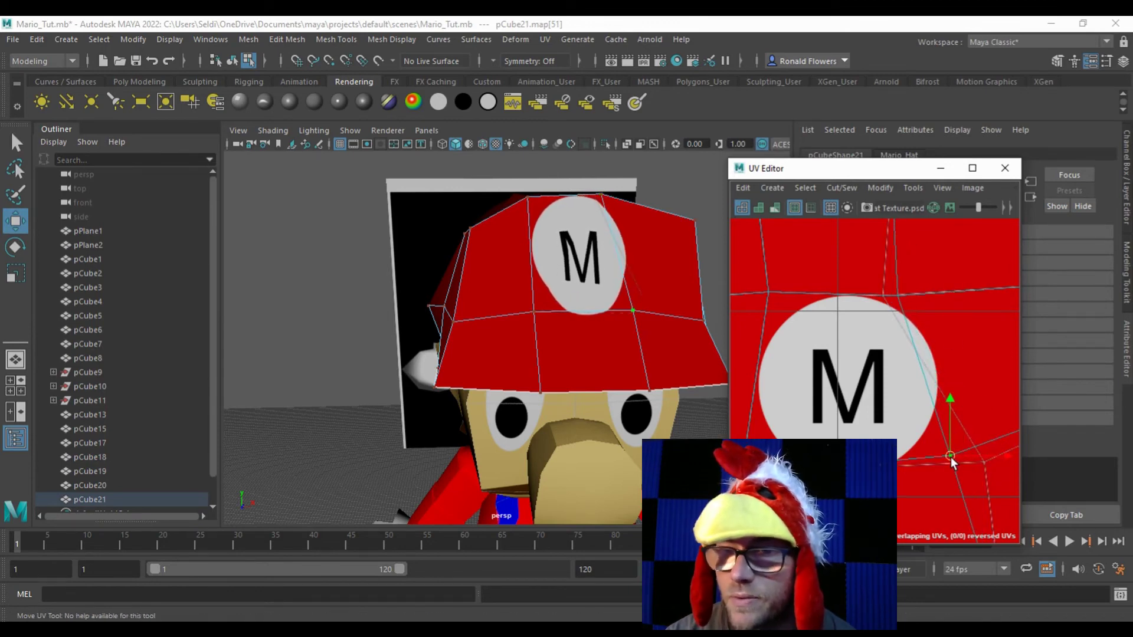
pyautogui.click(742, 469)
pyautogui.moveTo(742, 469); pyautogui.dragTo(775, 470)
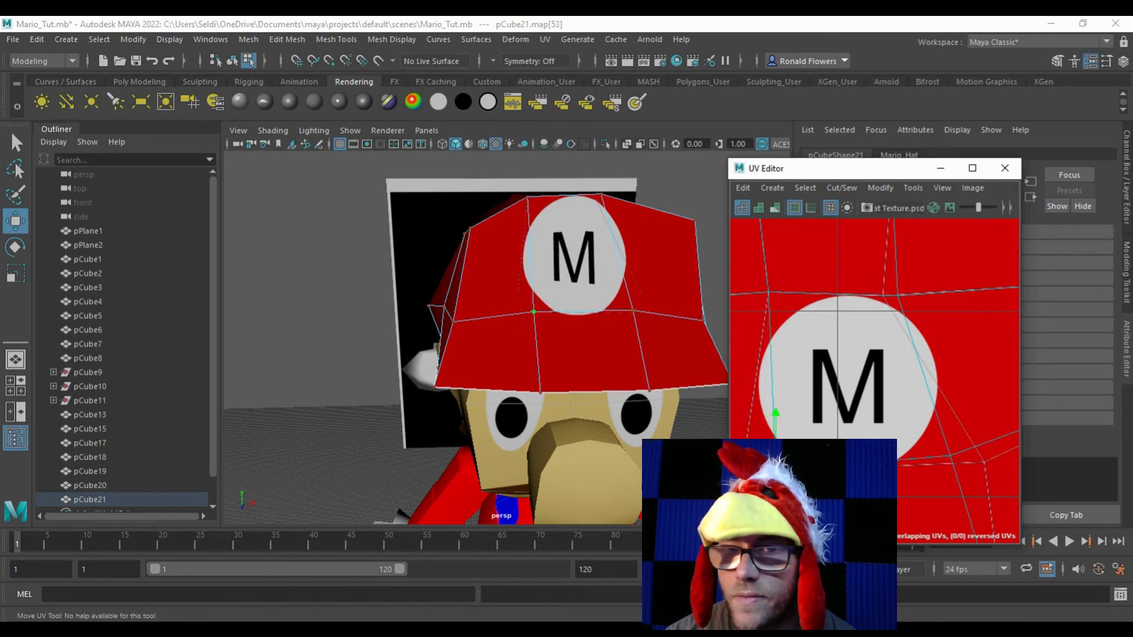
pyautogui.scroll(-5, 858, 407)
pyautogui.scroll(2, 862, 417)
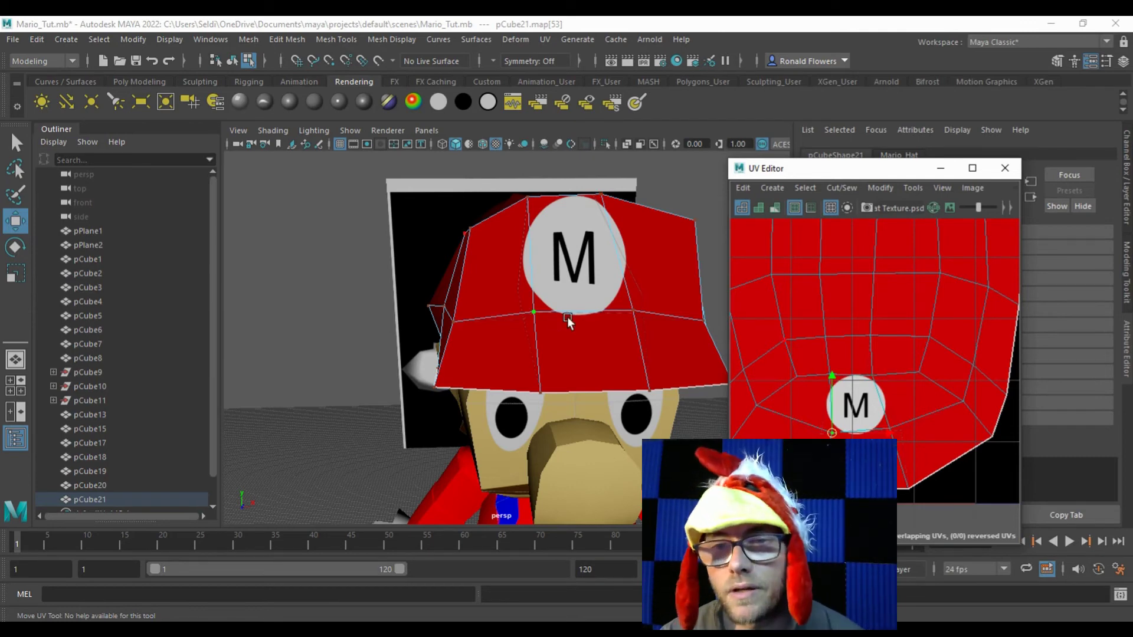
pyautogui.click(1005, 168)
pyautogui.click(718, 339)
pyautogui.moveTo(718, 340); pyautogui.dragTo(532, 295)
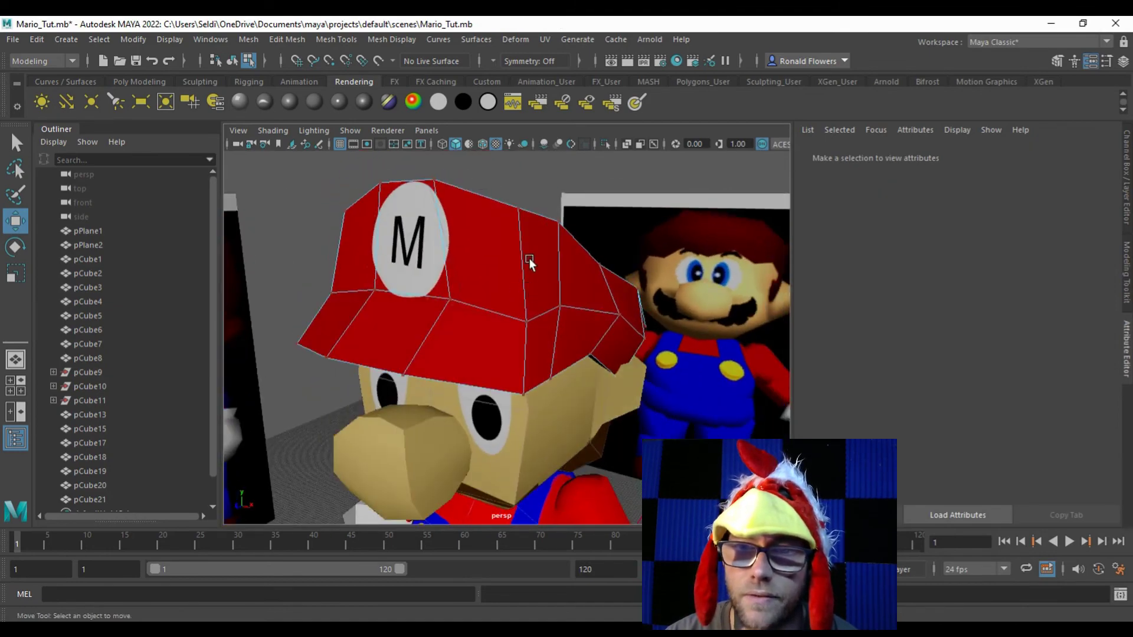
# Step: Return the hat to object mode and clear the selection
pyautogui.rightClick(510, 246)
pyautogui.click(537, 235)
pyautogui.scroll(-8, 555, 326)
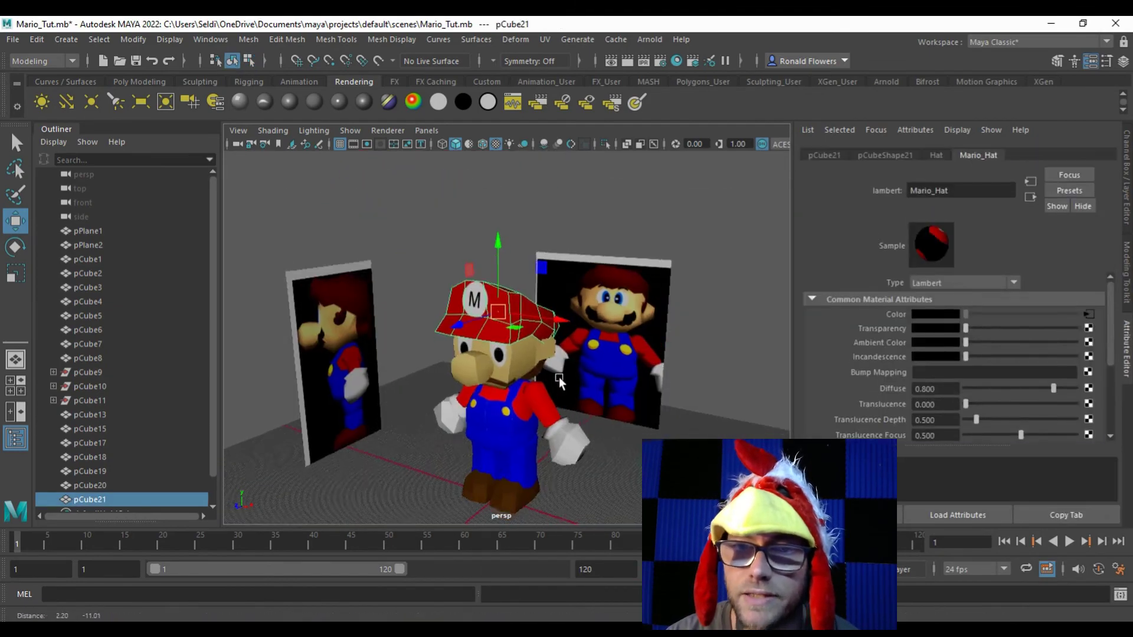
pyautogui.moveTo(556, 386); pyautogui.dragTo(556, 359)
pyautogui.click(596, 418)
pyautogui.scroll(5, 598, 422)
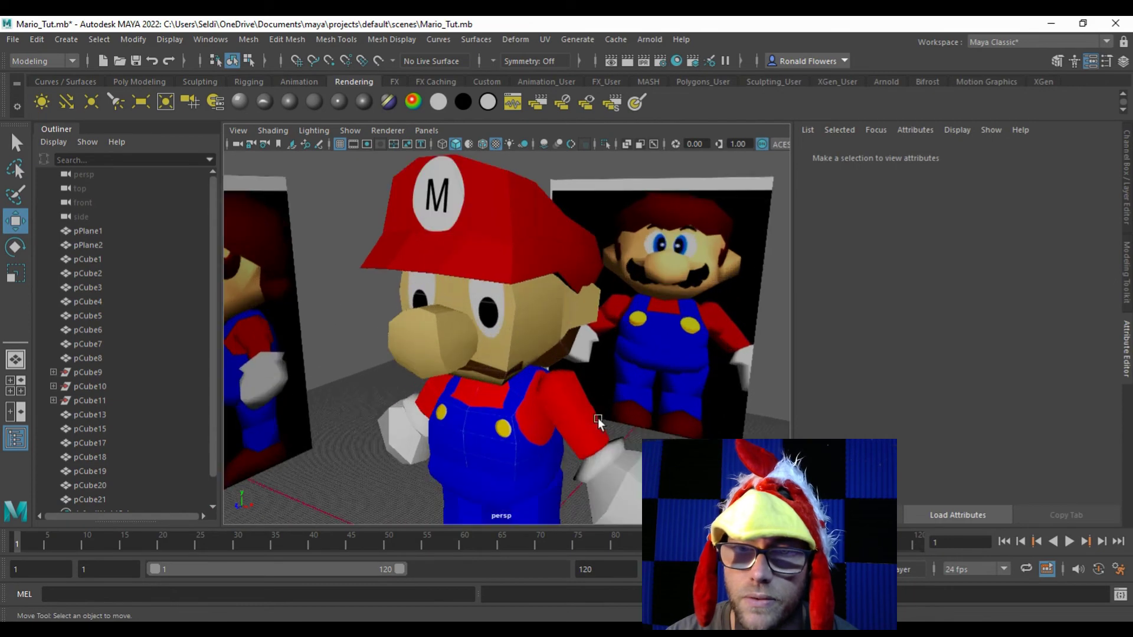
# Step: Inspect the textured torso and head up close, checking their Mario_Shirt and Mario_Face materials
pyautogui.click(523, 477)
pyautogui.scroll(3, 478, 469)
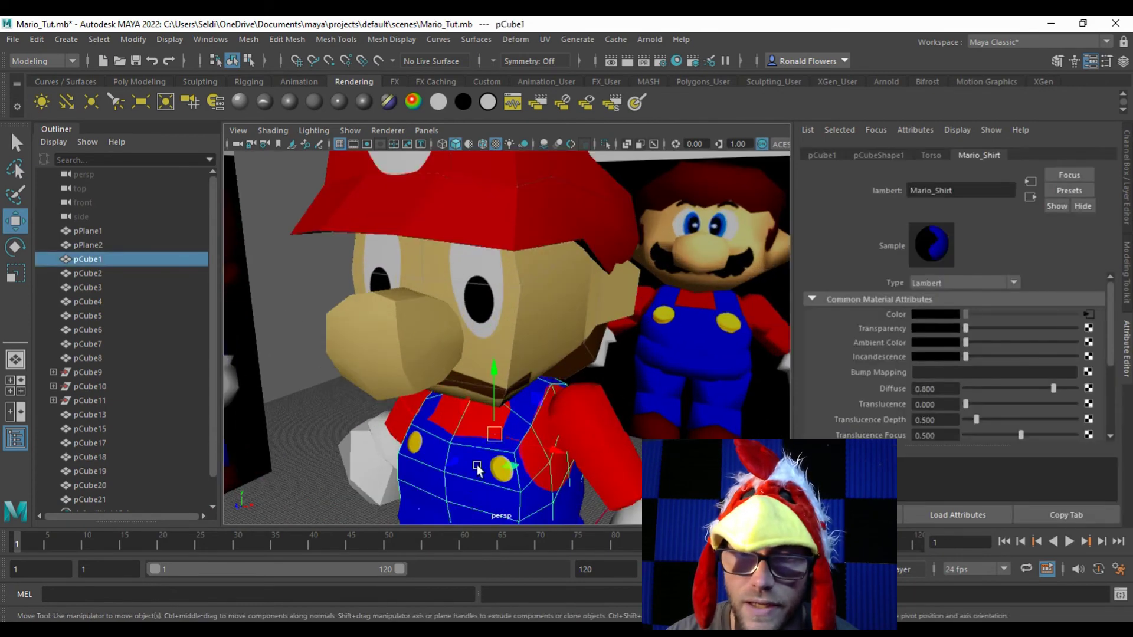
pyautogui.click(513, 304)
pyautogui.click(485, 300)
pyautogui.click(494, 452)
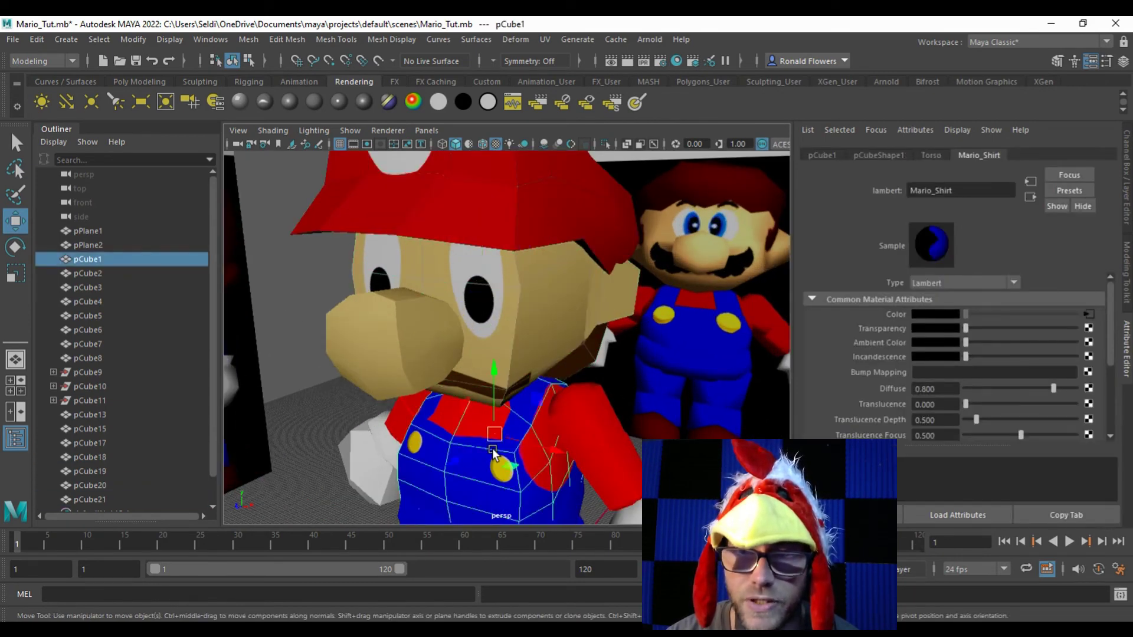
pyautogui.click(511, 187)
pyautogui.click(482, 289)
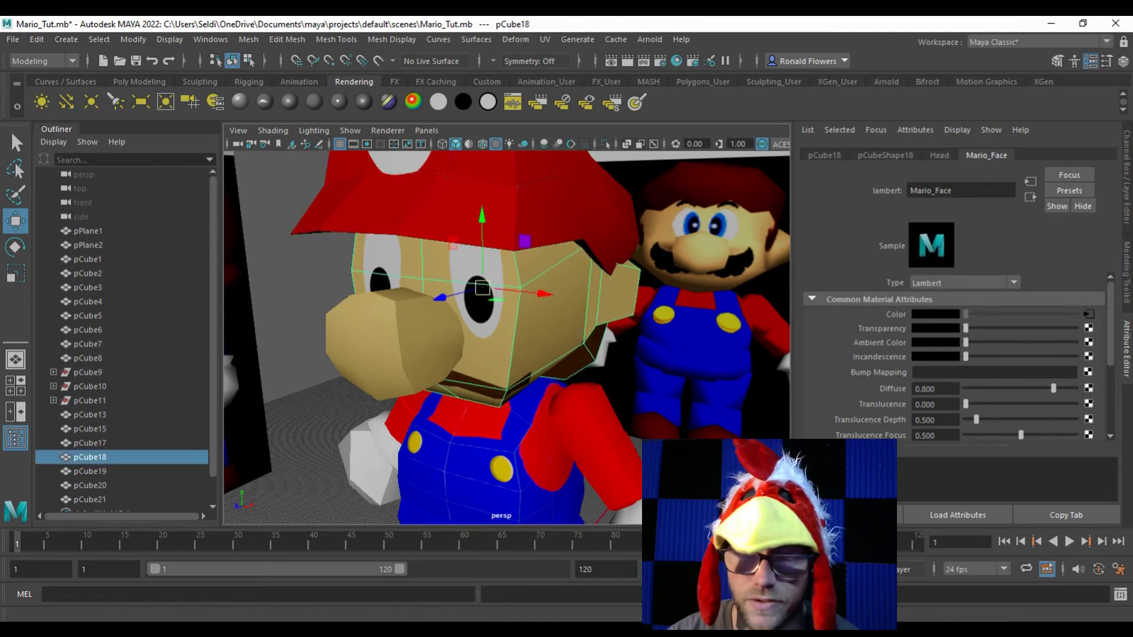
# Step: Switch to Photoshop, hide the UVs layer in Mario Hat Texture.psd and Mario Face Texture.psd, and save both files
pyautogui.hotkey('alt', 'Tab')
pyautogui.click(967, 452)
pyautogui.hotkey('ctrl', 's')
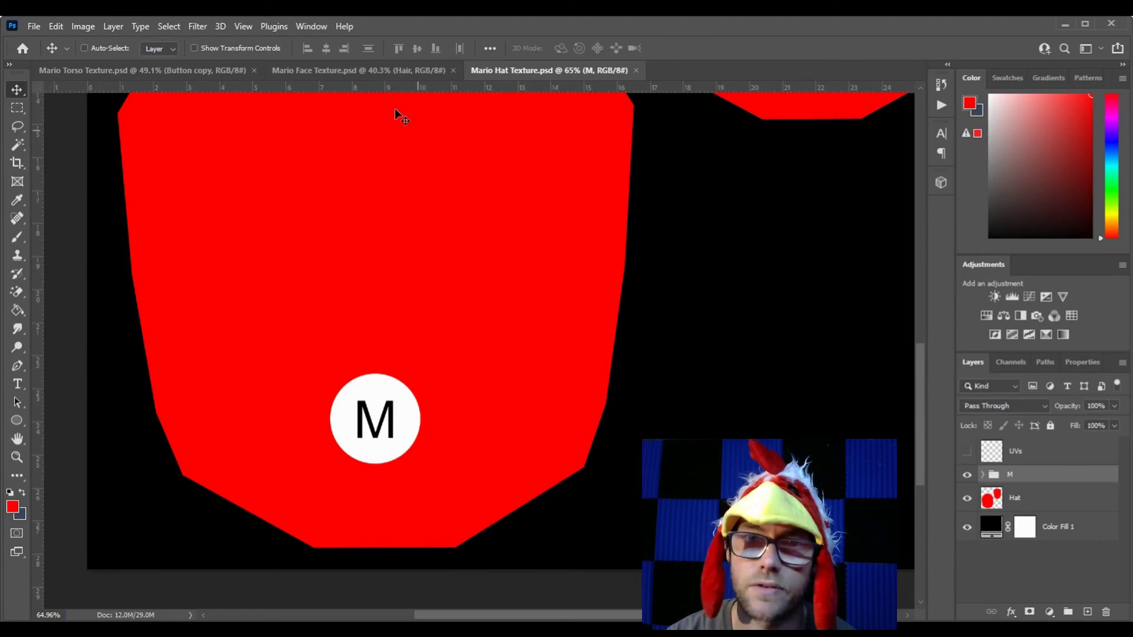
pyautogui.click(360, 70)
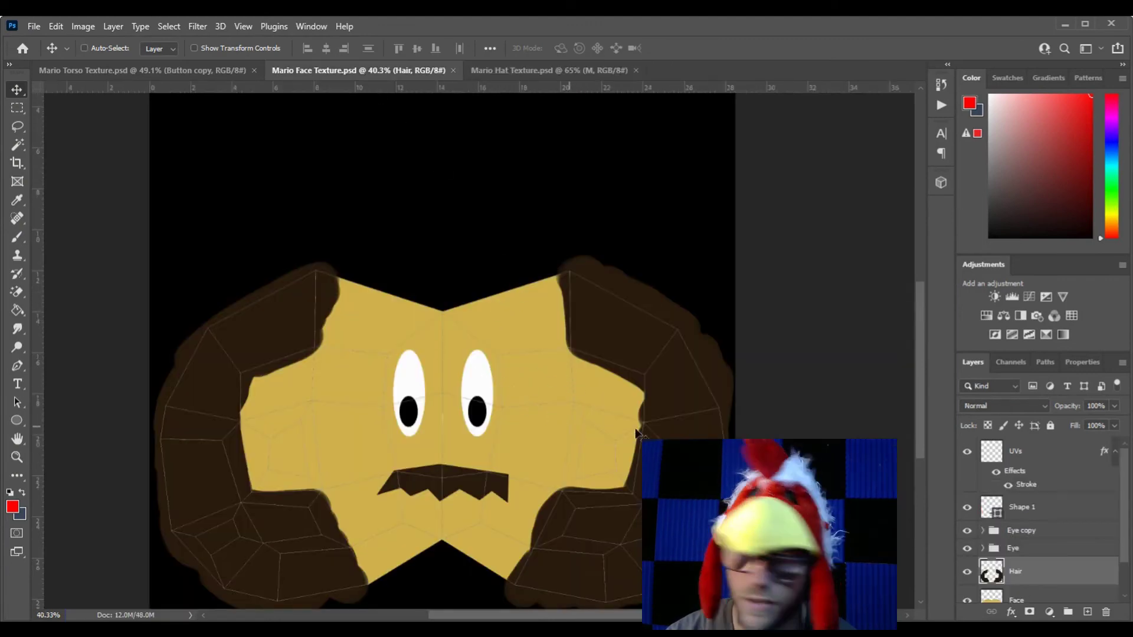
pyautogui.click(967, 454)
pyautogui.hotkey('ctrl', 's')
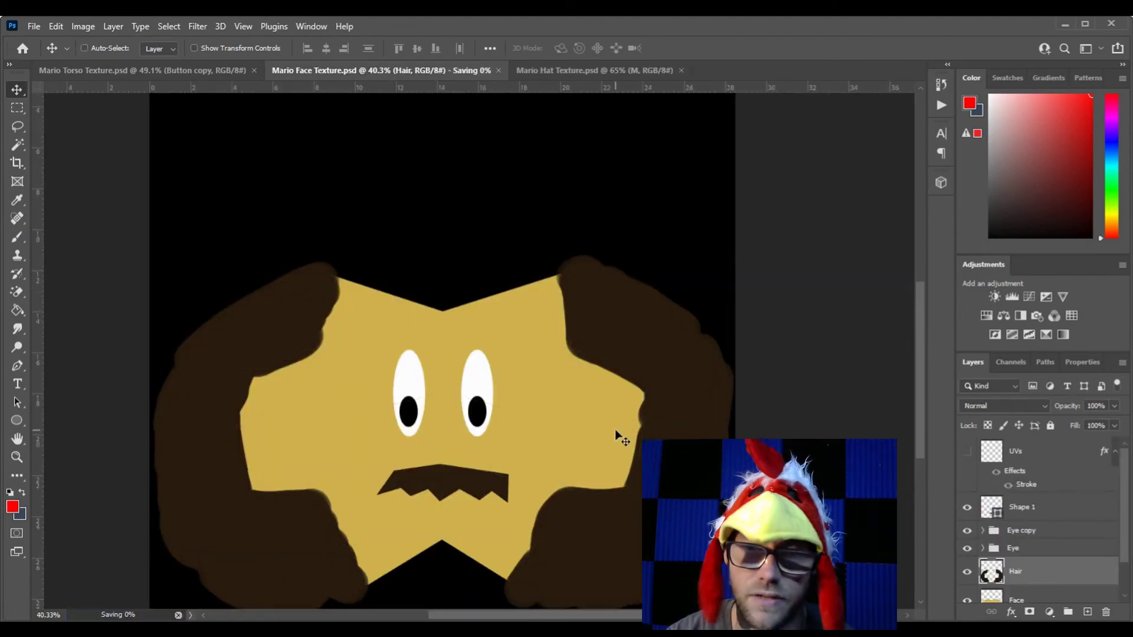
# Step: Hide the UVs layer in Mario Torso Texture.psd and save the file
pyautogui.click(175, 69)
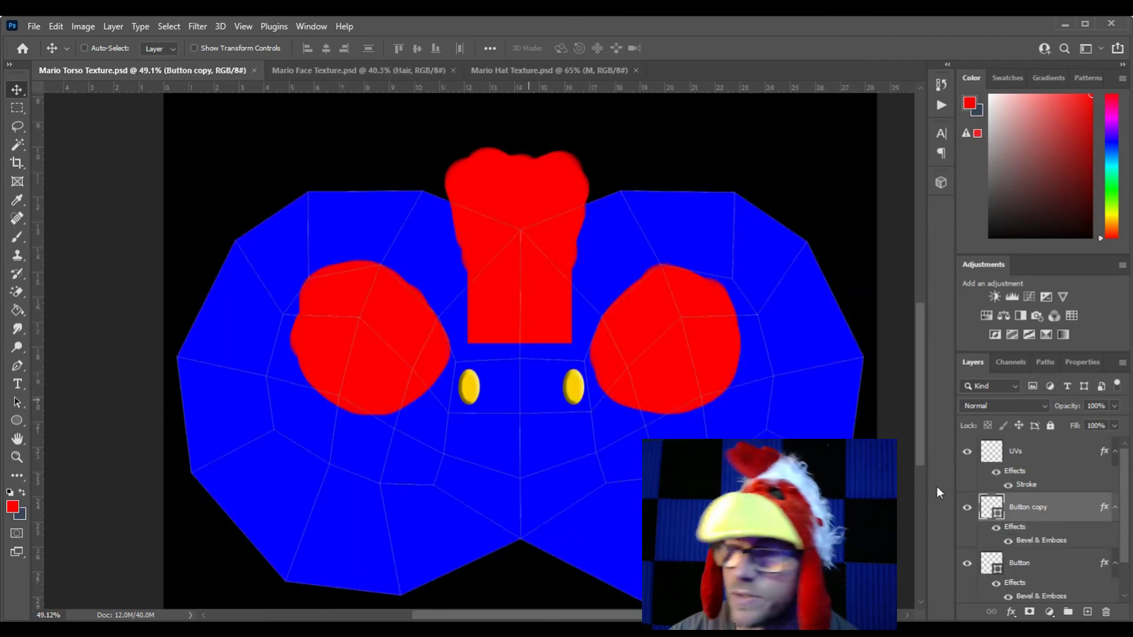
pyautogui.click(965, 455)
pyautogui.hotkey('ctrl', 's')
# Step: Switch to Maya, refresh the torso's Mario_Shirt material with the updated texture, and clear the selection
pyautogui.hotkey('alt', 'Tab')
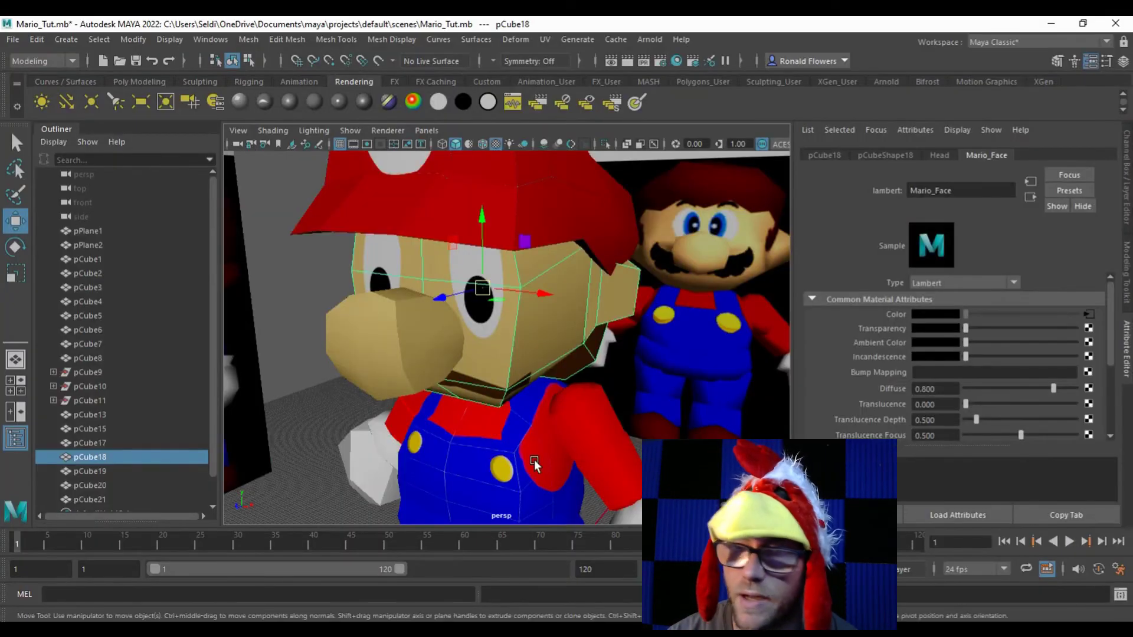
pyautogui.click(571, 434)
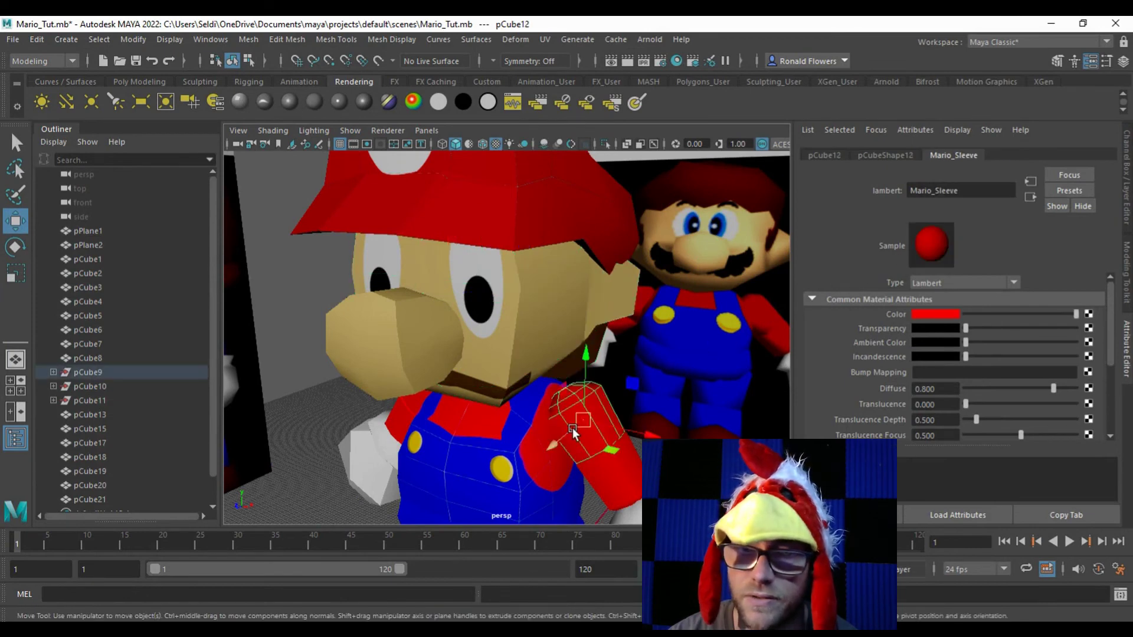
pyautogui.click(528, 466)
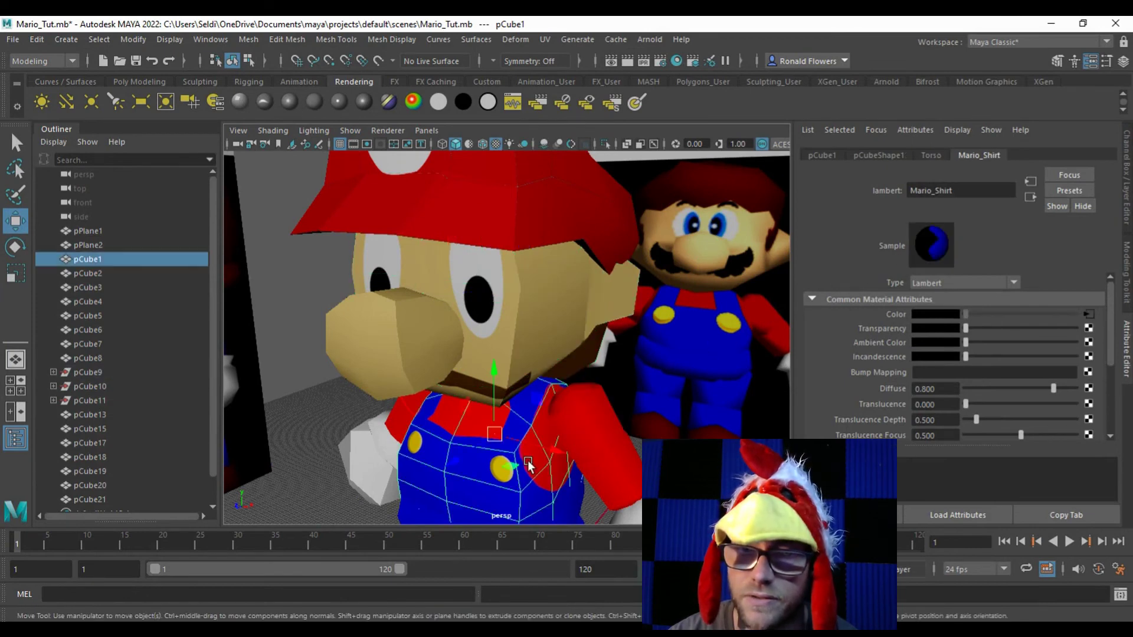
pyautogui.click(556, 211)
pyautogui.click(708, 440)
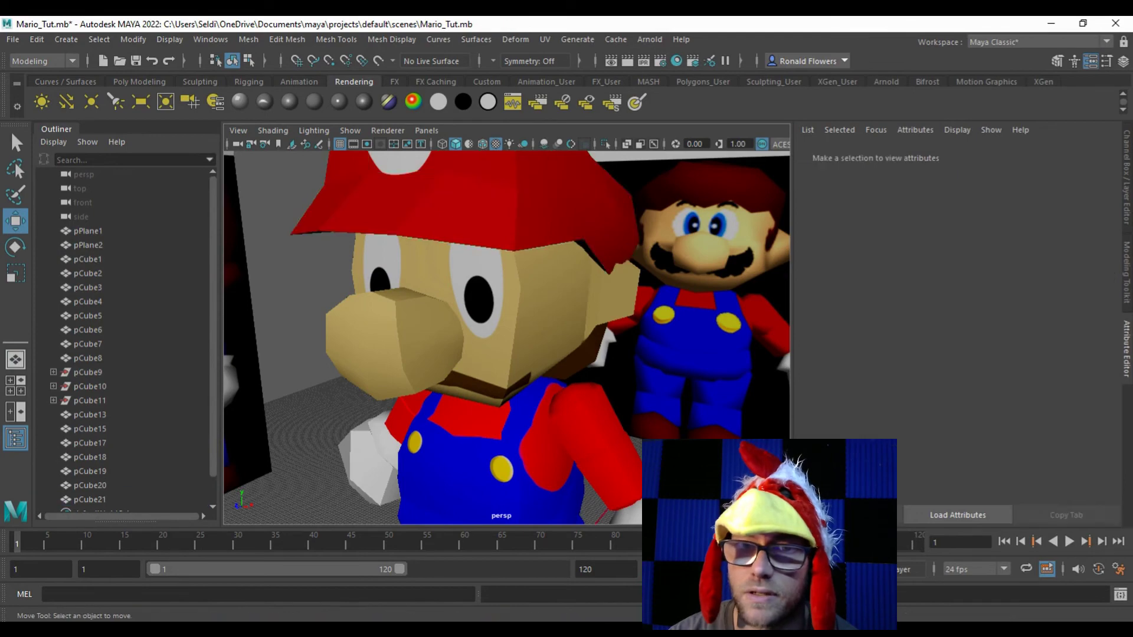
# Step: Check the whole textured Mario beside the reference images and save the scene
pyautogui.scroll(-8, 707, 436)
pyautogui.scroll(3, 667, 436)
pyautogui.moveTo(676, 403); pyautogui.dragTo(650, 389)
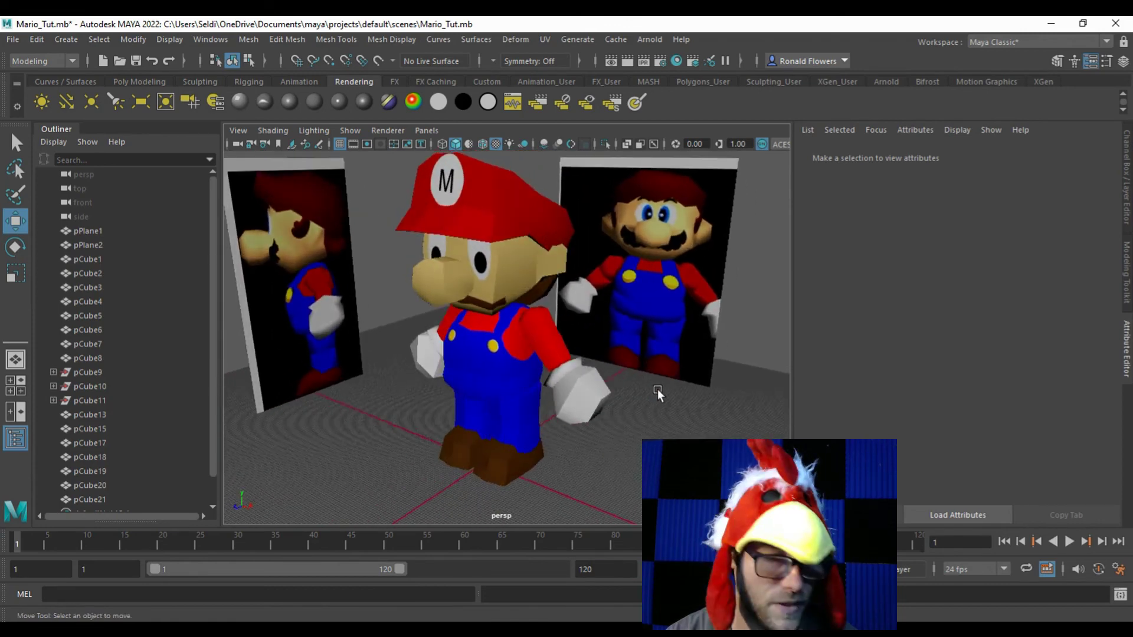
pyautogui.hotkey('ctrl', 's')
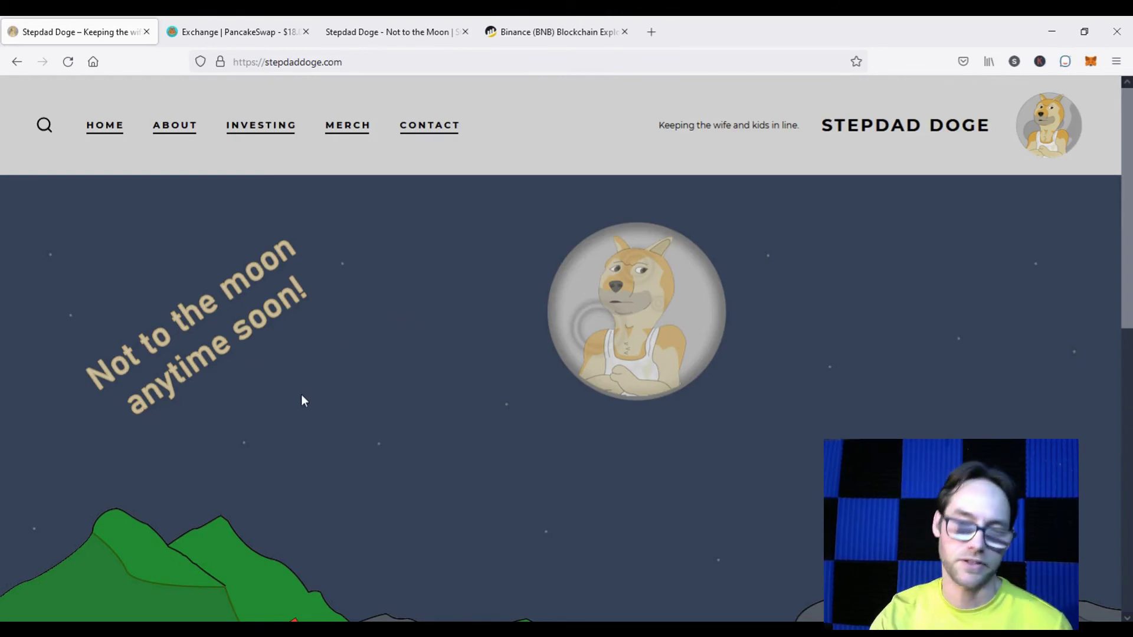
# Step: Switch to the web browser and look over the Stepdad Doge home page, including its tagline and illustrated background
pyautogui.scroll(-2, 430, 349)
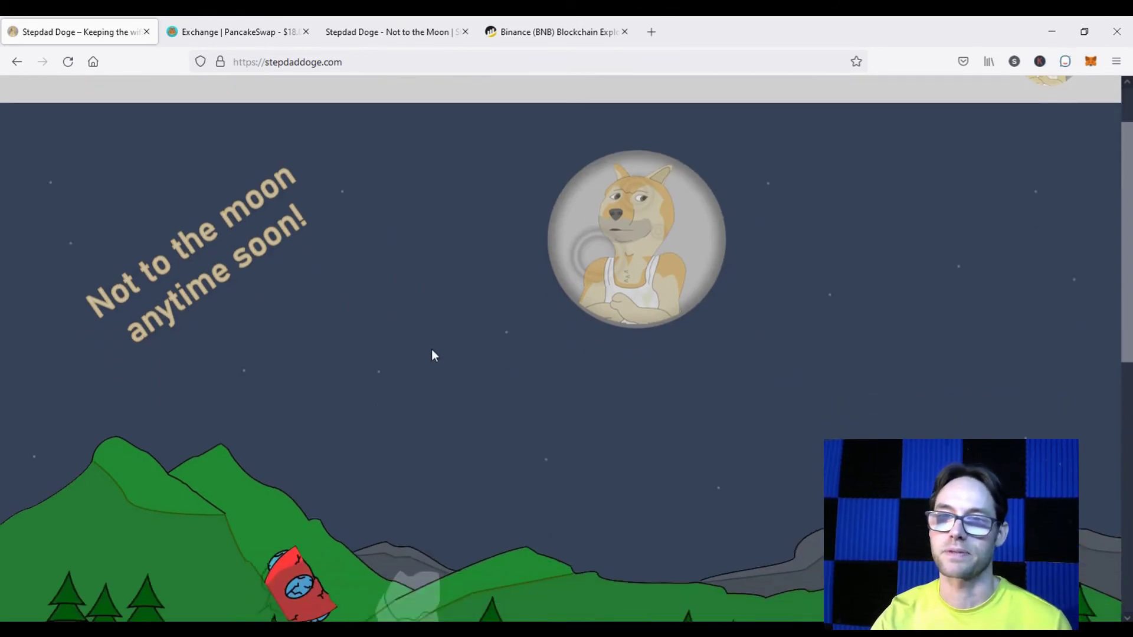
pyautogui.scroll(2, 431, 350)
pyautogui.moveTo(648, 125); pyautogui.dragTo(801, 127)
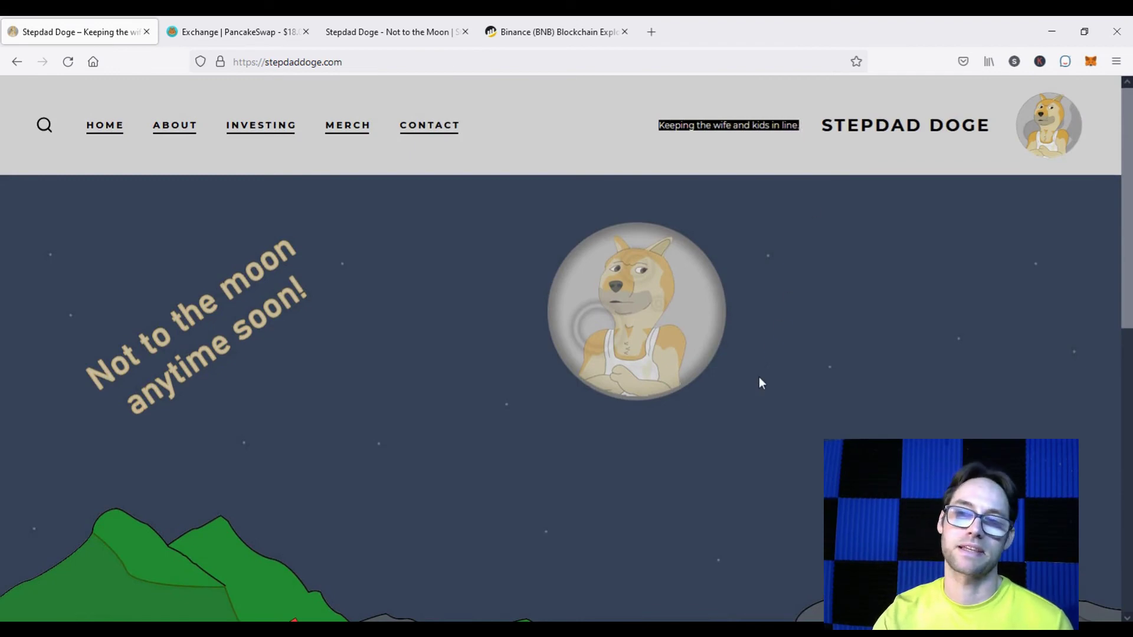
pyautogui.scroll(-2, 710, 338)
pyautogui.scroll(2, 735, 378)
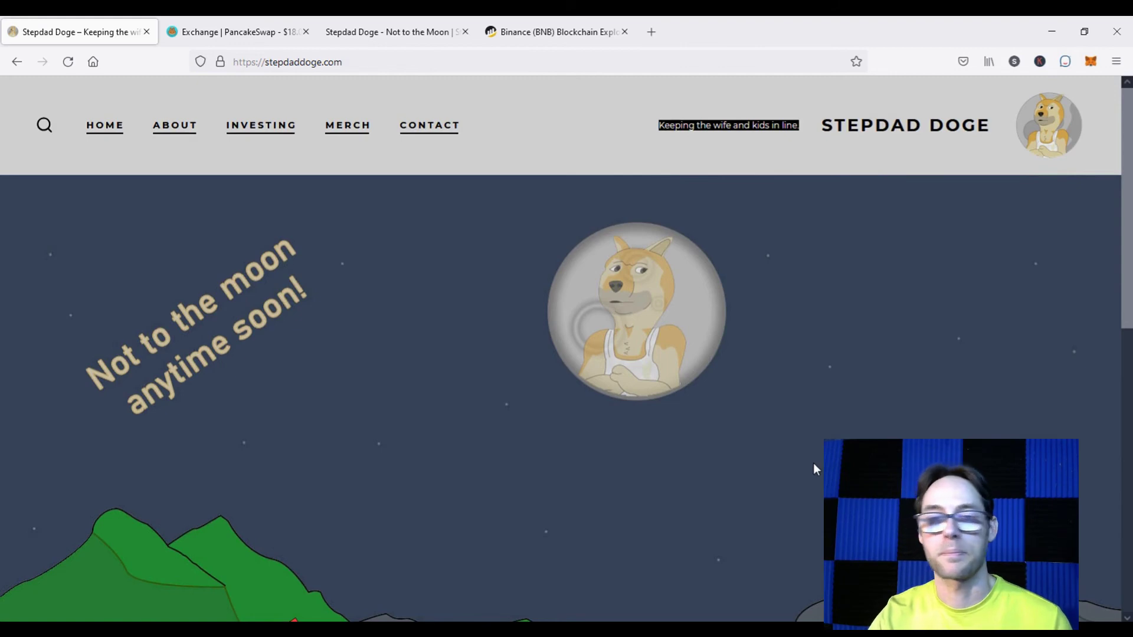
pyautogui.click(583, 470)
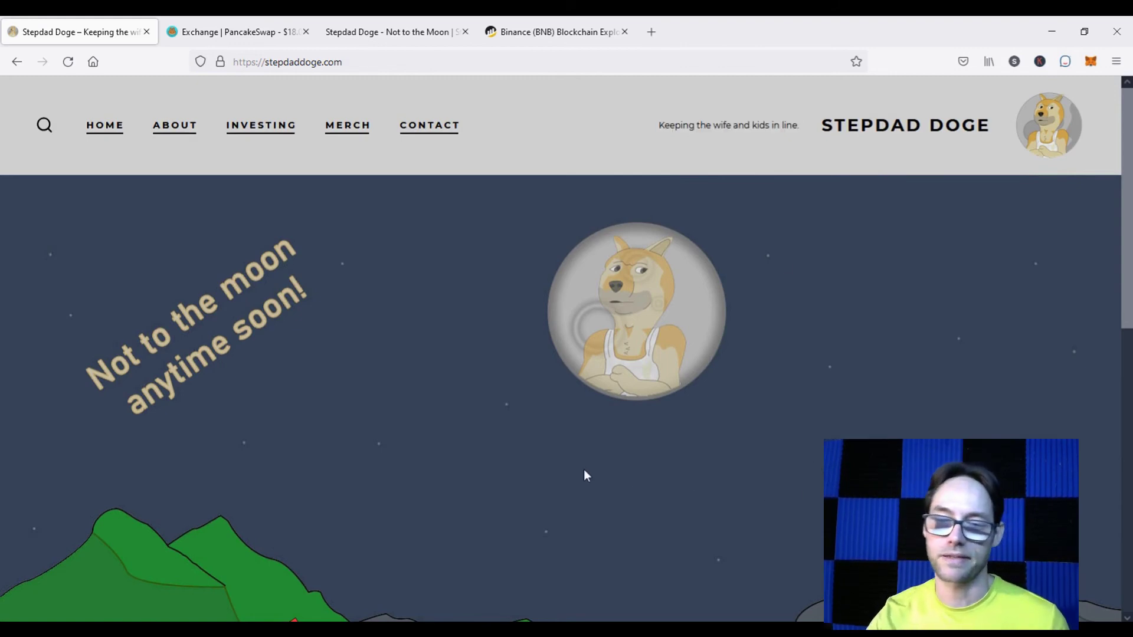
pyautogui.scroll(-4, 592, 462)
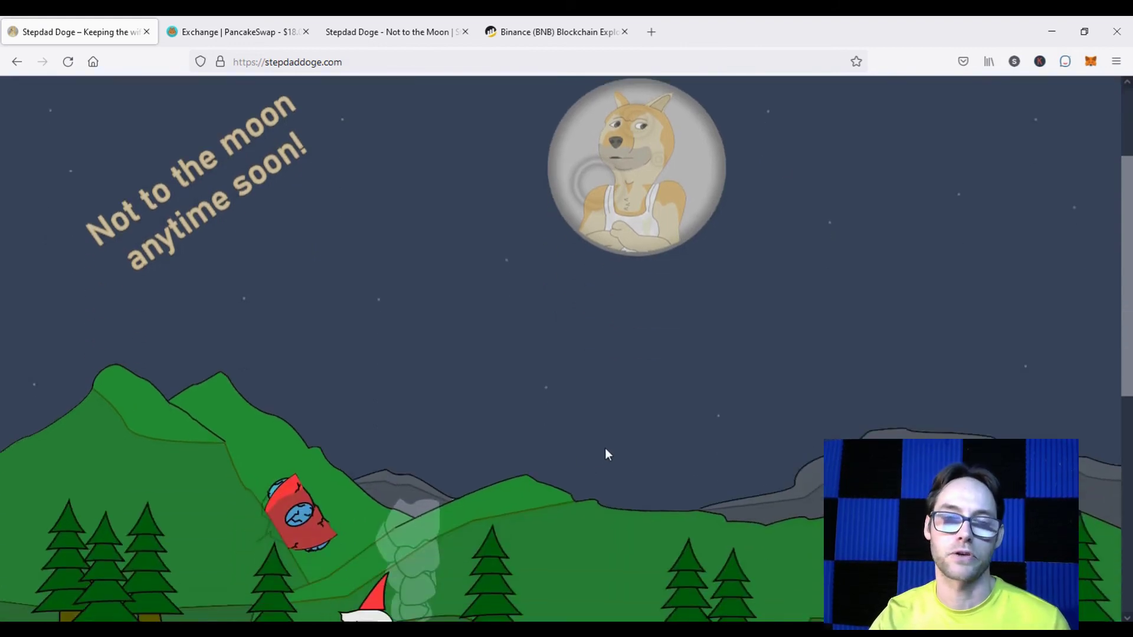
pyautogui.scroll(-2, 605, 448)
pyautogui.scroll(5, 614, 448)
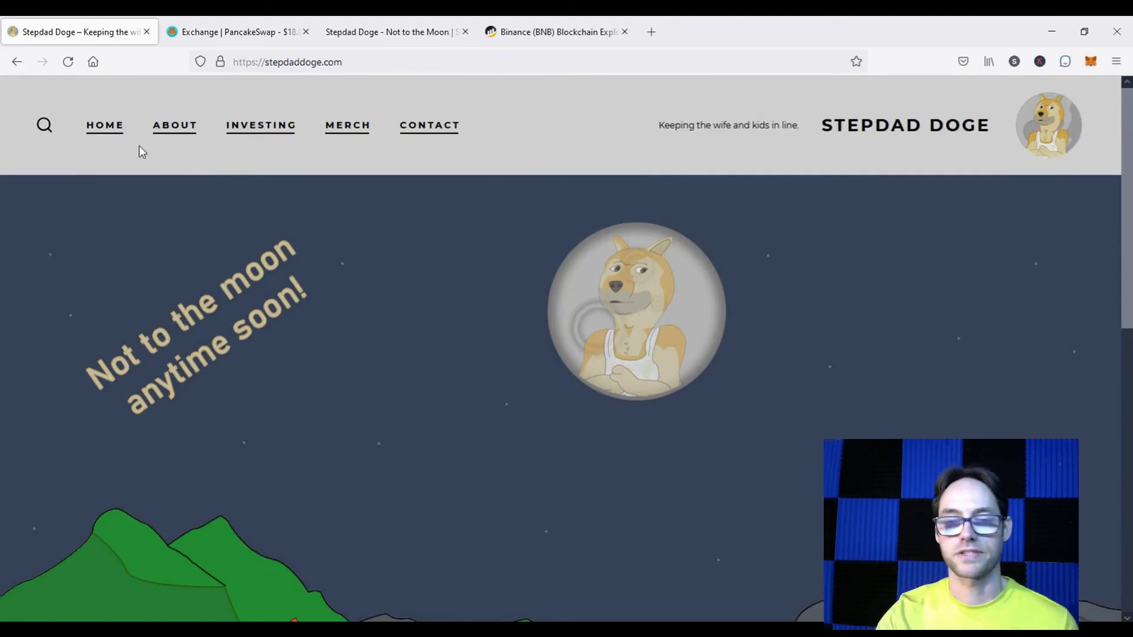
# Step: Open the site's About page and read the team section and the token's supply, fee and staking details
pyautogui.click(176, 126)
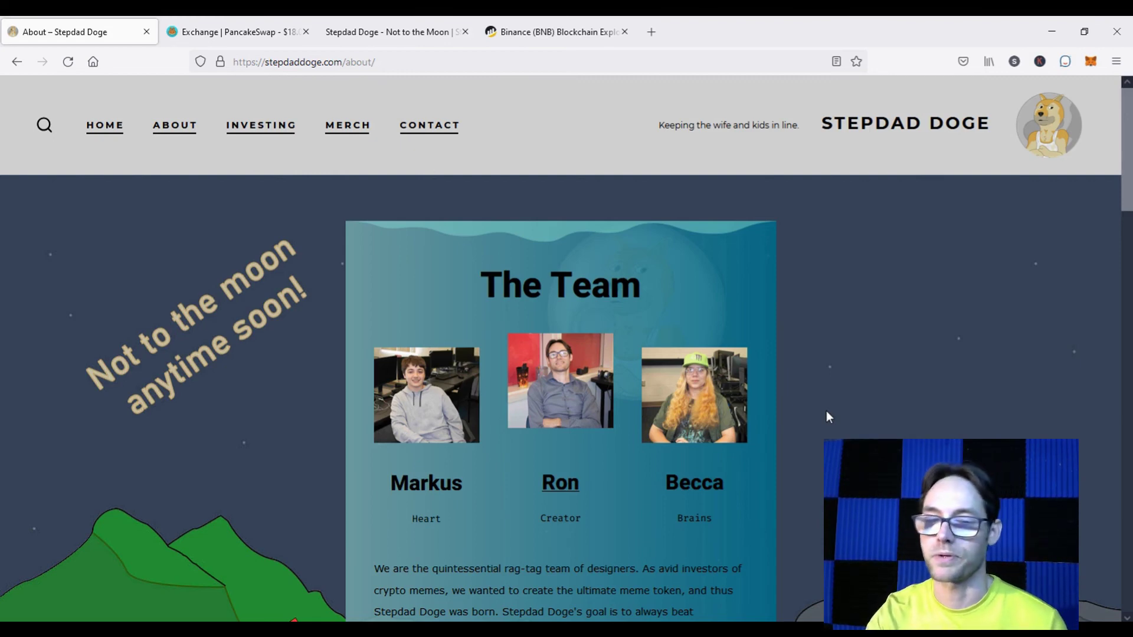
pyautogui.scroll(-5, 826, 411)
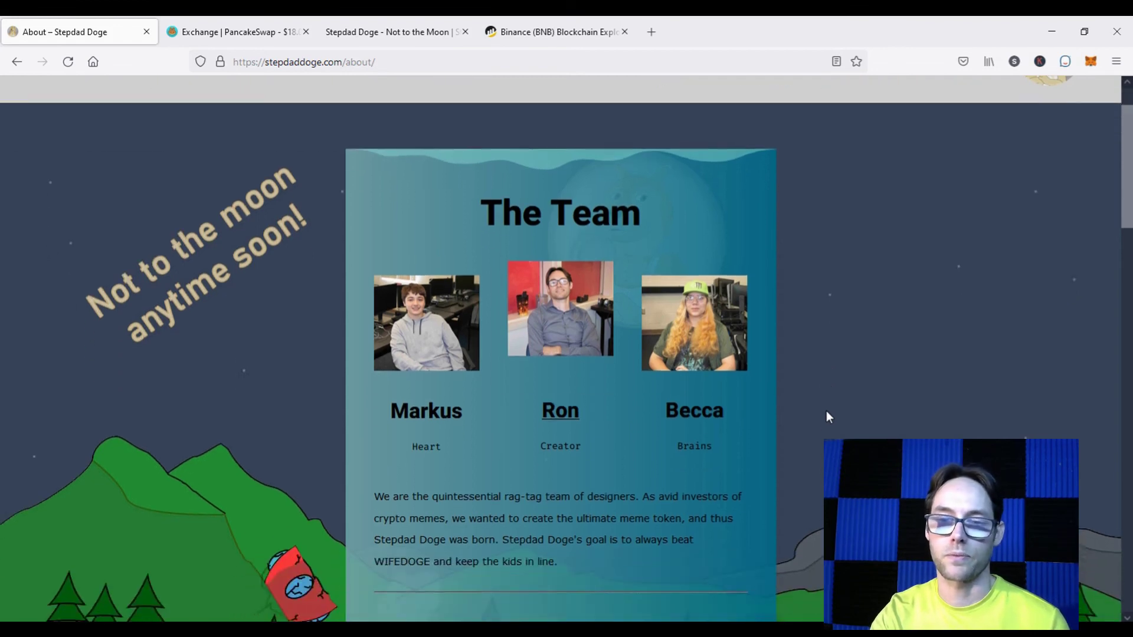
pyautogui.scroll(-4, 826, 411)
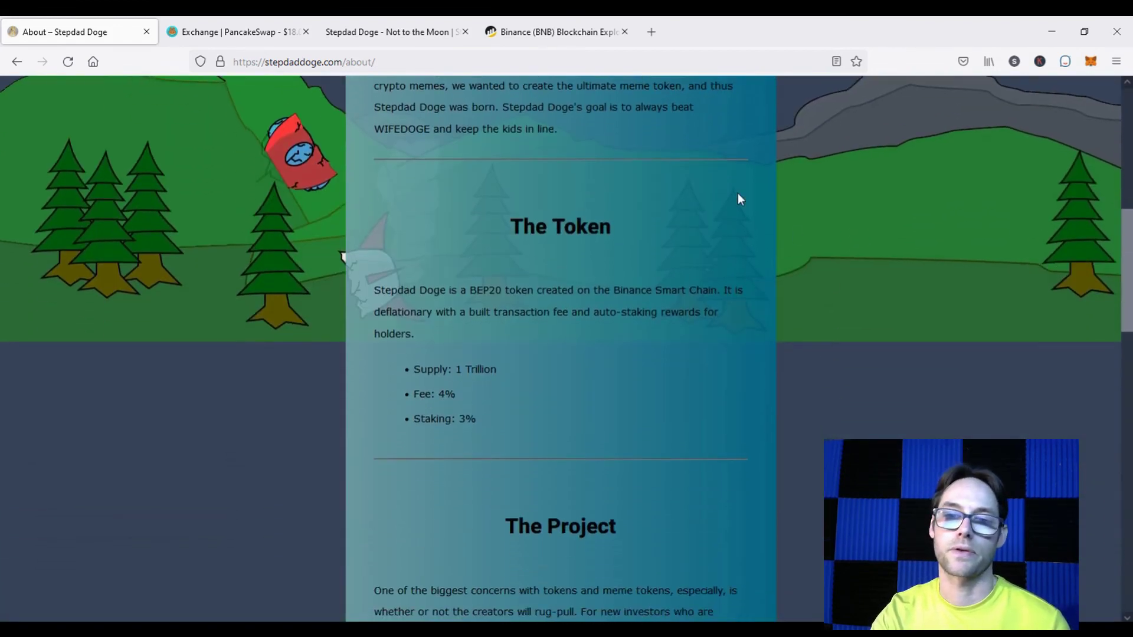
pyautogui.scroll(-1, 759, 451)
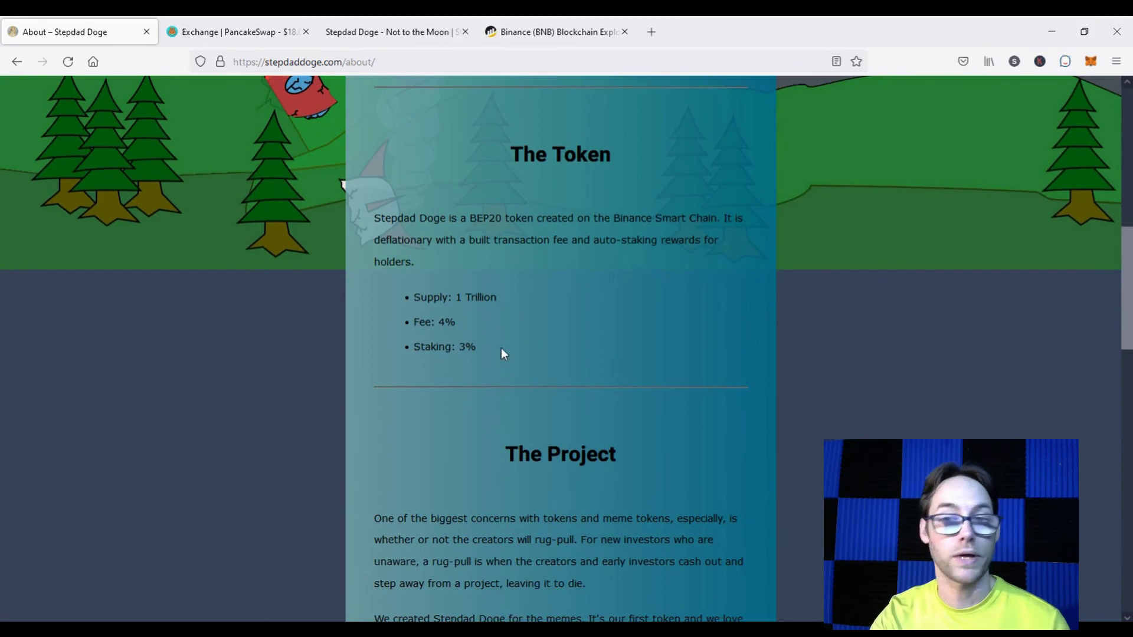
pyautogui.moveTo(459, 298); pyautogui.dragTo(478, 298)
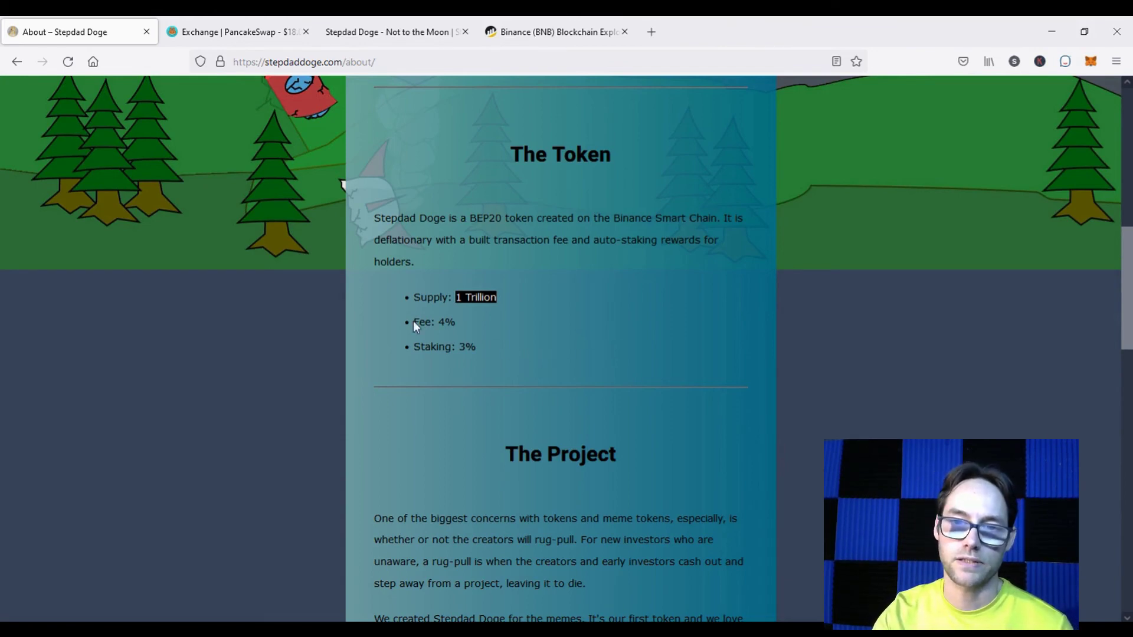
pyautogui.moveTo(458, 323); pyautogui.dragTo(412, 326)
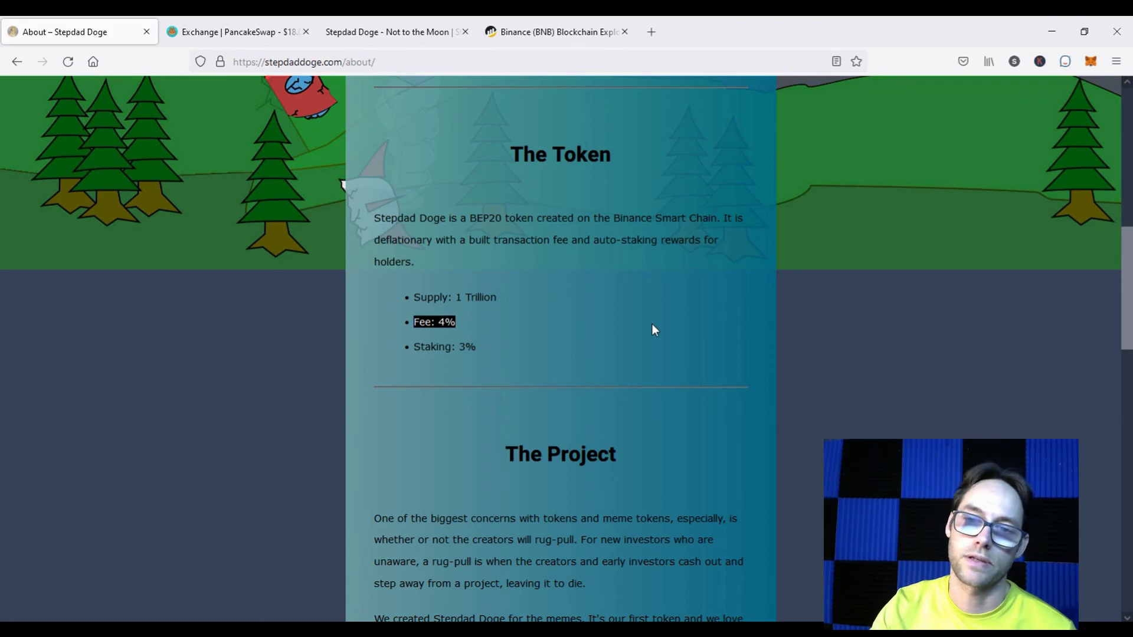
pyautogui.moveTo(478, 349); pyautogui.dragTo(425, 347)
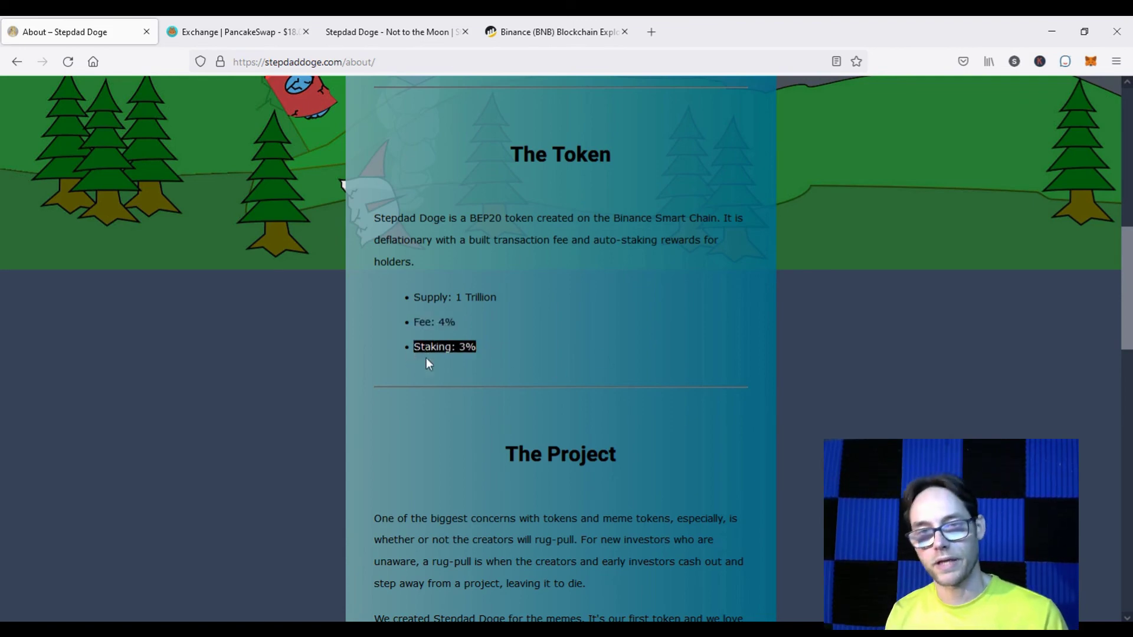
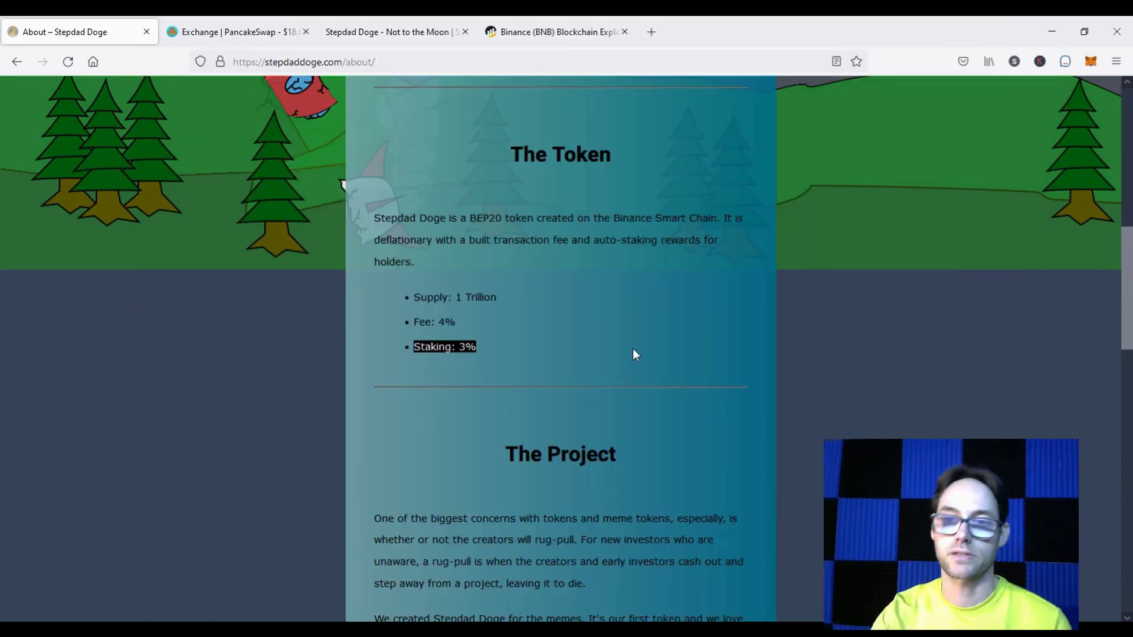
# Step: Browse the products on the site's Merch page and view the Stepdad Doge - Not to the Moon store listing
pyautogui.scroll(10, 654, 301)
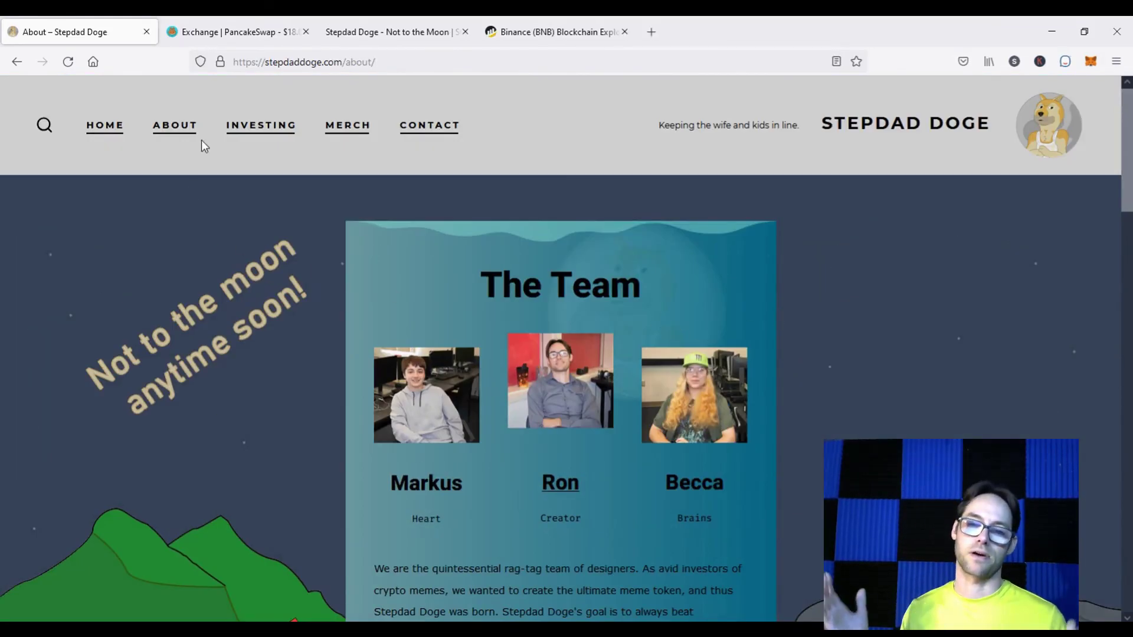
pyautogui.click(348, 125)
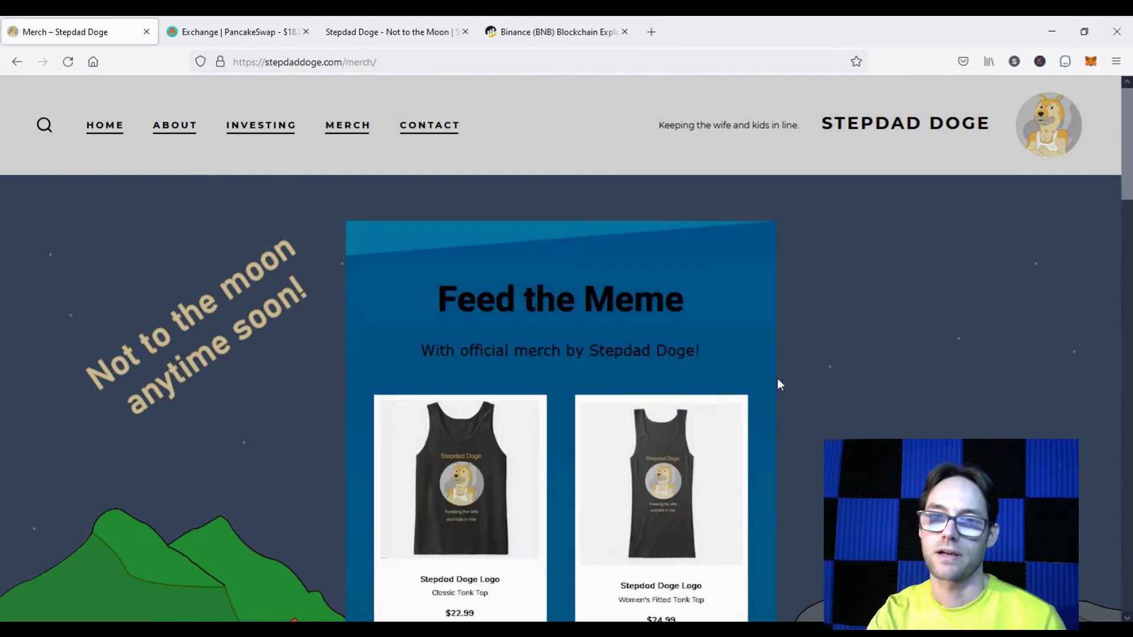
pyautogui.scroll(-6, 777, 345)
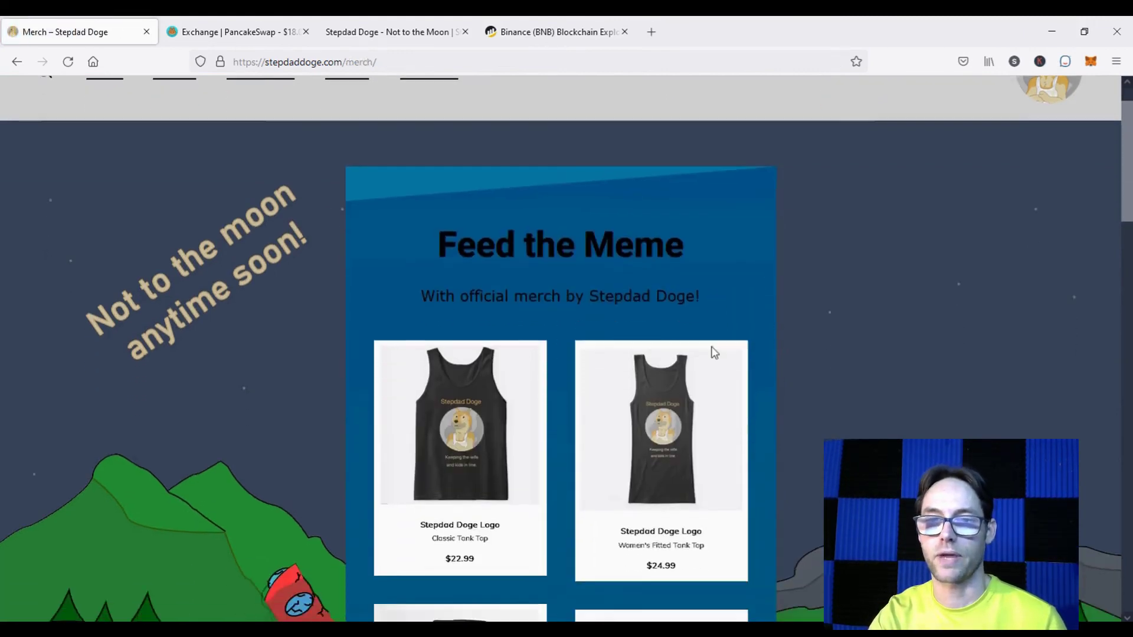
pyautogui.scroll(-3, 776, 334)
pyautogui.scroll(6, 777, 334)
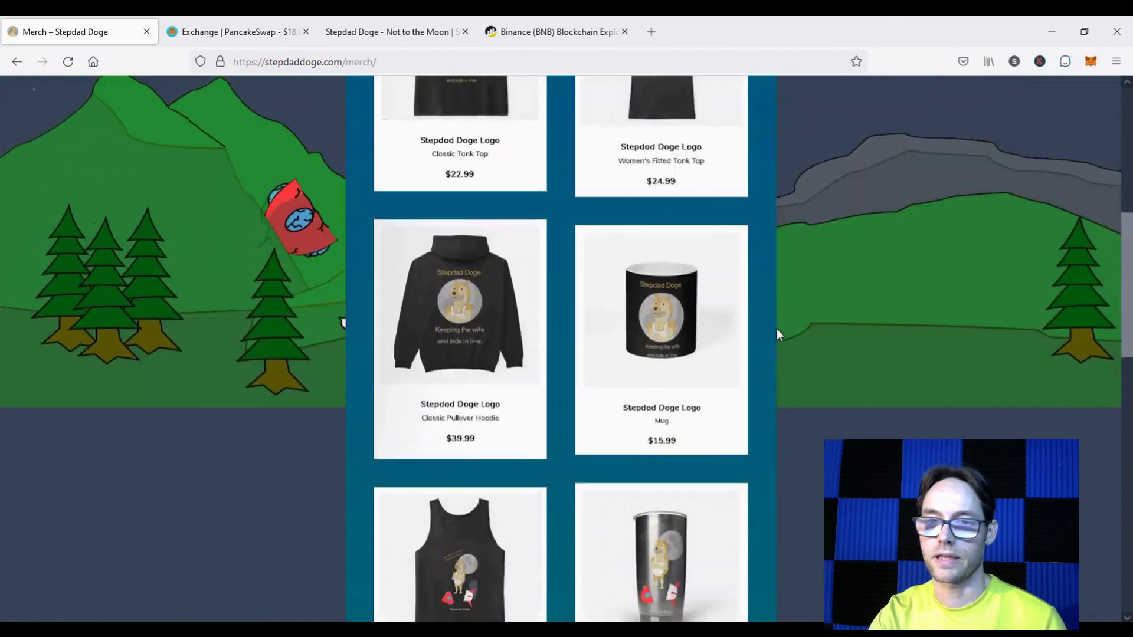
pyautogui.scroll(-4, 786, 334)
pyautogui.scroll(-12, 784, 328)
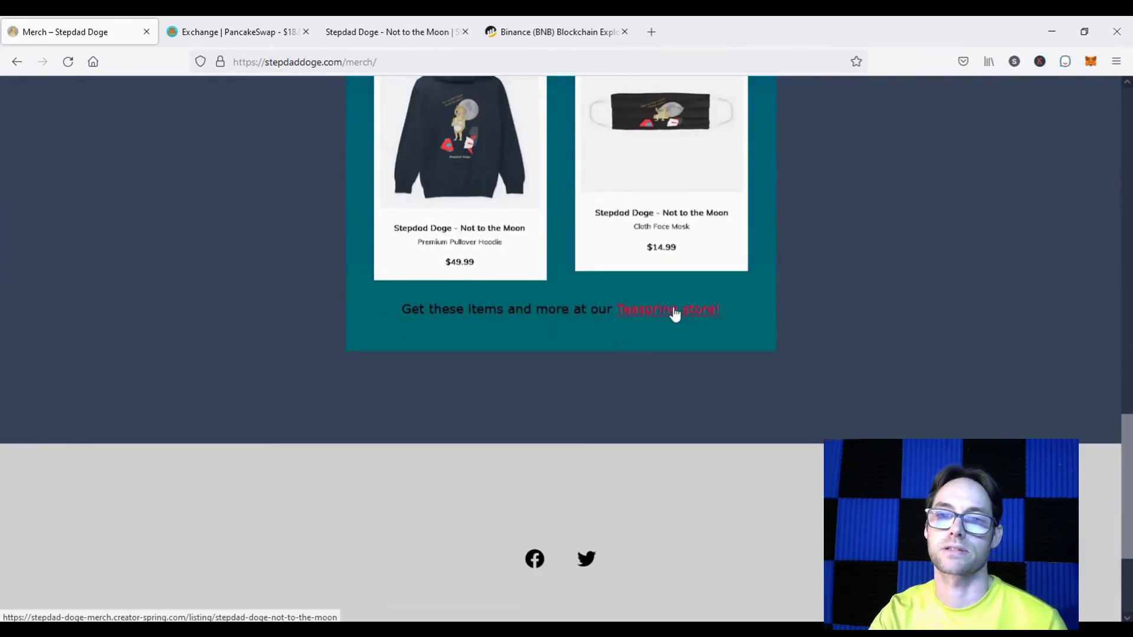
pyautogui.click(384, 24)
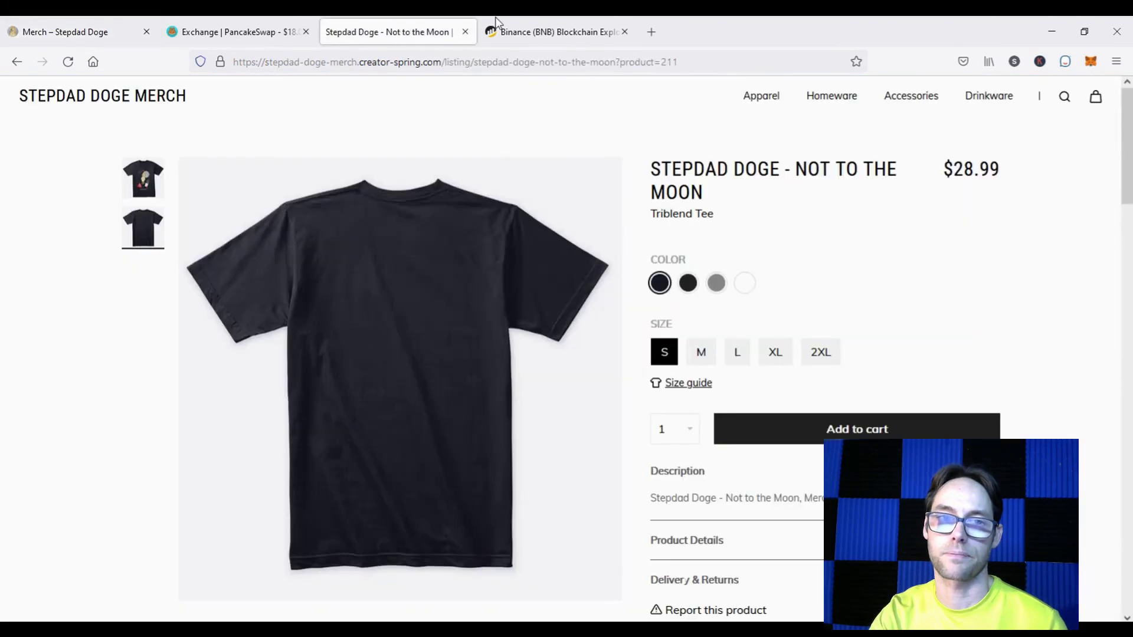
# Step: View the back and front images of the Triblend Tee, and look over the Merch page products on the Stepdad Doge site again
pyautogui.click(143, 184)
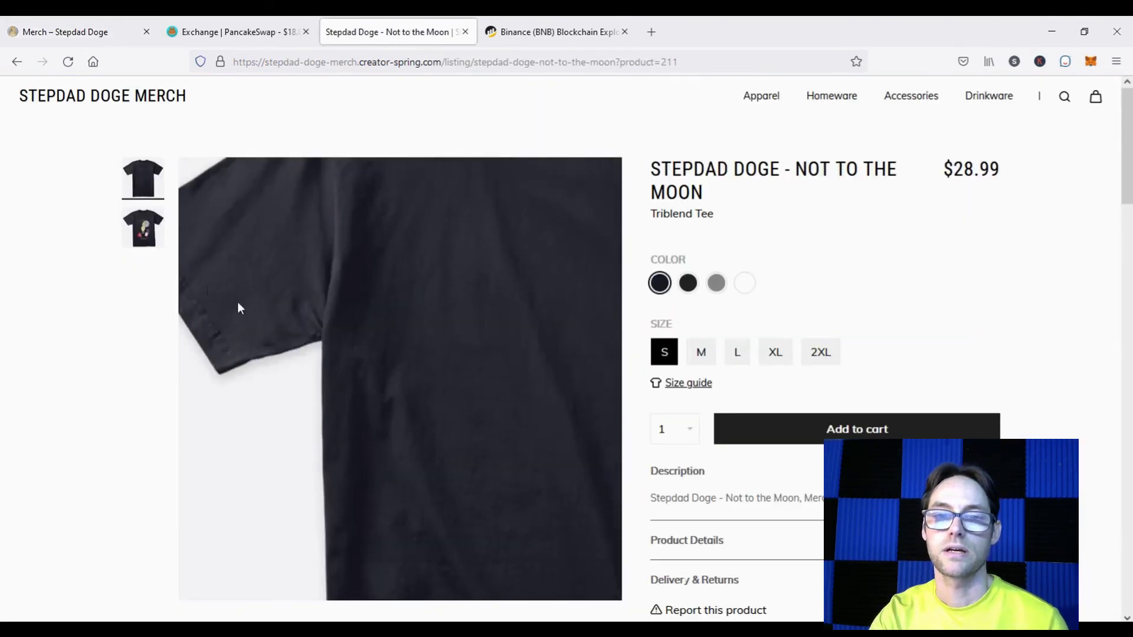
pyautogui.click(145, 234)
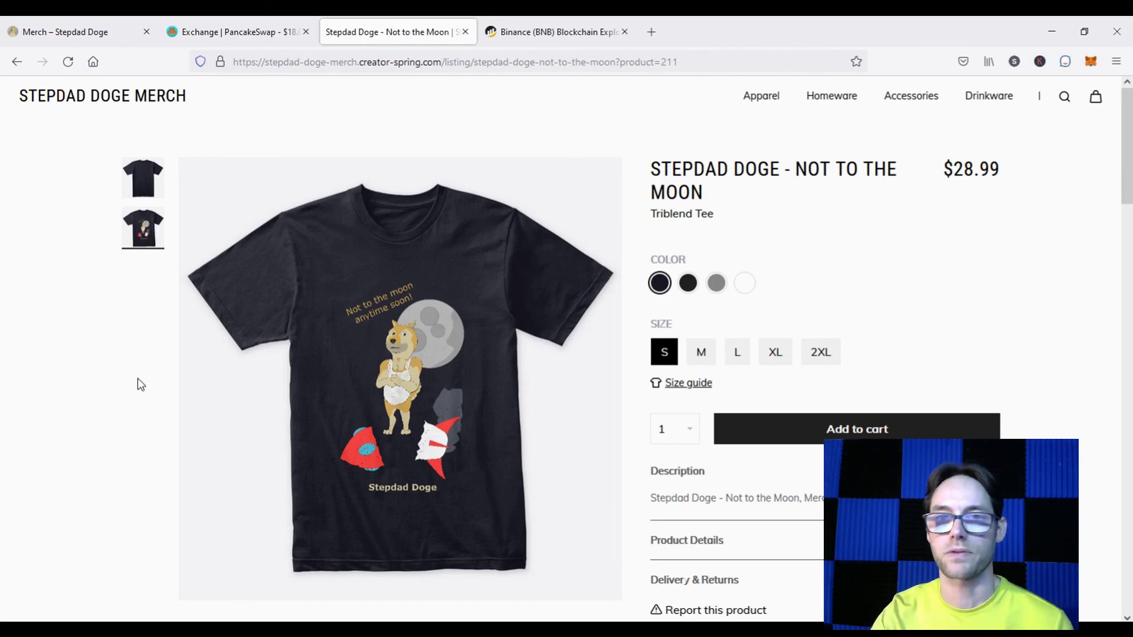
pyautogui.click(65, 32)
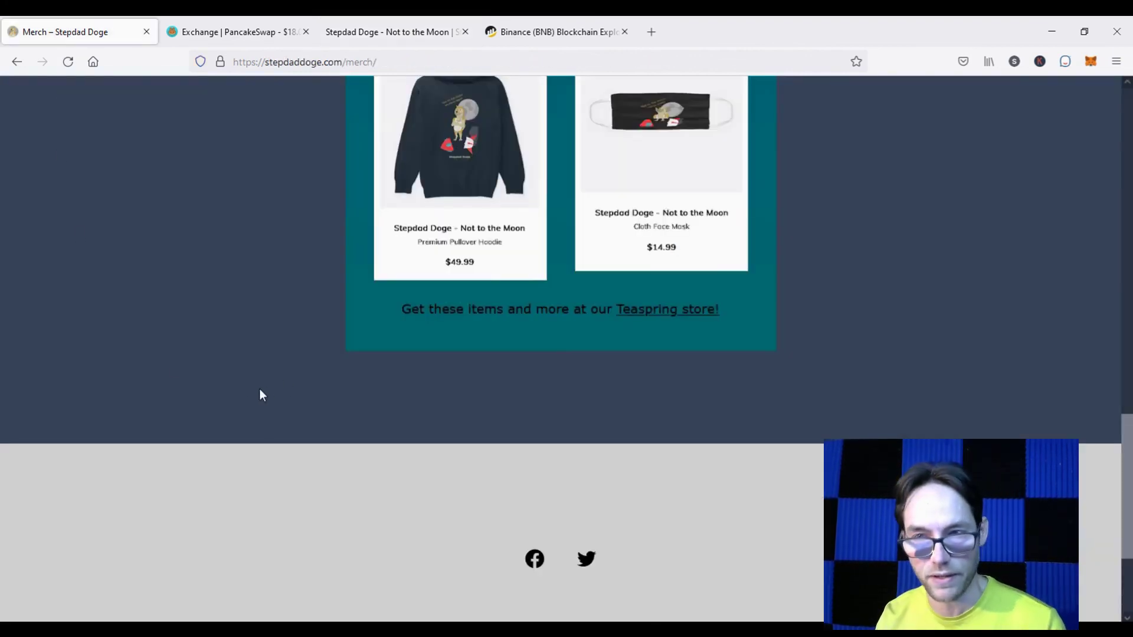
pyautogui.scroll(5, 262, 394)
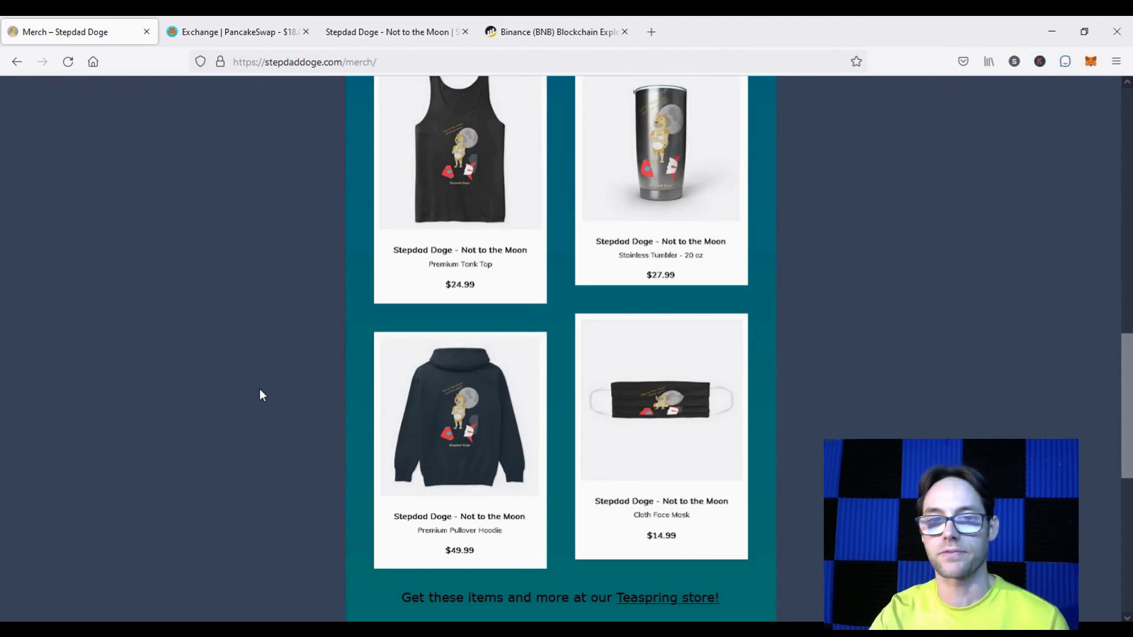
pyautogui.scroll(6, 259, 394)
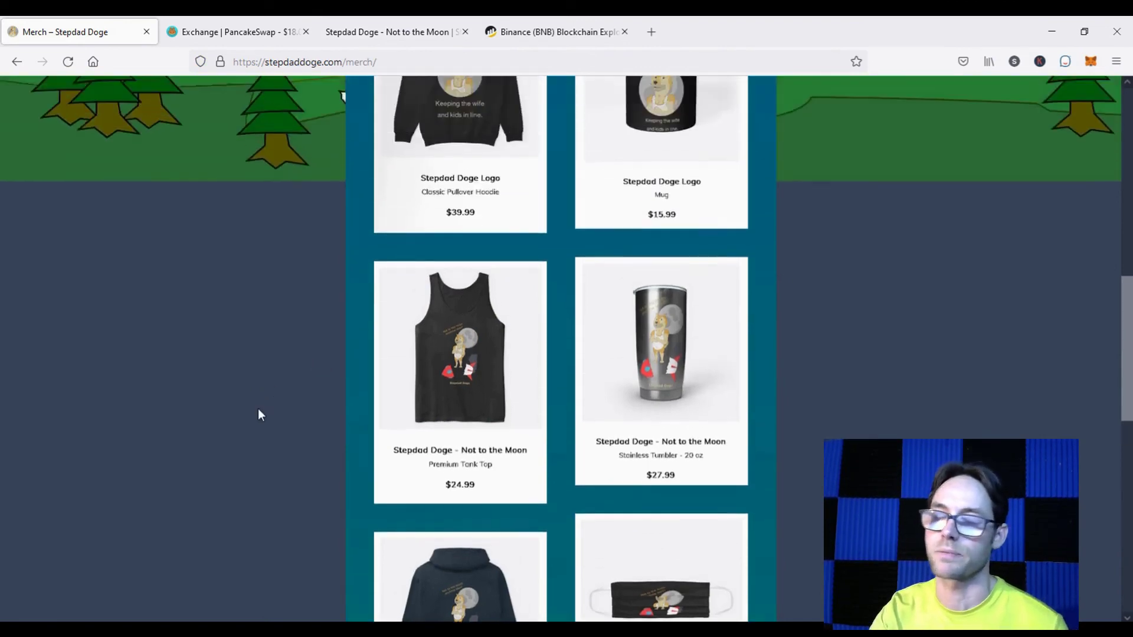
pyautogui.scroll(5, 258, 414)
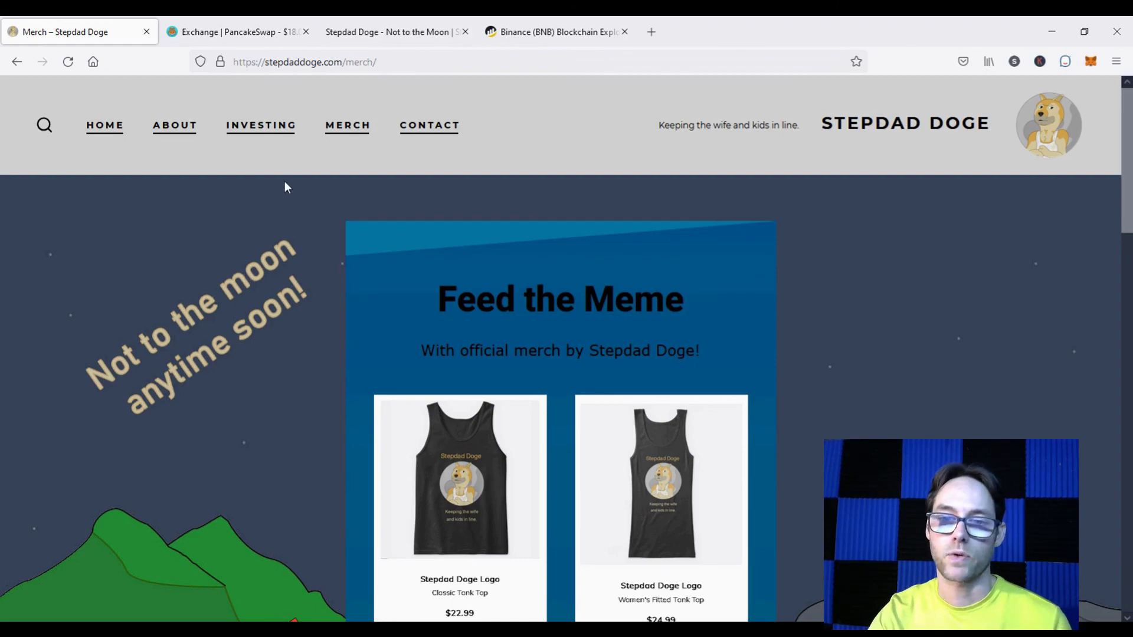
# Step: Open the About page and skim The Team, The Project and Full Transparency sections
pyautogui.click(173, 133)
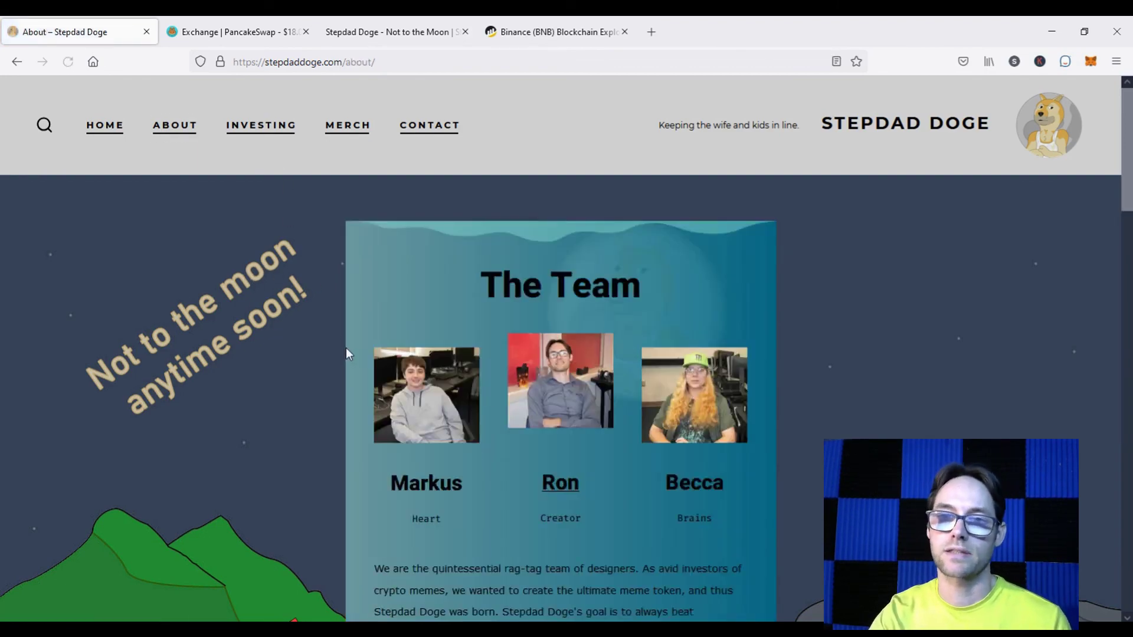
pyautogui.scroll(-4, 296, 334)
pyautogui.scroll(-9, 296, 334)
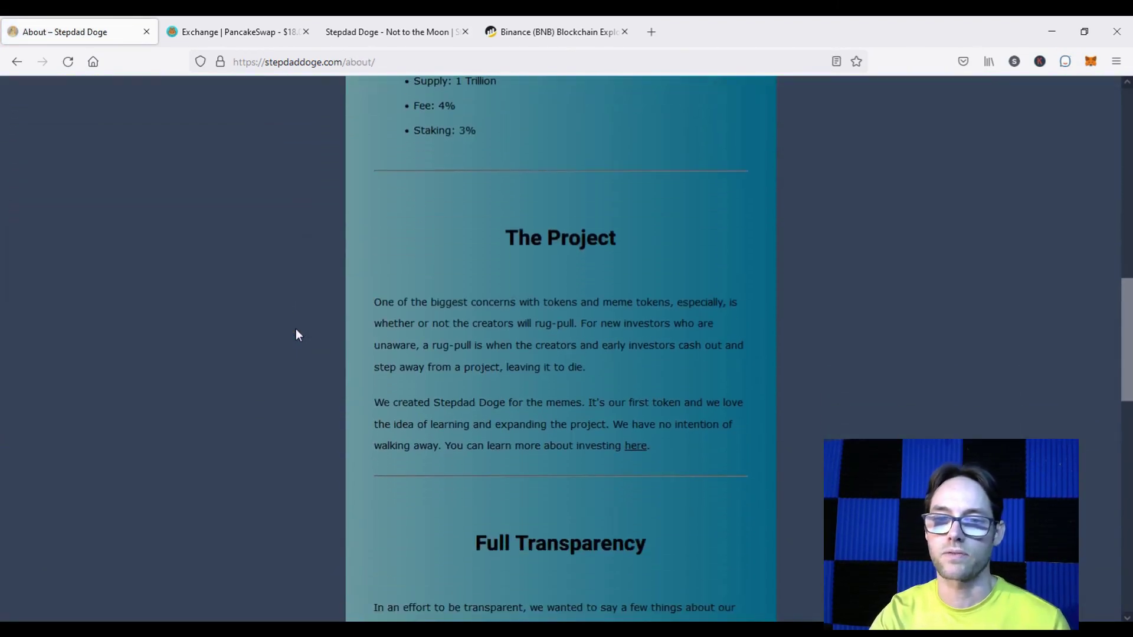
pyautogui.scroll(-8, 280, 355)
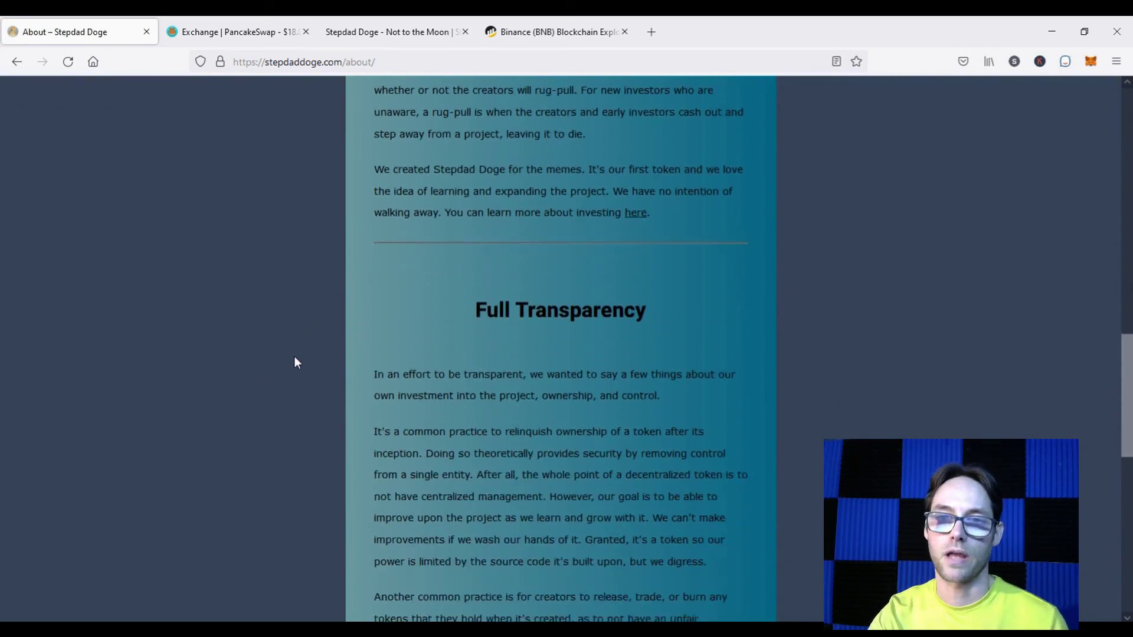
pyautogui.scroll(15, 328, 368)
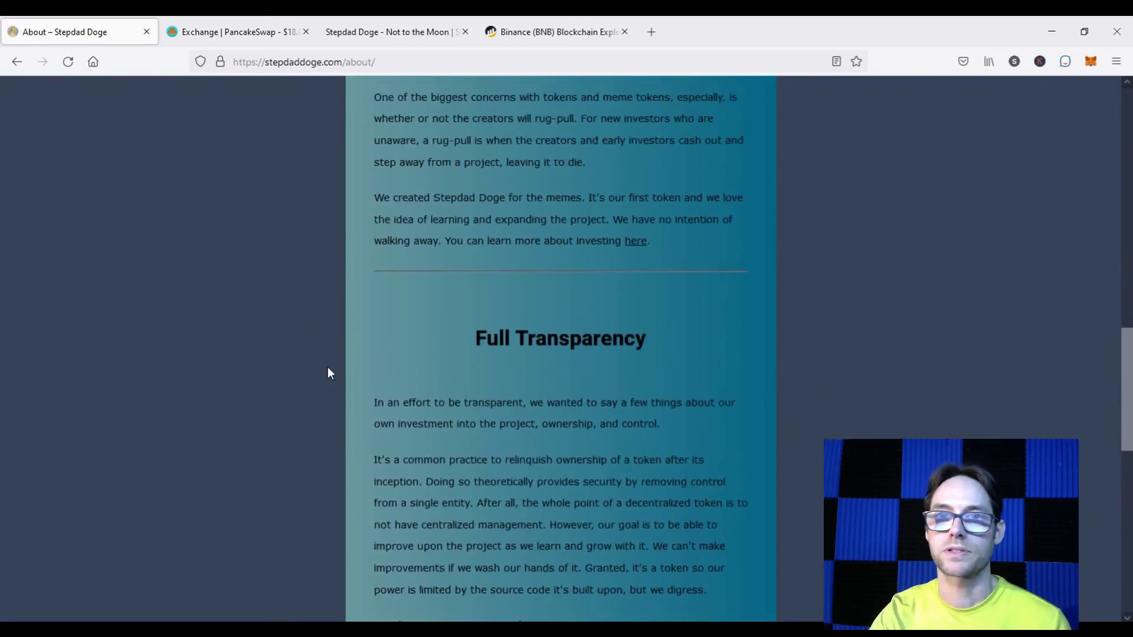
pyautogui.scroll(4, 328, 367)
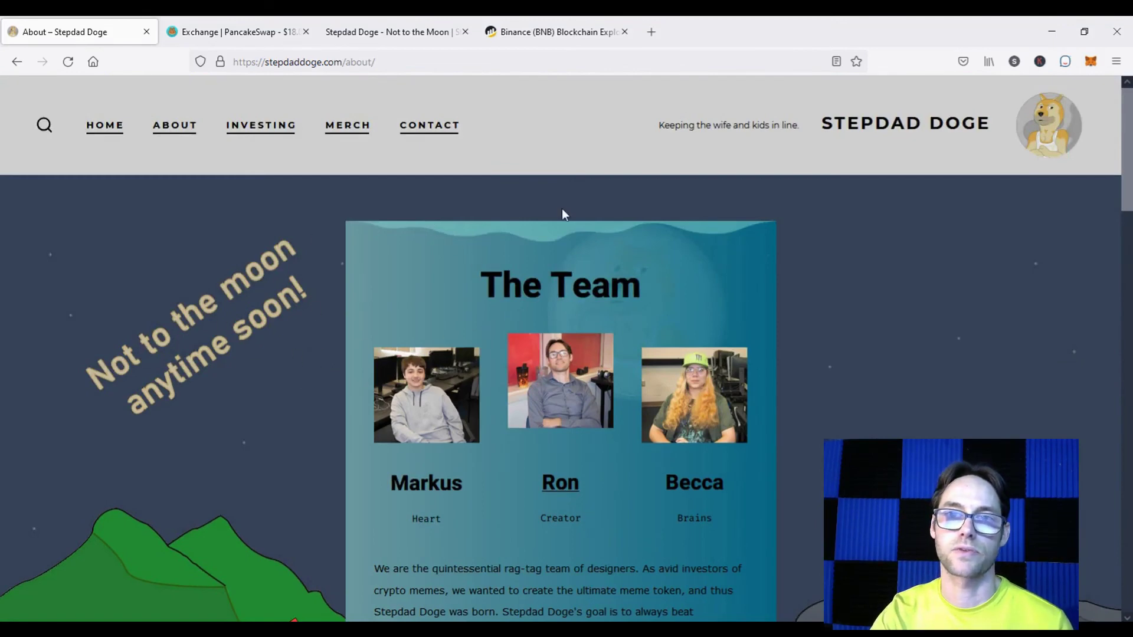
# Step: Open the site's Investing page and copy the token's contract address from the Where to Buy section
pyautogui.click(546, 33)
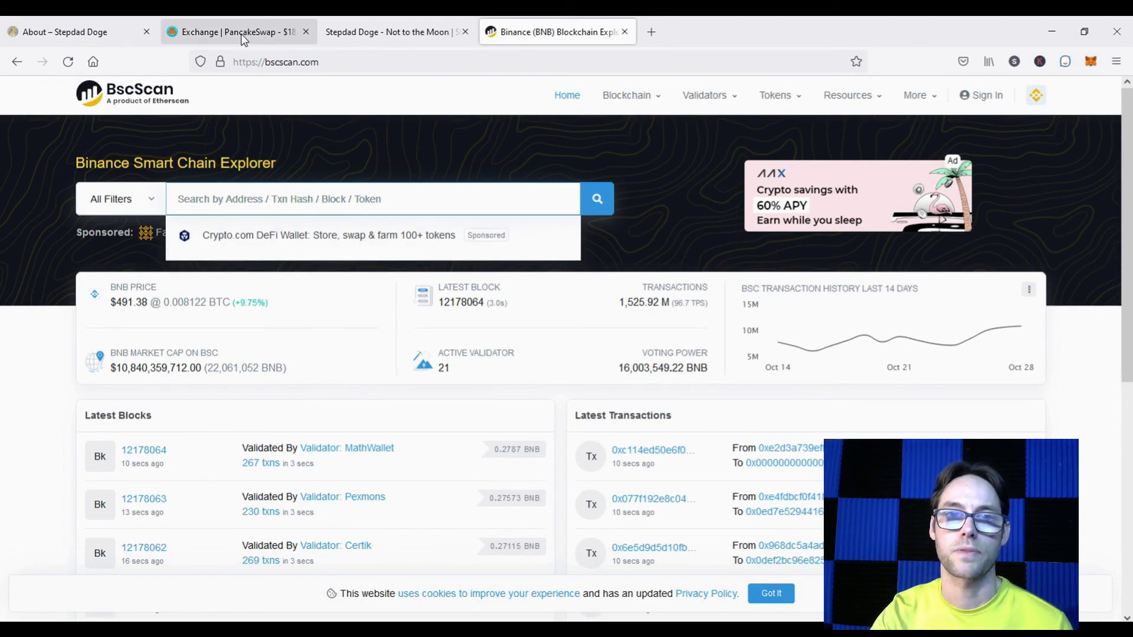
pyautogui.click(71, 33)
pyautogui.click(259, 125)
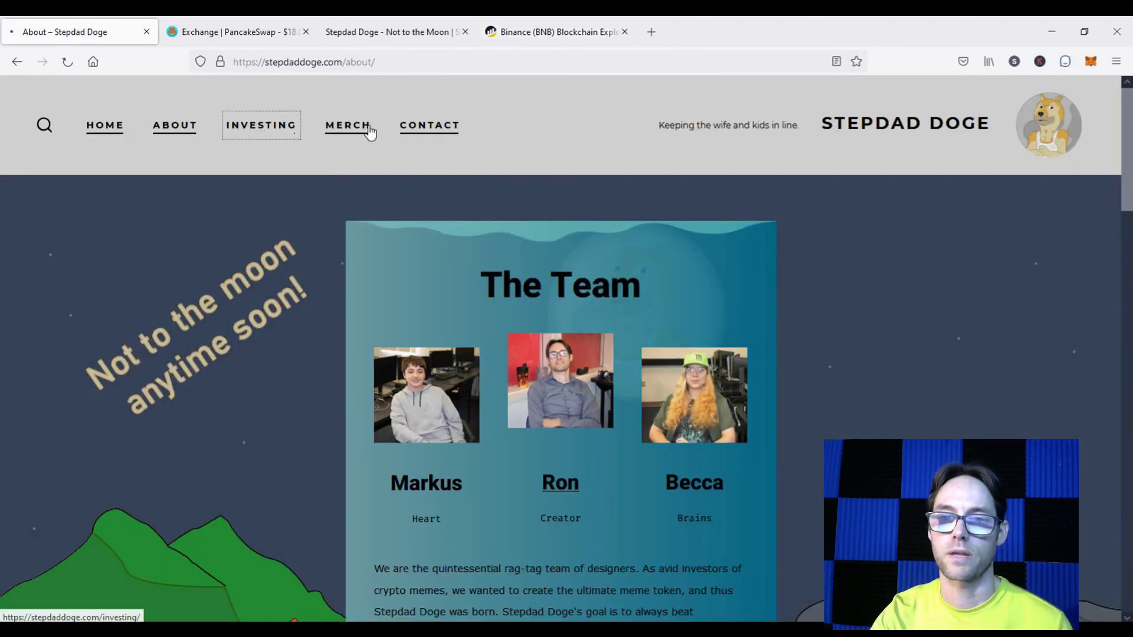
pyautogui.scroll(-4, 569, 287)
pyautogui.scroll(-6, 569, 287)
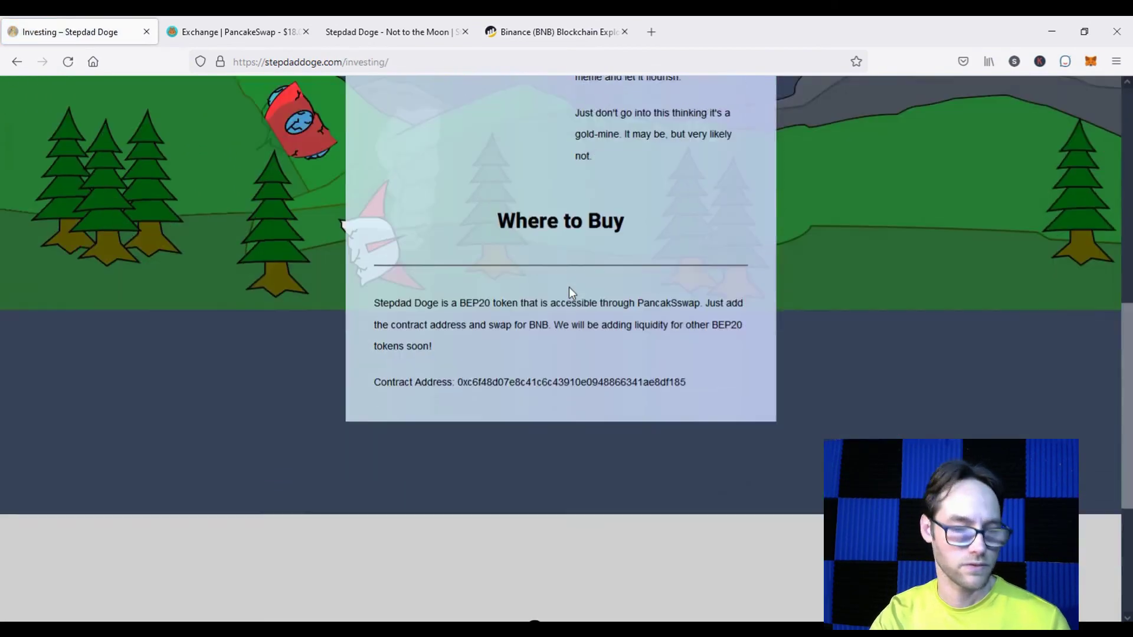
pyautogui.doubleClick(590, 342)
pyautogui.hotkey('ctrl', 'c')
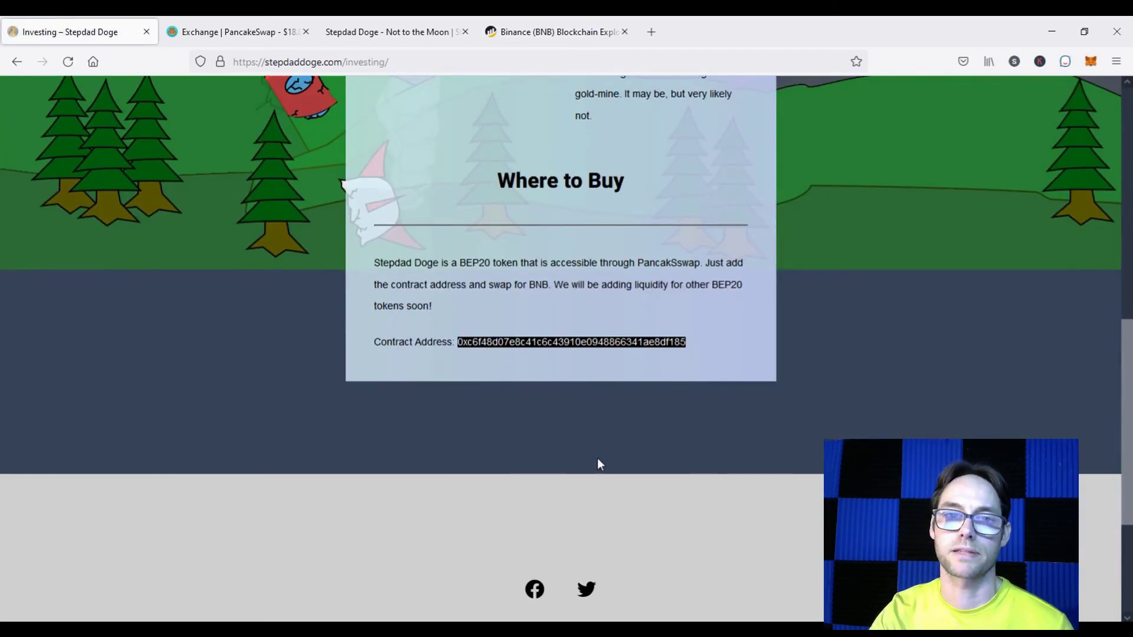
# Step: Switch to BscScan and search all filters for the copied contract address
pyautogui.click(547, 30)
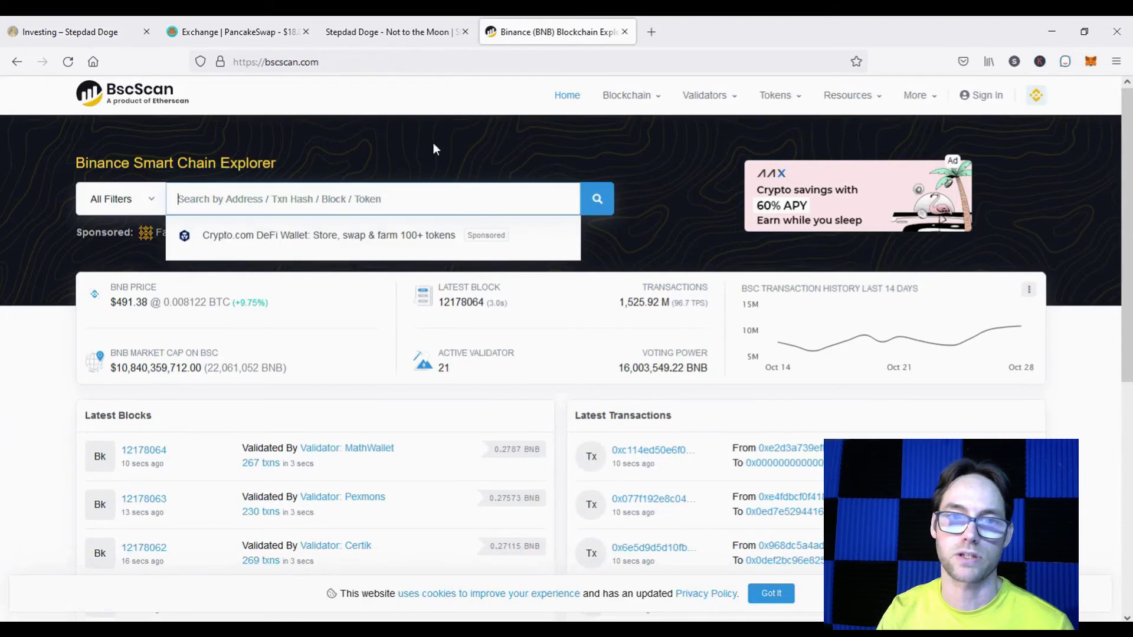
pyautogui.hotkey('ctrl', 'v')
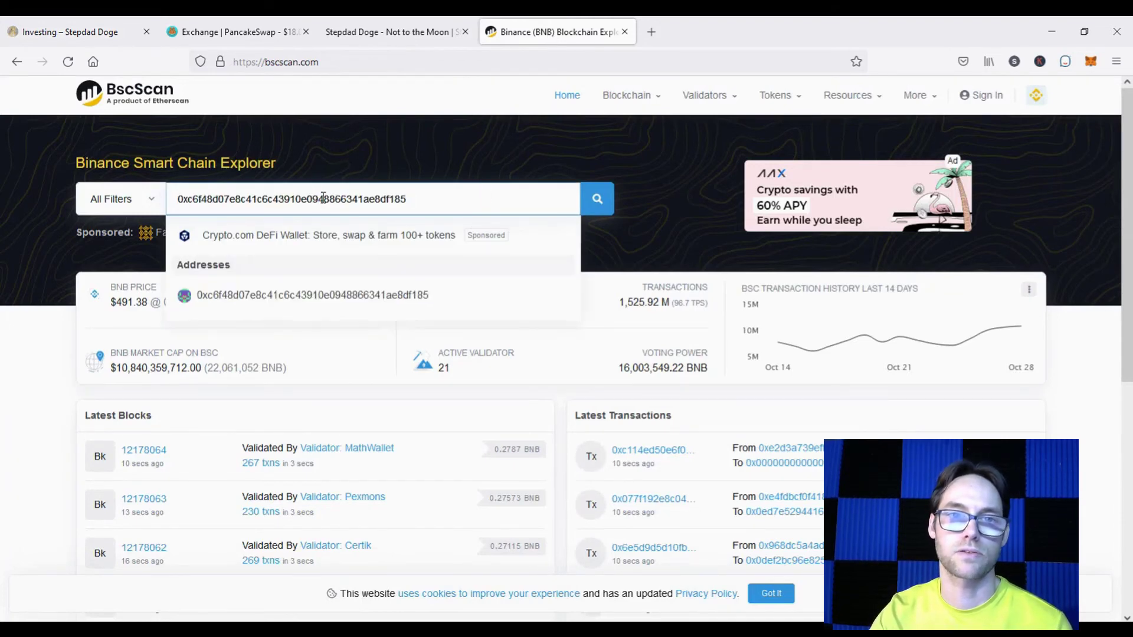
pyautogui.press('Return')
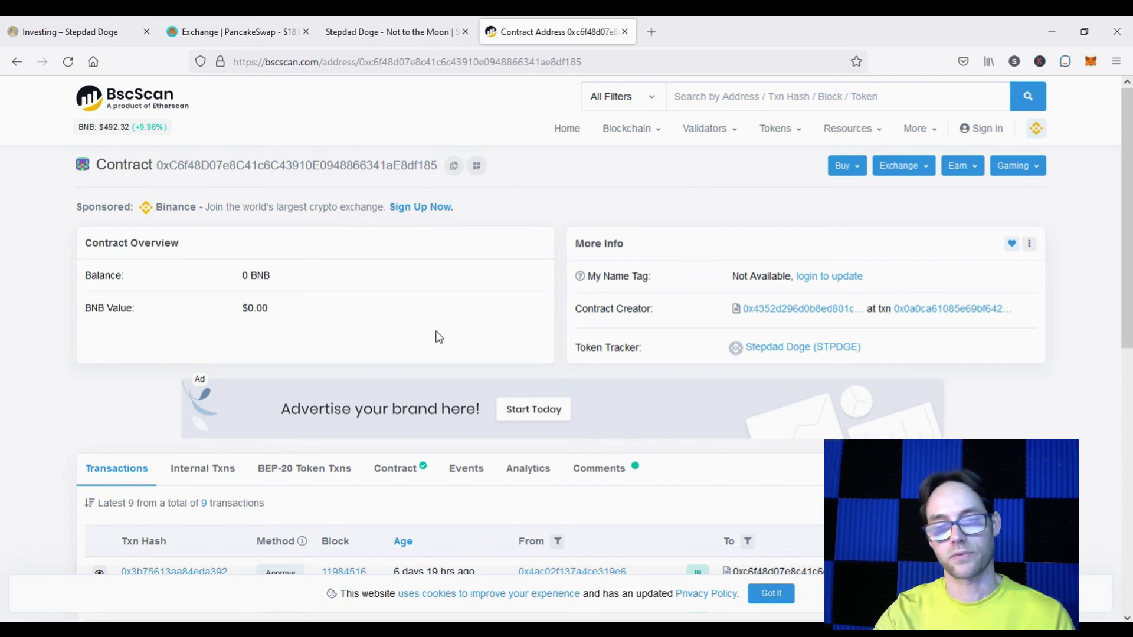
# Step: Highlight the contract's BNB value and review its overview details and transaction list
pyautogui.moveTo(236, 311); pyautogui.dragTo(287, 313)
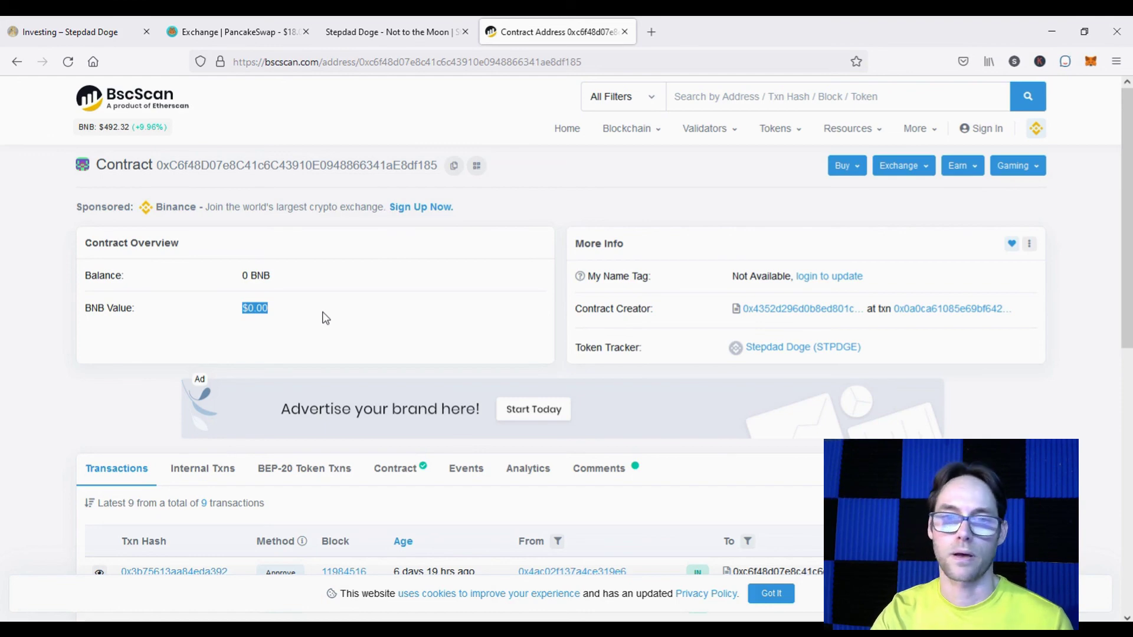
pyautogui.scroll(-7, 325, 318)
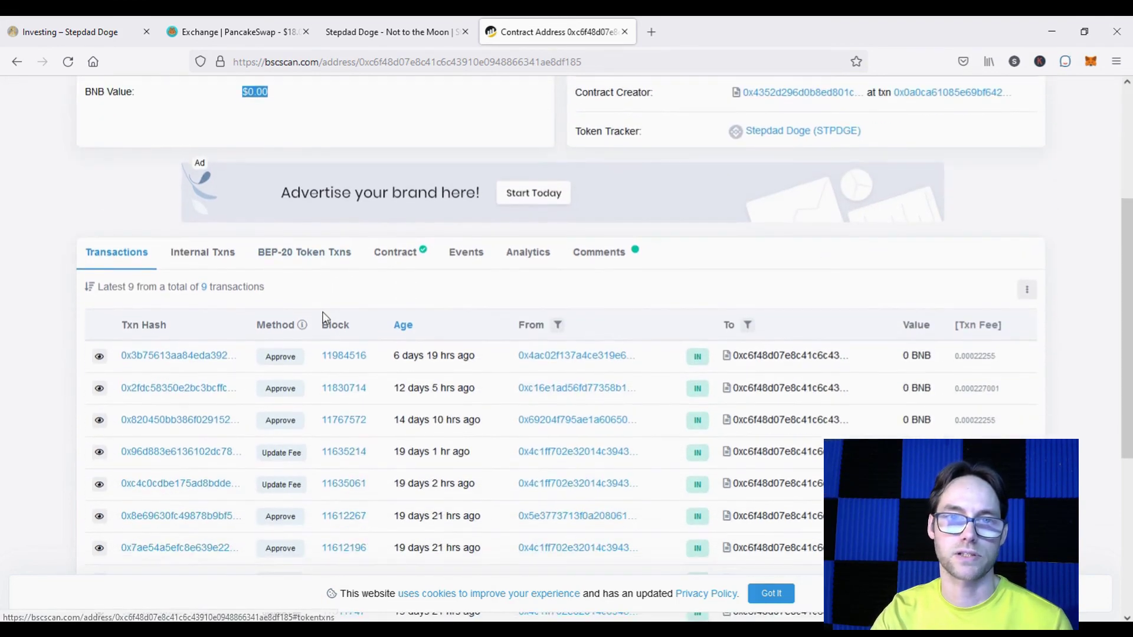
pyautogui.scroll(3, 254, 197)
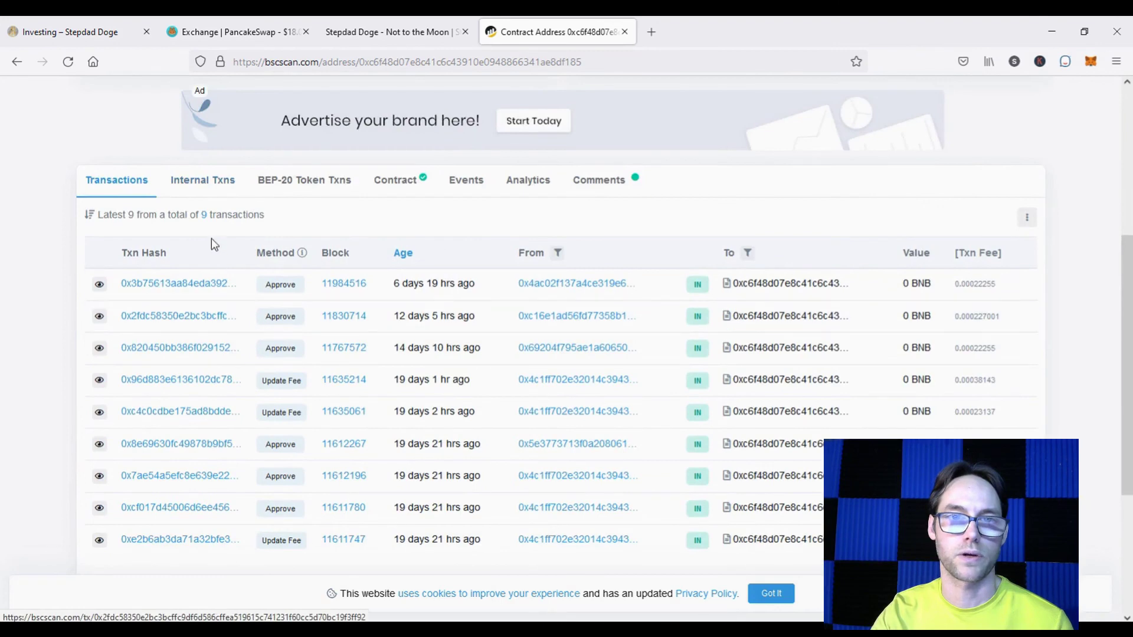
pyautogui.scroll(1, 401, 247)
pyautogui.scroll(5, 400, 246)
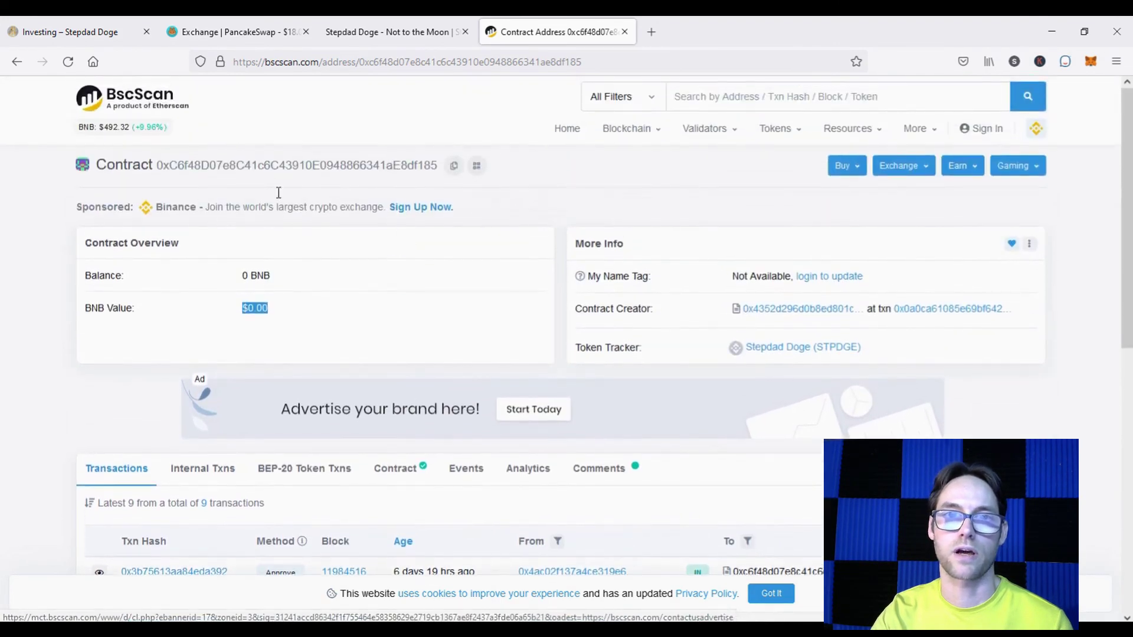
pyautogui.scroll(-4, 363, 351)
pyautogui.scroll(-2, 363, 351)
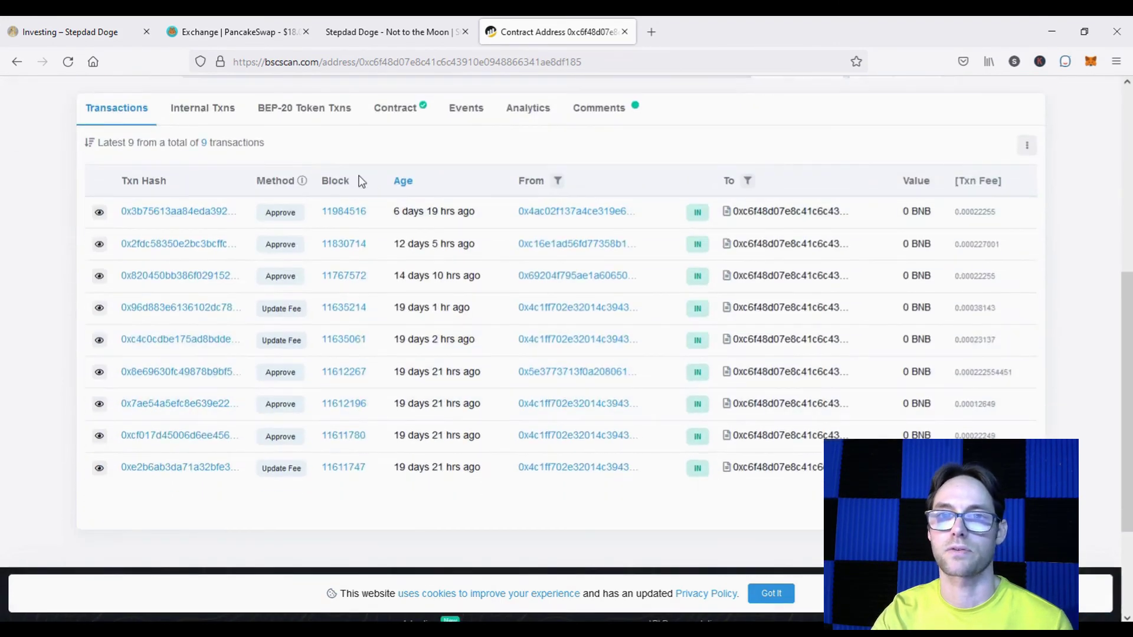
# Step: Examine the contract's Solidity source code, ABI and creation code, and return to its overview
pyautogui.click(396, 113)
pyautogui.scroll(-10, 95, 457)
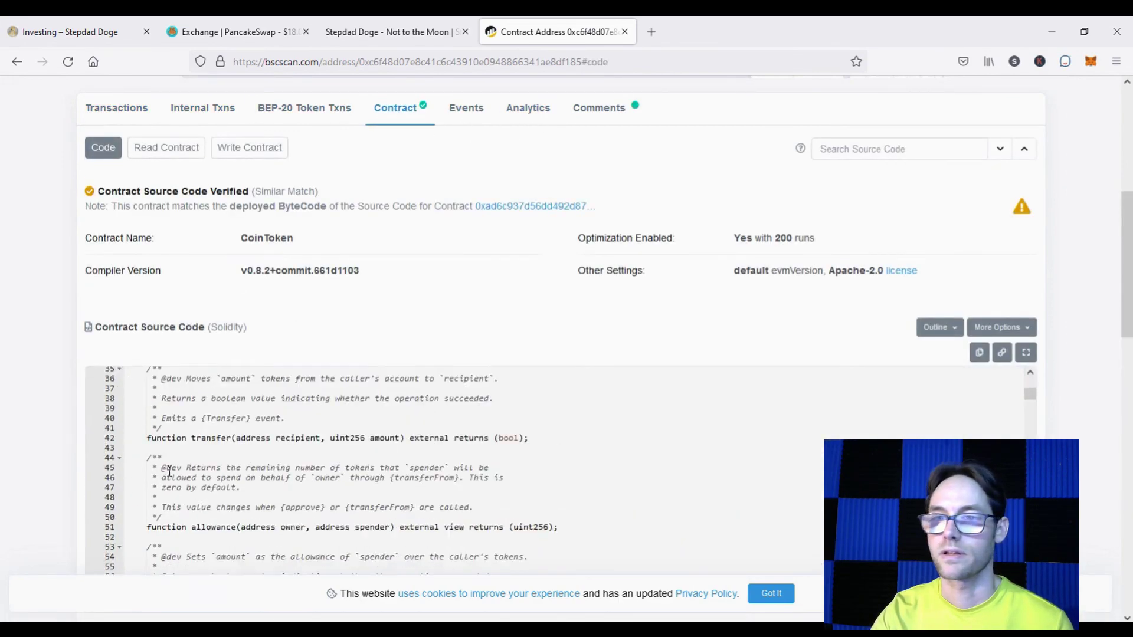
pyautogui.scroll(-5, 62, 458)
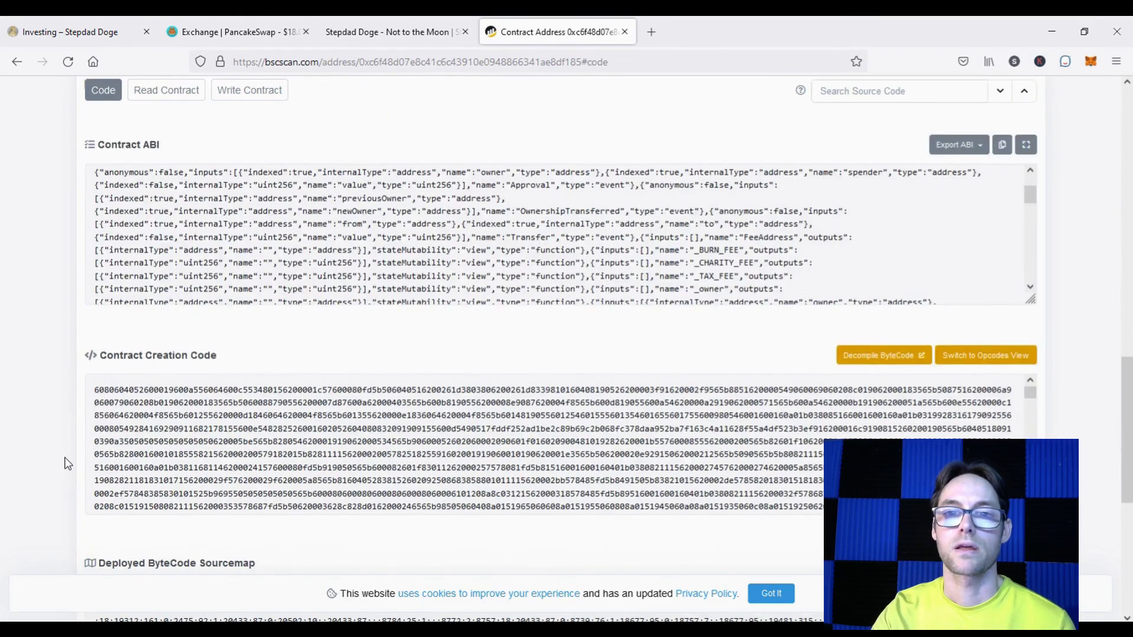
pyautogui.scroll(8, 74, 459)
pyautogui.scroll(7, 74, 459)
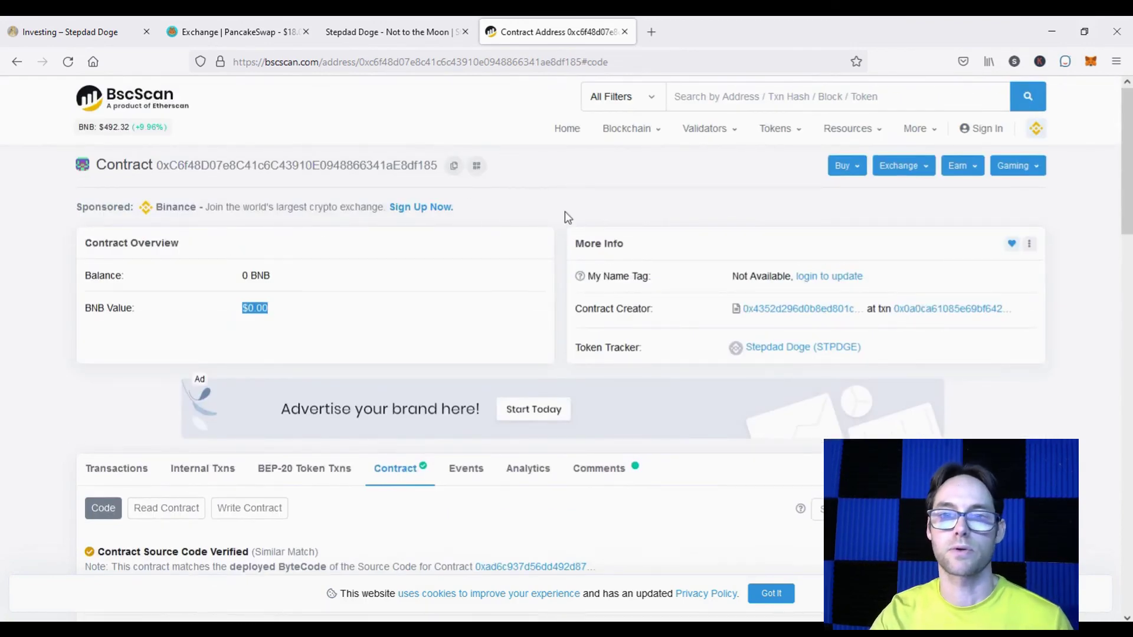
# Step: Switch to the PancakeSwap exchange and look up Stepdad Doge by the copied contract address as the token to receive, and close the token selection
pyautogui.click(229, 33)
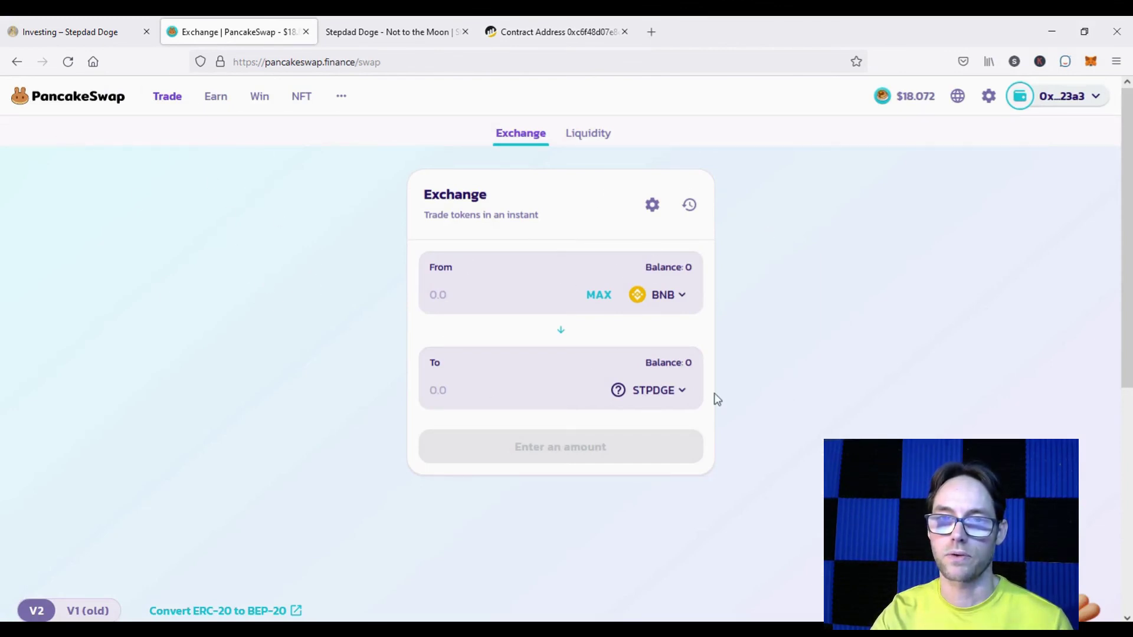
pyautogui.click(684, 393)
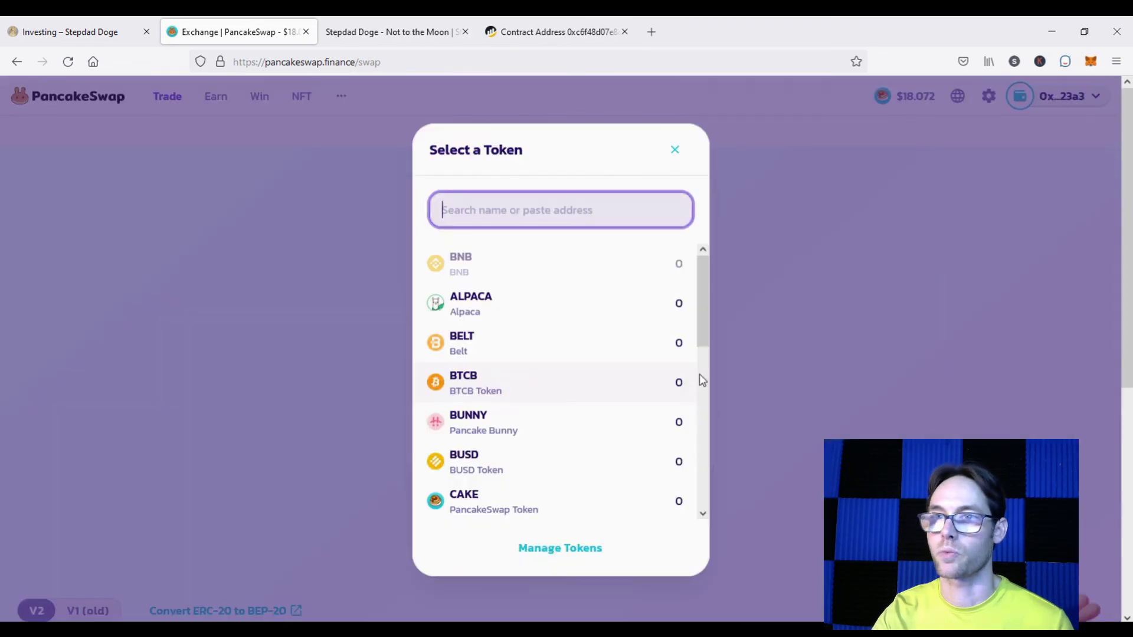
pyautogui.click(677, 152)
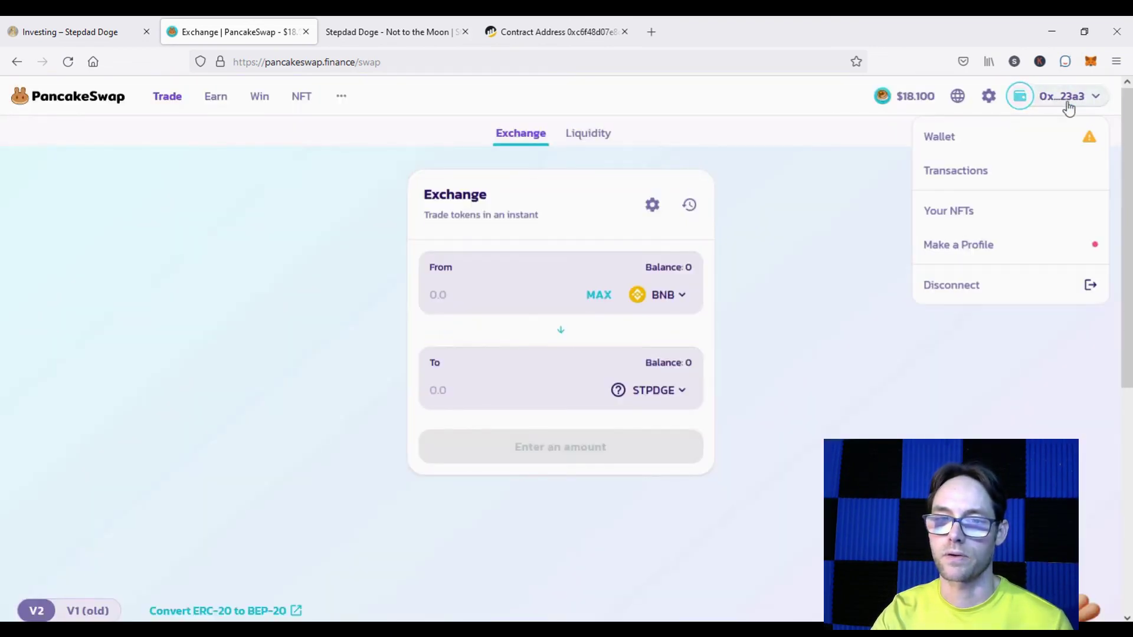
pyautogui.click(680, 394)
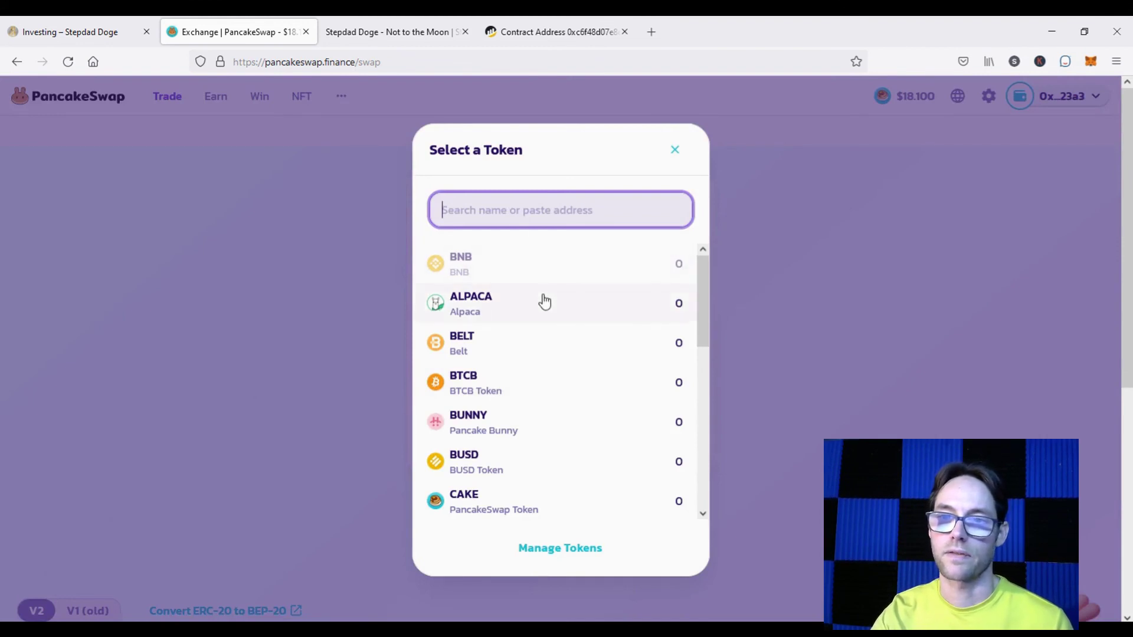
pyautogui.hotkey('ctrl', 'v')
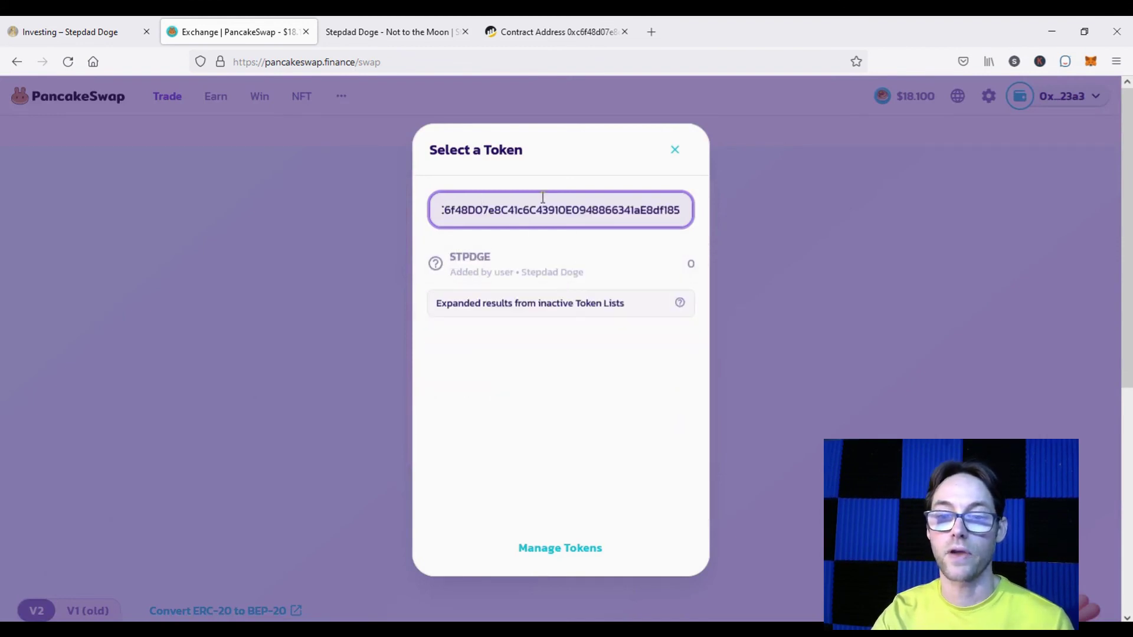
pyautogui.click(511, 262)
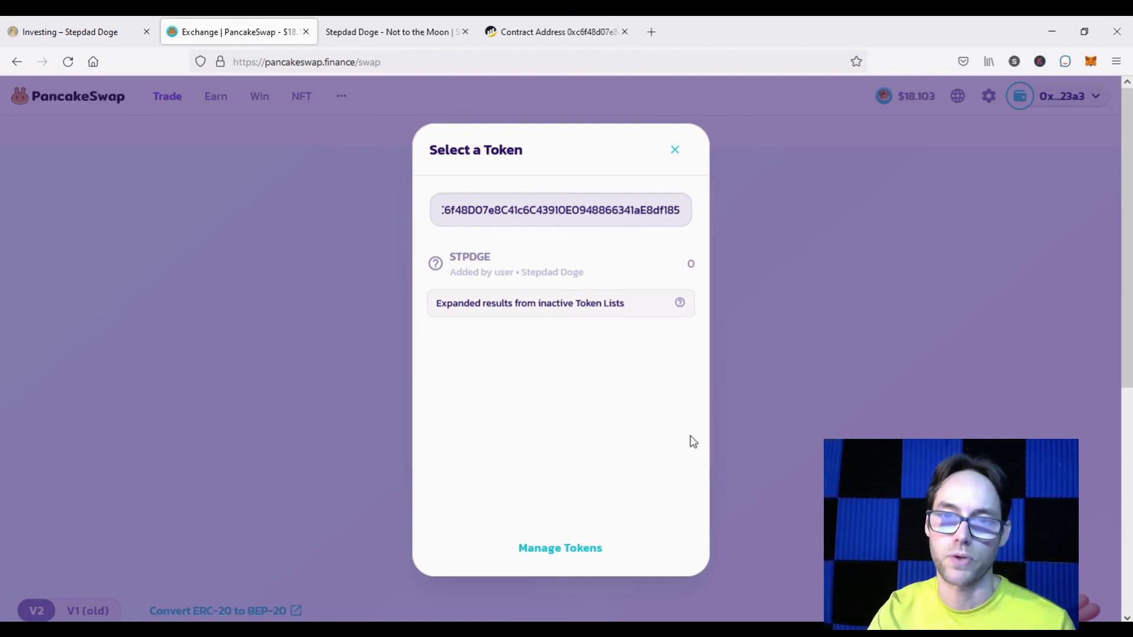
pyautogui.click(676, 152)
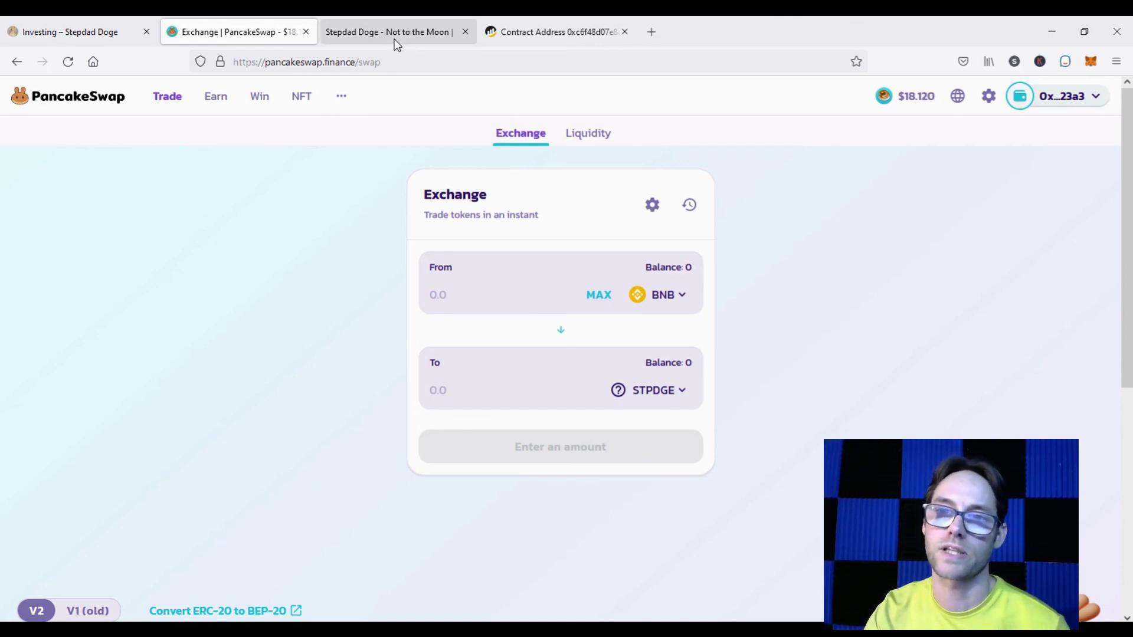
# Step: Return to the site's Investing page and highlight the DO NOT INVEST heading
pyautogui.click(84, 26)
pyautogui.scroll(6, 287, 310)
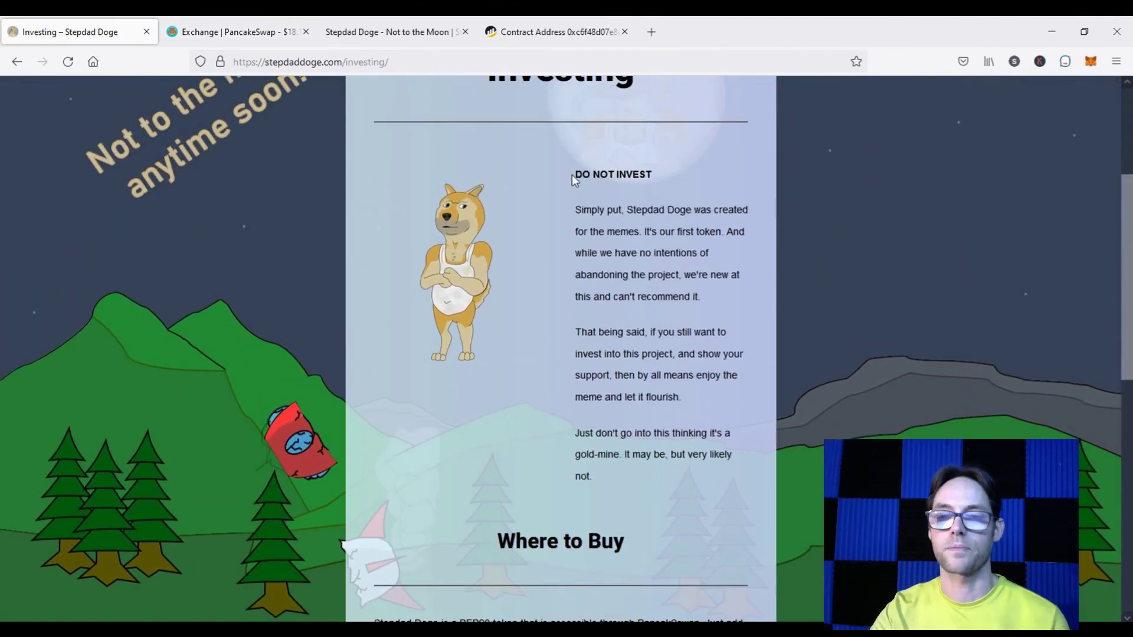
pyautogui.moveTo(576, 175); pyautogui.dragTo(652, 173)
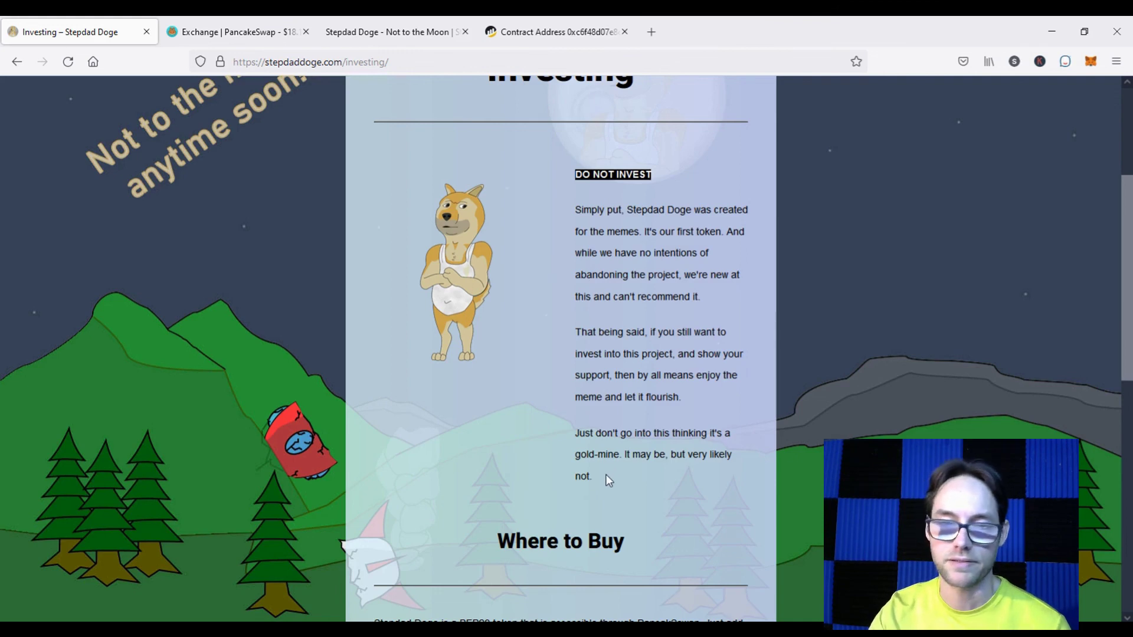
# Step: Highlight the closing gold-mine paragraph on the Investing page and review the Where to Buy section
pyautogui.moveTo(606, 473); pyautogui.dragTo(573, 431)
pyautogui.scroll(-3, 699, 398)
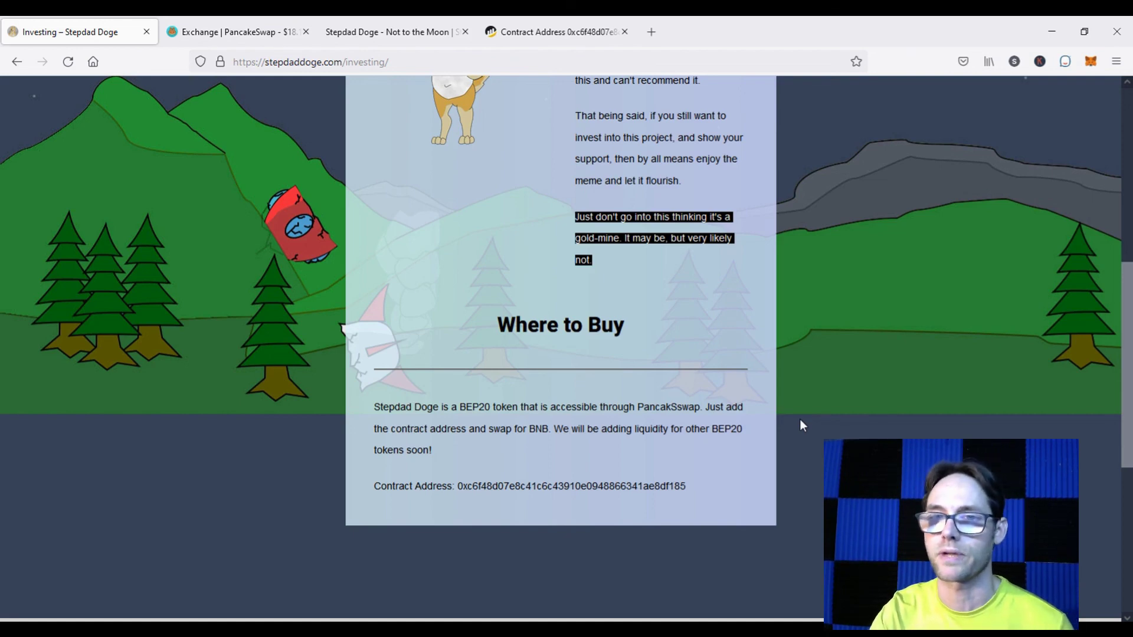
pyautogui.scroll(7, 760, 342)
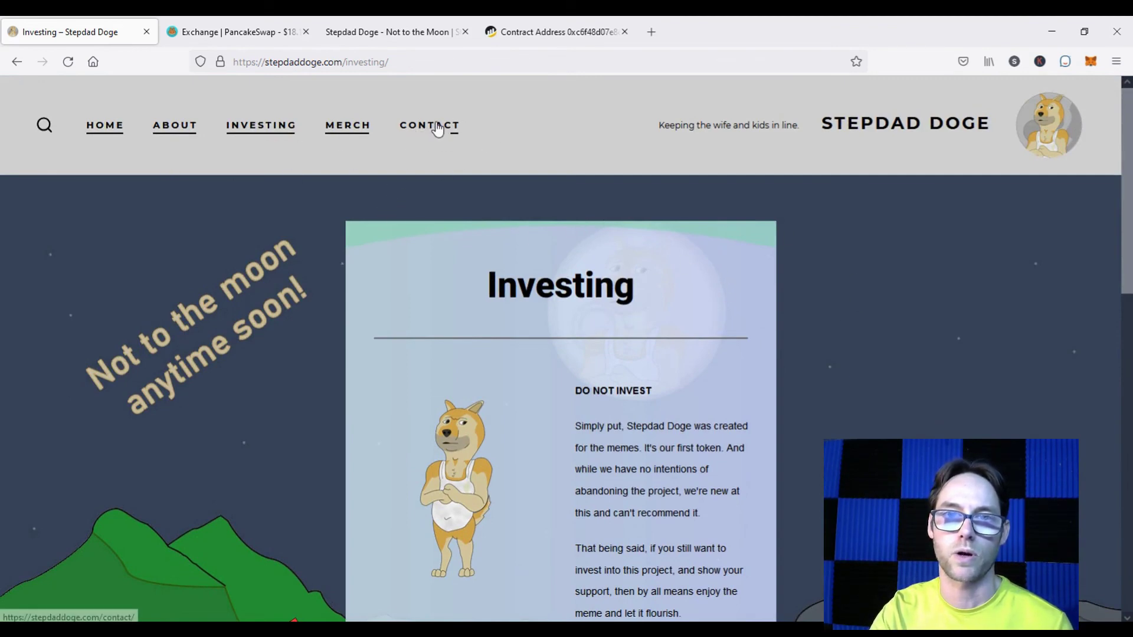
# Step: Visit the site's Contact and Merch pages, and return to the home page to view its artwork
pyautogui.click(417, 137)
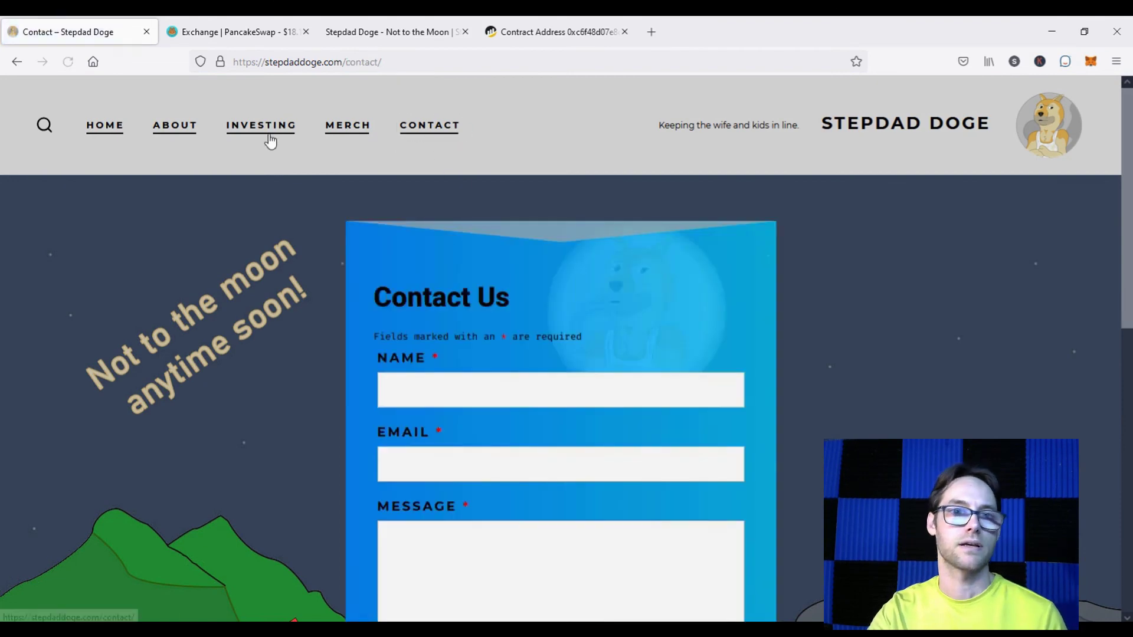
pyautogui.click(350, 129)
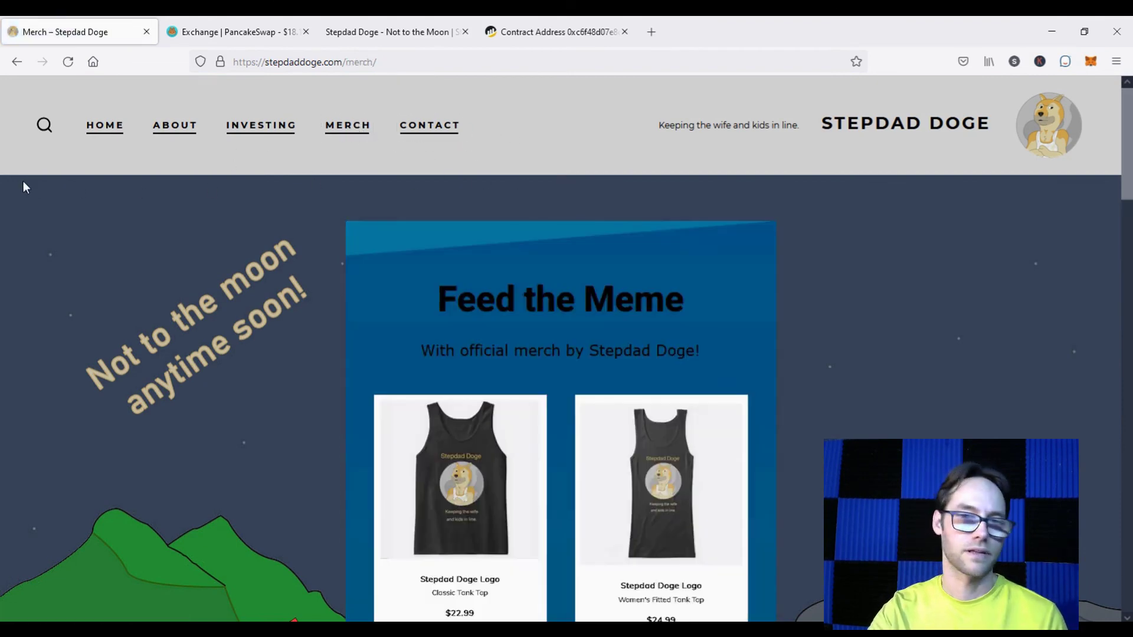
pyautogui.click(127, 124)
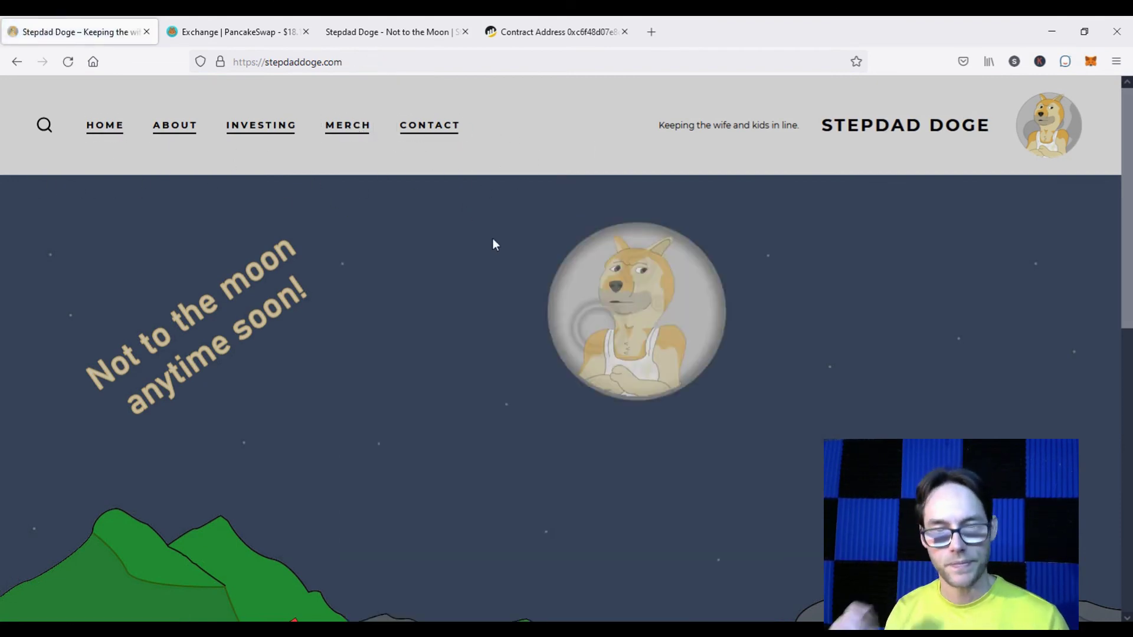
pyautogui.scroll(-3, 495, 237)
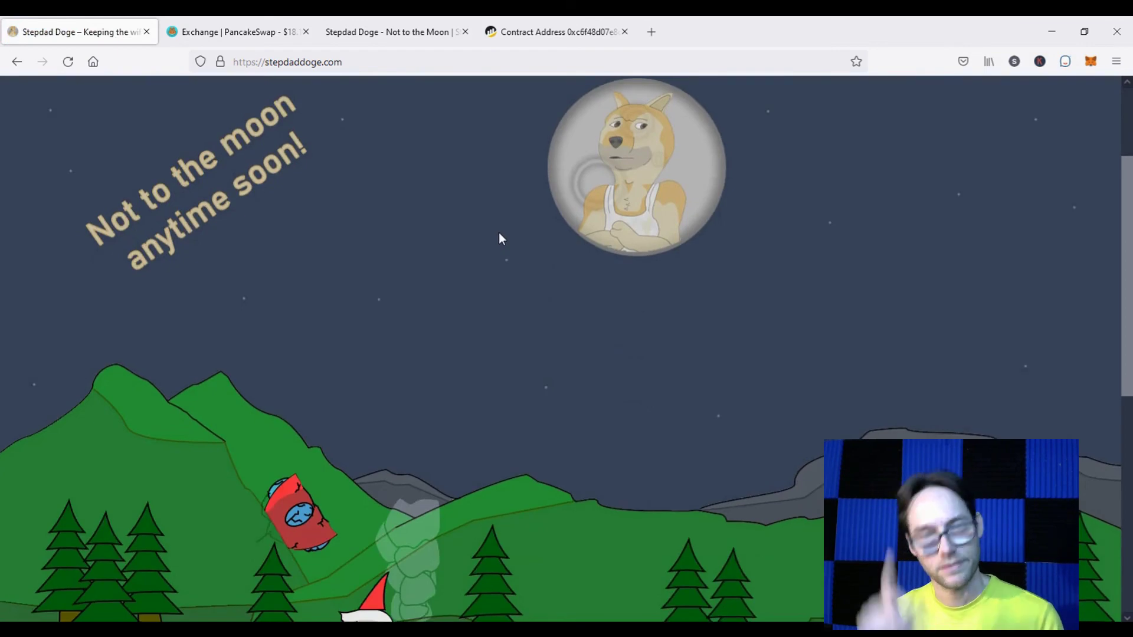